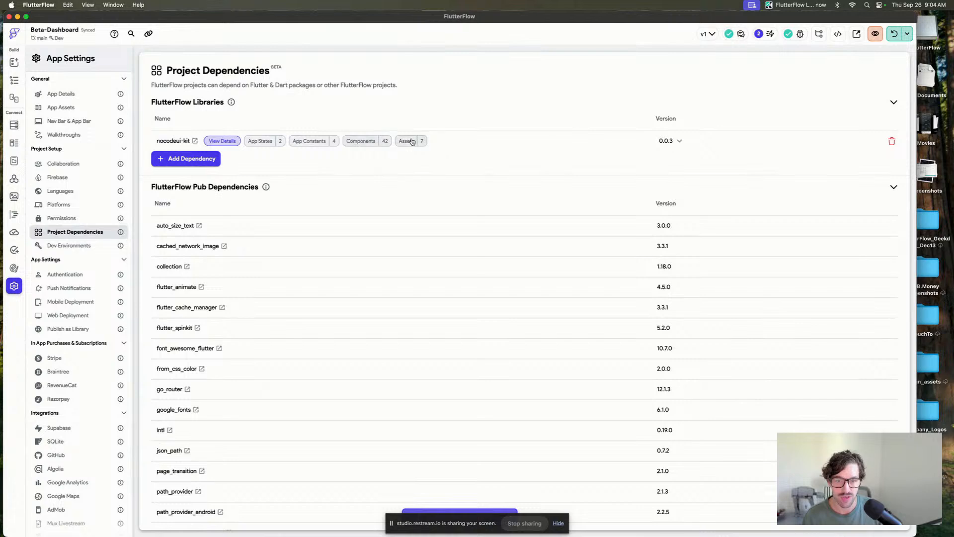
# Review the app states, constants, components and assets imported from the nocodeui-kit library.
pyautogui.click(231, 143)
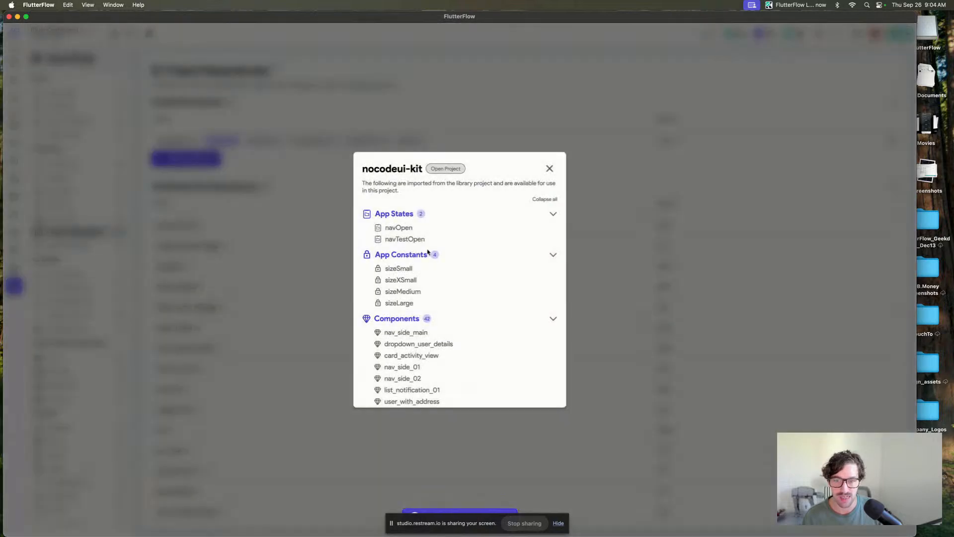
pyautogui.scroll(-5, 427, 252)
pyautogui.scroll(-18, 428, 252)
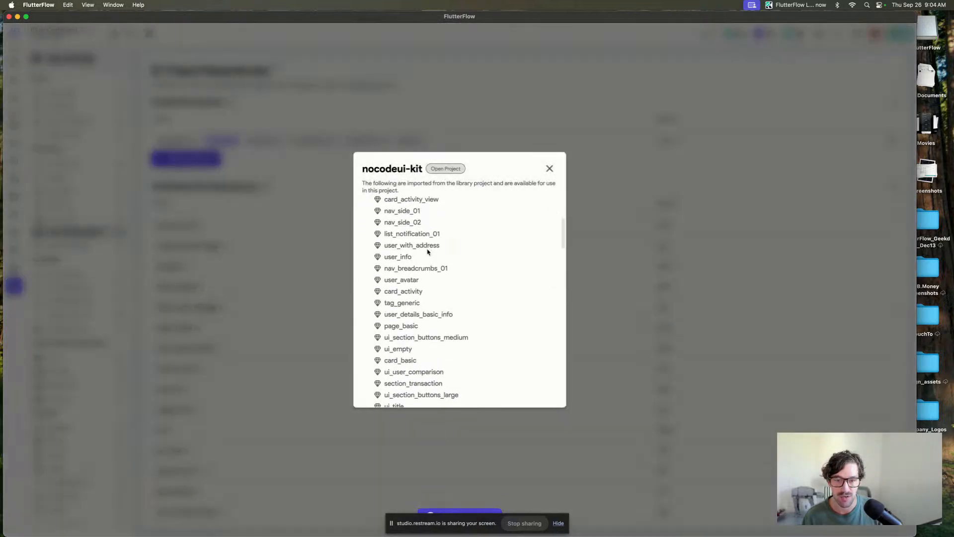
pyautogui.scroll(20, 428, 252)
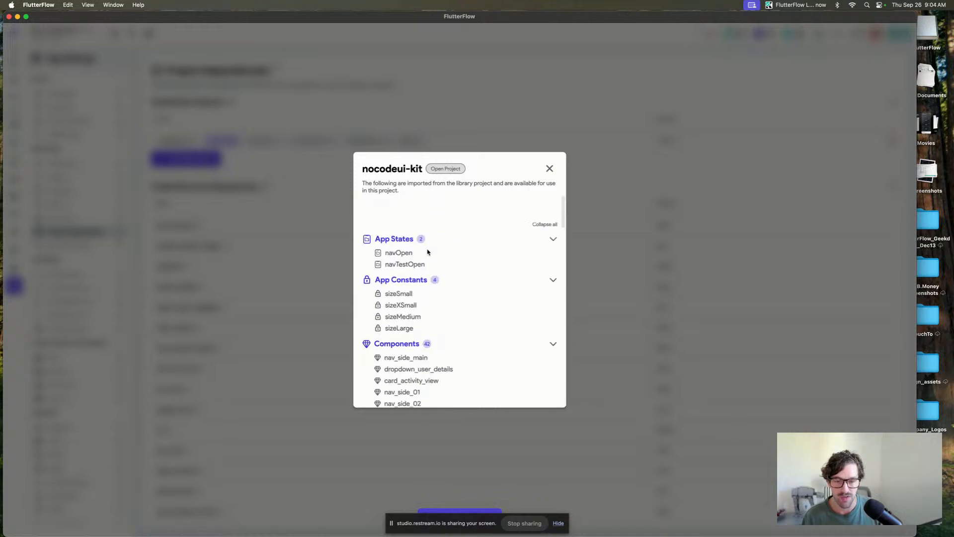
pyautogui.scroll(-18, 428, 251)
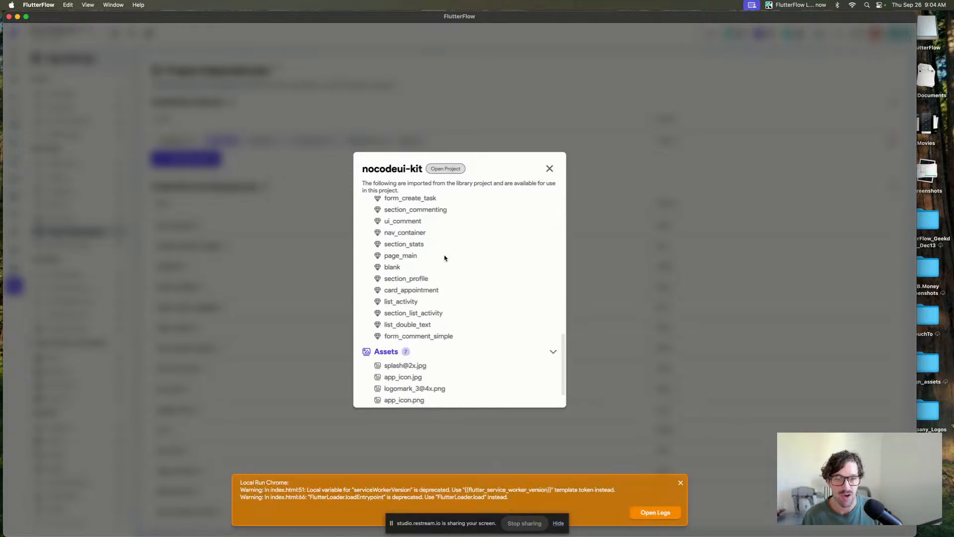
pyautogui.scroll(-3, 445, 258)
pyautogui.scroll(20, 446, 257)
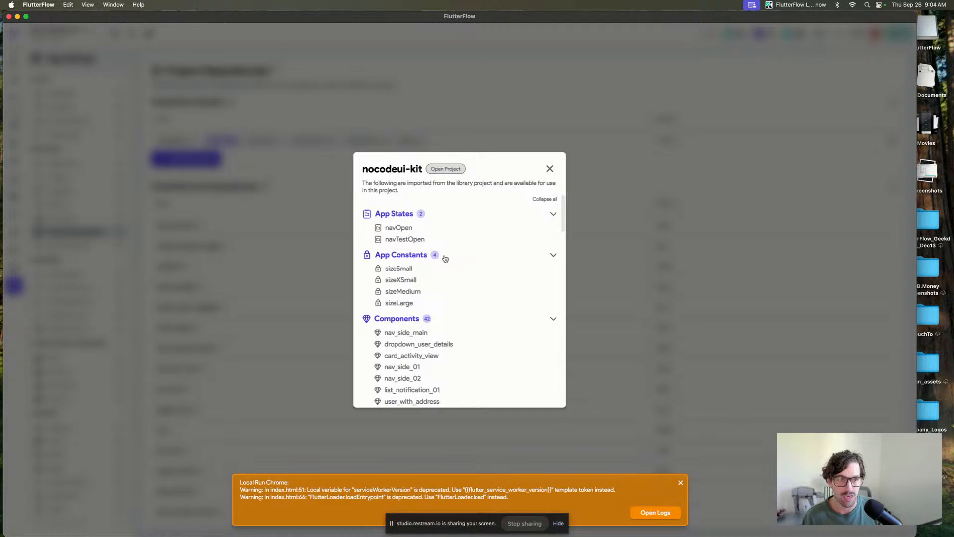
pyautogui.scroll(-5, 445, 257)
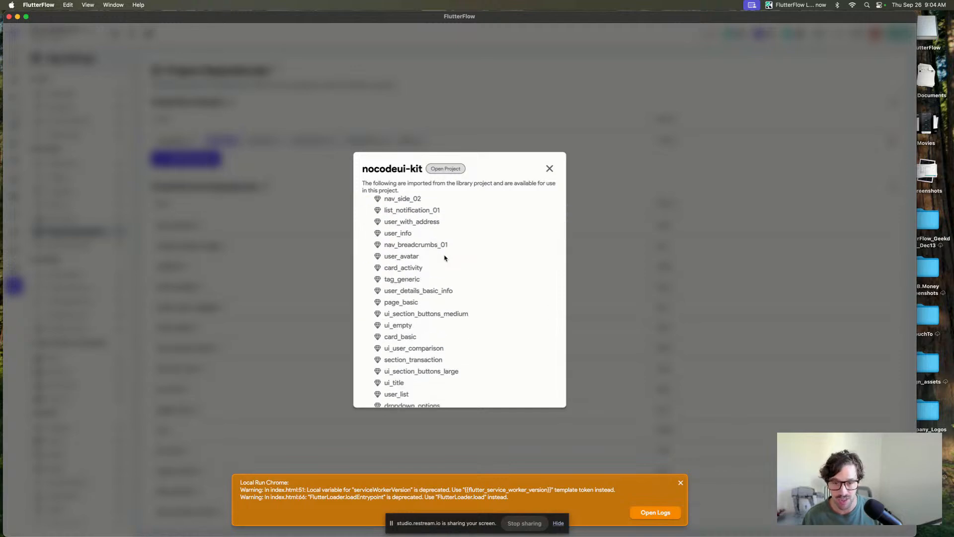
pyautogui.click(549, 169)
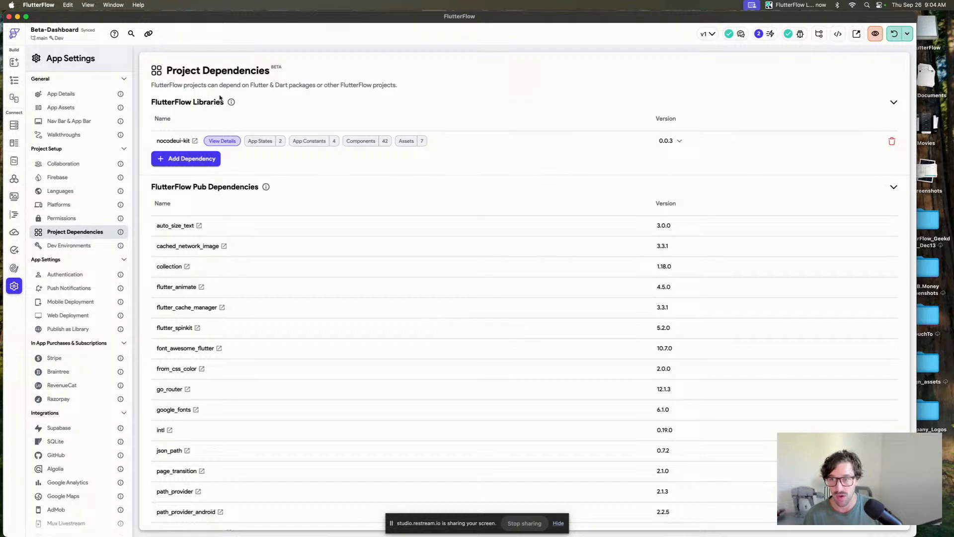
# Open the webFlow_04 page and delete its content Column widget.
pyautogui.click(14, 80)
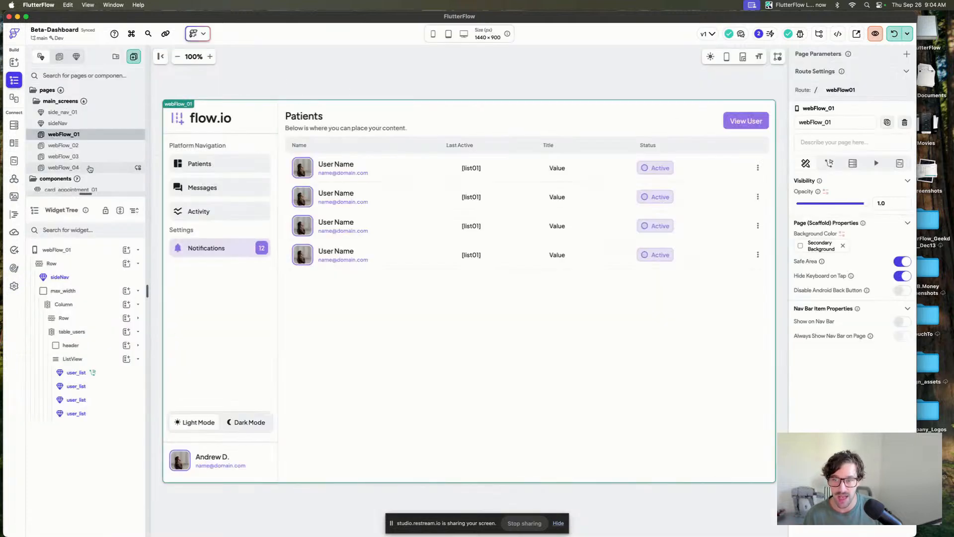
pyautogui.click(63, 145)
pyautogui.click(63, 156)
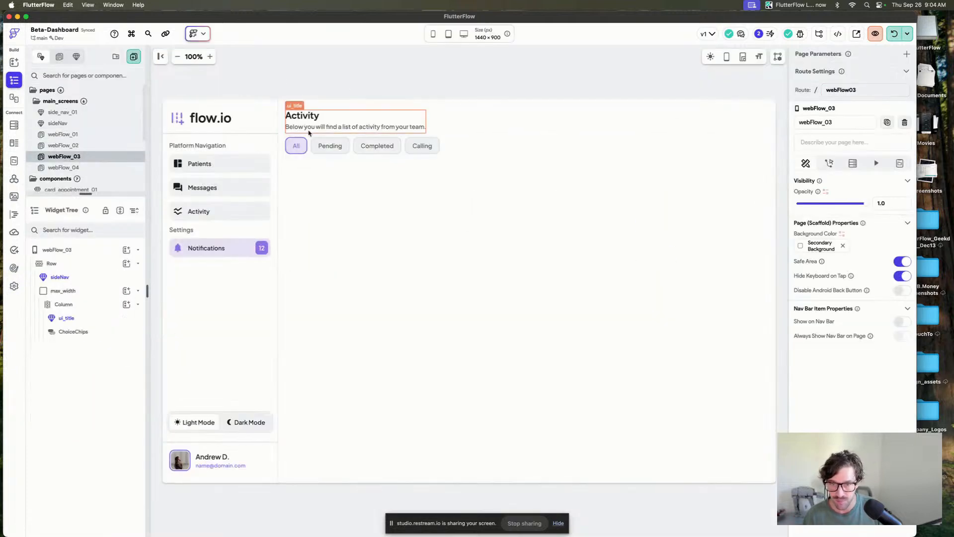
pyautogui.click(87, 168)
pyautogui.click(499, 142)
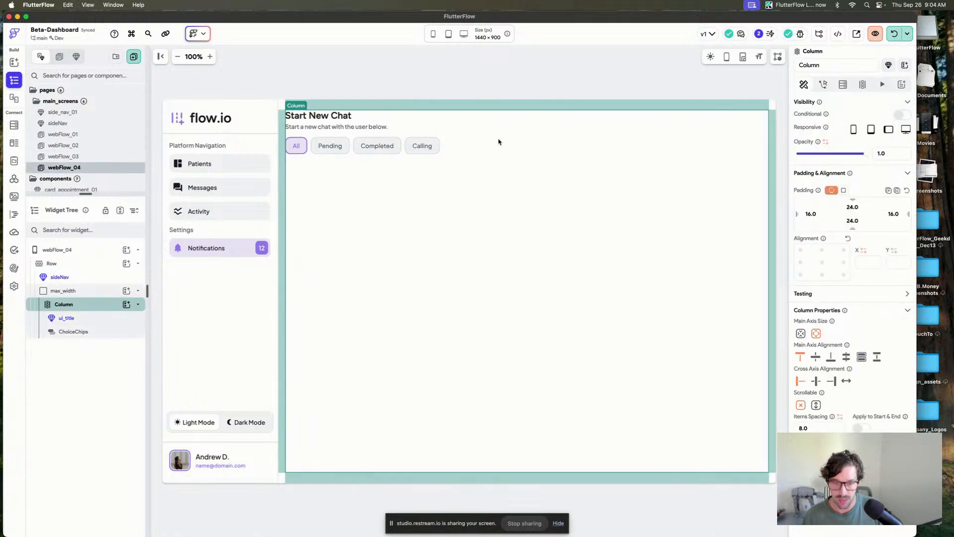
pyautogui.press('Delete')
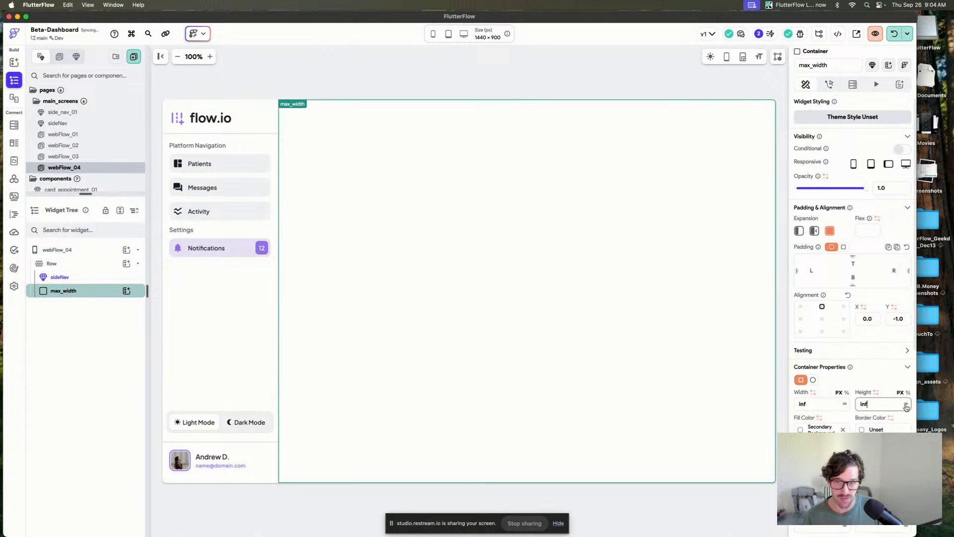
# Browse the nocodeui-kit library components available in the Add Elements panel.
pyautogui.click(509, 176)
pyautogui.press('super+slash')
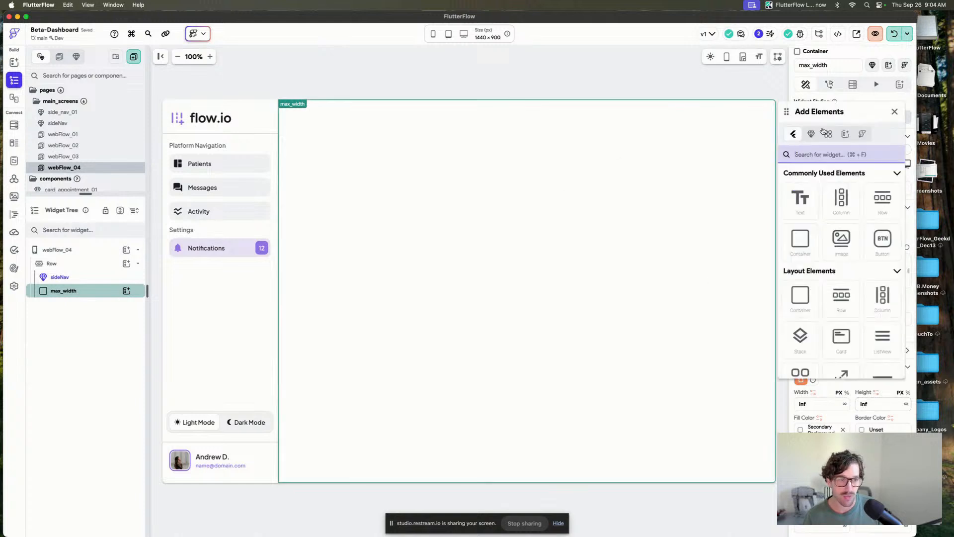
pyautogui.click(828, 135)
pyautogui.moveTo(826, 115); pyautogui.dragTo(755, 91)
pyautogui.scroll(-10, 770, 244)
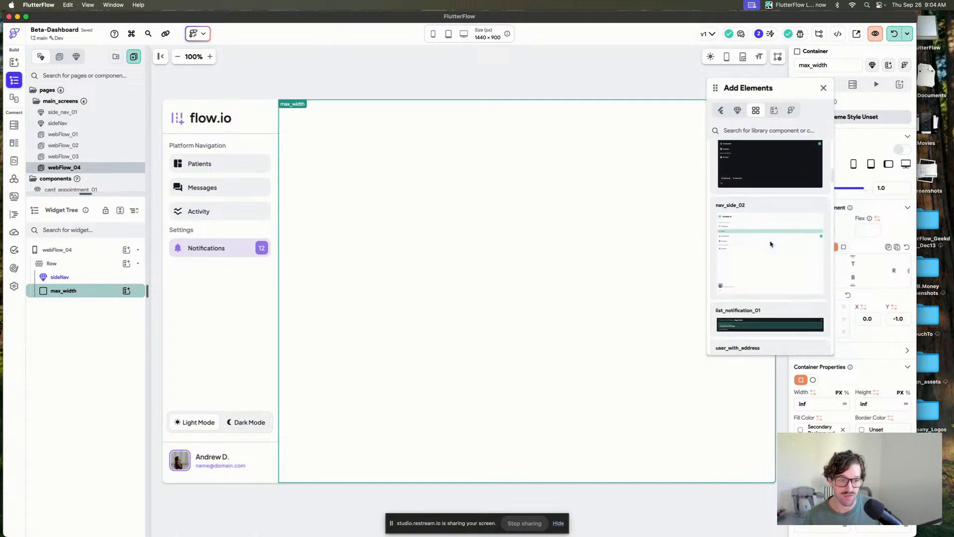
pyautogui.scroll(-8, 771, 244)
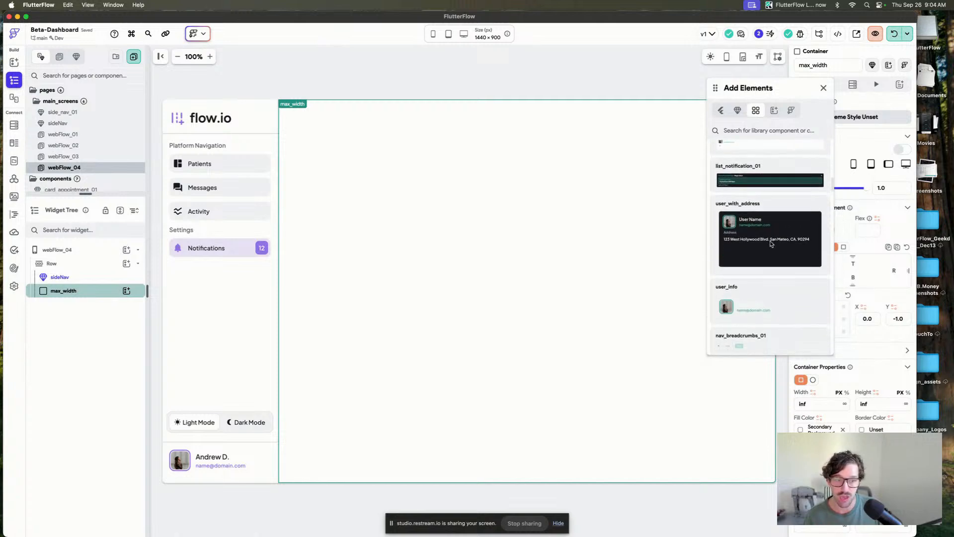
pyautogui.scroll(-5, 771, 244)
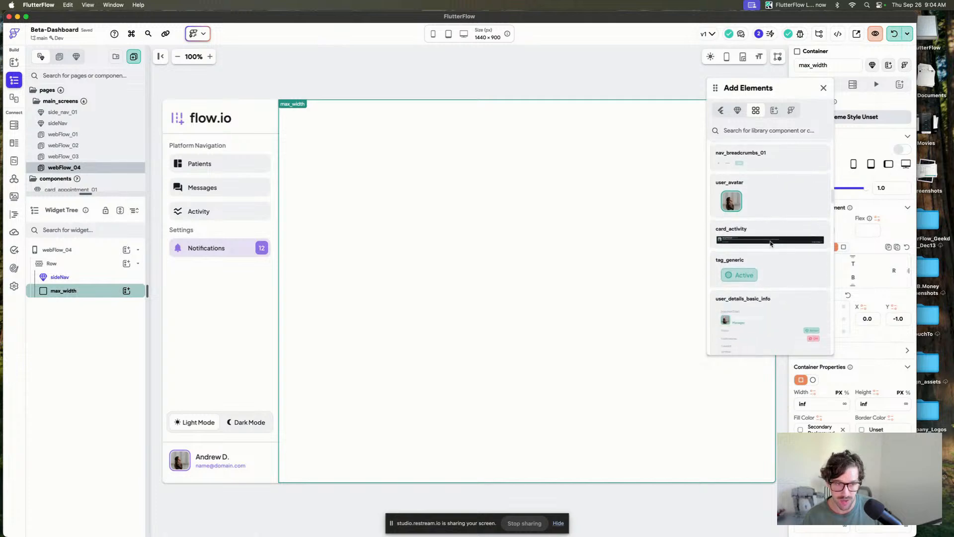
pyautogui.scroll(15, 770, 244)
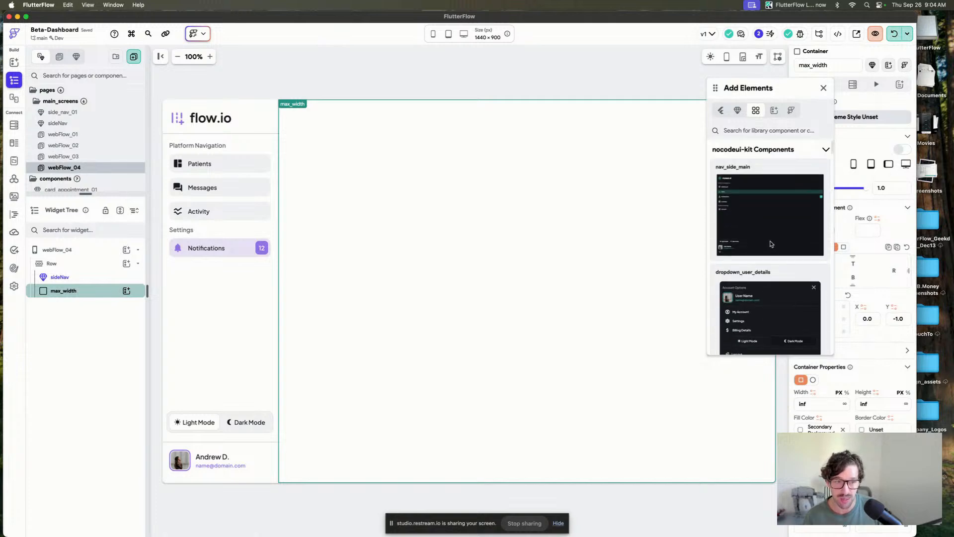
pyautogui.scroll(-10, 770, 244)
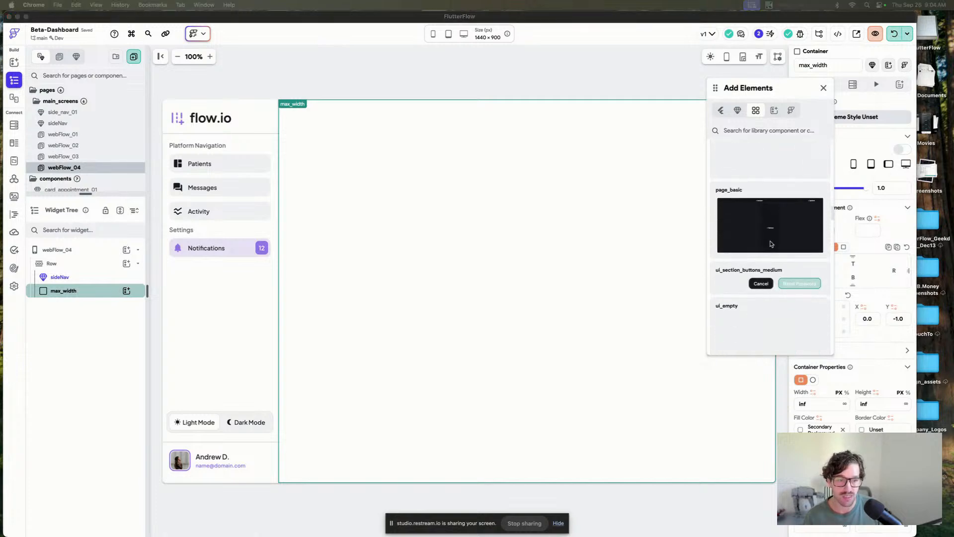
pyautogui.scroll(-2, 771, 244)
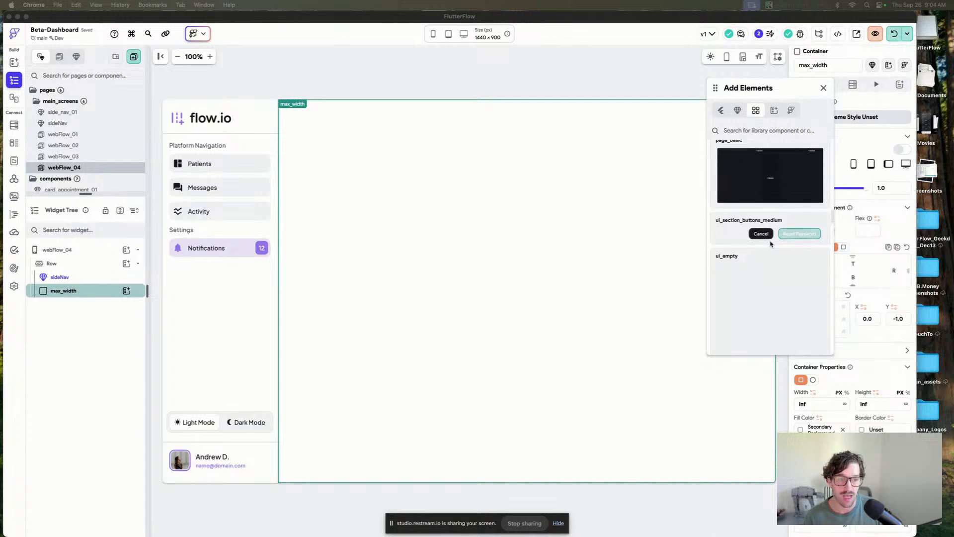
pyautogui.scroll(1, 770, 244)
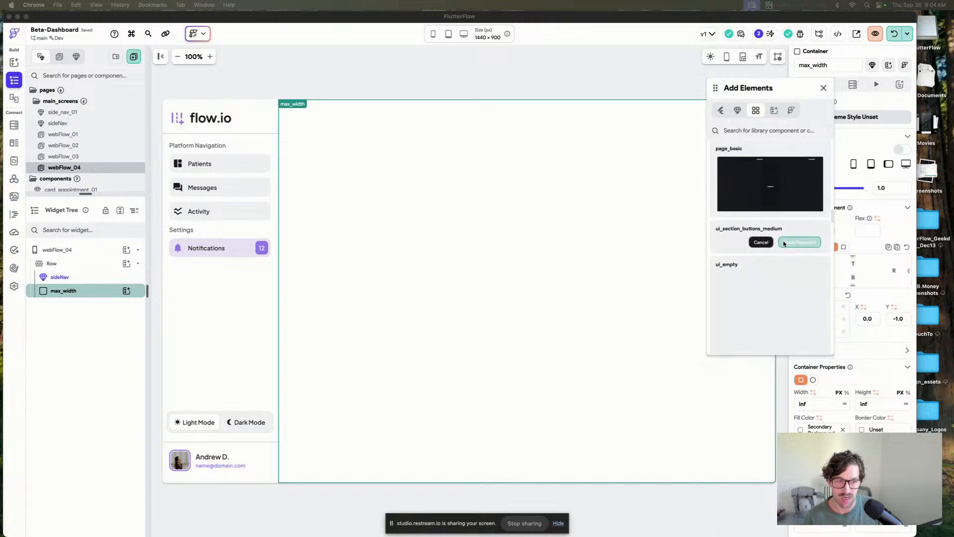
pyautogui.scroll(-5, 778, 245)
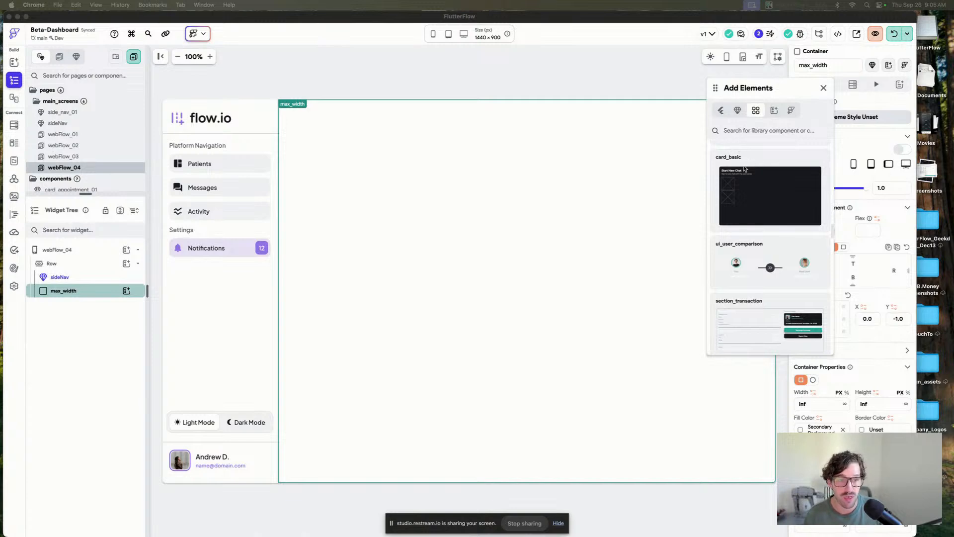
pyautogui.moveTo(745, 169); pyautogui.dragTo(770, 219)
pyautogui.scroll(3, 792, 270)
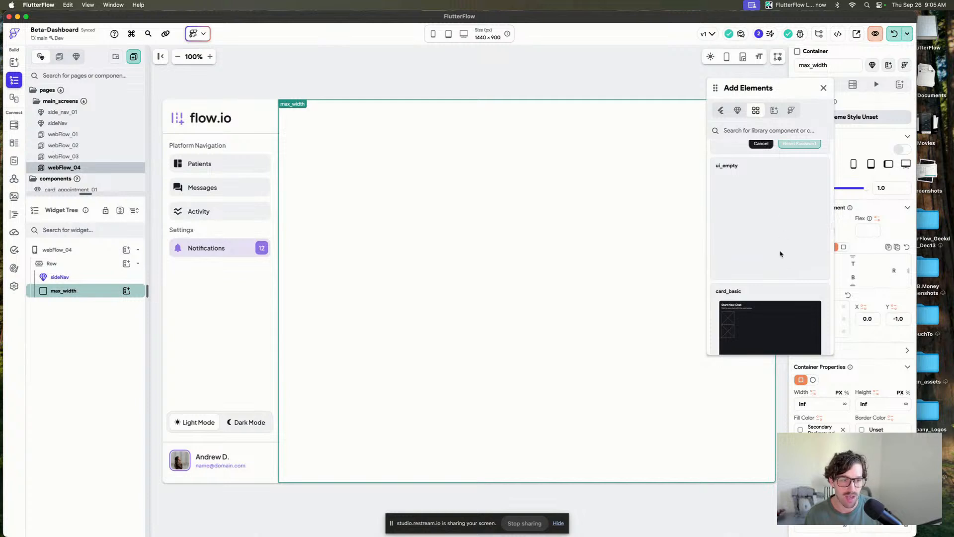
pyautogui.click(780, 253)
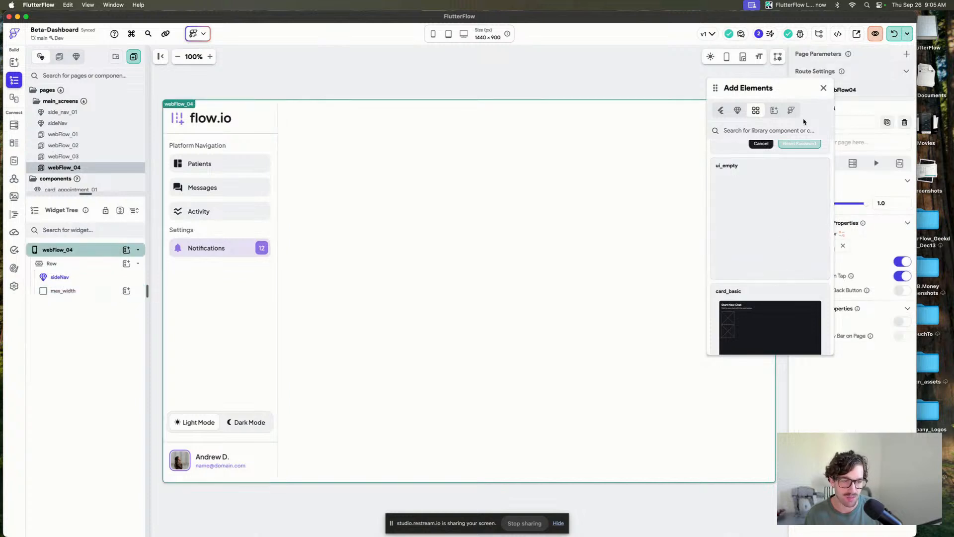
pyautogui.moveTo(715, 88); pyautogui.dragTo(733, 90)
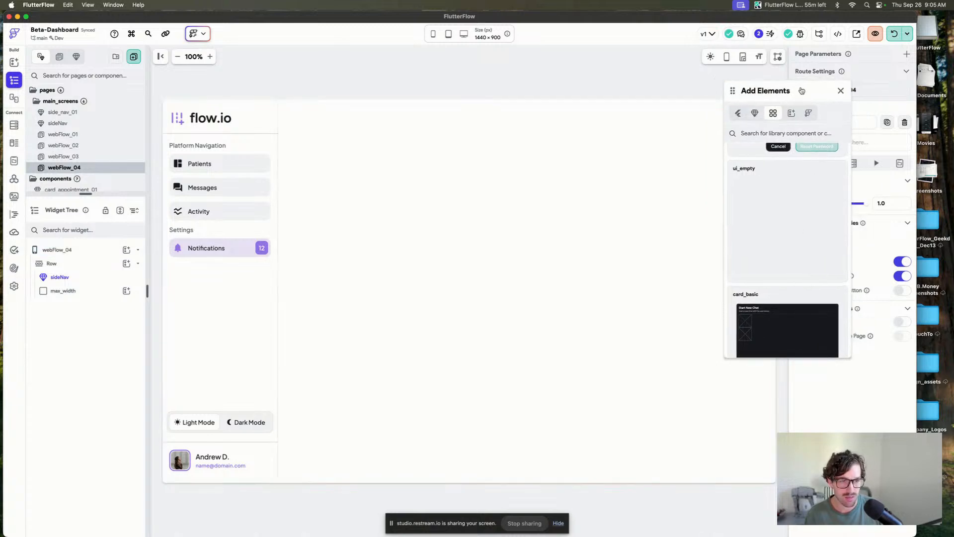
pyautogui.click(841, 90)
# Search the library components for "pag" and insert page_main into the max_width container.
pyautogui.press('super+slash')
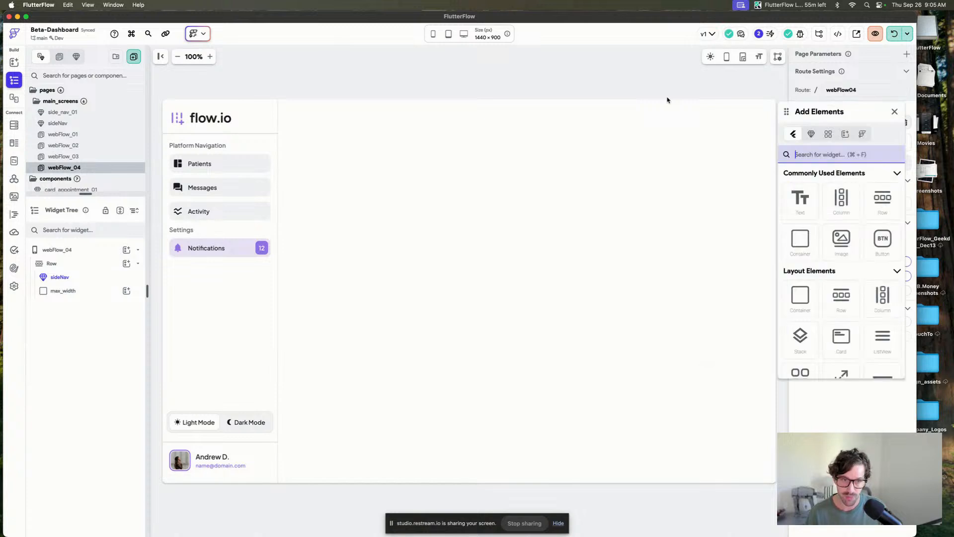
pyautogui.click(827, 135)
pyautogui.click(841, 154)
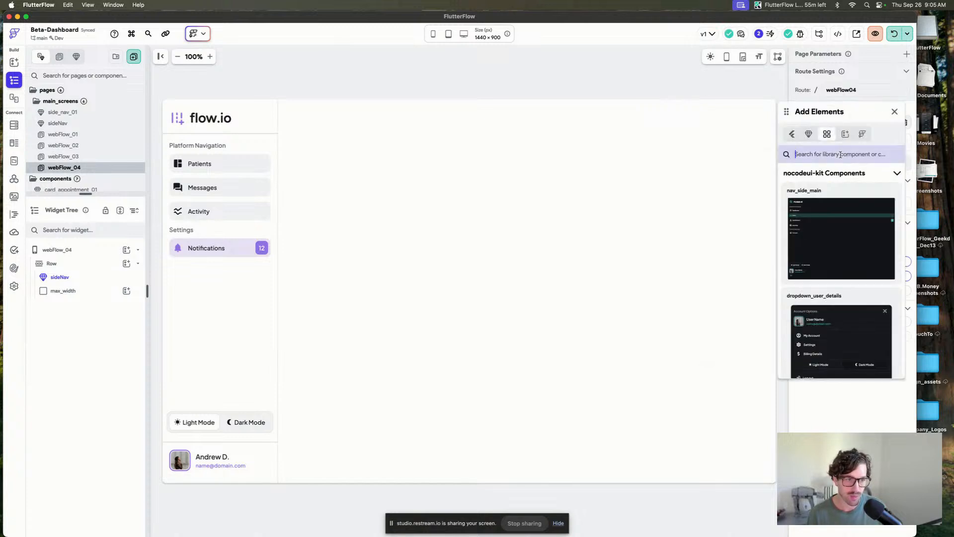
pyautogui.write('page')
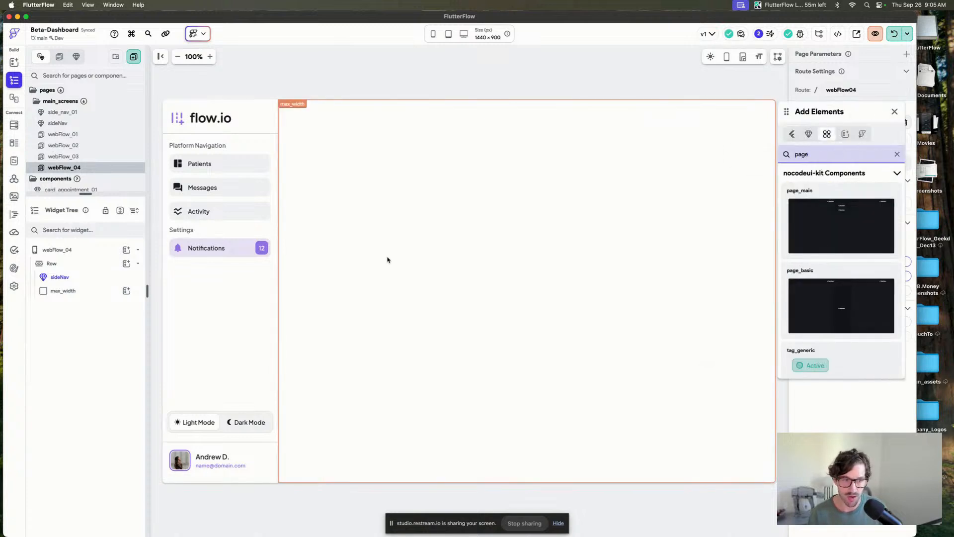
pyautogui.moveTo(843, 242); pyautogui.dragTo(368, 253)
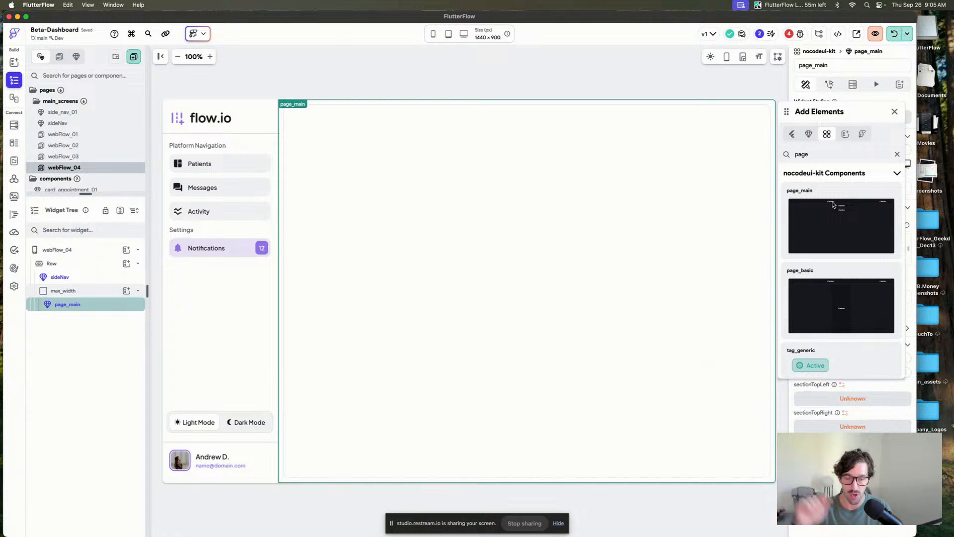
pyautogui.click(895, 112)
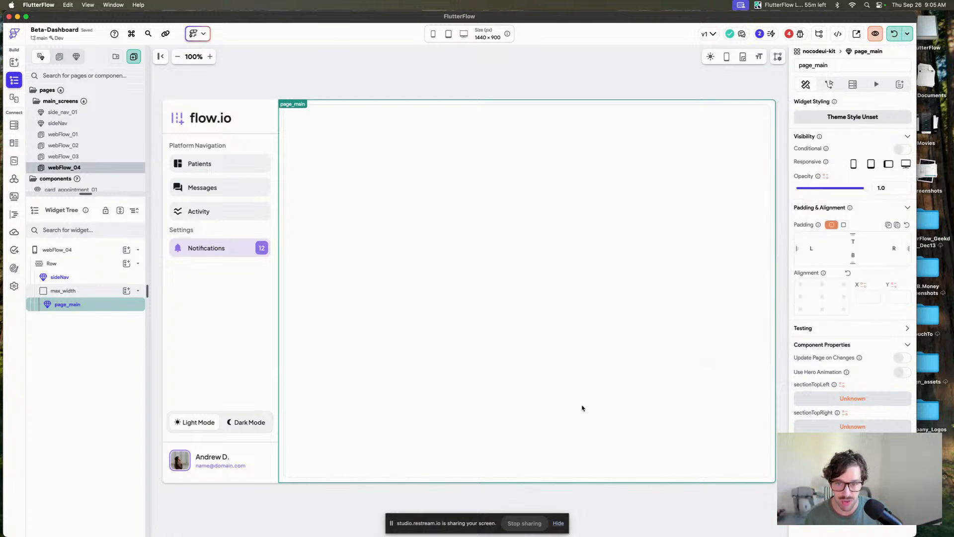
# Set page_main's sectionTopLeft to list_icon_left and sectionTopRight to list_activity, then delete the component.
pyautogui.click(856, 397)
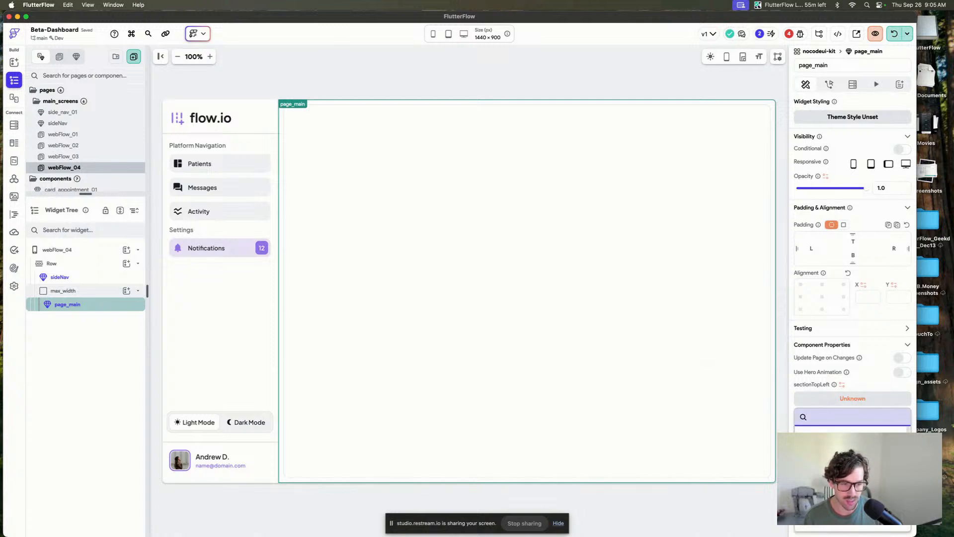
pyautogui.click(844, 475)
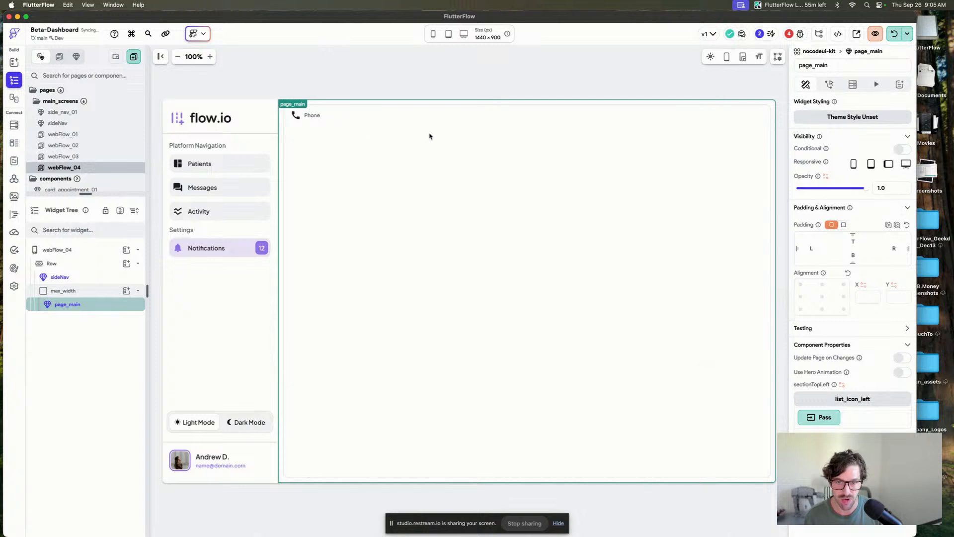
pyautogui.click(829, 421)
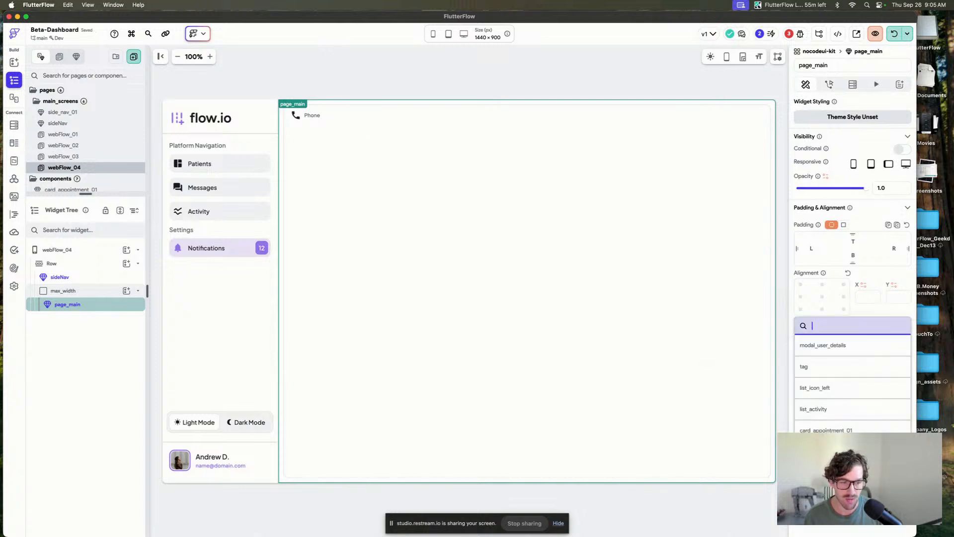
pyautogui.click(820, 409)
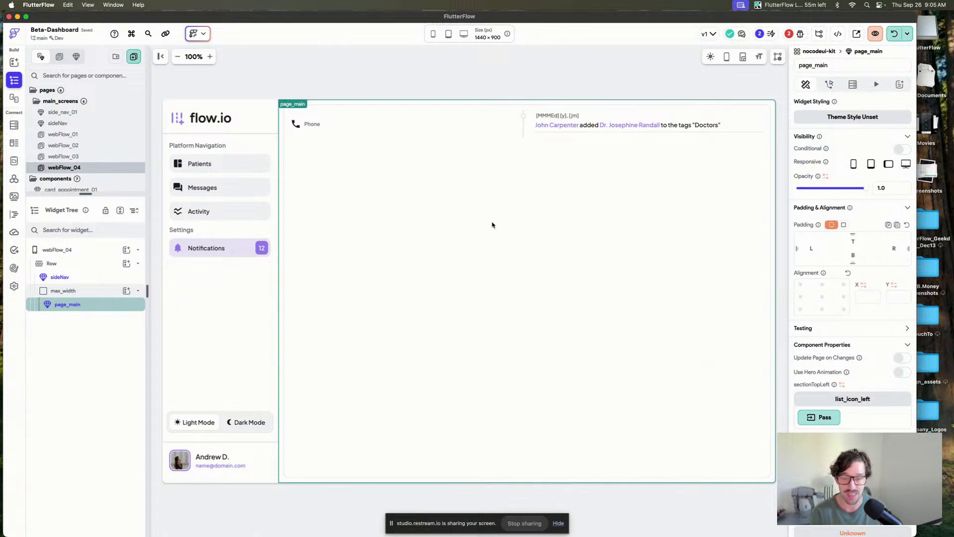
pyautogui.press('BackSpace')
# Open the webFlow_03 page to inspect its layout, then return to webFlow_04.
pyautogui.moveTo(86, 158); pyautogui.dragTo(92, 101)
pyautogui.click(85, 168)
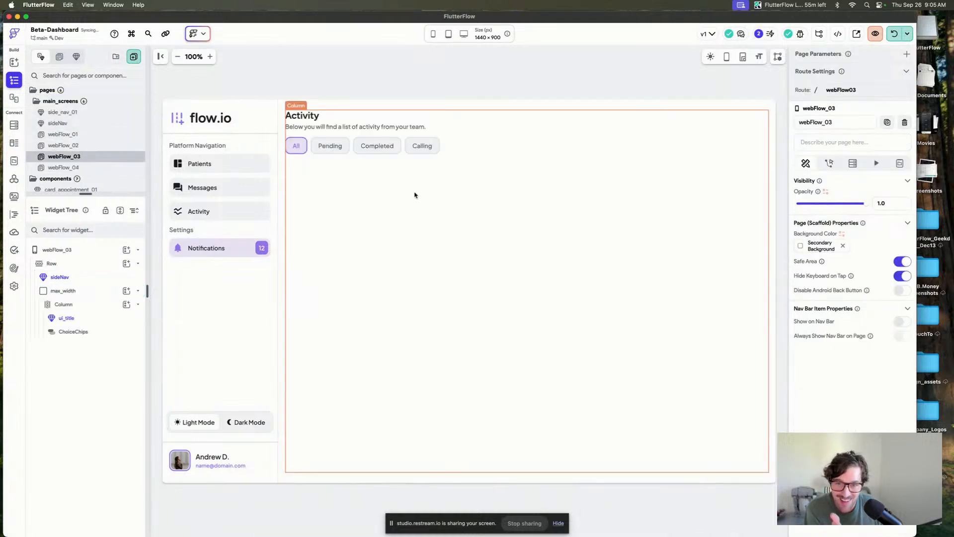
pyautogui.click(372, 105)
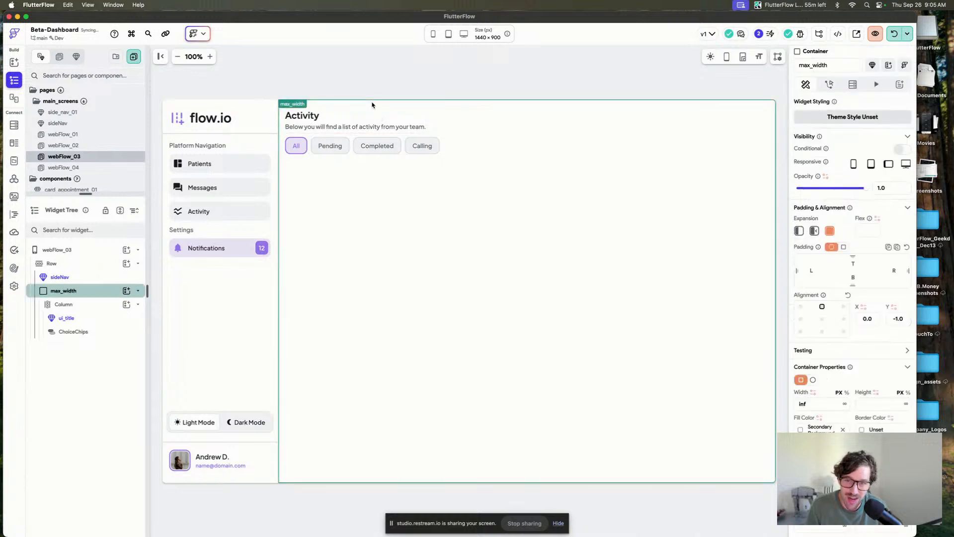
pyautogui.click(459, 223)
pyautogui.click(60, 168)
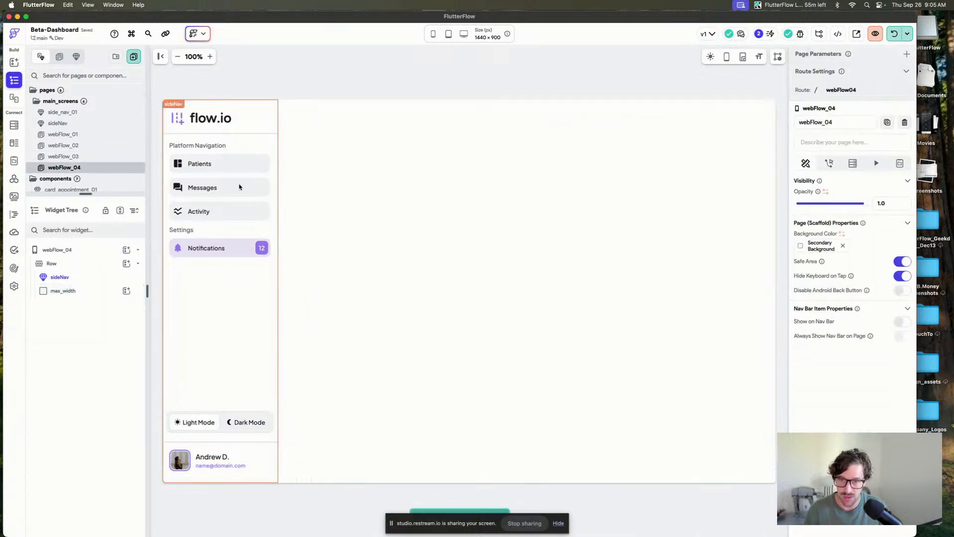
# Open the webFlow_02 page and delete the user_list component beneath the dashboard card.
pyautogui.click(498, 249)
pyautogui.click(85, 156)
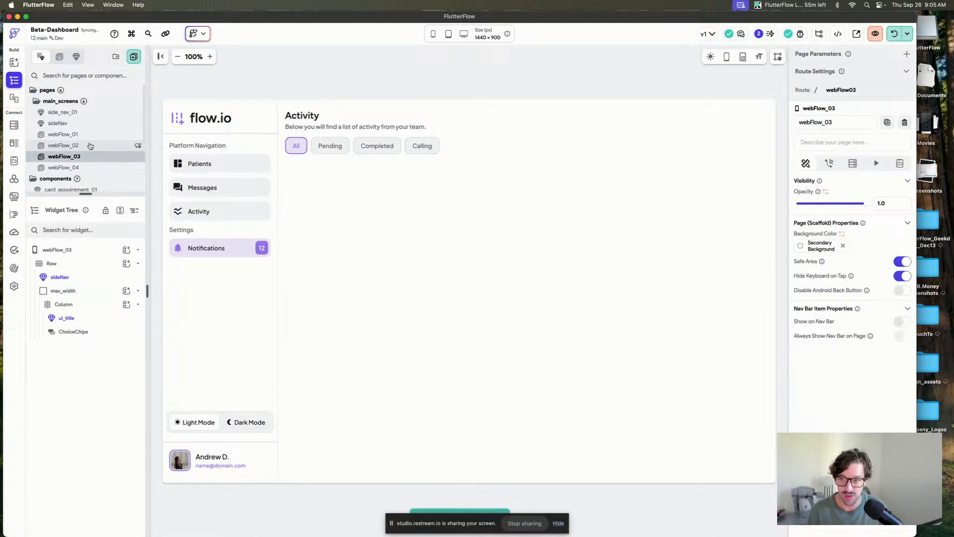
pyautogui.click(86, 145)
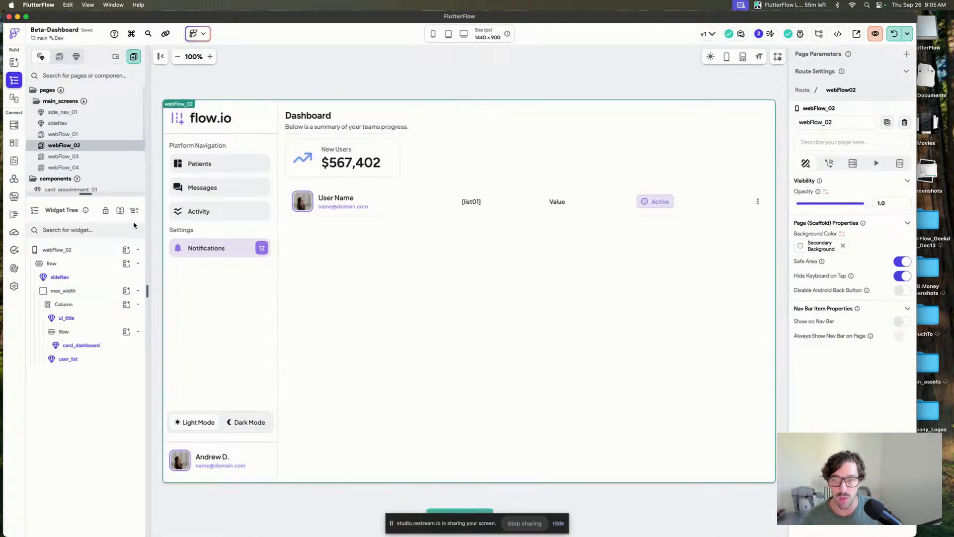
pyautogui.moveTo(86, 194); pyautogui.dragTo(111, 312)
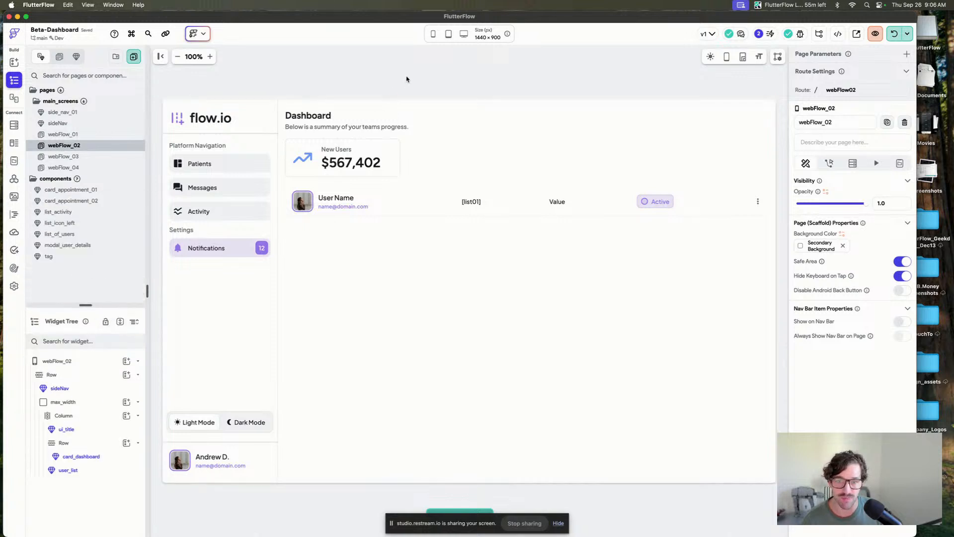
pyautogui.press('super+f')
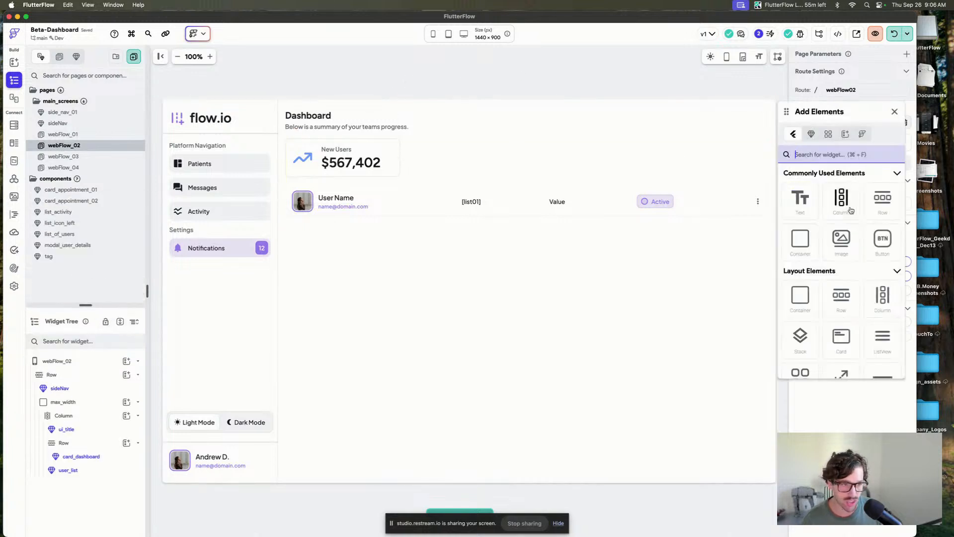
pyautogui.click(450, 213)
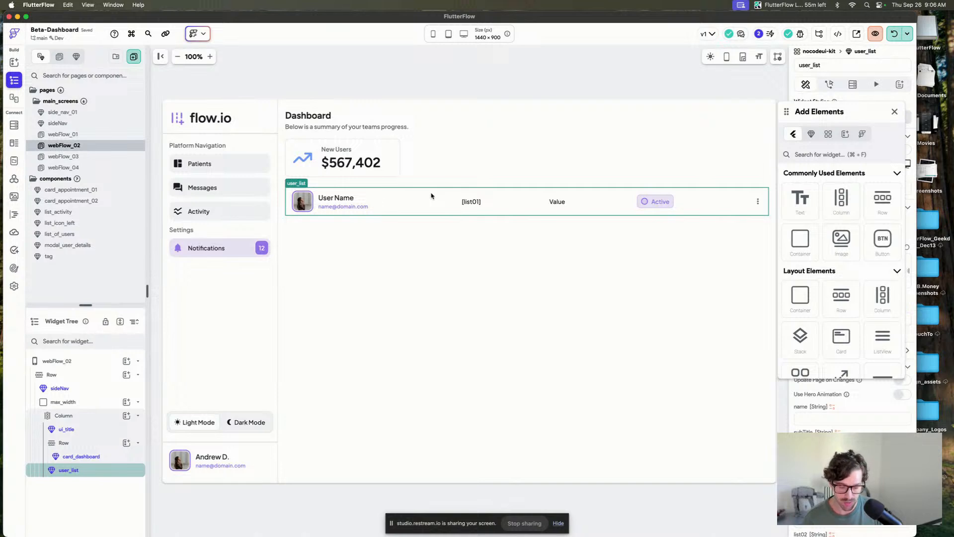
pyautogui.press('Delete')
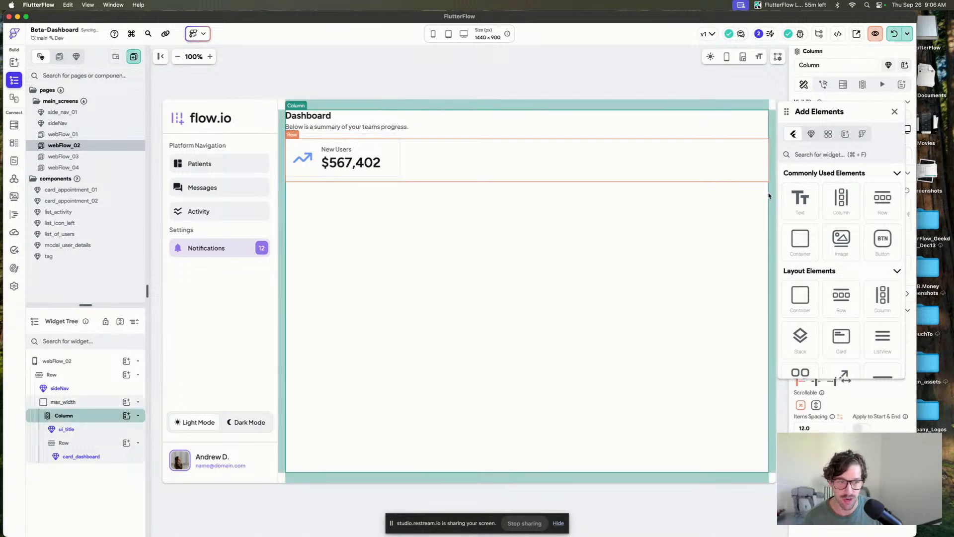
# Add a Row under the card_dashboard row and insert the library's card_basic component into it.
pyautogui.moveTo(869, 212); pyautogui.dragTo(360, 218)
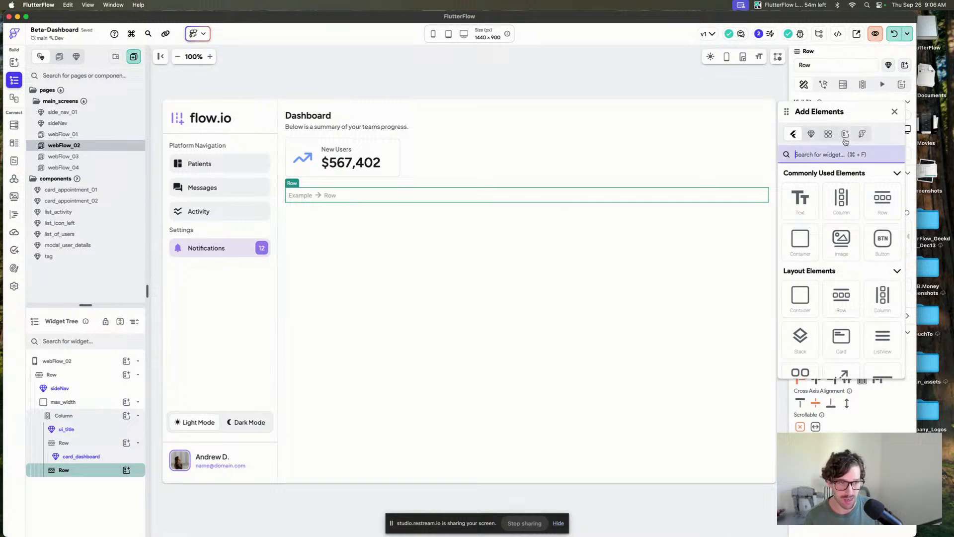
pyautogui.click(829, 134)
pyautogui.click(825, 156)
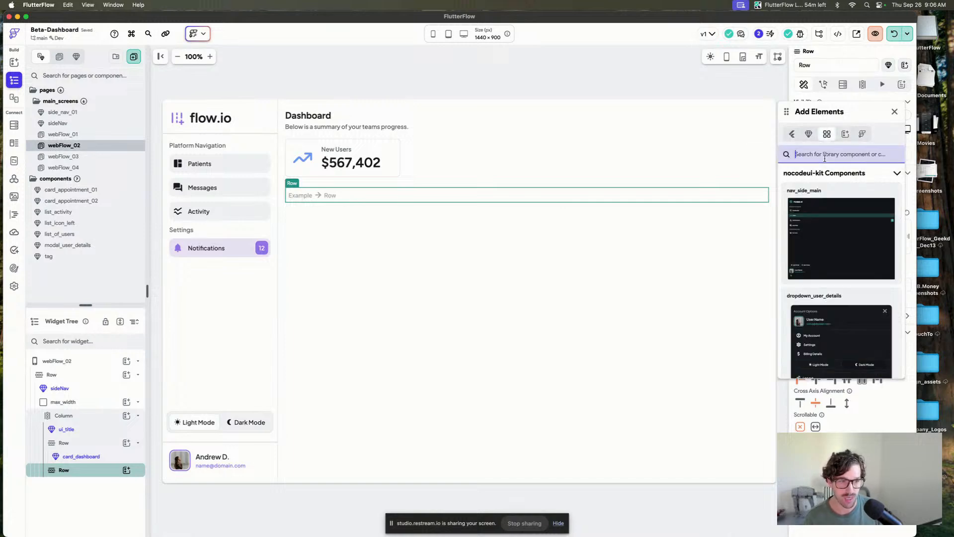
pyautogui.write('dash')
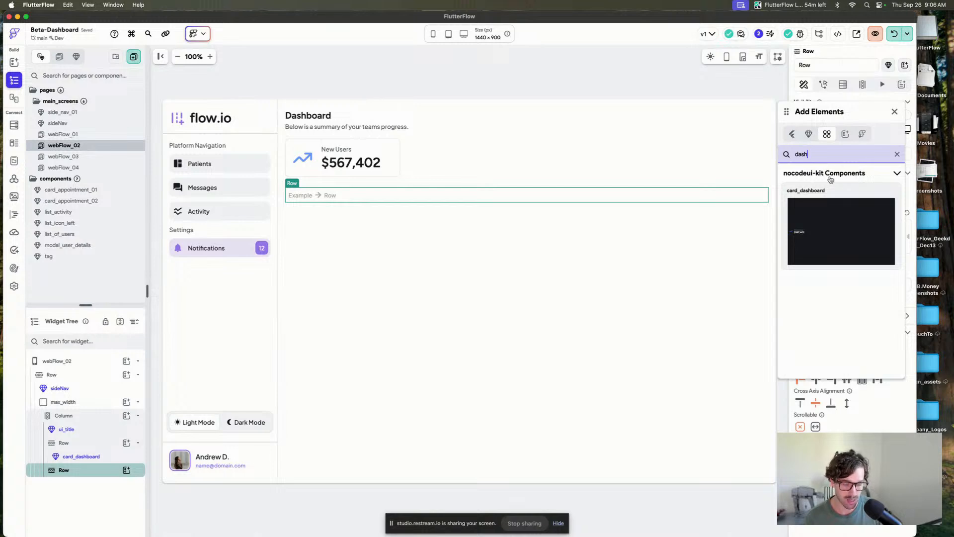
pyautogui.press('BackSpace')
pyautogui.press('BackSpace')
pyautogui.press('BackSpace')
pyautogui.press('BackSpace')
pyautogui.write('car')
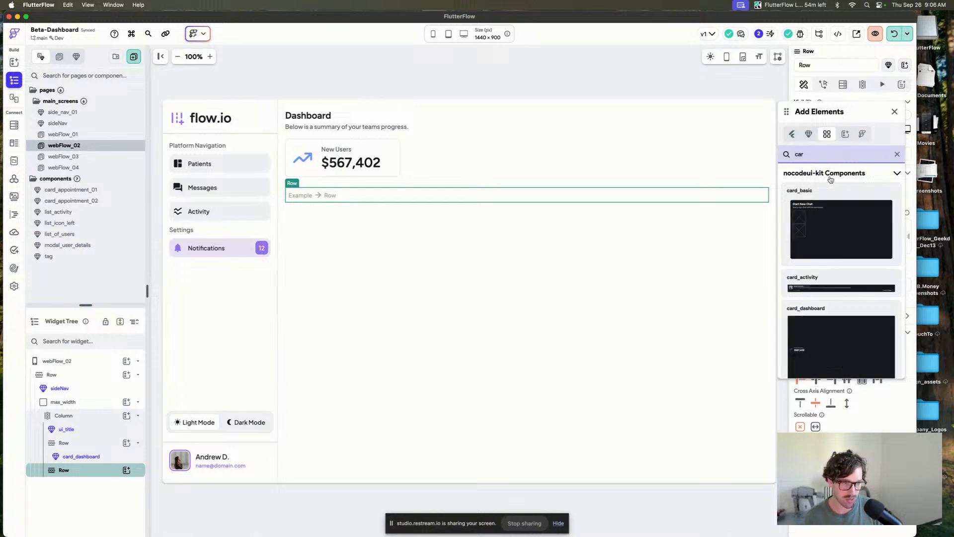
pyautogui.moveTo(840, 228); pyautogui.dragTo(348, 187)
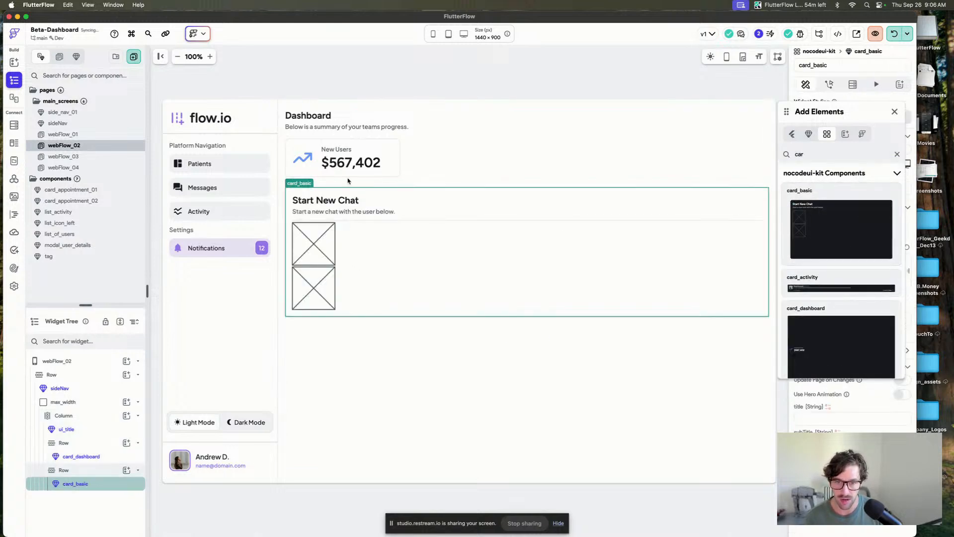
# Duplicate the card_basic component within the new row.
pyautogui.click(895, 111)
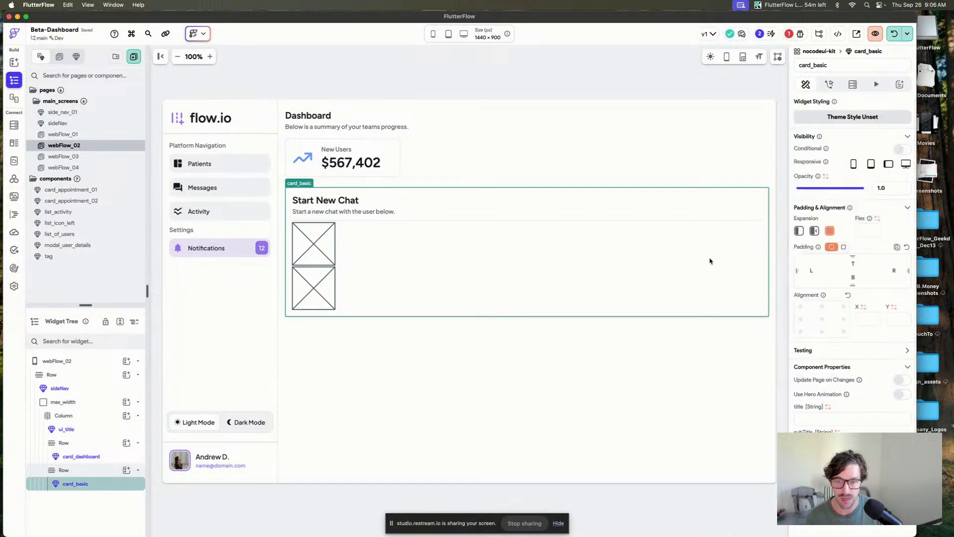
pyautogui.press('super+d')
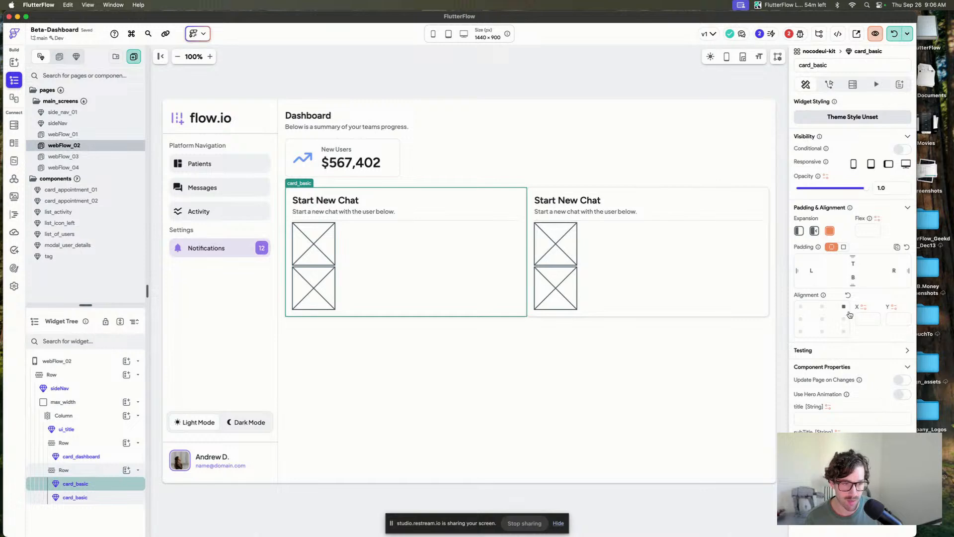
pyautogui.click(101, 471)
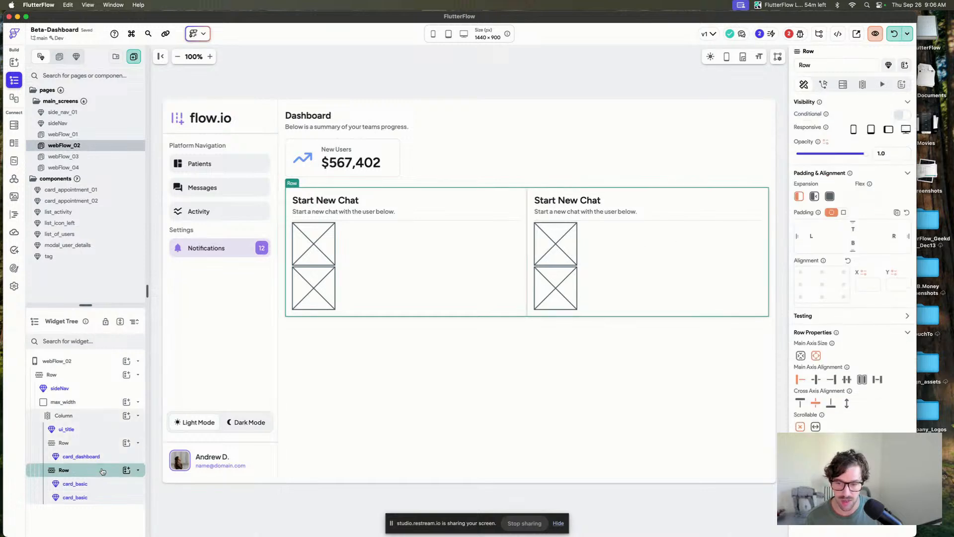
pyautogui.click(454, 81)
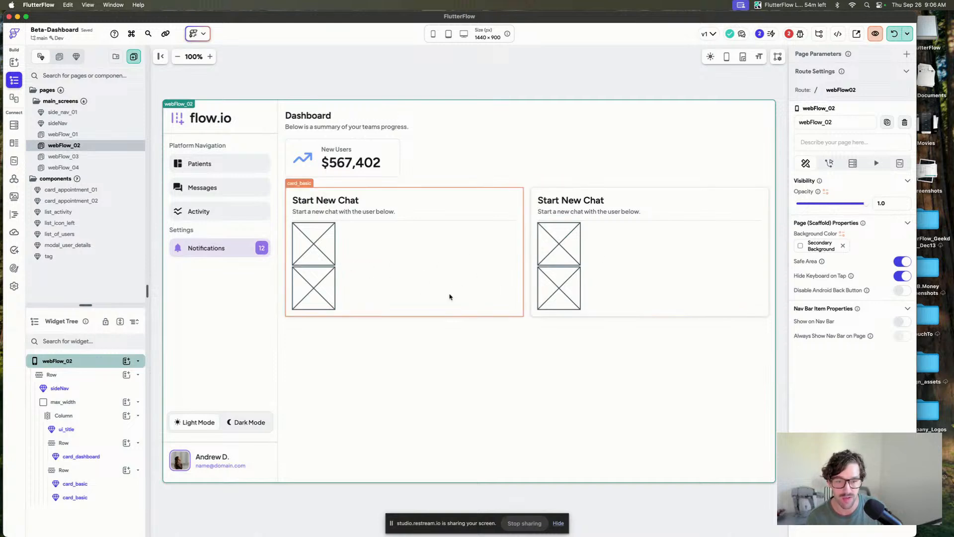
# Set the first card's title to Top Users and its subtitle to Below is an overview of top users.
pyautogui.click(422, 293)
pyautogui.click(829, 416)
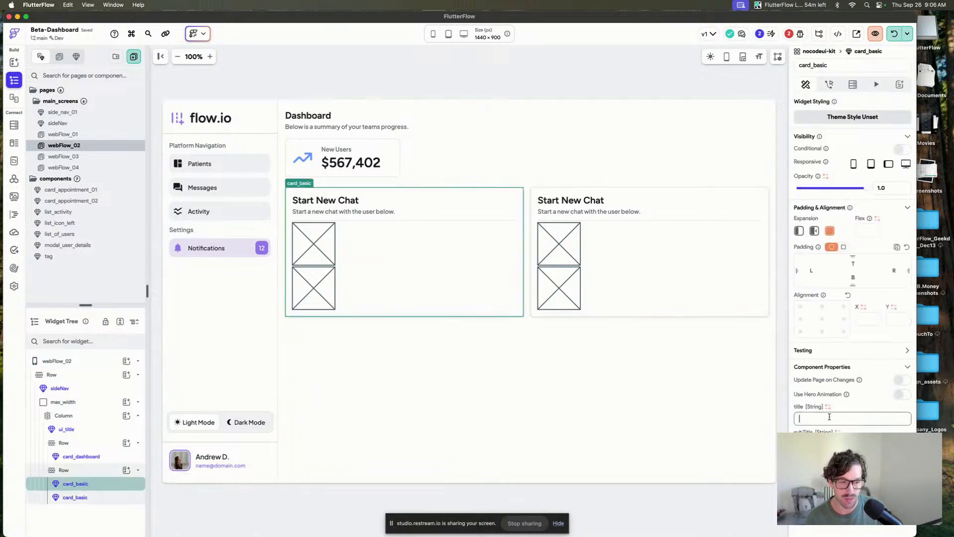
pyautogui.write('Top Users')
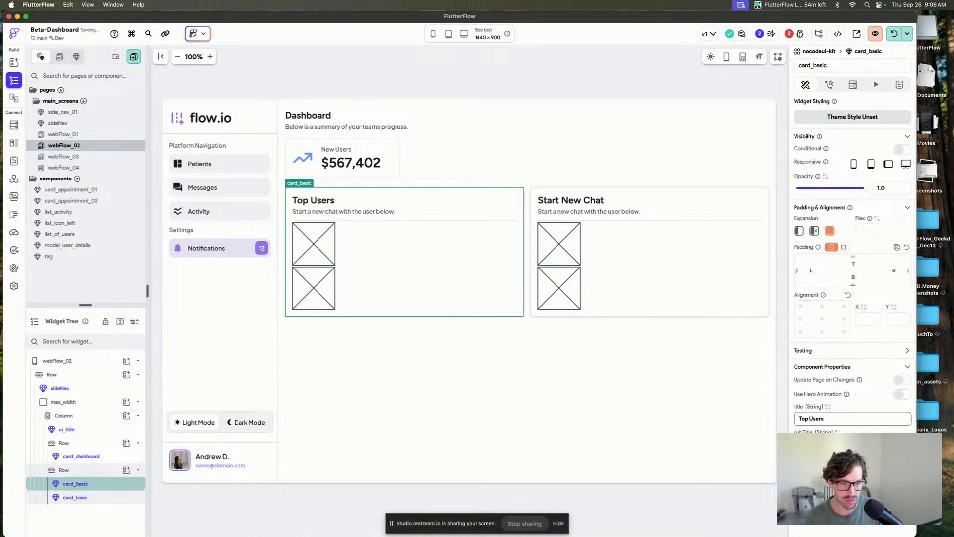
pyautogui.press('Tab')
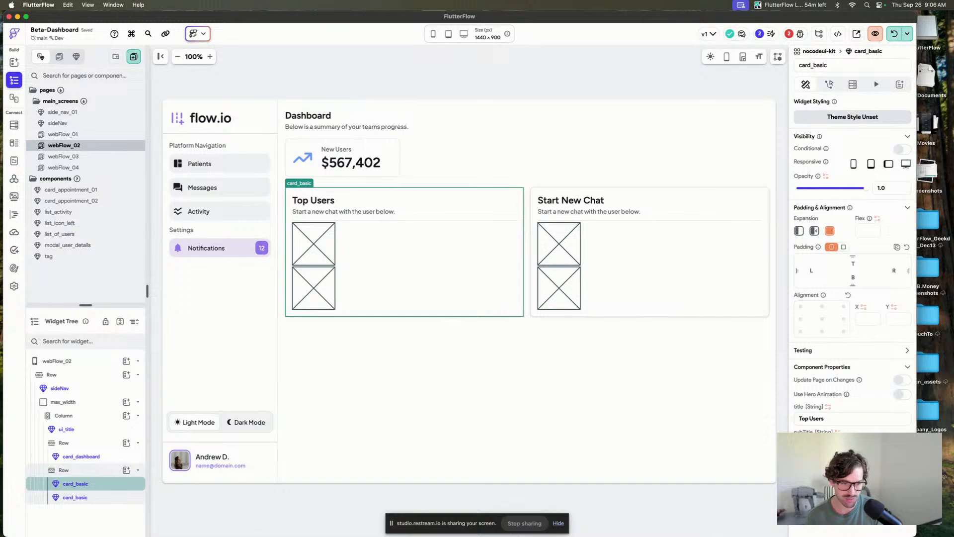
pyautogui.write('B')
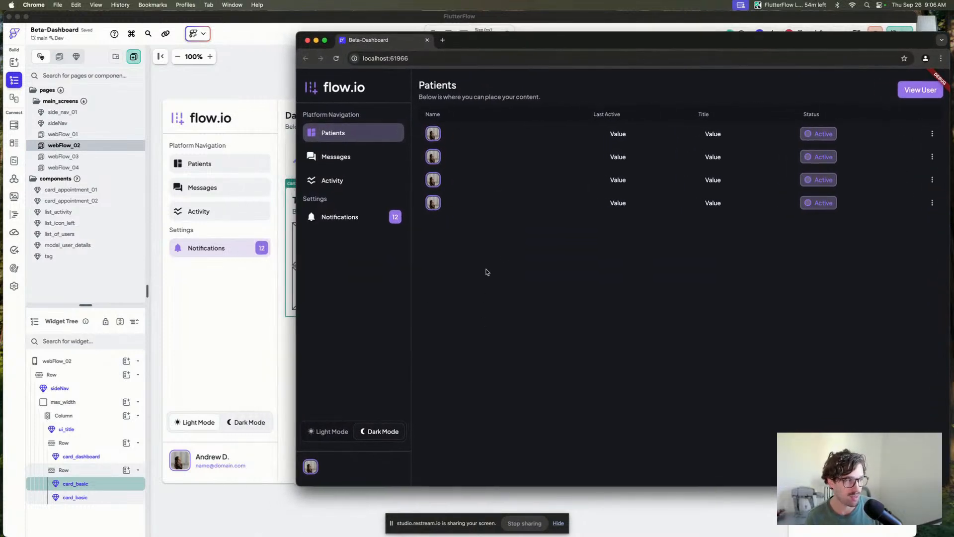
# Navigate between the sidebar pages of the running app preview in the browser.
pyautogui.click(335, 157)
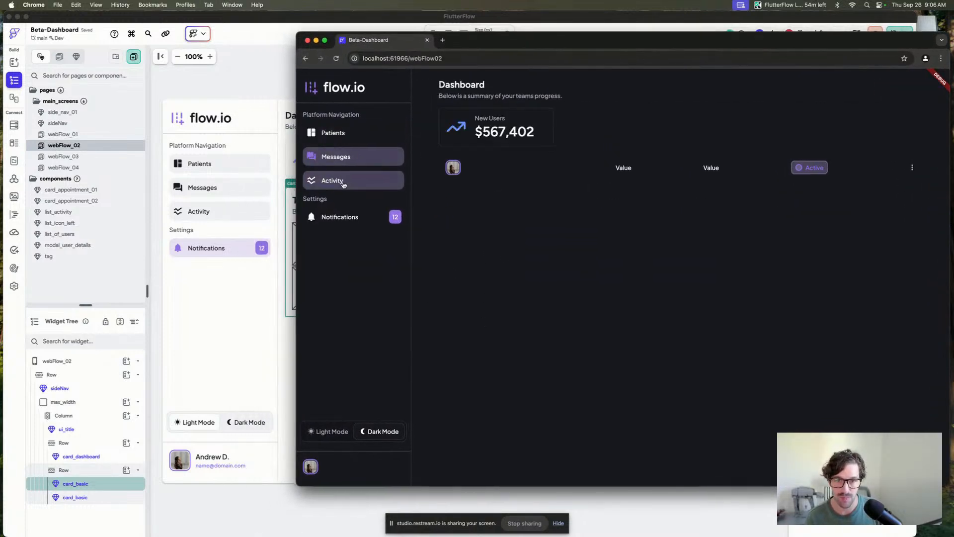
pyautogui.click(335, 181)
pyautogui.click(336, 157)
pyautogui.click(333, 133)
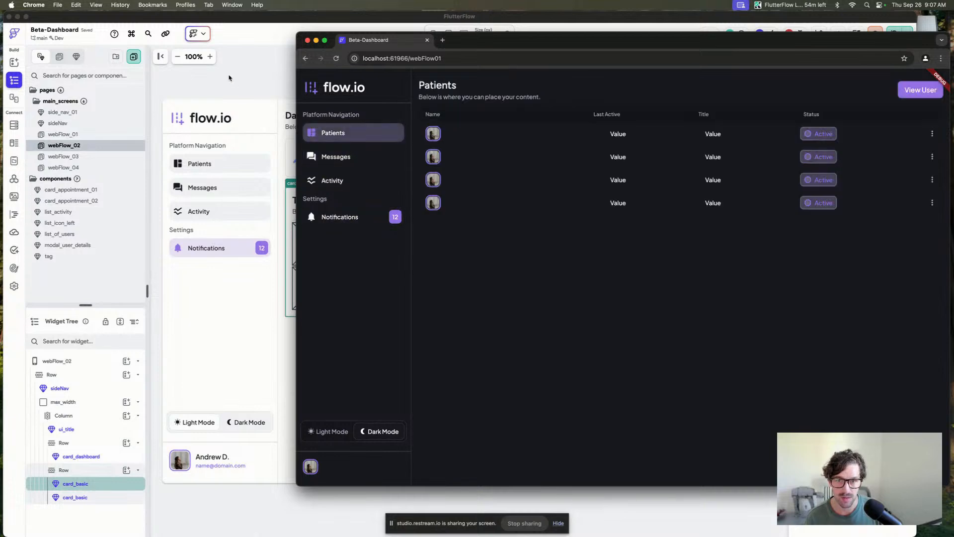
pyautogui.click(225, 65)
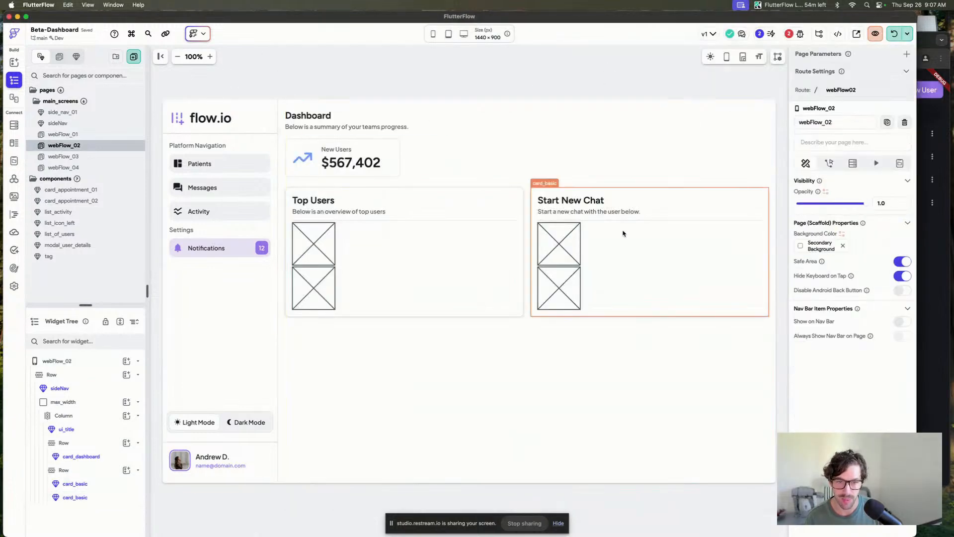
# Set the Top Users card's section01 to the list_of_users component.
pyautogui.click(358, 273)
pyautogui.scroll(-3, 848, 378)
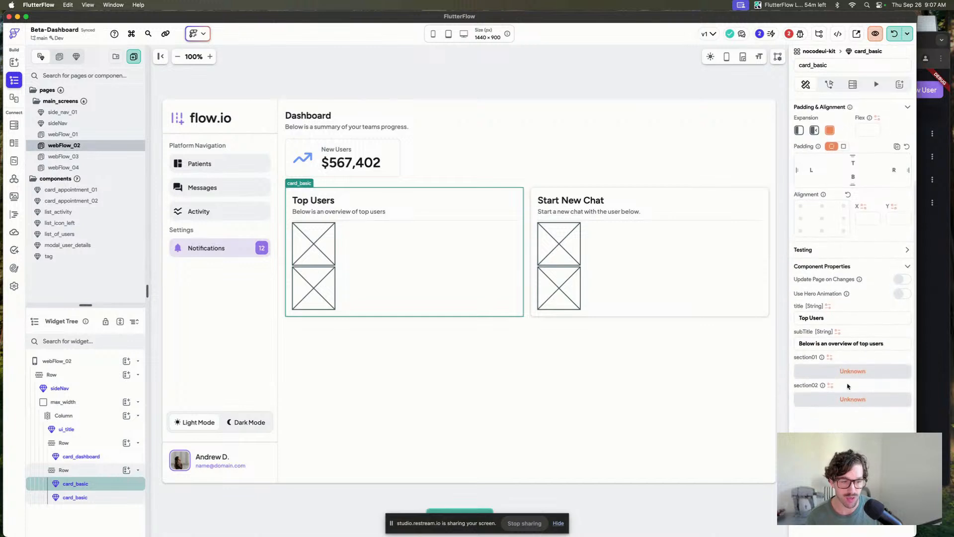
pyautogui.click(847, 378)
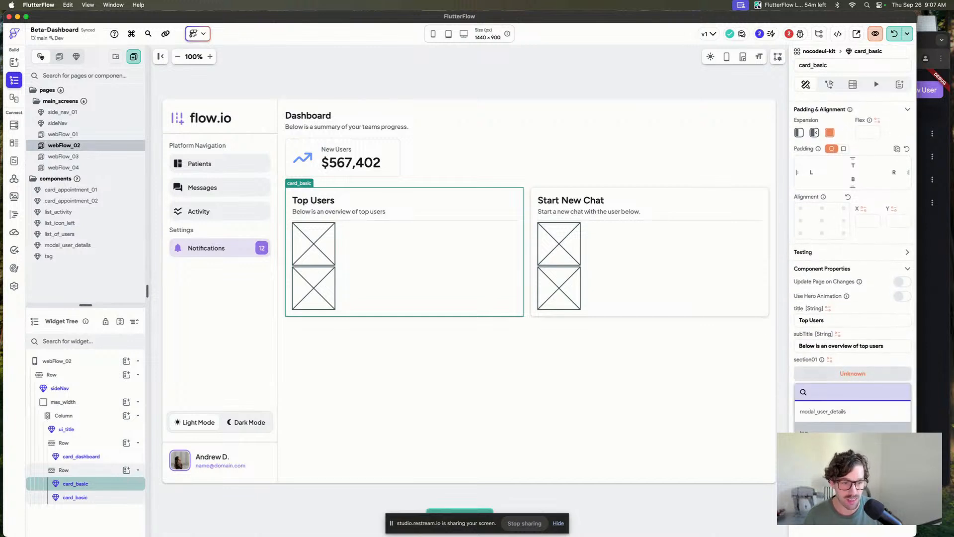
pyautogui.scroll(-2, 848, 436)
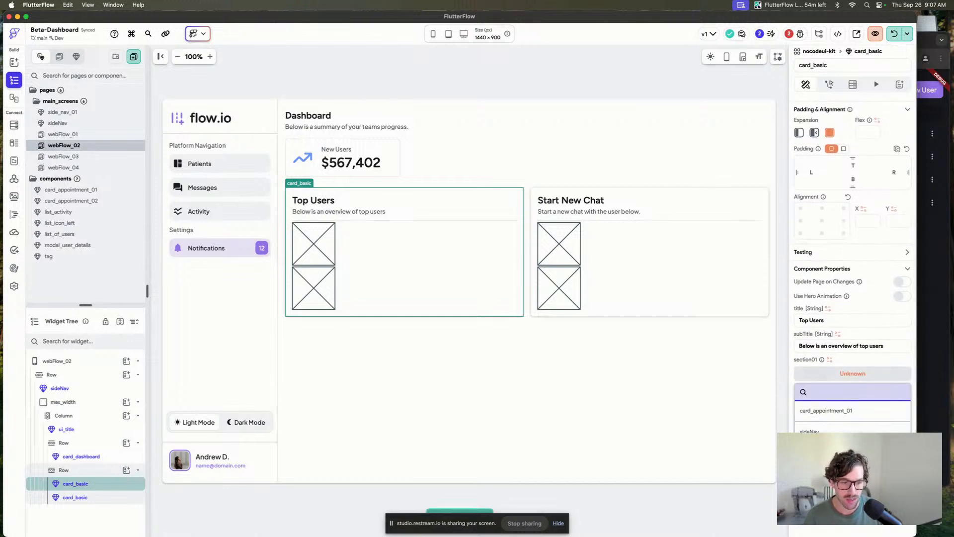
pyautogui.click(845, 492)
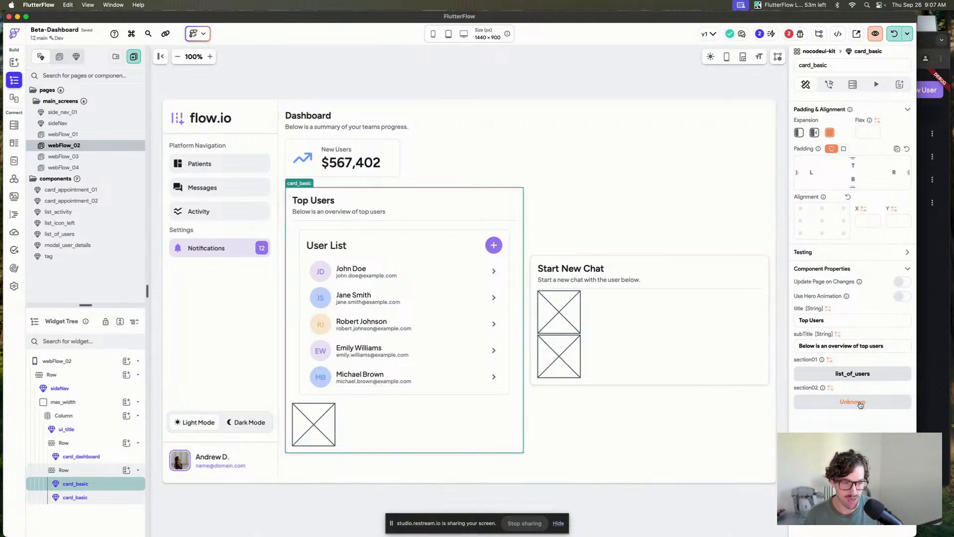
# Open the list_of_users component for editing.
pyautogui.click(553, 146)
pyautogui.click(407, 88)
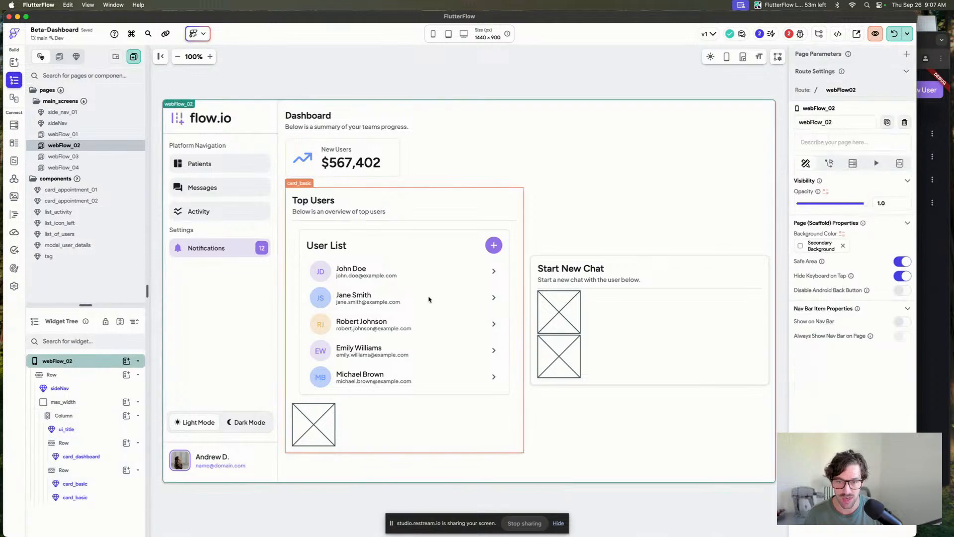
pyautogui.click(430, 300)
pyautogui.click(99, 244)
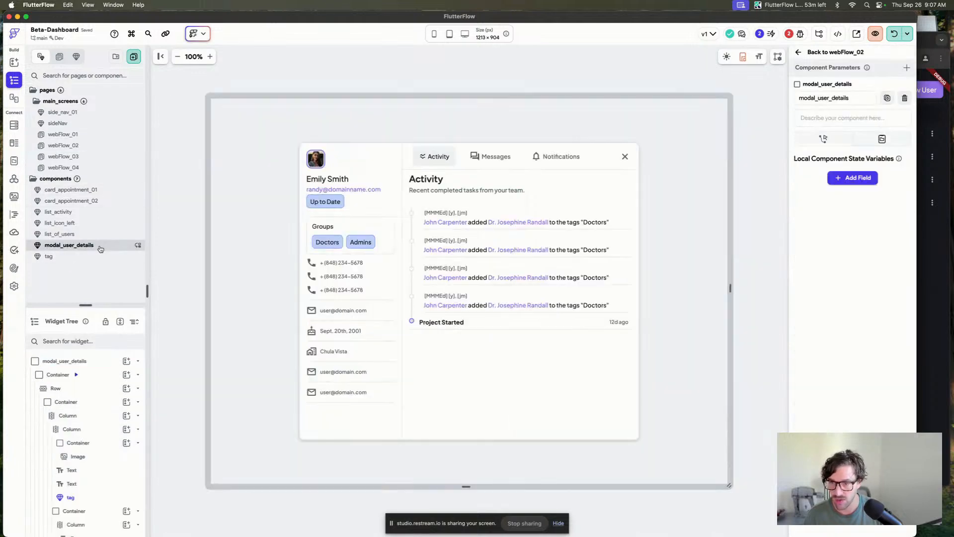
pyautogui.click(89, 233)
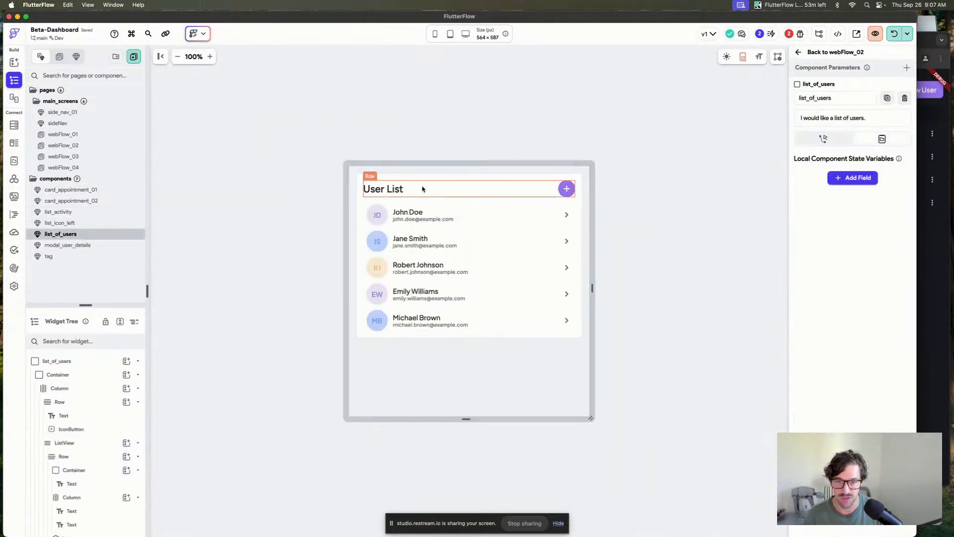
# Try to replace the outer Container widget of list_of_users.
pyautogui.click(359, 182)
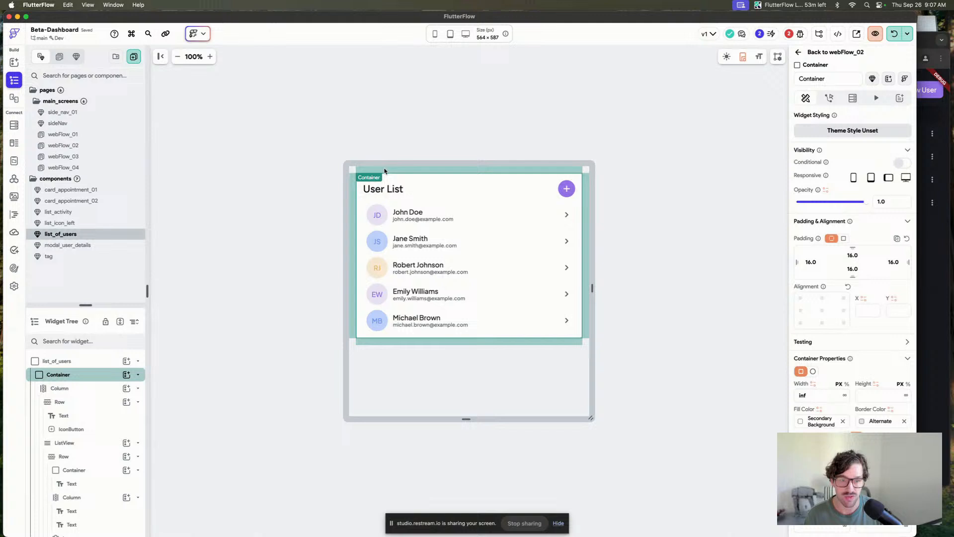
pyautogui.rightClick(362, 188)
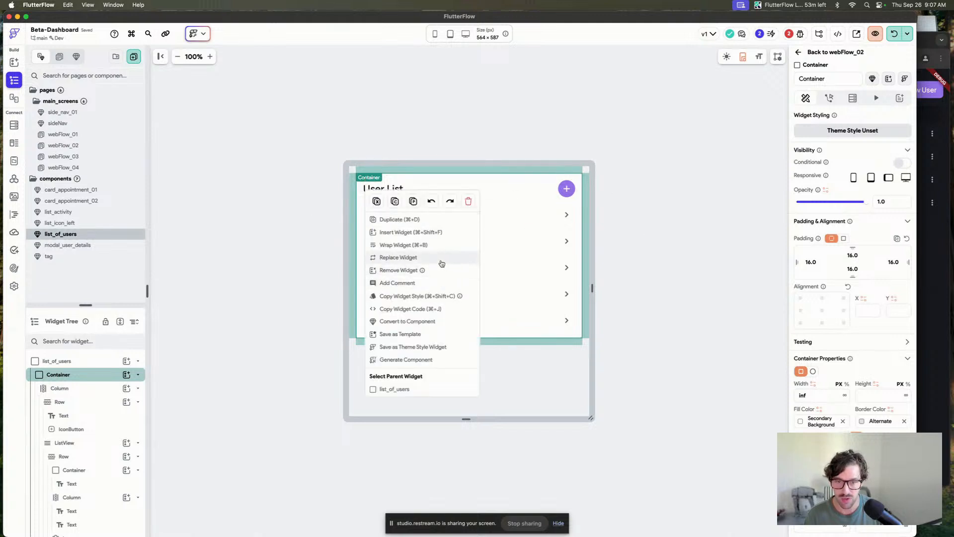
pyautogui.click(442, 264)
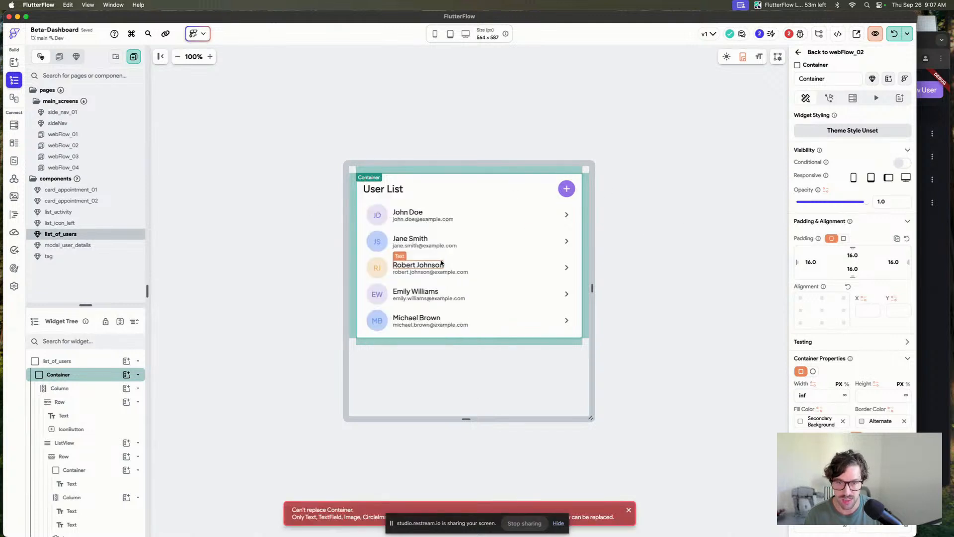
pyautogui.click(536, 205)
pyautogui.click(534, 200)
pyautogui.click(582, 184)
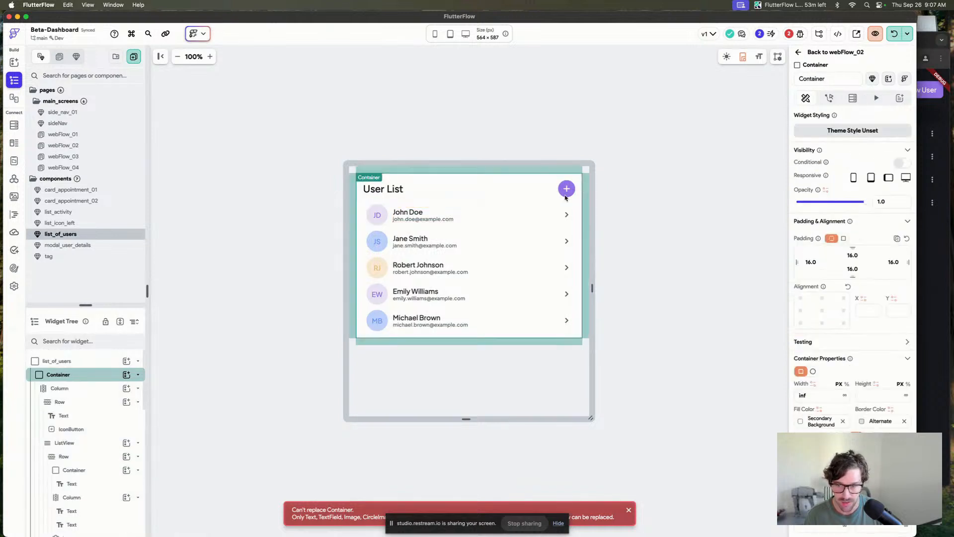
# Remove the outer Container widget from the list_of_users component.
pyautogui.click(93, 390)
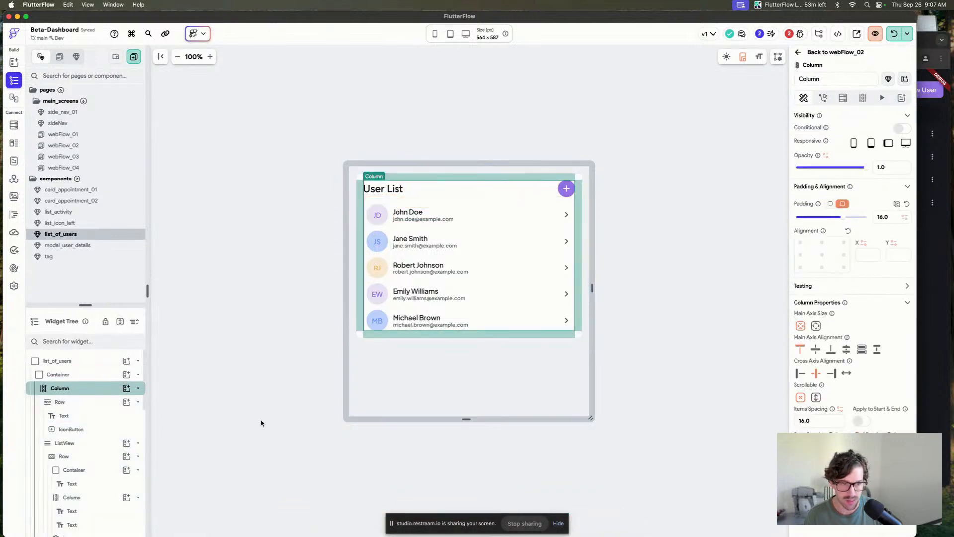
pyautogui.click(92, 444)
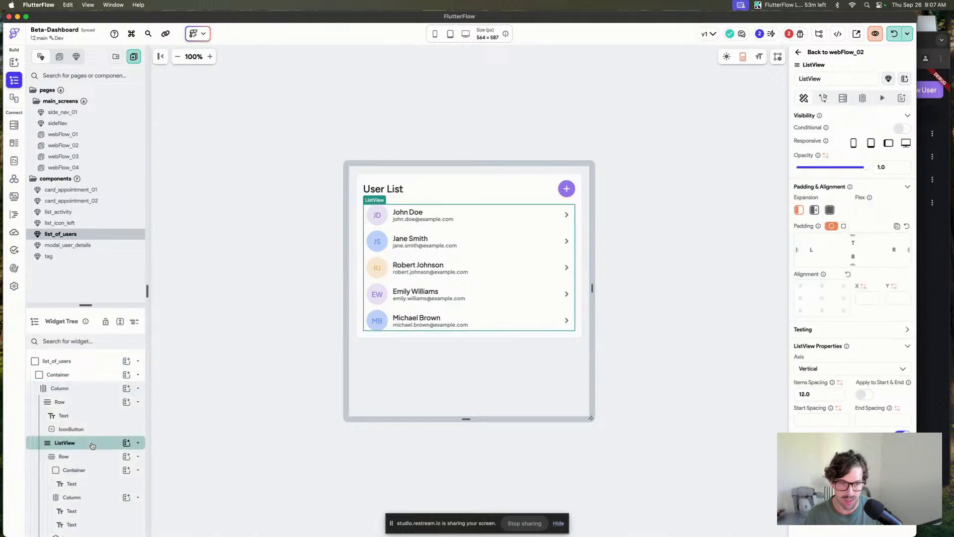
pyautogui.click(79, 388)
pyautogui.click(75, 375)
pyautogui.rightClick(82, 375)
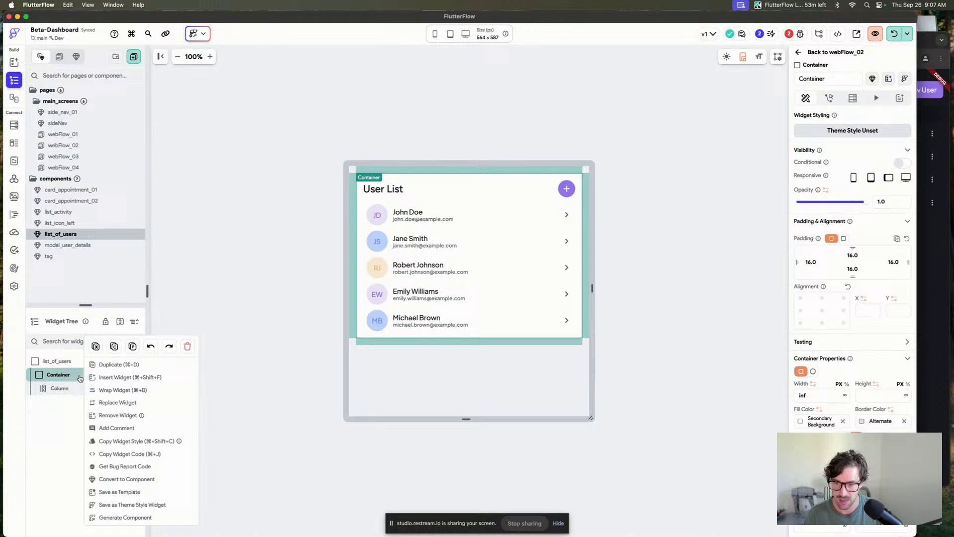
pyautogui.click(160, 418)
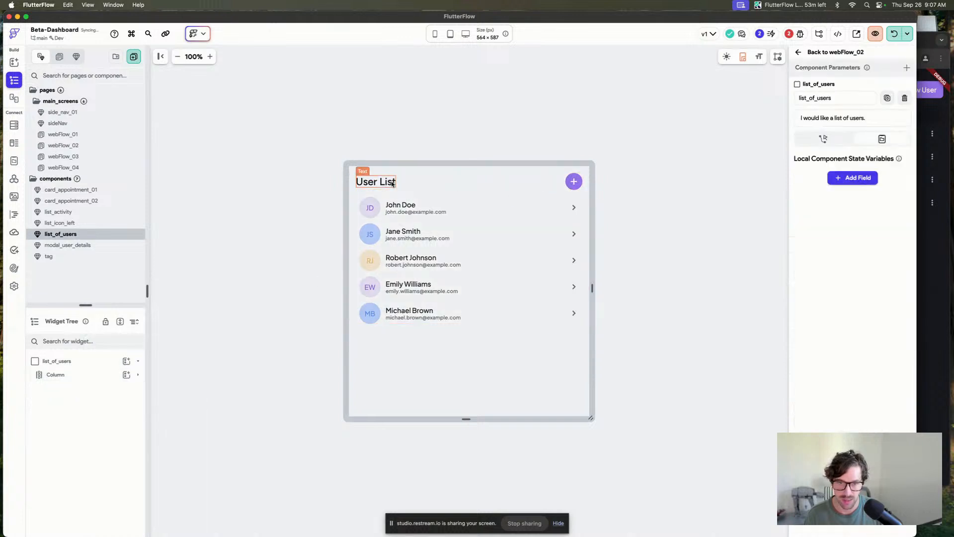
# Delete the User List title row with its add button from list_of_users.
pyautogui.click(502, 182)
pyautogui.press('Delete')
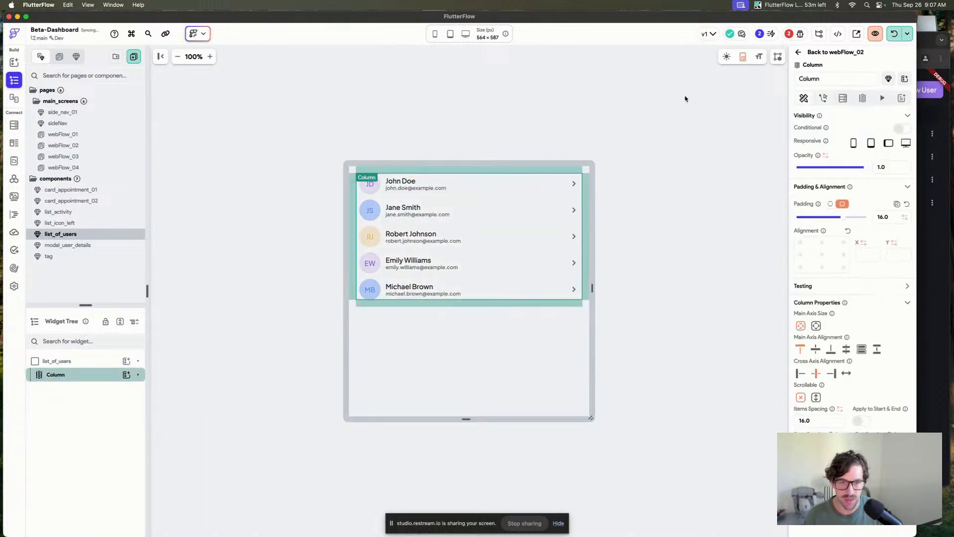
pyautogui.moveTo(592, 288); pyautogui.dragTo(580, 288)
pyautogui.click(532, 195)
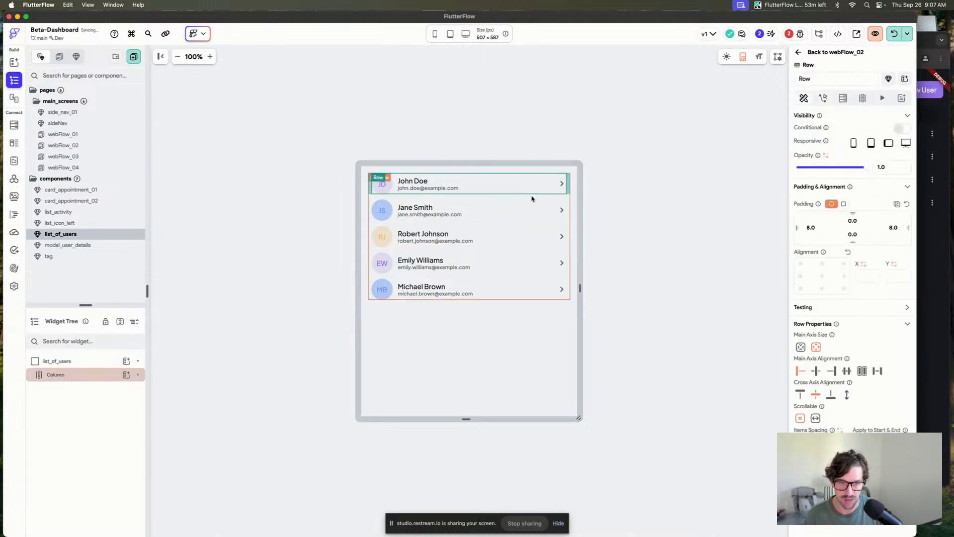
# Remove the Column wrapper so the ListView sits directly under list_of_users.
pyautogui.click(91, 375)
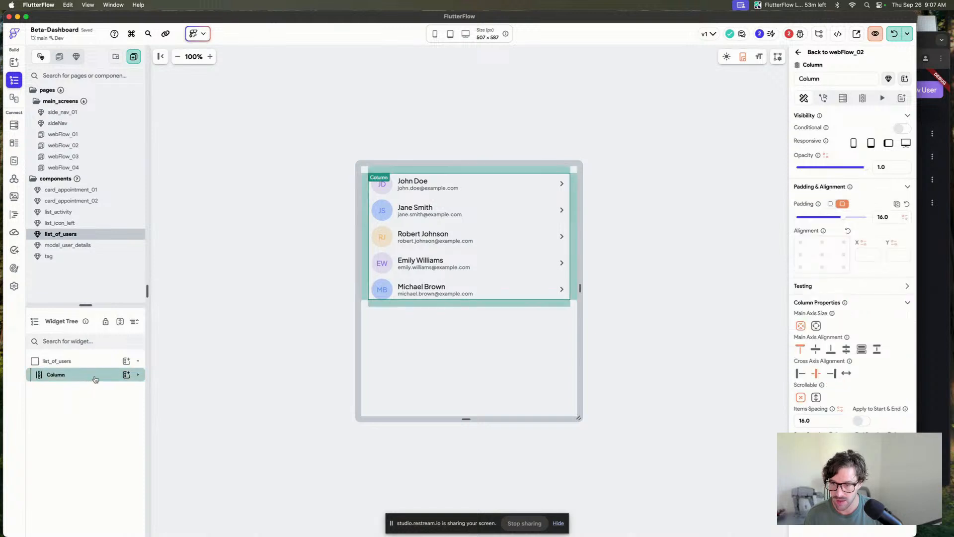
pyautogui.click(99, 391)
pyautogui.click(97, 376)
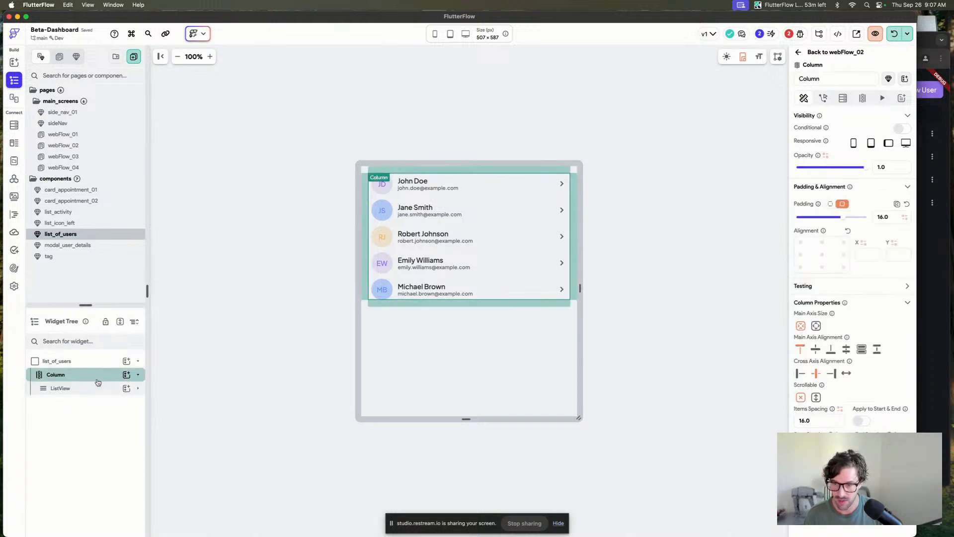
pyautogui.rightClick(99, 376)
pyautogui.click(173, 428)
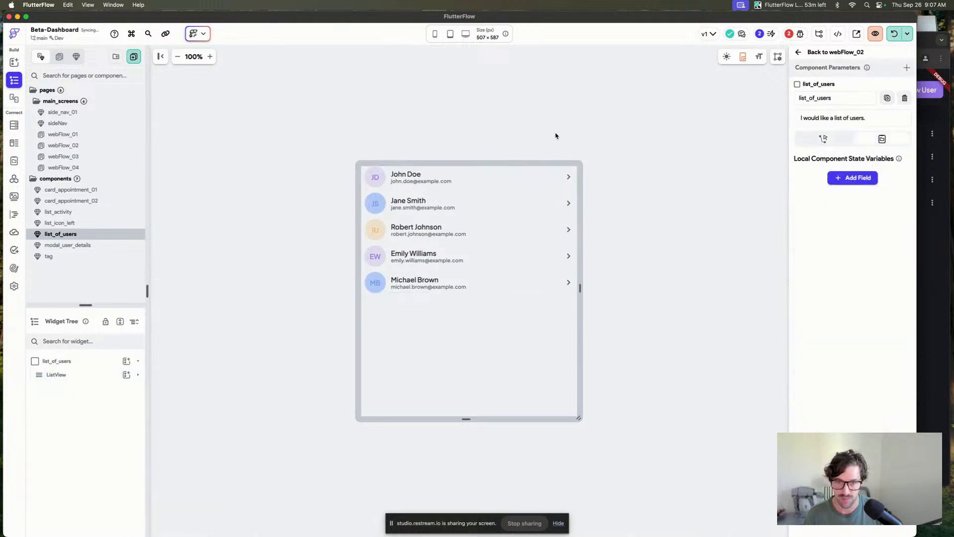
# Return to webFlow_02 and create a new blank component named empty.
pyautogui.click(825, 51)
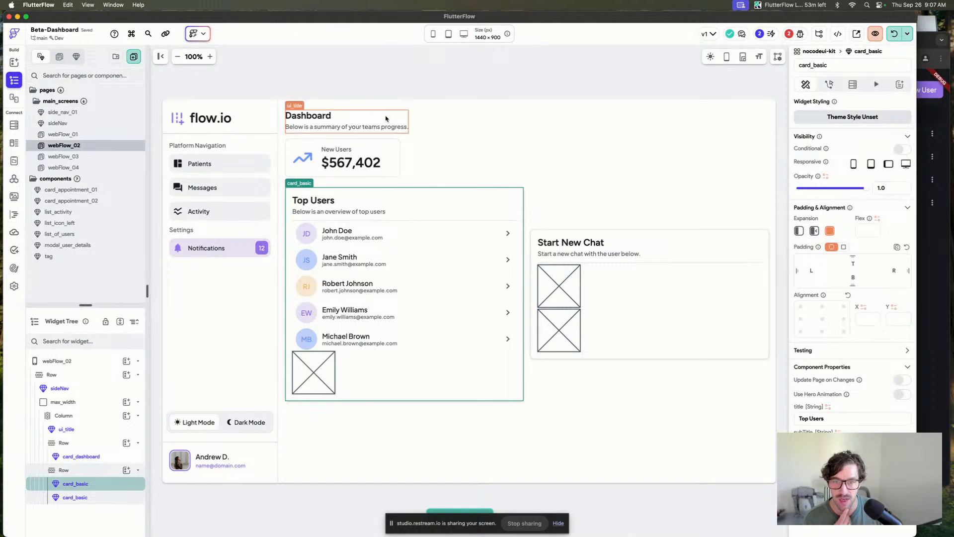
pyautogui.press('Escape')
pyautogui.press('super+k')
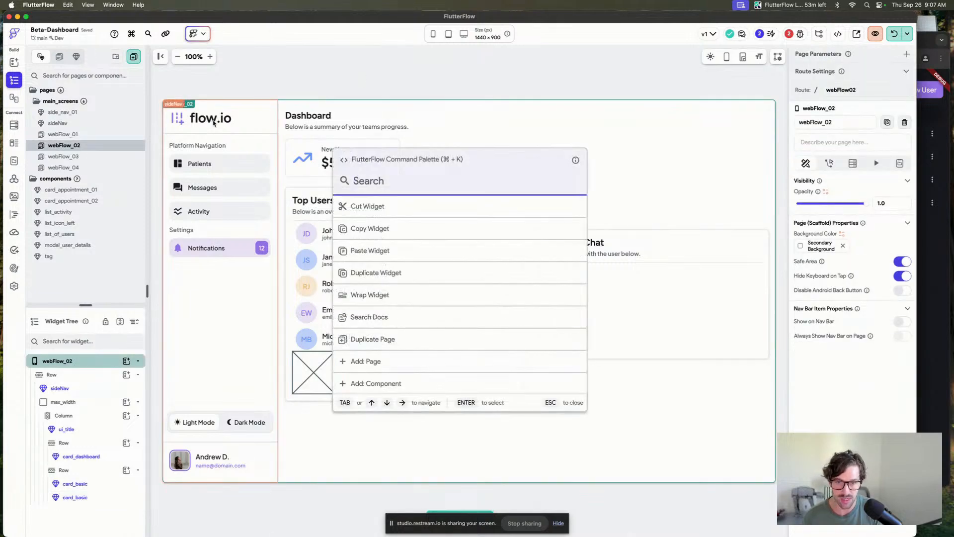
pyautogui.write('add')
pyautogui.press('Down')
pyautogui.press('Return')
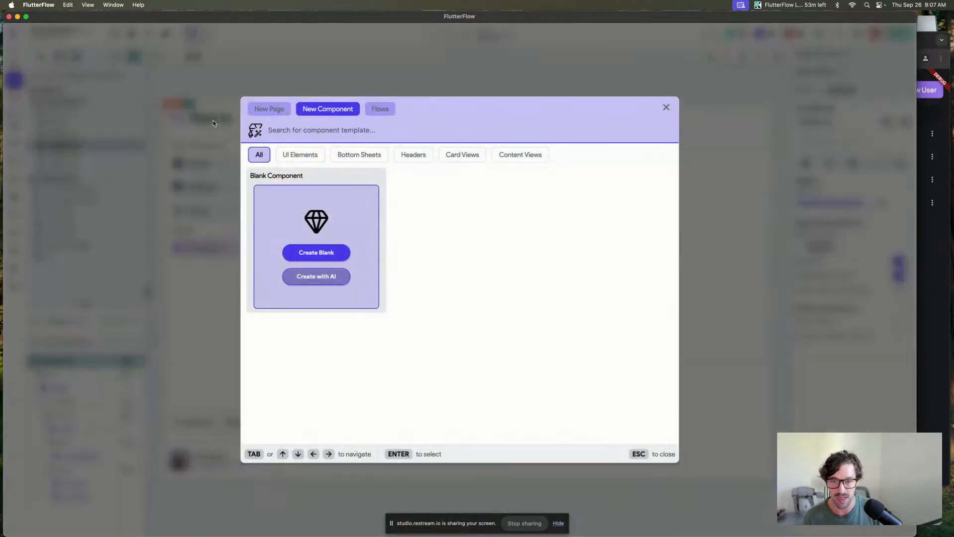
pyautogui.click(317, 253)
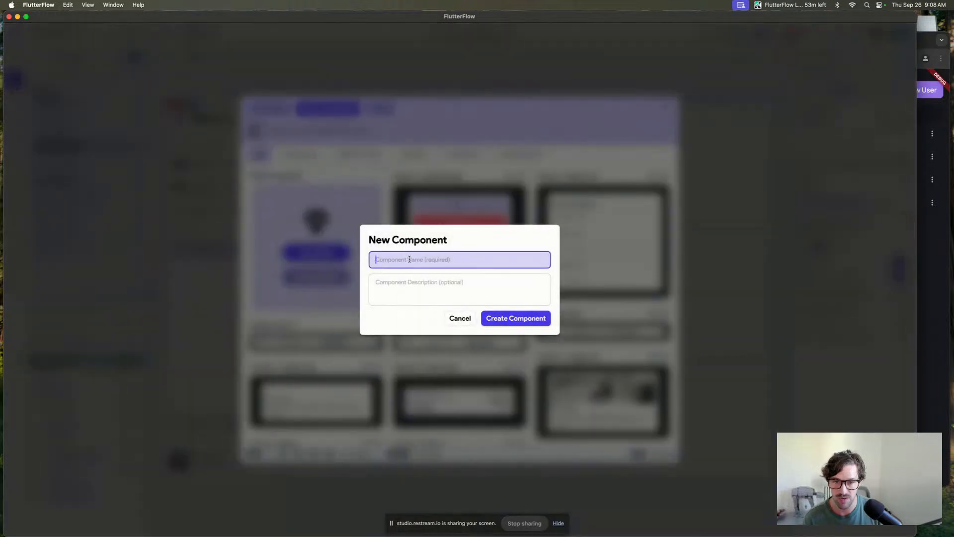
pyautogui.write('empty')
pyautogui.click(512, 317)
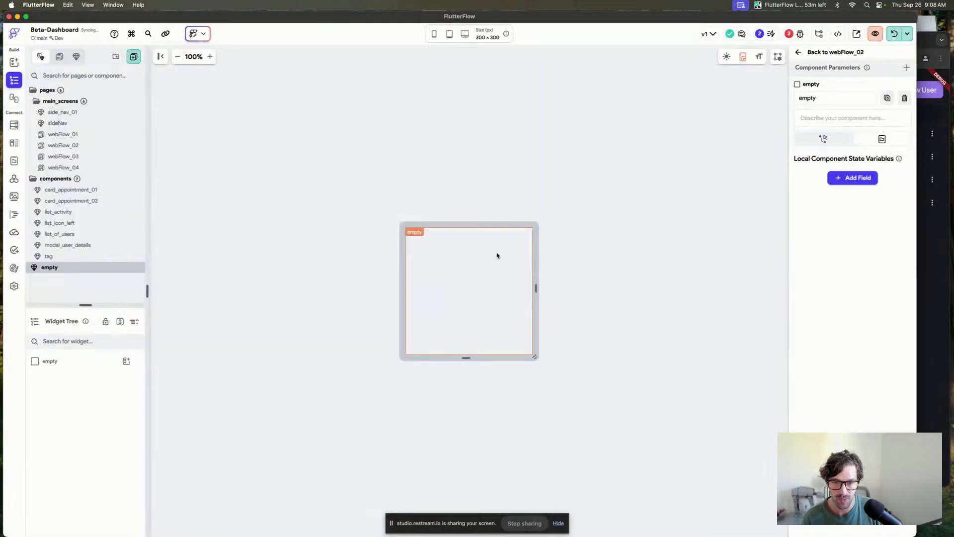
# Add a Container to the empty component with width and height 0 and no fill color.
pyautogui.moveTo(487, 303); pyautogui.dragTo(487, 303)
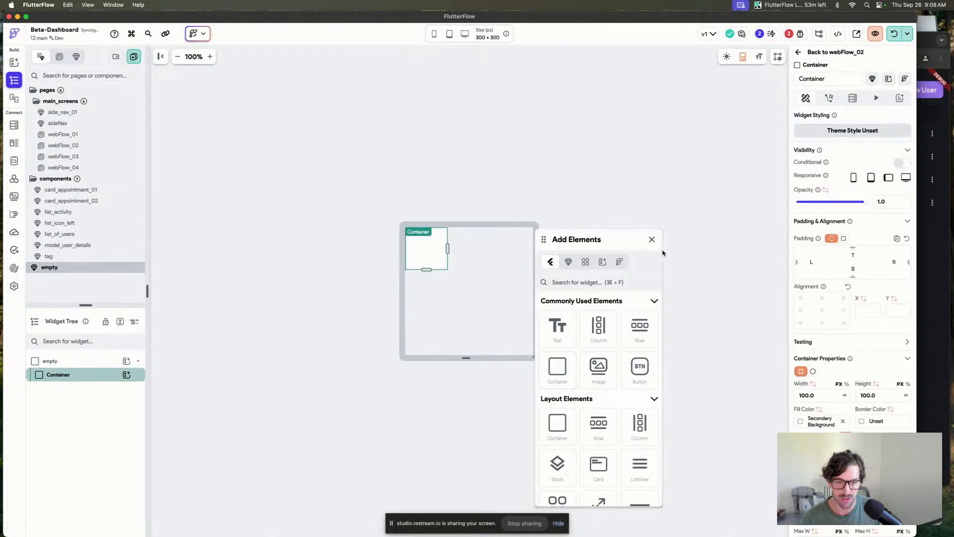
pyautogui.click(652, 239)
pyautogui.click(437, 250)
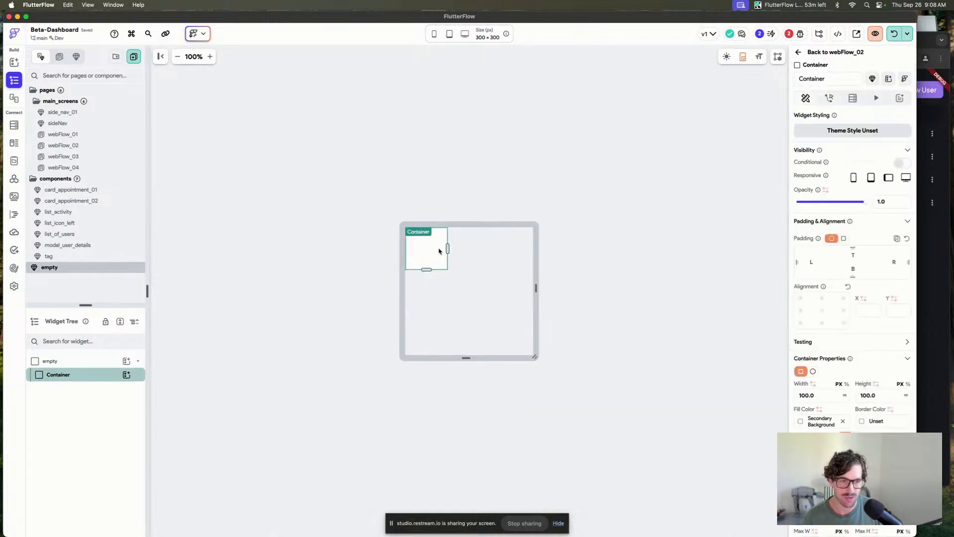
pyautogui.click(836, 396)
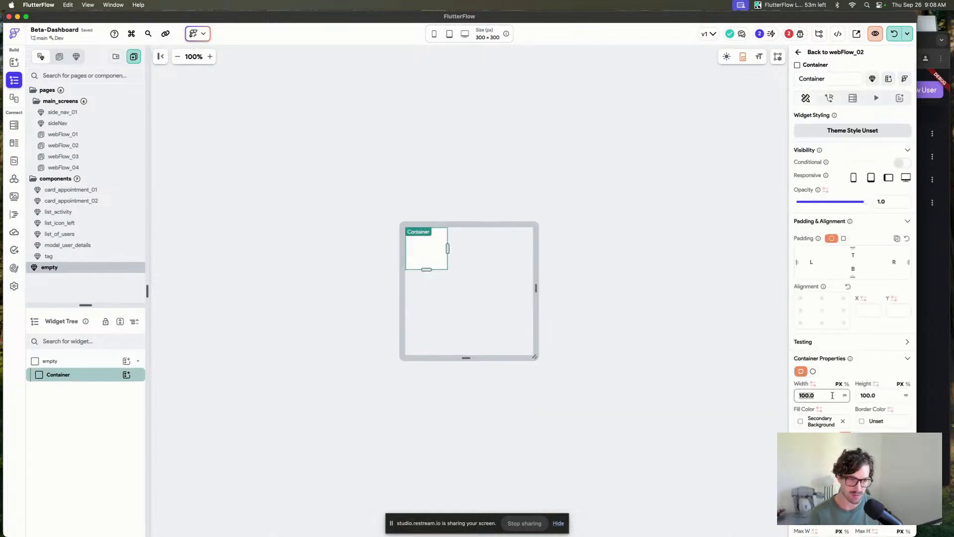
pyautogui.write('0')
pyautogui.press('Tab')
pyautogui.write('0')
pyautogui.click(844, 421)
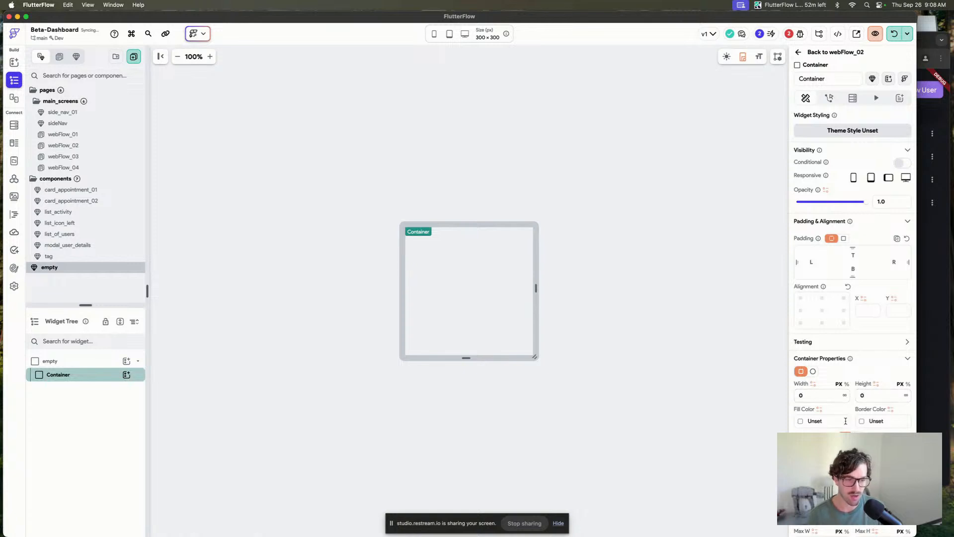
pyautogui.click(497, 171)
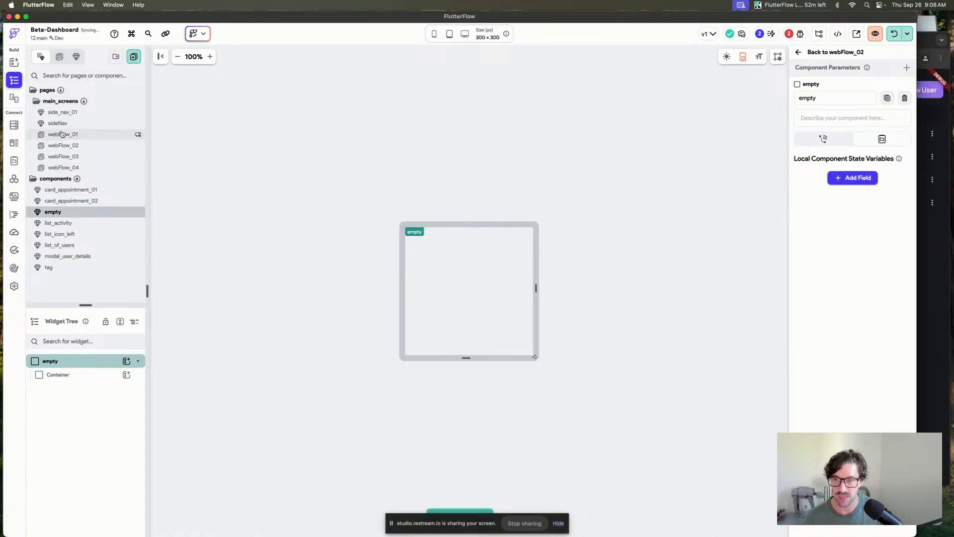
# Set the Top Users card's section02 on webFlow_02 to the empty component.
pyautogui.click(85, 134)
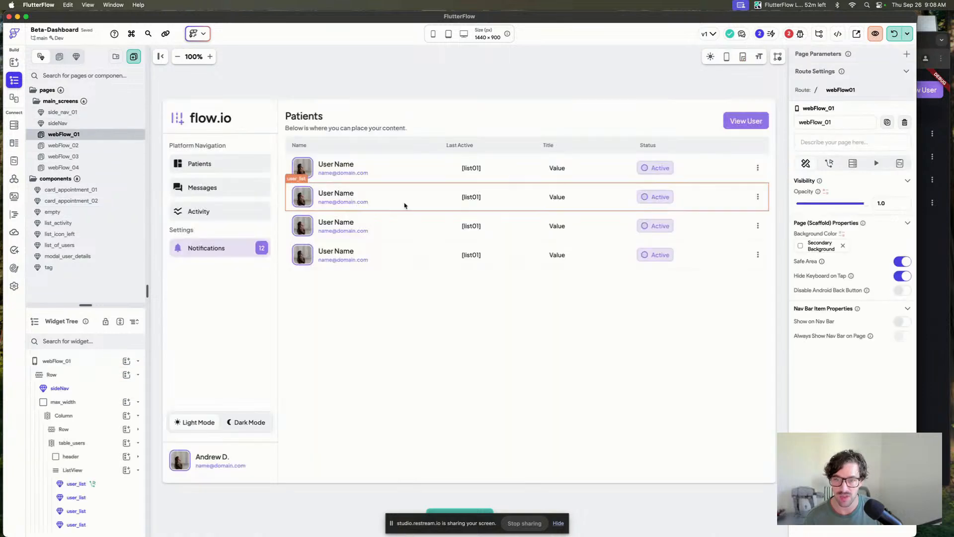
pyautogui.click(99, 145)
pyautogui.click(341, 381)
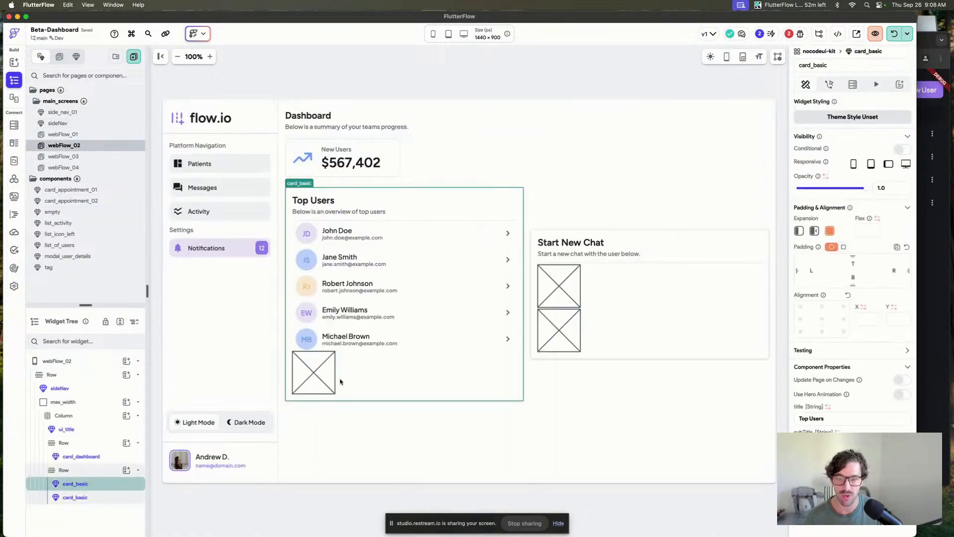
pyautogui.scroll(-4, 840, 298)
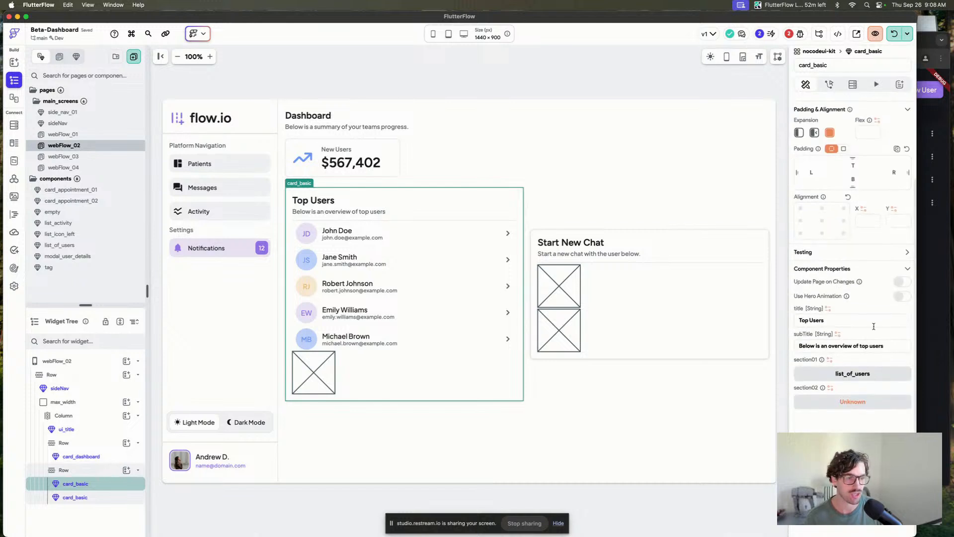
pyautogui.click(853, 403)
pyautogui.write('emp')
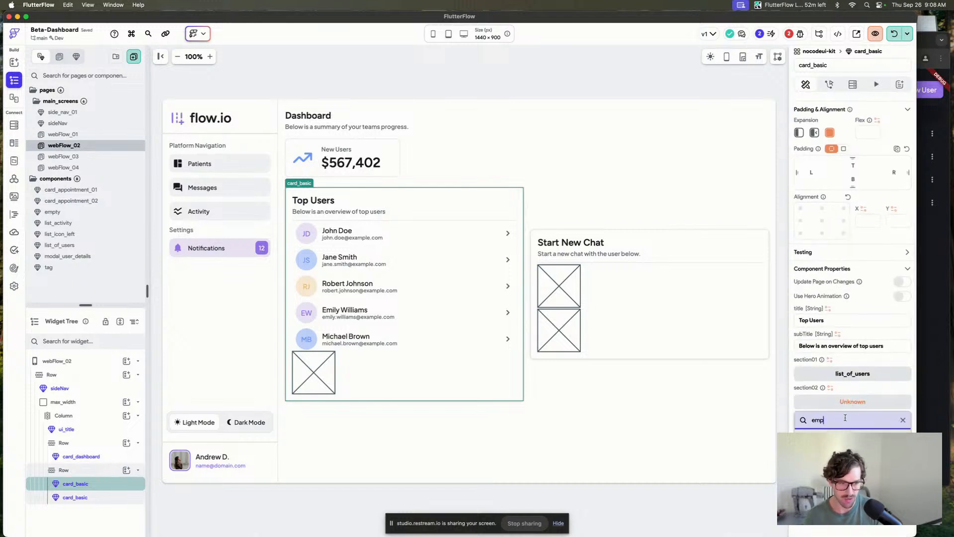
pyautogui.press('Return')
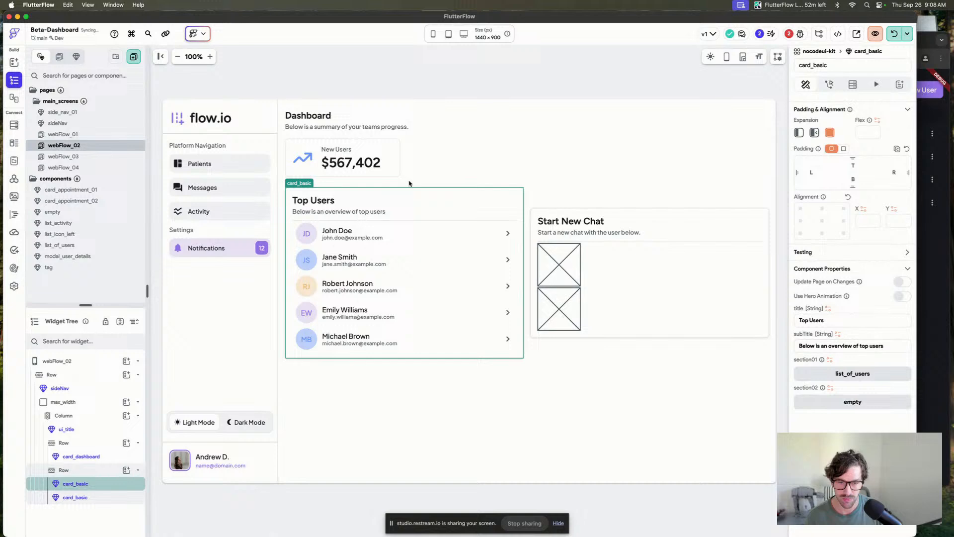
# Set the cross-axis alignment of the Row holding both cards to start.
pyautogui.click(433, 95)
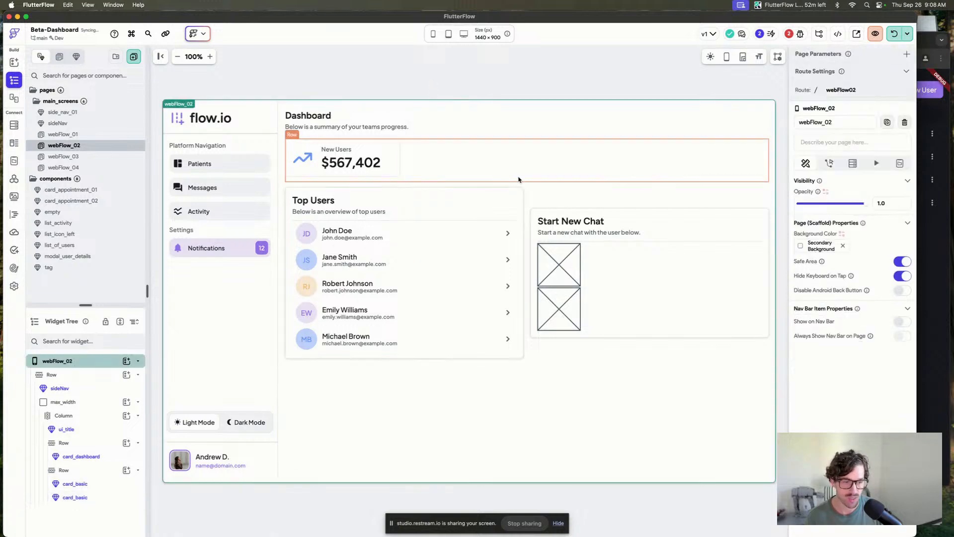
pyautogui.click(542, 200)
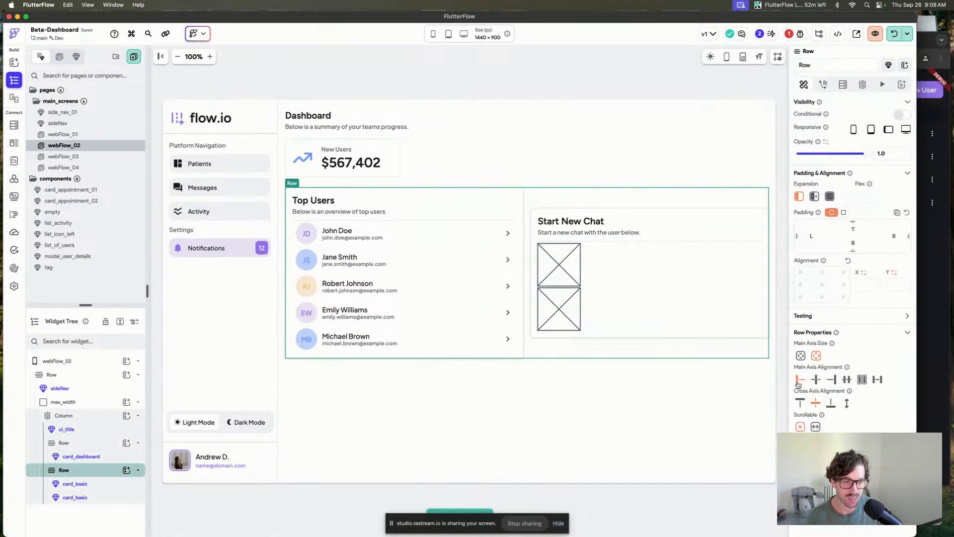
pyautogui.click(800, 402)
pyautogui.click(554, 113)
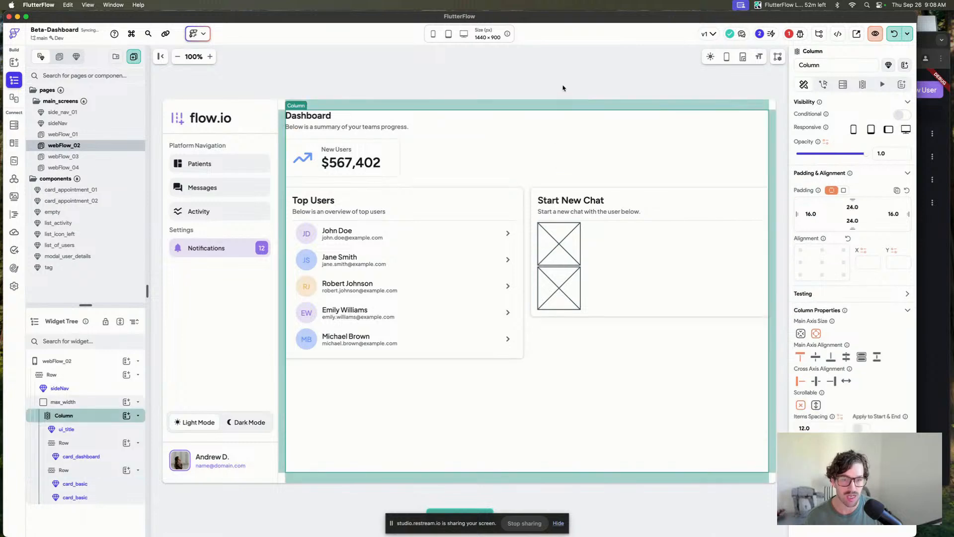
pyautogui.click(564, 87)
# Set the Start New Chat card's section01 to the card_appointment_02 component.
pyautogui.click(575, 205)
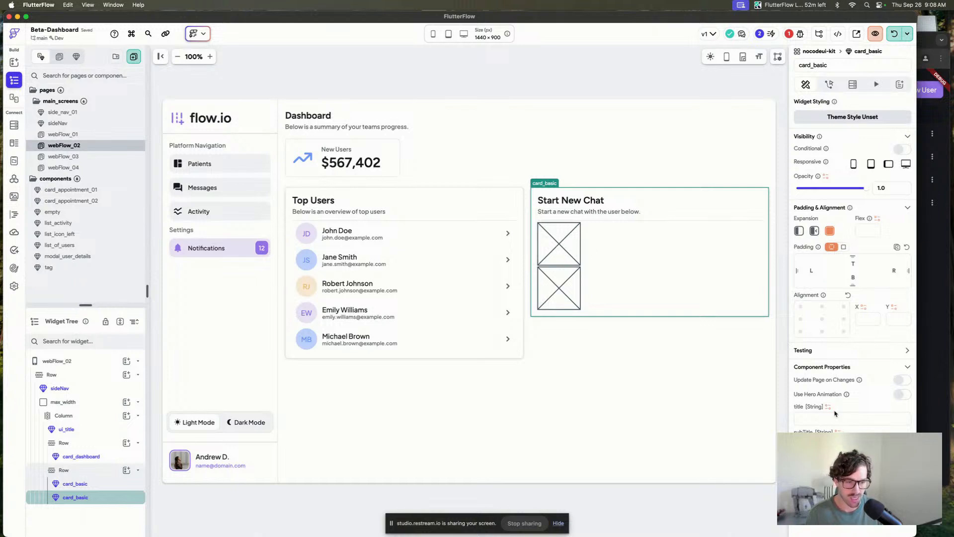
pyautogui.click(847, 469)
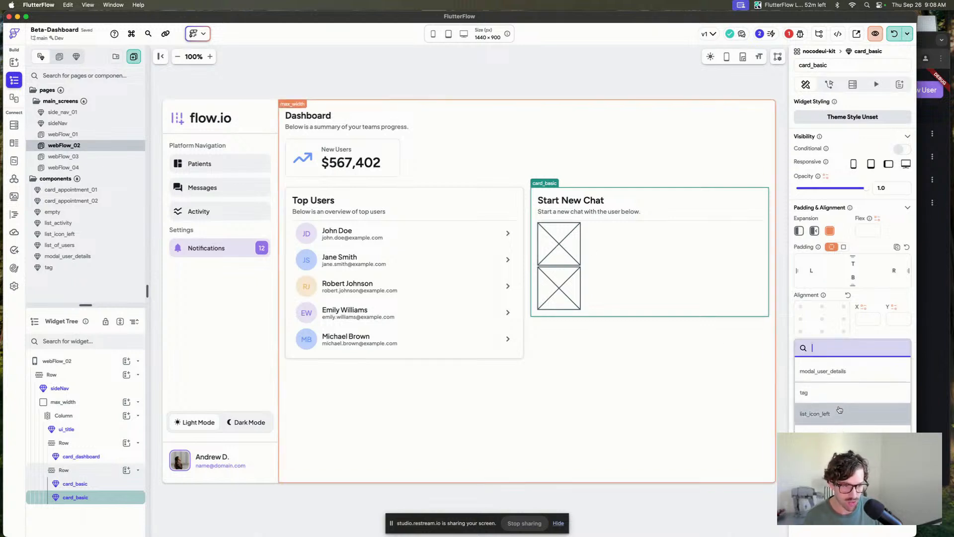
pyautogui.scroll(-5, 845, 392)
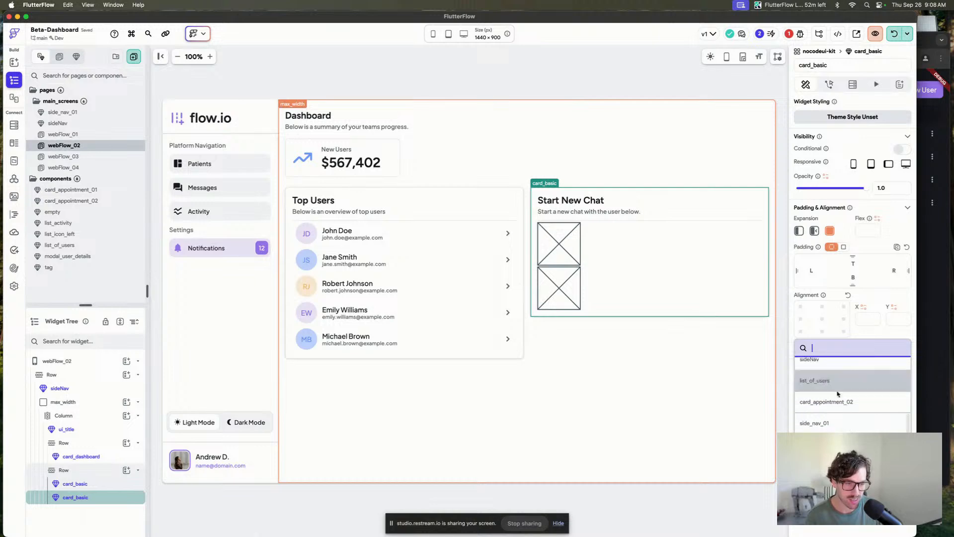
pyautogui.click(884, 409)
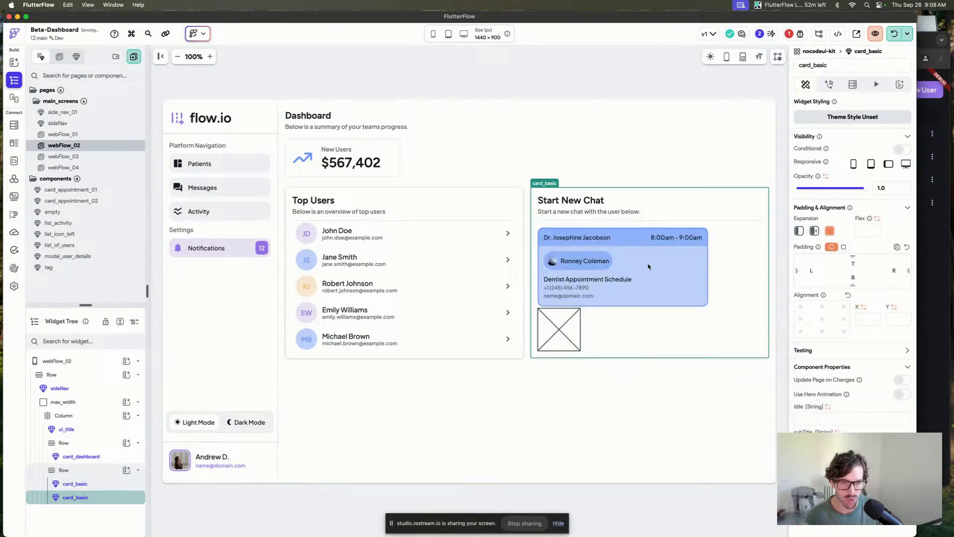
# Set the Start New Chat card's section02 to the empty component.
pyautogui.click(847, 494)
pyautogui.write('emp')
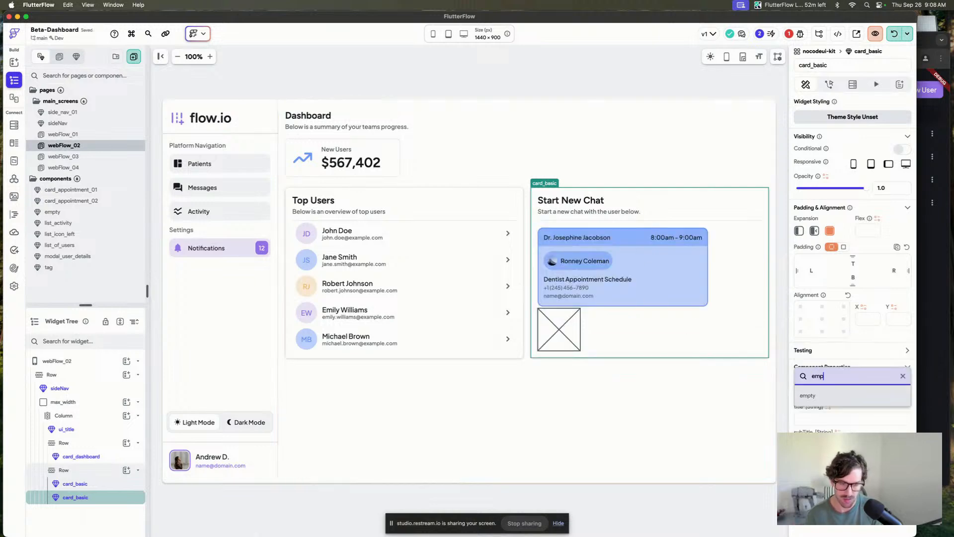
pyautogui.click(810, 396)
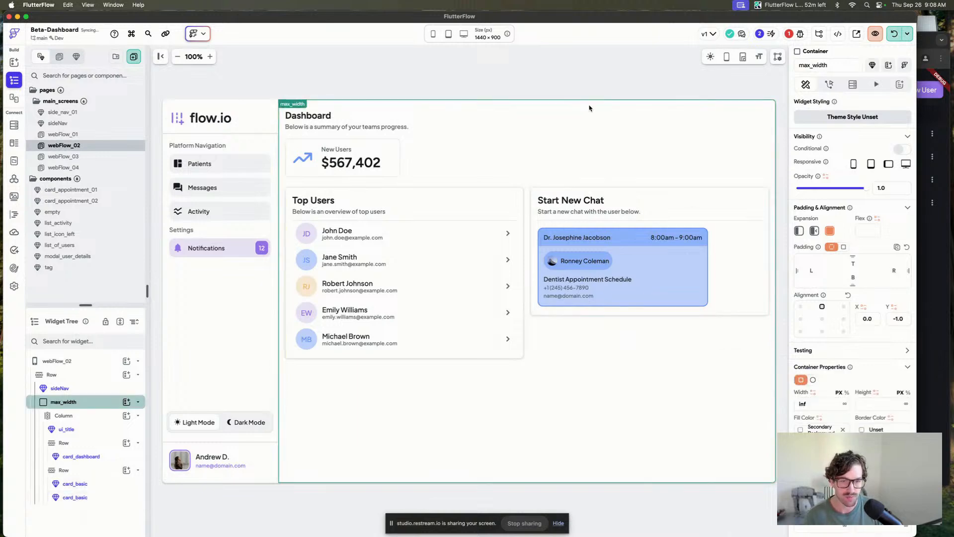
pyautogui.click(565, 79)
pyautogui.click(598, 221)
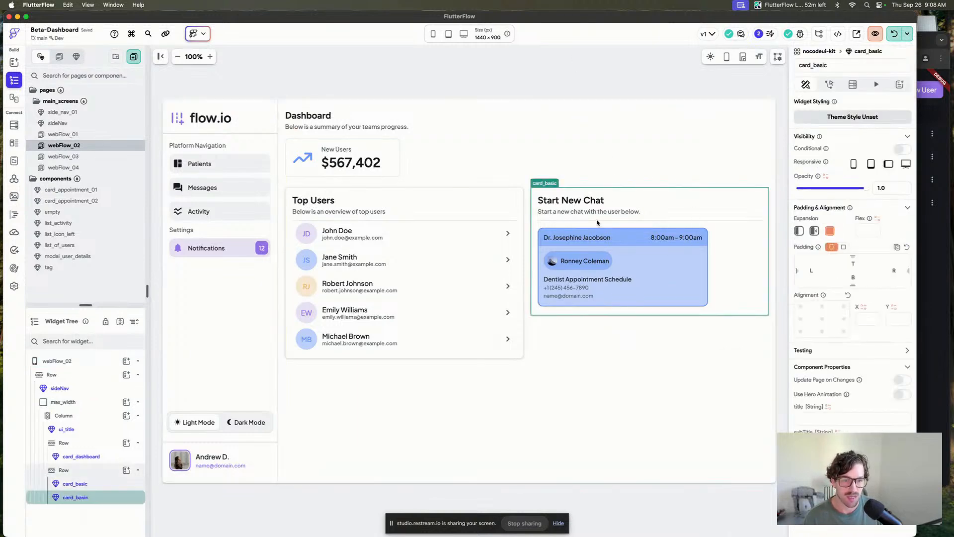
# Set the Start New Chat card's title to "Your Next Appointment".
pyautogui.click(844, 421)
pyautogui.write('New')
pyautogui.press('BackSpace')
pyautogui.press('BackSpace')
pyautogui.press('BackSpace')
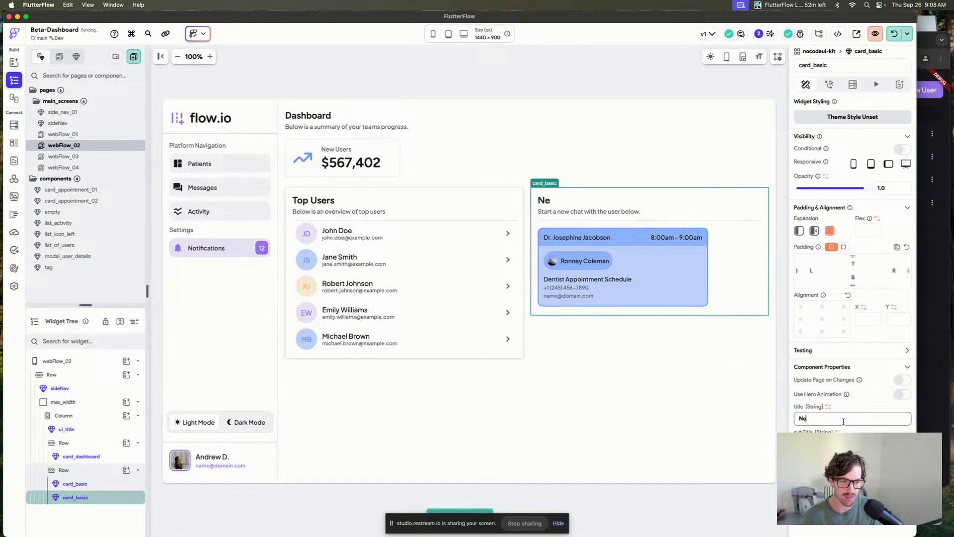
pyautogui.write('Your Next A')
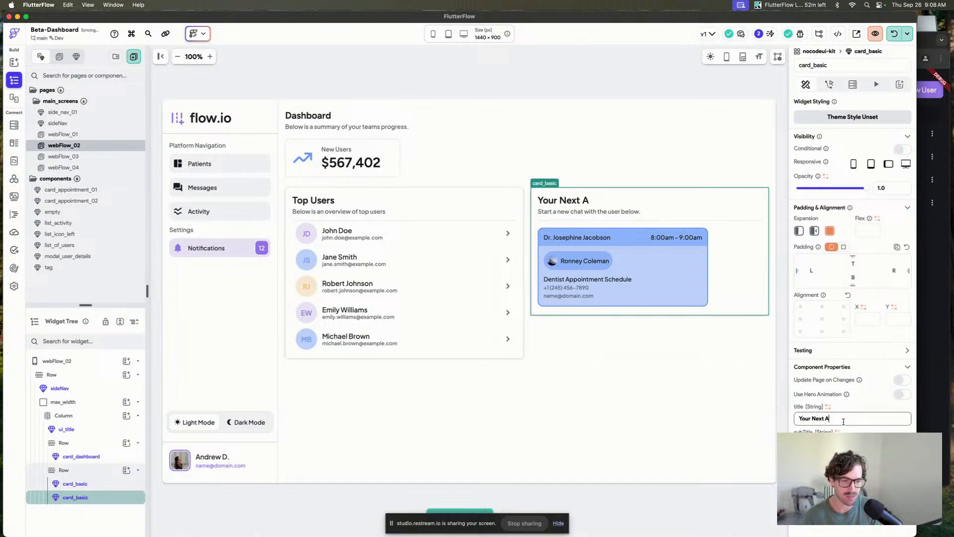
pyautogui.write('ppointment')
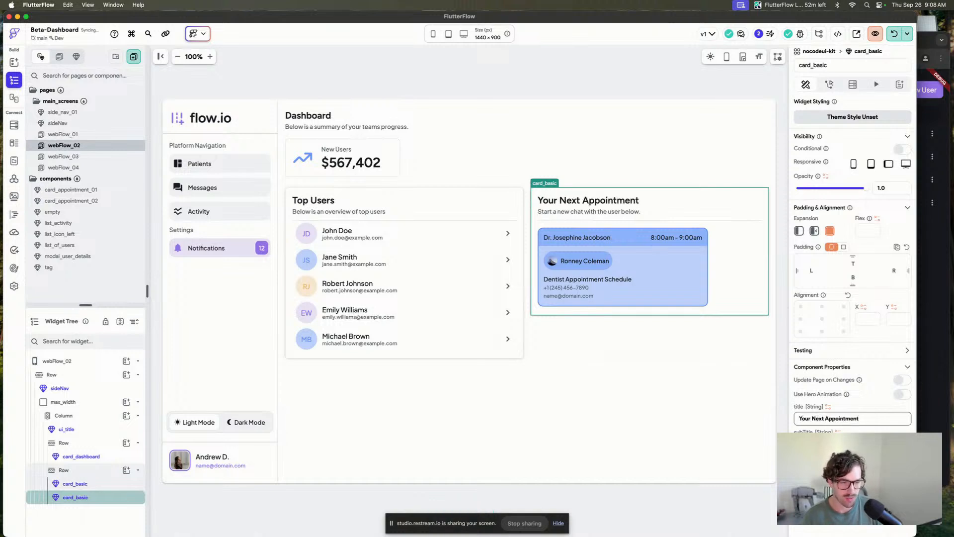
# Set the card's subtitle to "Below is your appointment details".
pyautogui.press('Tab')
pyautogui.write('Be')
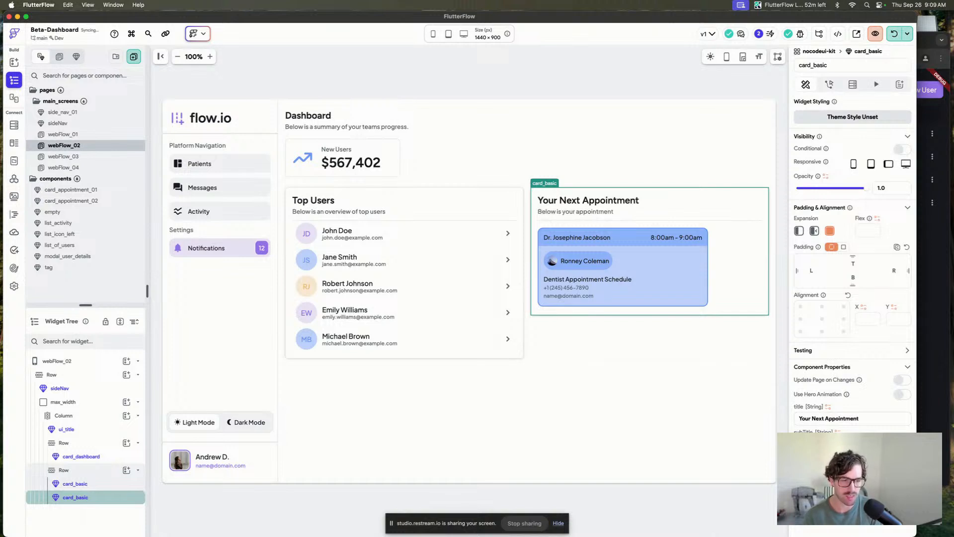
pyautogui.click(473, 71)
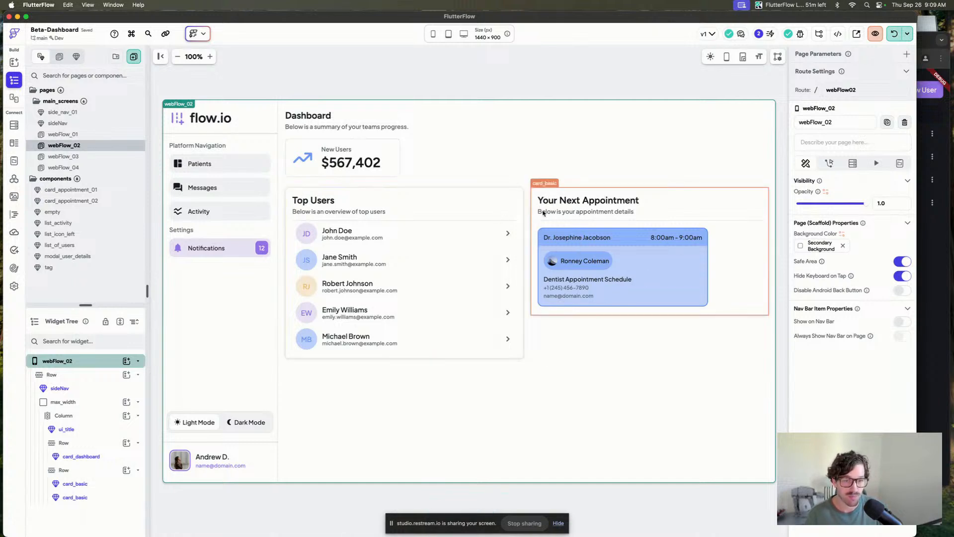
pyautogui.click(361, 248)
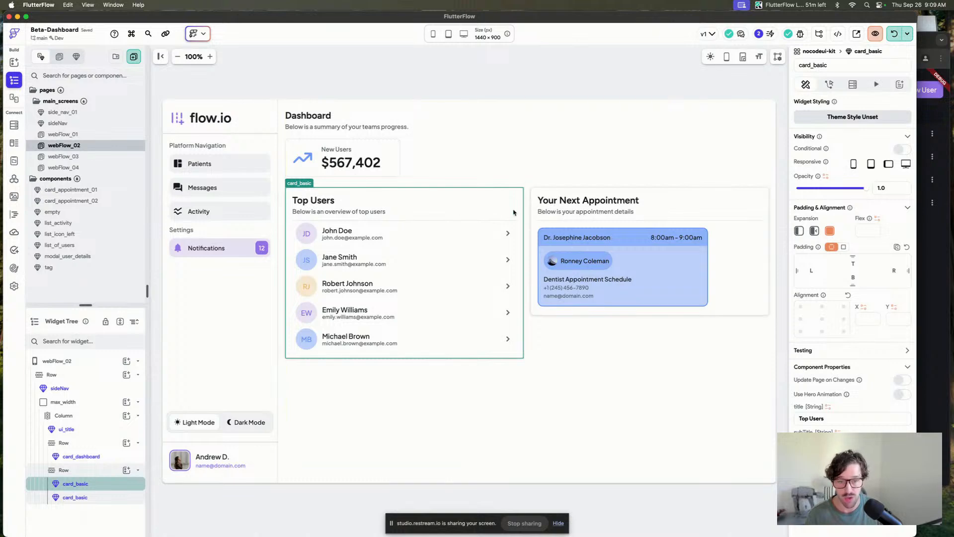
pyautogui.click(464, 59)
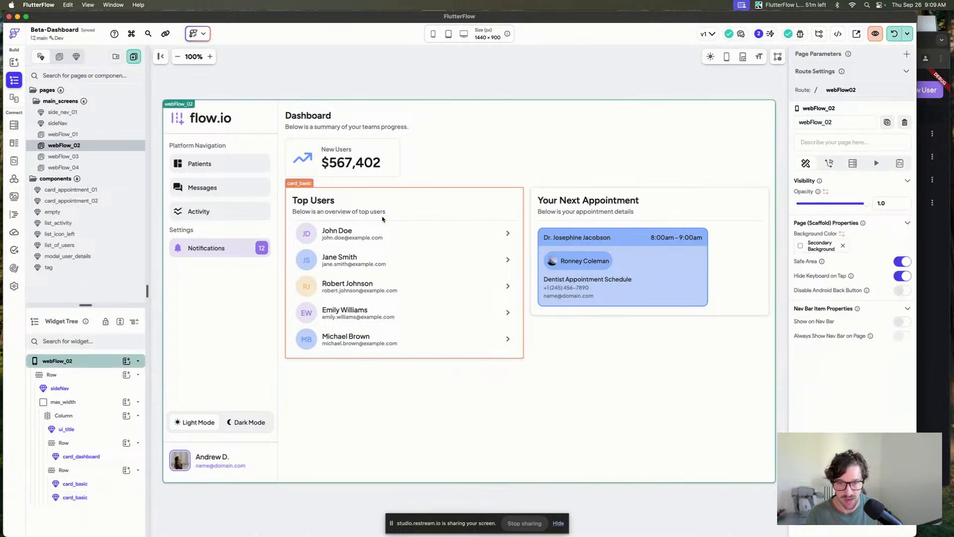
pyautogui.click(380, 218)
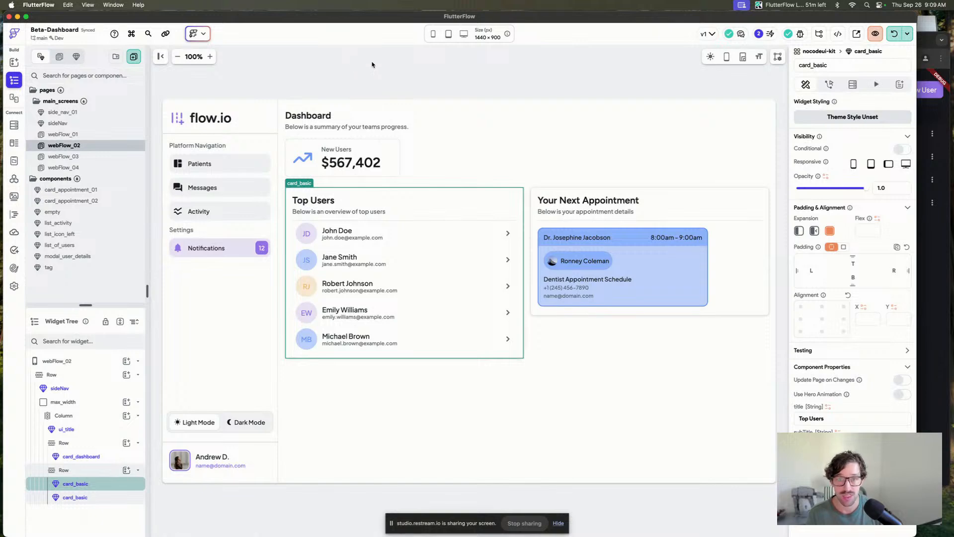
pyautogui.click(78, 213)
pyautogui.click(84, 232)
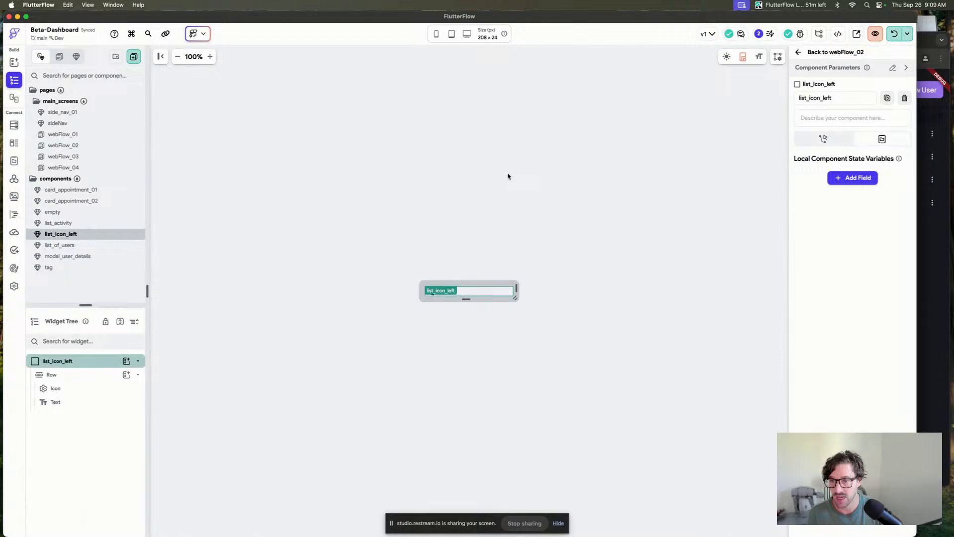
# Add a new component from the Modal 18 - Command Palette template with My Theme, named modal_command_k.
pyautogui.press('super+k')
pyautogui.write('add')
pyautogui.press('Down')
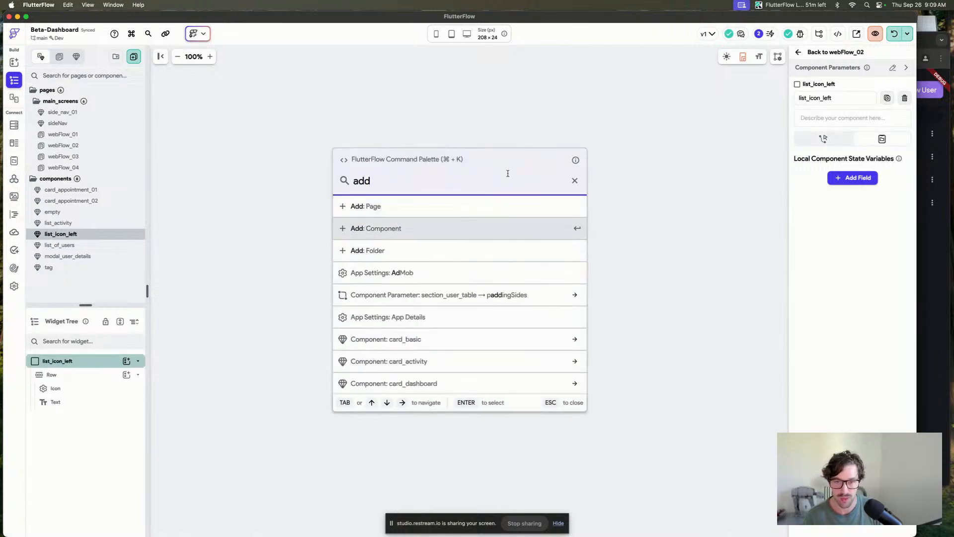
pyautogui.press('Return')
pyautogui.click(317, 132)
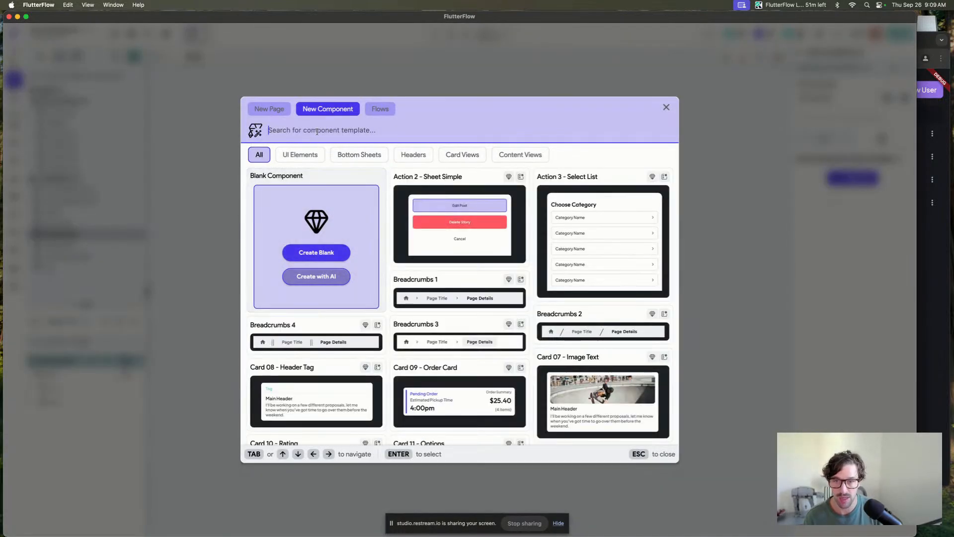
pyautogui.write('modal')
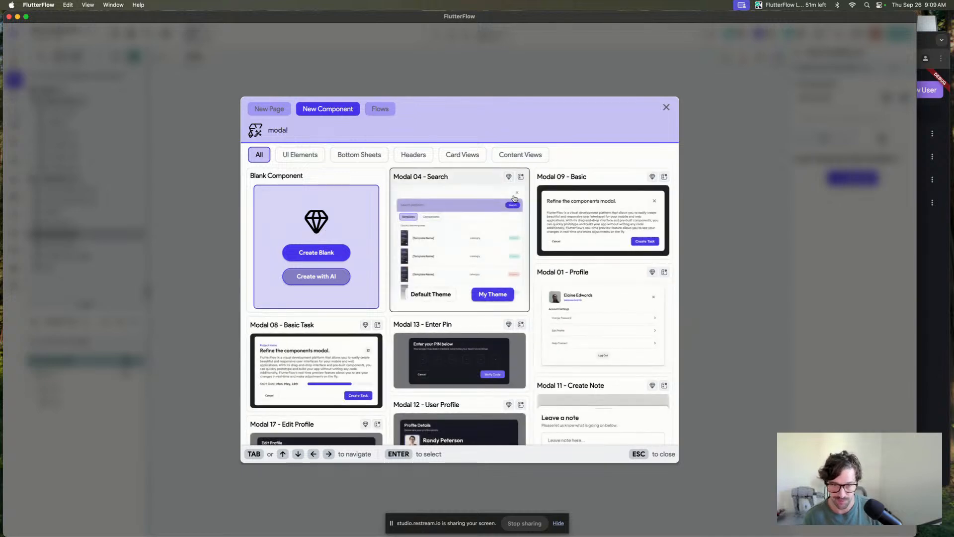
pyautogui.scroll(-5, 603, 247)
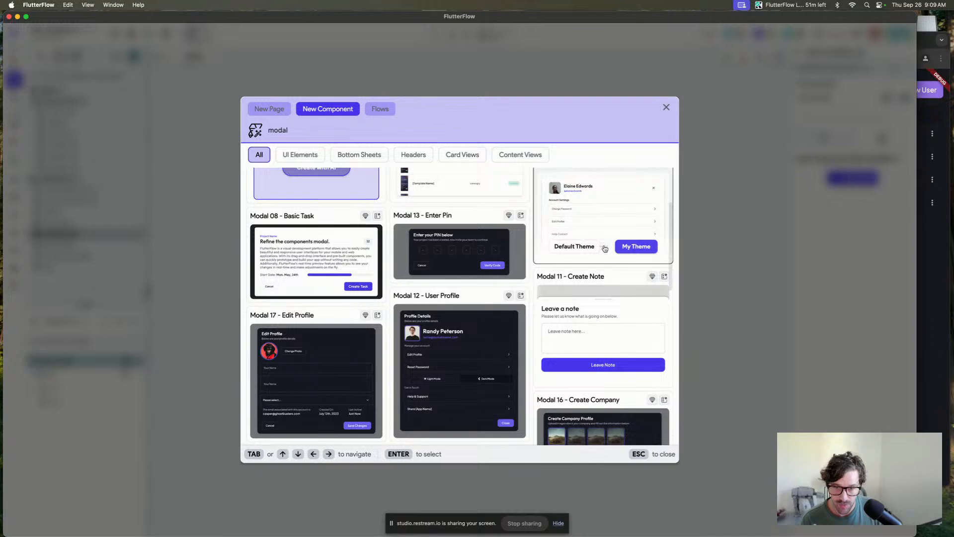
pyautogui.scroll(-8, 355, 343)
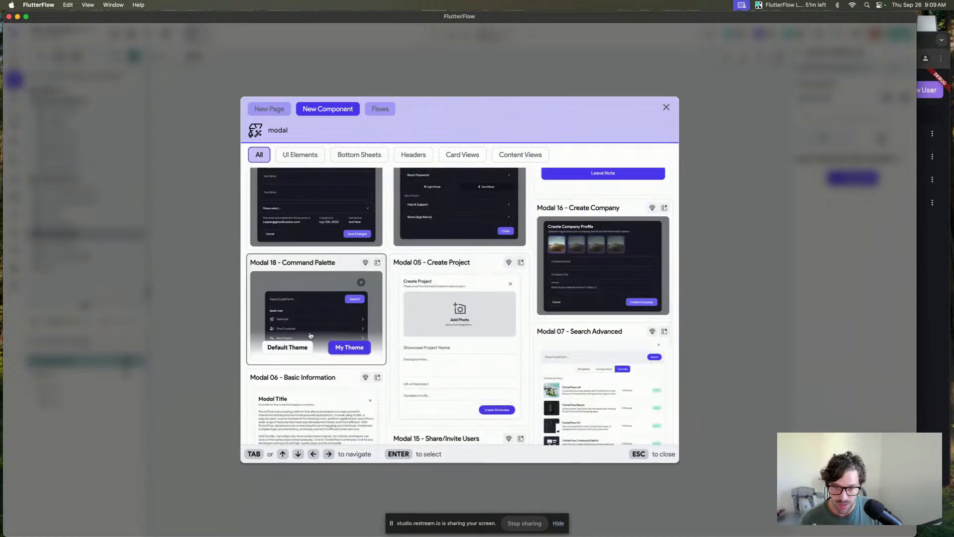
pyautogui.click(356, 349)
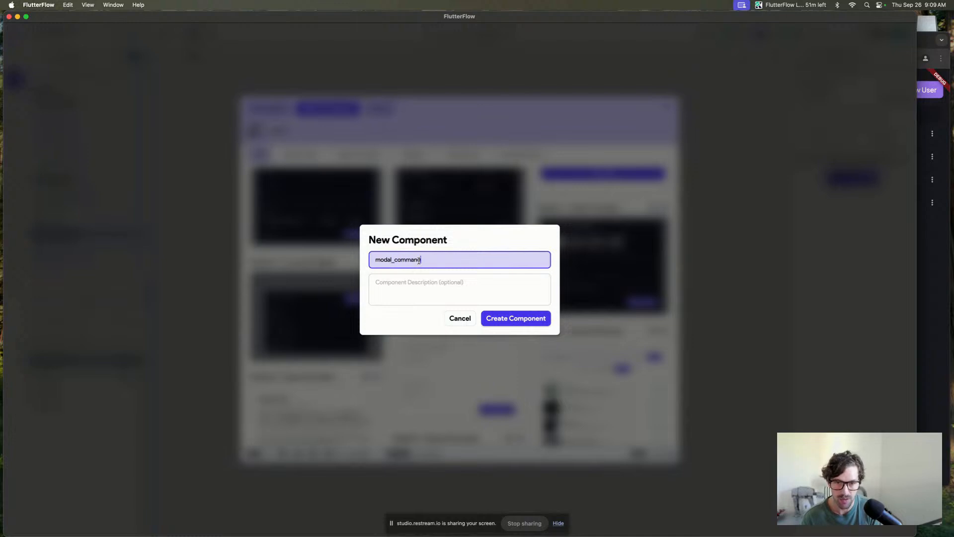
pyautogui.write('_command_k')
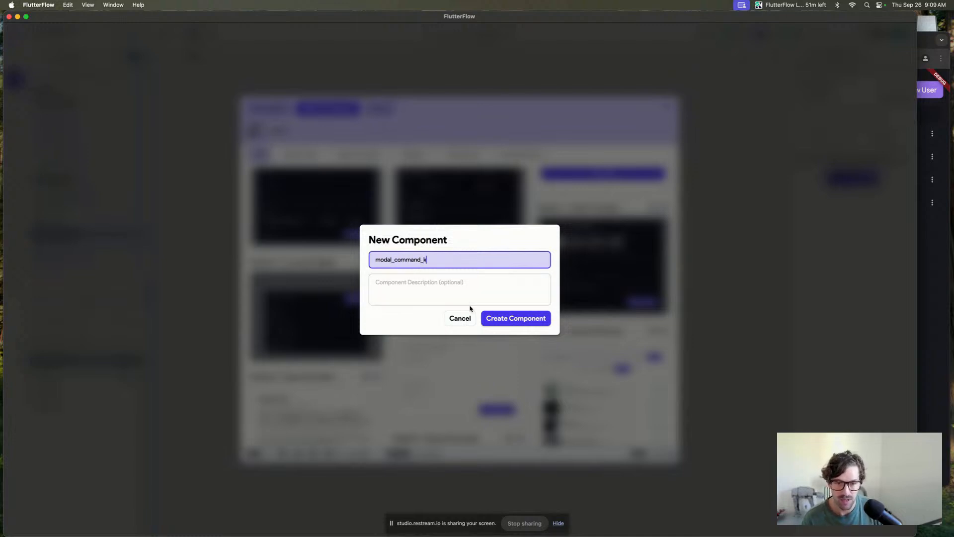
pyautogui.click(511, 317)
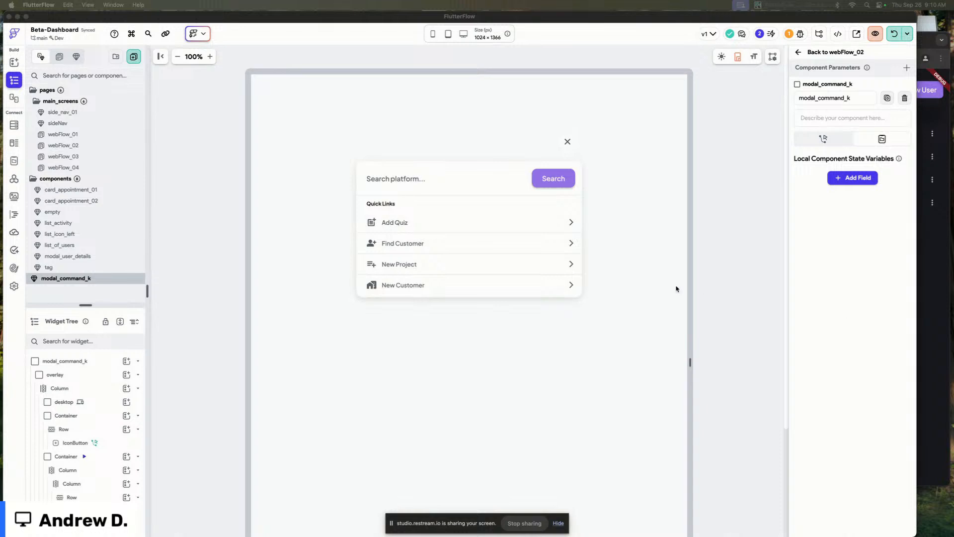
# Apply the btnPrimary_Medium style to the modal's Search button.
pyautogui.click(555, 179)
pyautogui.click(870, 128)
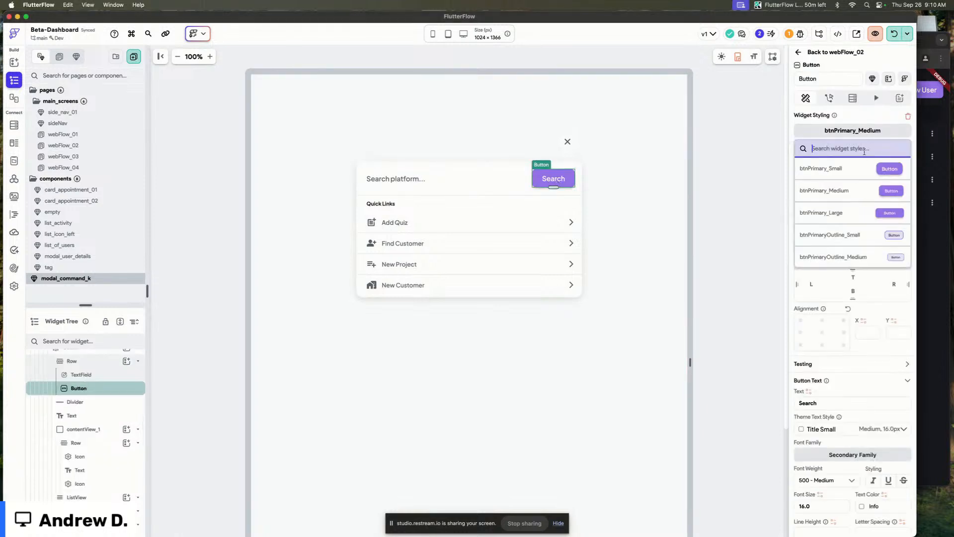
pyautogui.click(872, 191)
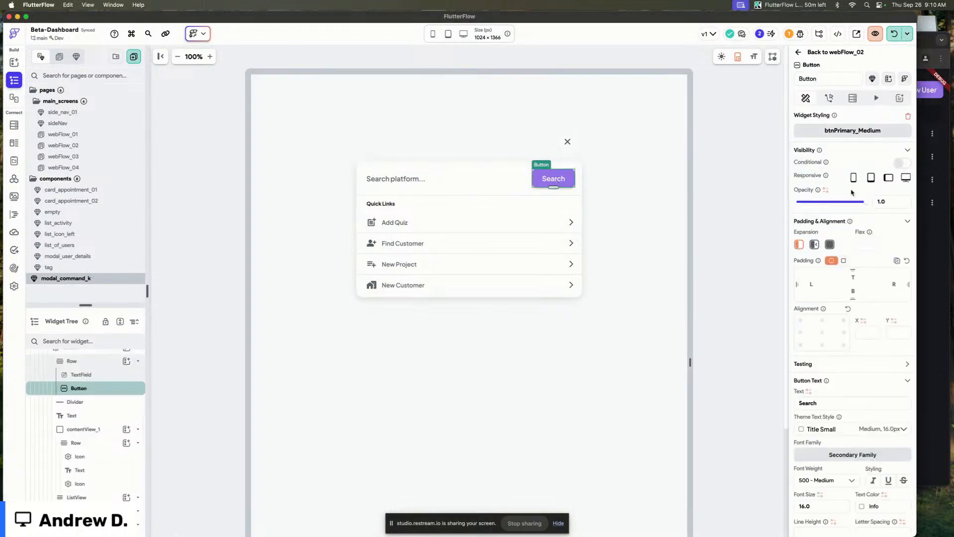
# Resize the component's preview canvas to 1024 × 968.
pyautogui.click(206, 199)
pyautogui.scroll(-3, 216, 217)
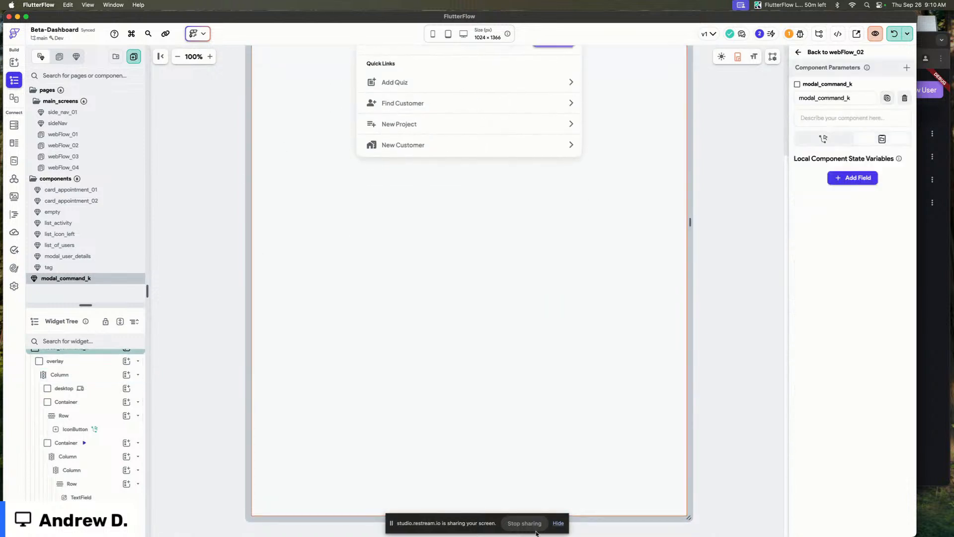
pyautogui.moveTo(578, 520); pyautogui.dragTo(600, 350)
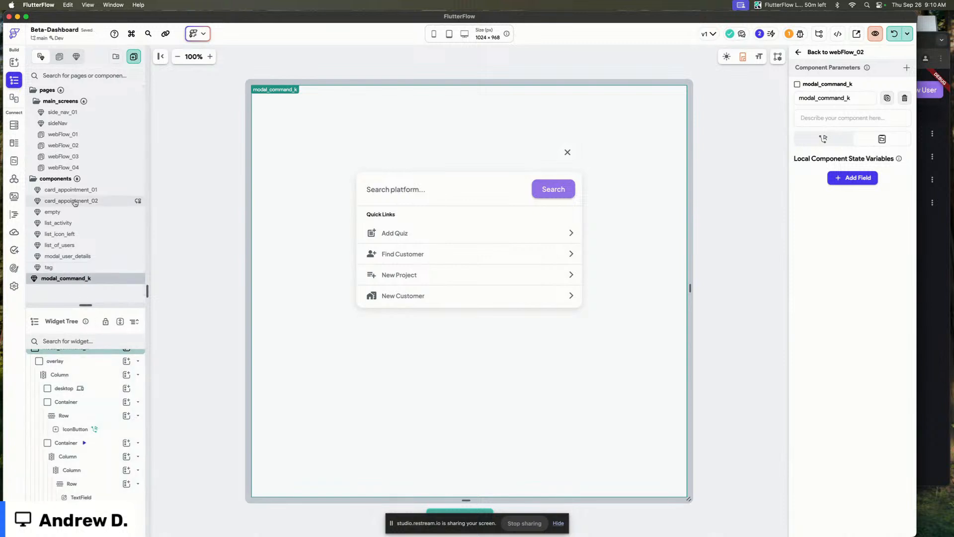
pyautogui.click(95, 194)
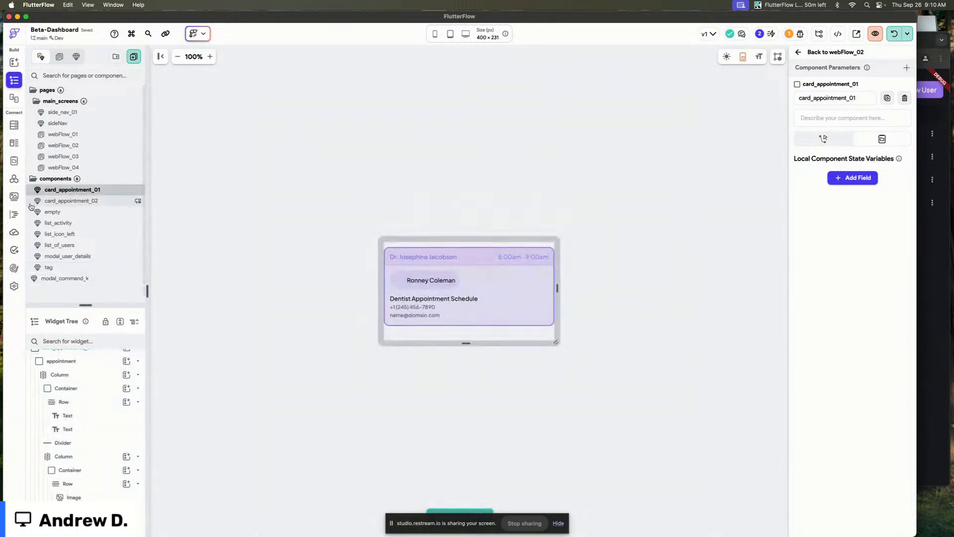
pyautogui.press('super+k')
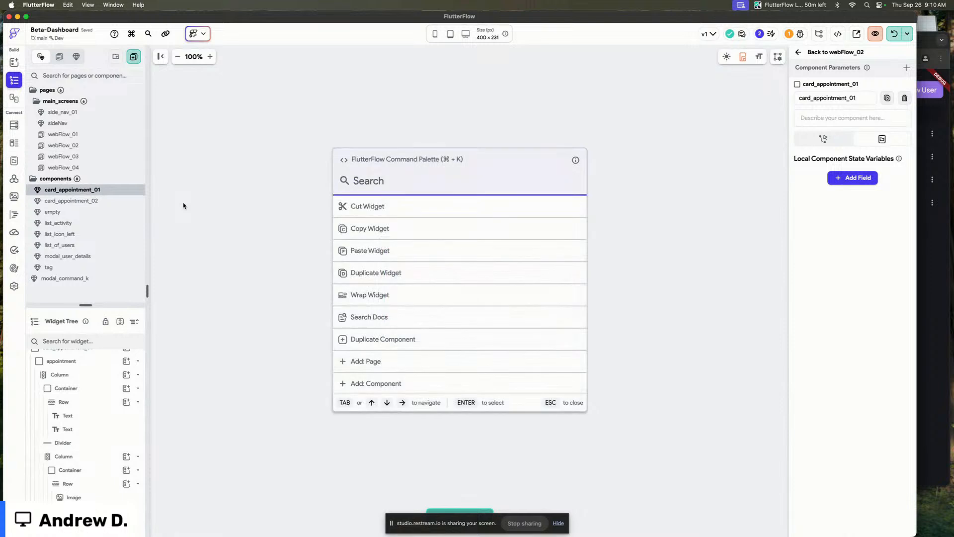
pyautogui.write('modal')
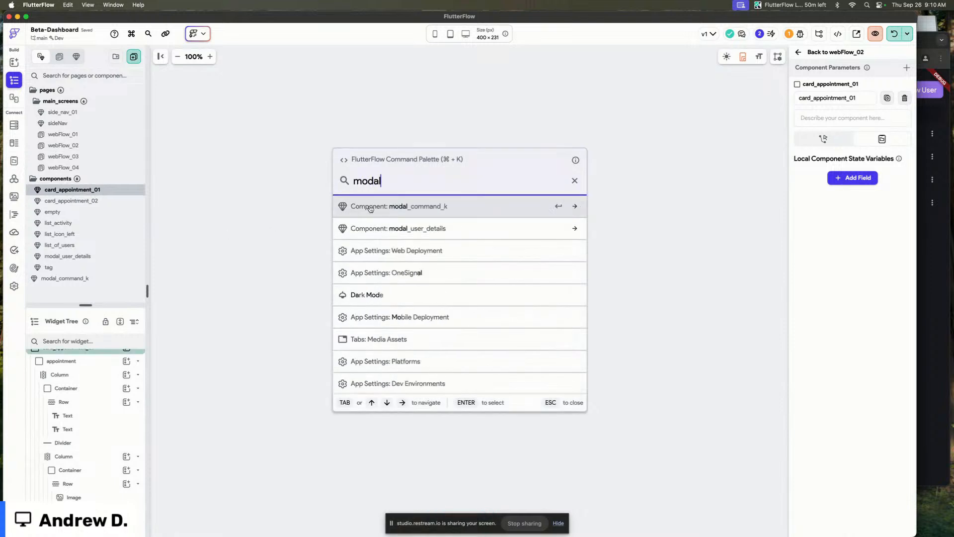
# Add a new component from the Modal 06 - Basic Information template with My Theme, named modal_basic.
pyautogui.press('BackSpace')
pyautogui.press('BackSpace')
pyautogui.press('BackSpace')
pyautogui.press('BackSpace')
pyautogui.press('BackSpace')
pyautogui.write('add')
pyautogui.press('Down')
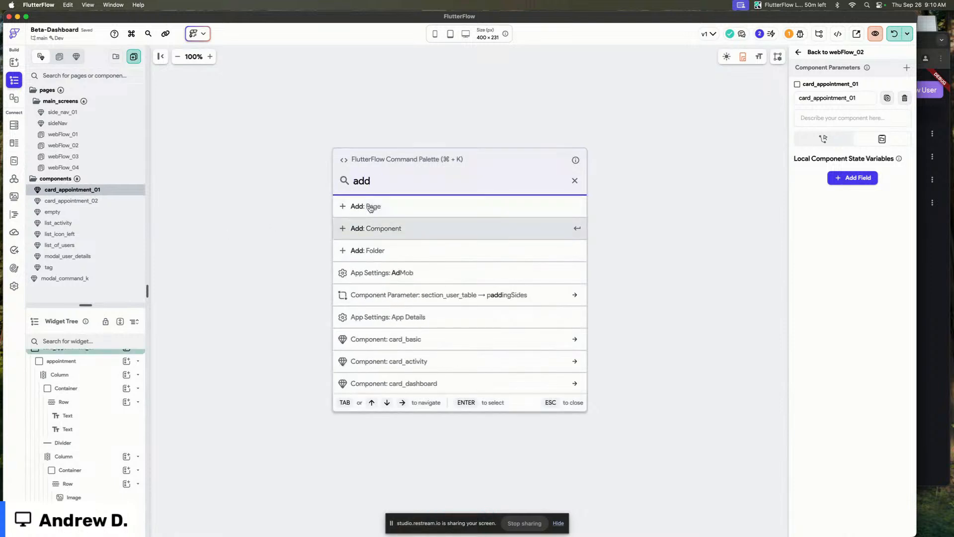
pyautogui.press('Return')
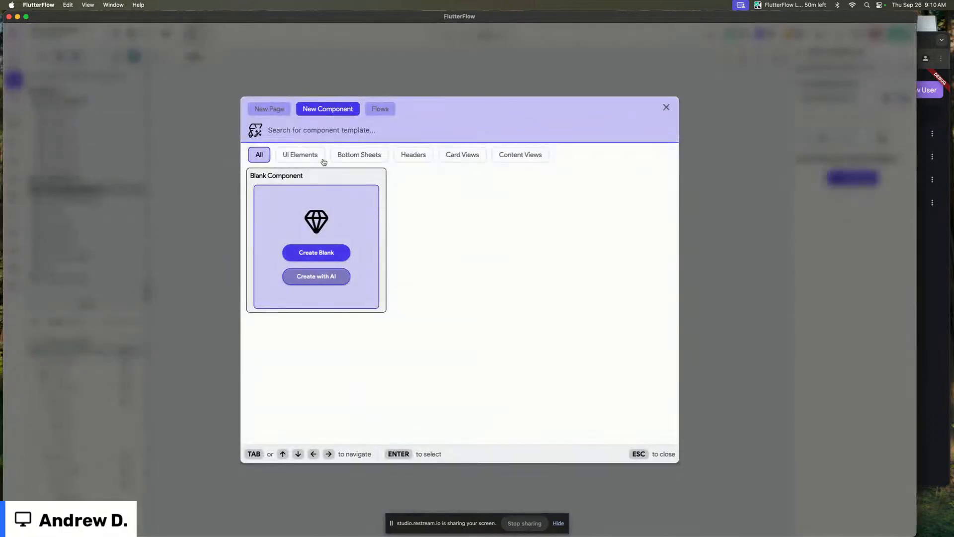
pyautogui.write('modal')
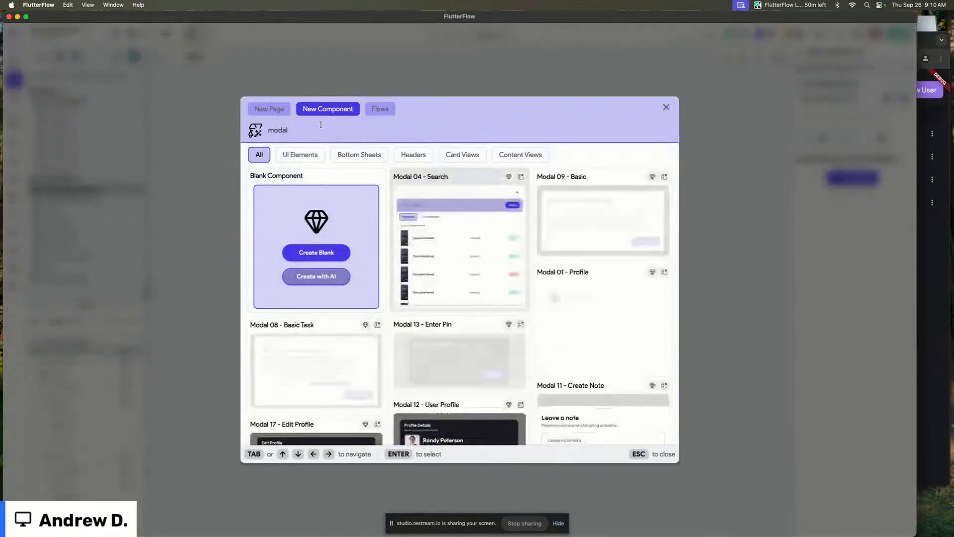
pyautogui.scroll(-10, 561, 311)
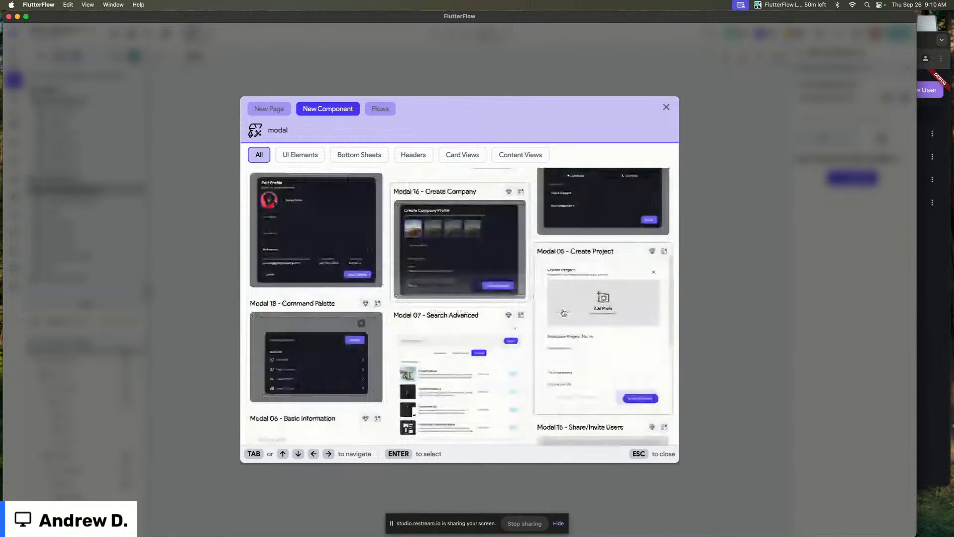
pyautogui.scroll(-10, 564, 312)
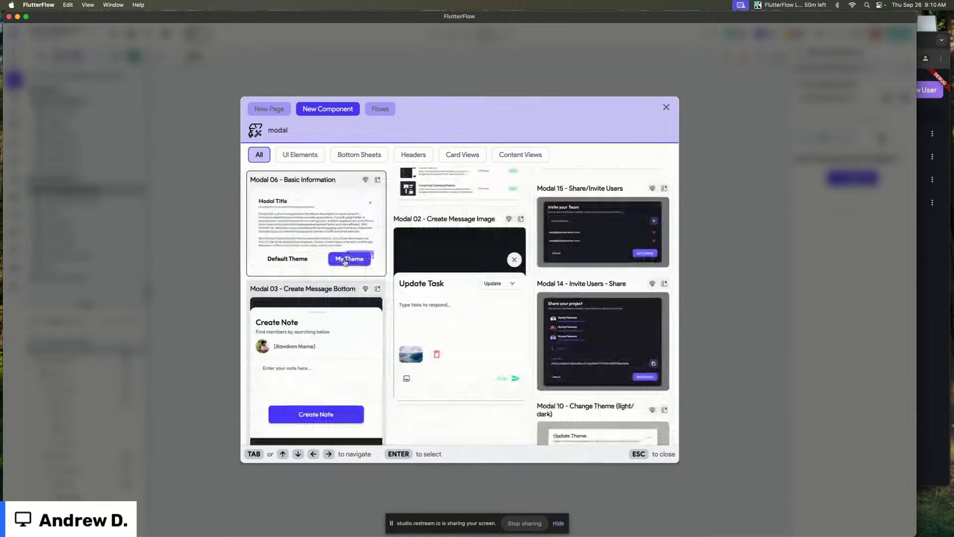
pyautogui.click(345, 259)
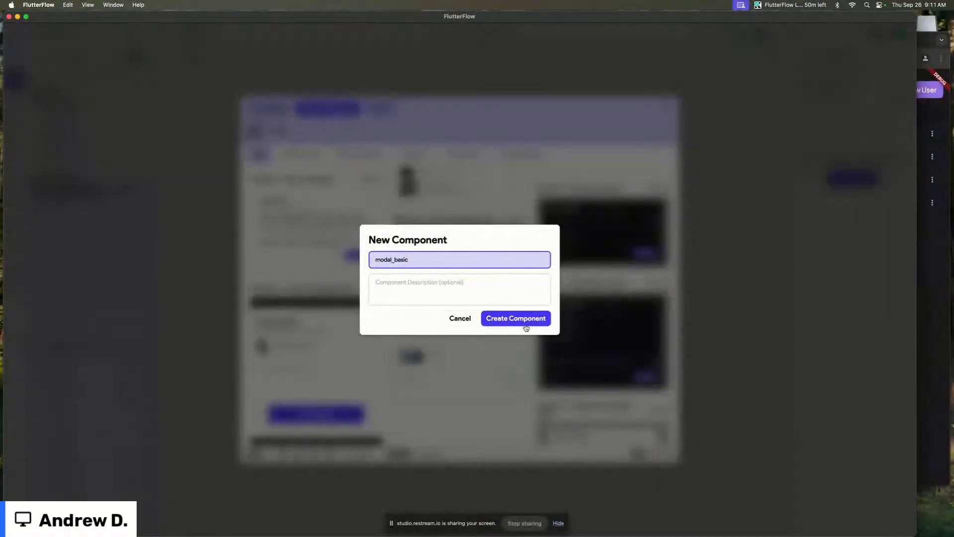
pyautogui.click(522, 319)
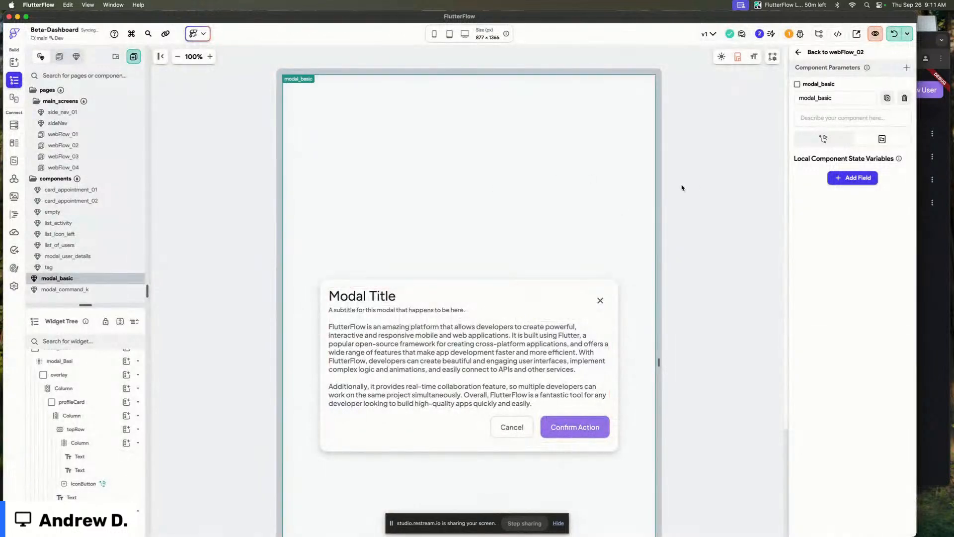
# Remove the Blur and overlay wrapper widgets around the modal_basic card.
pyautogui.click(84, 366)
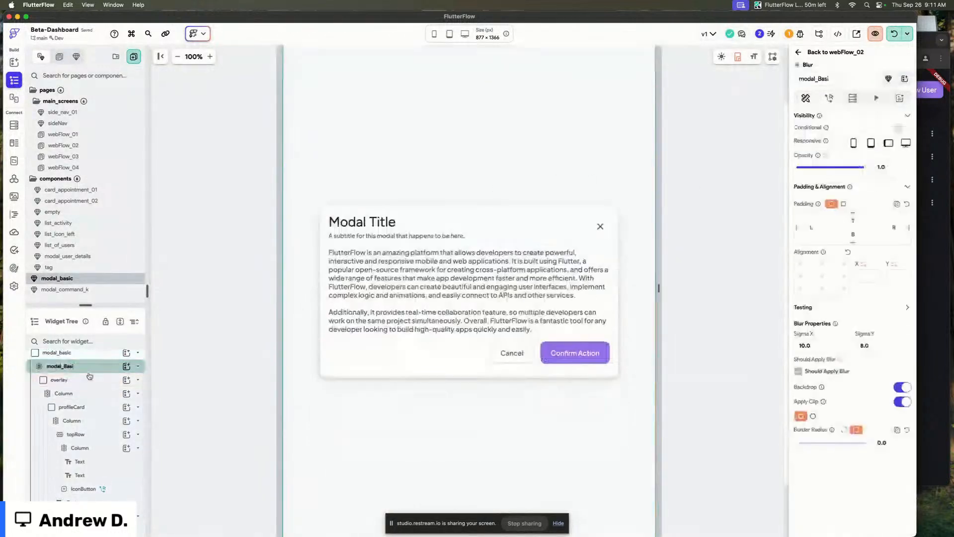
pyautogui.rightClick(95, 371)
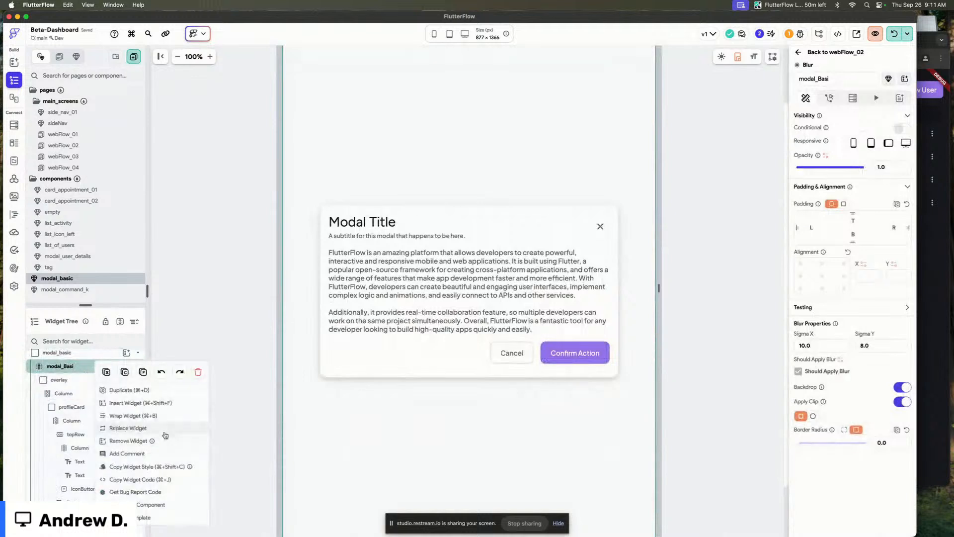
pyautogui.click(149, 440)
pyautogui.click(79, 375)
pyautogui.rightClick(81, 379)
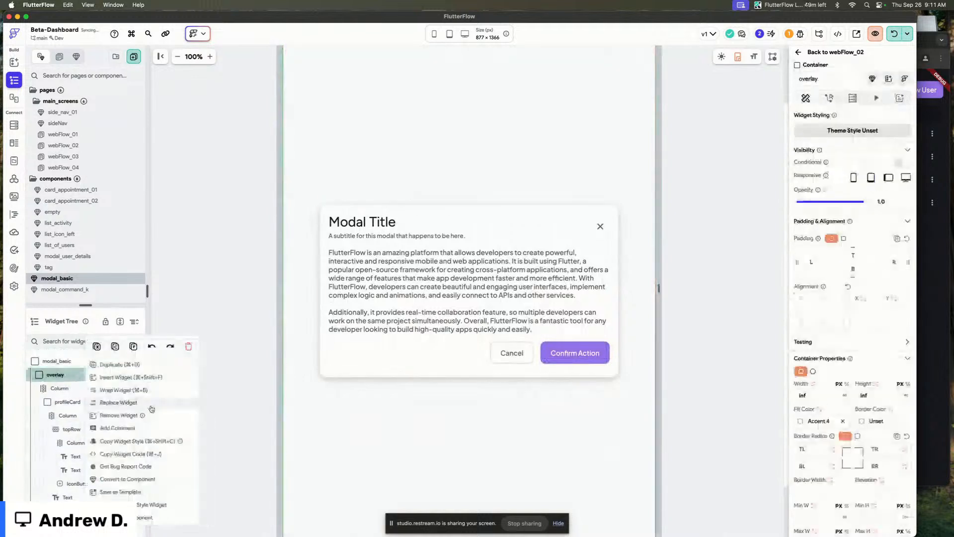
pyautogui.click(162, 417)
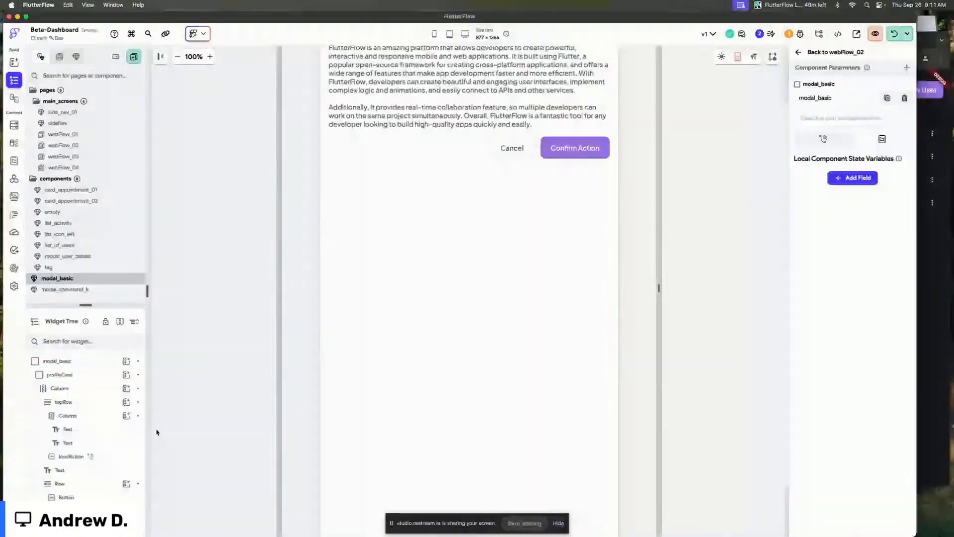
# Inspect the modal_basic card's widgets and the close button's tap action.
pyautogui.click(574, 255)
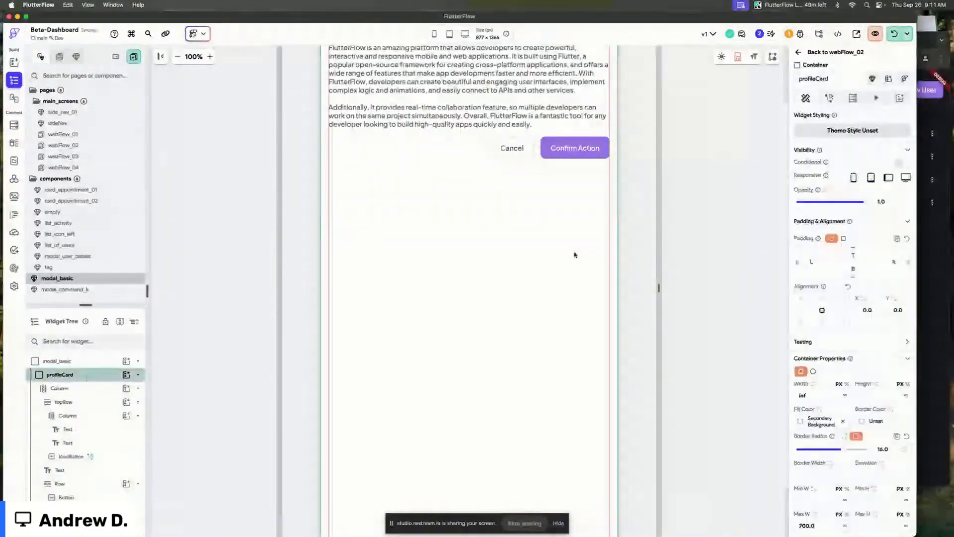
pyautogui.click(575, 255)
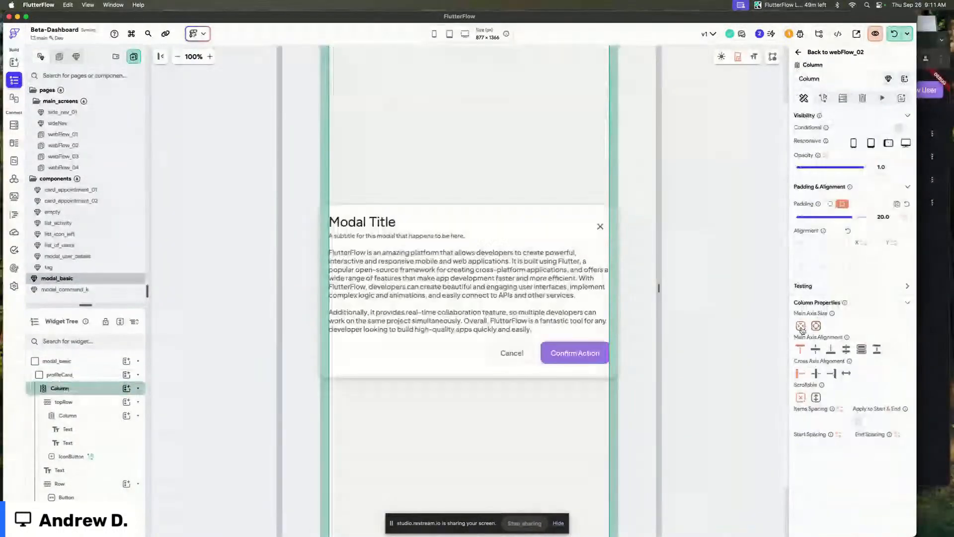
pyautogui.click(698, 235)
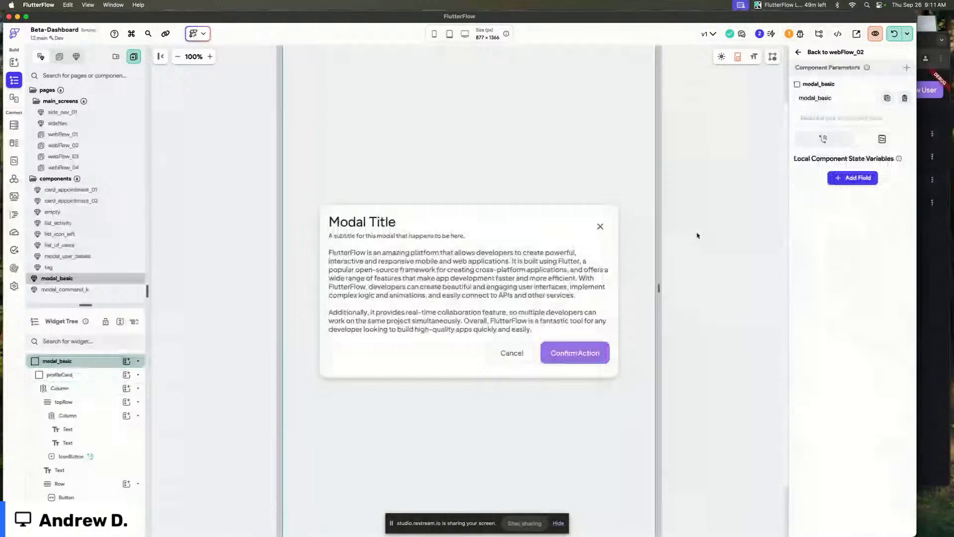
pyautogui.click(616, 214)
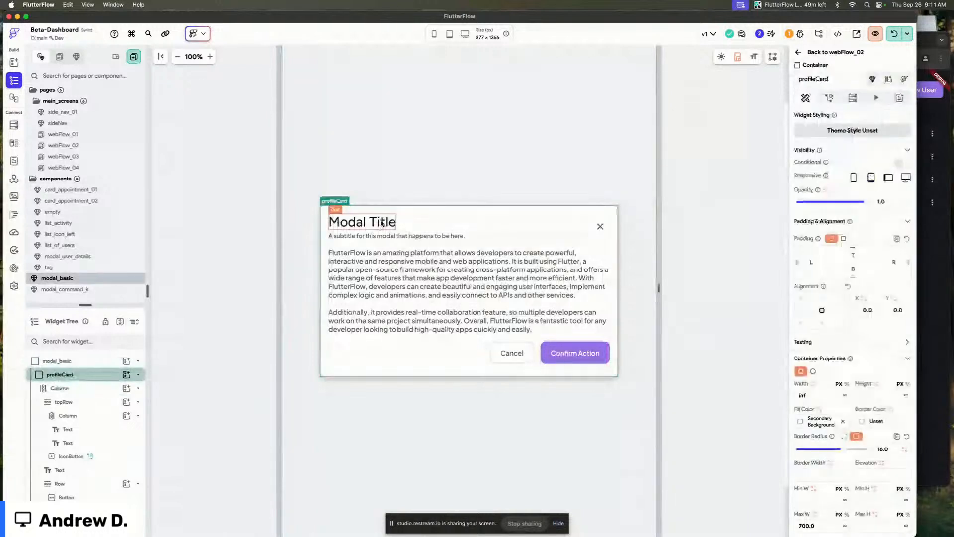
pyautogui.click(364, 221)
pyautogui.click(390, 237)
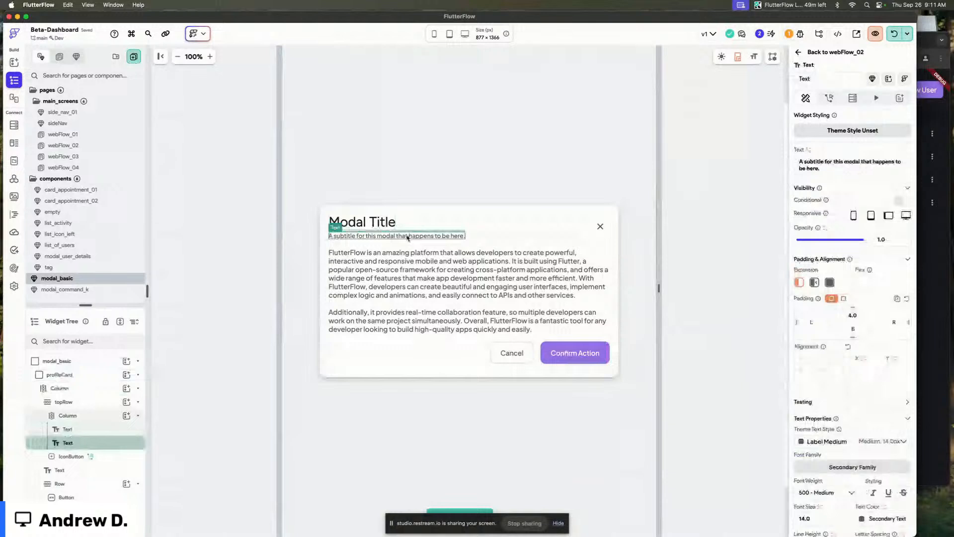
pyautogui.click(600, 226)
pyautogui.click(829, 99)
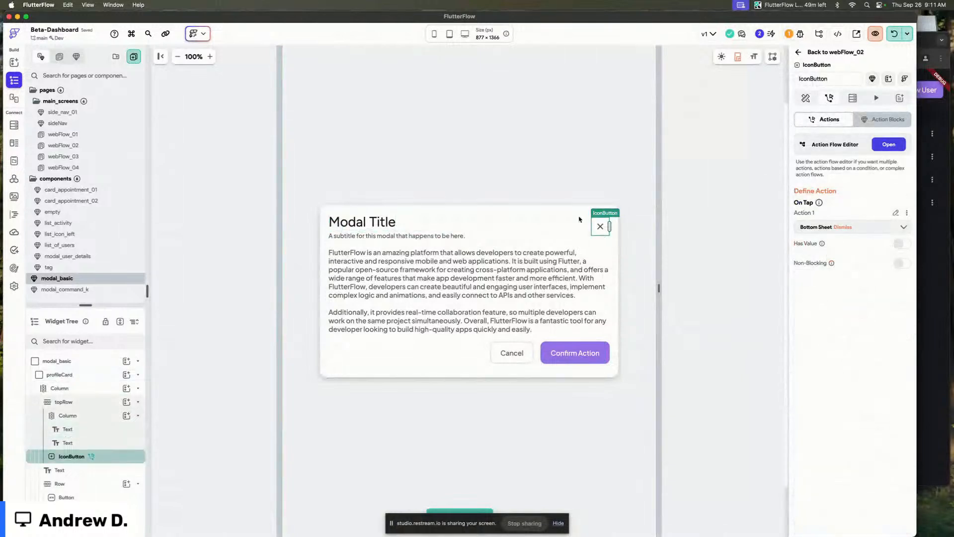
# Apply the elevation_3_Modal theme style to the profileCard container.
pyautogui.click(631, 213)
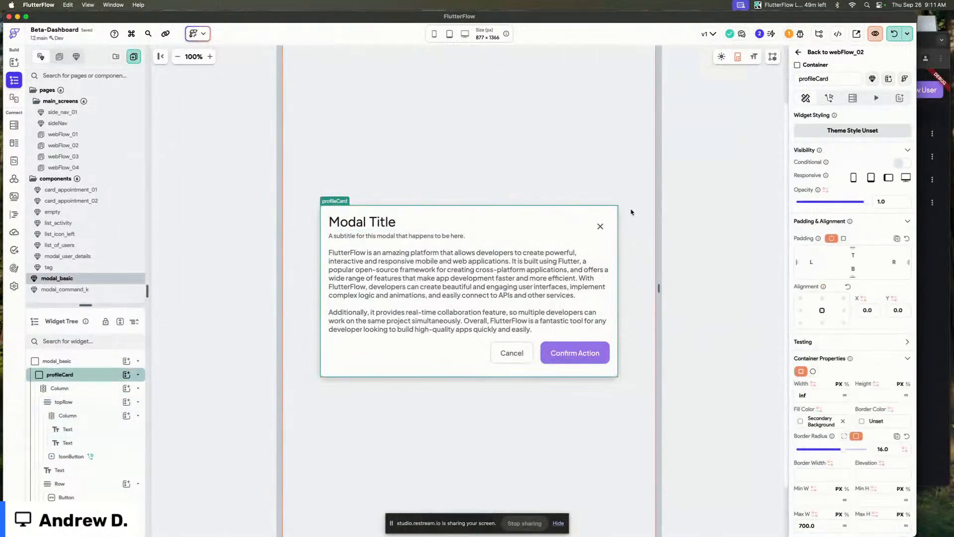
pyautogui.click(867, 132)
pyautogui.click(855, 213)
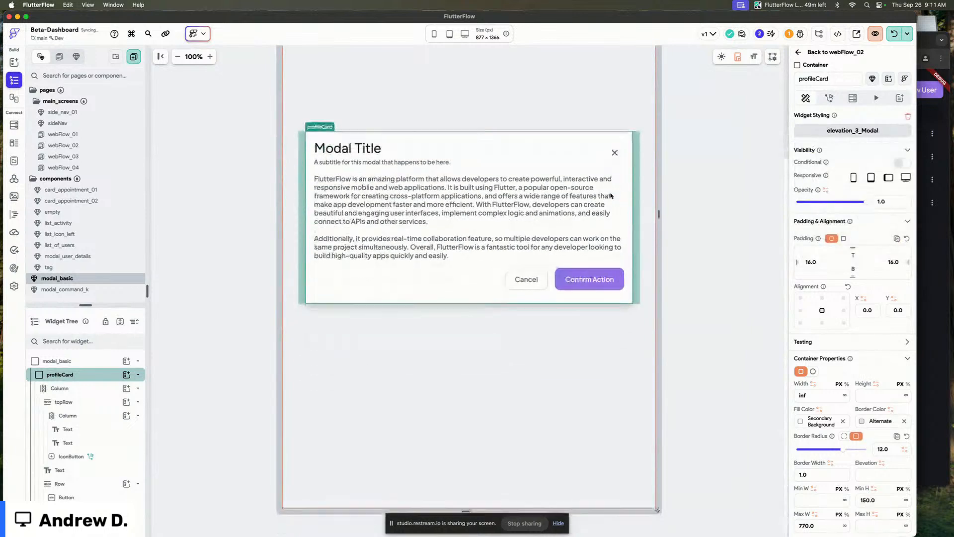
# Bind the modal title text to a new component parameter named title with default value Title.
pyautogui.click(471, 323)
pyautogui.click(478, 298)
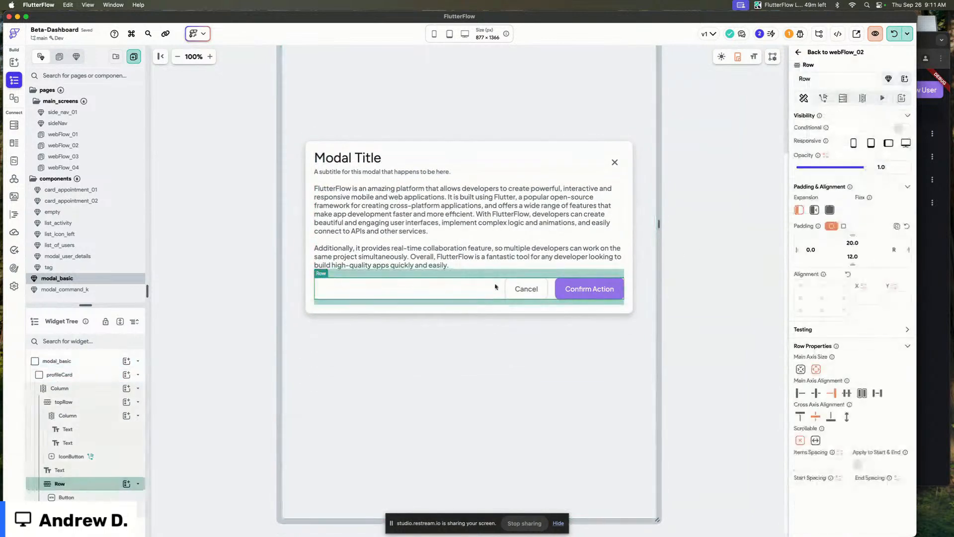
pyautogui.click(470, 272)
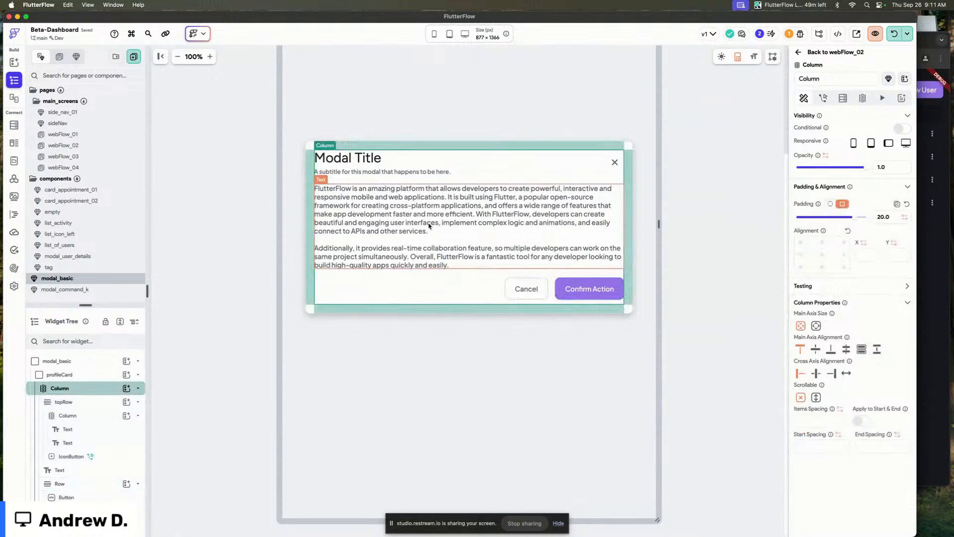
pyautogui.click(370, 158)
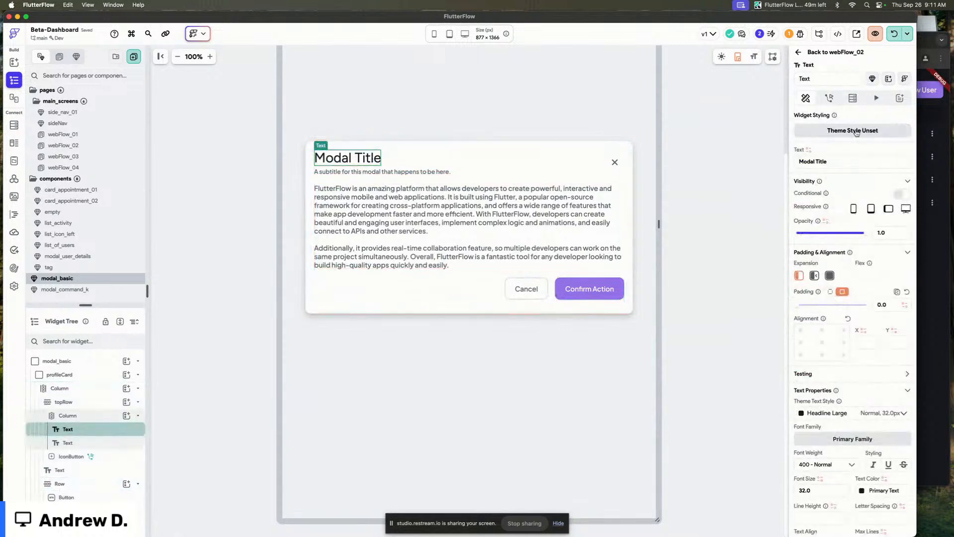
pyautogui.click(808, 149)
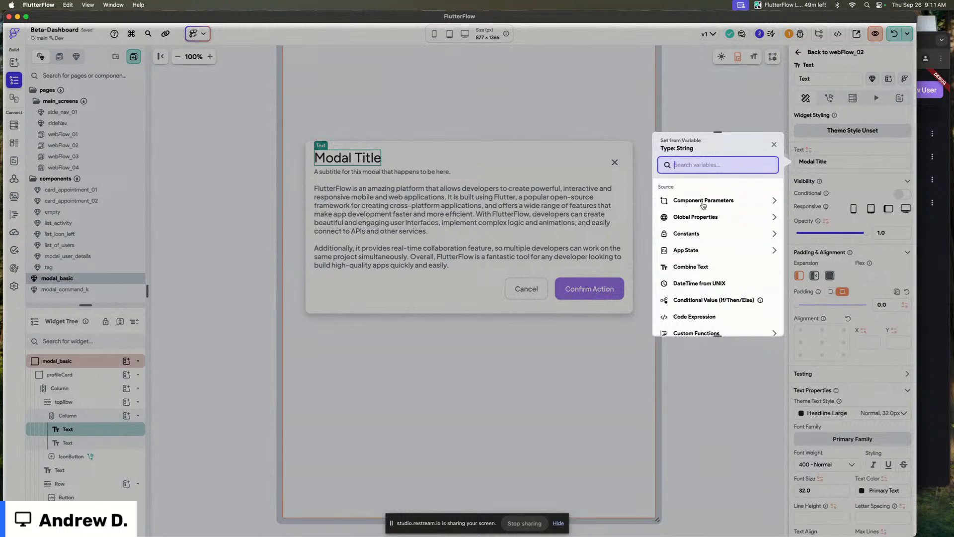
pyautogui.click(701, 200)
pyautogui.click(698, 226)
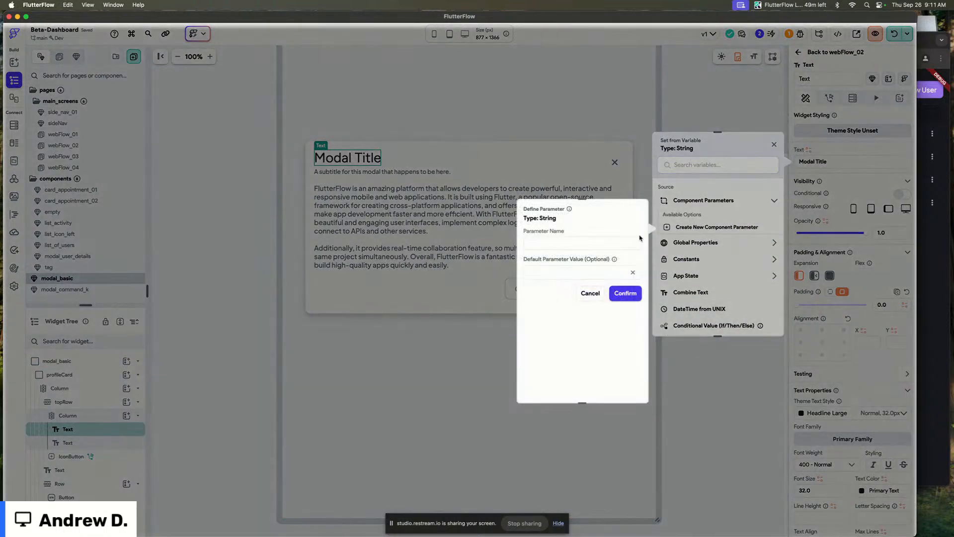
pyautogui.click(597, 245)
pyautogui.write('titleTitle')
pyautogui.click(617, 292)
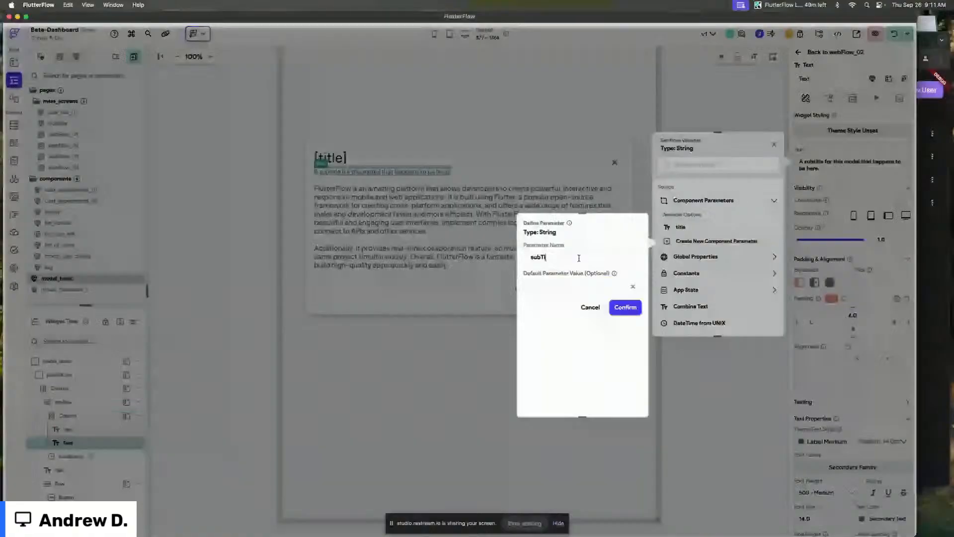
# Bind the subtitle text to a new component parameter named subTitle with default value Subtitle.
pyautogui.write('tle')
pyautogui.click(586, 291)
pyautogui.write('Subtitle')
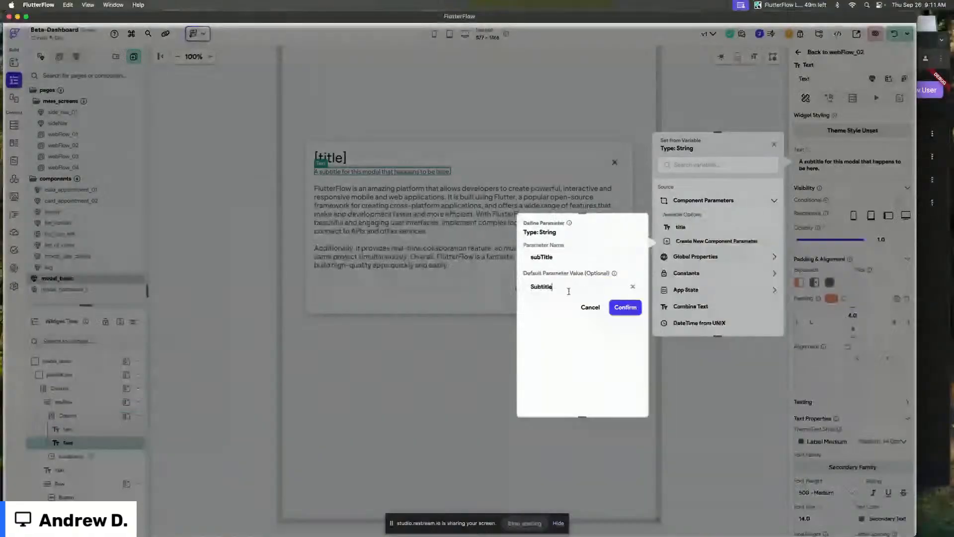
pyautogui.click(625, 308)
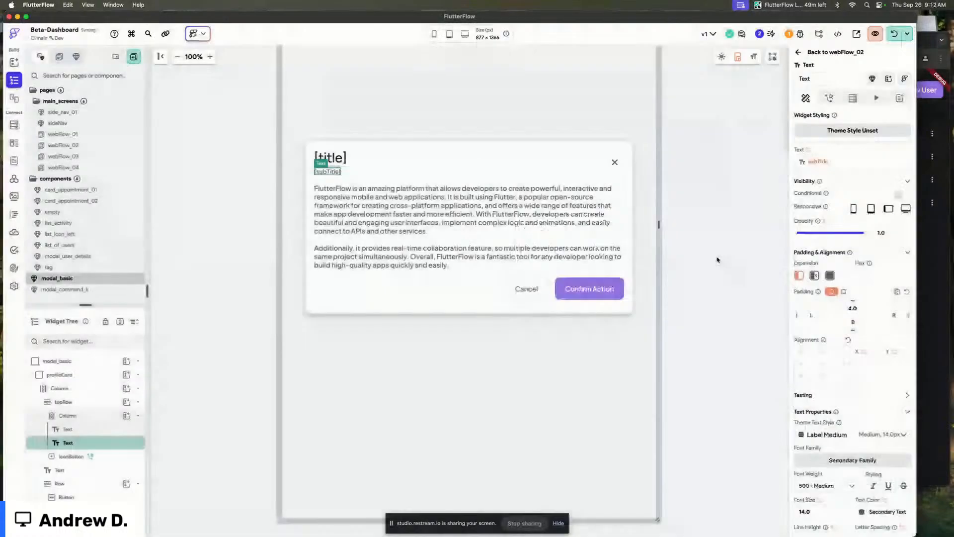
# Delete the modal's body paragraph text and the row holding the Cancel and Confirm Action buttons.
pyautogui.click(403, 217)
pyautogui.click(554, 290)
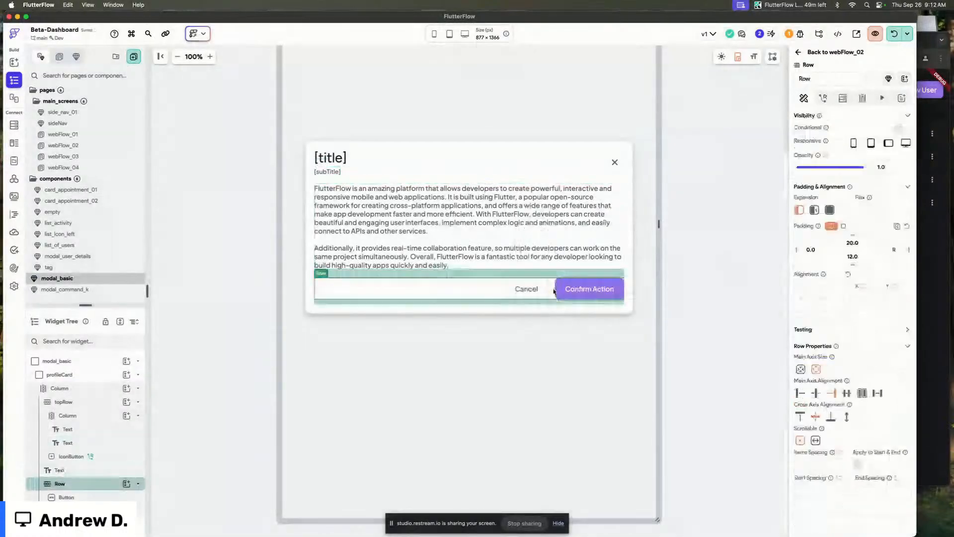
pyautogui.keyDown('shift'); pyautogui.click(491, 231); pyautogui.keyUp('shift')
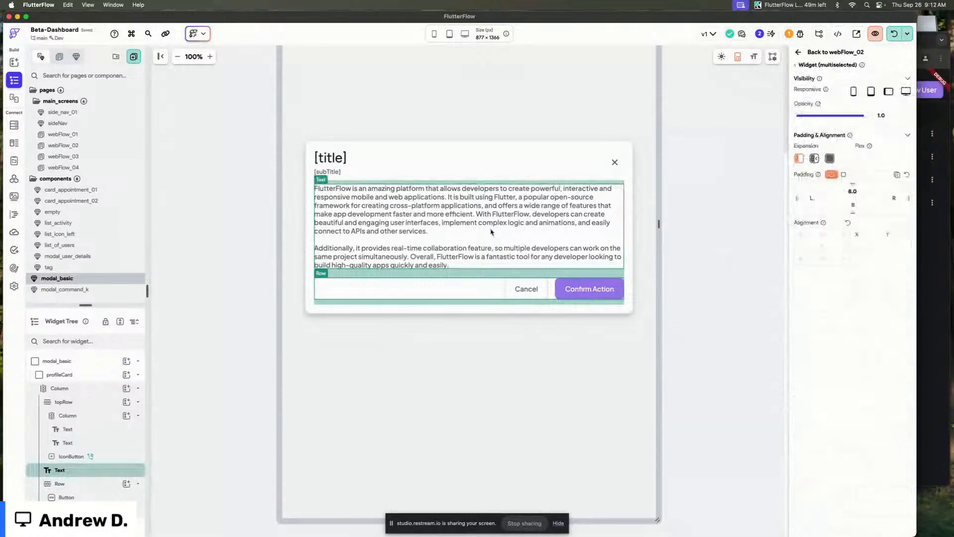
pyautogui.click(491, 232)
pyautogui.press('Delete')
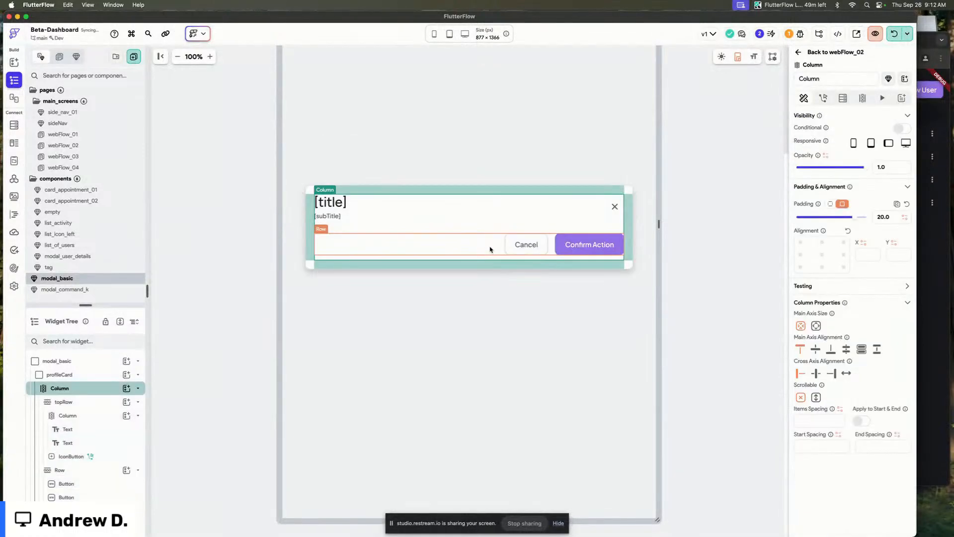
pyautogui.click(491, 247)
pyautogui.press('Delete')
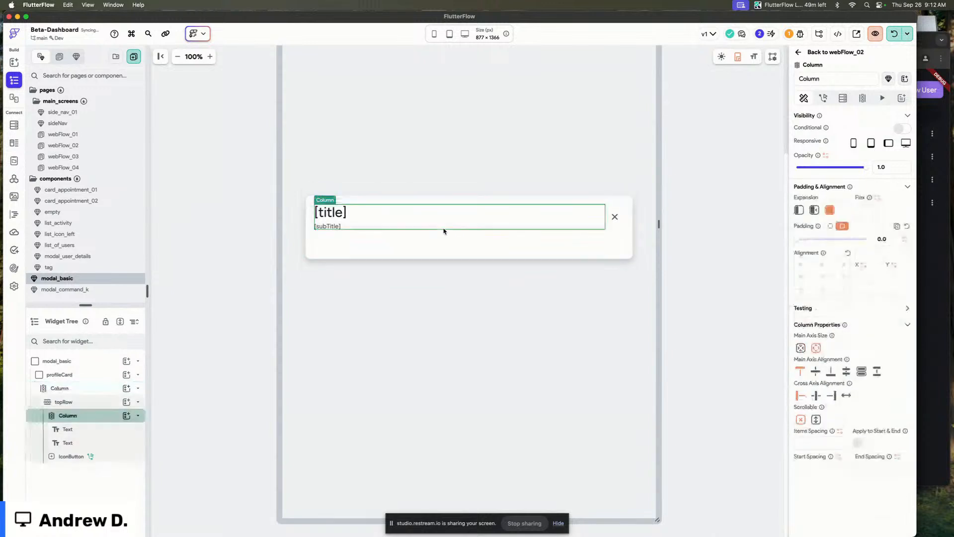
# Add a third component parameter named content of type Widget Builder.
pyautogui.click(692, 184)
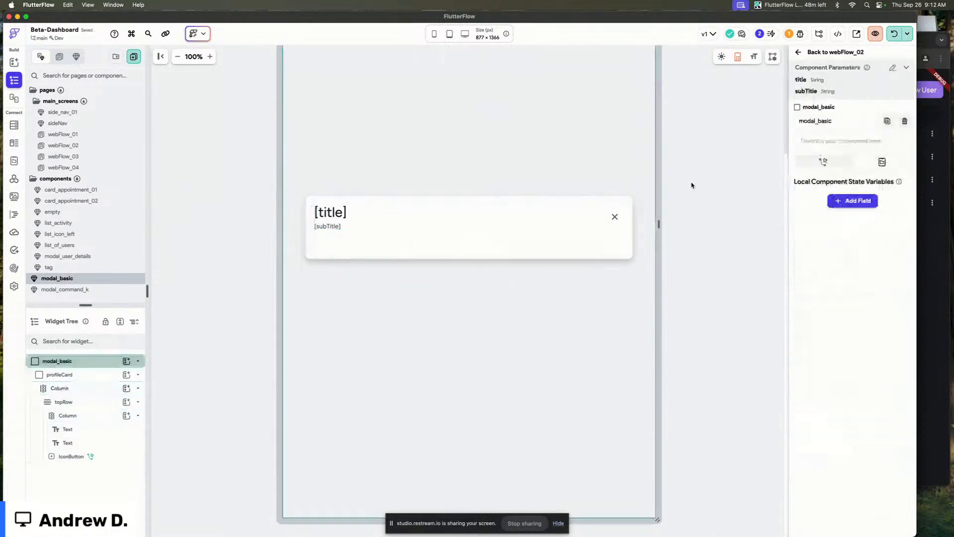
pyautogui.click(891, 70)
pyautogui.click(828, 228)
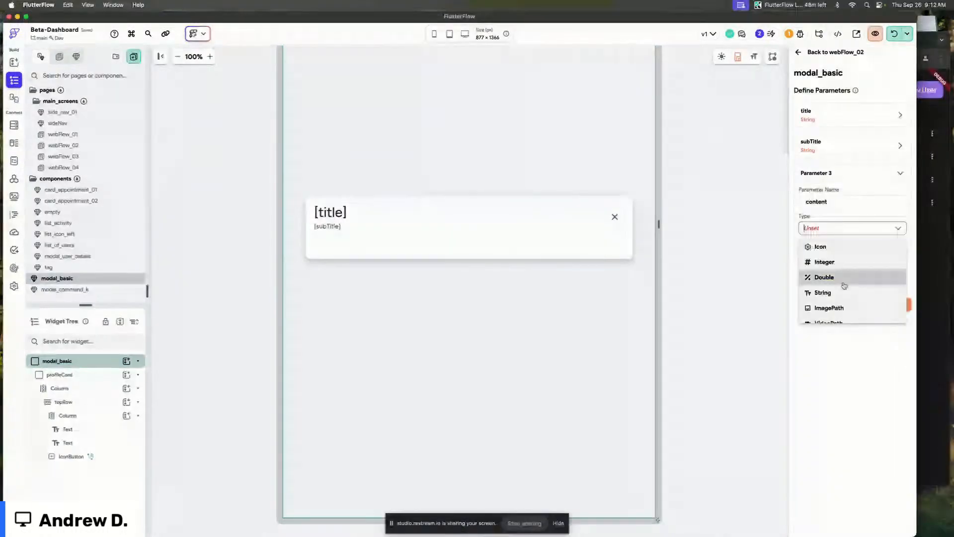
pyautogui.scroll(-3, 845, 286)
pyautogui.scroll(-3, 844, 285)
pyautogui.click(835, 313)
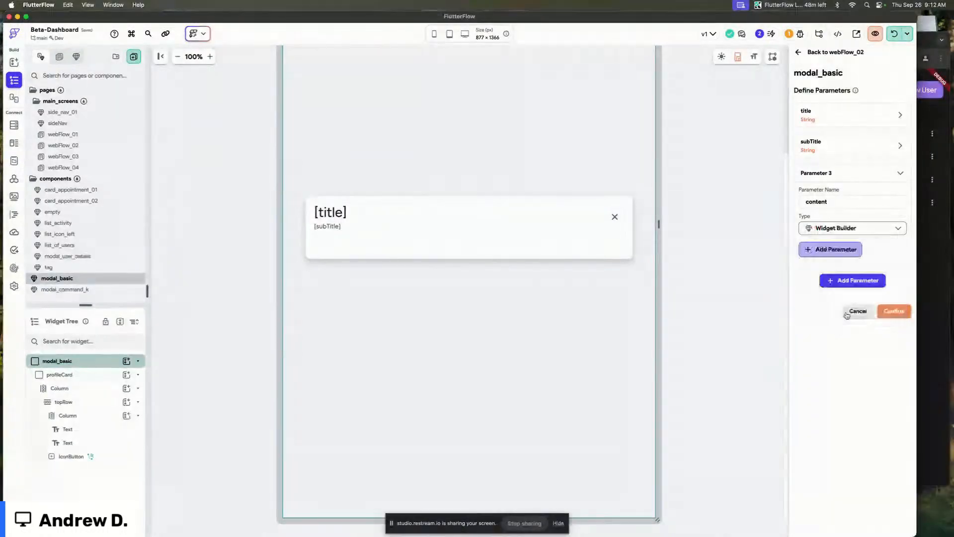
pyautogui.click(895, 234)
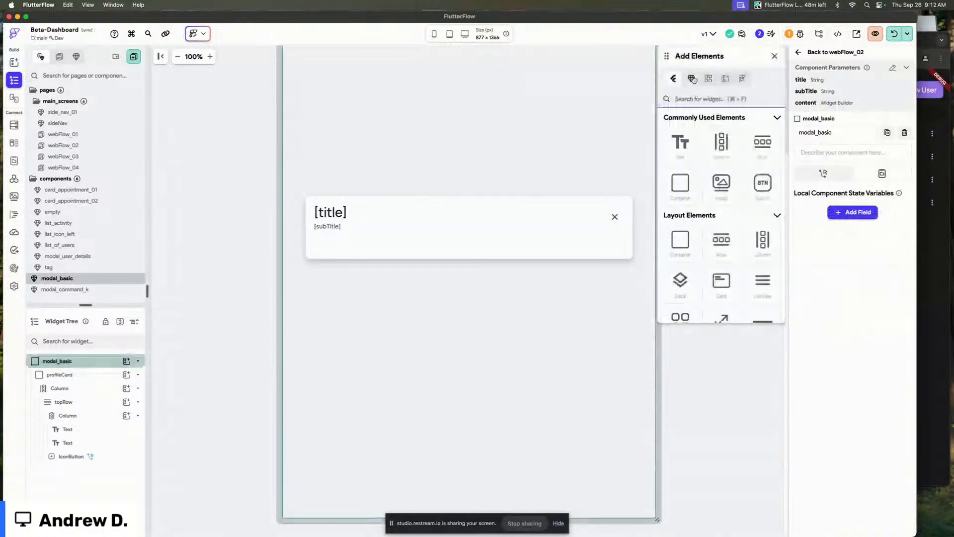
# Insert the content widget builder into the modal below the subtitle and close the elements panel.
pyautogui.click(691, 79)
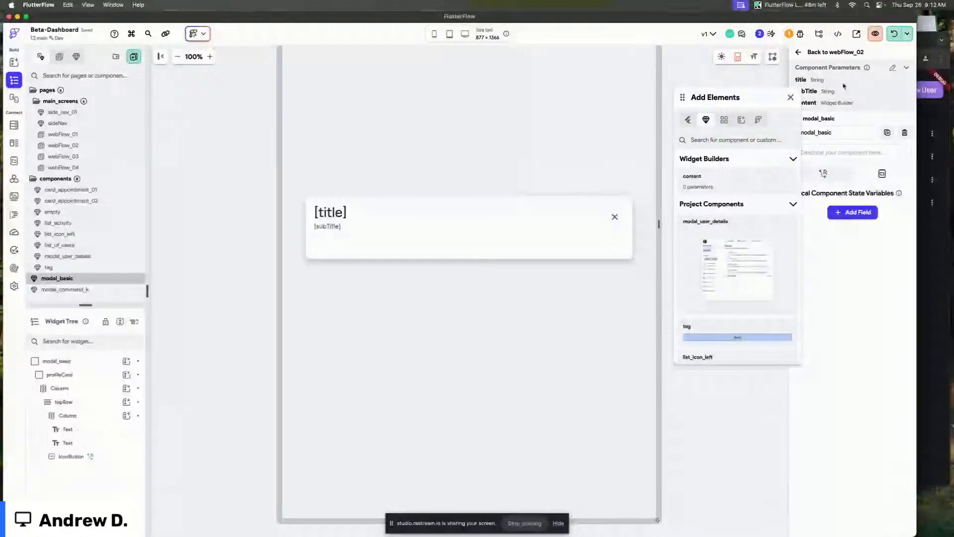
pyautogui.moveTo(696, 182); pyautogui.dragTo(428, 239)
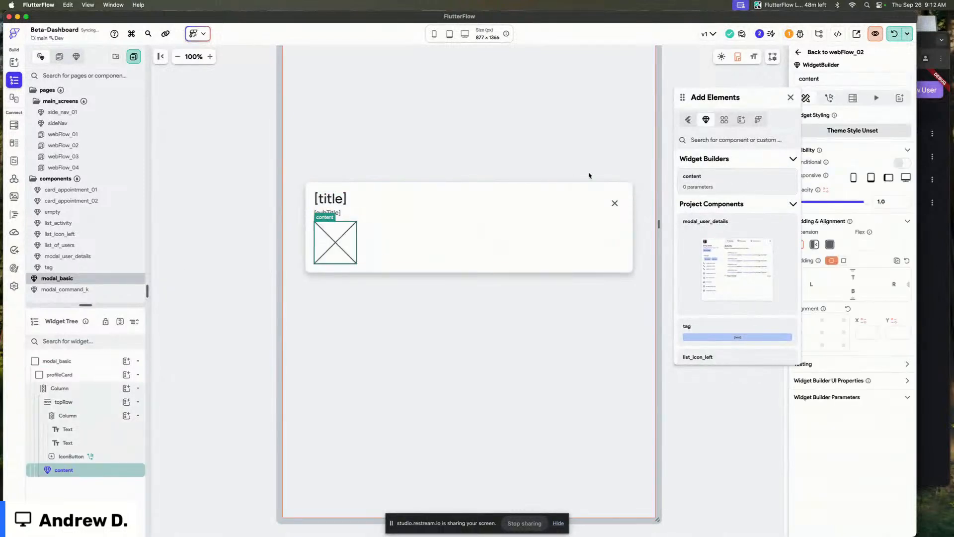
pyautogui.click(614, 205)
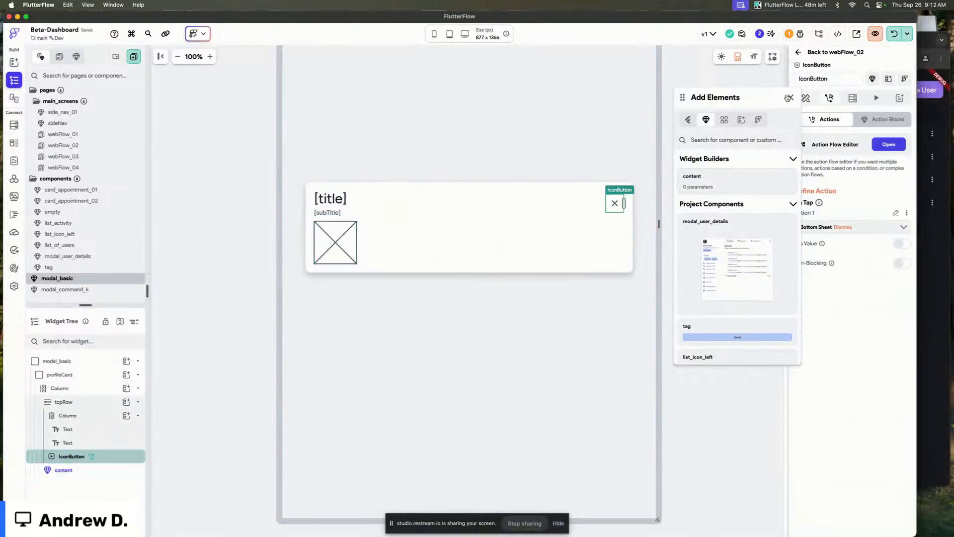
pyautogui.click(790, 98)
# Set the content widget builder's preview component to list_of_users.
pyautogui.click(354, 255)
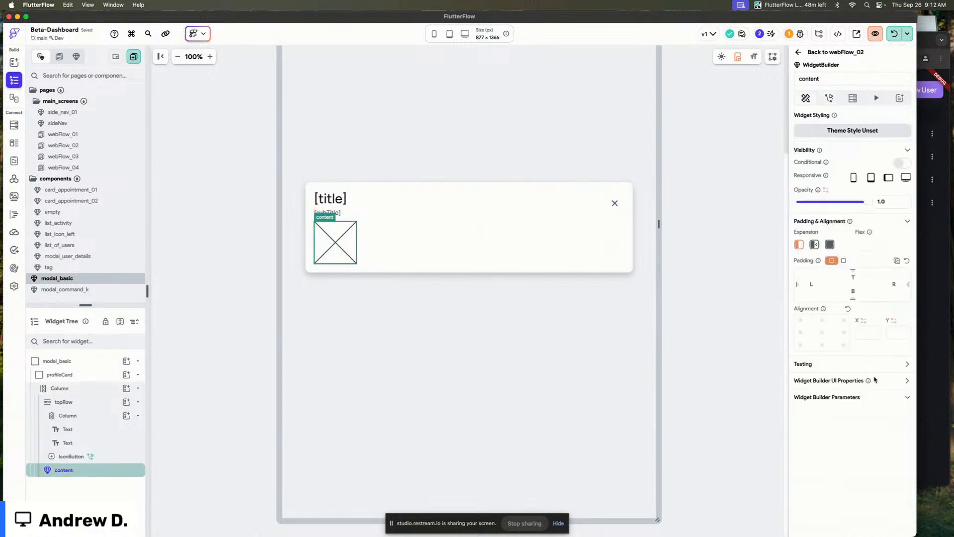
pyautogui.click(907, 380)
pyautogui.scroll(-2, 856, 368)
pyautogui.click(854, 357)
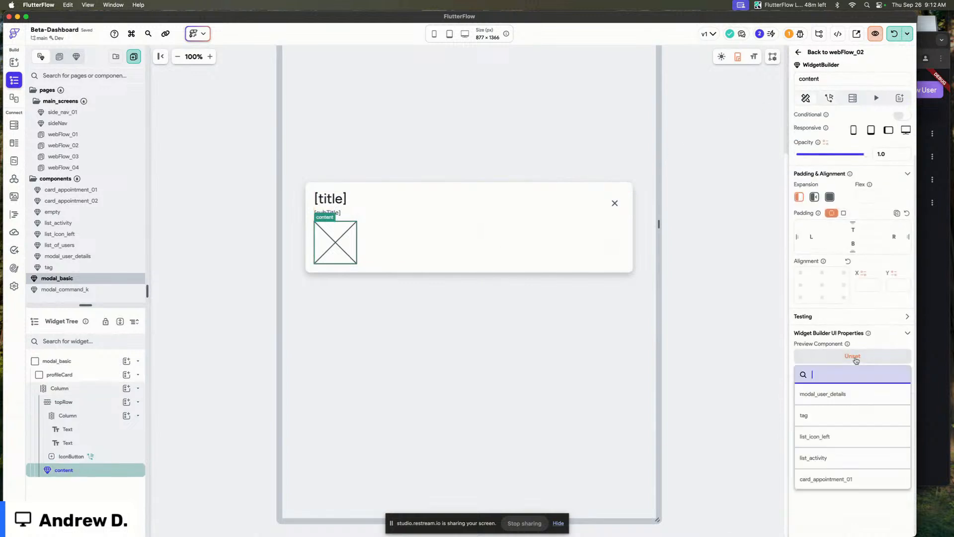
pyautogui.scroll(-1, 838, 410)
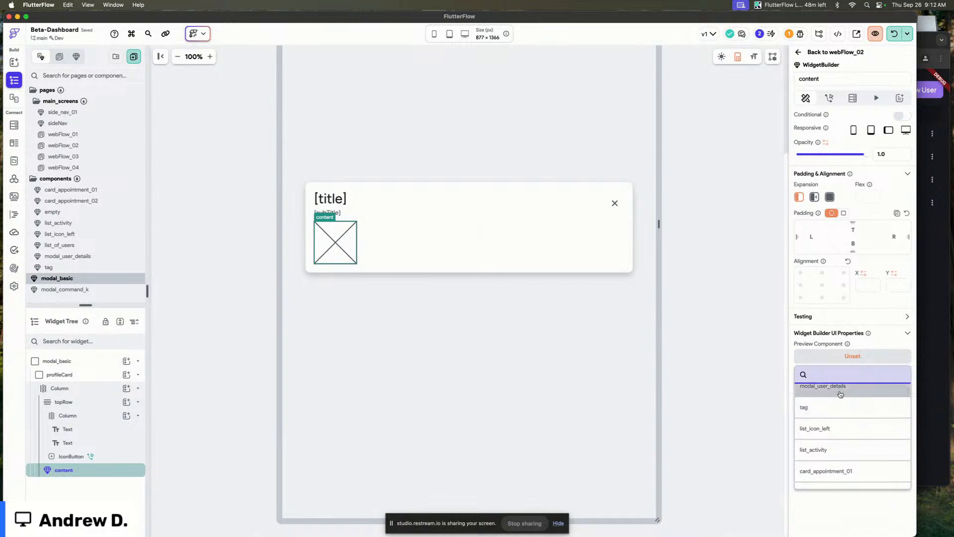
pyautogui.scroll(-2, 839, 417)
pyautogui.click(848, 452)
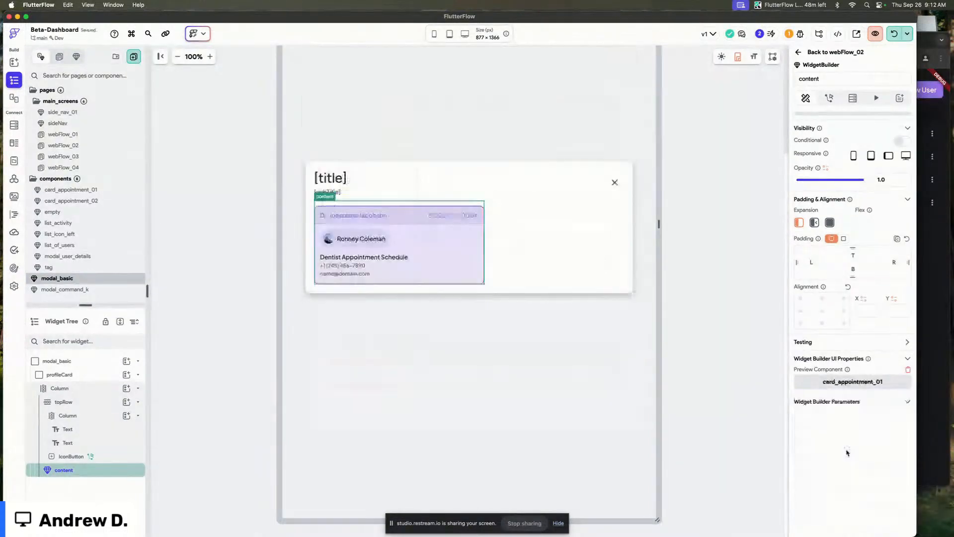
pyautogui.click(835, 390)
pyautogui.scroll(-3, 835, 458)
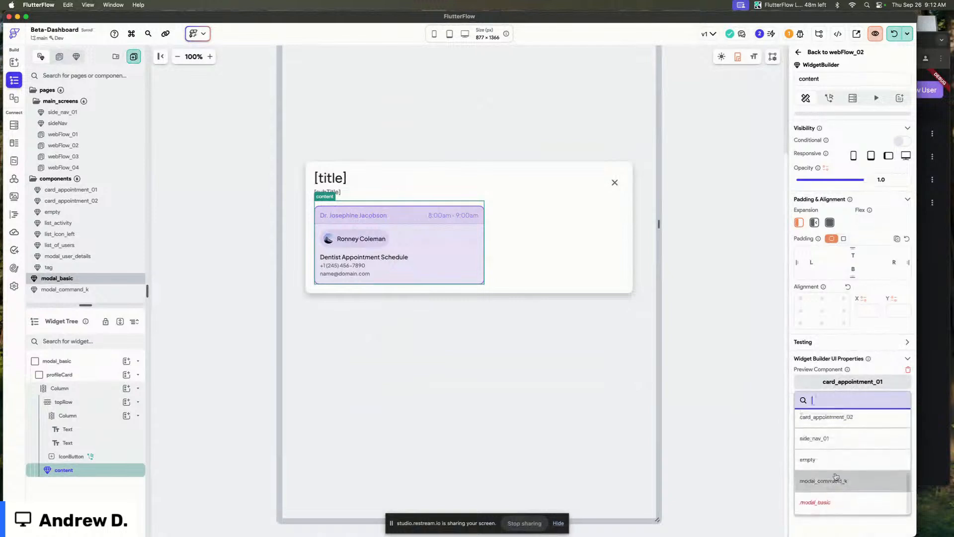
pyautogui.scroll(2, 845, 452)
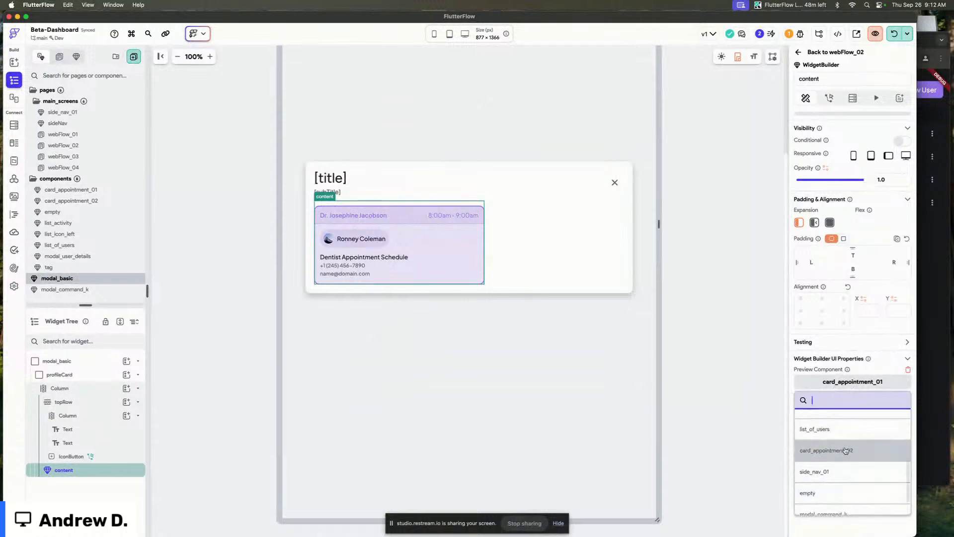
pyautogui.scroll(1, 845, 450)
pyautogui.click(843, 442)
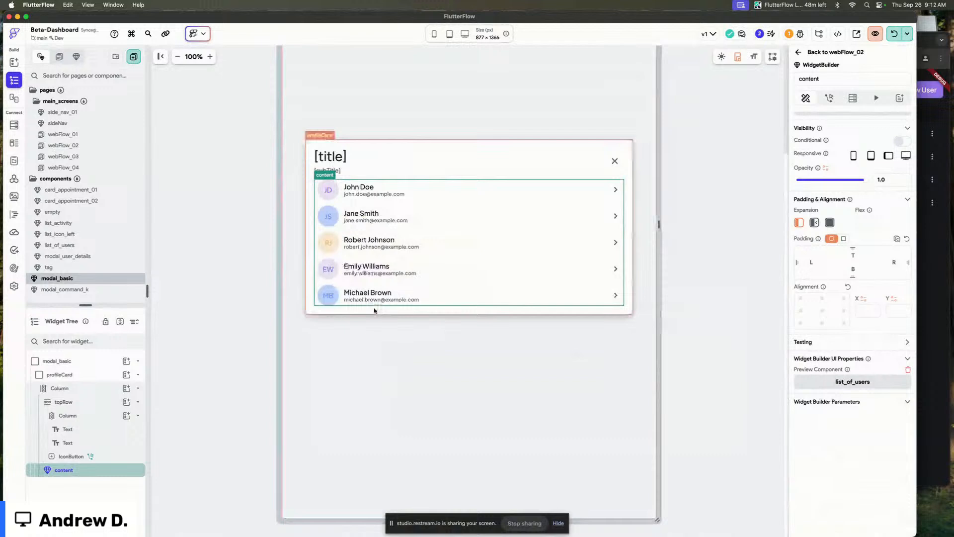
# Set the modal close icon button's On Tap action to Dismiss Dialog.
pyautogui.click(641, 281)
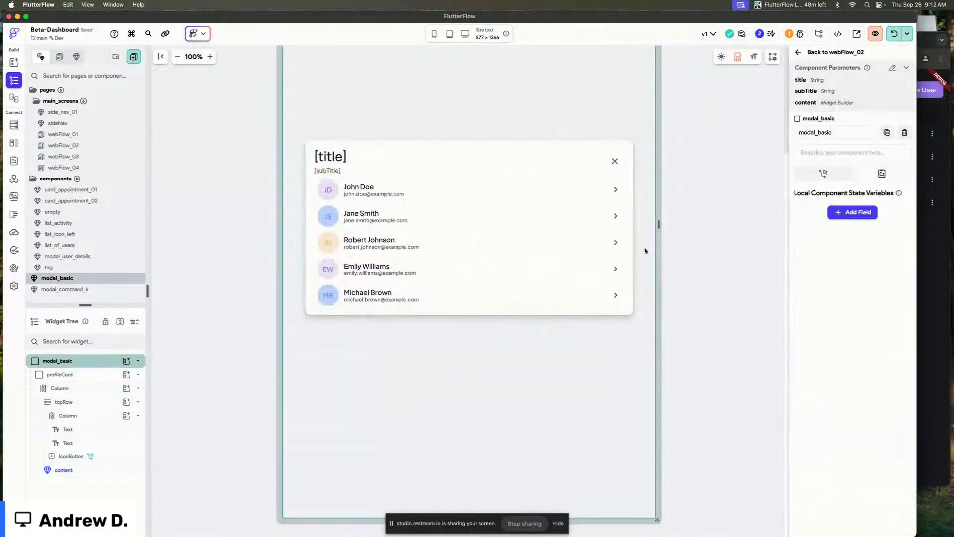
pyautogui.click(706, 251)
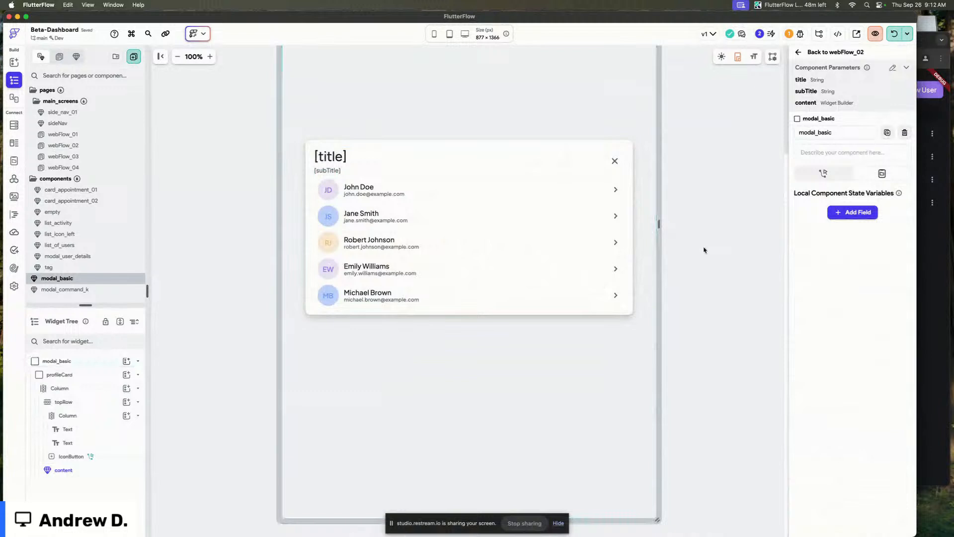
pyautogui.click(638, 216)
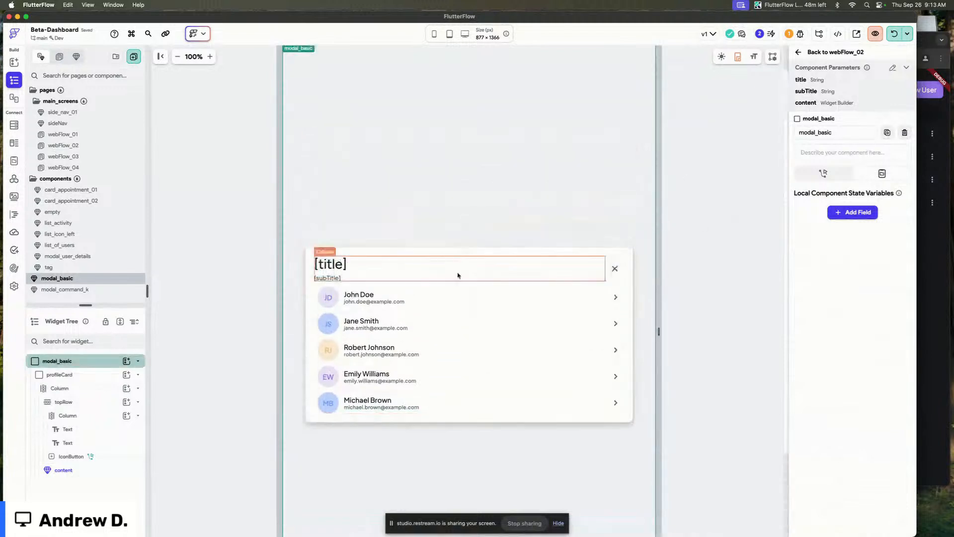
pyautogui.click(615, 161)
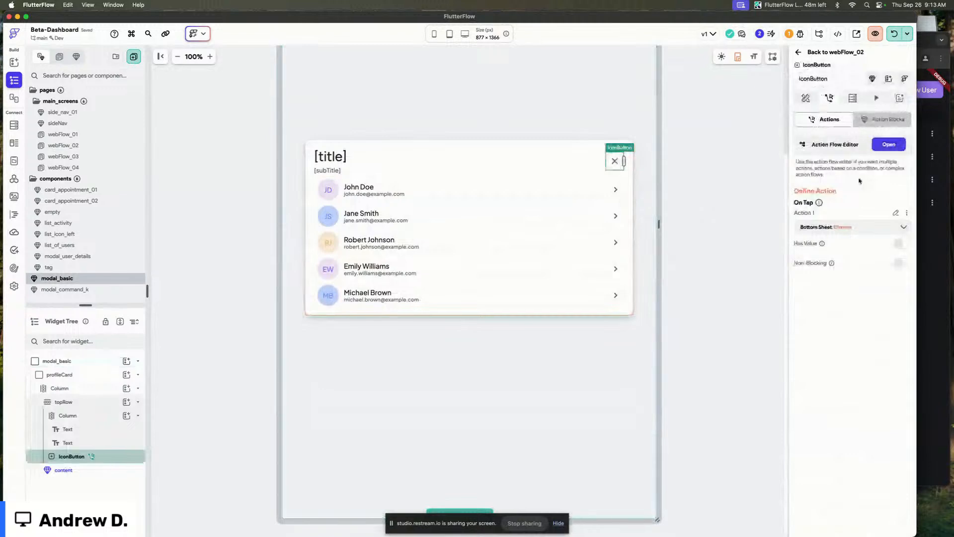
pyautogui.click(845, 227)
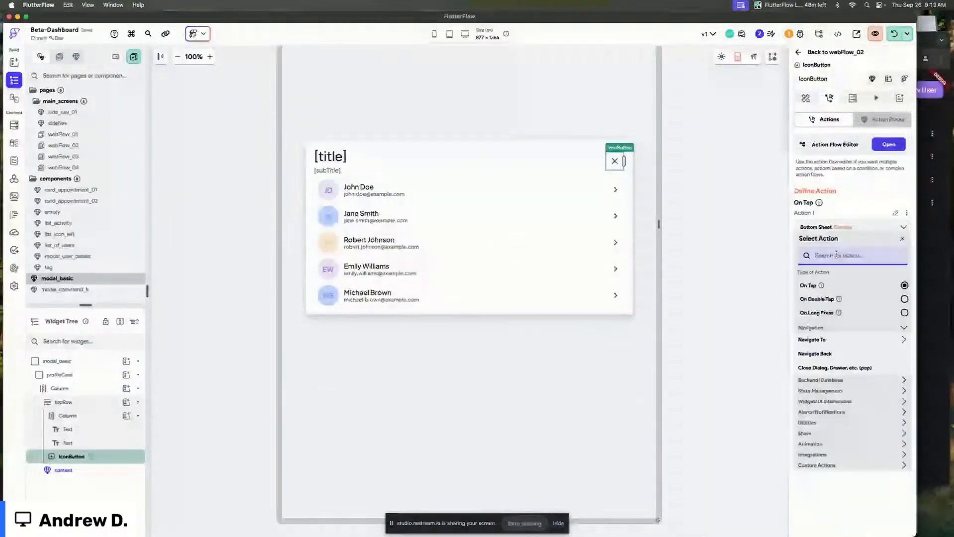
pyautogui.write('dismiss')
pyautogui.click(850, 396)
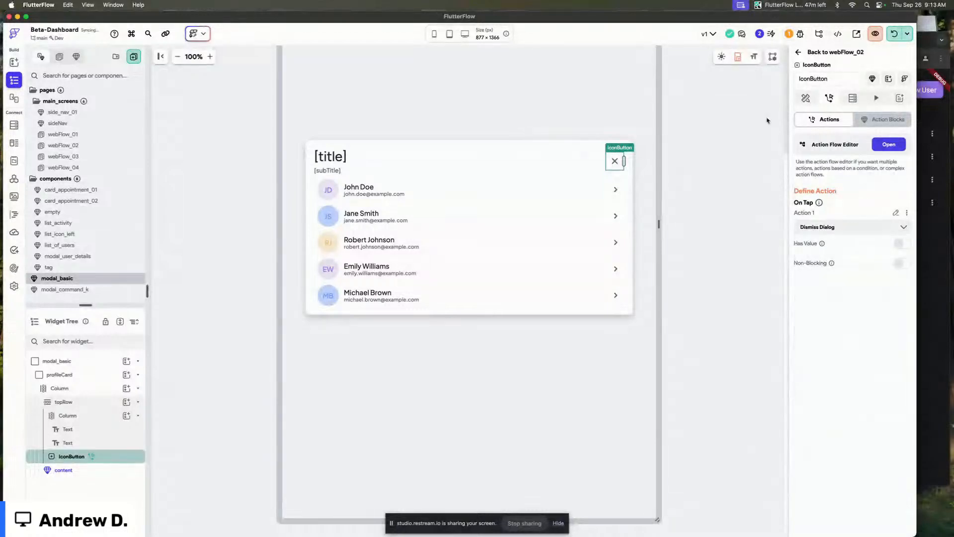
# Review the modal layout with its content widget builder selected.
pyautogui.click(675, 156)
pyautogui.click(354, 219)
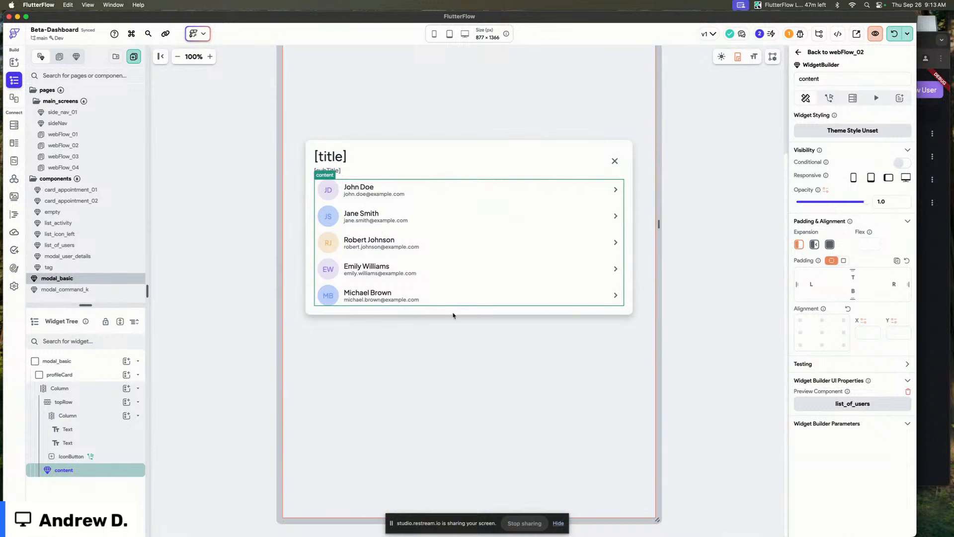
pyautogui.click(717, 239)
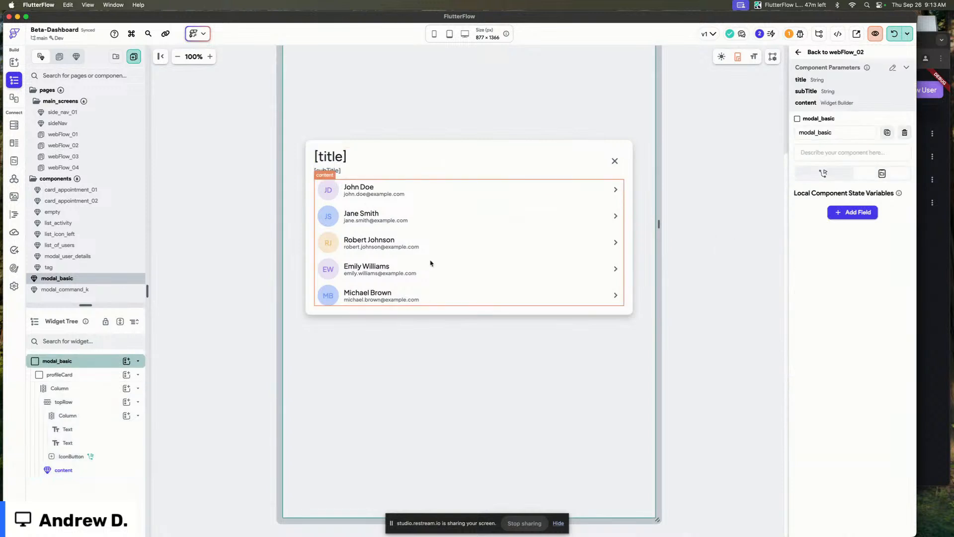
pyautogui.click(697, 174)
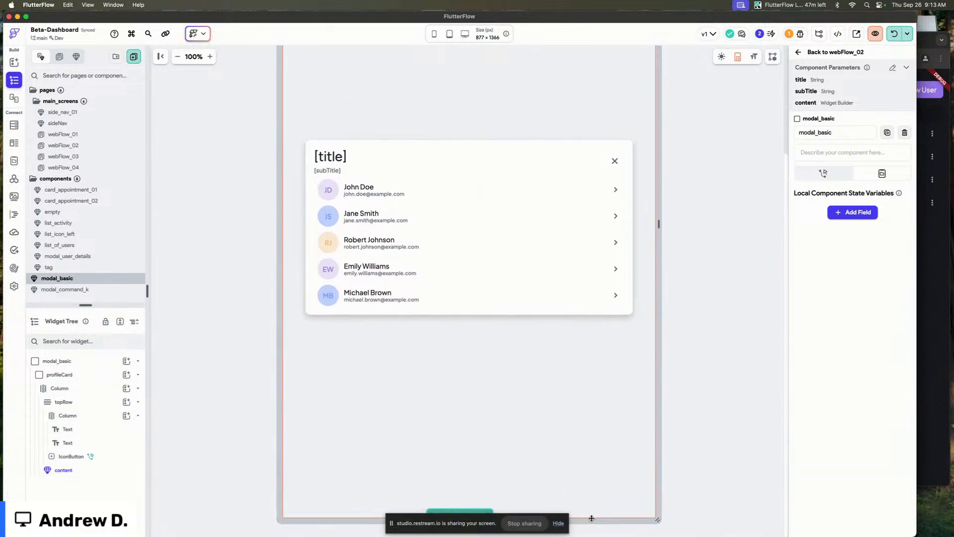
pyautogui.moveTo(591, 518); pyautogui.dragTo(597, 386)
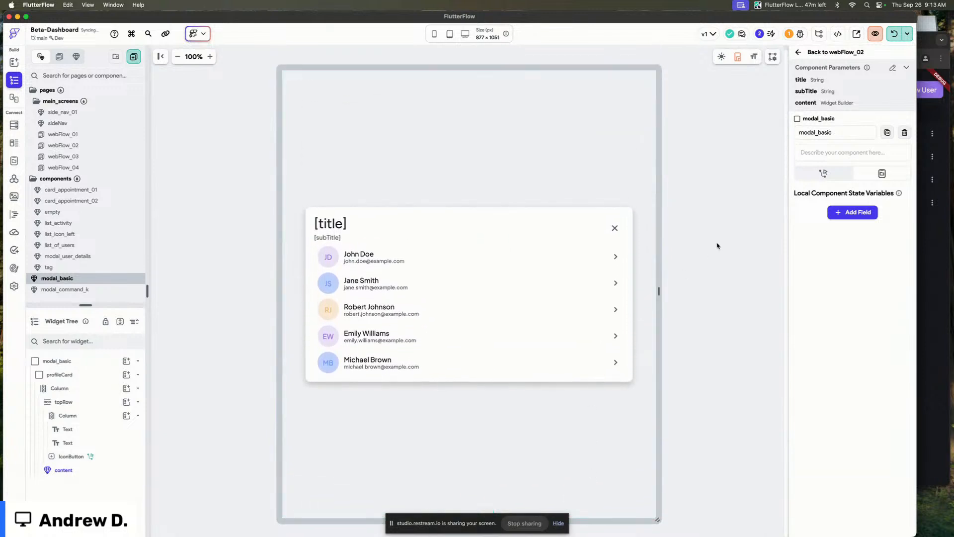
pyautogui.click(398, 279)
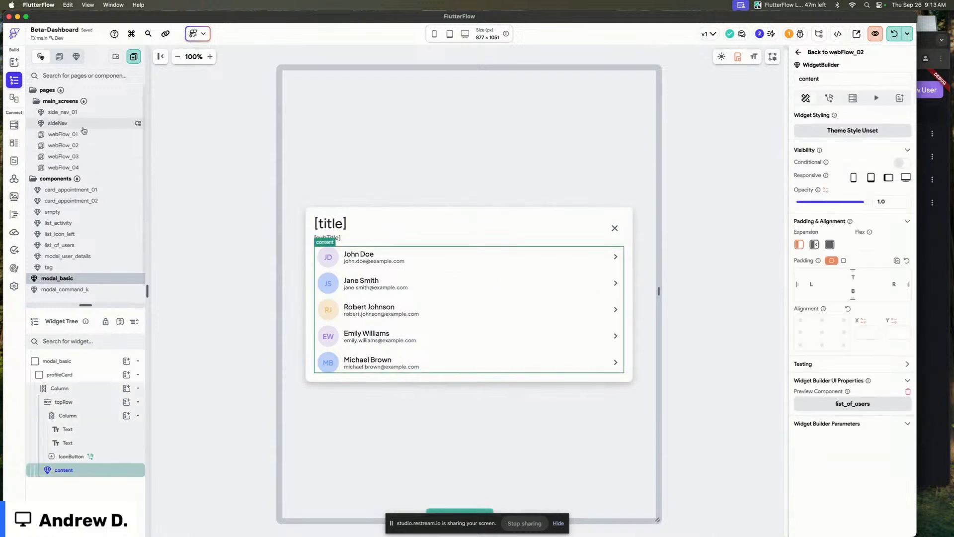
# Open the webFlow_02 page and examine the Top Users card_basic component's properties and its surrounding row.
pyautogui.click(64, 134)
pyautogui.click(86, 146)
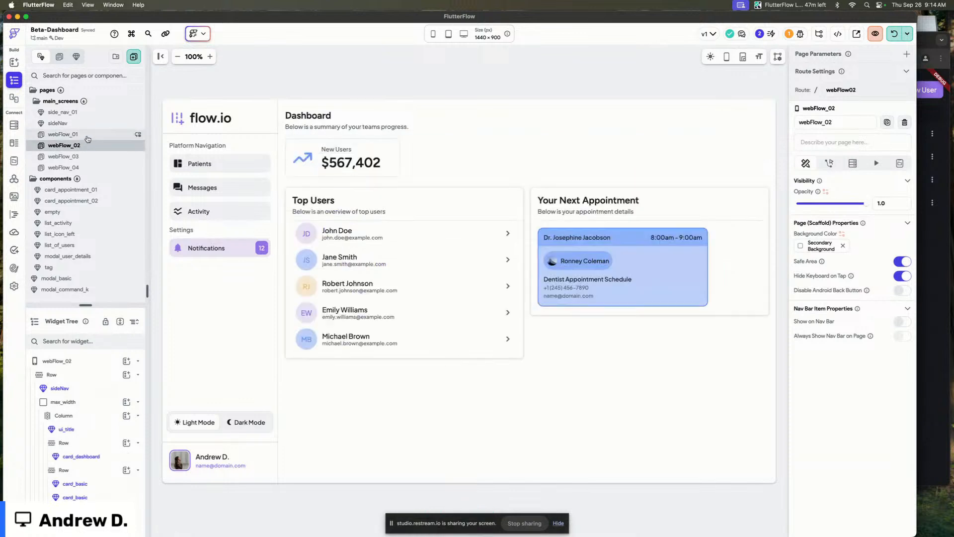
pyautogui.click(374, 78)
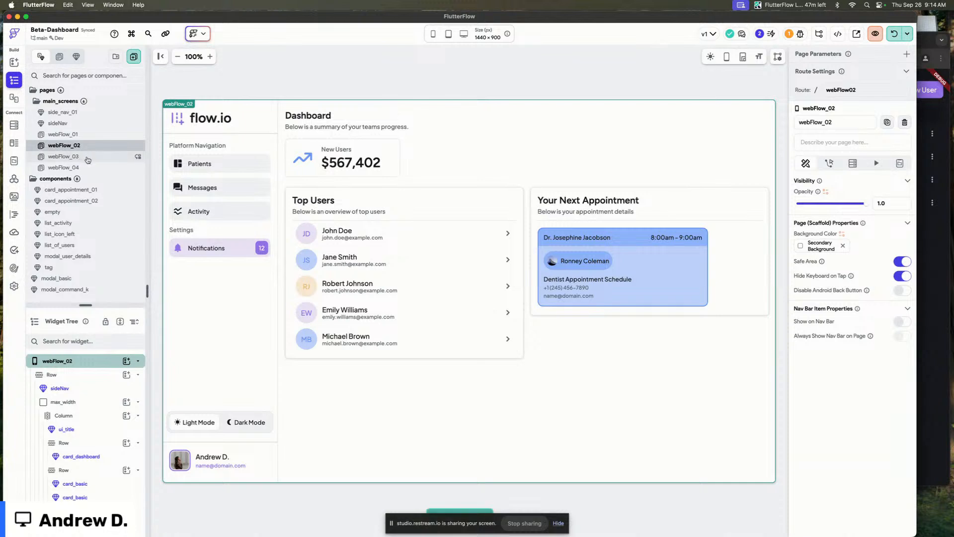
pyautogui.click(459, 87)
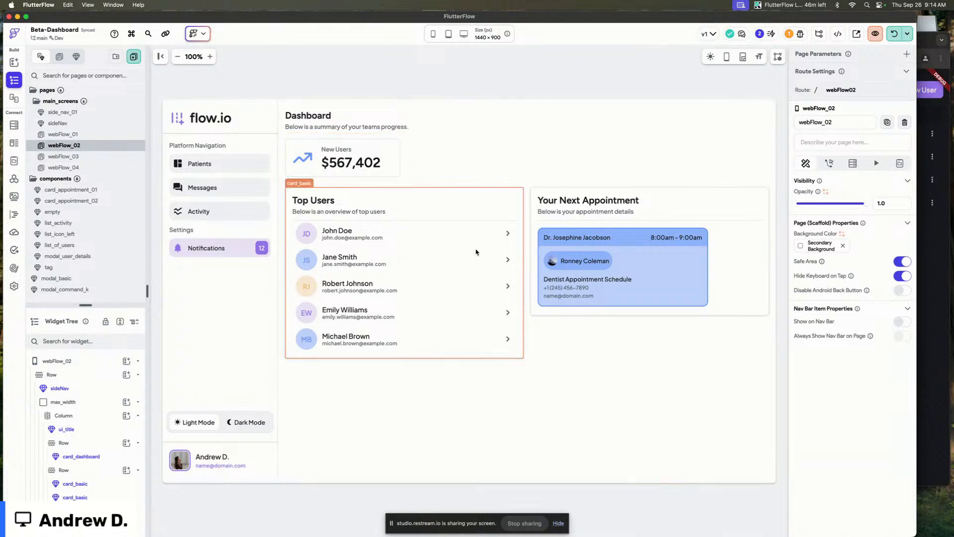
pyautogui.click(472, 77)
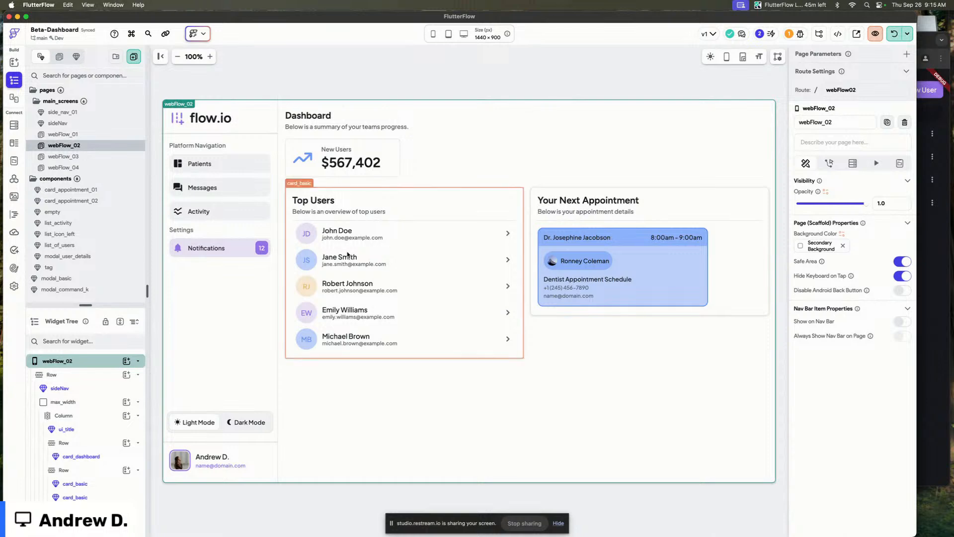
pyautogui.click(363, 237)
pyautogui.press('super+Tab')
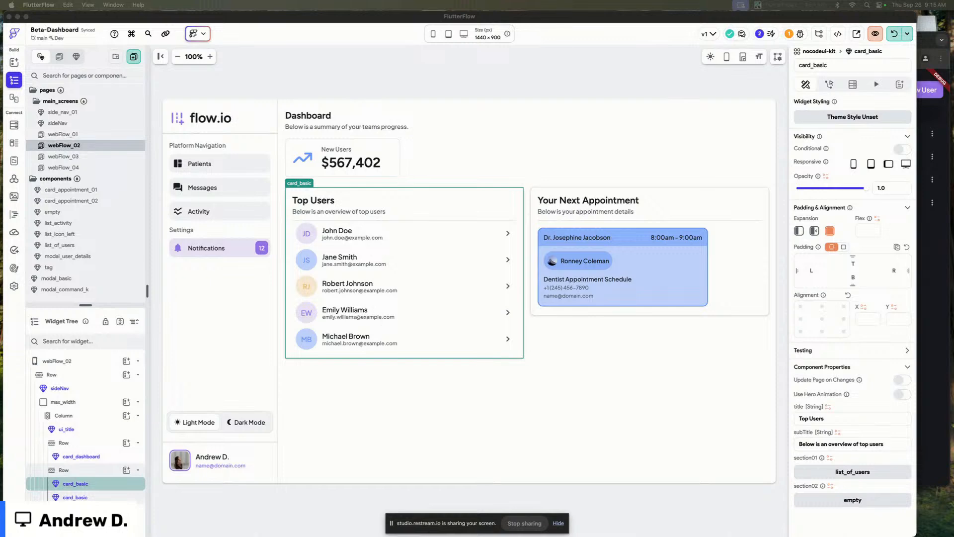
pyautogui.click(412, 279)
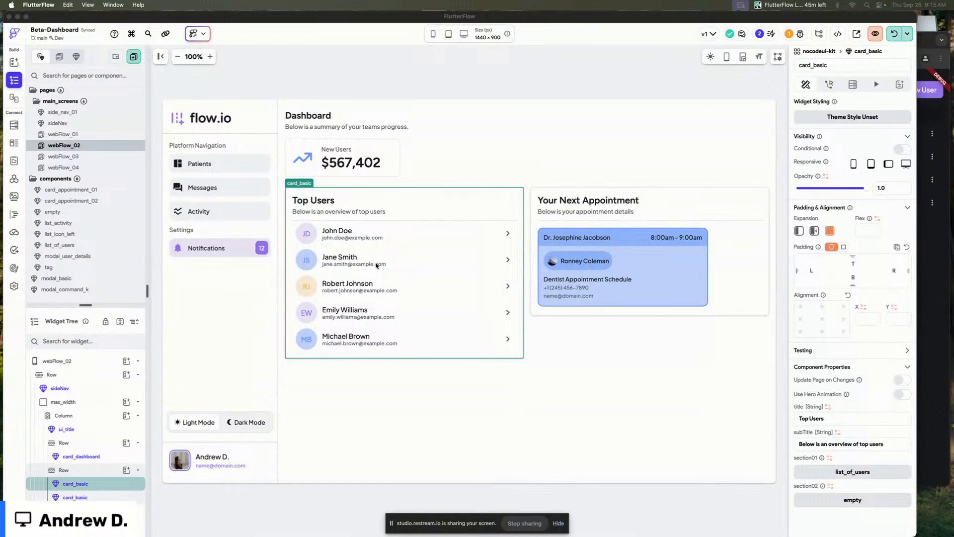
pyautogui.click(459, 248)
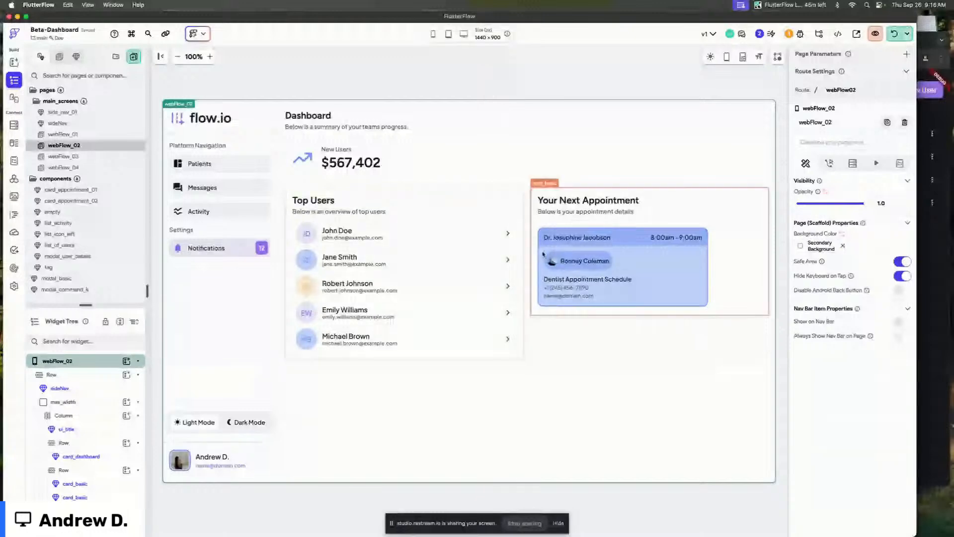
pyautogui.click(563, 352)
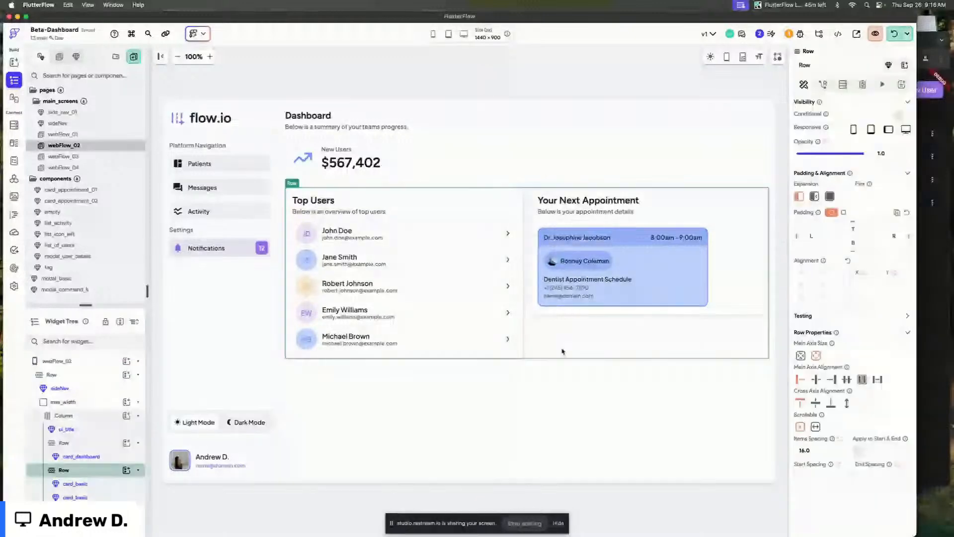
pyautogui.click(440, 66)
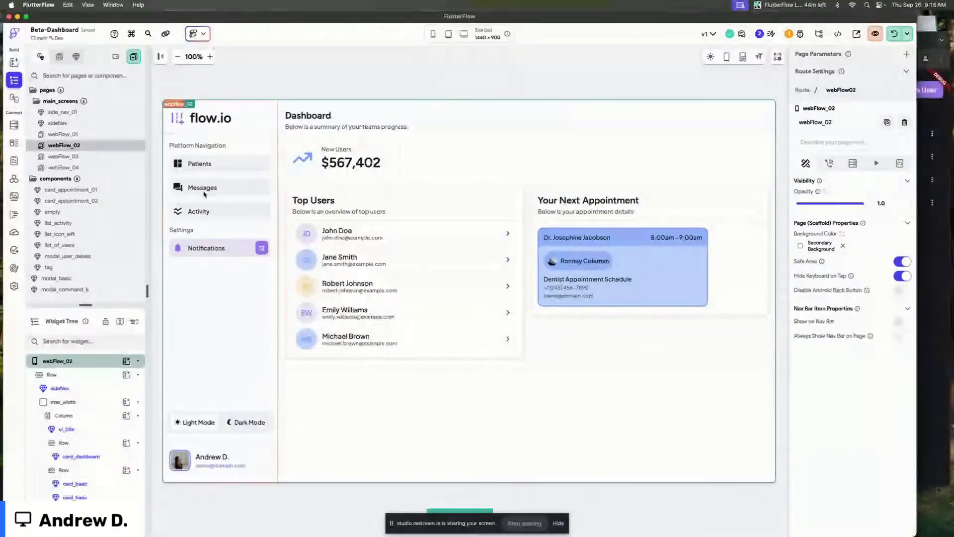
# Open webFlow_04 and convert its max_width container into a new component named page_dynamic.
pyautogui.click(85, 167)
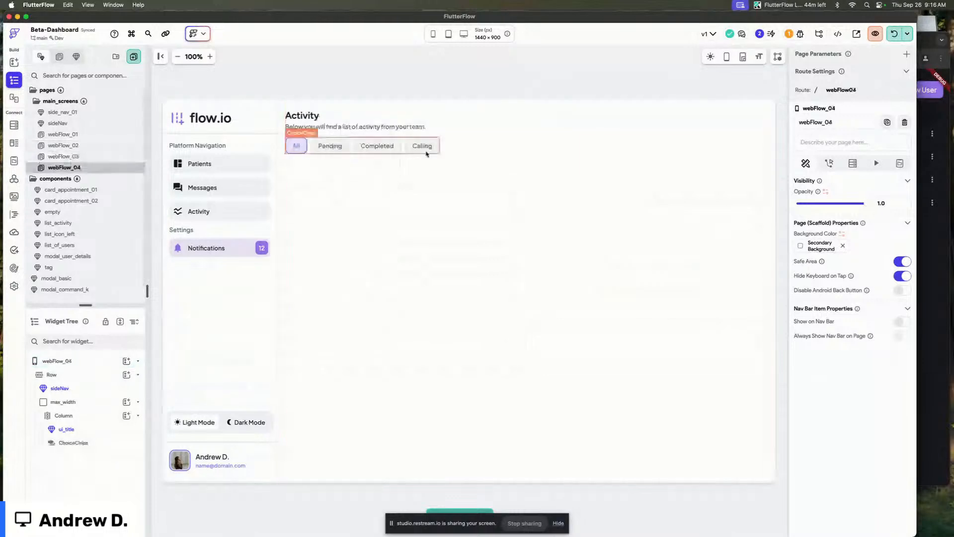
pyautogui.click(432, 131)
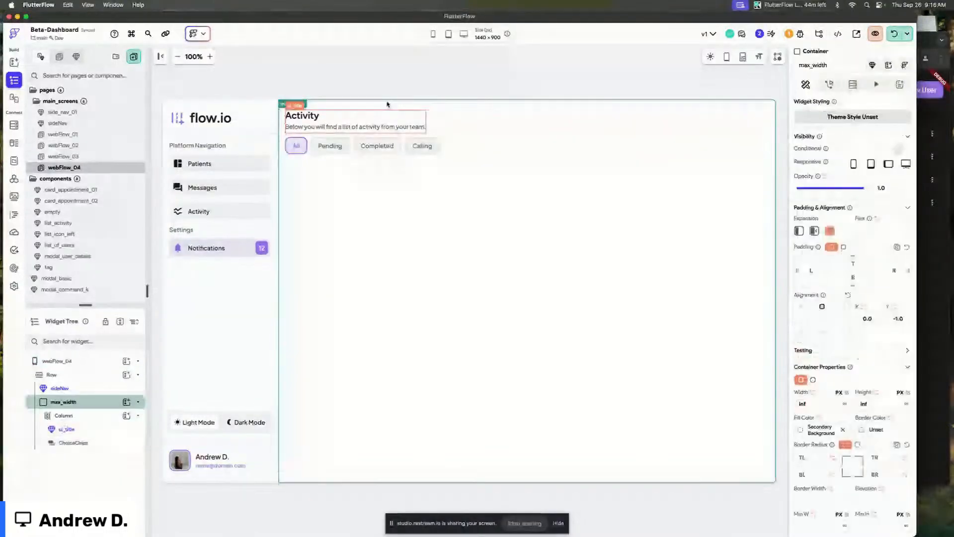
pyautogui.click(872, 65)
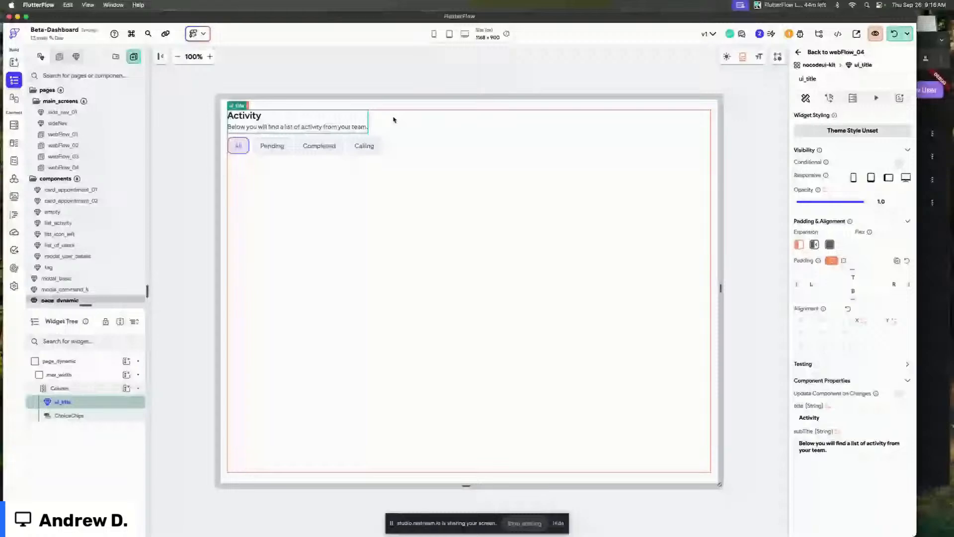
pyautogui.click(394, 119)
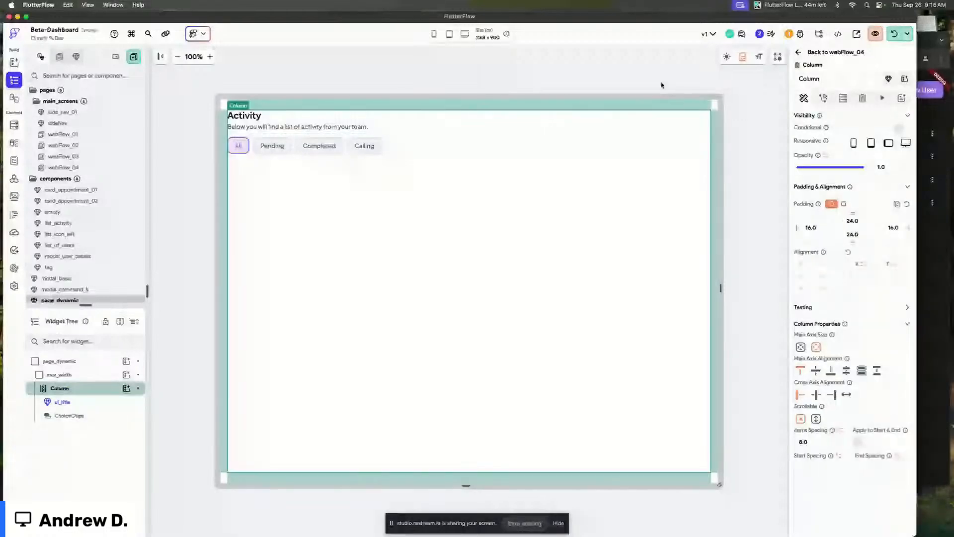
# Define a component parameter named section01 of type Widget Builder.
pyautogui.click(661, 85)
pyautogui.click(853, 114)
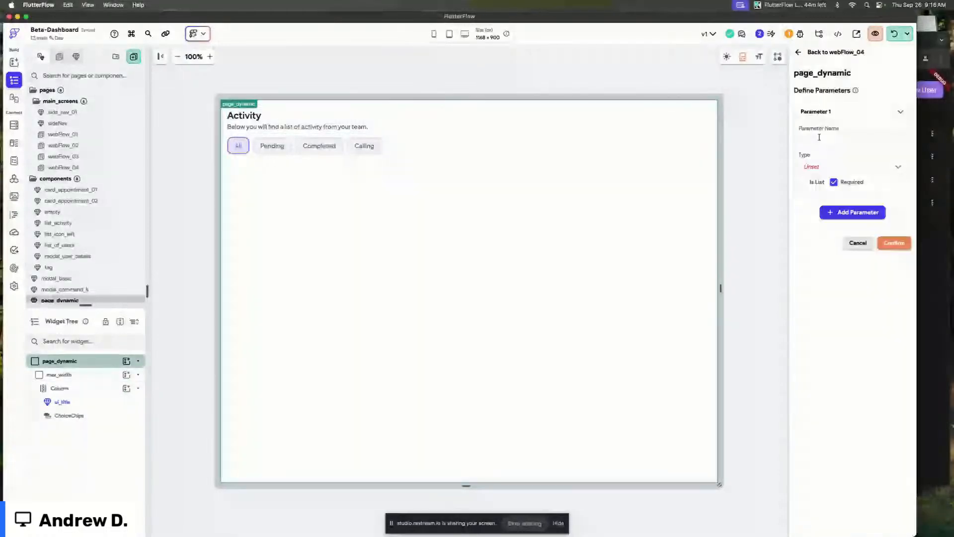
pyautogui.click(819, 137)
pyautogui.write('section01')
pyautogui.click(825, 167)
pyautogui.scroll(-5, 825, 199)
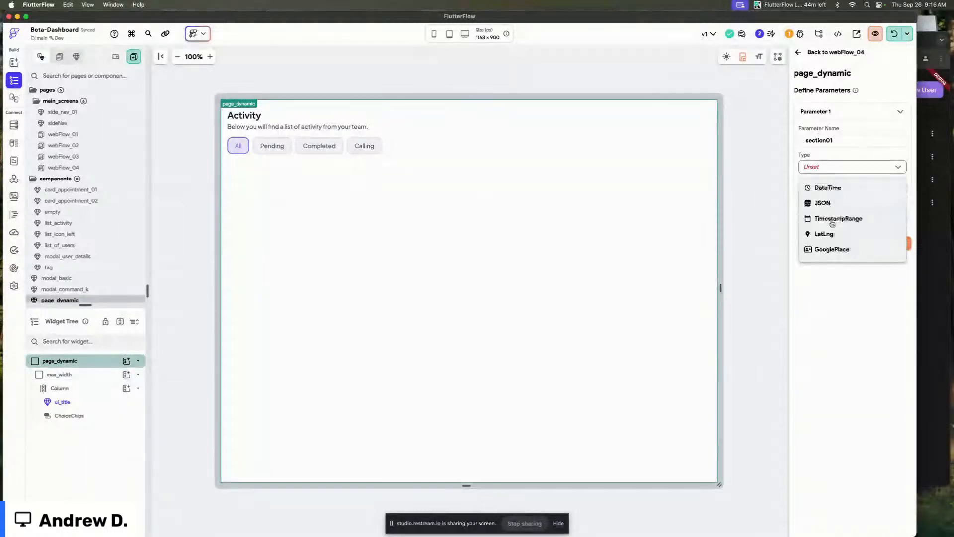
pyautogui.scroll(-3, 831, 224)
pyautogui.click(840, 251)
pyautogui.click(824, 112)
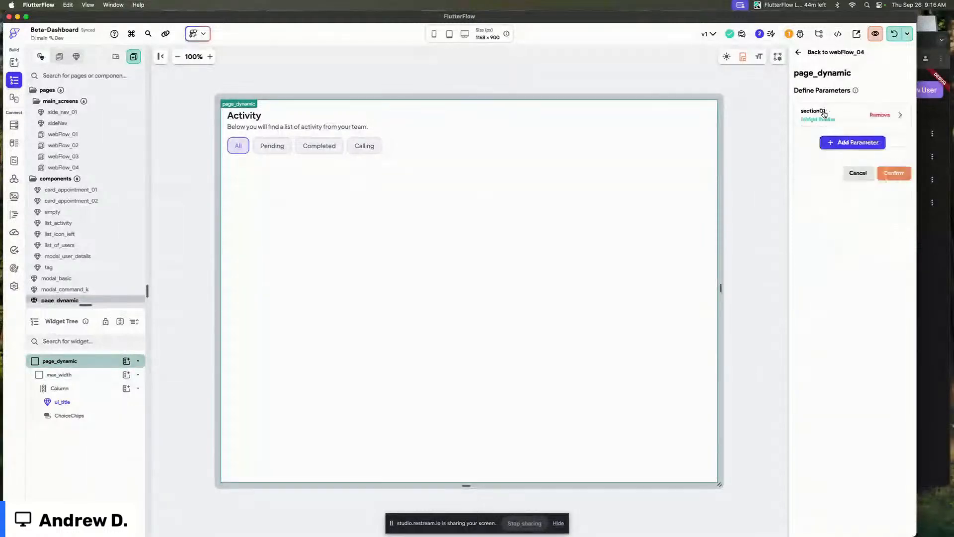
# Add Widget Builder parameters section02 and section03 and confirm the parameter definitions.
pyautogui.click(826, 143)
pyautogui.write('sectio')
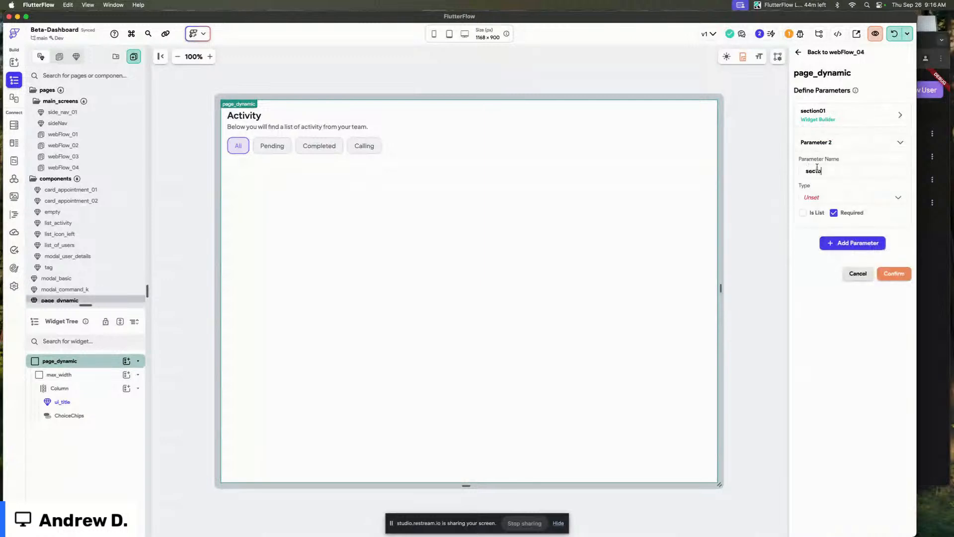
pyautogui.press('BackSpace')
pyautogui.write('ion-')
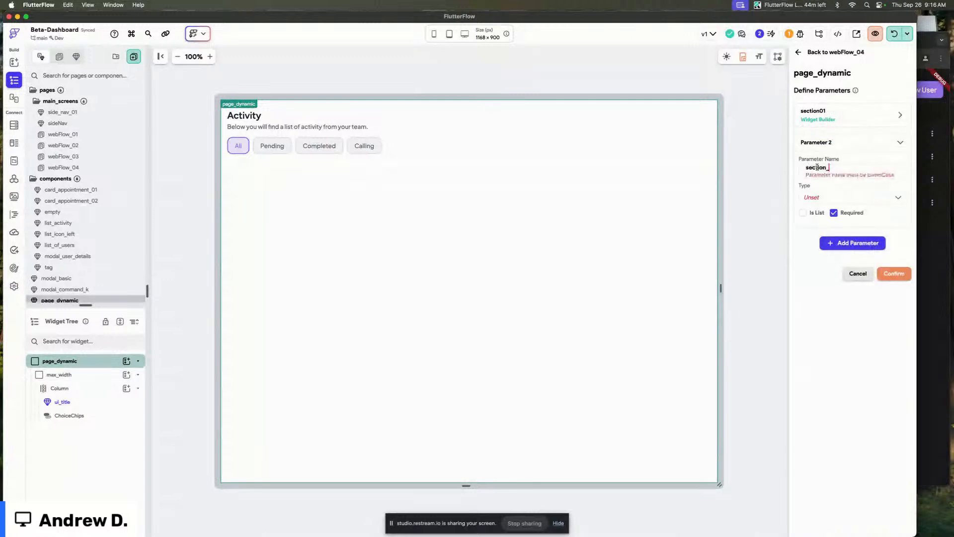
pyautogui.press('BackSpace')
pyautogui.press('BackSpace')
pyautogui.write('0')
pyautogui.press('BackSpace')
pyautogui.write('n02')
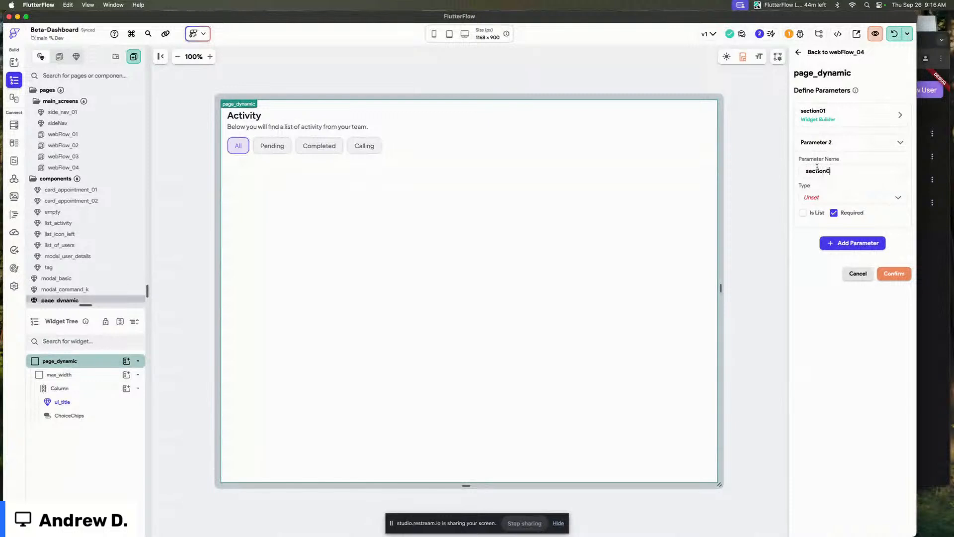
pyautogui.click(835, 199)
pyautogui.scroll(-5, 832, 269)
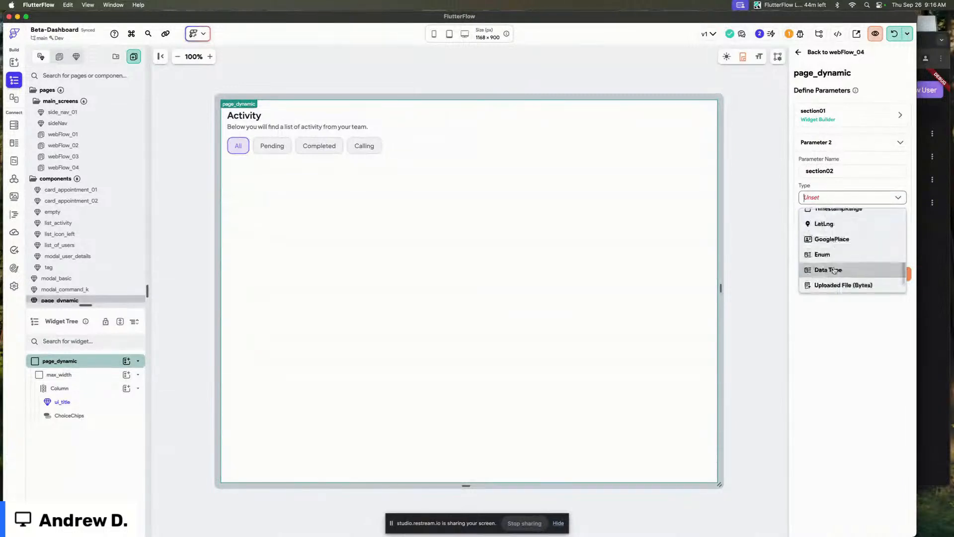
pyautogui.scroll(-3, 840, 283)
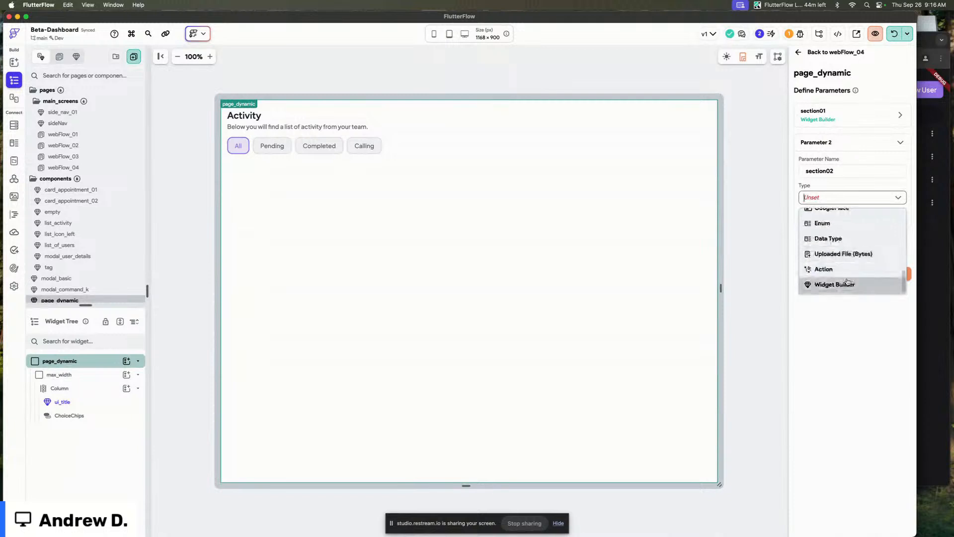
pyautogui.click(853, 285)
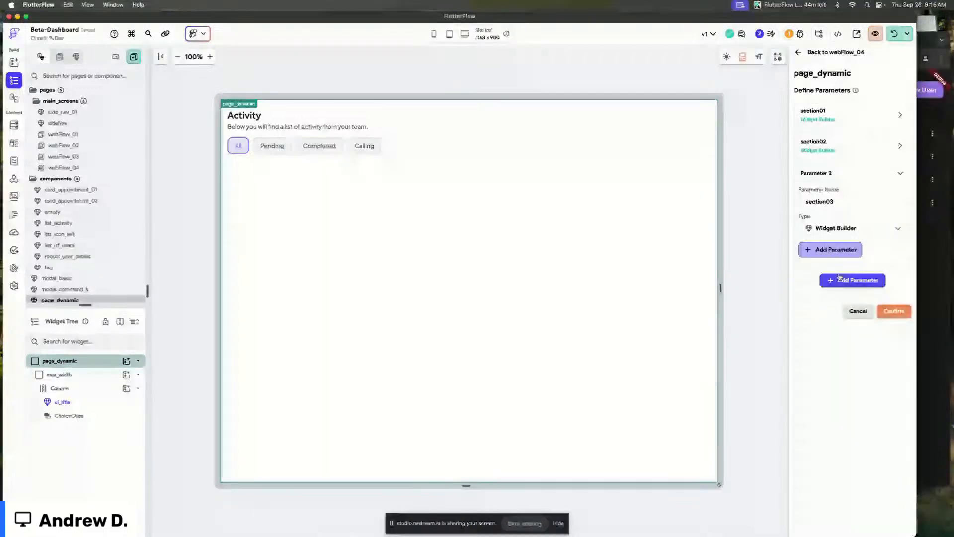
pyautogui.click(840, 279)
pyautogui.click(894, 233)
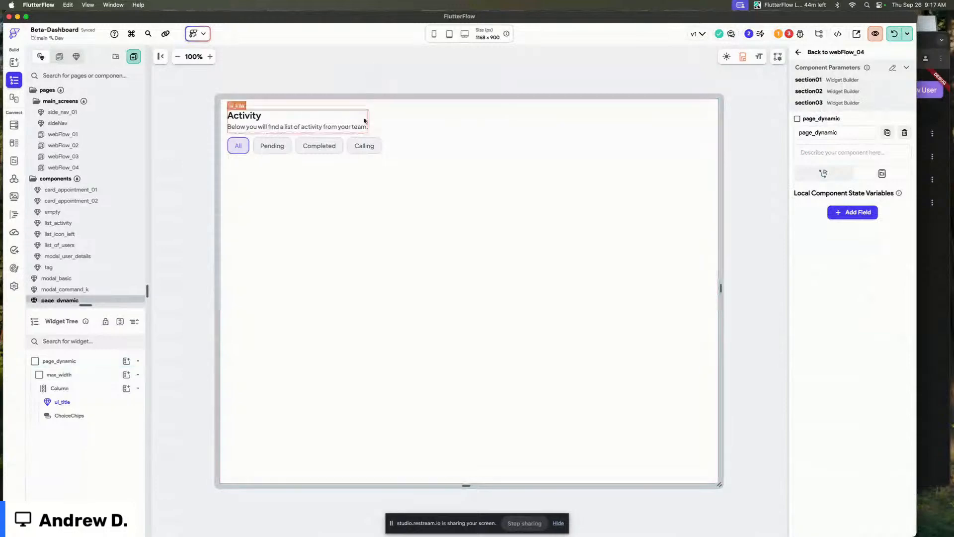
# Wrap the ui_title component in a Row inside the page_dynamic column.
pyautogui.click(387, 119)
pyautogui.click(344, 128)
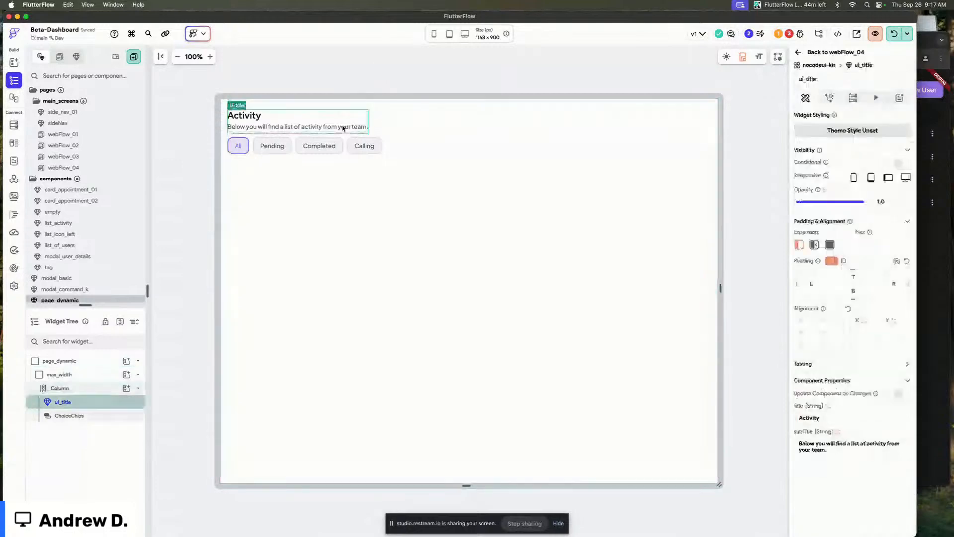
pyautogui.press('super+b')
pyautogui.click(526, 212)
pyautogui.click(291, 124)
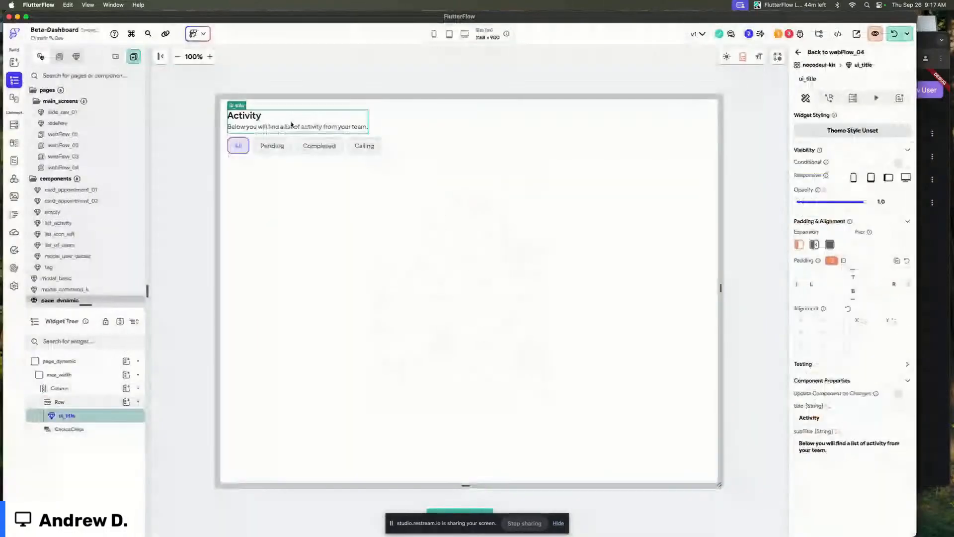
# Delete the ChoiceChips below the title.
pyautogui.click(349, 147)
pyautogui.press('BackSpace')
pyautogui.click(300, 120)
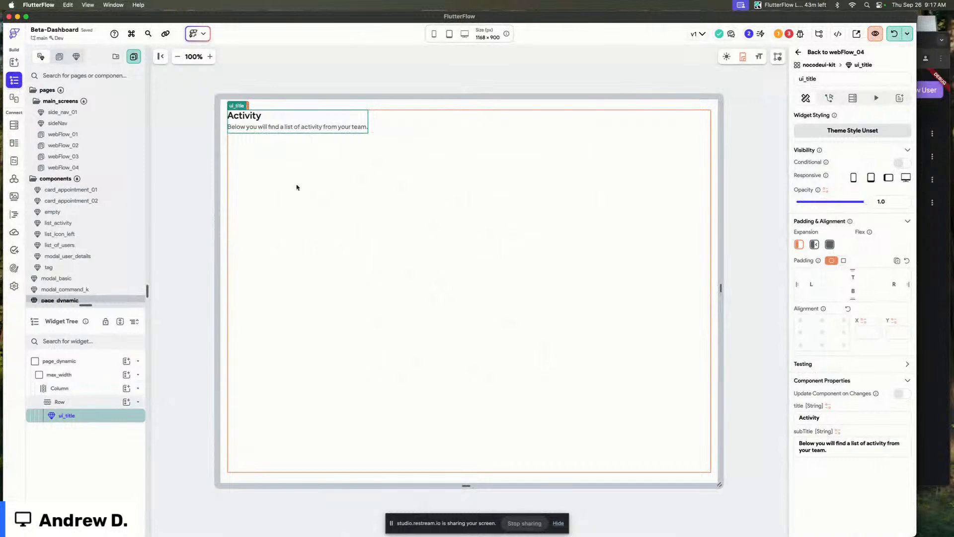
# Create a new component named section_preview through the command palette.
pyautogui.click(440, 83)
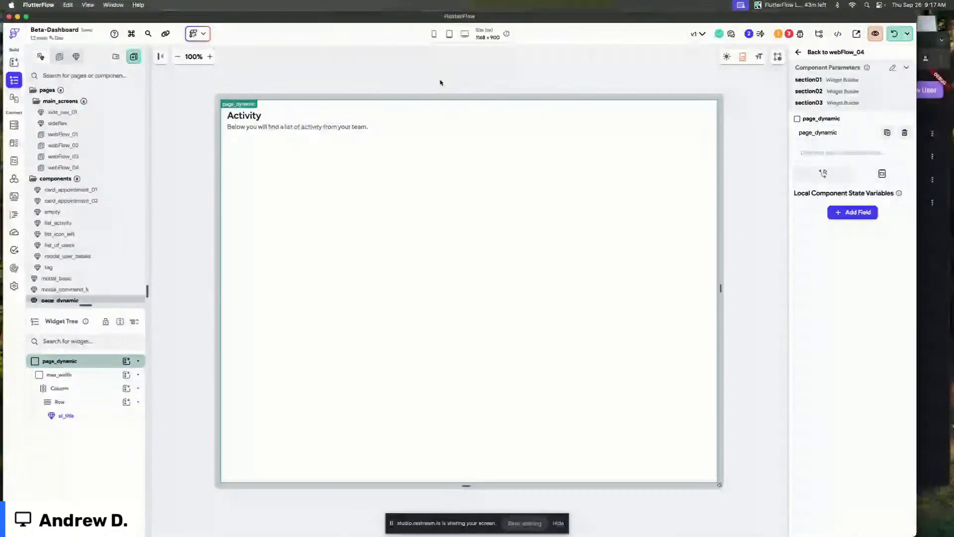
pyautogui.scroll(-2, 95, 285)
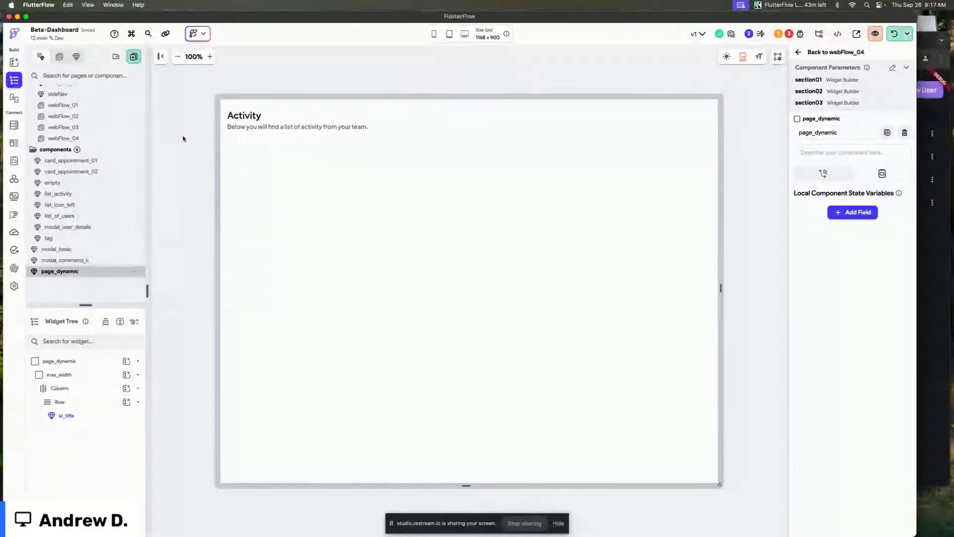
pyautogui.press('super+k')
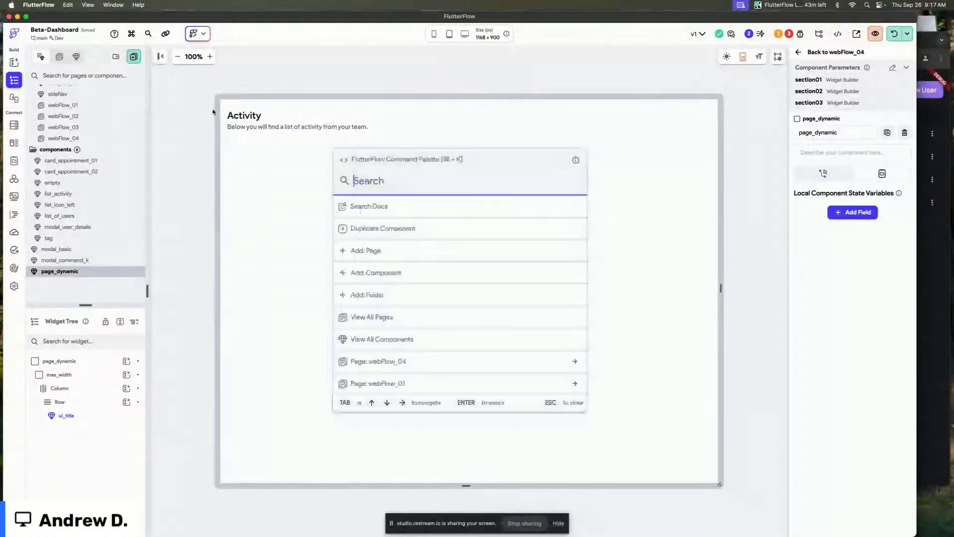
pyautogui.write('add')
pyautogui.press('Down')
pyautogui.press('Return')
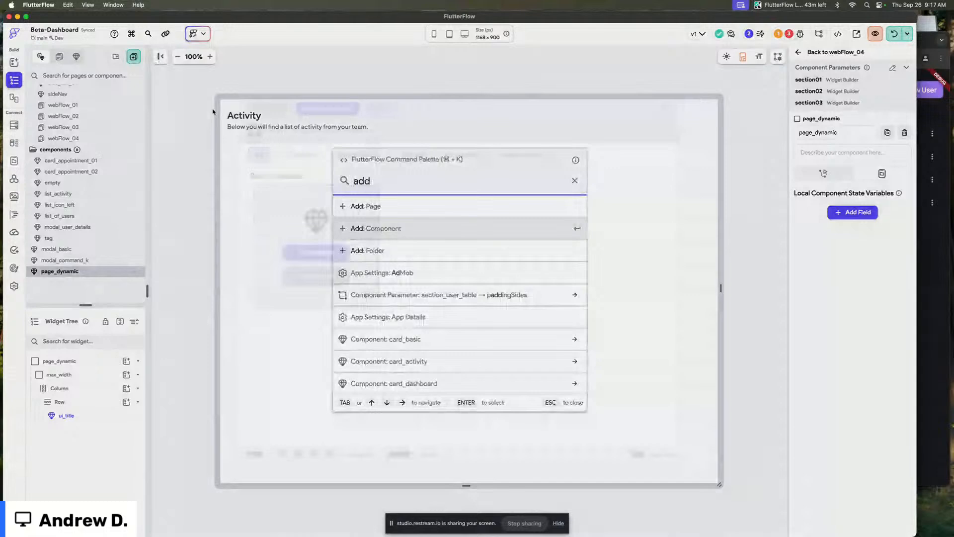
pyautogui.press('Return')
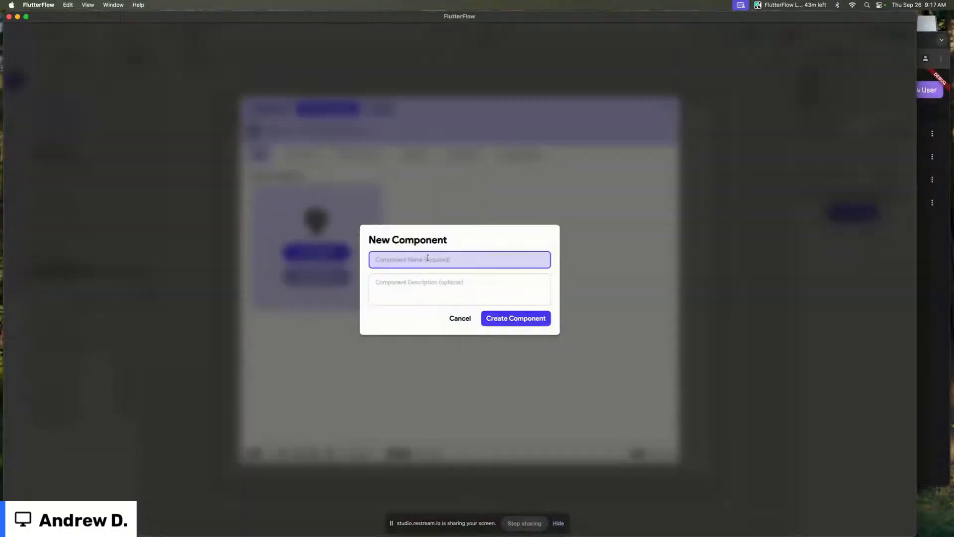
pyautogui.write('section_preview')
pyautogui.click(516, 319)
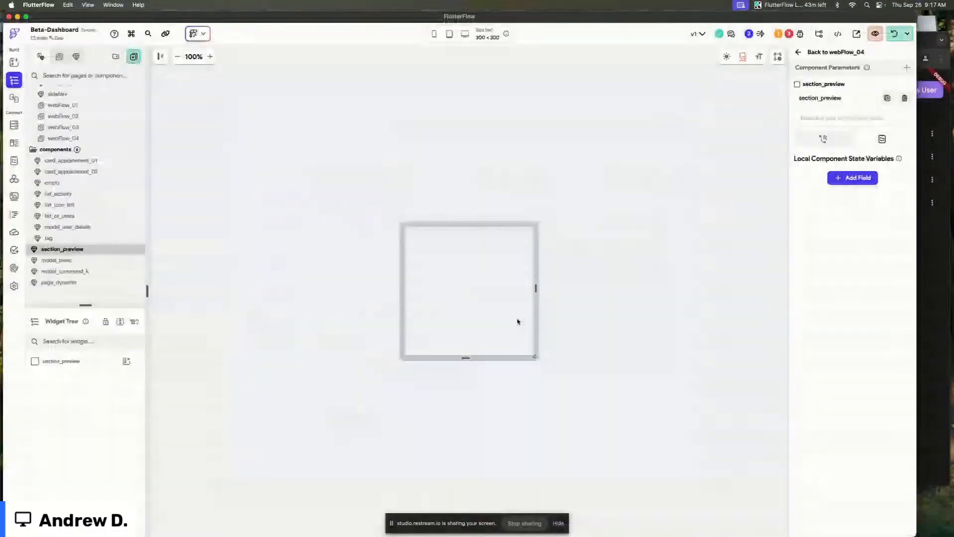
# Add a Container to section_preview with height 100 and infinite width.
pyautogui.click(558, 367)
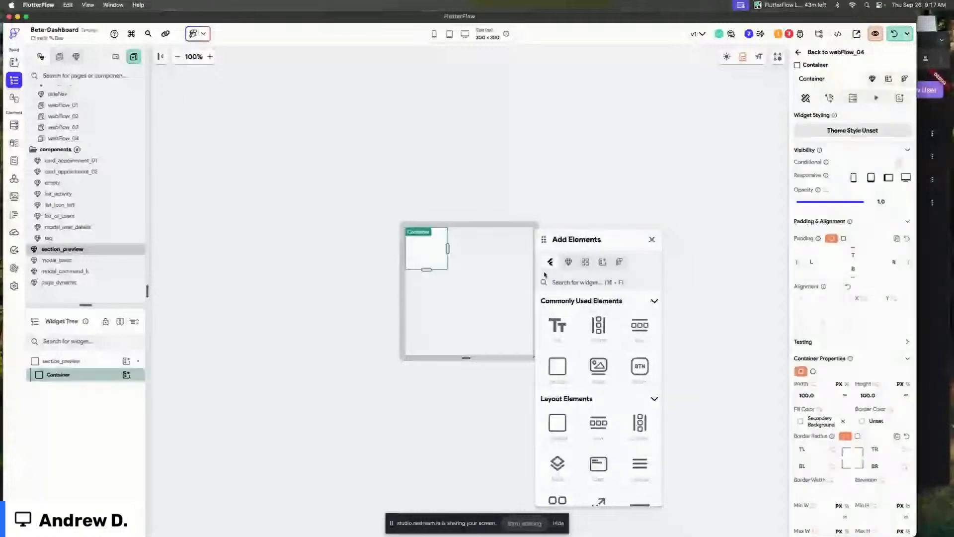
pyautogui.moveTo(544, 240); pyautogui.dragTo(605, 226)
pyautogui.click(416, 276)
pyautogui.click(413, 266)
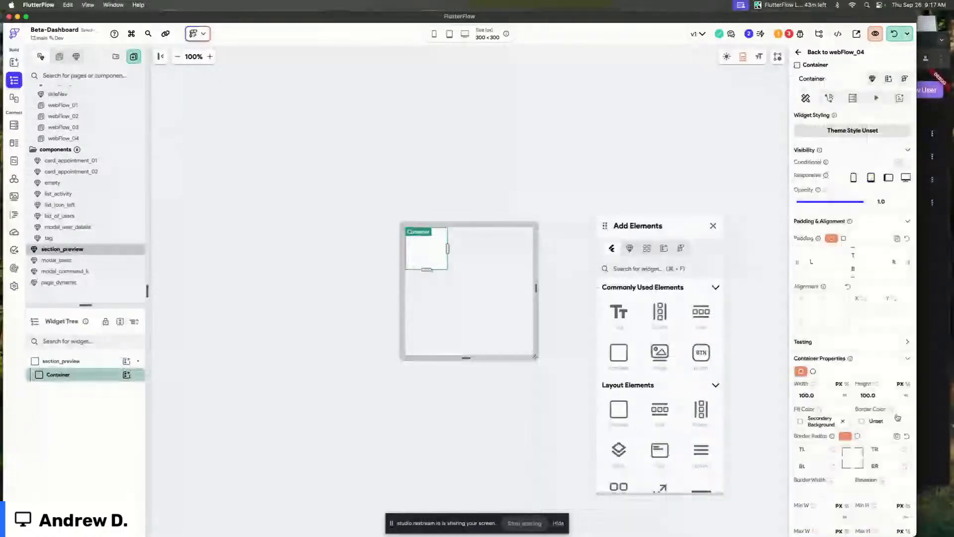
pyautogui.click(874, 395)
pyautogui.write('1120')
pyautogui.press('super+a')
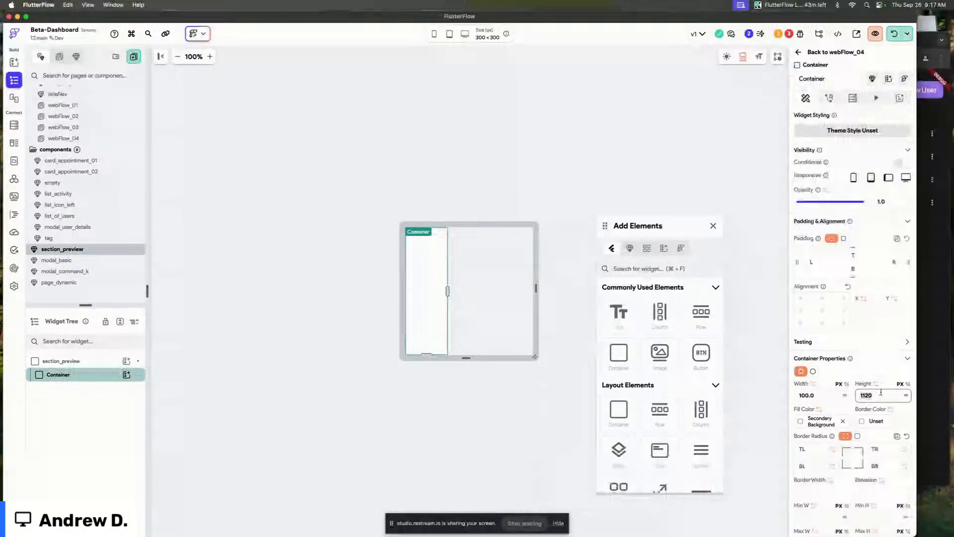
pyautogui.write('100')
pyautogui.click(845, 395)
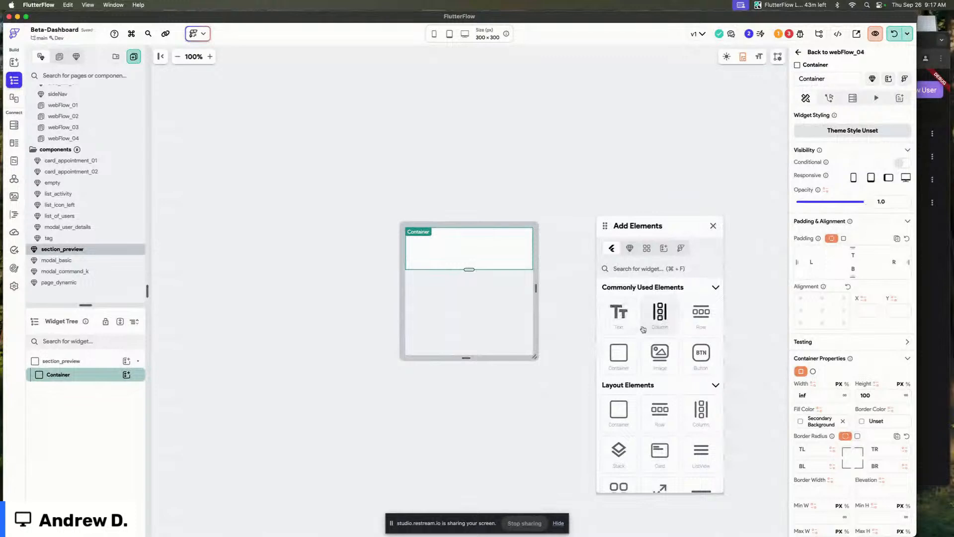
# Place a centered Text inside the container reading Preview.
pyautogui.moveTo(621, 318); pyautogui.dragTo(482, 244)
pyautogui.click(822, 341)
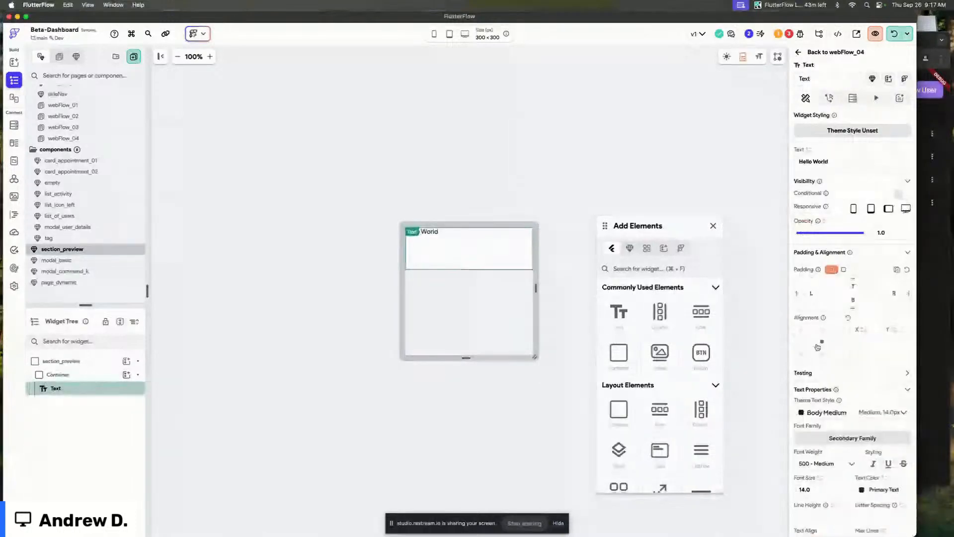
pyautogui.click(831, 158)
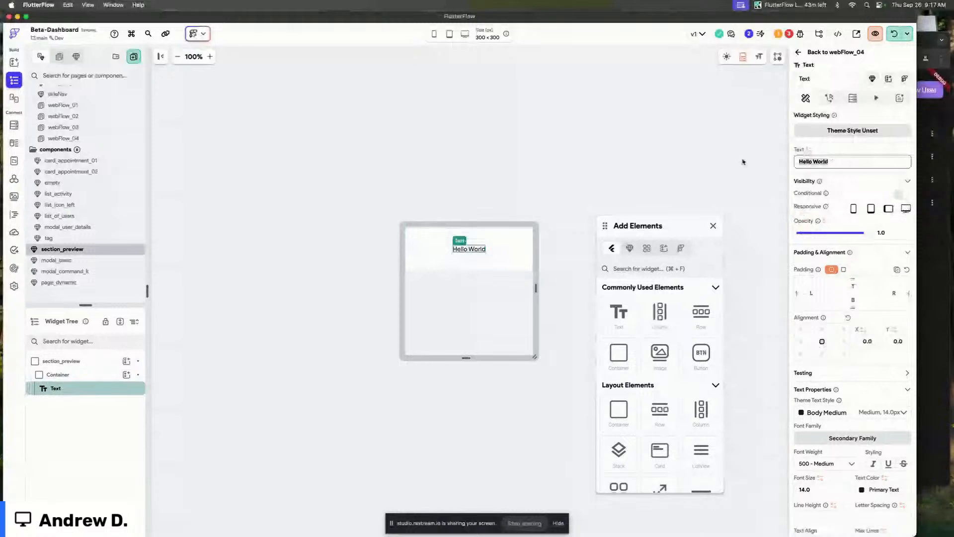
pyautogui.write('Preview')
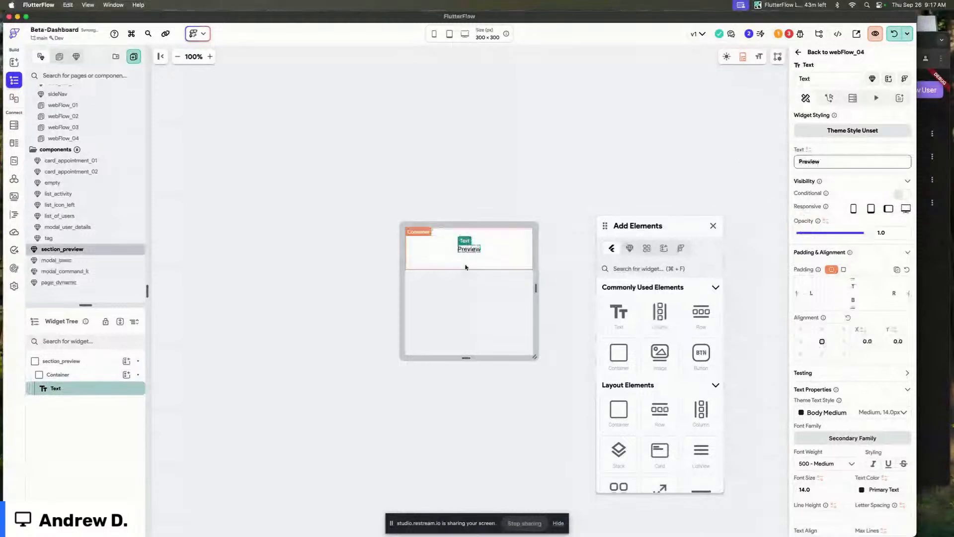
# Set the container's maximum width to 1000.
pyautogui.click(468, 264)
pyautogui.scroll(-3, 815, 348)
pyautogui.click(814, 314)
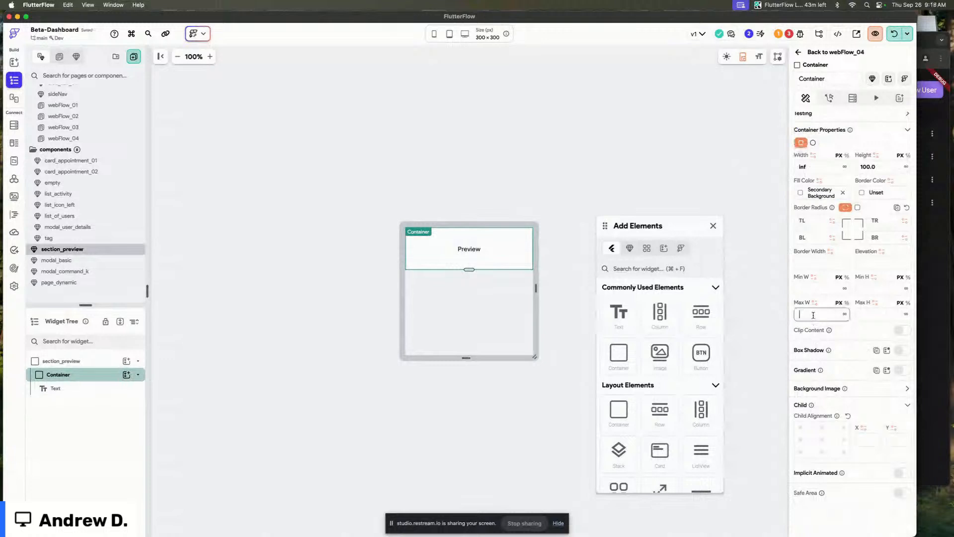
pyautogui.write('1000')
# Apply the Headline Small theme text style to the Preview text.
pyautogui.click(469, 249)
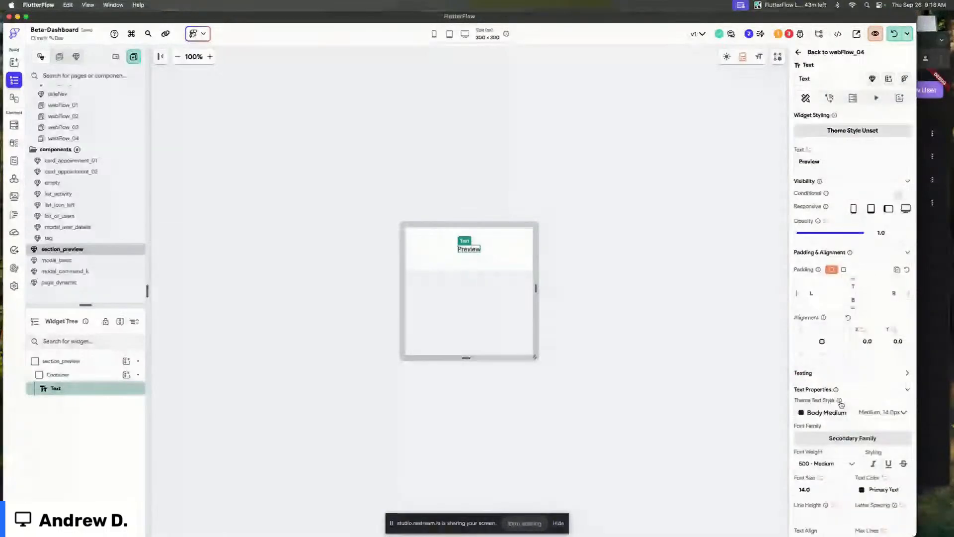
pyautogui.click(840, 411)
pyautogui.click(833, 263)
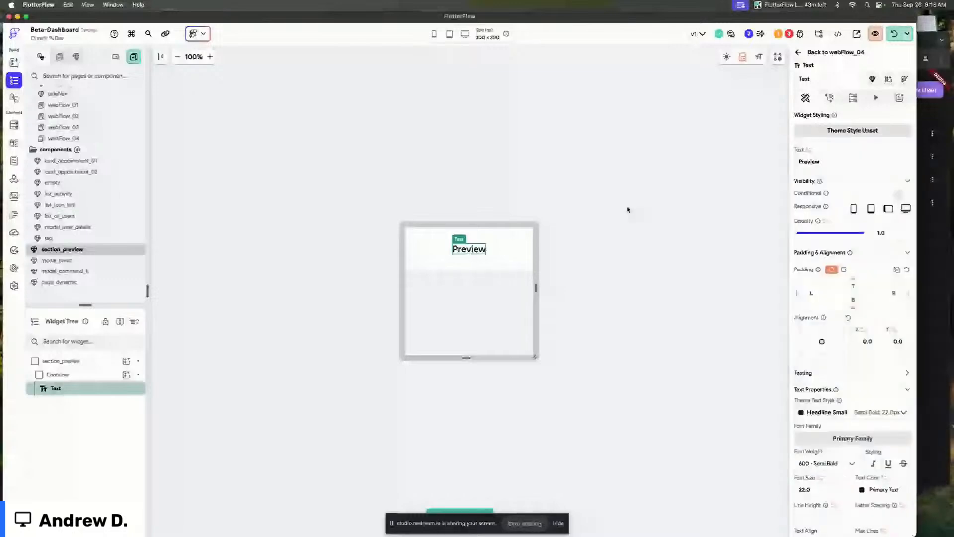
# Return to page_dynamic and place the section01 and section02 widget builders into the title's row.
pyautogui.click(185, 274)
pyautogui.click(90, 271)
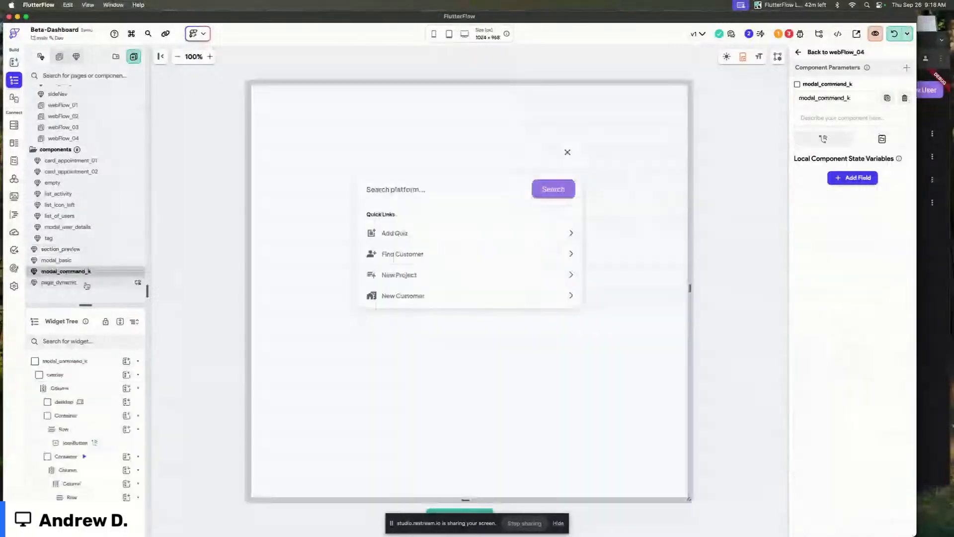
pyautogui.click(87, 283)
pyautogui.click(432, 110)
pyautogui.click(432, 111)
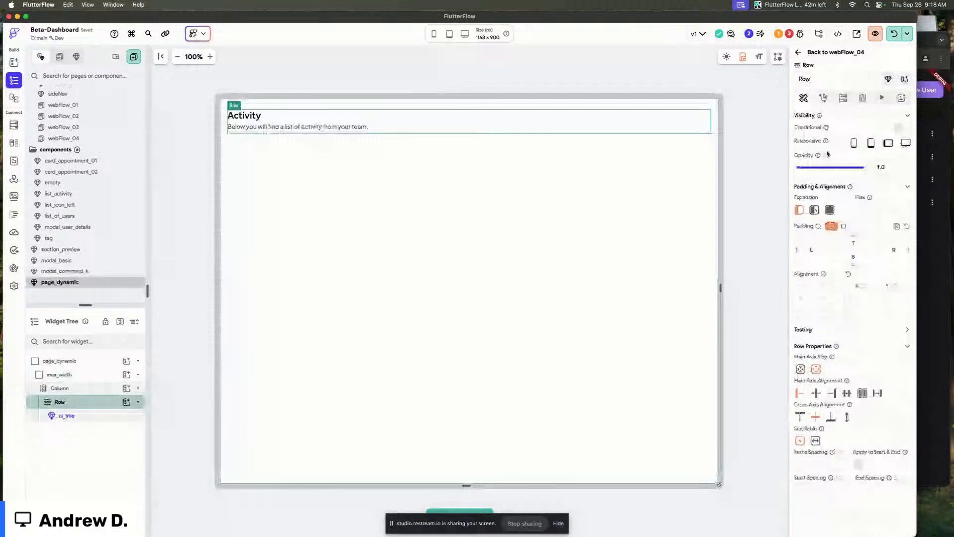
pyautogui.click(773, 131)
pyautogui.click(751, 134)
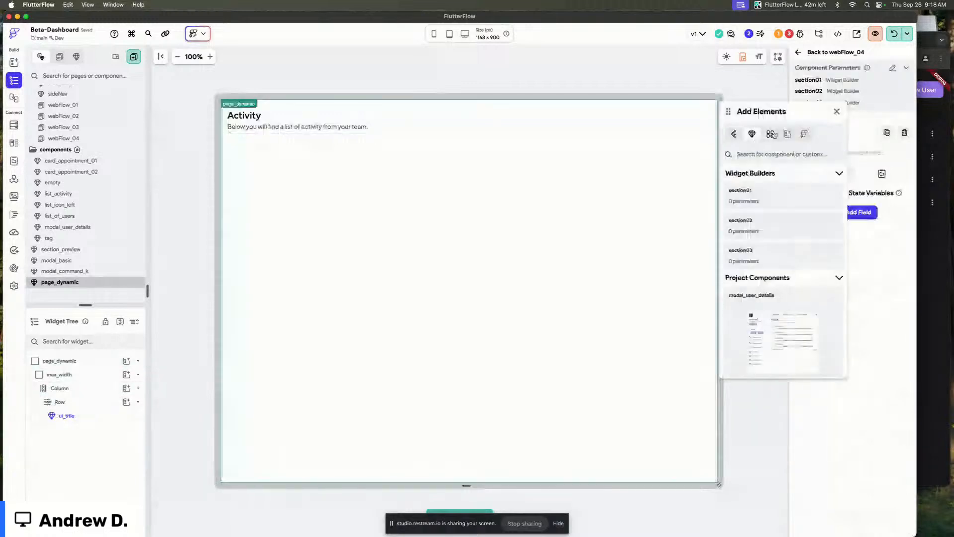
pyautogui.moveTo(746, 196); pyautogui.dragTo(415, 112)
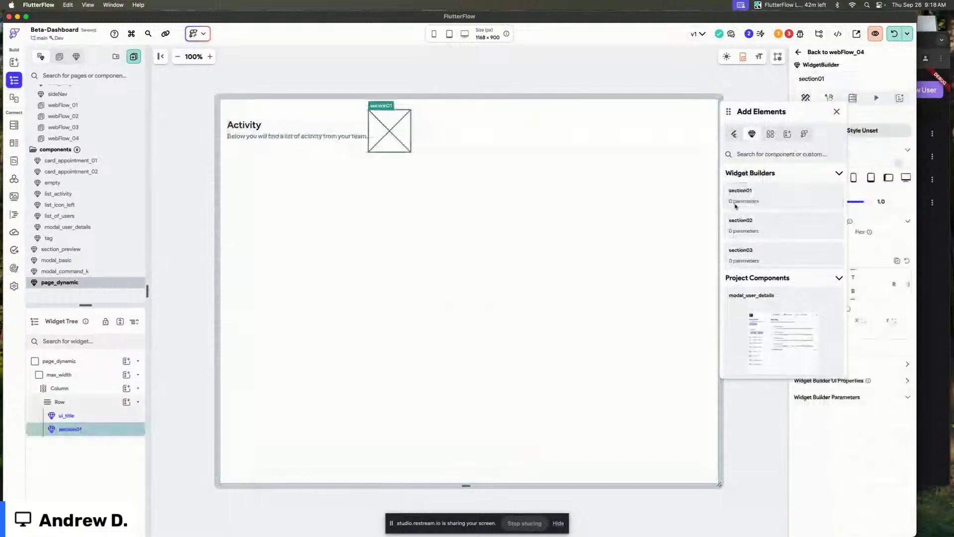
pyautogui.moveTo(740, 224); pyautogui.dragTo(672, 130)
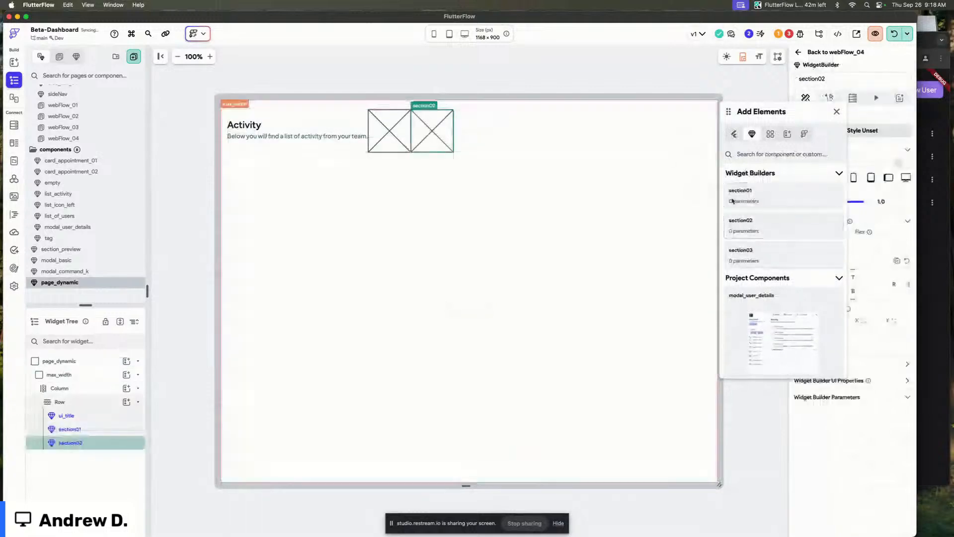
pyautogui.click(837, 112)
# Delete ui_title from the row and make section02 flexible.
pyautogui.click(315, 131)
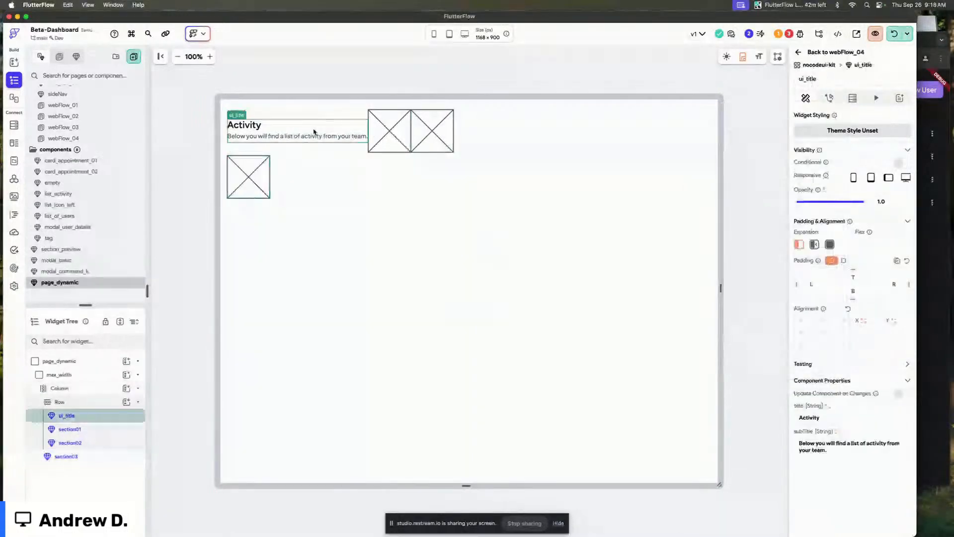
pyautogui.press('BackSpace')
pyautogui.click(299, 132)
pyautogui.click(830, 244)
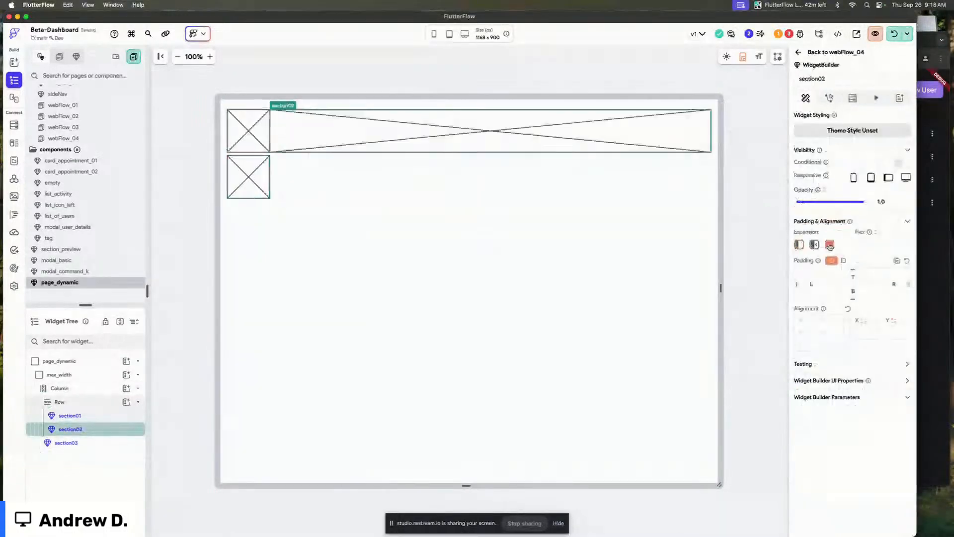
# Make section01 flexible with flex 7 and set section02's flex to 4.
pyautogui.click(257, 138)
pyautogui.click(830, 244)
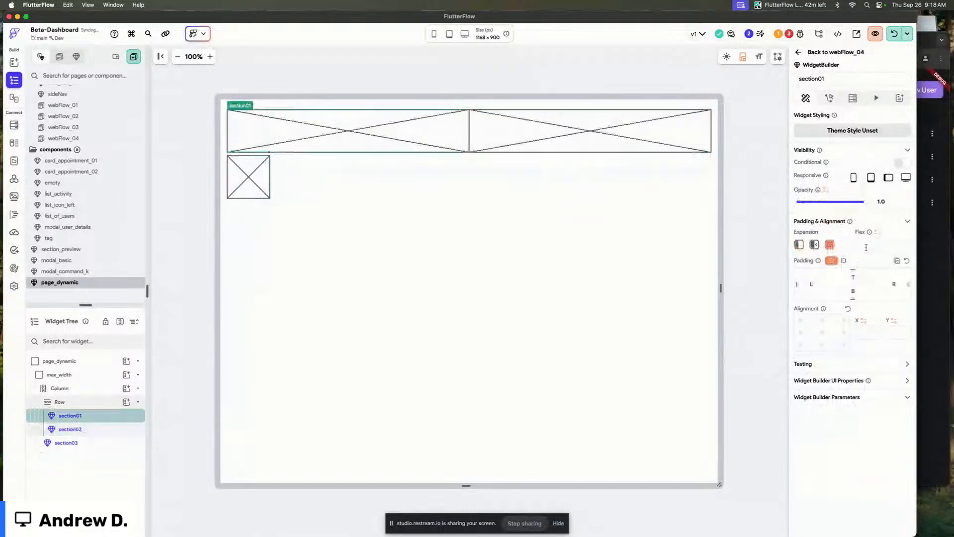
pyautogui.write('7')
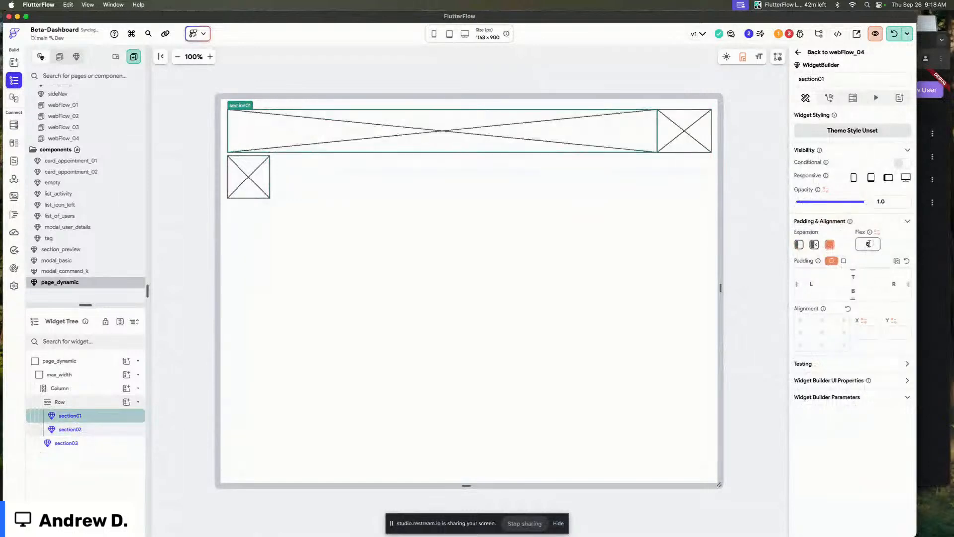
pyautogui.click(680, 143)
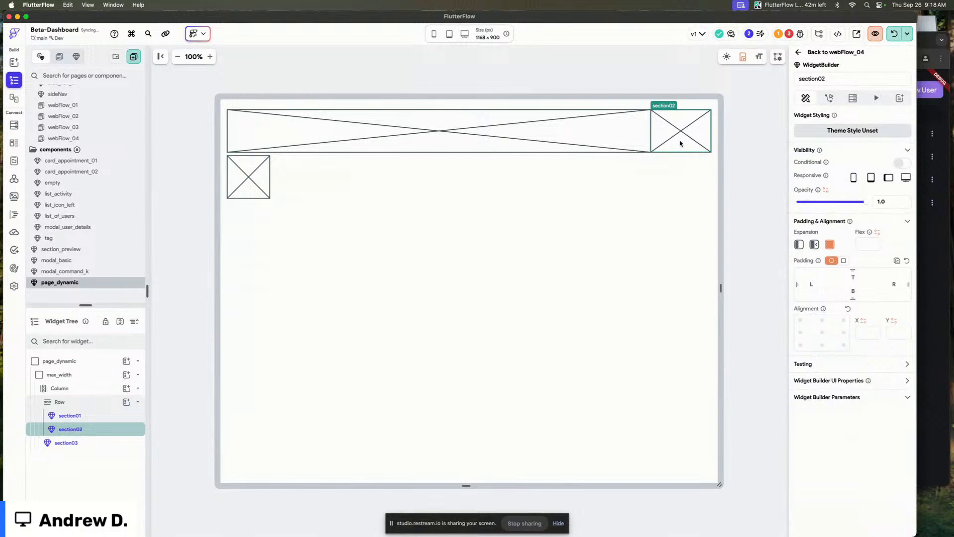
pyautogui.click(868, 244)
pyautogui.write('4')
# Set the row's item spacing to 16.
pyautogui.click(909, 380)
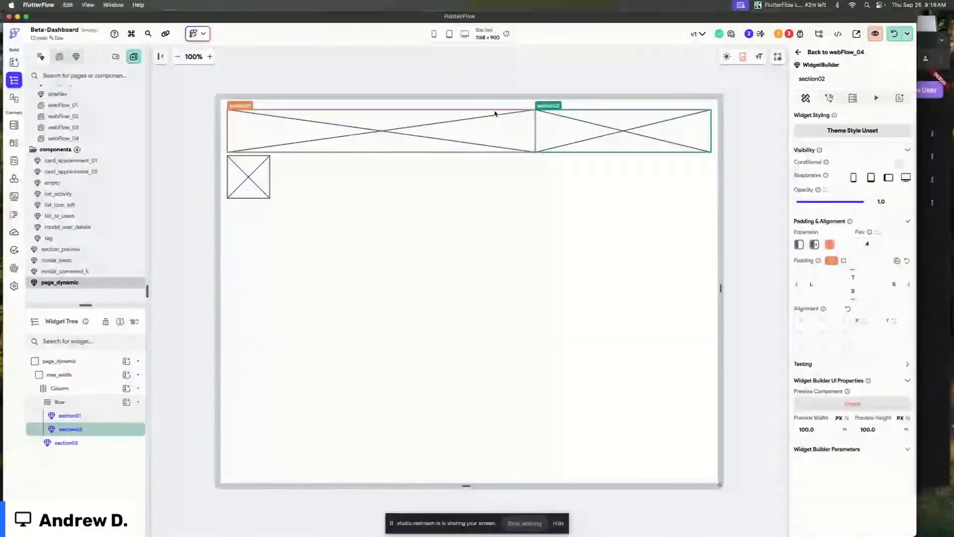
pyautogui.click(240, 121)
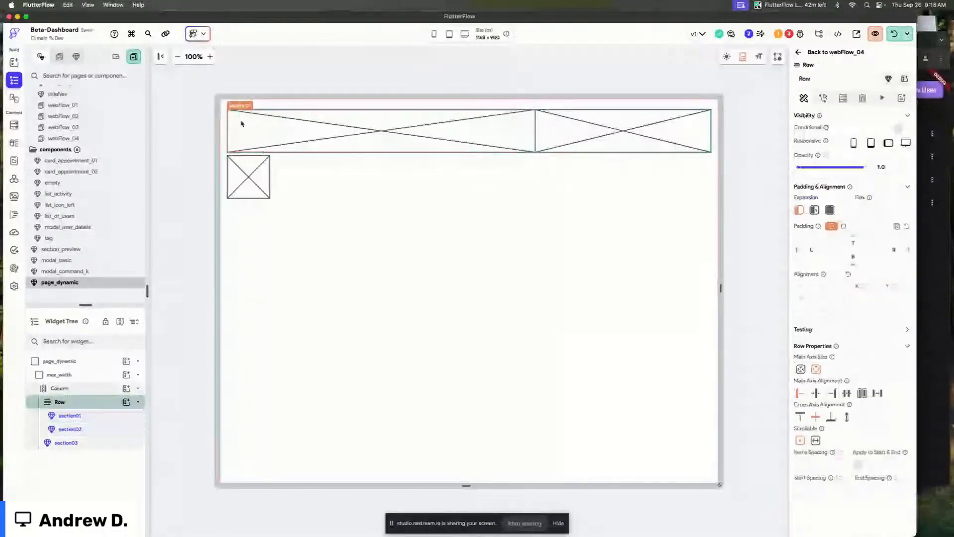
pyautogui.click(831, 466)
pyautogui.write('16')
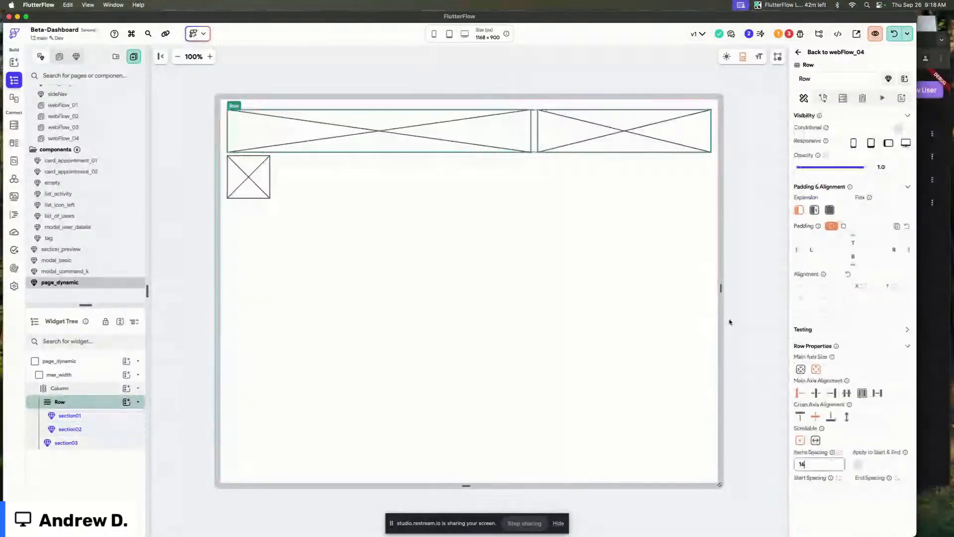
pyautogui.click(532, 138)
pyautogui.click(530, 138)
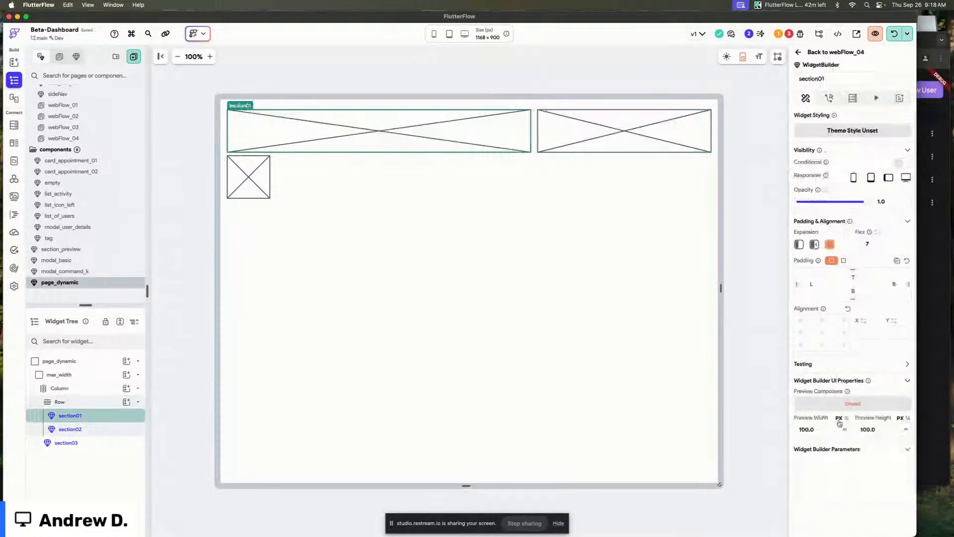
pyautogui.click(848, 403)
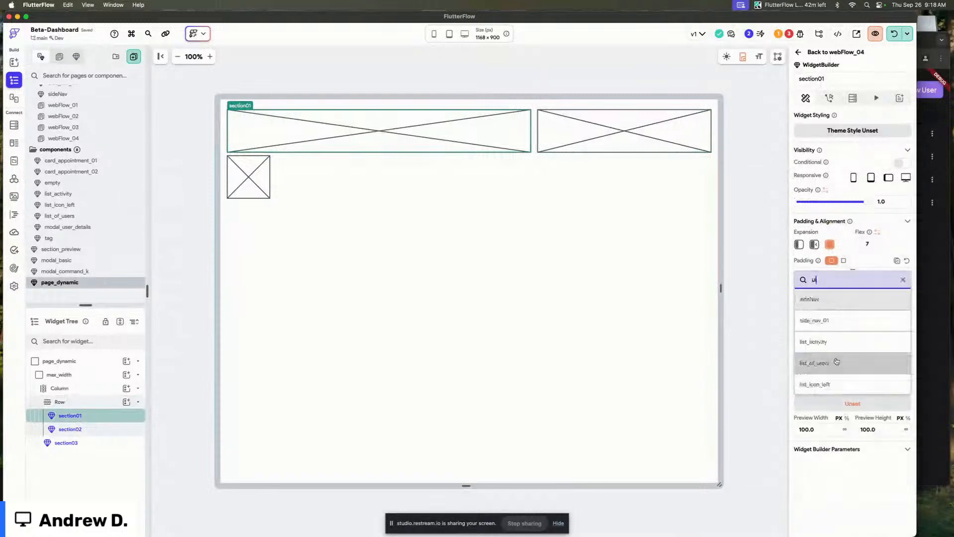
pyautogui.write('li')
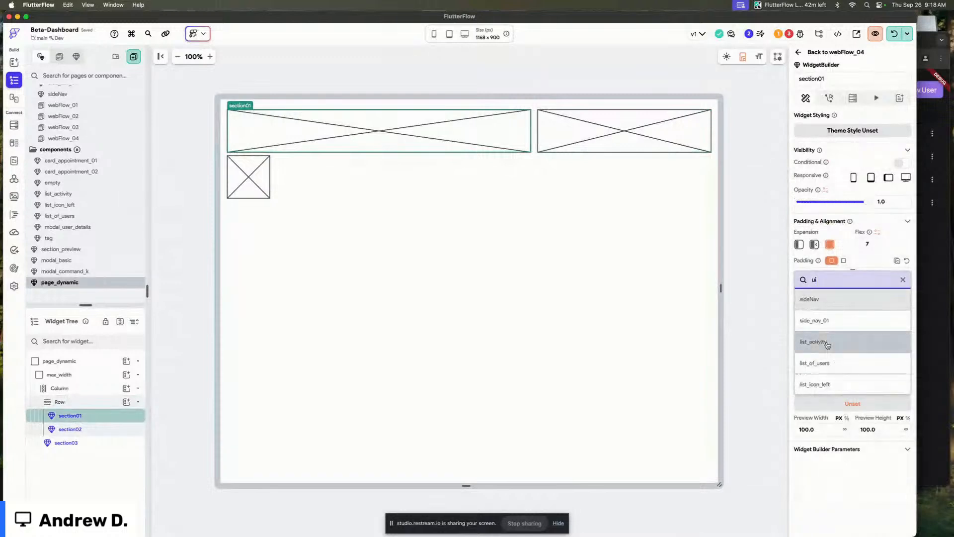
pyautogui.click(903, 280)
pyautogui.click(746, 286)
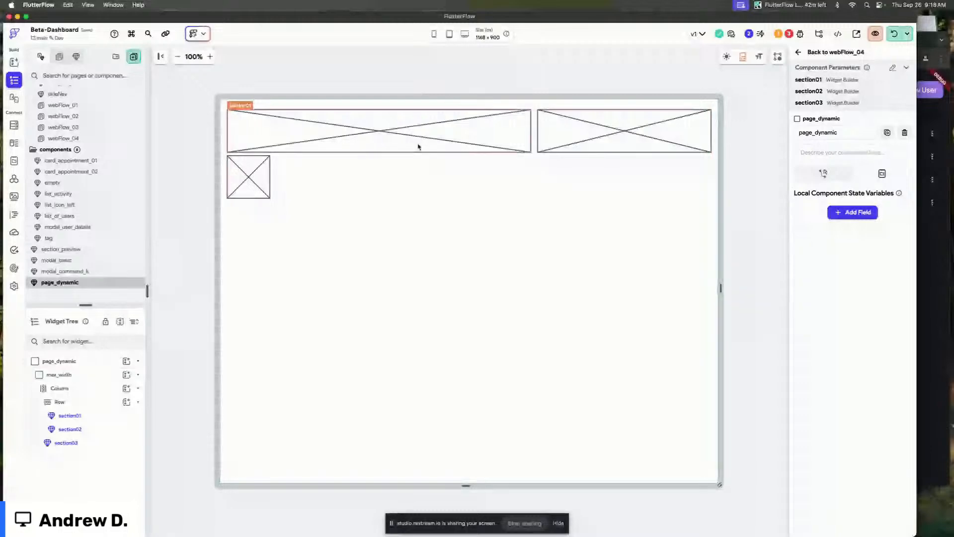
# Review the list_activity component and the webFlow_02 page layout before returning to page_dynamic.
pyautogui.click(323, 79)
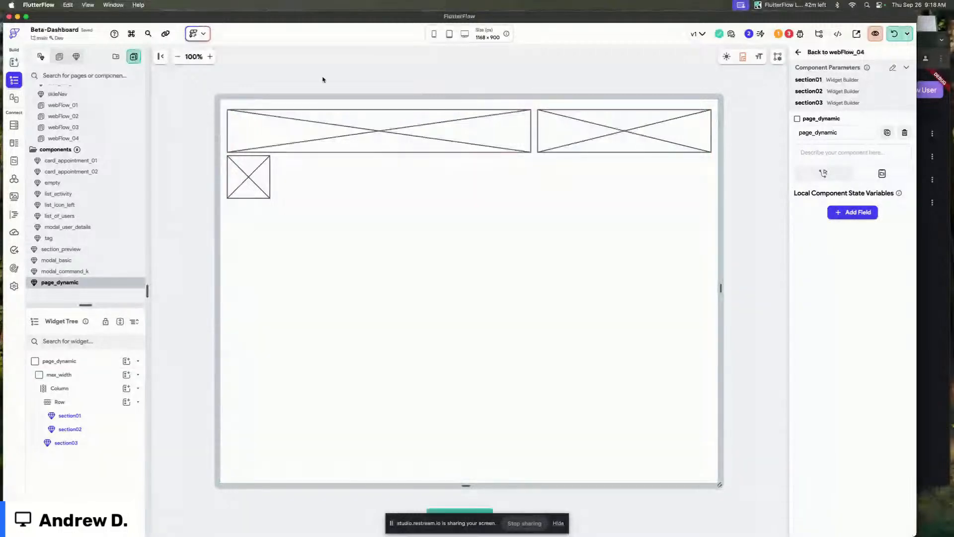
pyautogui.click(76, 187)
pyautogui.click(74, 193)
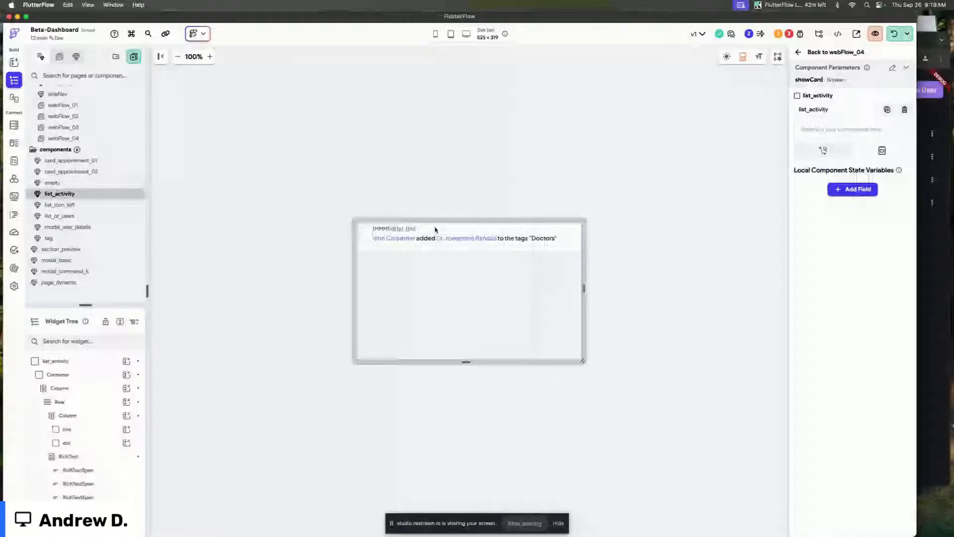
pyautogui.moveTo(87, 148); pyautogui.dragTo(86, 110)
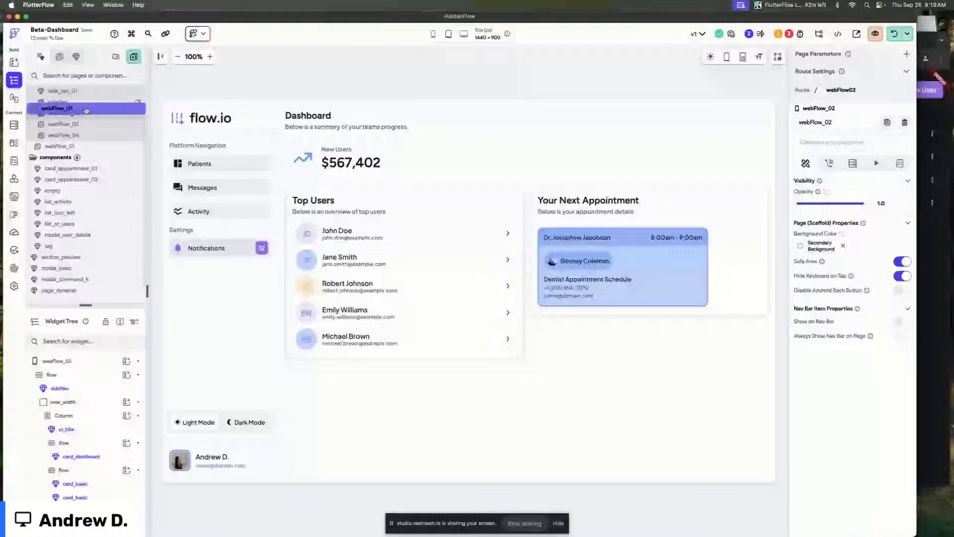
pyautogui.moveTo(86, 110); pyautogui.dragTo(86, 111)
pyautogui.click(359, 122)
pyautogui.click(511, 74)
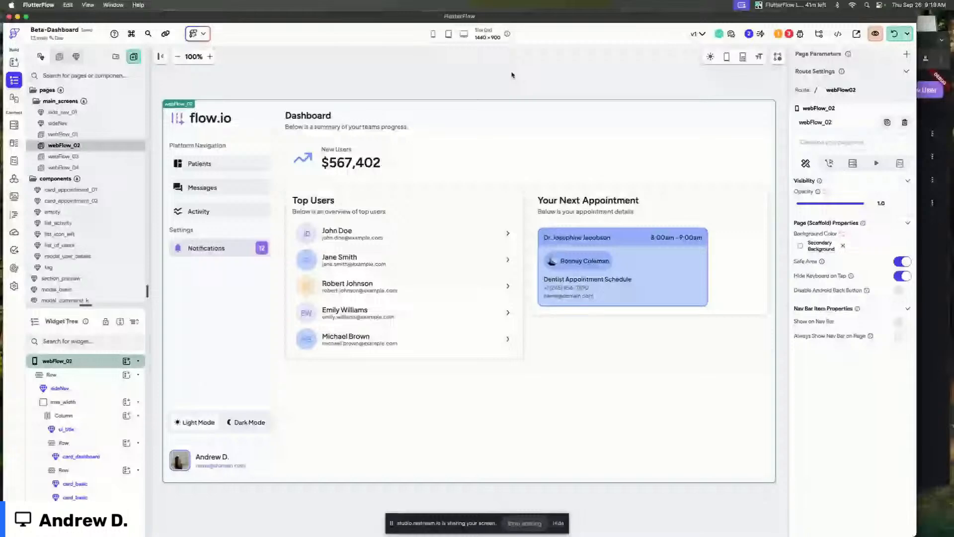
pyautogui.scroll(-2, 96, 276)
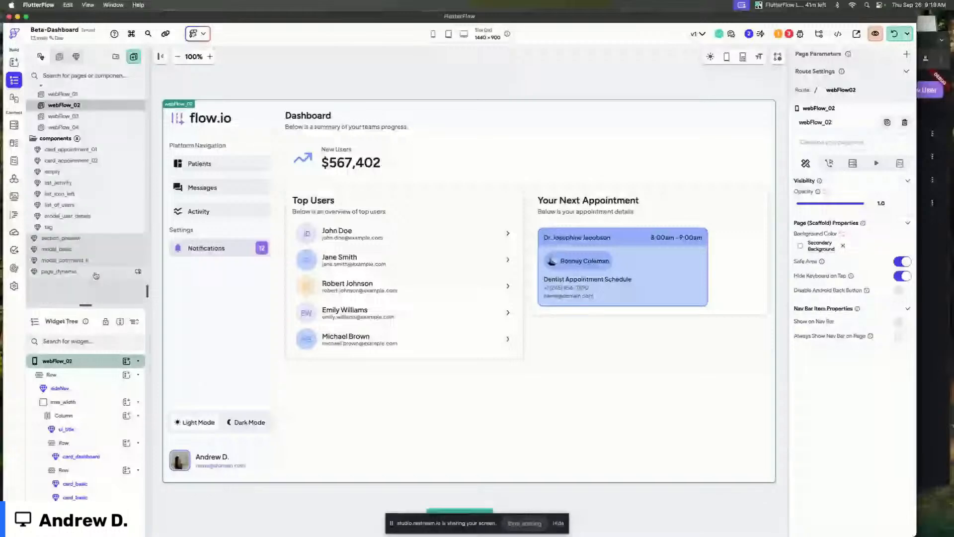
pyautogui.click(96, 271)
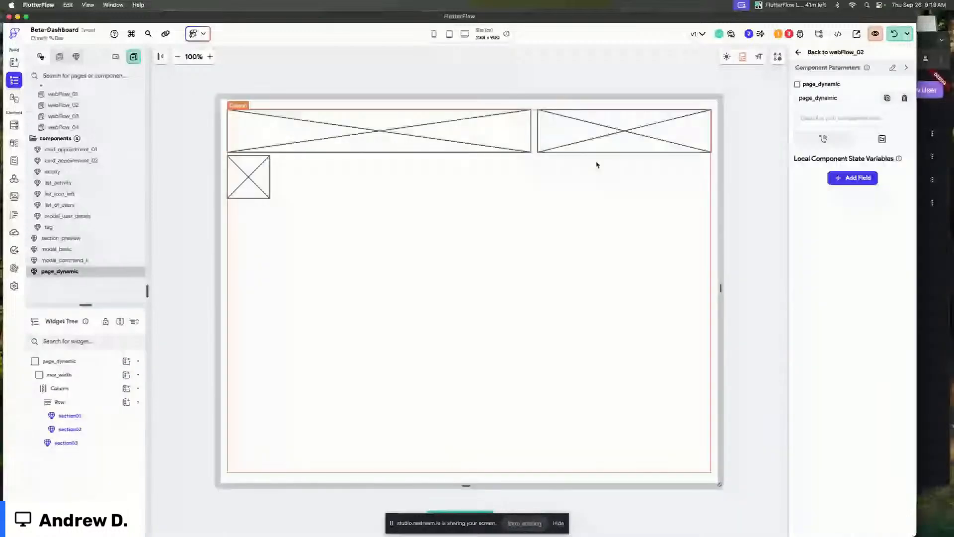
# Set section_preview as the preview component for the section01, section02 and section03 widget builders.
pyautogui.click(264, 194)
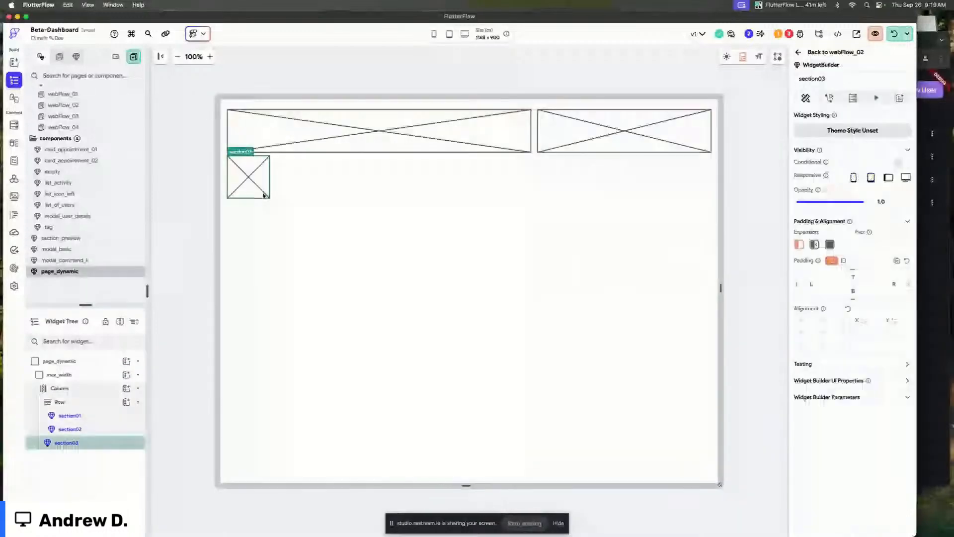
pyautogui.click(830, 245)
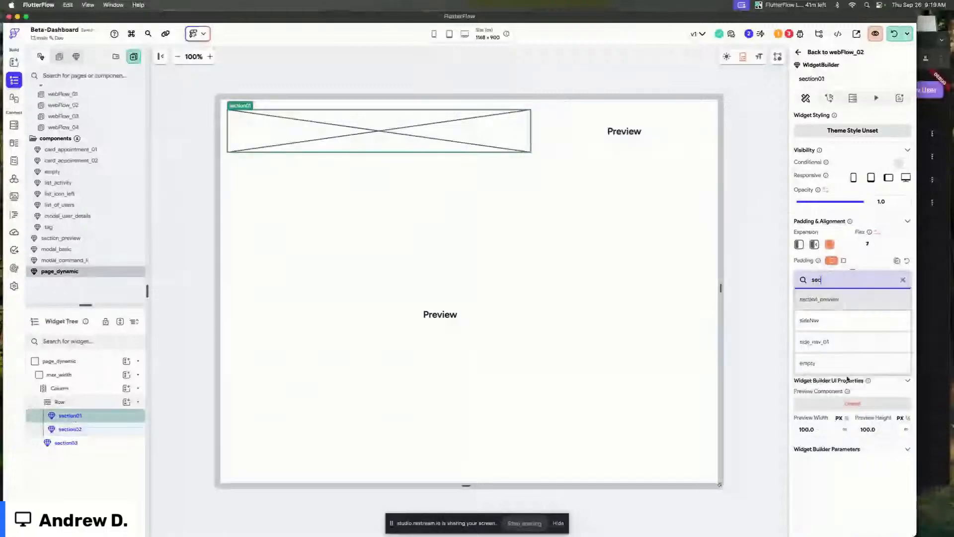
pyautogui.click(821, 300)
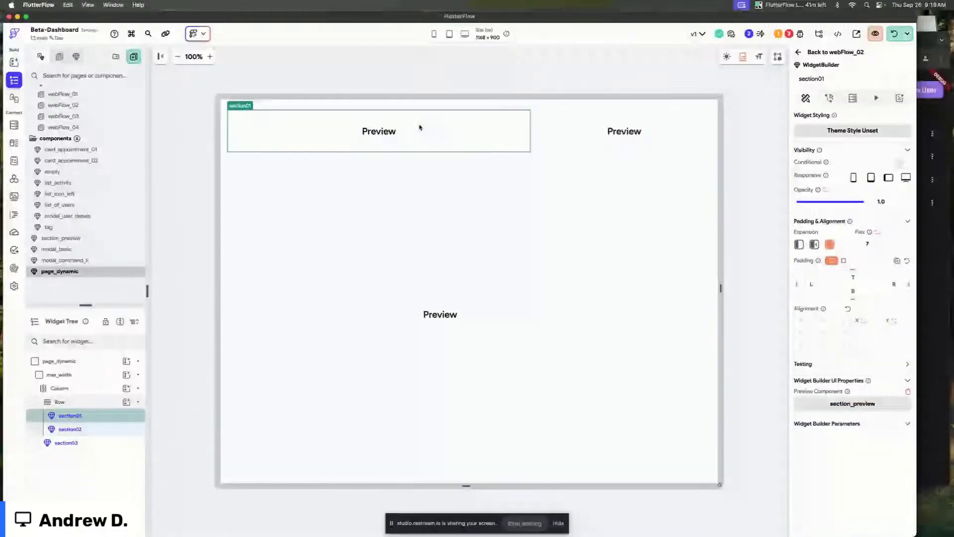
pyautogui.click(478, 273)
pyautogui.click(822, 320)
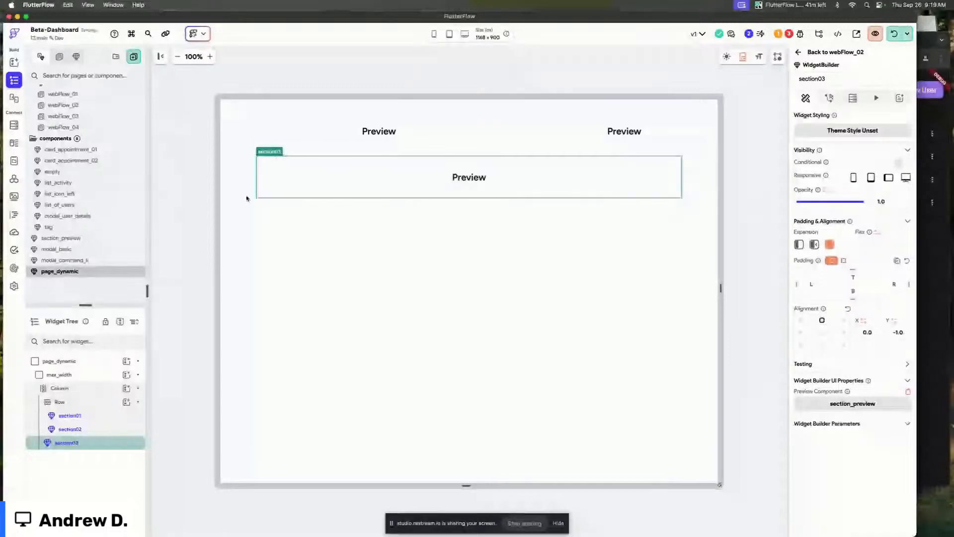
# Set the section_preview container's border color to the Alternate theme color.
pyautogui.click(62, 238)
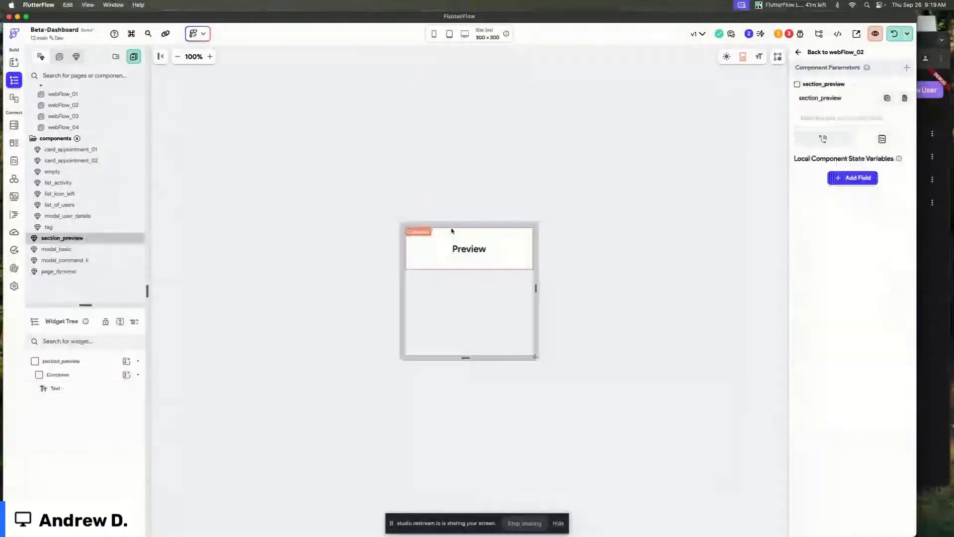
pyautogui.click(451, 231)
pyautogui.click(872, 421)
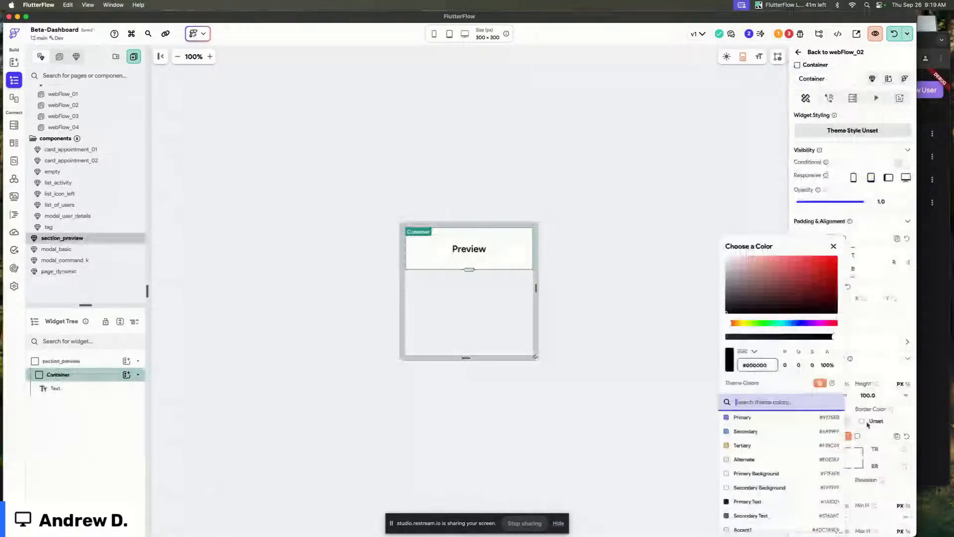
pyautogui.click(743, 456)
pyautogui.click(624, 209)
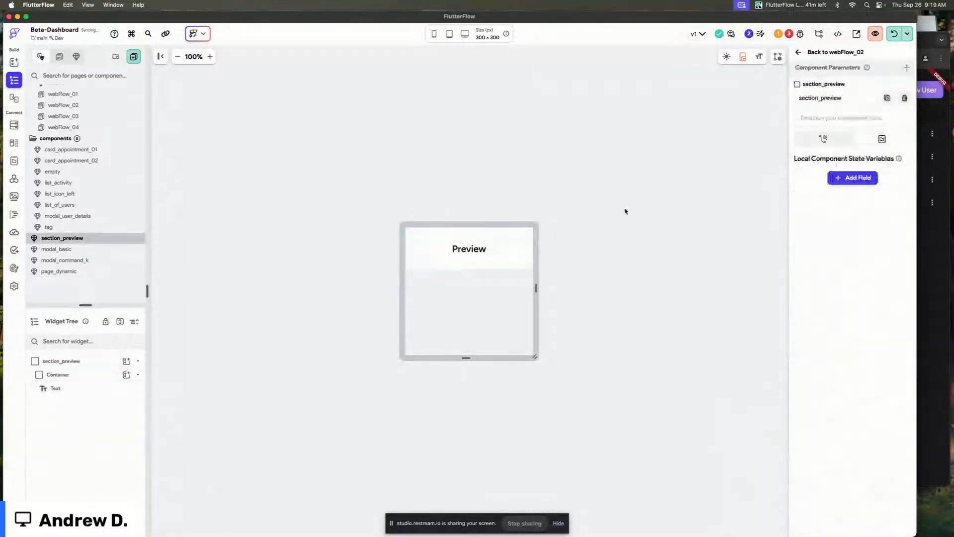
# Compare page_dynamic's layout with the webFlow_01 and webFlow_02 pages and their title and rows.
pyautogui.click(811, 52)
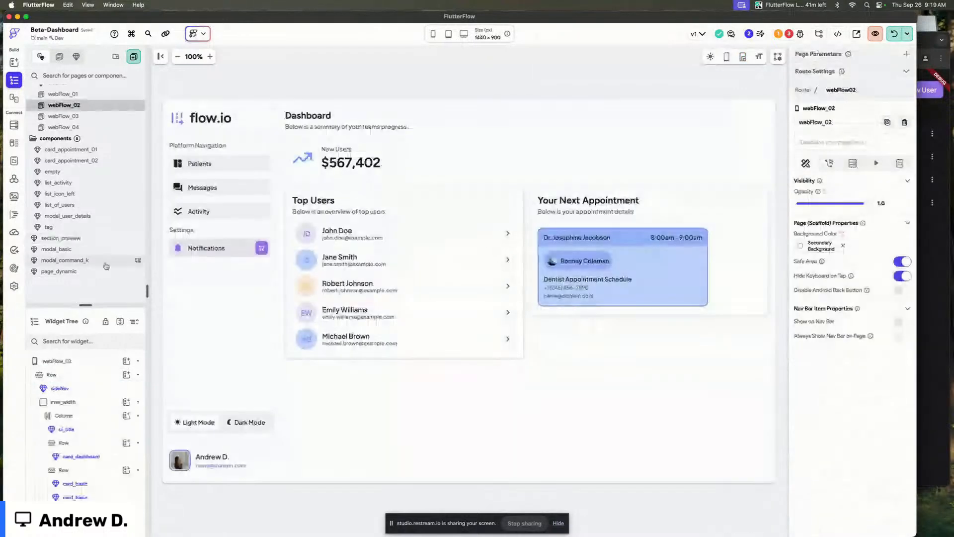
pyautogui.click(59, 271)
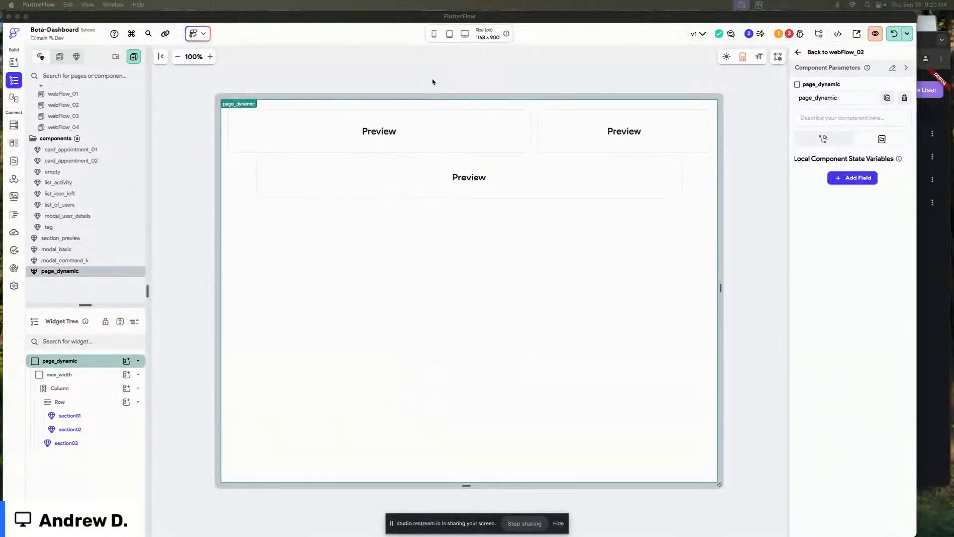
pyautogui.click(432, 82)
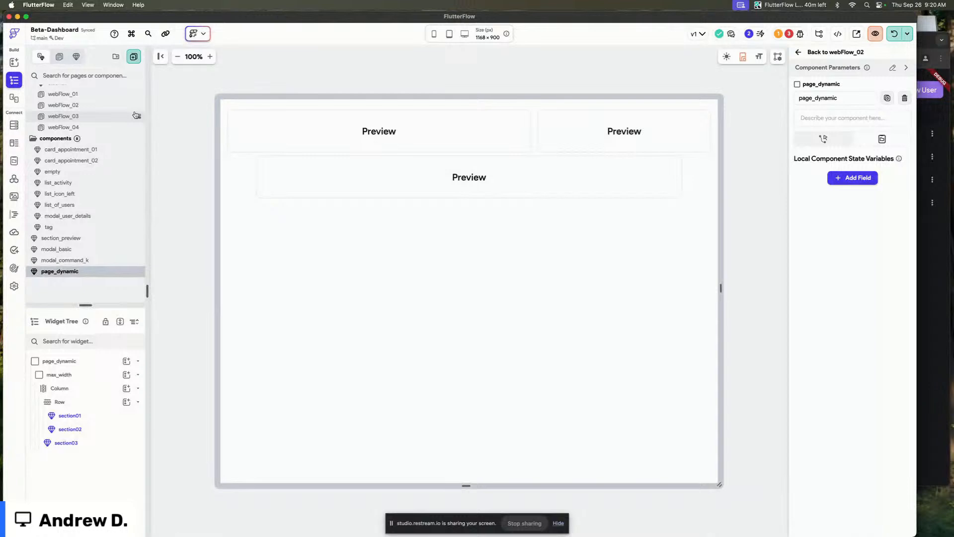
pyautogui.click(132, 94)
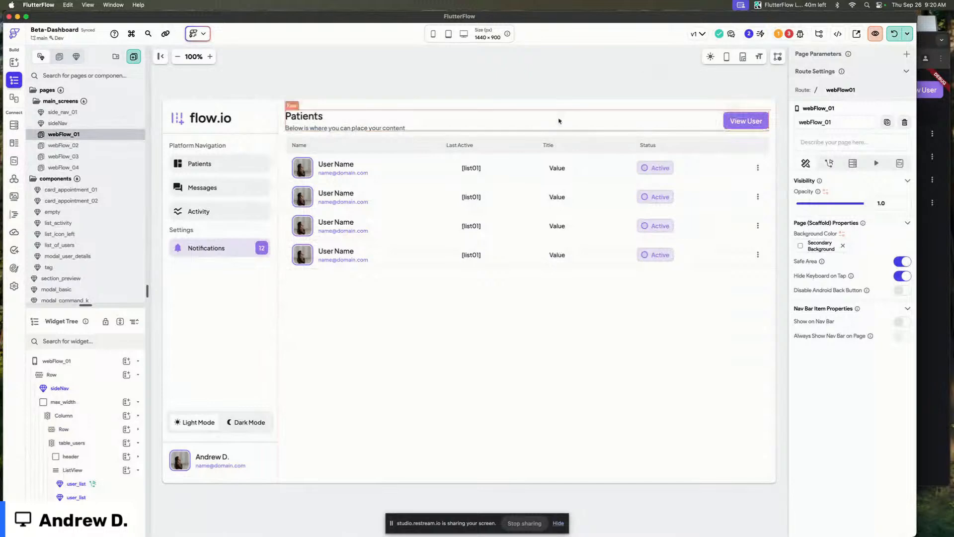
pyautogui.scroll(-2, 104, 281)
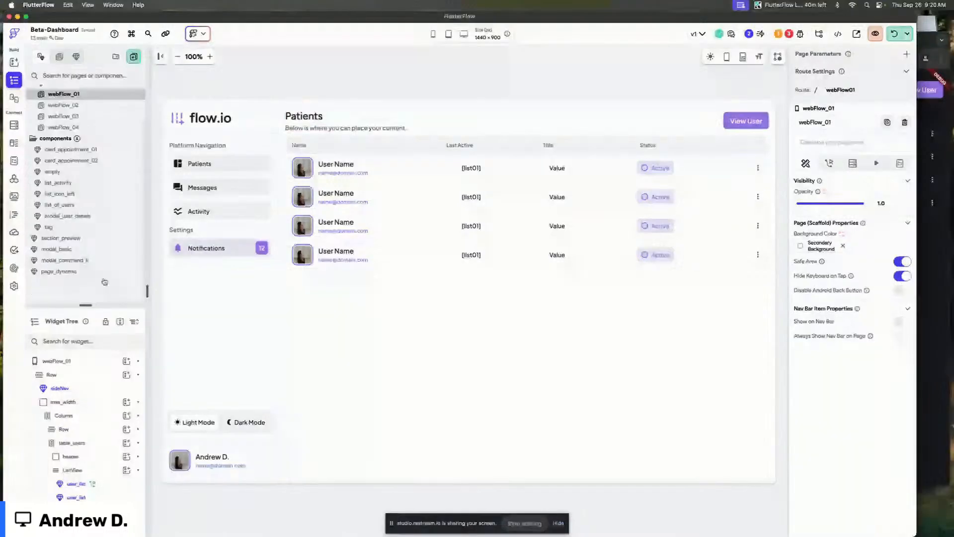
pyautogui.click(102, 272)
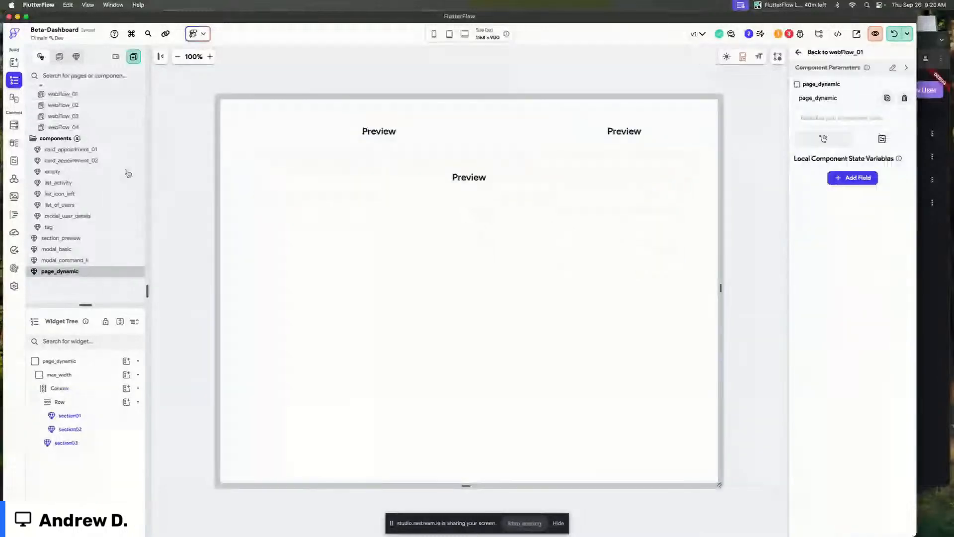
pyautogui.scroll(2, 85, 145)
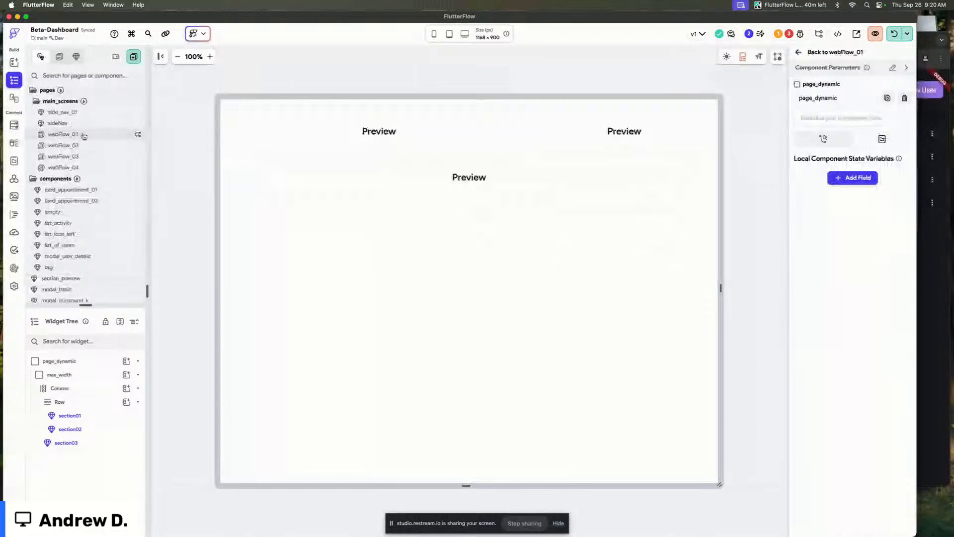
pyautogui.click(84, 135)
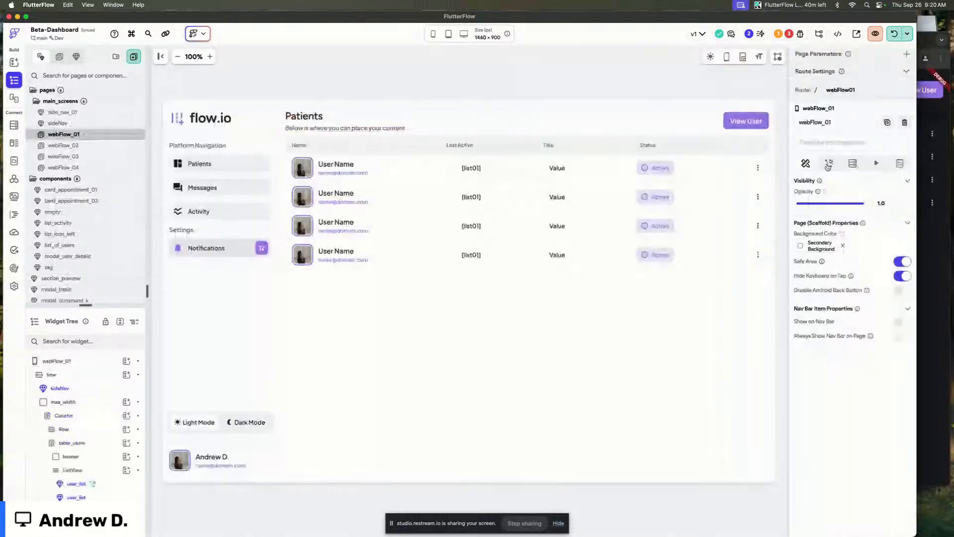
pyautogui.click(86, 145)
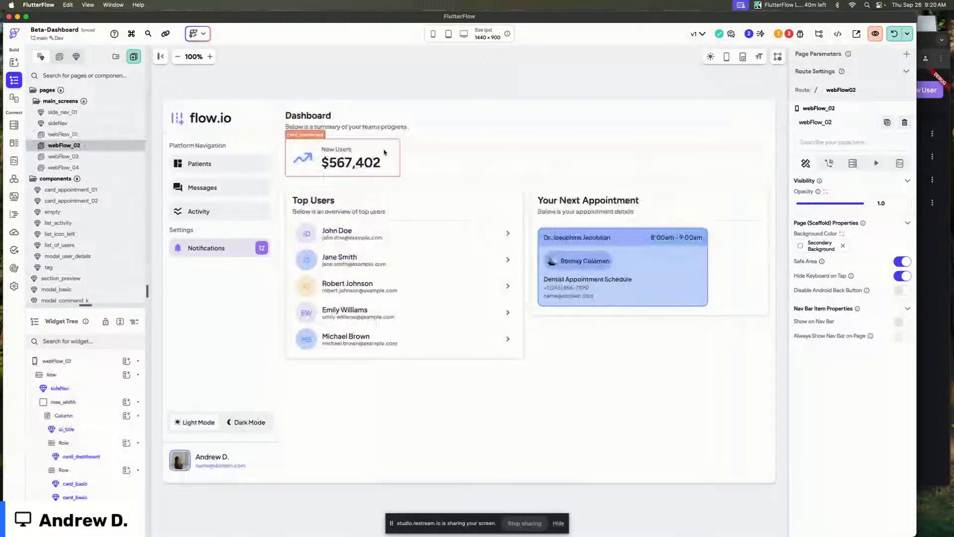
pyautogui.click(438, 169)
pyautogui.click(577, 229)
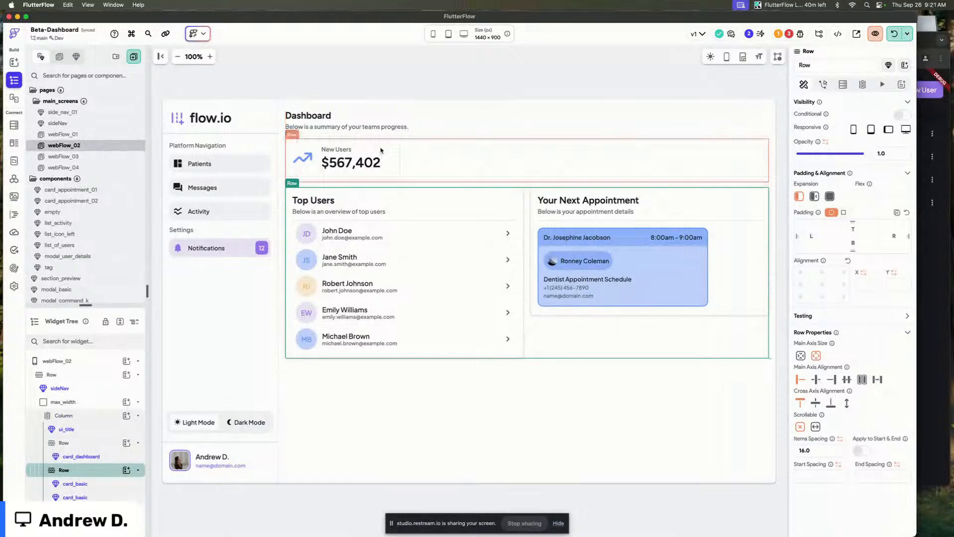
pyautogui.click(320, 125)
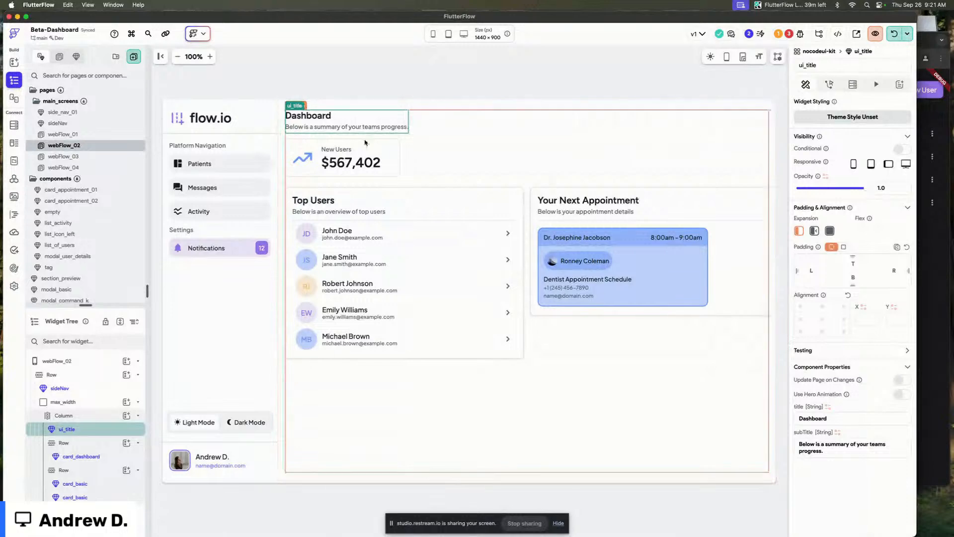
# Set the item spacing of page_dynamic's column to 16.
pyautogui.click(75, 157)
pyautogui.click(74, 168)
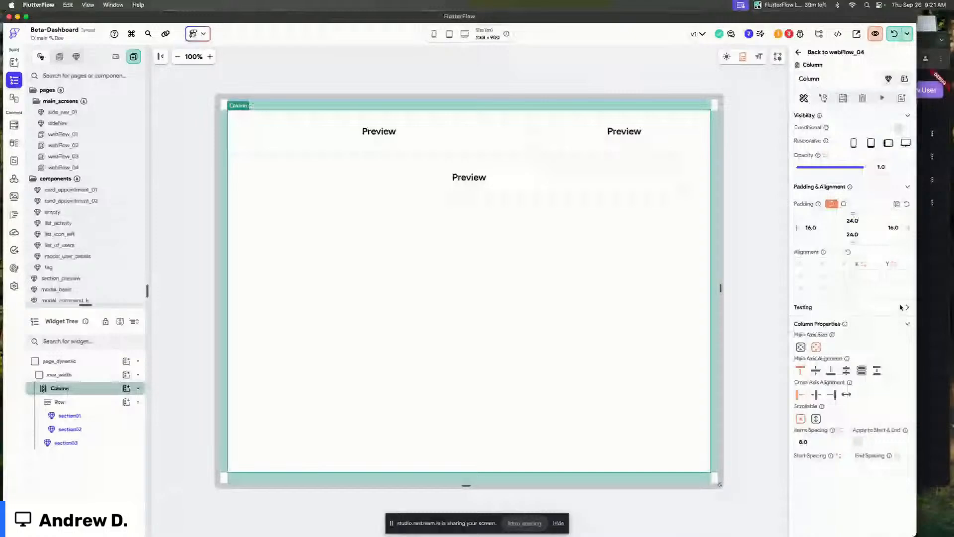
pyautogui.click(819, 441)
pyautogui.write('16')
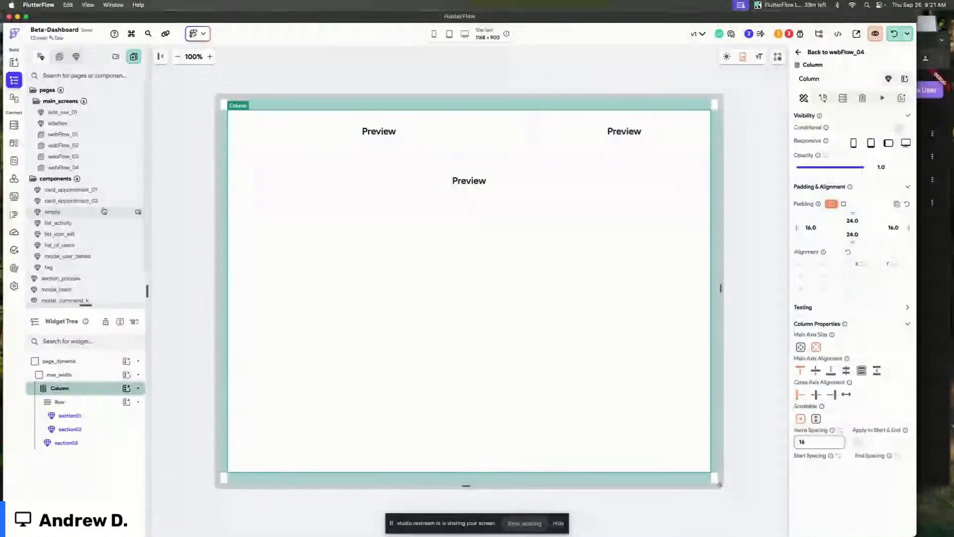
# Set the section_preview container's maximum width to 2000.
pyautogui.scroll(-2, 104, 211)
pyautogui.click(62, 238)
pyautogui.click(426, 261)
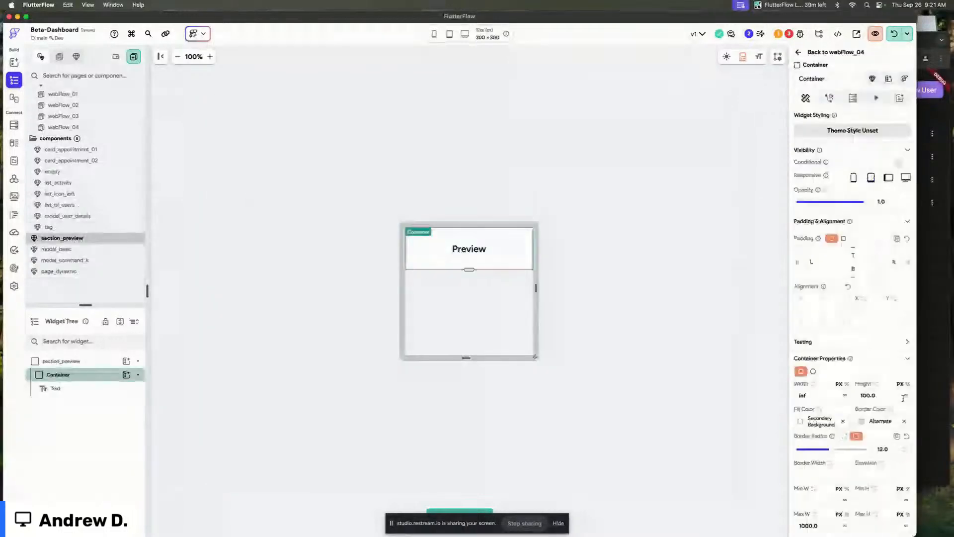
pyautogui.scroll(-5, 815, 331)
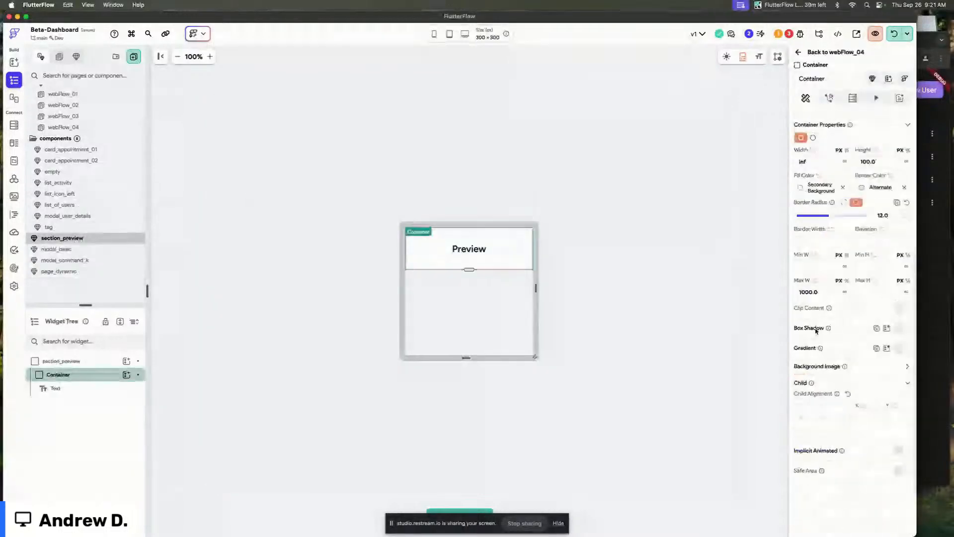
pyautogui.doubleClick(808, 291)
pyautogui.write('2000')
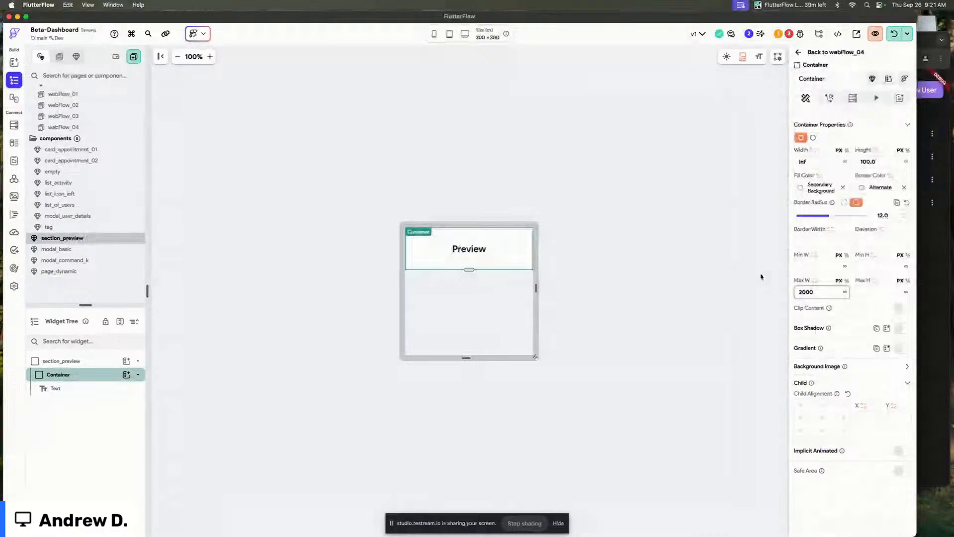
# Return to webFlow_04 and set page_dynamic's section01, section02 and section03 parameters to the section_preview component.
pyautogui.doubleClick(762, 277)
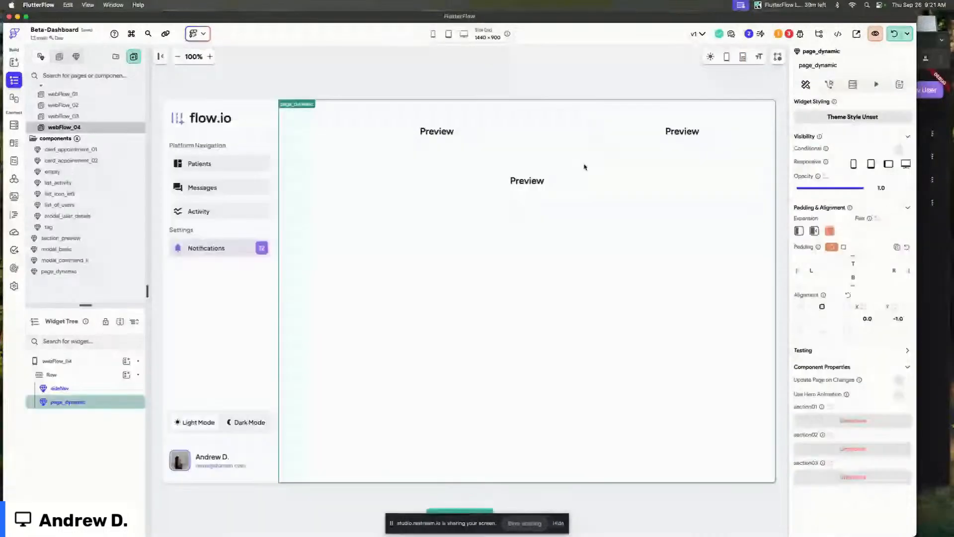
pyautogui.click(850, 420)
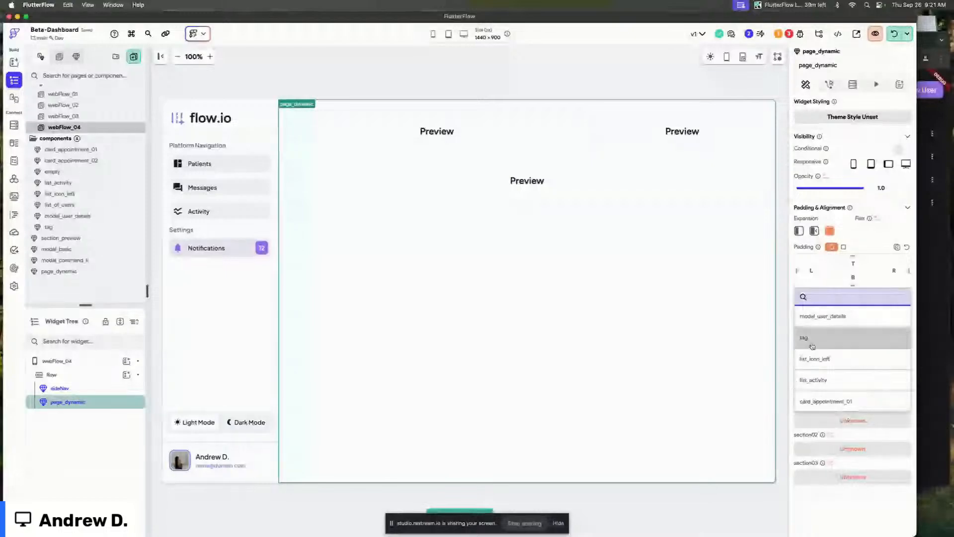
pyautogui.write('sec')
pyautogui.click(835, 325)
pyautogui.click(852, 449)
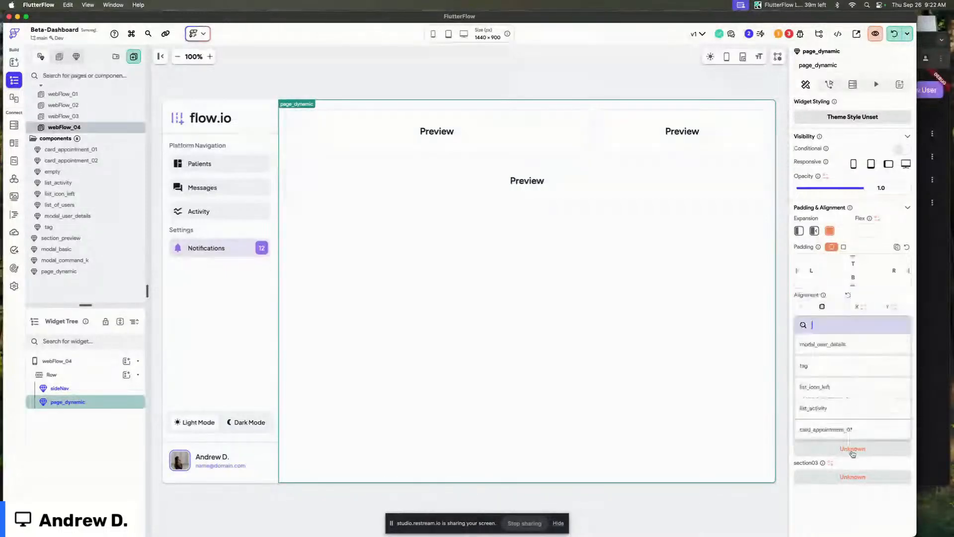
pyautogui.write('sec')
pyautogui.click(837, 345)
pyautogui.click(852, 475)
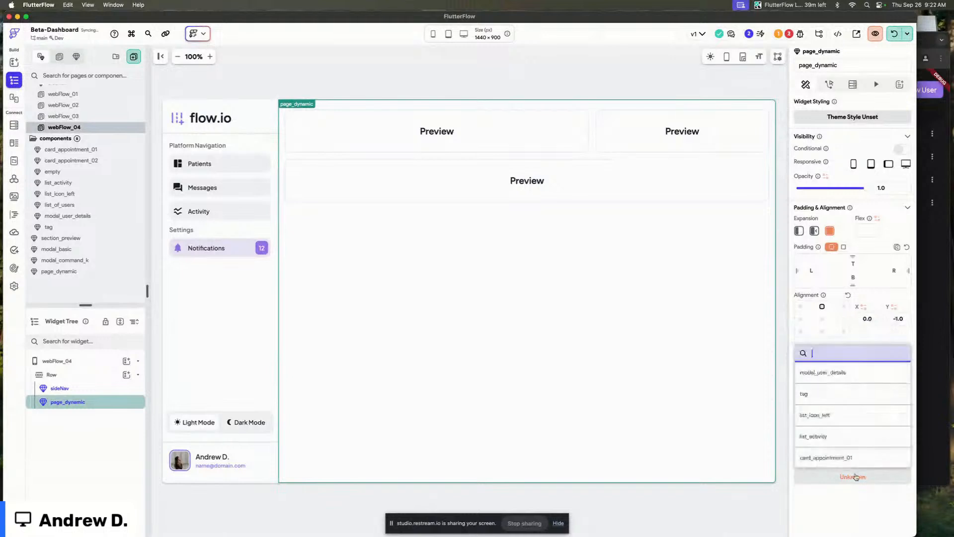
pyautogui.write('sec')
pyautogui.click(825, 372)
# Select the webFlow_04 page and dismiss the Local Run Chrome error notification.
pyautogui.click(492, 66)
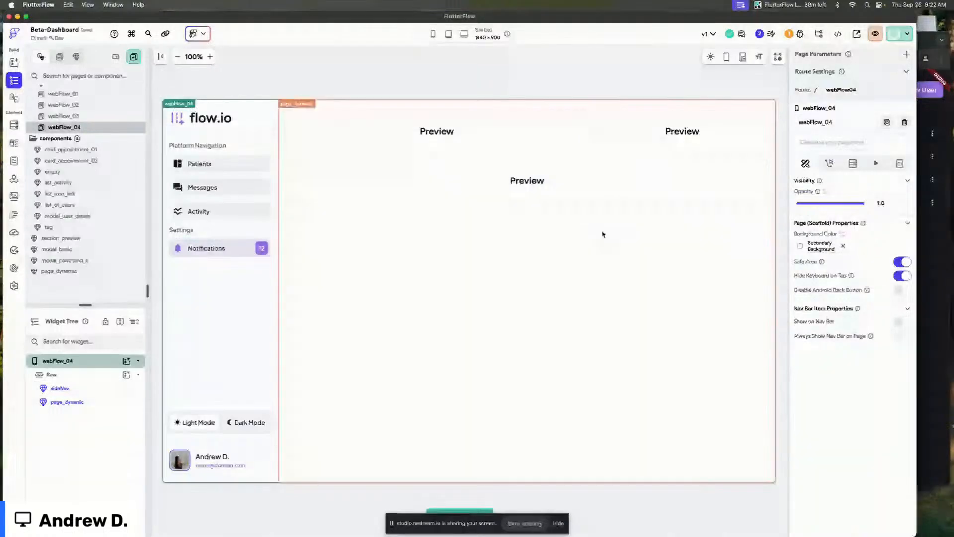
pyautogui.click(536, 73)
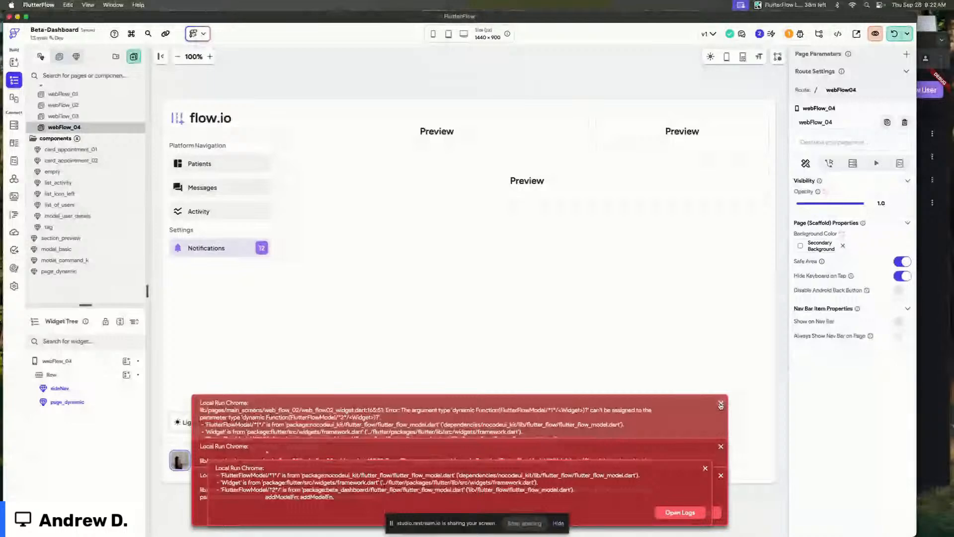
pyautogui.click(721, 405)
pyautogui.click(500, 74)
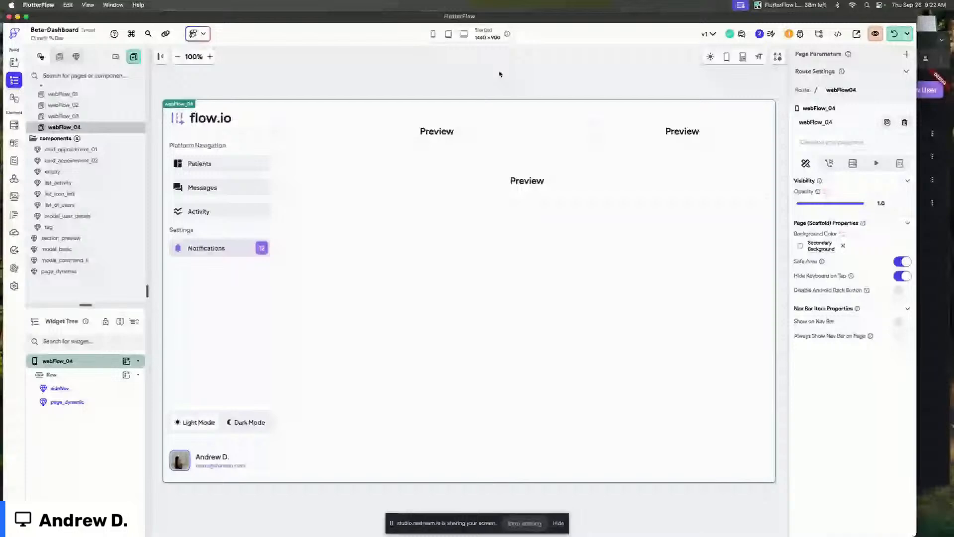
pyautogui.click(500, 73)
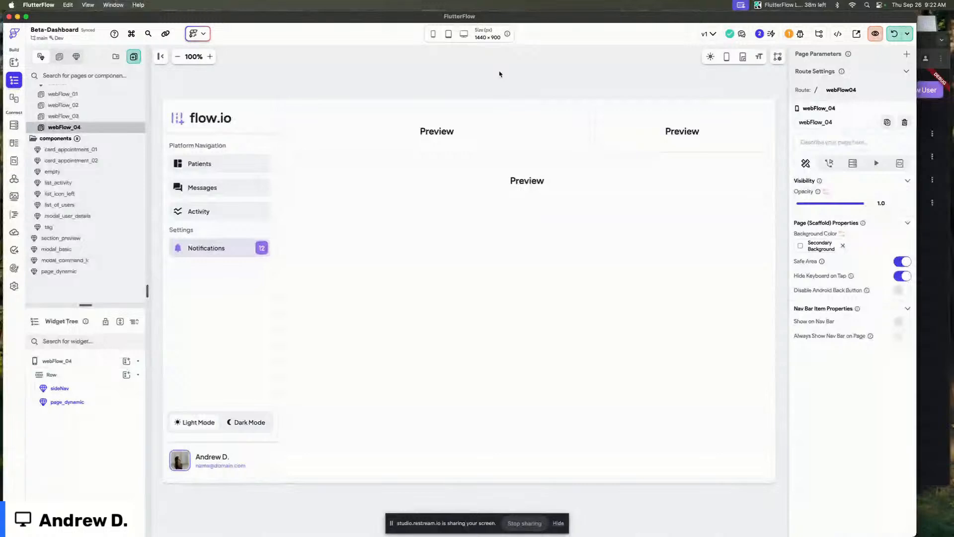
pyautogui.click(452, 74)
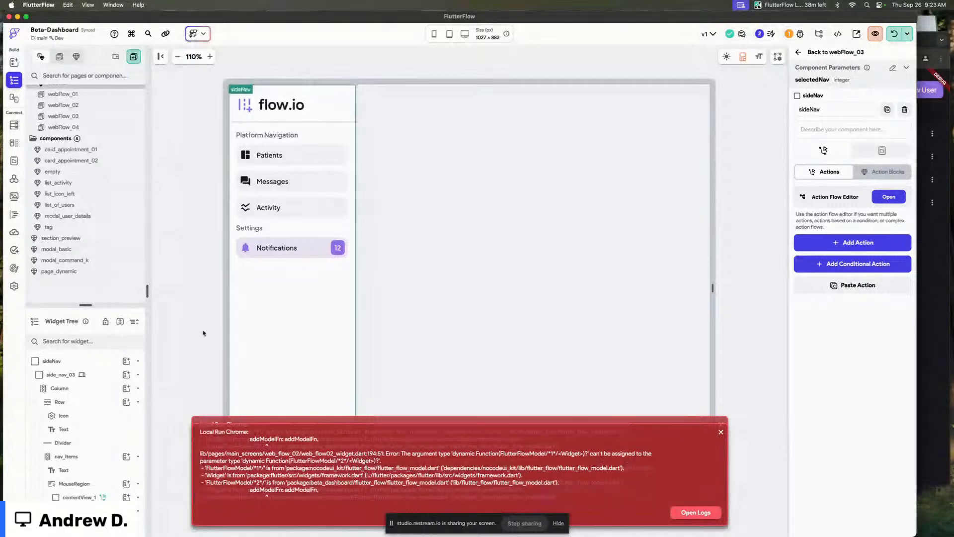
# Delete the modal_basic component from the components list.
pyautogui.click(89, 260)
pyautogui.click(77, 251)
pyautogui.rightClick(77, 251)
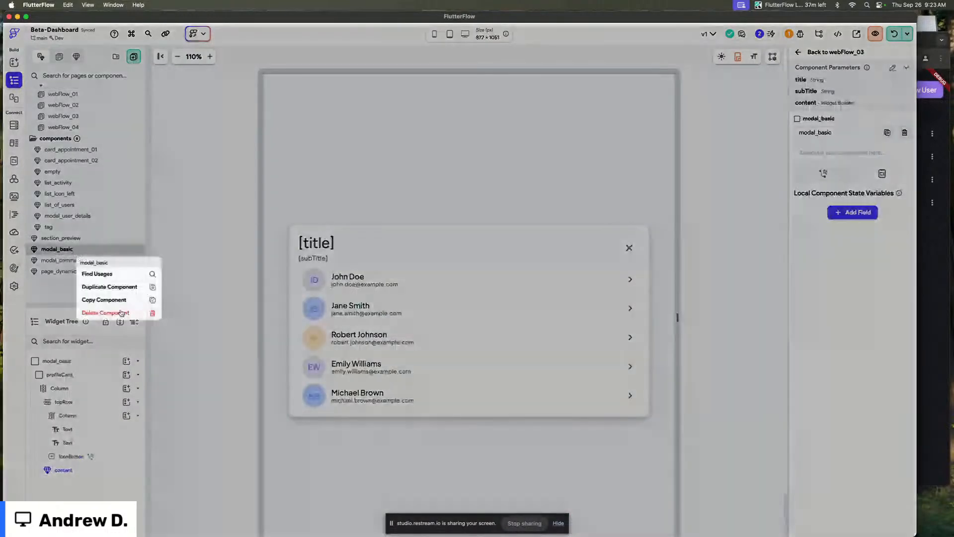
pyautogui.click(106, 312)
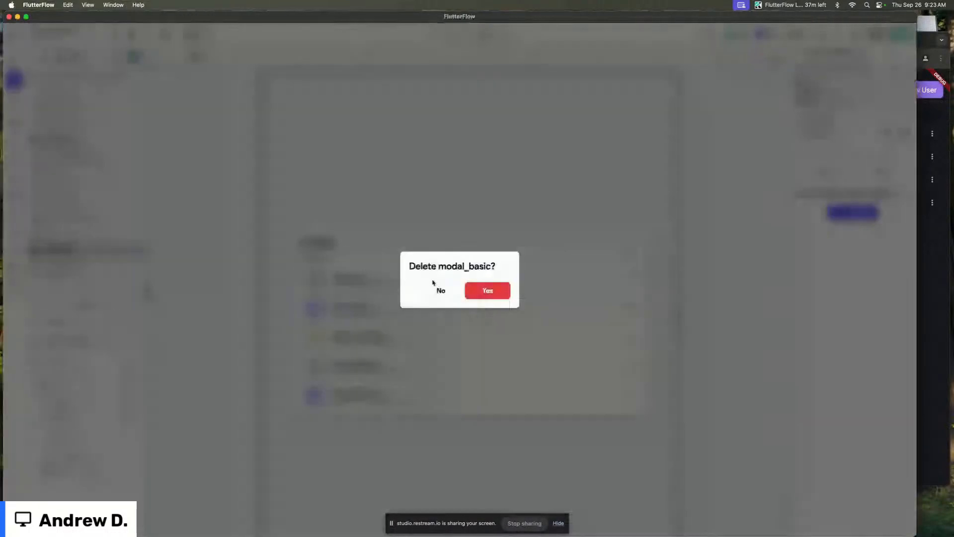
pyautogui.click(488, 293)
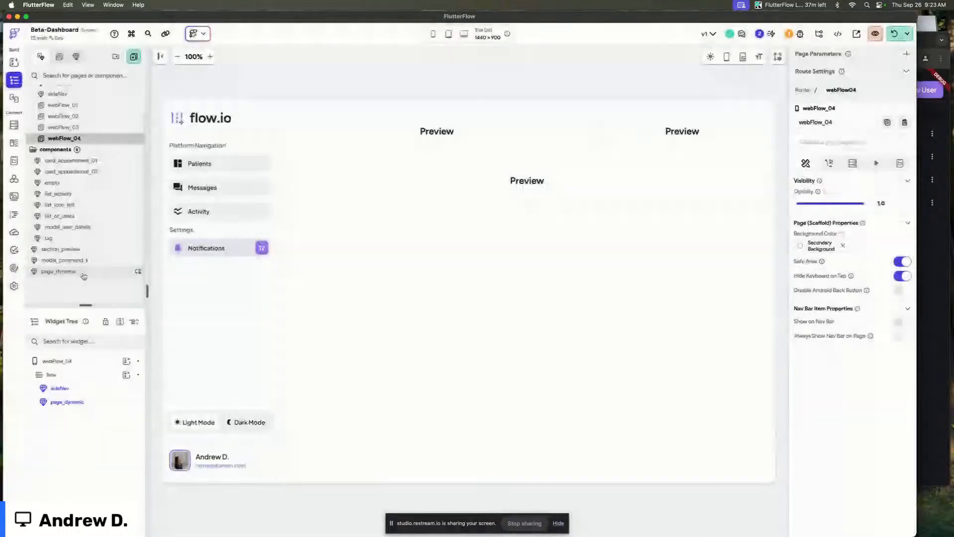
# Open the modal_command_k component and remove the overlay container wrapping its Column.
pyautogui.click(67, 260)
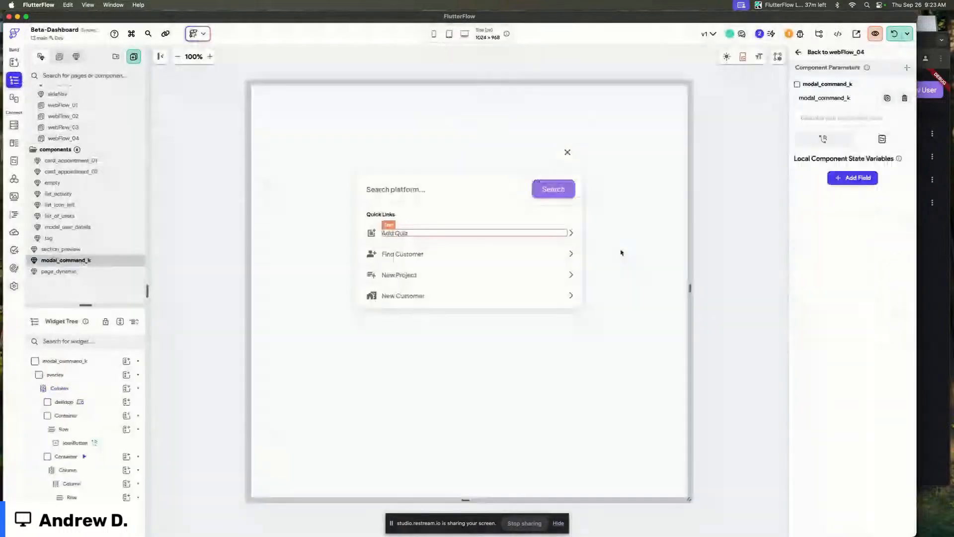
pyautogui.click(77, 375)
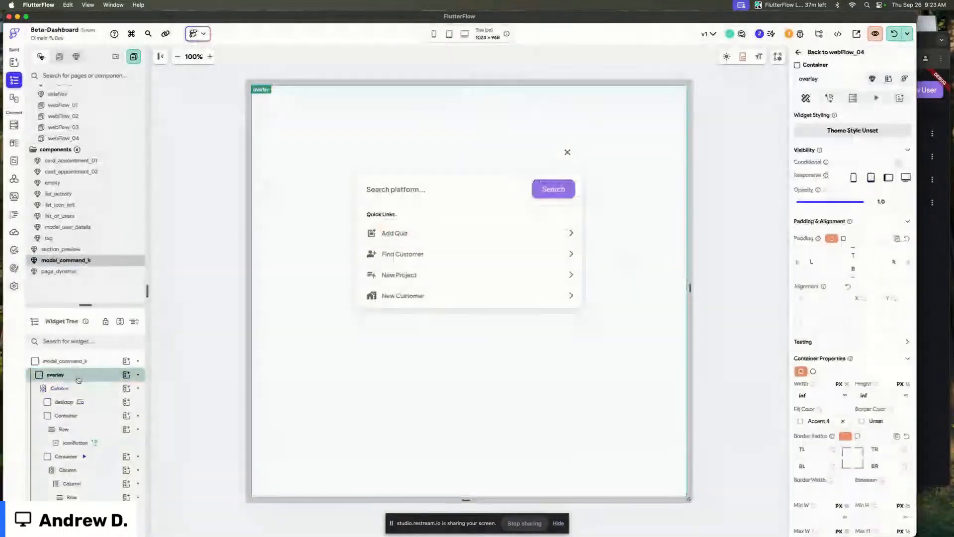
pyautogui.rightClick(78, 380)
pyautogui.click(83, 371)
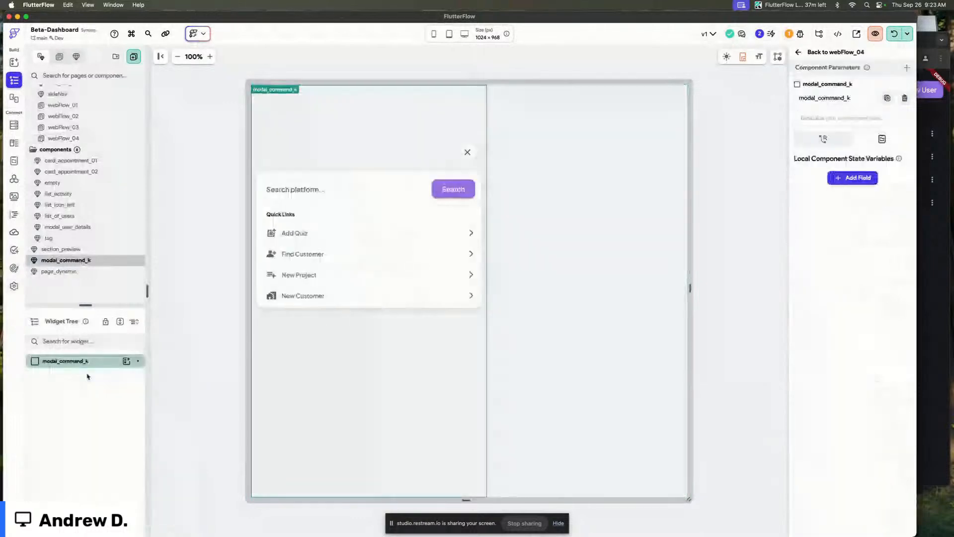
pyautogui.rightClick(103, 374)
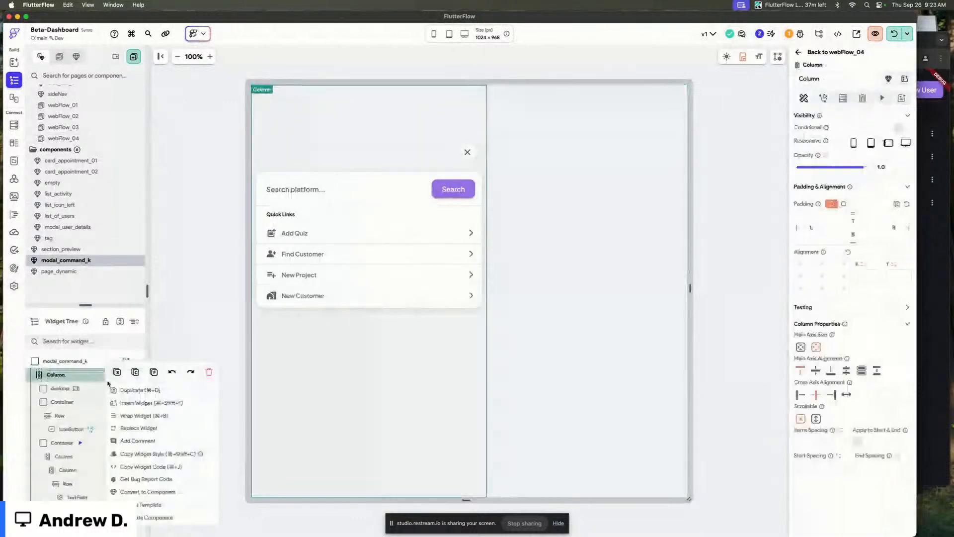
pyautogui.click(139, 428)
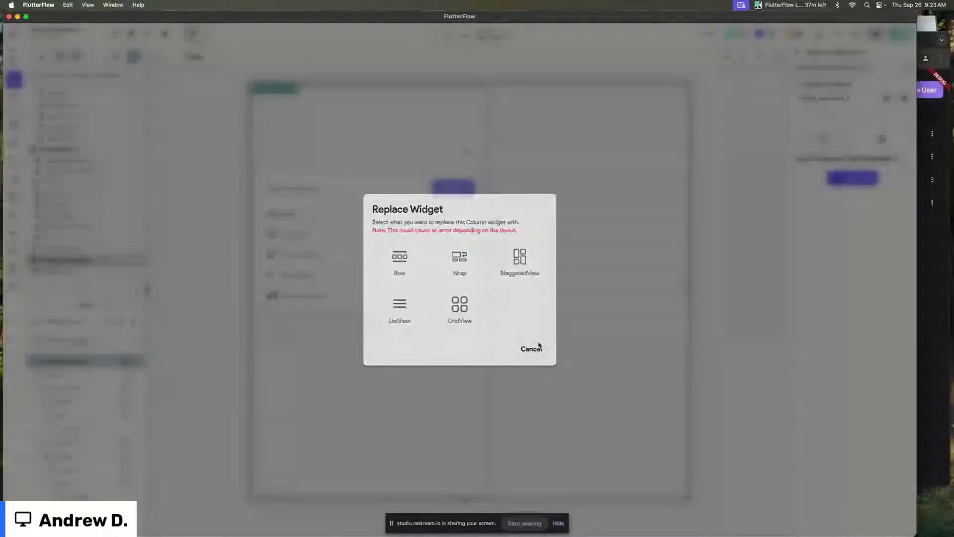
pyautogui.click(531, 348)
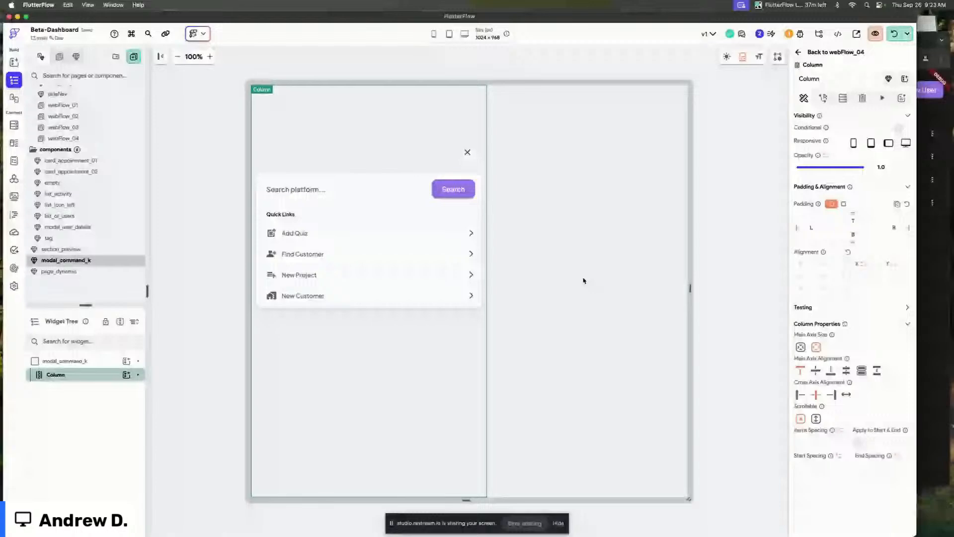
pyautogui.click(583, 280)
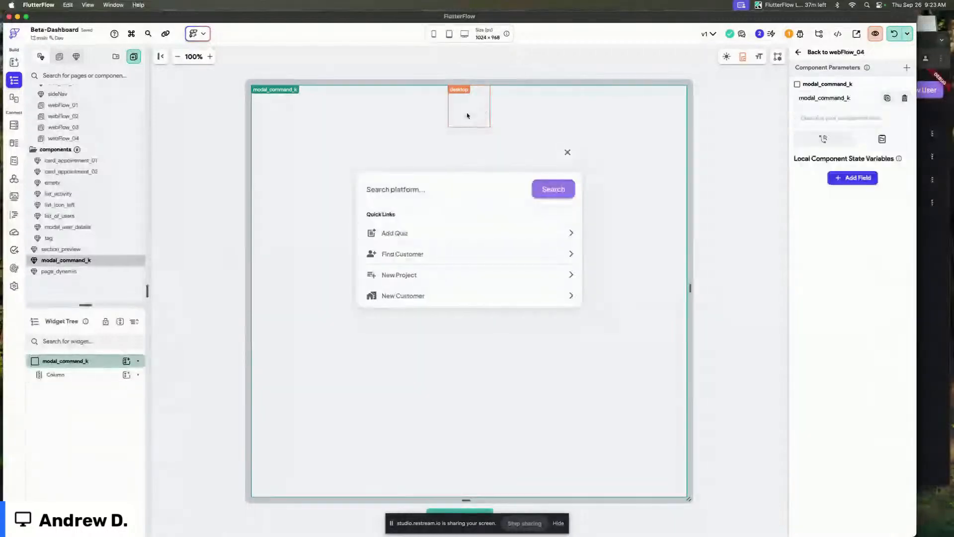
pyautogui.click(470, 106)
pyautogui.click(517, 66)
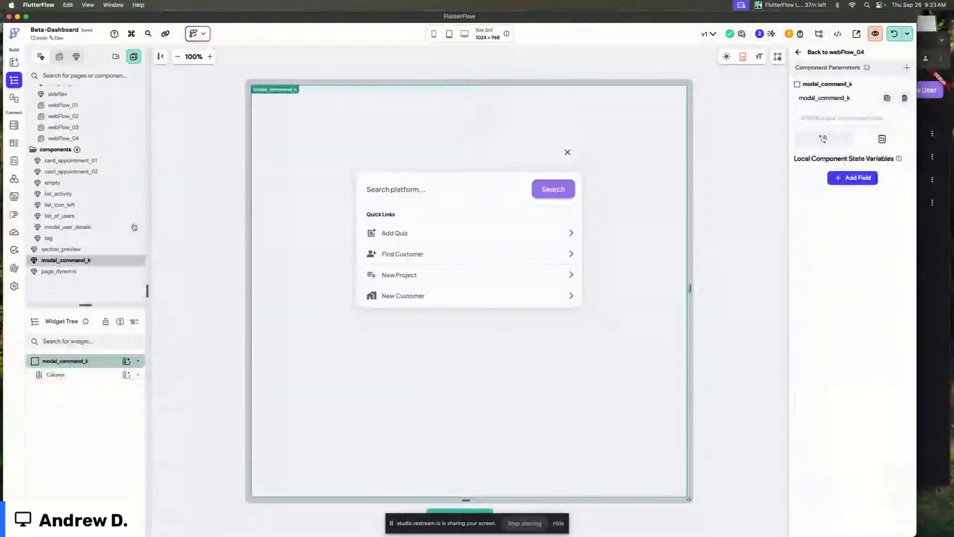
# Open the sideNav component from the main_screens pages list.
pyautogui.scroll(1, 93, 229)
pyautogui.scroll(2, 93, 230)
pyautogui.click(63, 111)
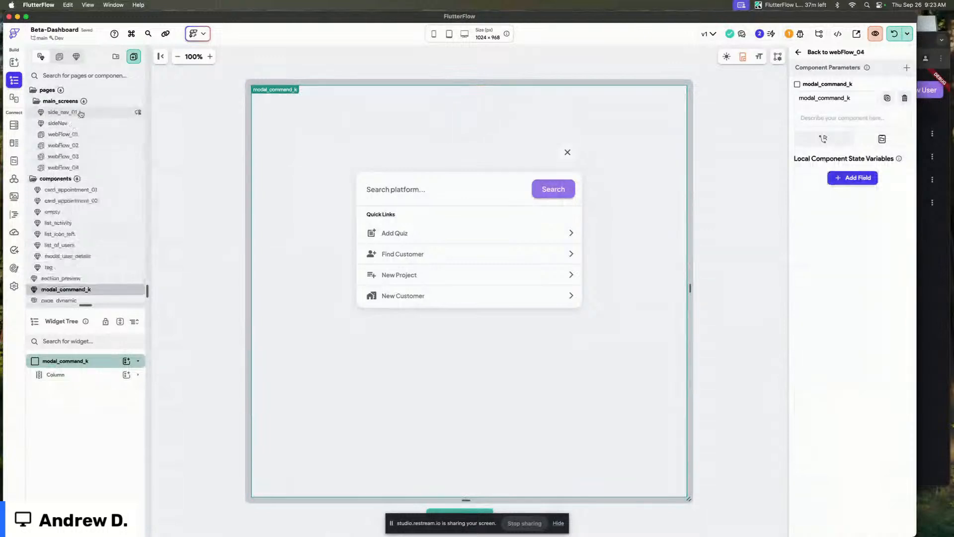
pyautogui.click(106, 124)
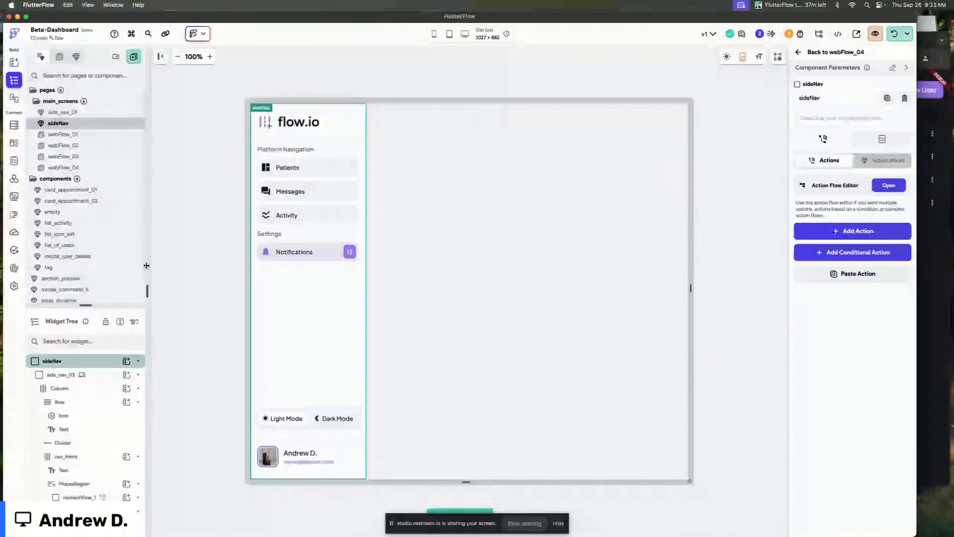
pyautogui.scroll(-2, 99, 266)
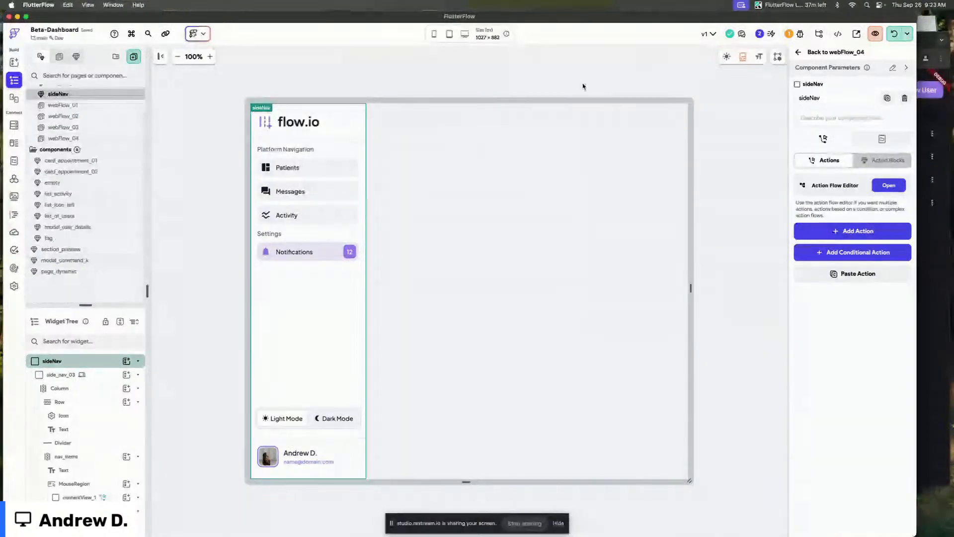
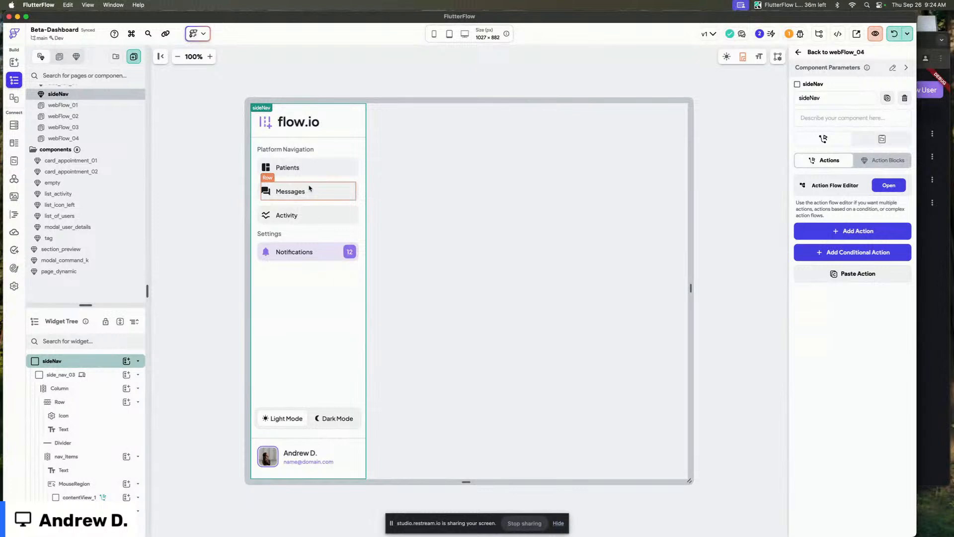
# Review the running app in the browser and inspect the sideNav on the webFlow_01 page.
pyautogui.press('super+Tab')
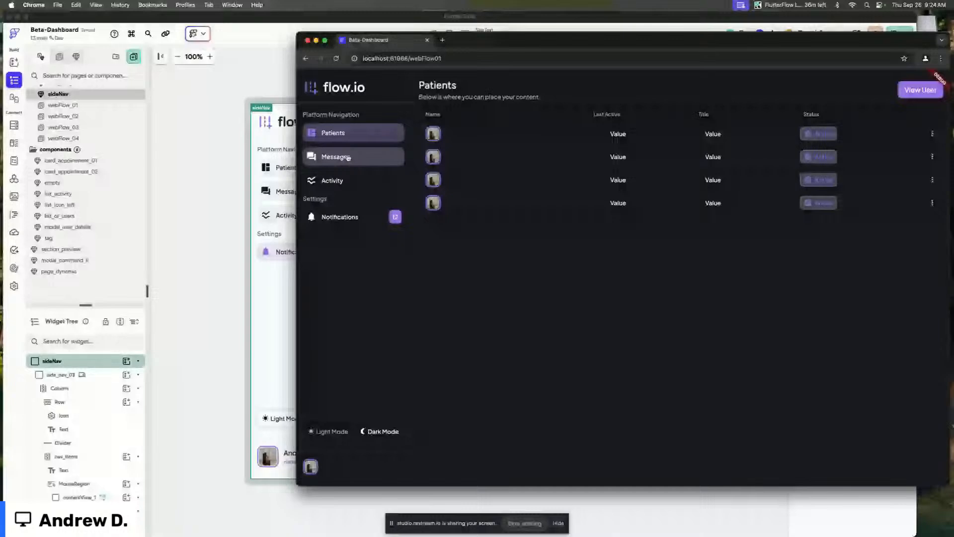
pyautogui.press('super+Tab')
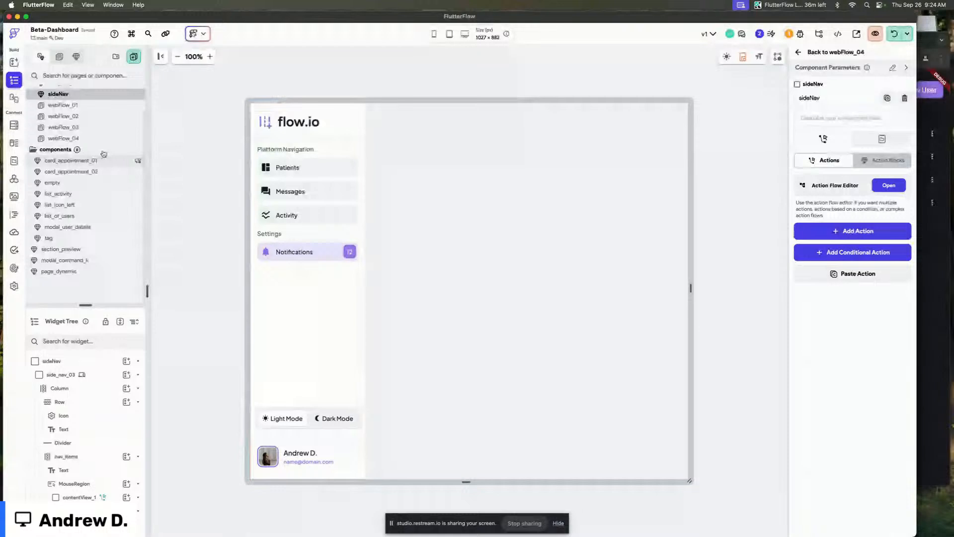
pyautogui.scroll(2, 95, 117)
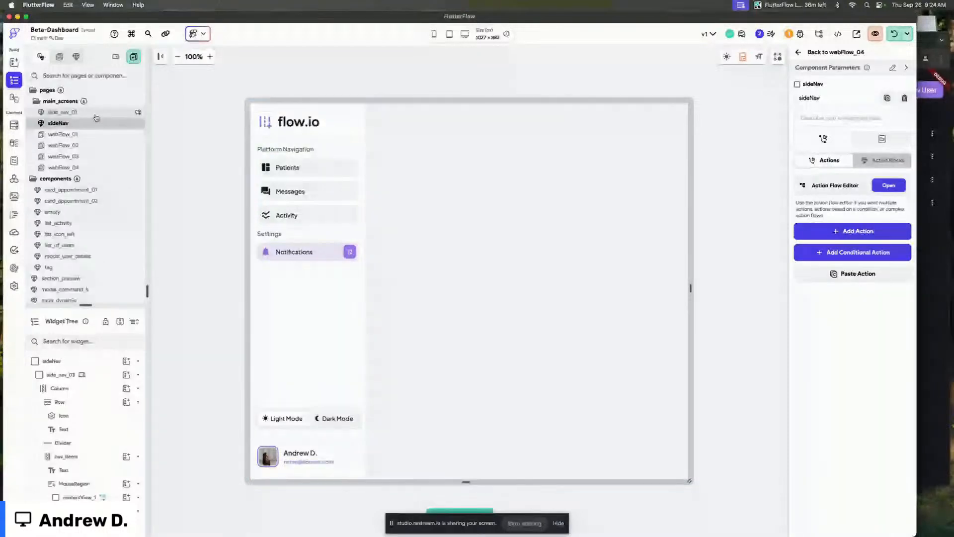
pyautogui.scroll(-1, 85, 121)
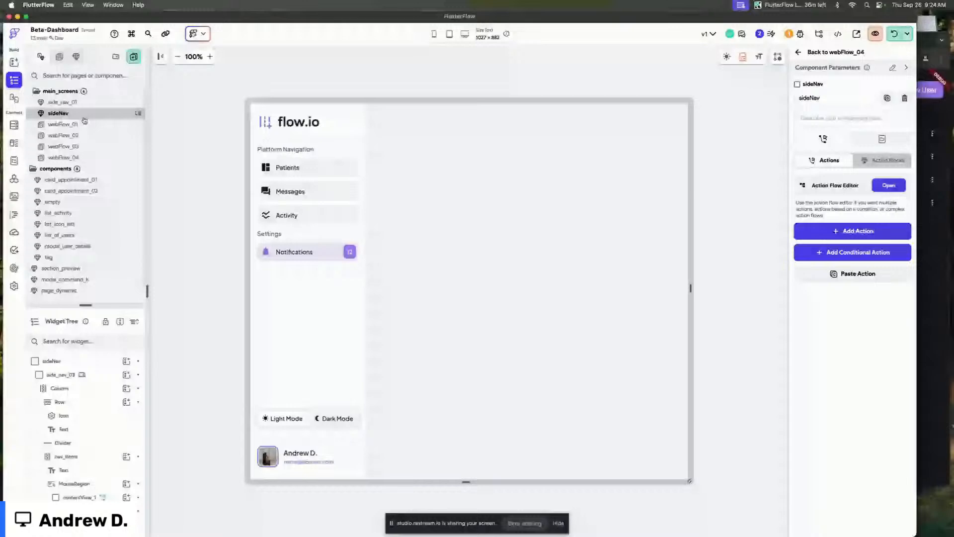
pyautogui.click(84, 124)
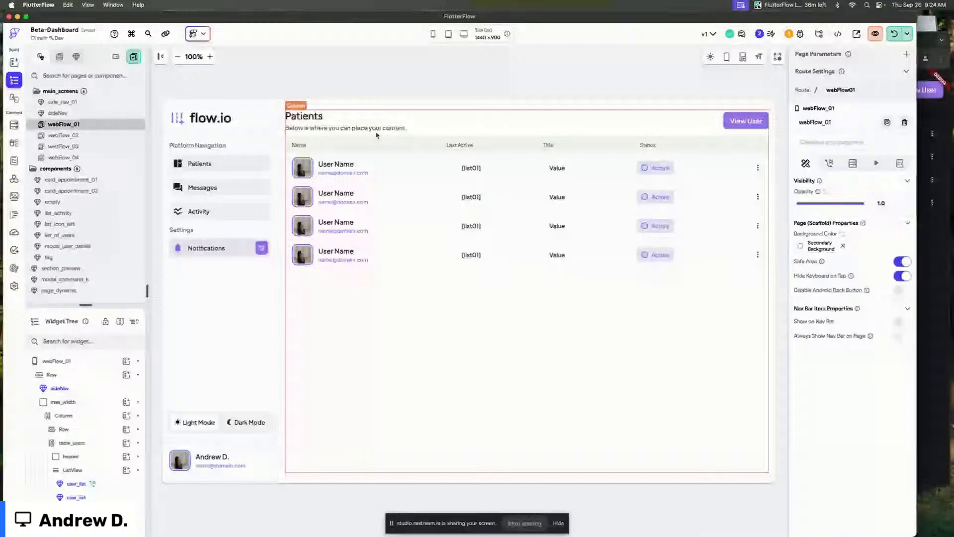
pyautogui.click(224, 130)
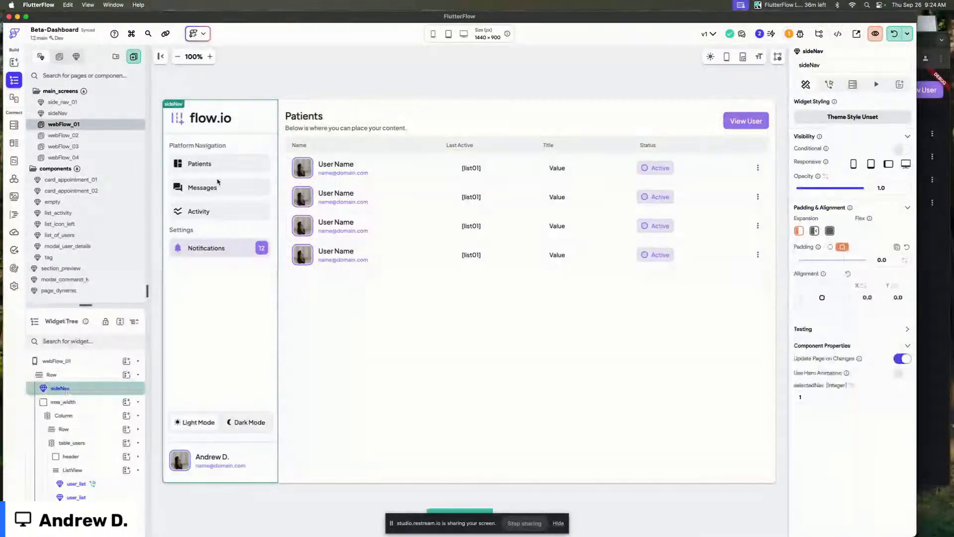
pyautogui.click(91, 112)
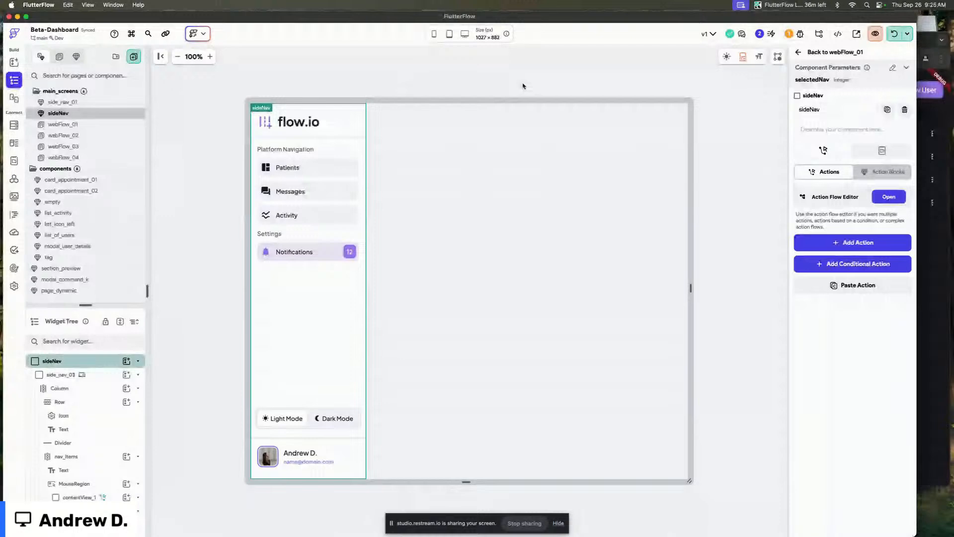
pyautogui.click(86, 125)
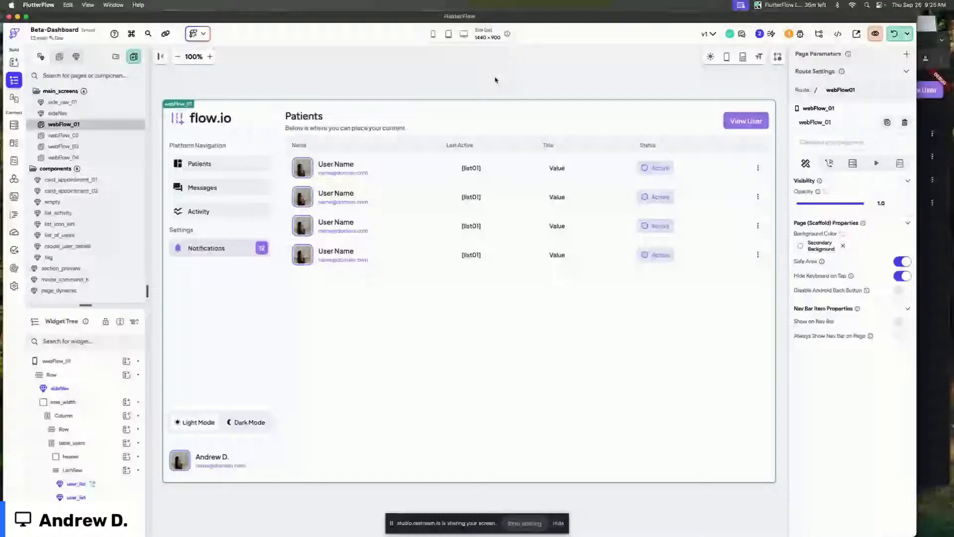
# Open the sideNav component and add a Container below the logo, styled with elevation_2.
pyautogui.click(251, 147)
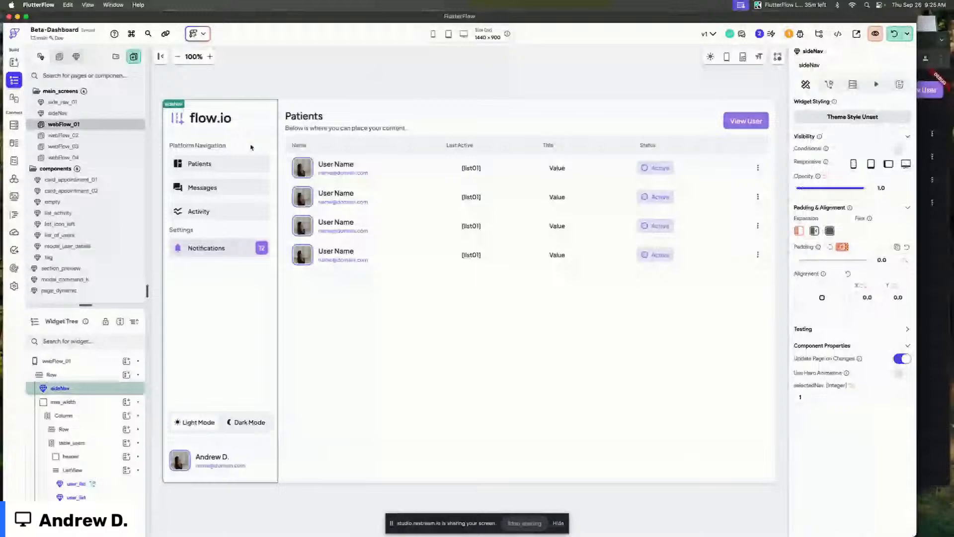
pyautogui.doubleClick(251, 147)
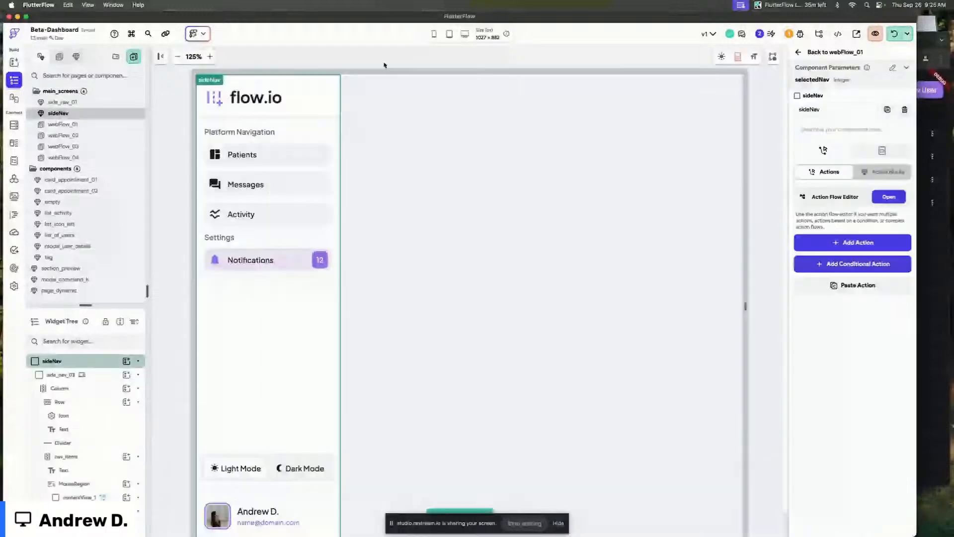
pyautogui.press('super+f')
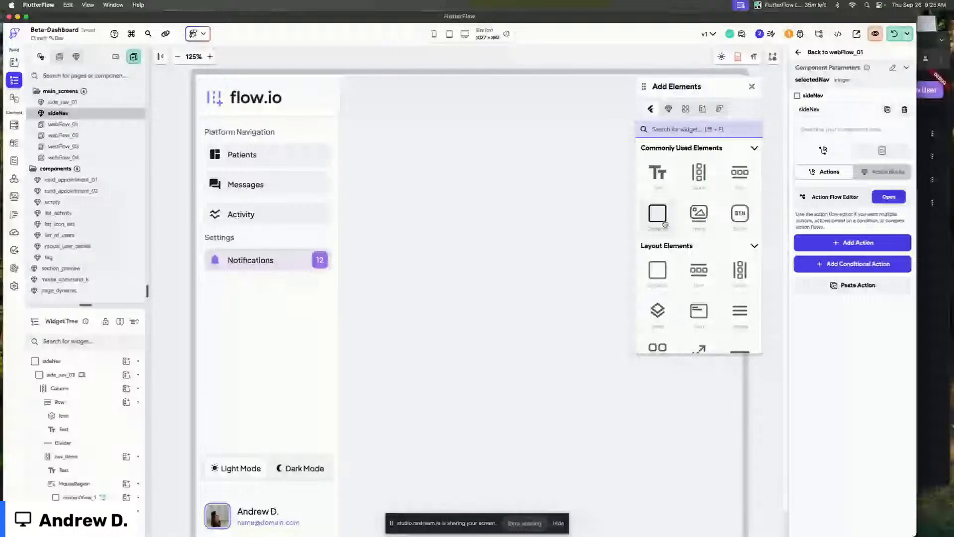
pyautogui.moveTo(665, 223); pyautogui.dragTo(277, 130)
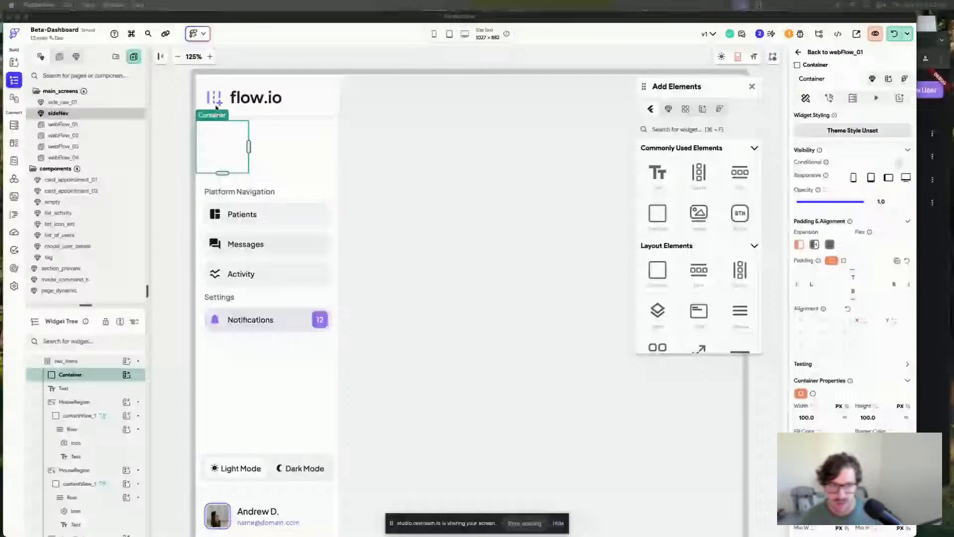
pyautogui.click(249, 144)
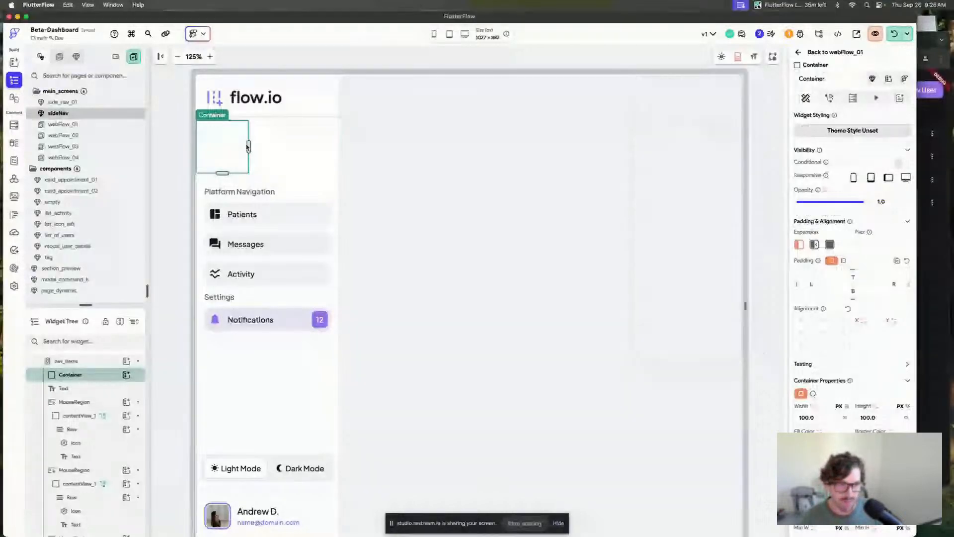
pyautogui.click(852, 133)
pyautogui.click(869, 191)
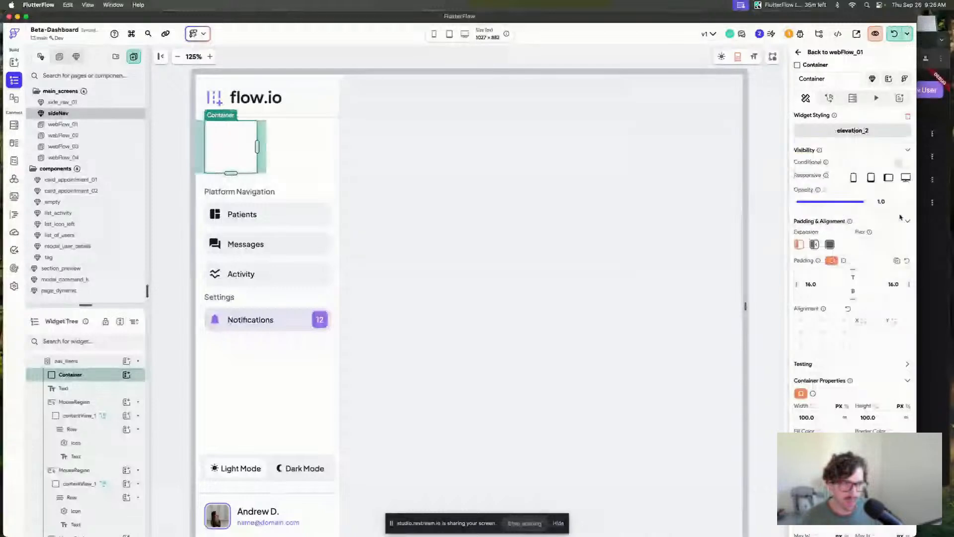
# Set the new container's width to inf and its height to 47.
pyautogui.click(835, 417)
pyautogui.write('inf')
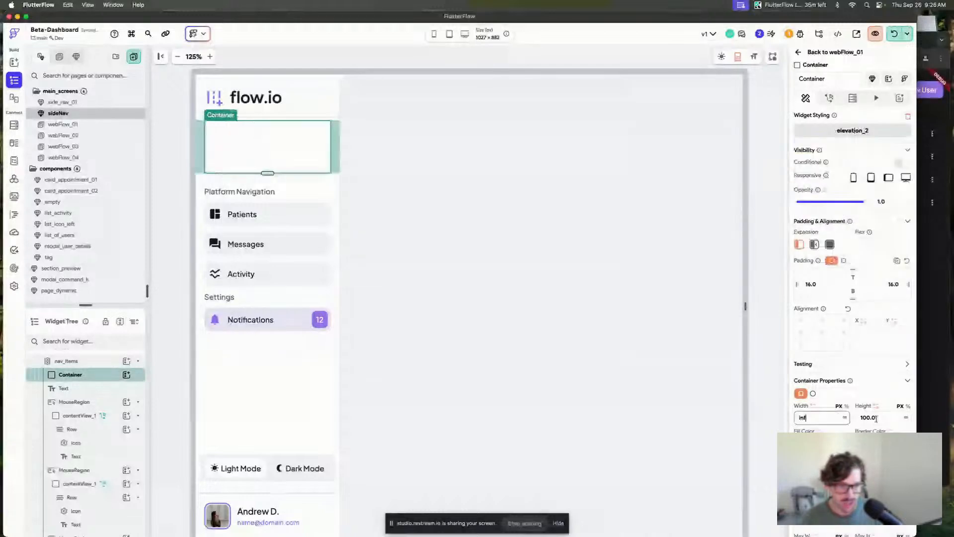
pyautogui.click(876, 418)
pyautogui.write('64')
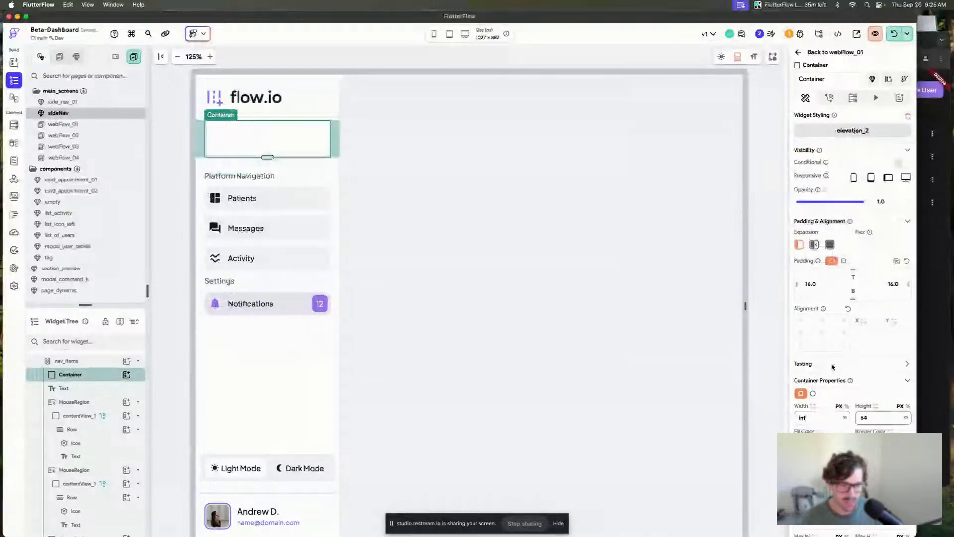
pyautogui.press('Return')
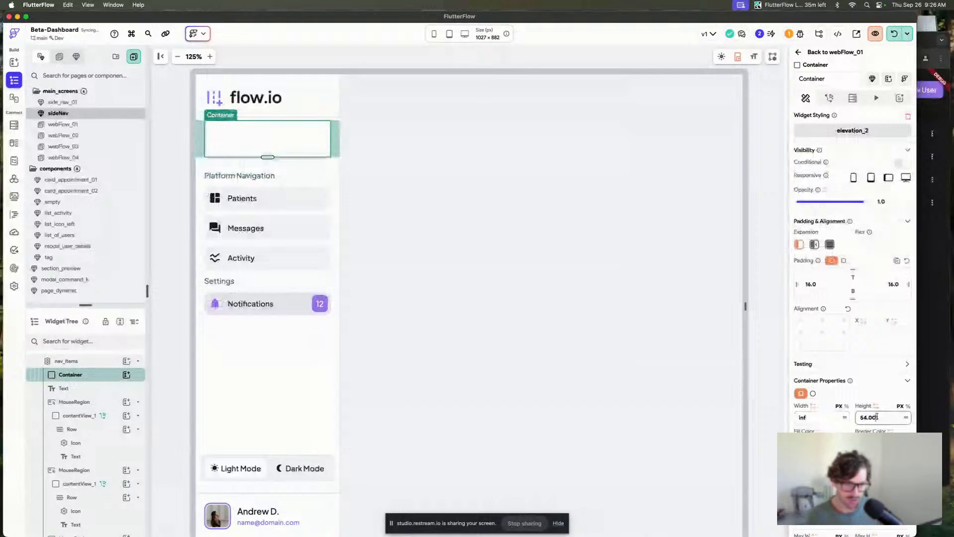
pyautogui.press('Up')
pyautogui.press('Up')
pyautogui.scroll(-3, 877, 417)
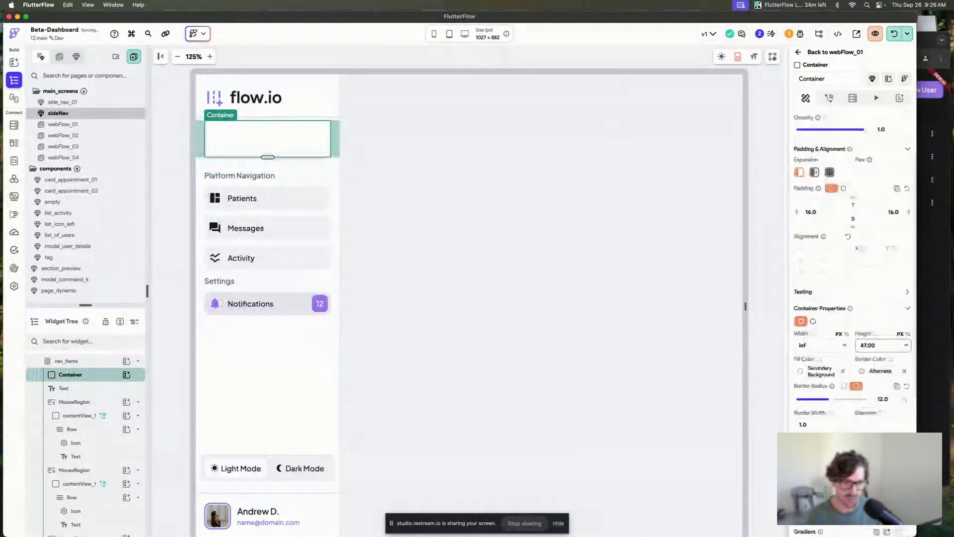
pyautogui.press('Return')
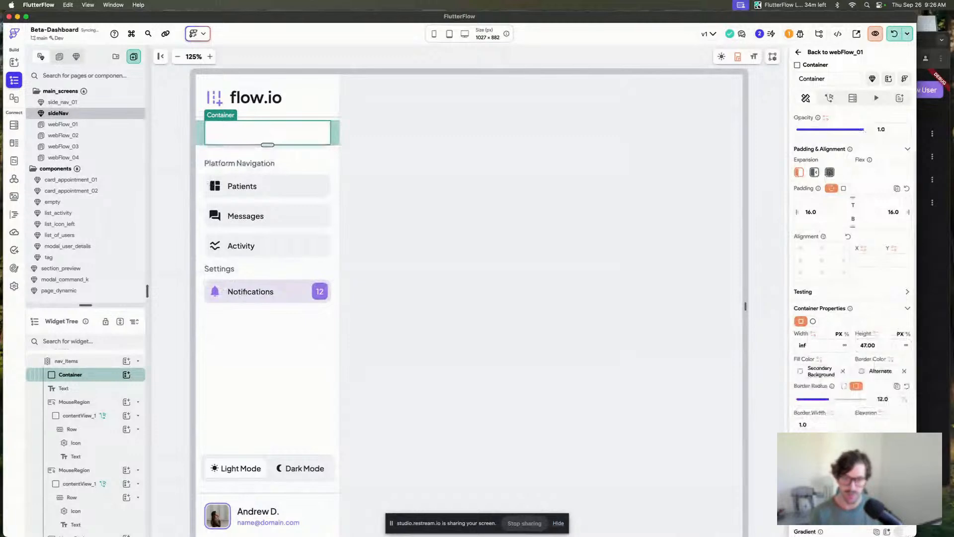
# Remove the top padding from the Platform Navigation text.
pyautogui.click(391, 172)
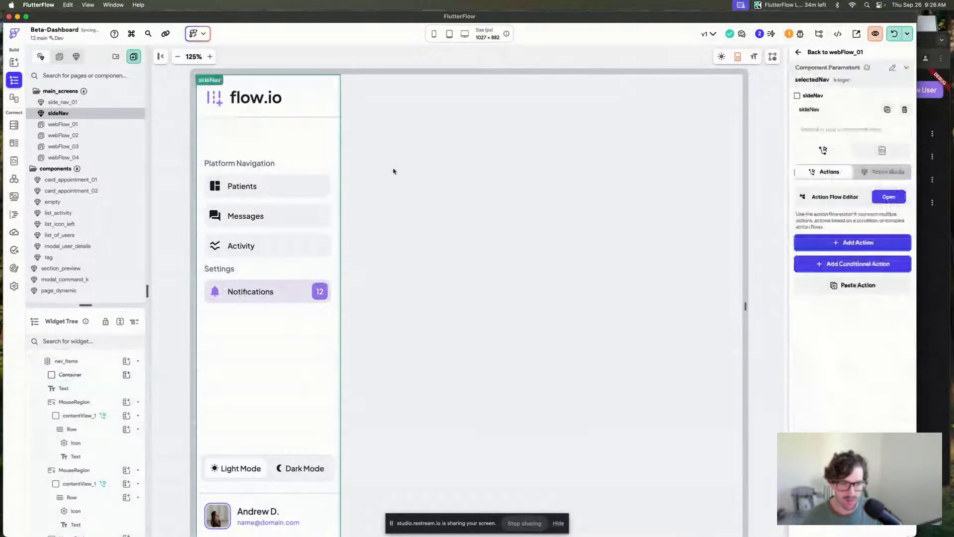
pyautogui.click(262, 132)
pyautogui.click(273, 163)
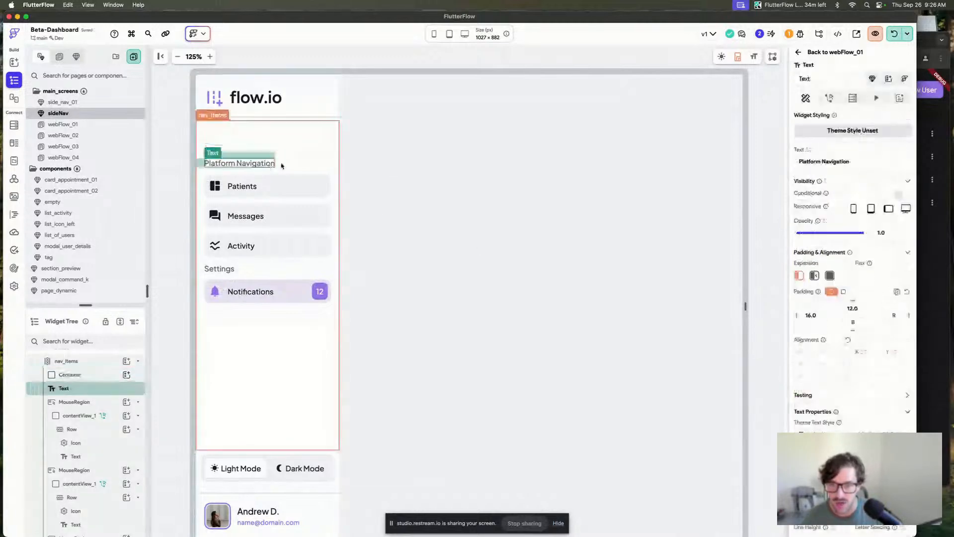
pyautogui.moveTo(858, 308); pyautogui.dragTo(812, 300)
pyautogui.press('BackSpace')
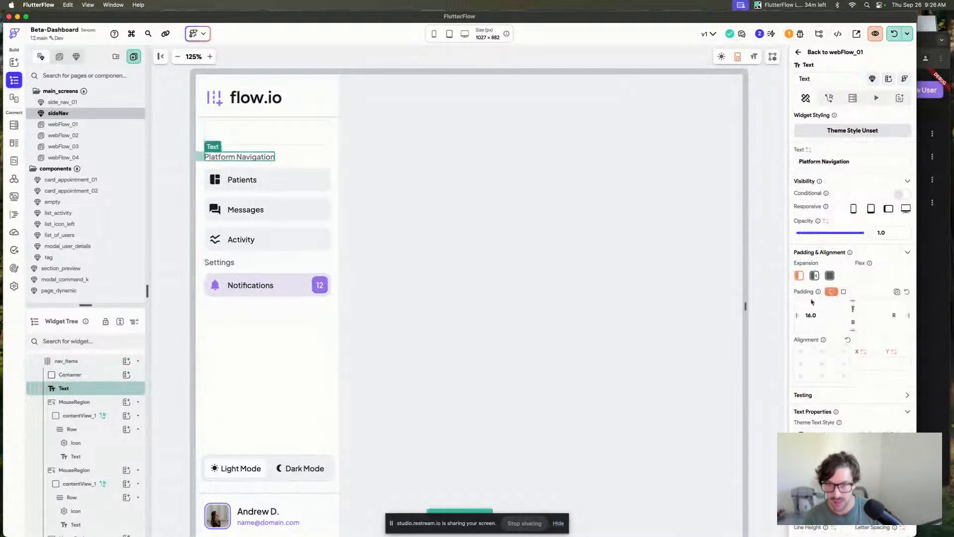
# Set the new container's top padding to 8.
pyautogui.click(316, 136)
pyautogui.click(854, 278)
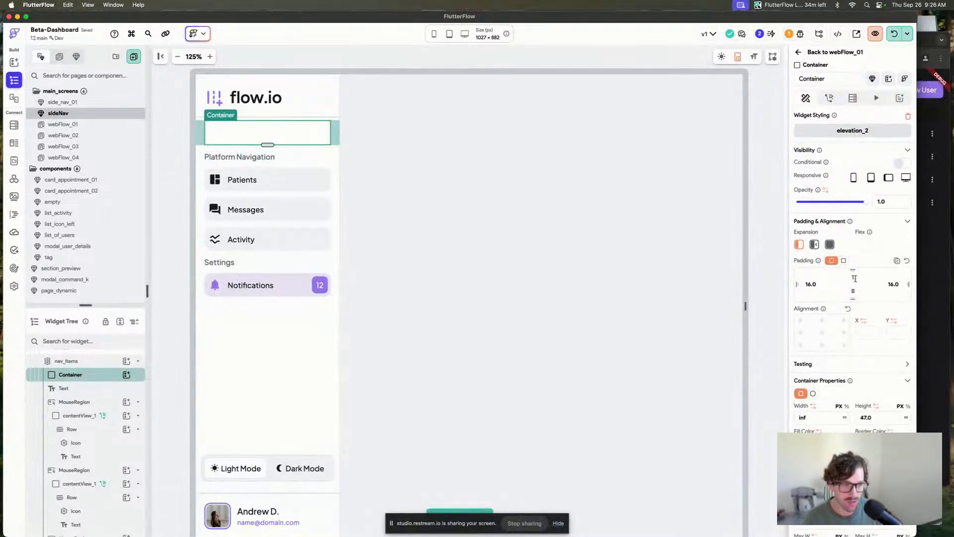
pyautogui.write('8')
pyautogui.click(314, 61)
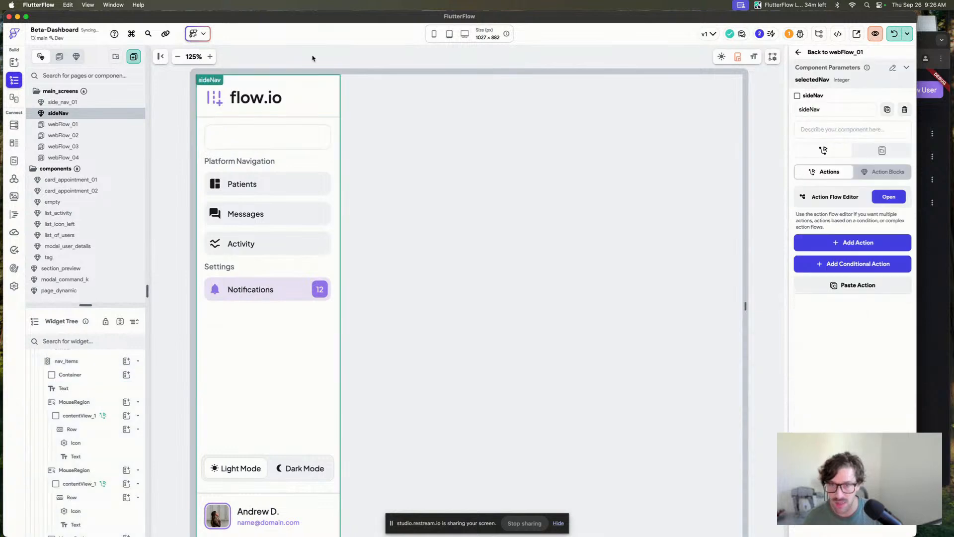
# Add a Row inside the container with left and right padding of 12.
pyautogui.click(226, 150)
pyautogui.press('super+e')
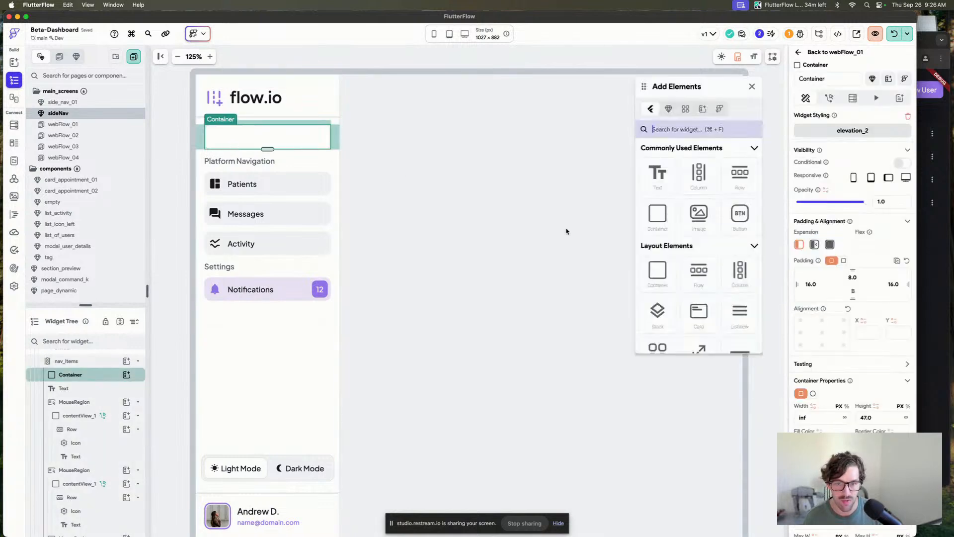
pyautogui.moveTo(739, 176); pyautogui.dragTo(249, 142)
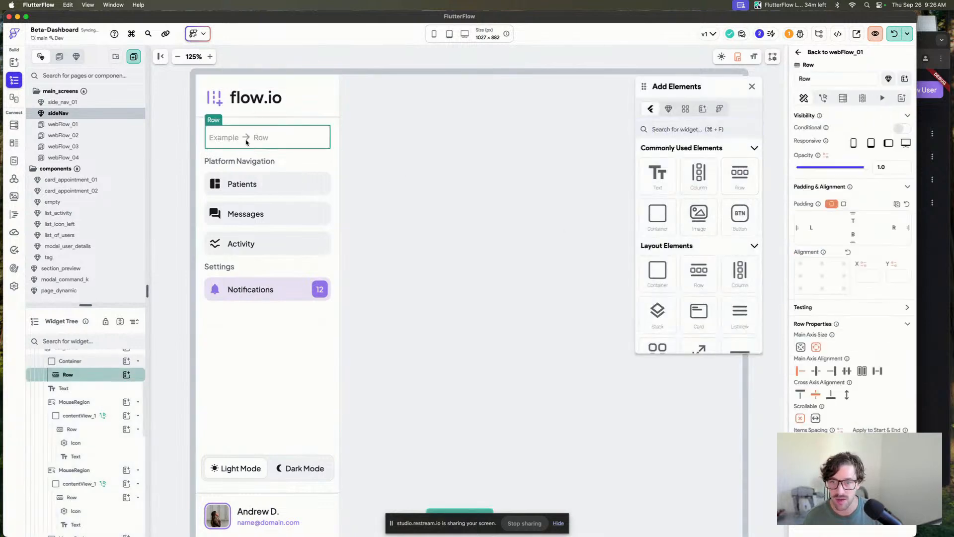
pyautogui.click(810, 230)
pyautogui.write('12')
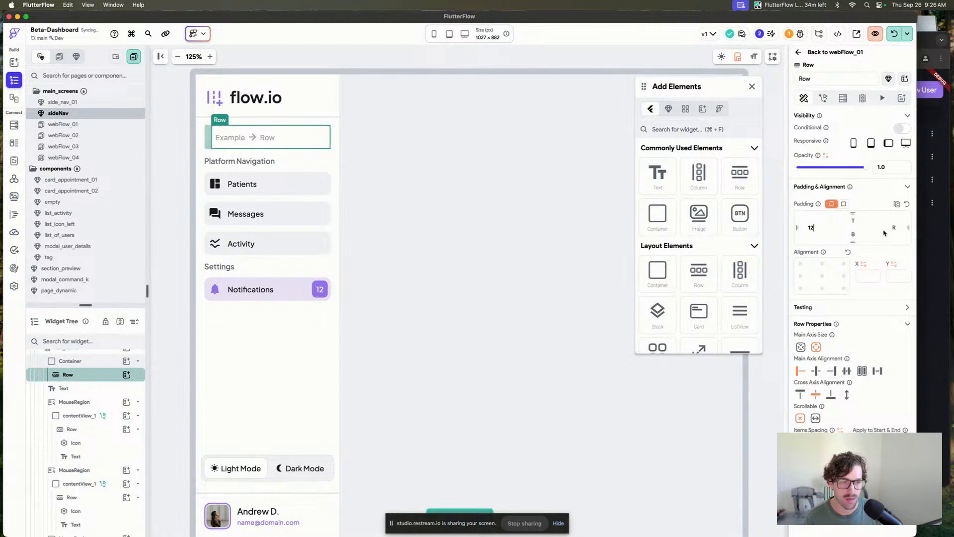
pyautogui.click(885, 231)
pyautogui.write('12')
# Add a Text to the row reading "Search platform...".
pyautogui.moveTo(657, 174); pyautogui.dragTo(234, 137)
pyautogui.click(810, 159)
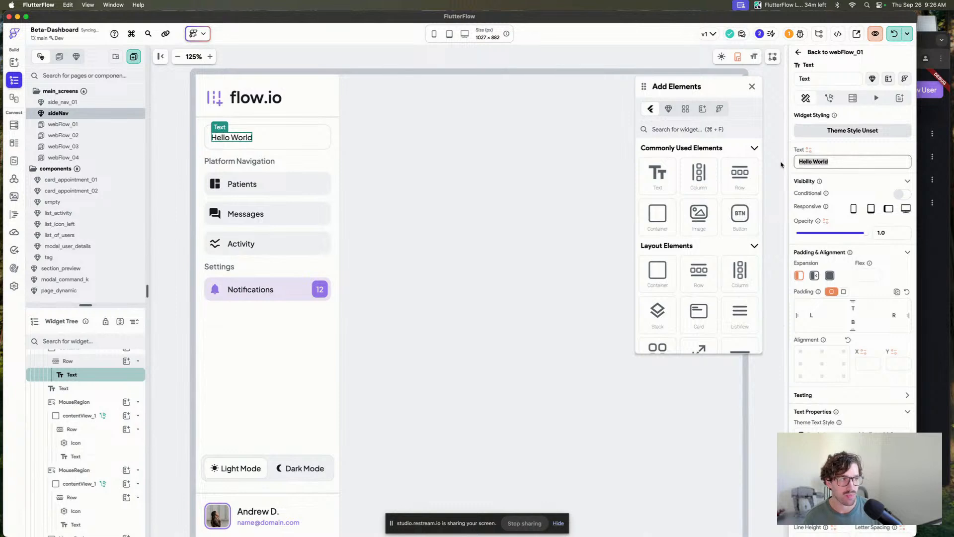
pyautogui.write('Searc')
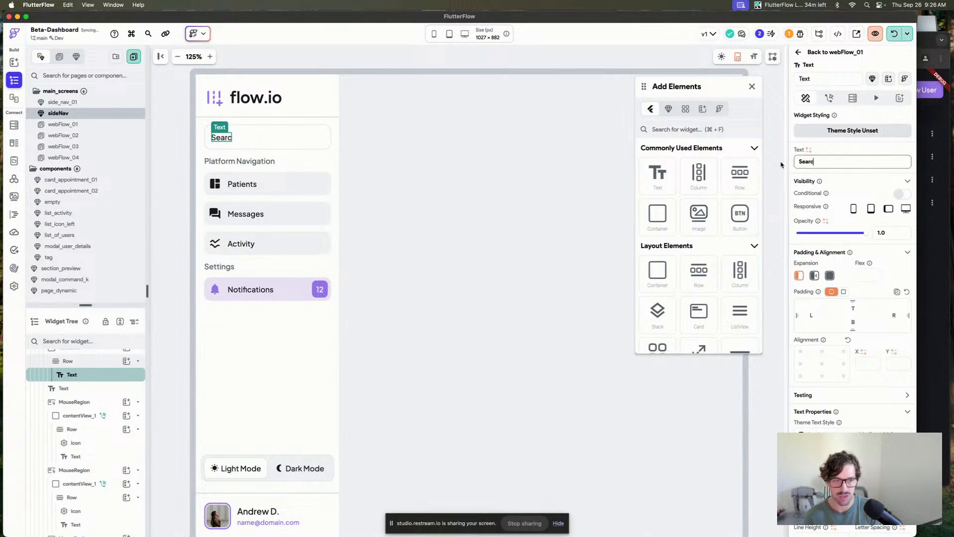
pyautogui.write('h ')
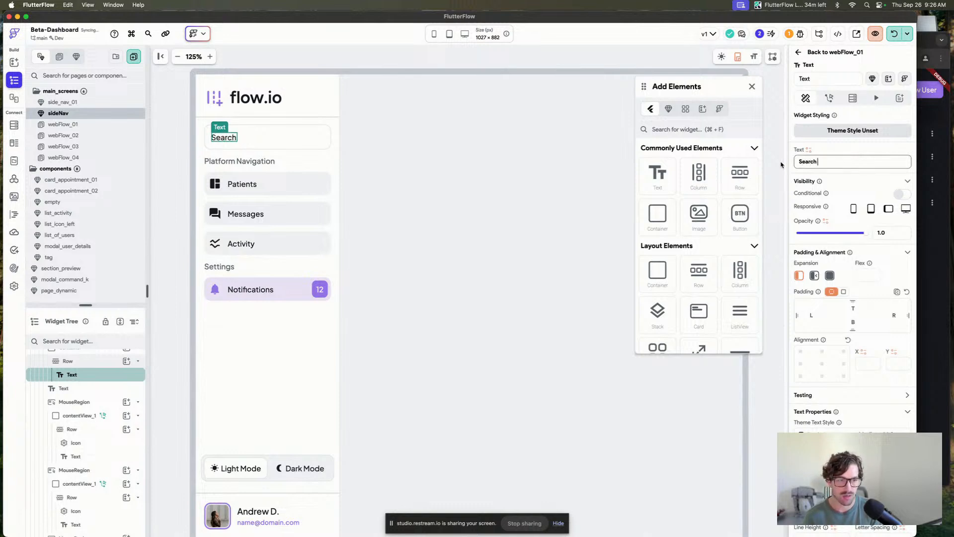
pyautogui.write('platform...')
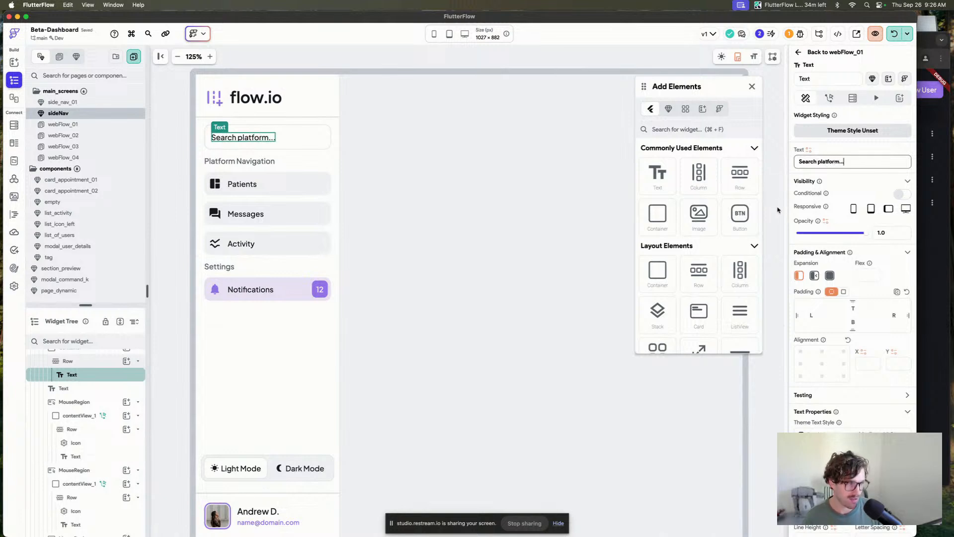
pyautogui.click(525, 214)
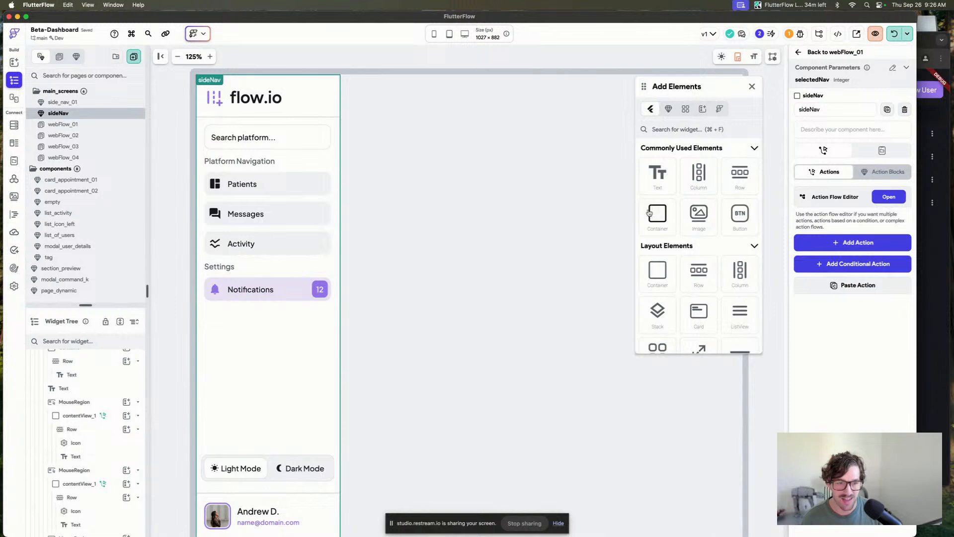
# Add a Container to the row beside the search text.
pyautogui.moveTo(657, 213); pyautogui.dragTo(306, 139)
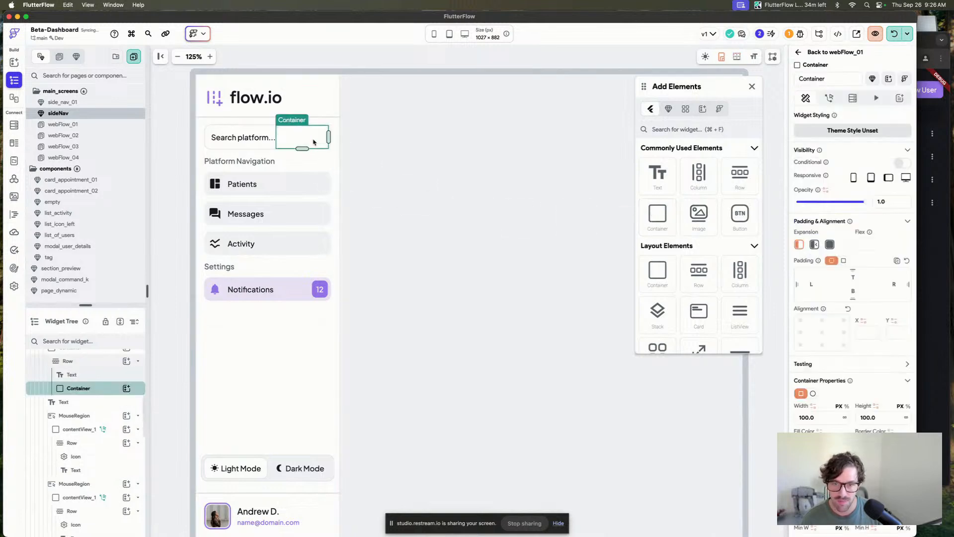
pyautogui.click(261, 139)
pyautogui.click(327, 142)
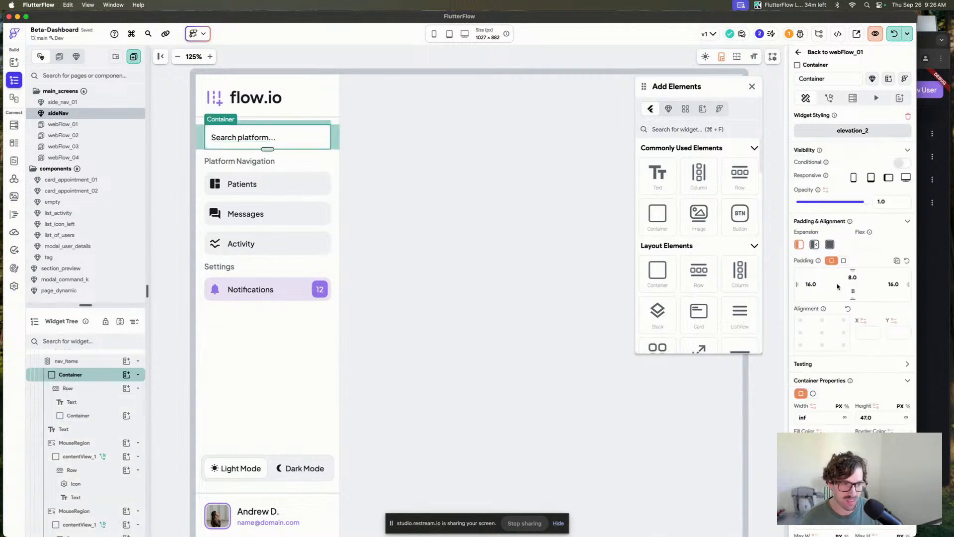
# Set the search container's left padding to 12.
pyautogui.click(811, 283)
pyautogui.write('12')
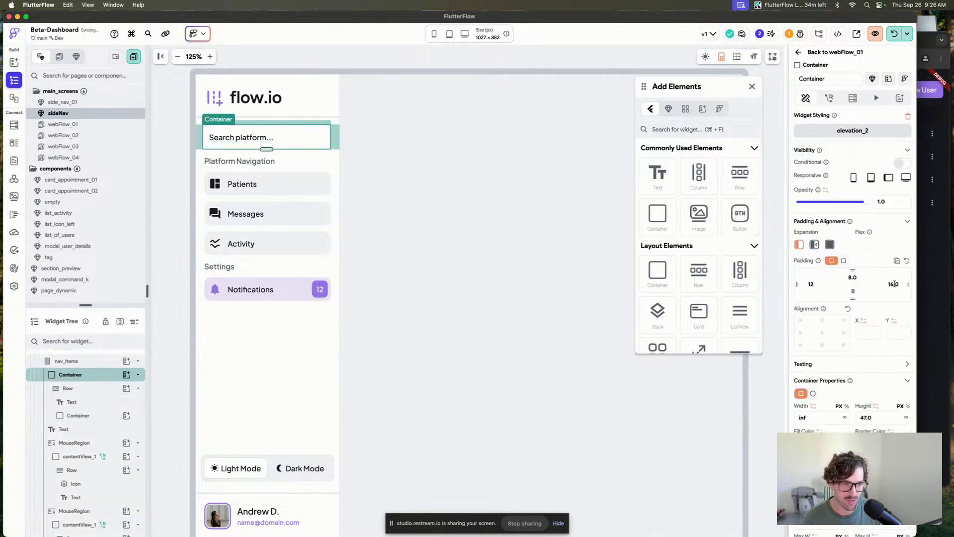
pyautogui.click(355, 152)
# Set the small container beside the search text to a width of 52 and a height of 32.
pyautogui.click(313, 138)
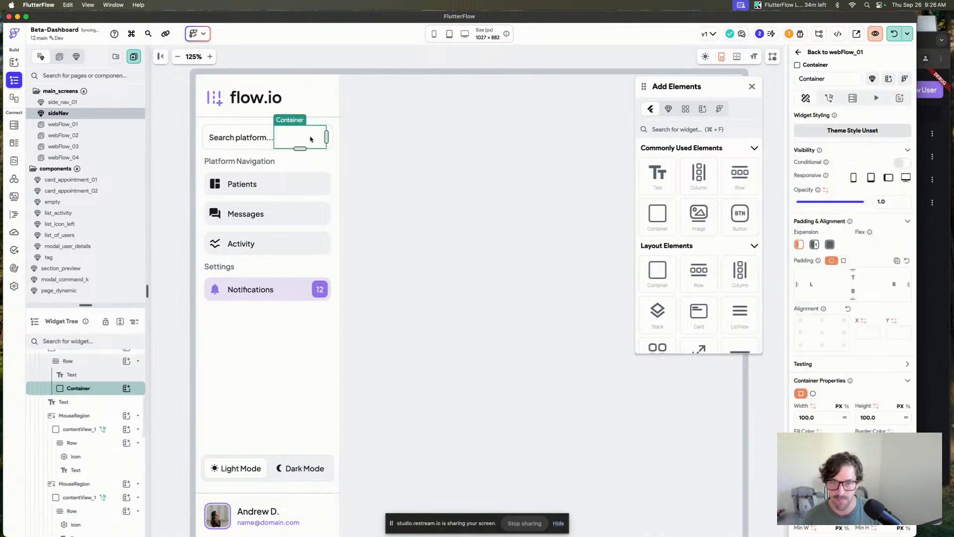
pyautogui.write('32')
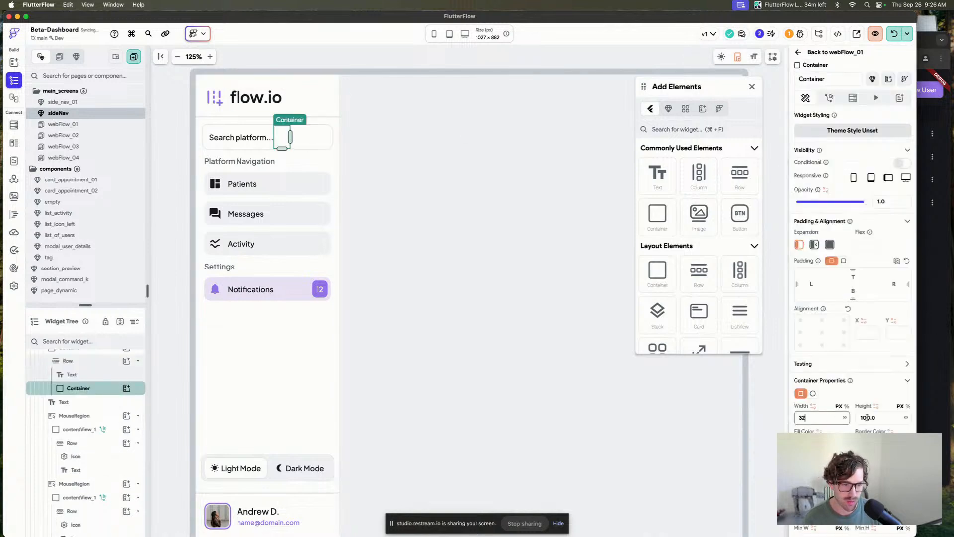
pyautogui.press('BackSpace')
pyautogui.press('BackSpace')
pyautogui.write('52.00')
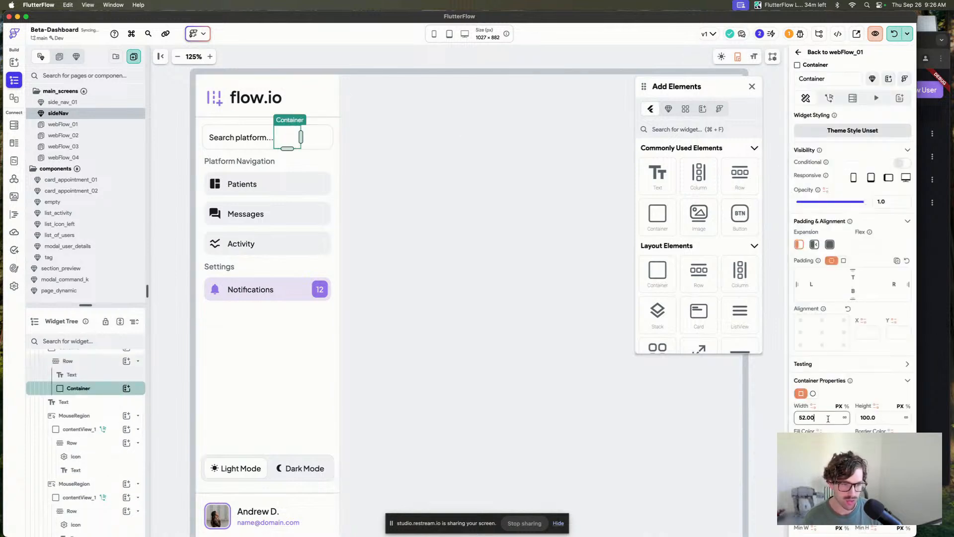
pyautogui.press('Tab')
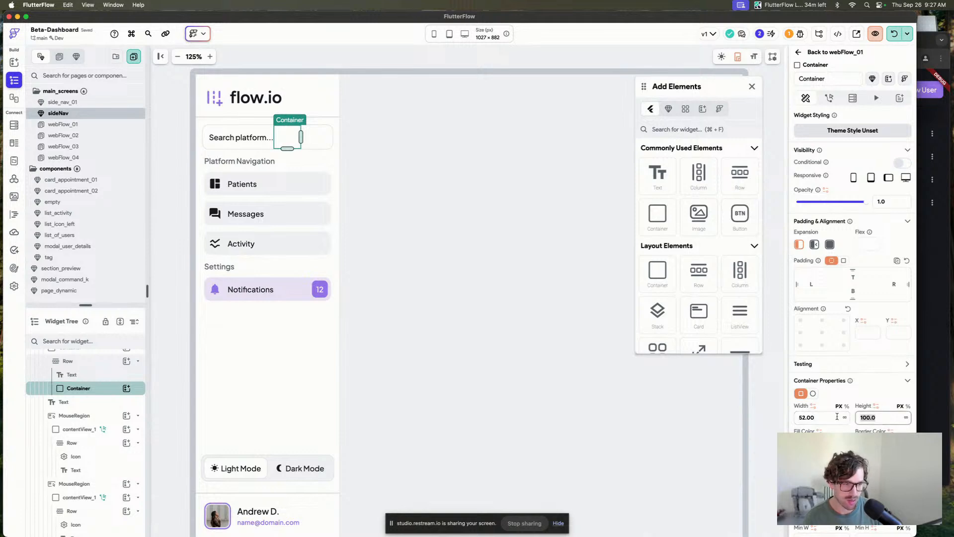
pyautogui.write('32')
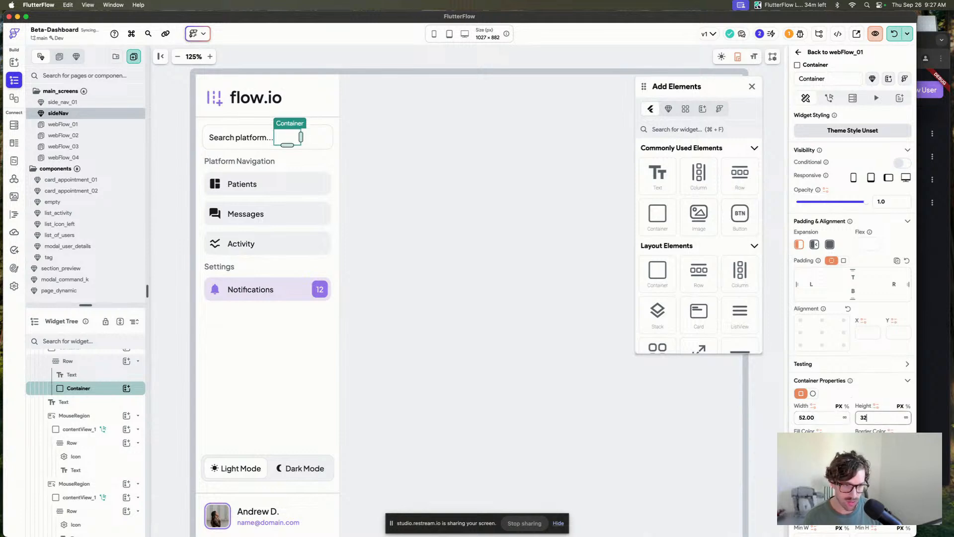
# Set the small container's fill color to the Alternate theme color.
pyautogui.click(801, 443)
pyautogui.click(737, 462)
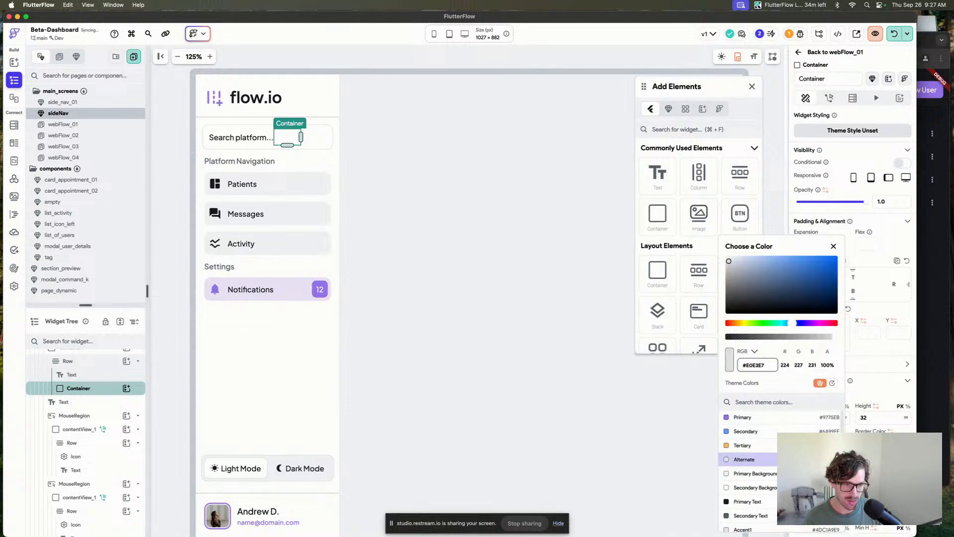
pyautogui.press('Escape')
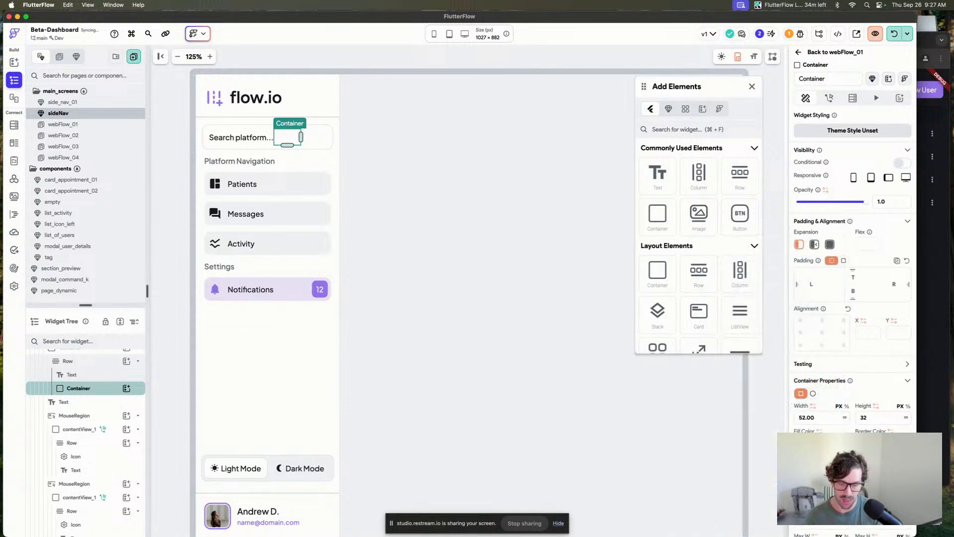
# Set the search row's main axis alignment to Space Between.
pyautogui.click(313, 137)
pyautogui.click(301, 136)
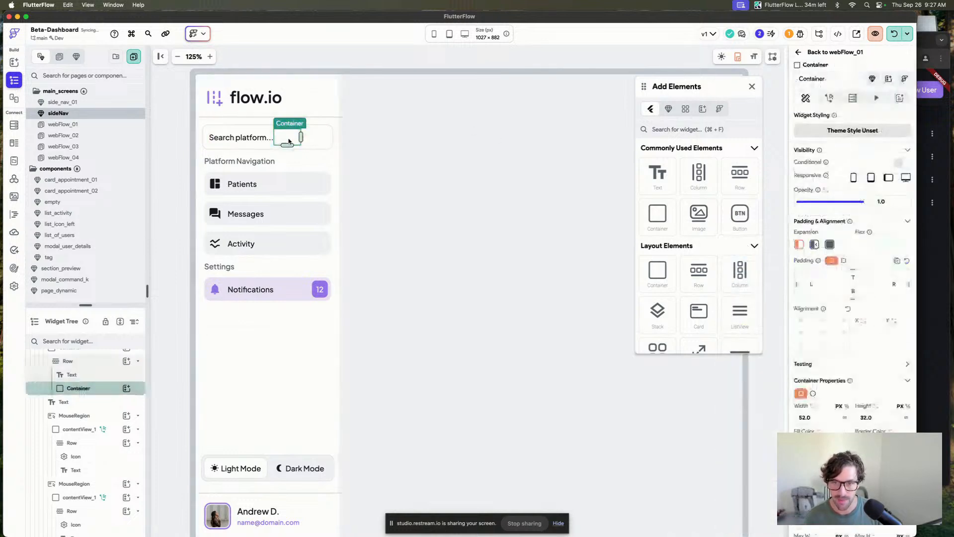
pyautogui.click(309, 139)
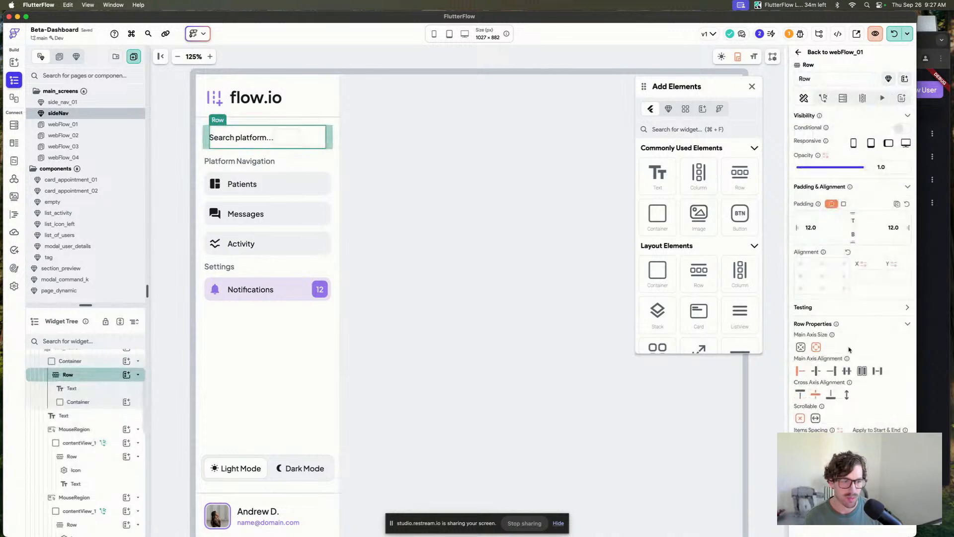
pyautogui.click(831, 371)
# Add a Text widget inside the small container and adjust the row's main axis alignment.
pyautogui.moveTo(657, 174); pyautogui.dragTo(315, 136)
pyautogui.click(281, 141)
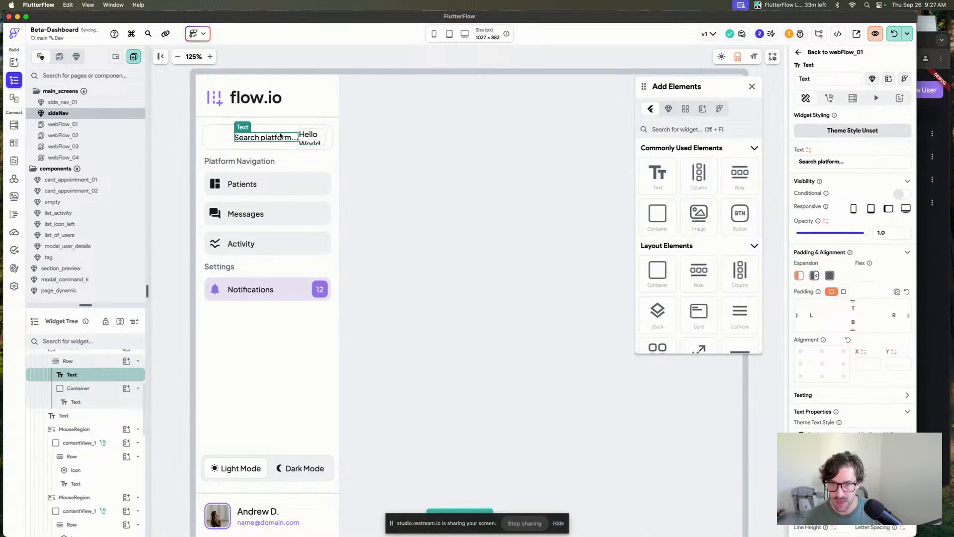
pyautogui.click(281, 131)
pyautogui.click(874, 371)
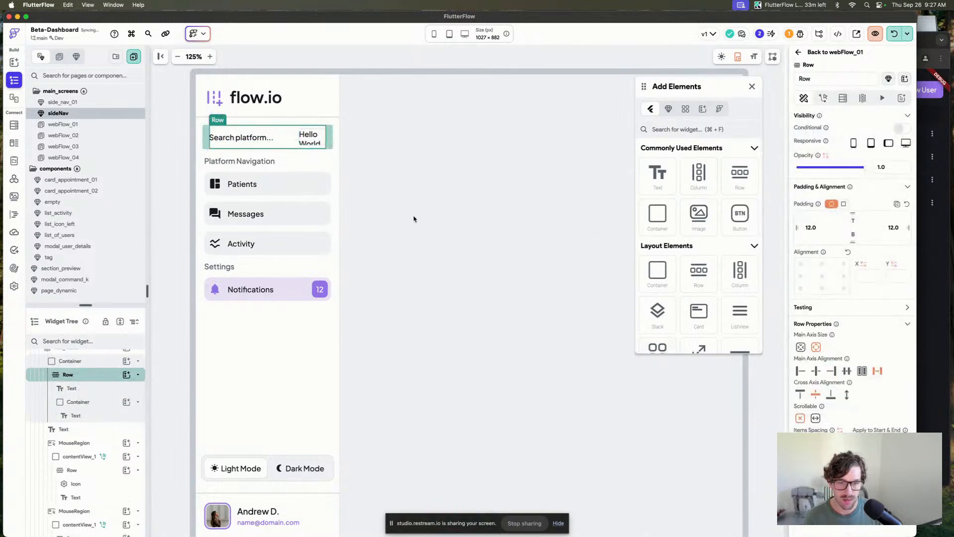
# Change the new text inside the small container to "⌘ + K".
pyautogui.click(309, 138)
pyautogui.scroll(-2, 826, 414)
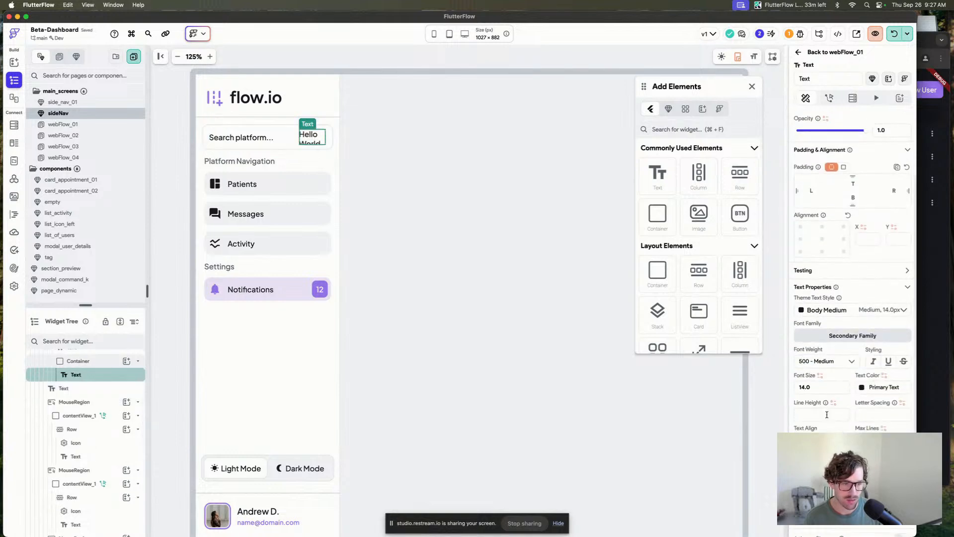
pyautogui.scroll(-5, 827, 415)
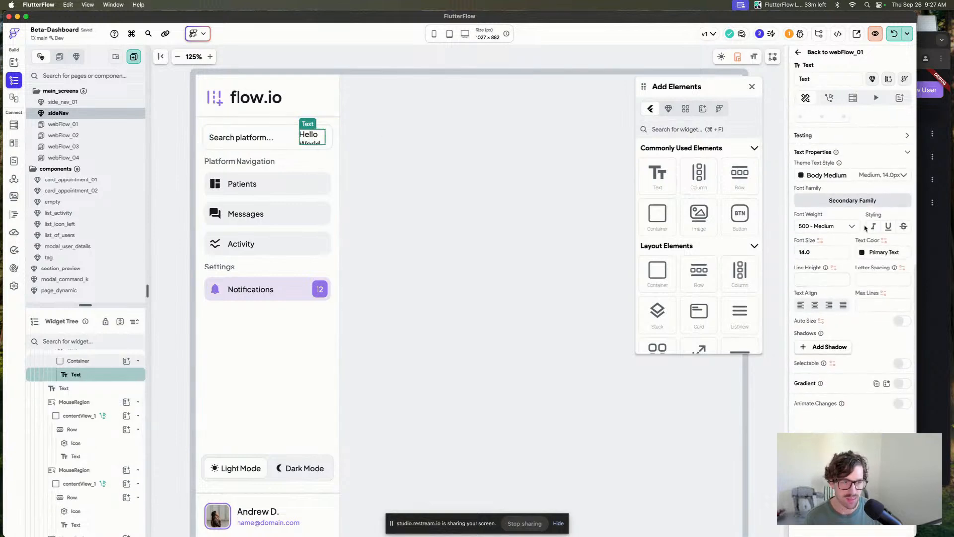
pyautogui.scroll(8, 865, 228)
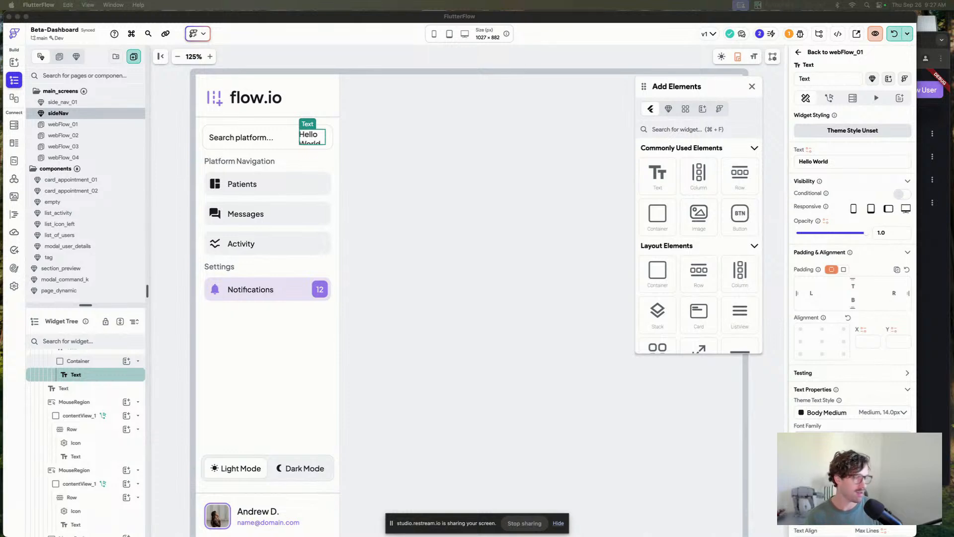
pyautogui.click(822, 170)
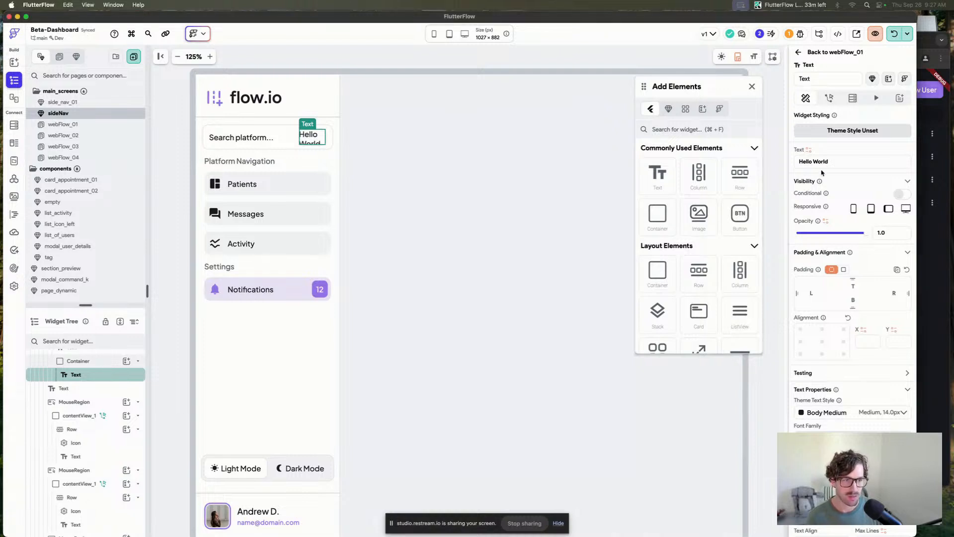
pyautogui.moveTo(831, 162); pyautogui.dragTo(782, 156)
pyautogui.write('⌘')
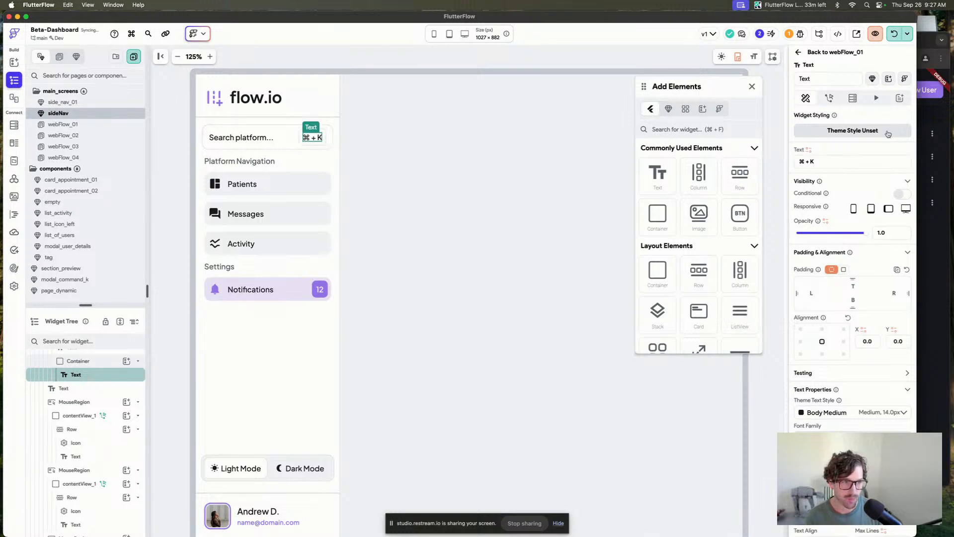
# Set the search row's right padding to 8.
pyautogui.click(488, 206)
pyautogui.click(320, 136)
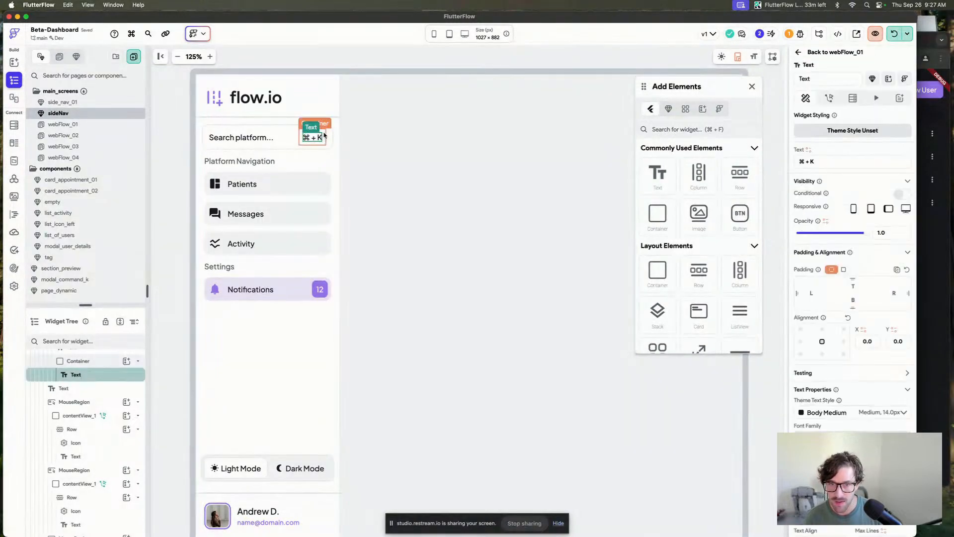
pyautogui.click(325, 135)
pyautogui.click(330, 136)
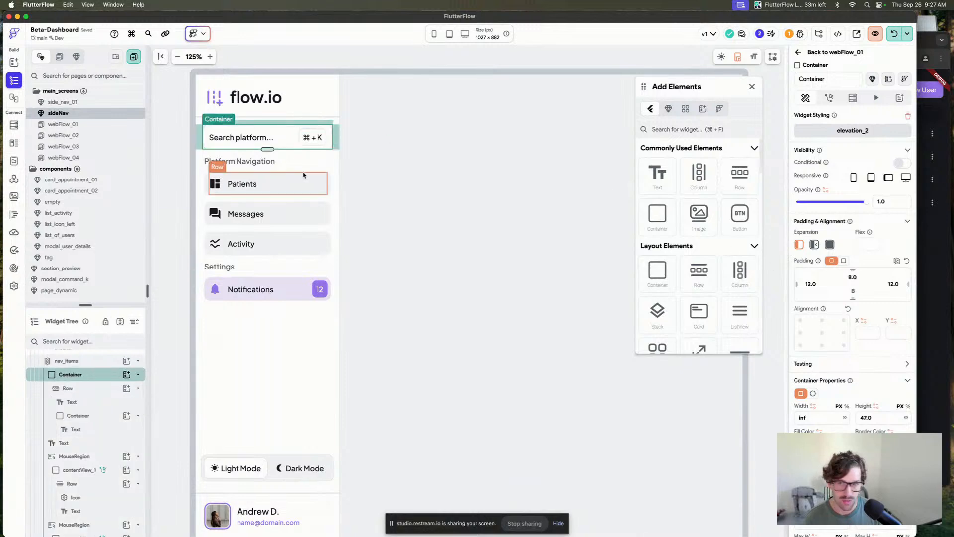
pyautogui.click(293, 137)
pyautogui.click(893, 227)
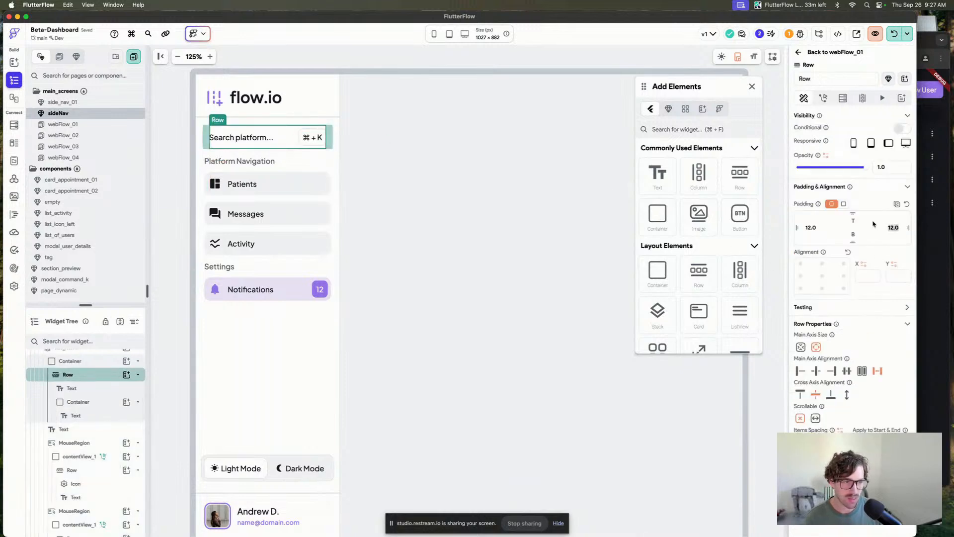
pyautogui.write('8')
pyautogui.press('Return')
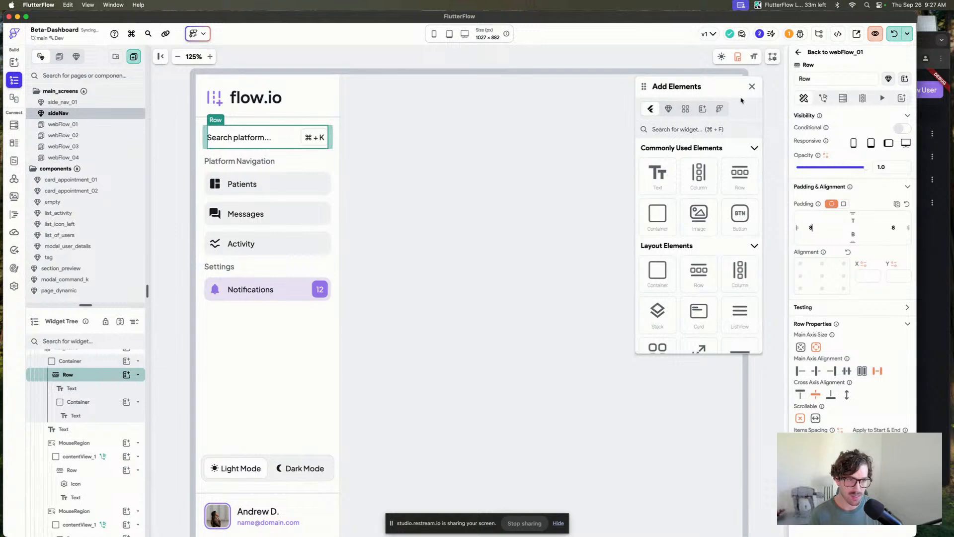
# Close the Add Elements panel.
pyautogui.click(482, 168)
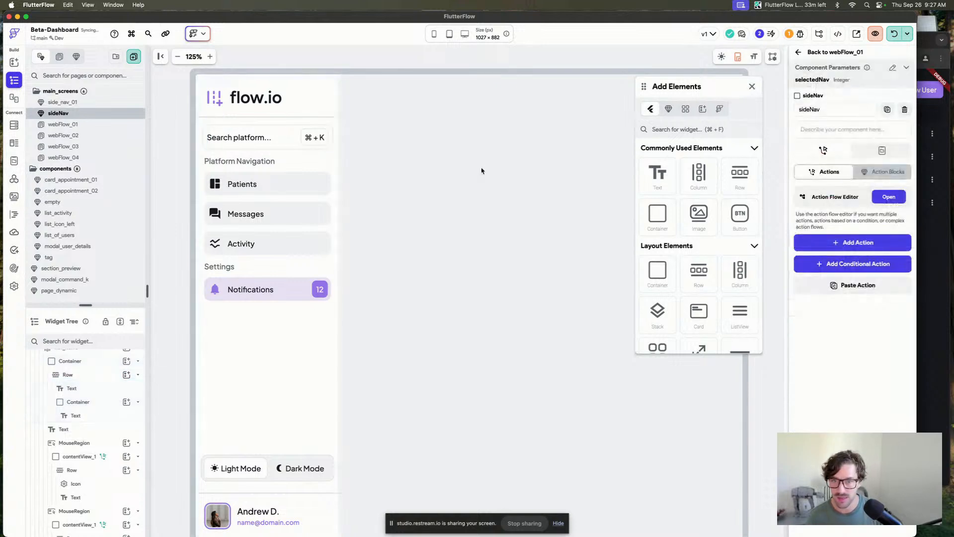
pyautogui.click(753, 87)
pyautogui.click(330, 135)
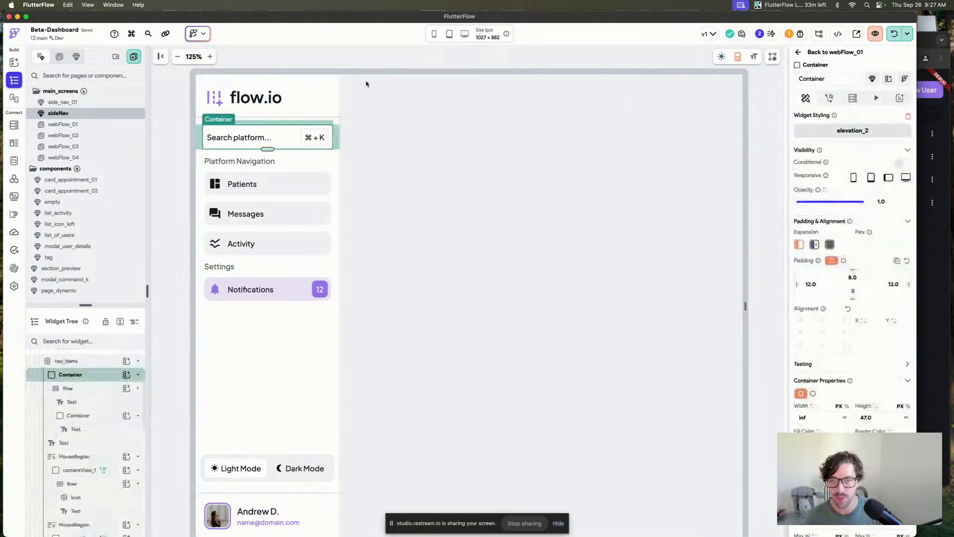
pyautogui.click(371, 65)
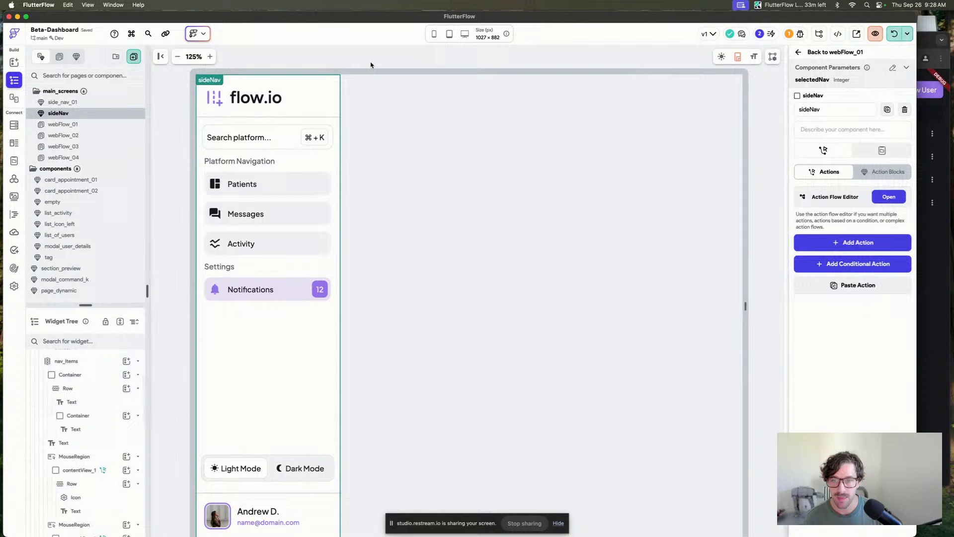
pyautogui.click(333, 130)
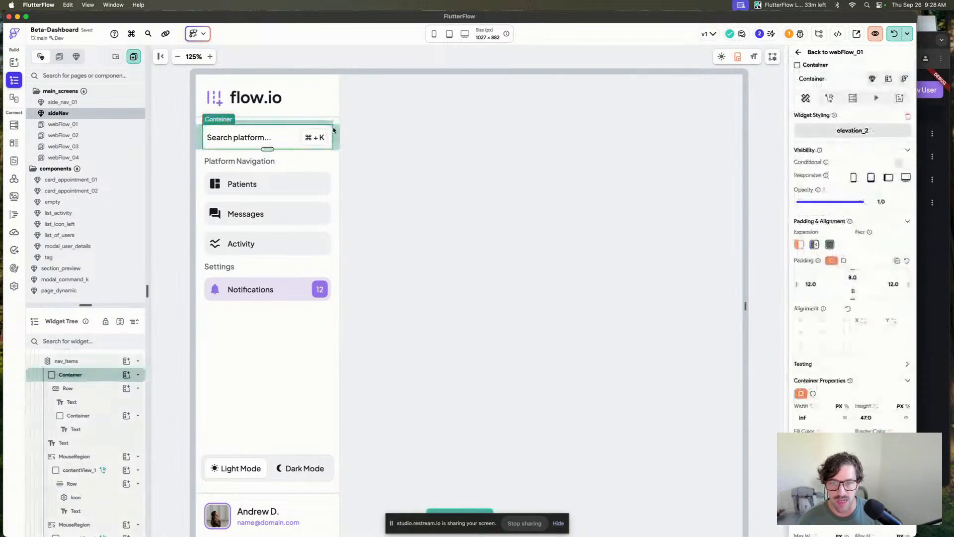
pyautogui.click(300, 130)
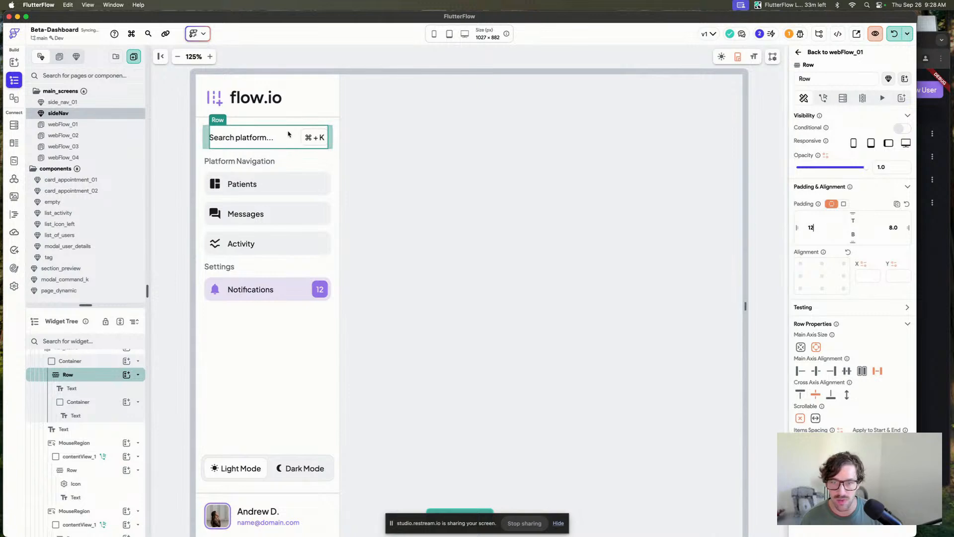
# Add an On Tap action to the search container that shows a Custom Dialog alert.
pyautogui.click(332, 135)
pyautogui.click(829, 98)
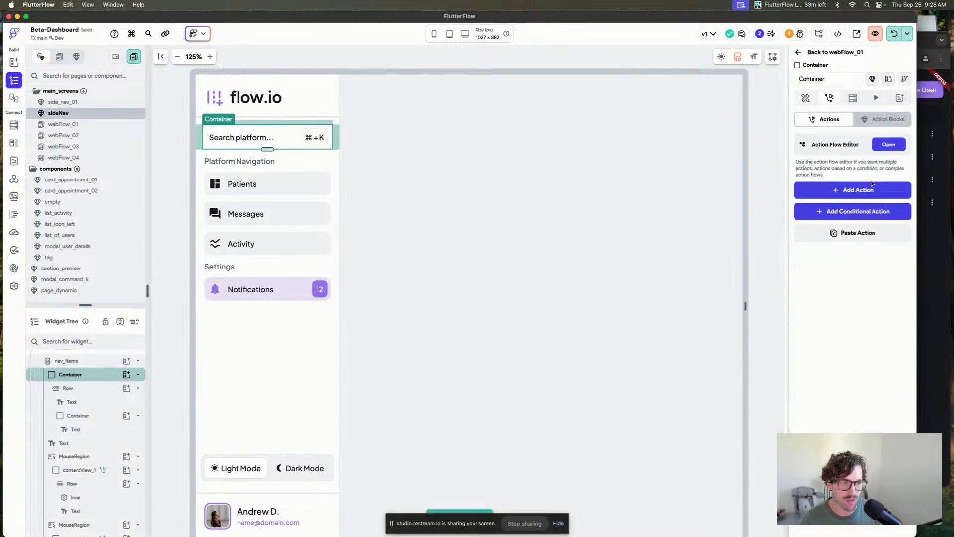
pyautogui.click(853, 190)
pyautogui.click(834, 257)
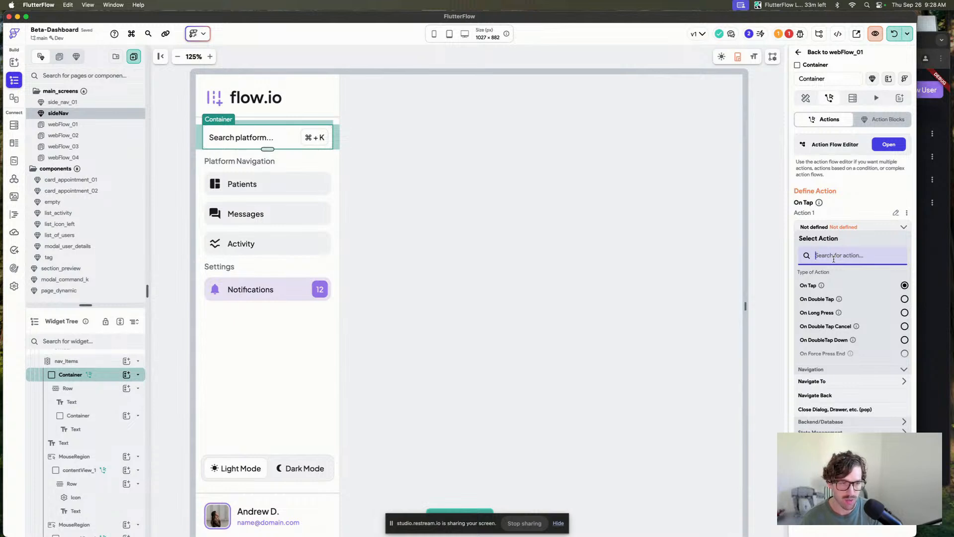
pyautogui.write('custom')
pyautogui.click(820, 397)
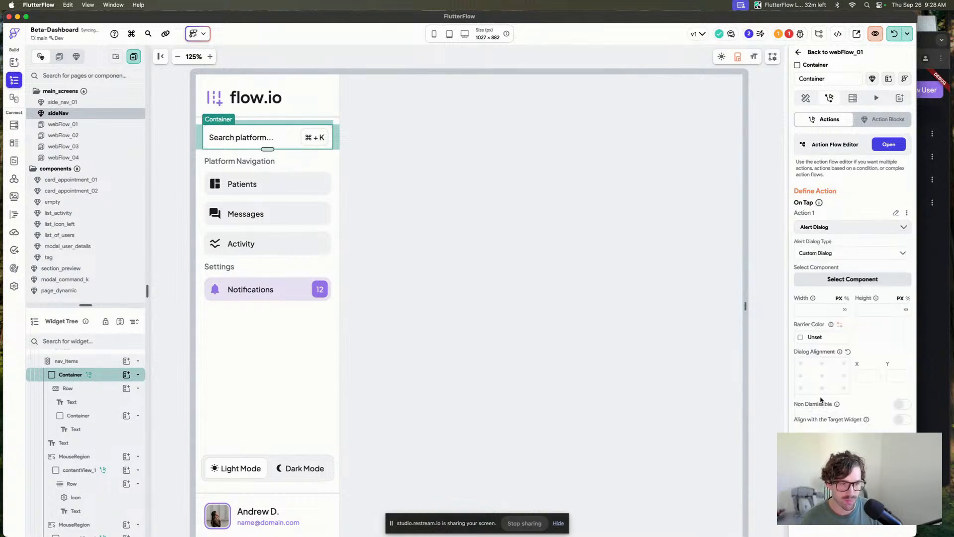
# Choose modal_command_k as the dialog's component.
pyautogui.click(831, 280)
pyautogui.write('mod')
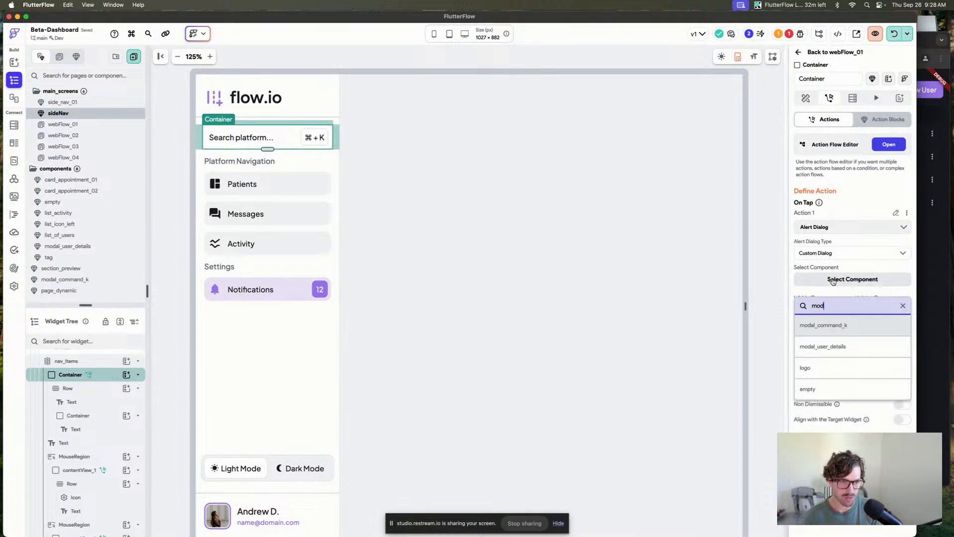
pyautogui.click(849, 321)
# Set the dialog's barrier color to Accent 4.
pyautogui.click(802, 365)
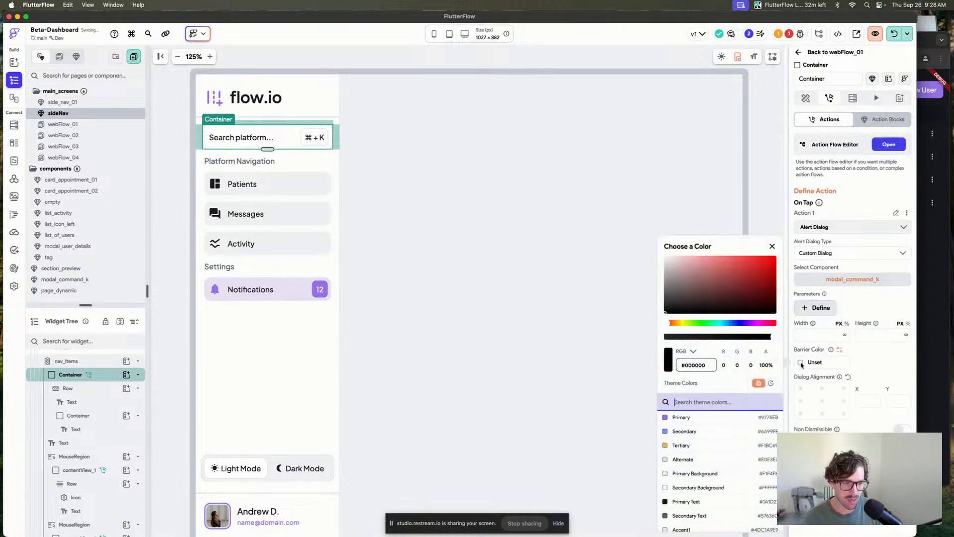
pyautogui.write('acc')
pyautogui.click(689, 460)
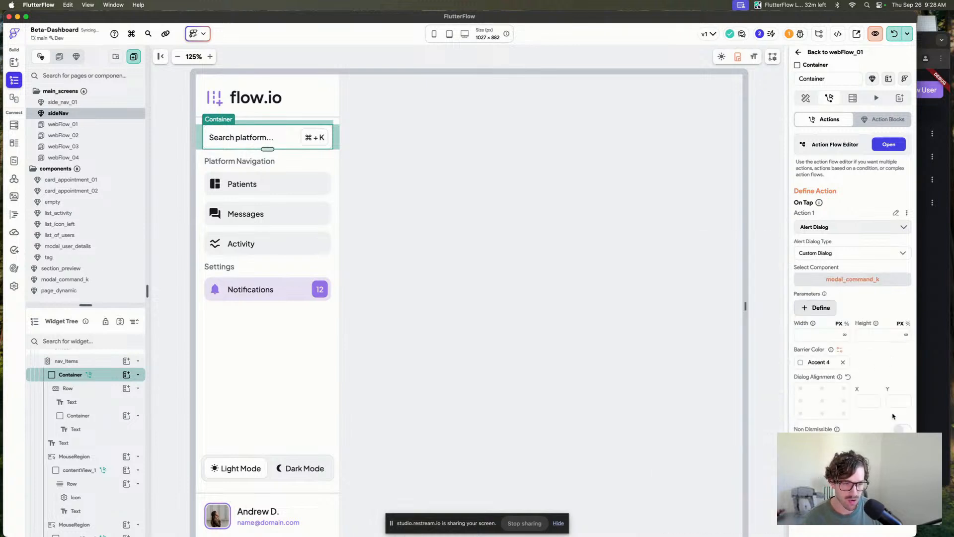
# Return to the webFlow_01 page and open its actions.
pyautogui.click(386, 60)
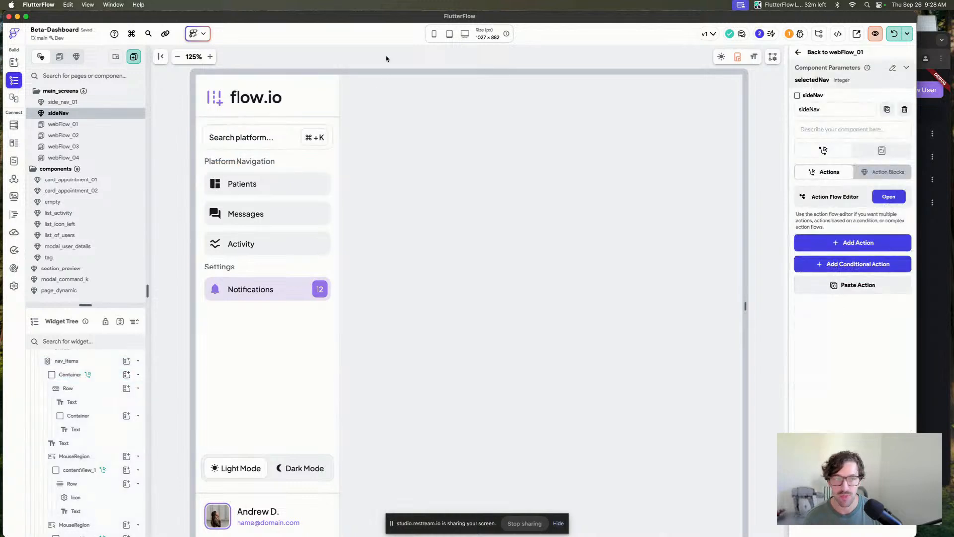
pyautogui.click(852, 54)
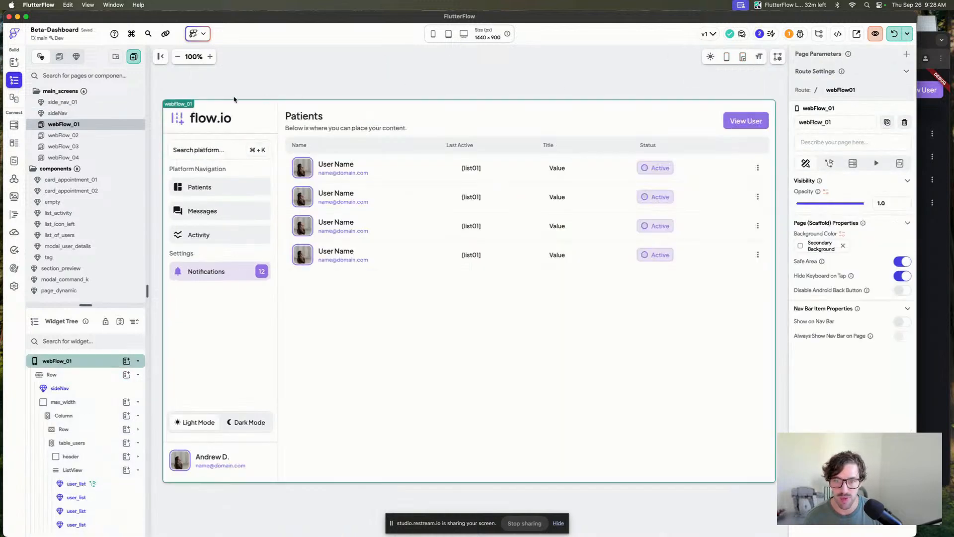
pyautogui.click(363, 92)
pyautogui.click(829, 163)
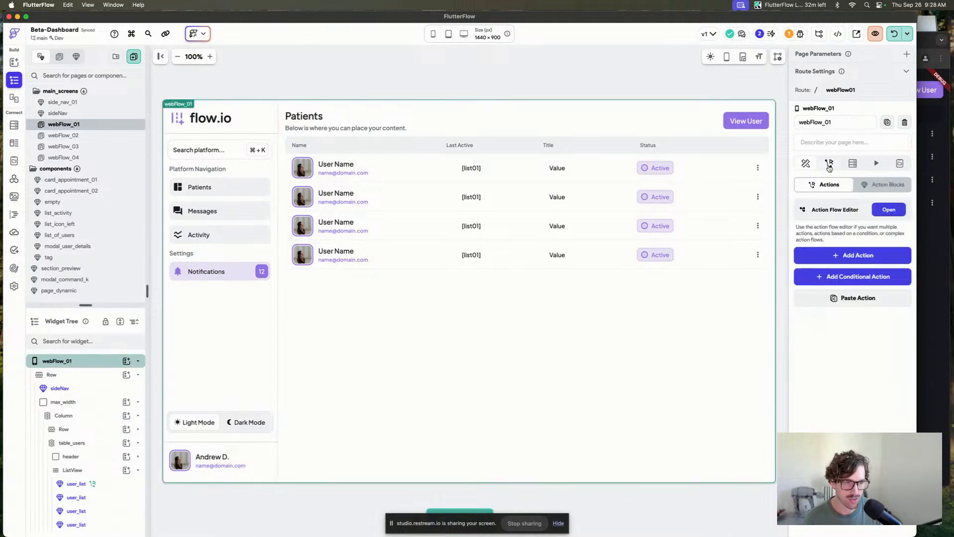
# Add an On Shortcut Press trigger to the webFlow_01 page recorded as the ⌘/Ctrl + K shortcut.
pyautogui.click(889, 210)
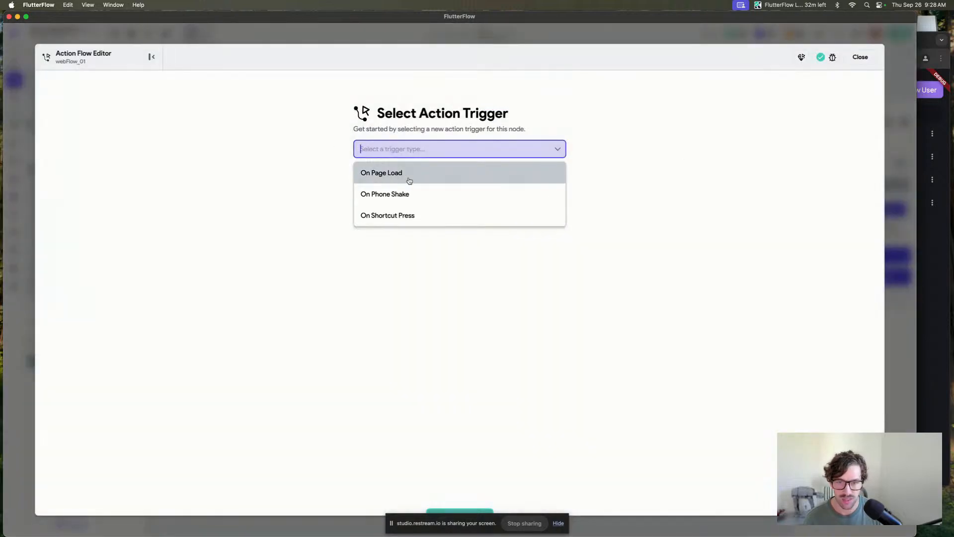
pyautogui.click(417, 219)
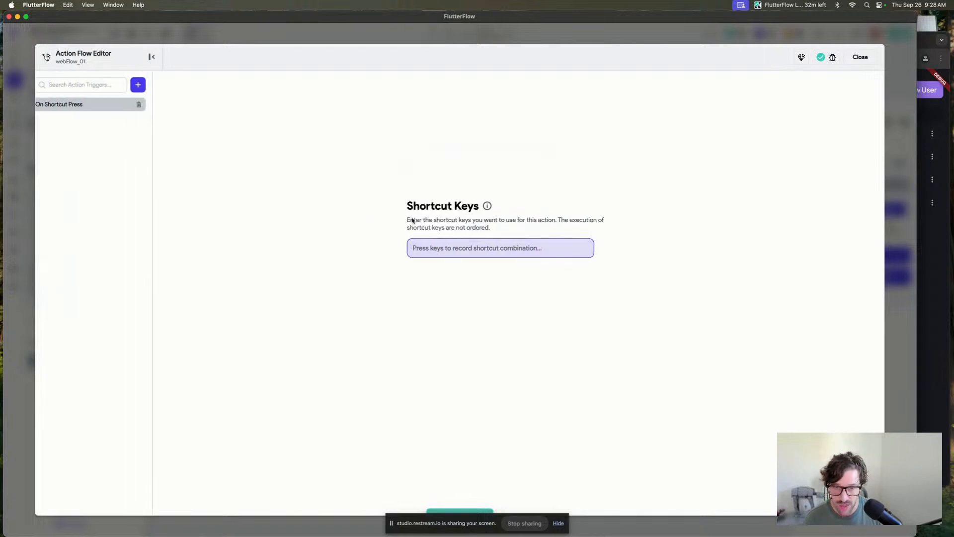
pyautogui.click(461, 252)
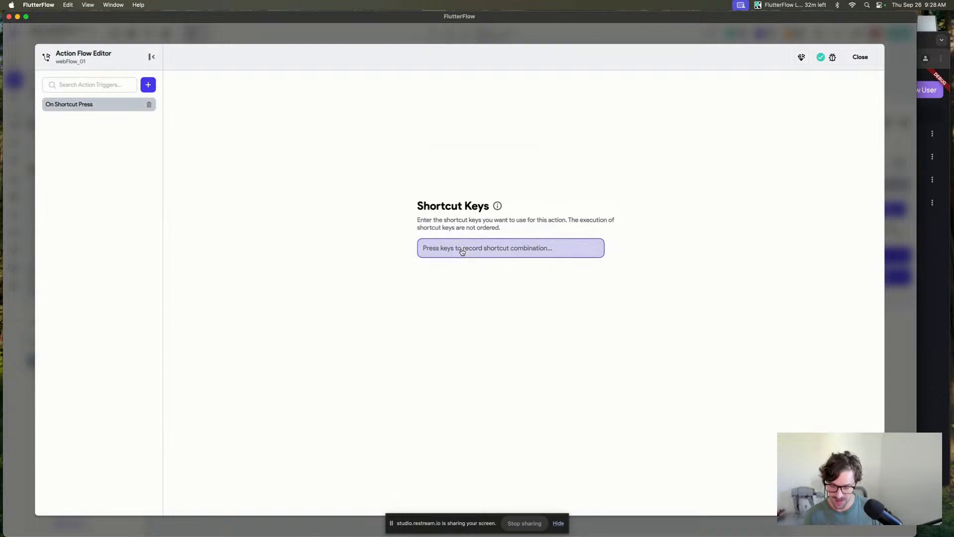
pyautogui.press('super')
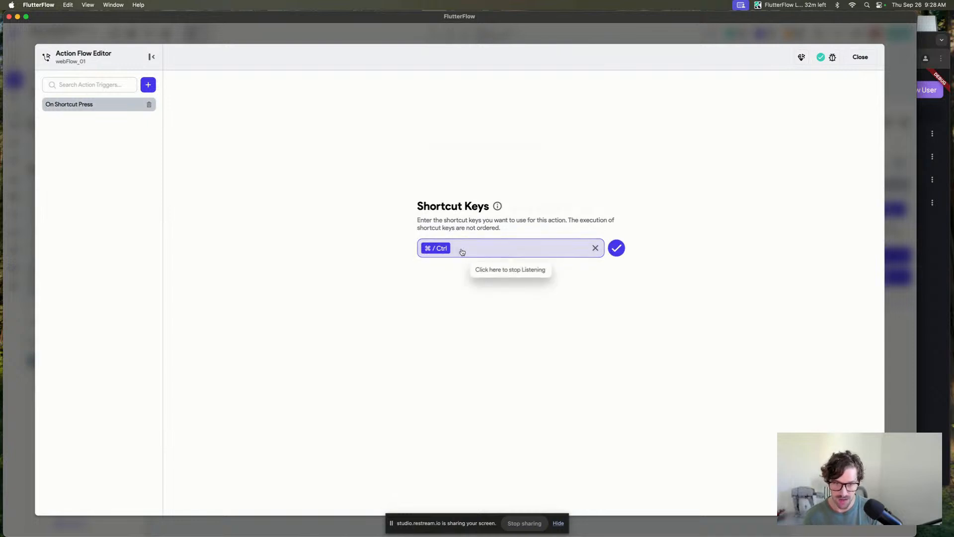
pyautogui.press('super+k')
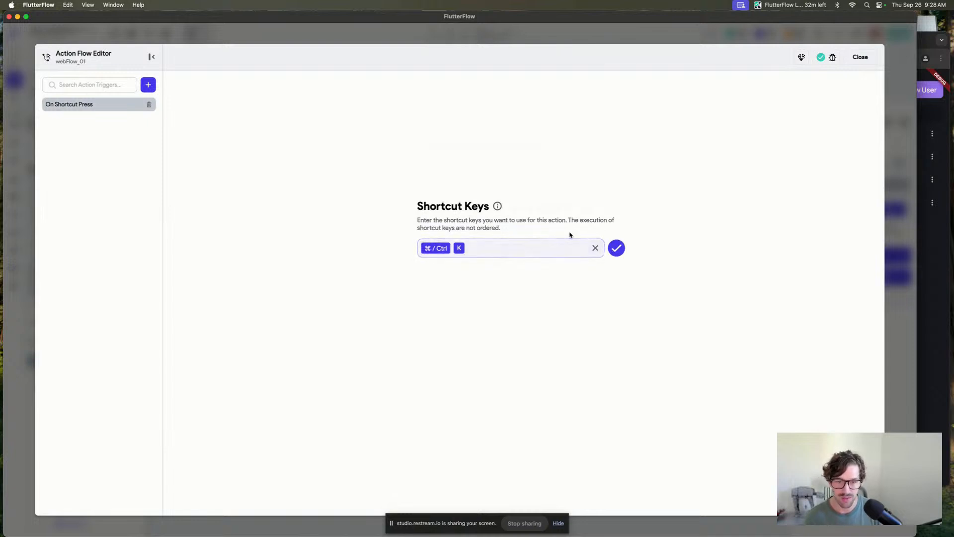
pyautogui.click(618, 248)
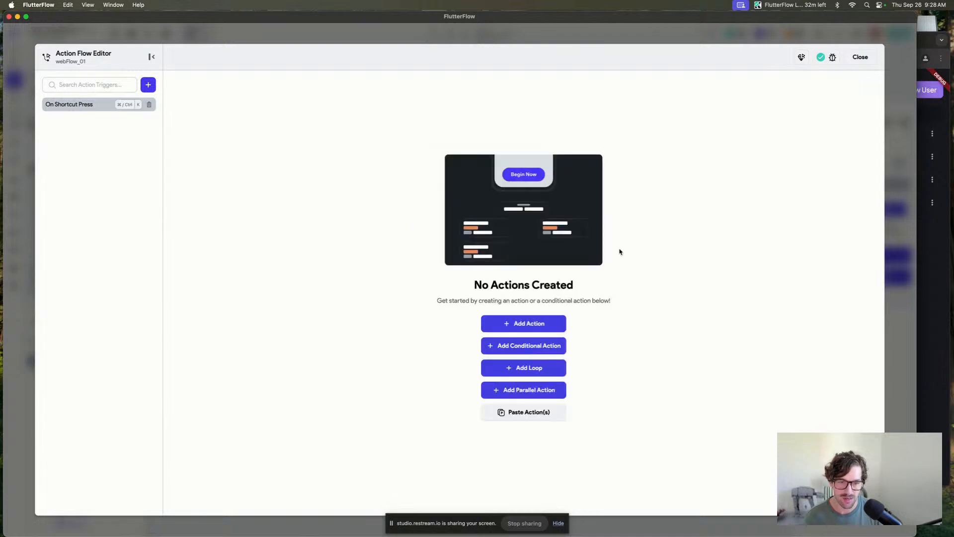
# Add a Custom Dialog alert action to the shortcut trigger that shows the modal_command_k component.
pyautogui.click(529, 324)
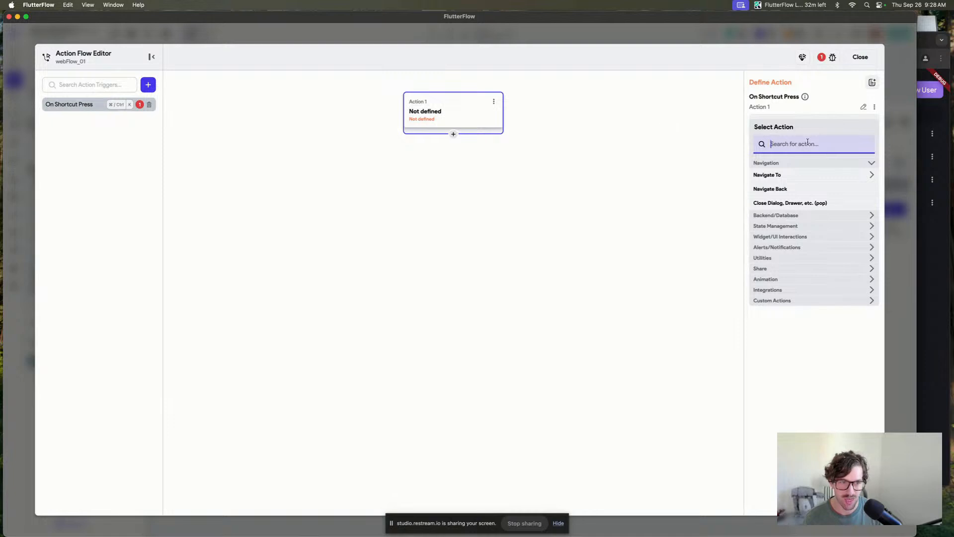
pyautogui.write('custom')
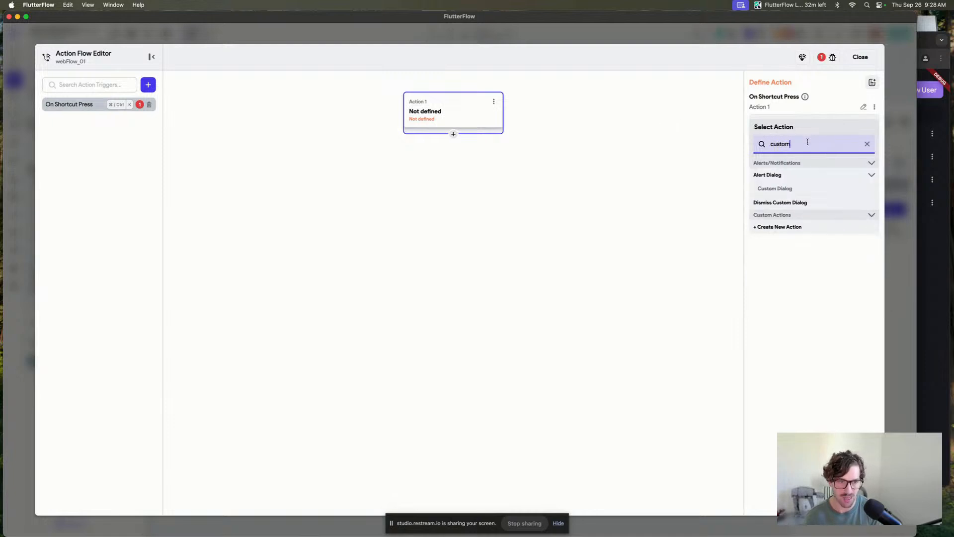
pyautogui.click(791, 190)
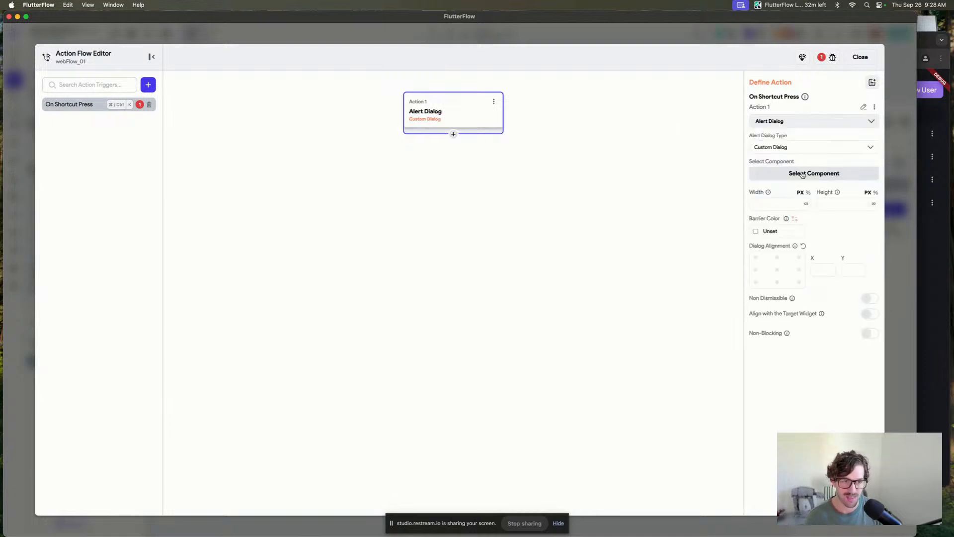
pyautogui.click(802, 174)
pyautogui.write('mod')
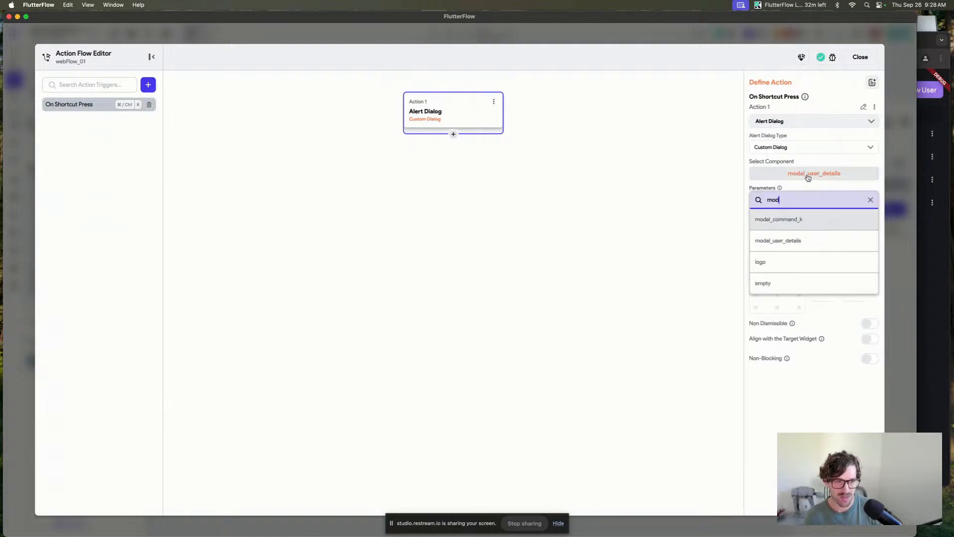
pyautogui.click(801, 219)
# Set the shortcut dialog's barrier color to Accent 4 and close the action flow editor.
pyautogui.click(756, 258)
pyautogui.write('acc')
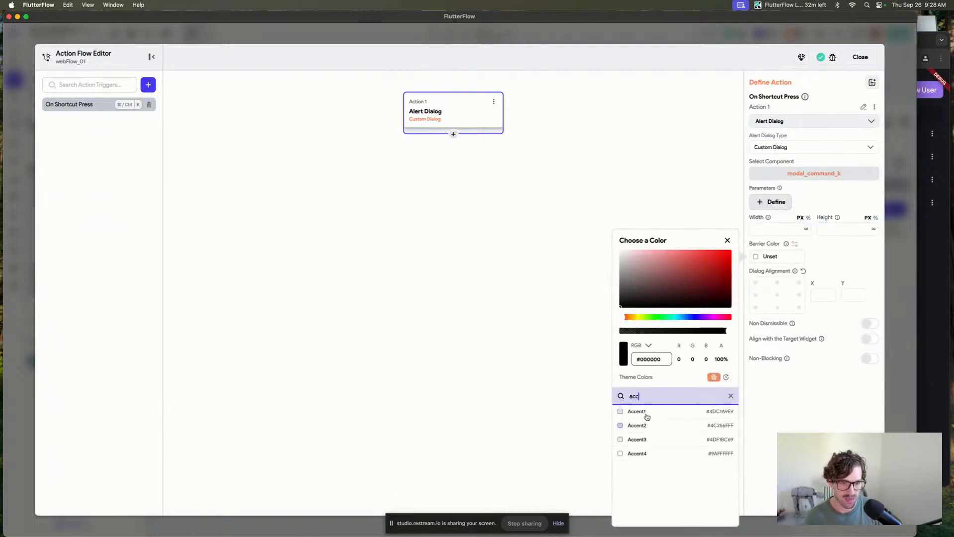
pyautogui.click(639, 453)
pyautogui.click(571, 285)
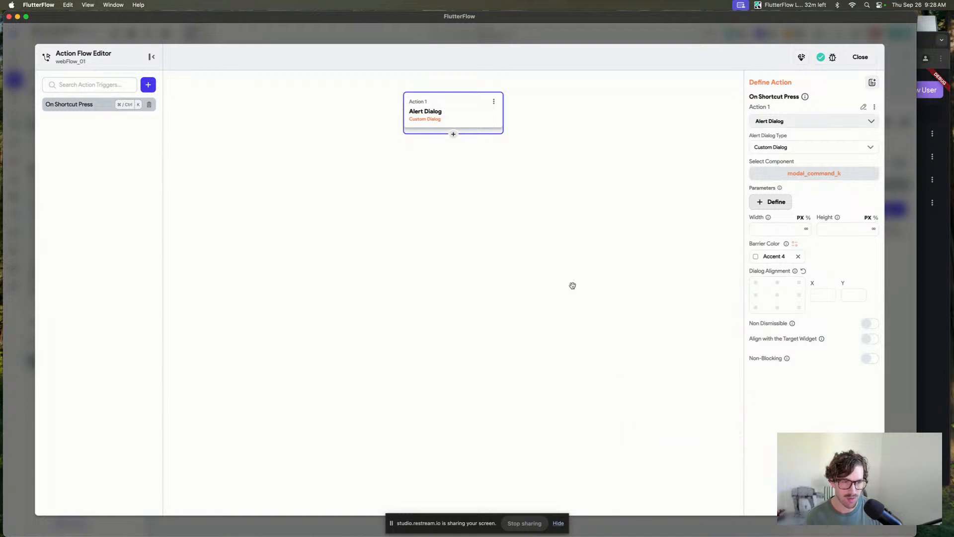
pyautogui.click(570, 182)
pyautogui.click(861, 57)
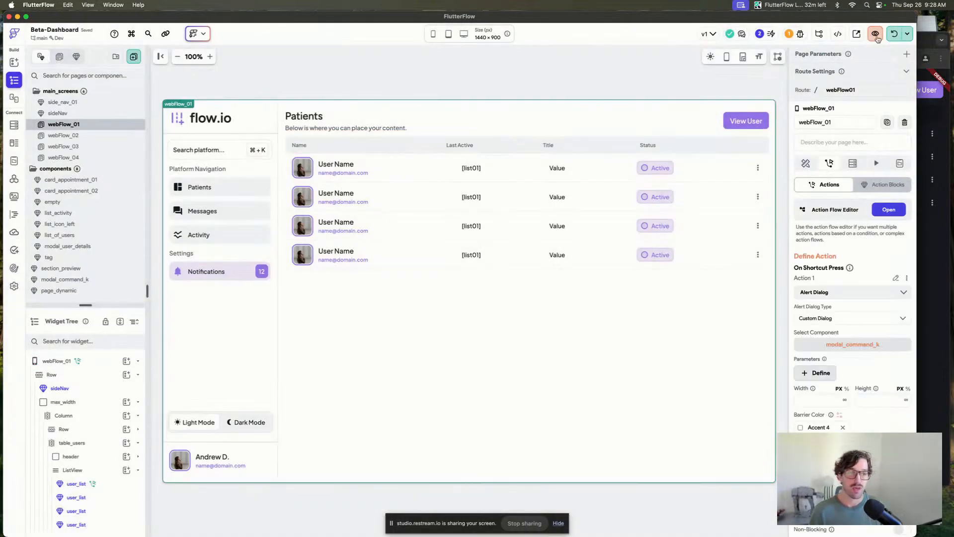
# Launch a local test run of the app in Chrome.
pyautogui.click(894, 35)
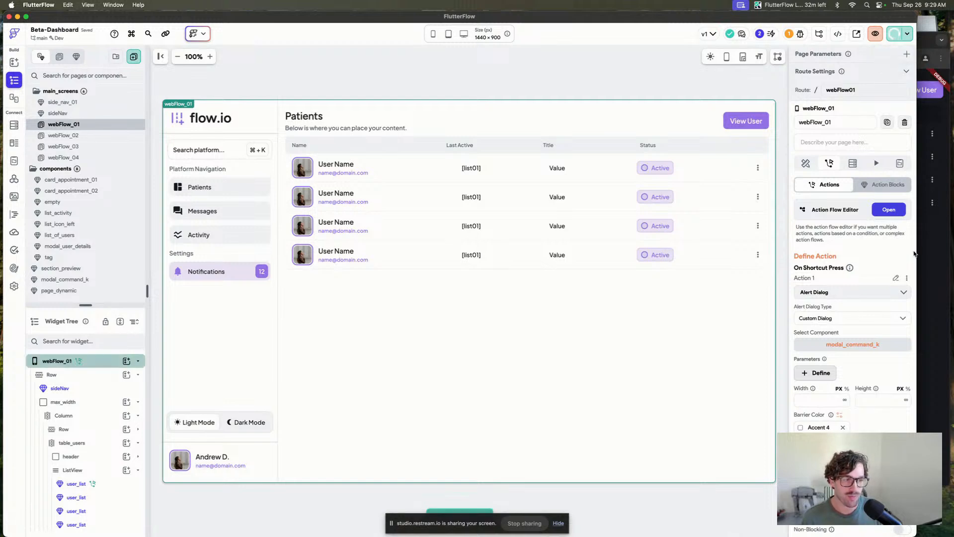
pyautogui.click(938, 268)
pyautogui.moveTo(653, 40)
pyautogui.mouseDown()
pyautogui.moveTo(620, 34)
pyautogui.moveTo(635, 33)
pyautogui.mouseUp()
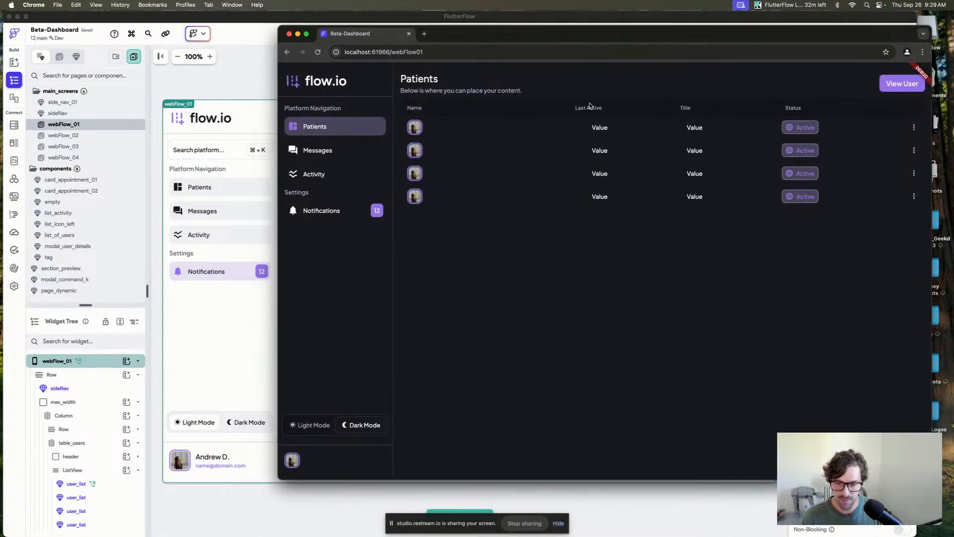
# Open the sideNav component and inspect the user_info widget's properties.
pyautogui.click(224, 383)
pyautogui.click(214, 470)
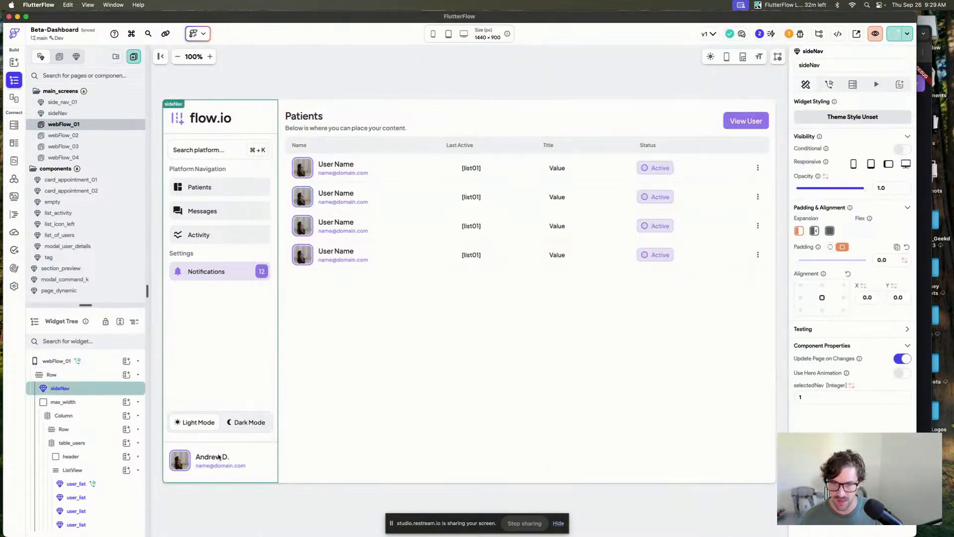
pyautogui.doubleClick(218, 457)
pyautogui.click(294, 453)
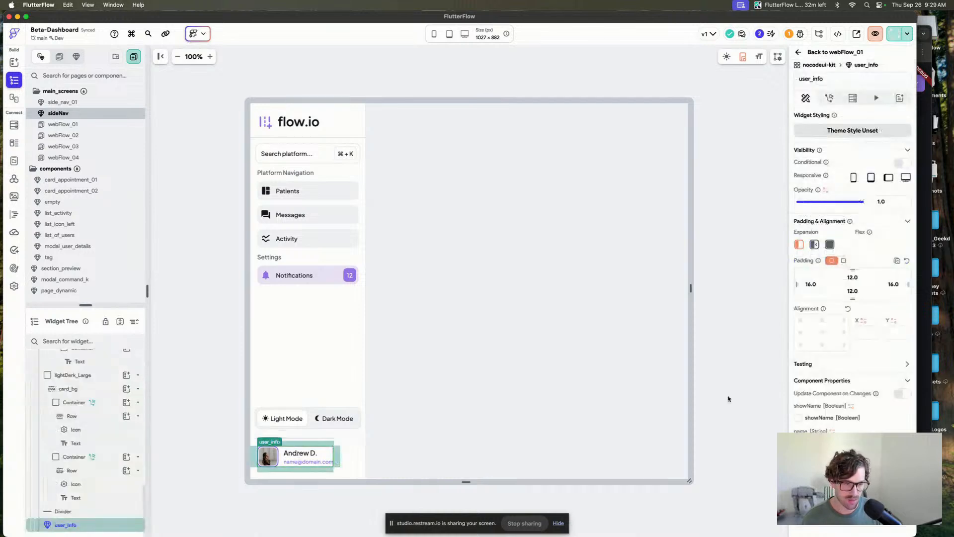
pyautogui.scroll(-2, 803, 366)
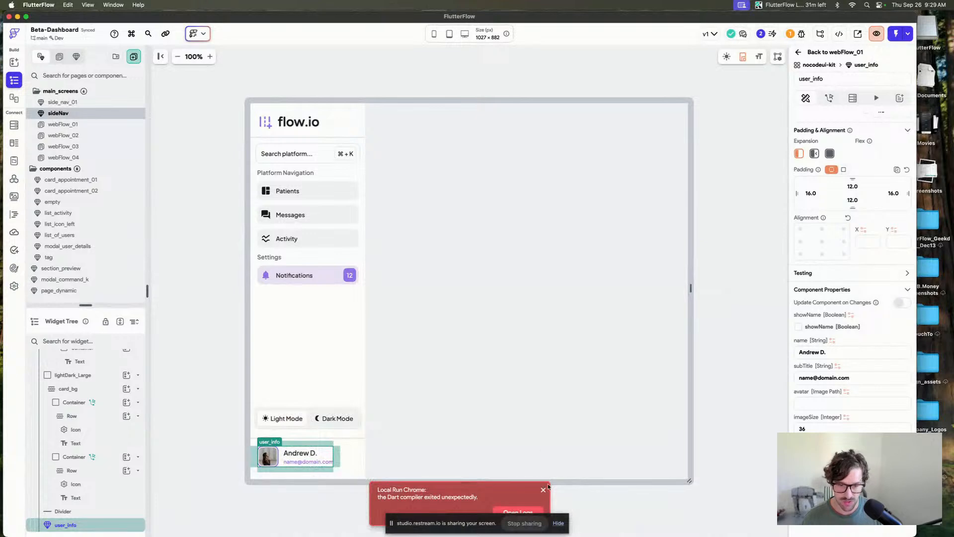
pyautogui.click(546, 489)
# Check the local run status in the Test, Run & Publish panel.
pyautogui.click(714, 224)
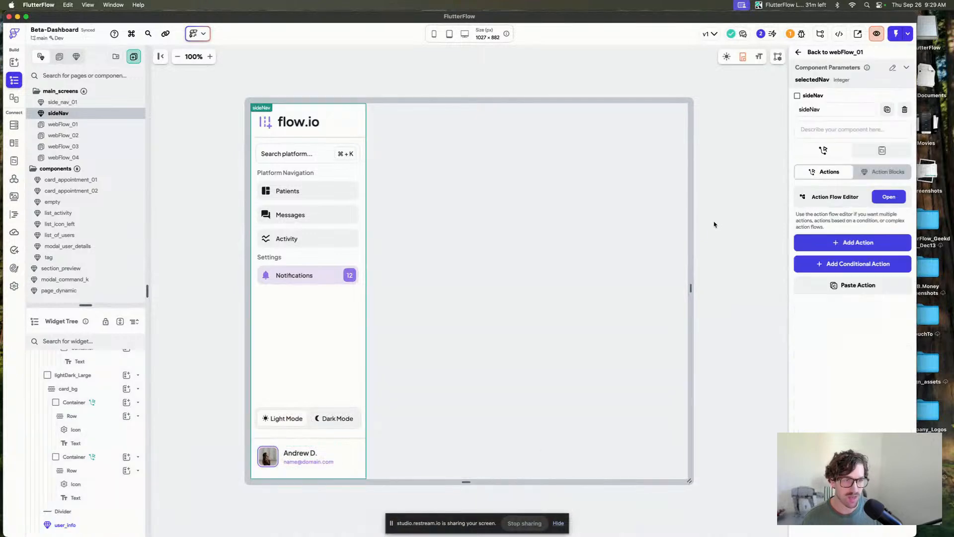
pyautogui.click(908, 35)
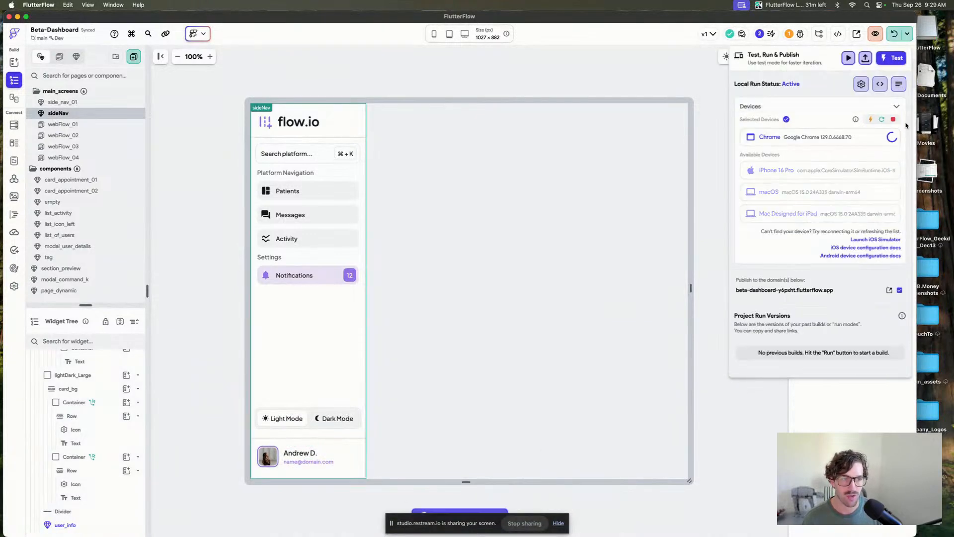
pyautogui.click(476, 78)
pyautogui.click(475, 78)
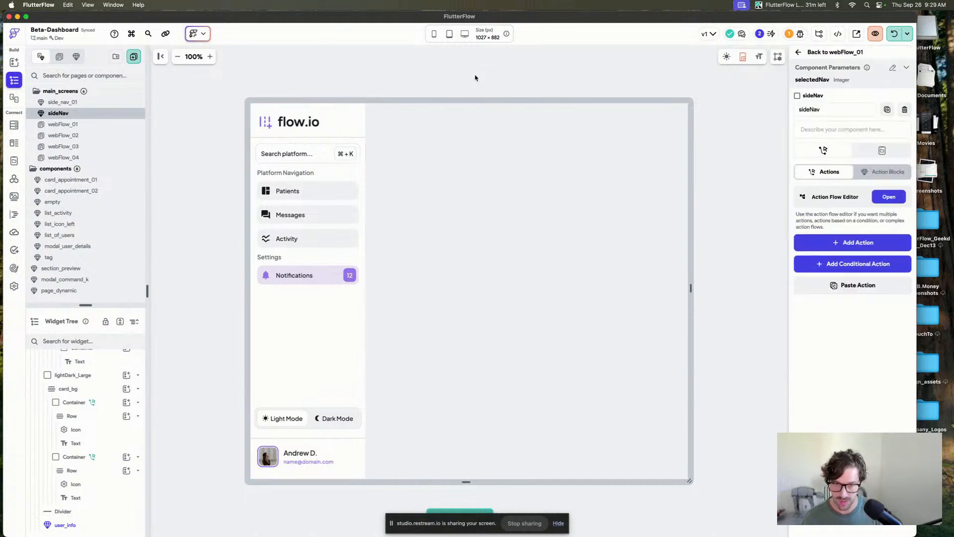
pyautogui.click(251, 123)
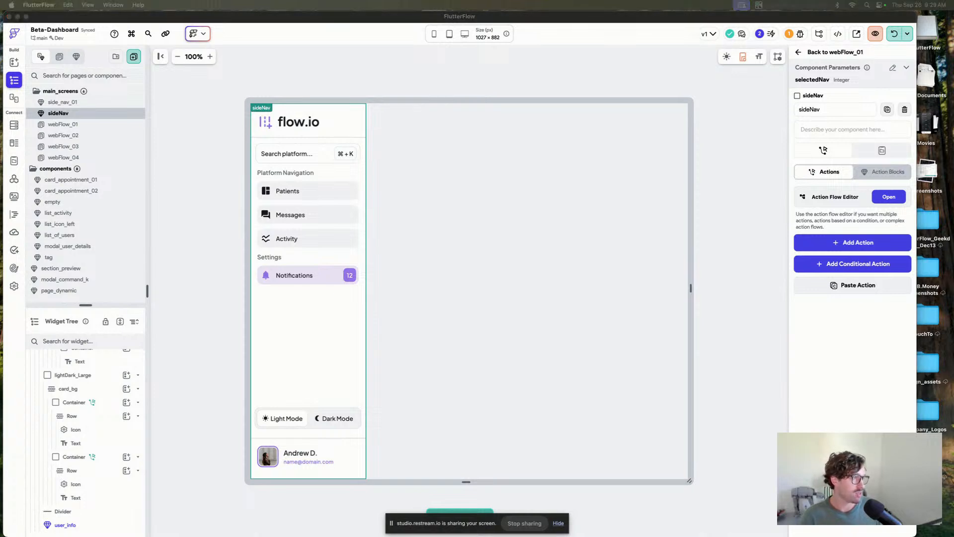
# Switch to the nocodeui-kit project in Chrome and inspect the card_basic component's sections at 125% zoom.
pyautogui.moveTo(953, 116); pyautogui.dragTo(296, 12)
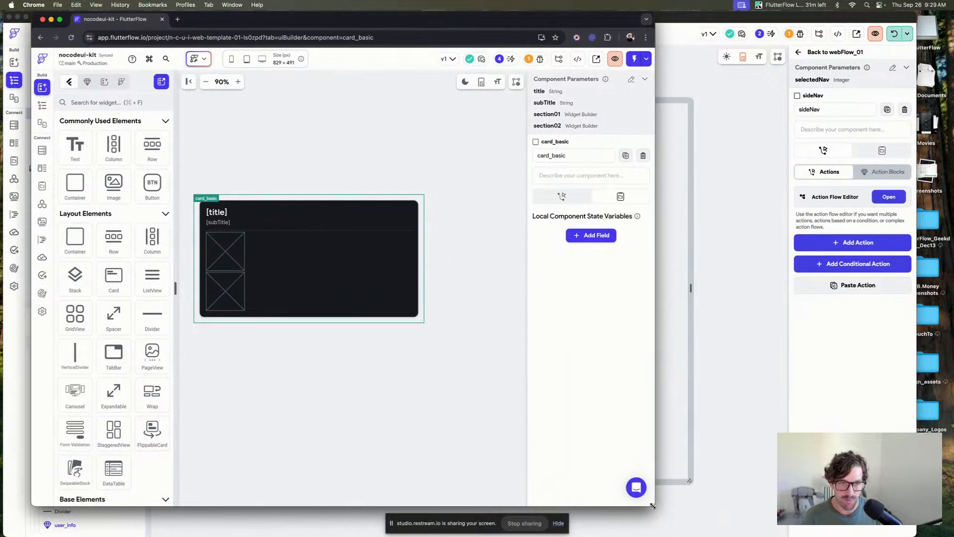
pyautogui.moveTo(653, 505); pyautogui.dragTo(858, 534)
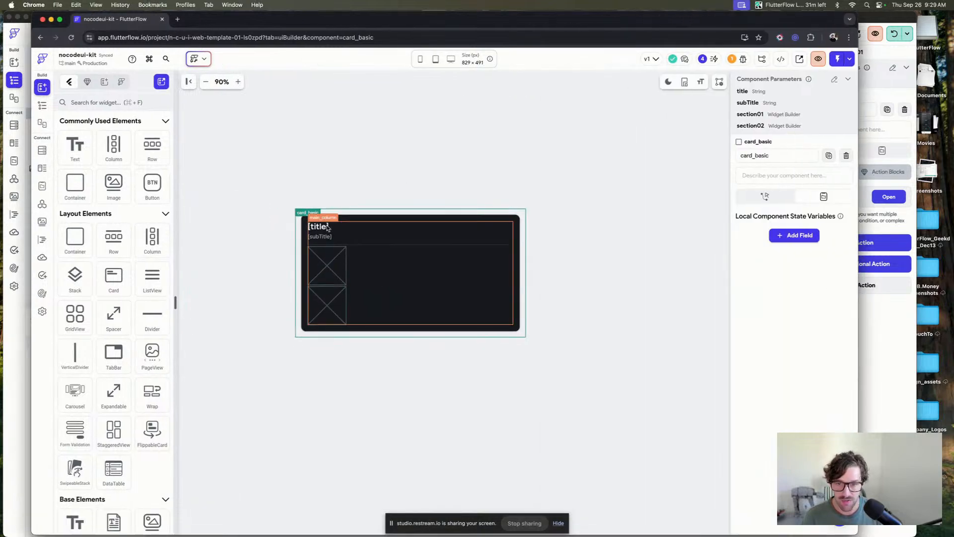
pyautogui.click(238, 82)
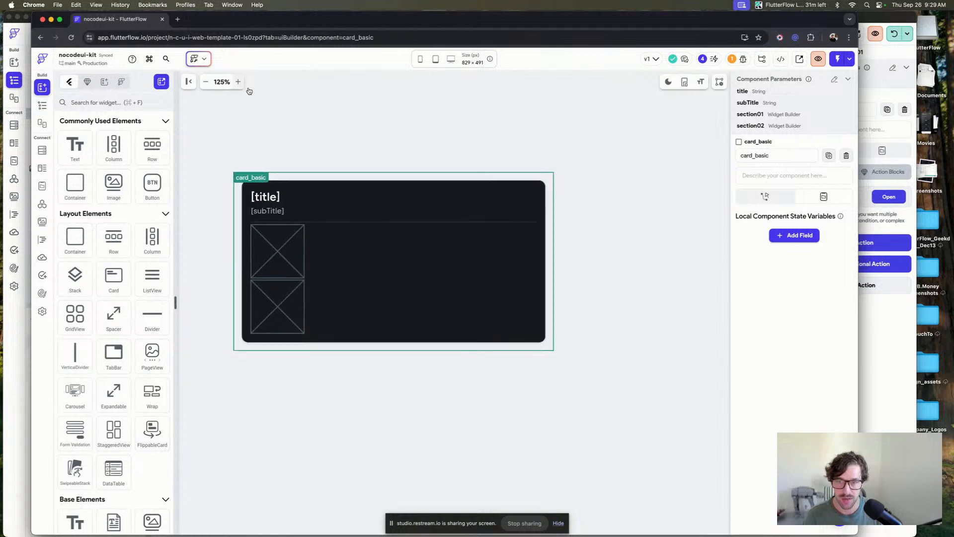
pyautogui.click(270, 269)
pyautogui.click(278, 304)
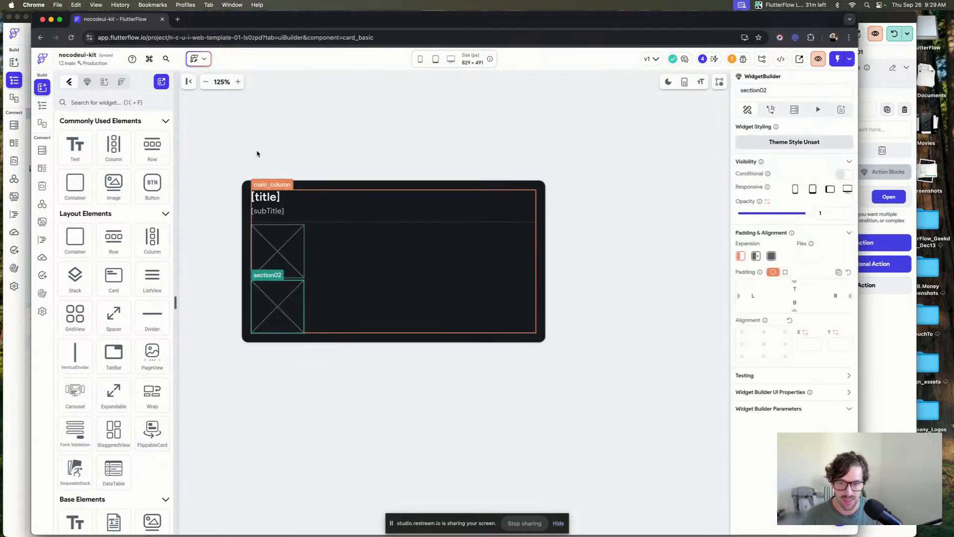
# Browse the nocodeui-kit component folders, previewing form_comment_simple, form_create_task, form_create_user and card_basic.
pyautogui.click(42, 106)
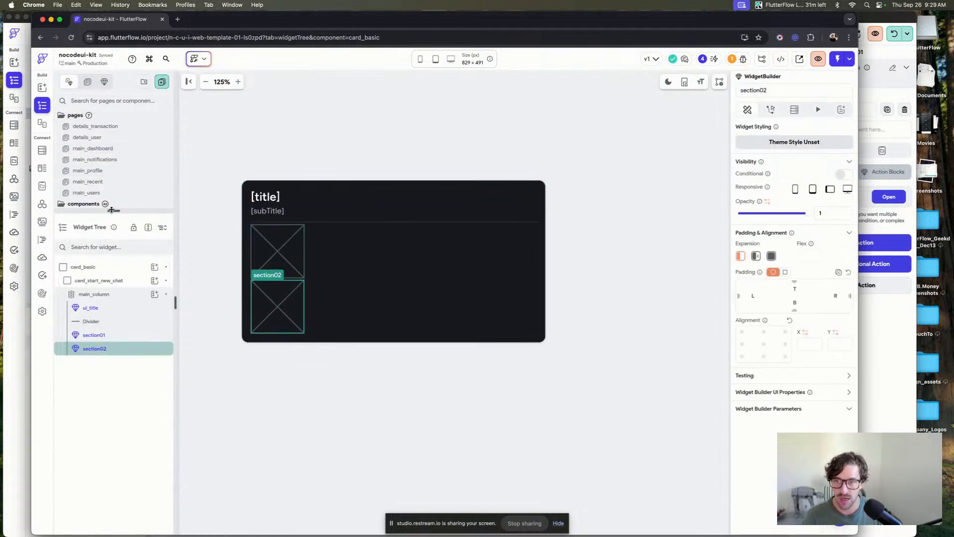
pyautogui.click(110, 207)
pyautogui.scroll(-2, 117, 178)
pyautogui.scroll(3, 117, 177)
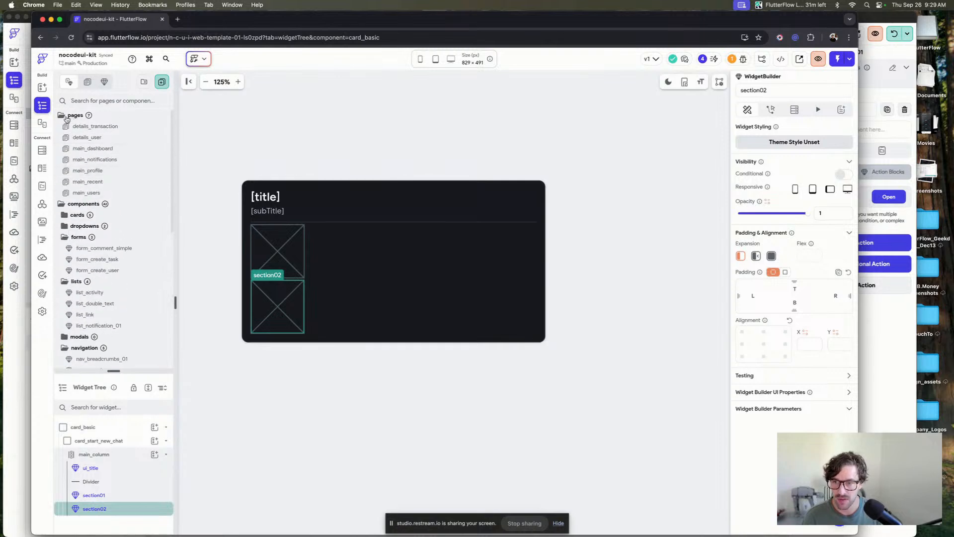
pyautogui.click(62, 117)
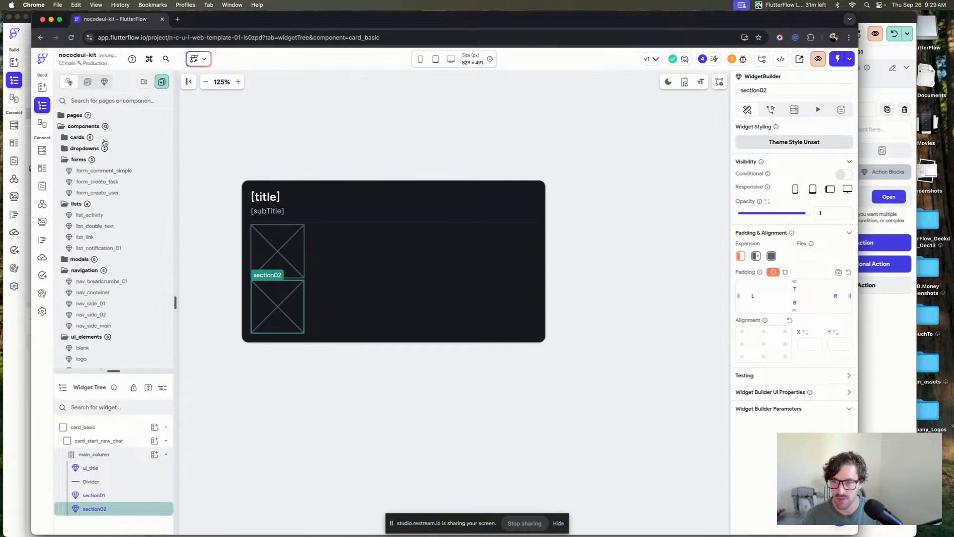
pyautogui.click(135, 172)
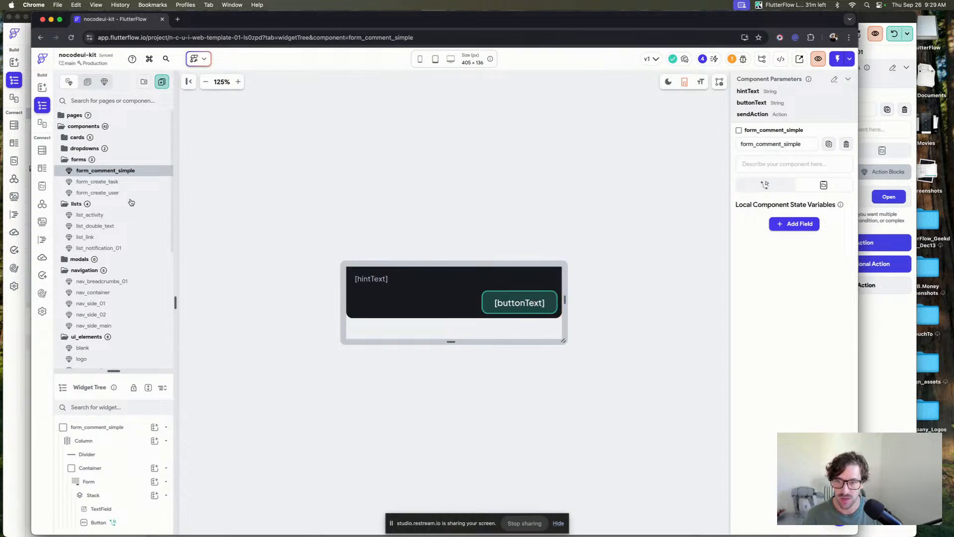
pyautogui.click(120, 182)
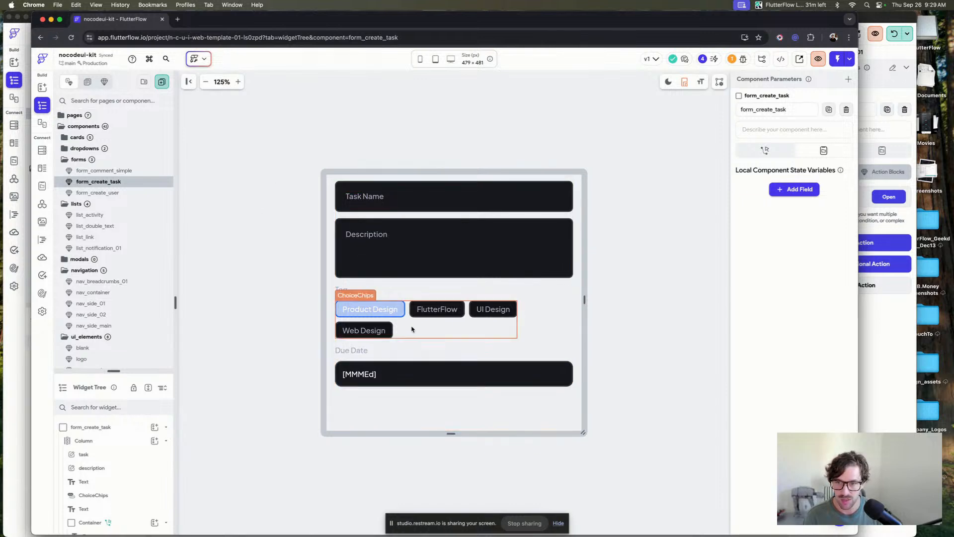
pyautogui.click(130, 195)
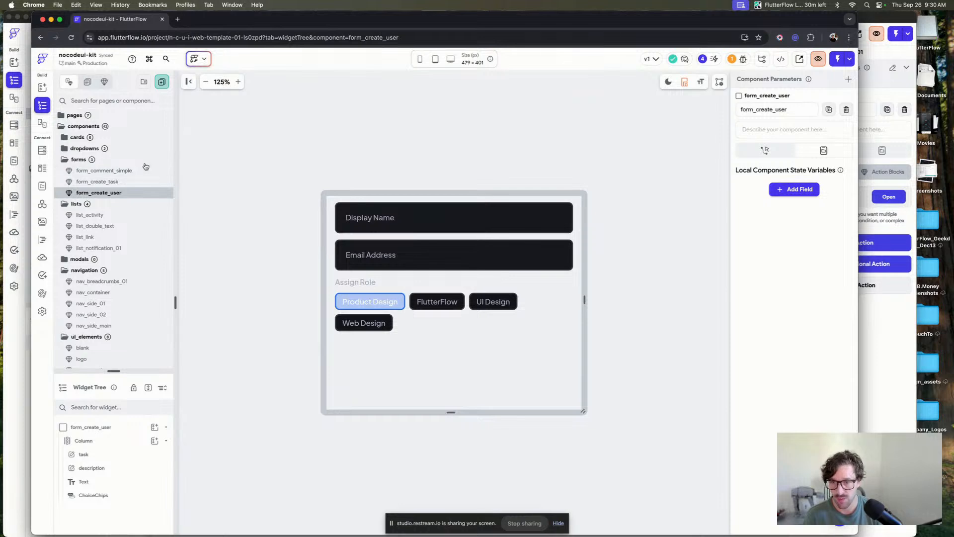
pyautogui.scroll(-5, 132, 223)
pyautogui.scroll(5, 132, 226)
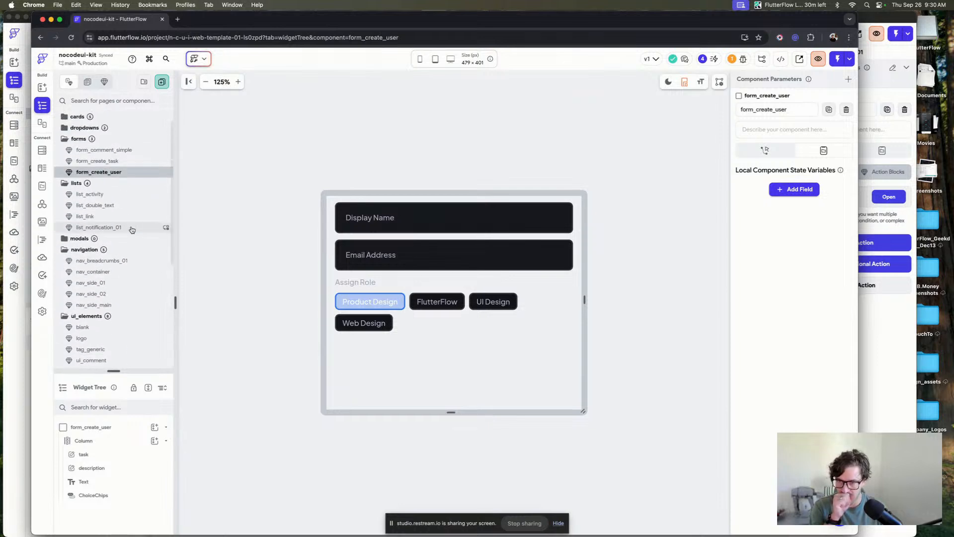
pyautogui.click(78, 137)
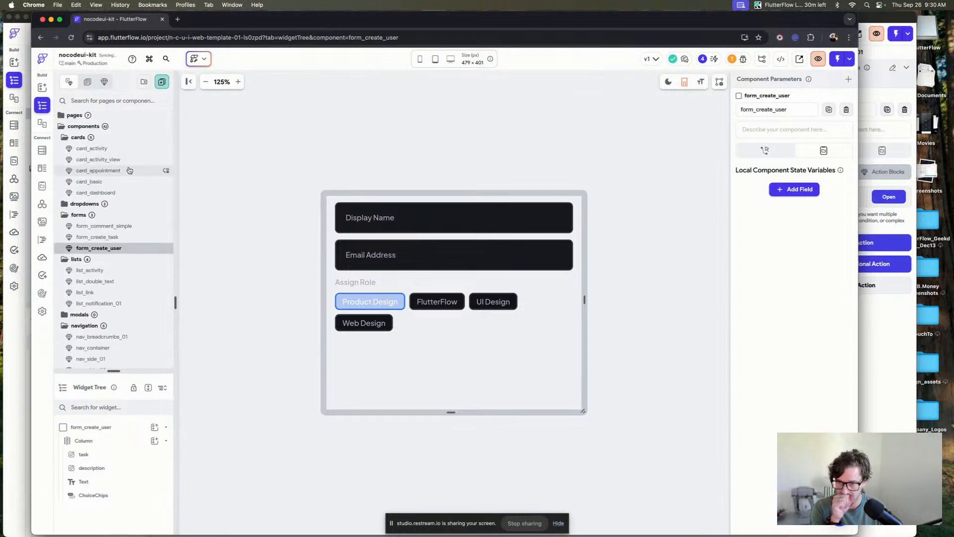
pyautogui.click(124, 182)
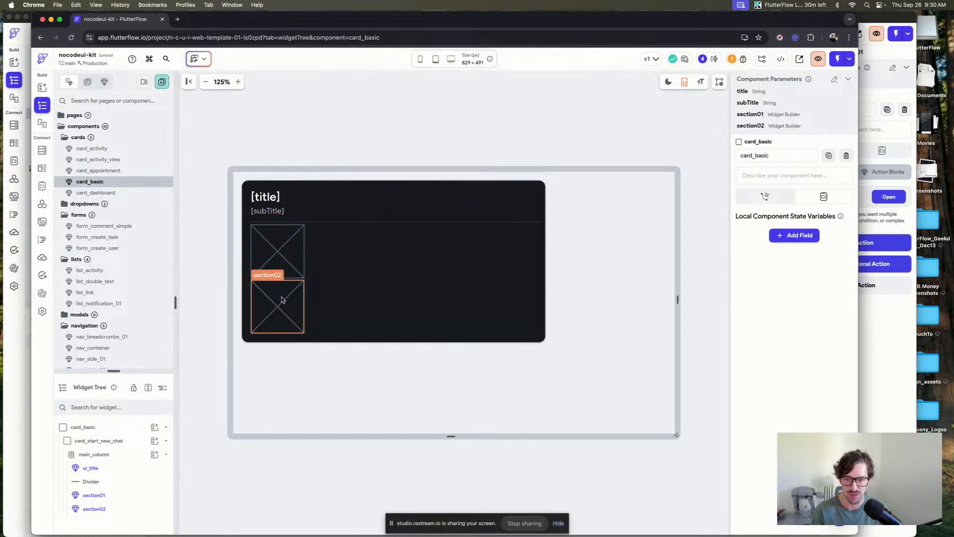
# Preview the ui_section_buttons_medium and ui_section_buttons_large components in the ui_sections folder.
pyautogui.scroll(-5, 85, 256)
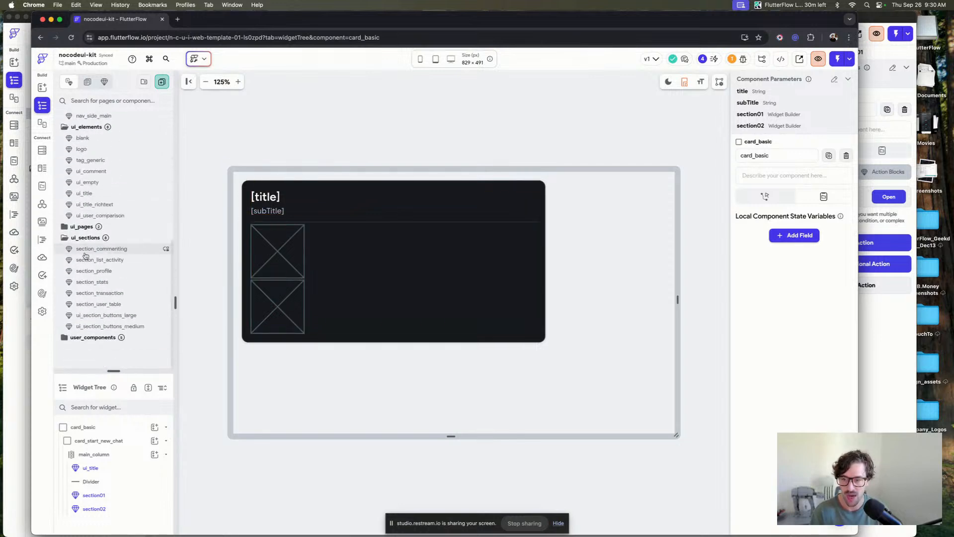
pyautogui.click(139, 328)
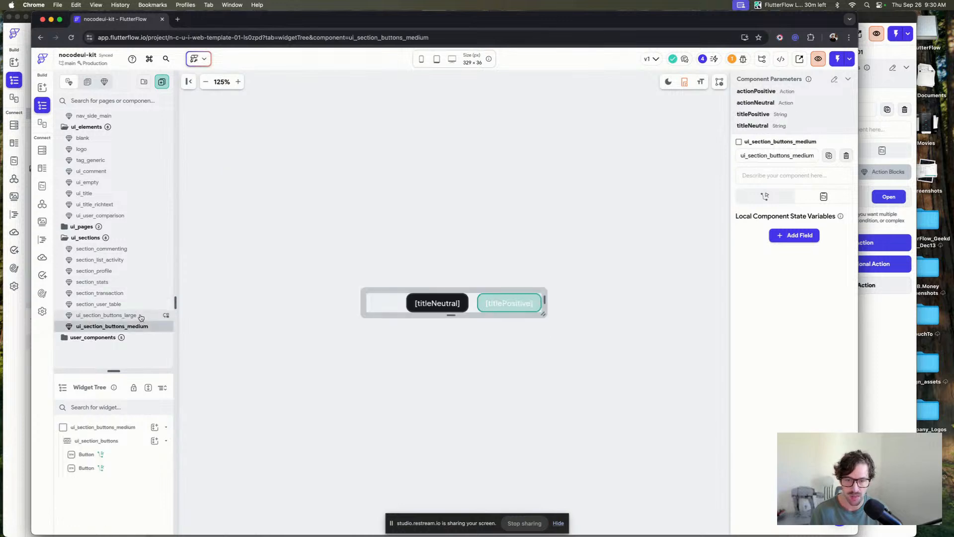
pyautogui.click(141, 316)
pyautogui.click(142, 328)
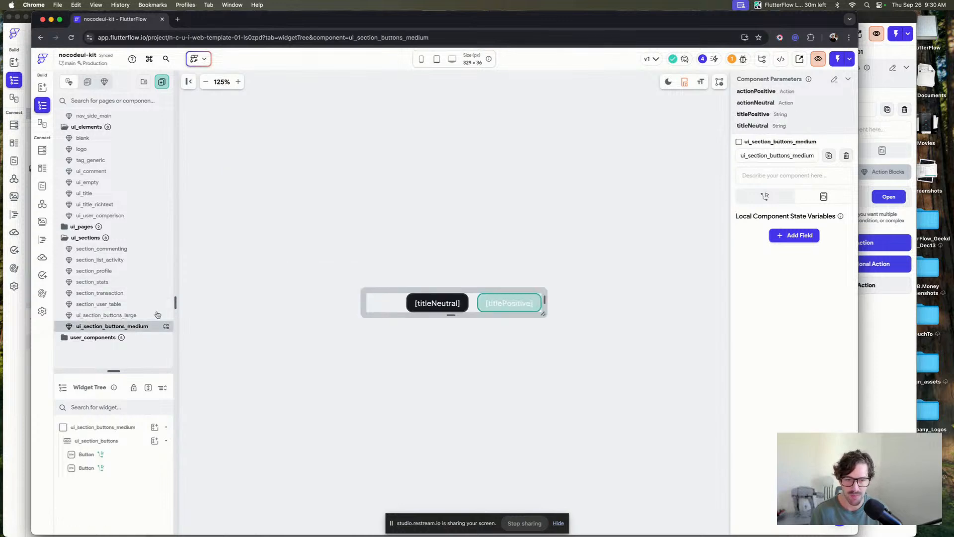
pyautogui.click(125, 316)
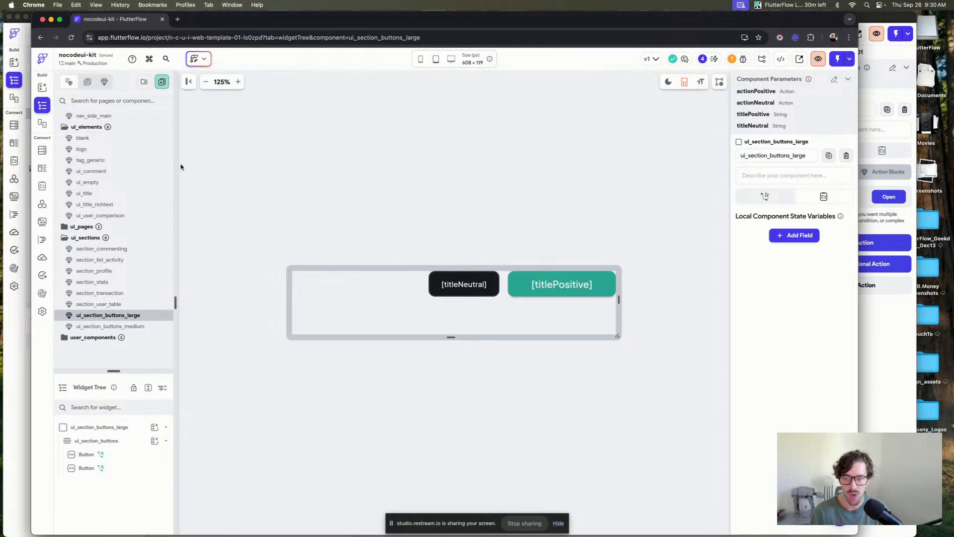
# Reopen the card_basic component and inspect its section01 and section02 slots on the canvas.
pyautogui.scroll(10, 109, 199)
pyautogui.click(109, 181)
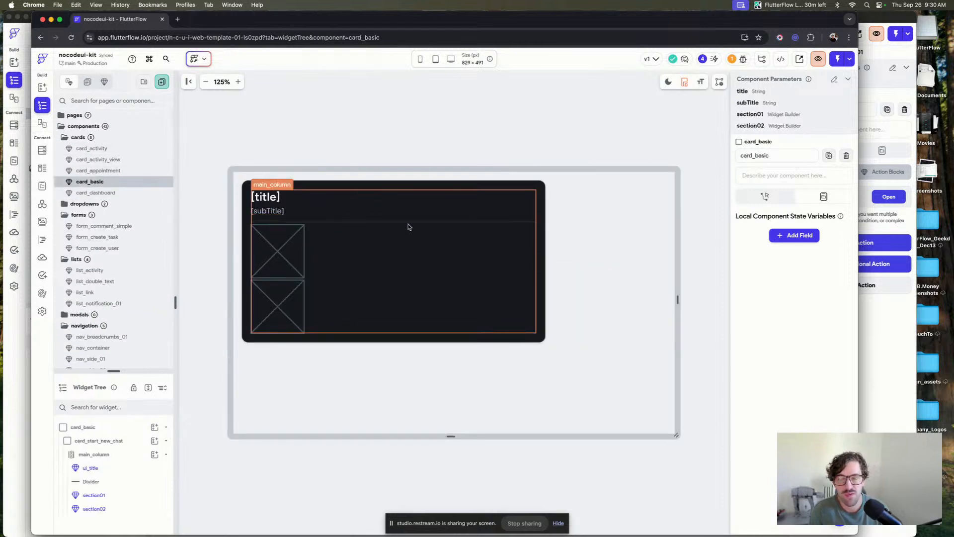
pyautogui.click(280, 263)
pyautogui.click(276, 302)
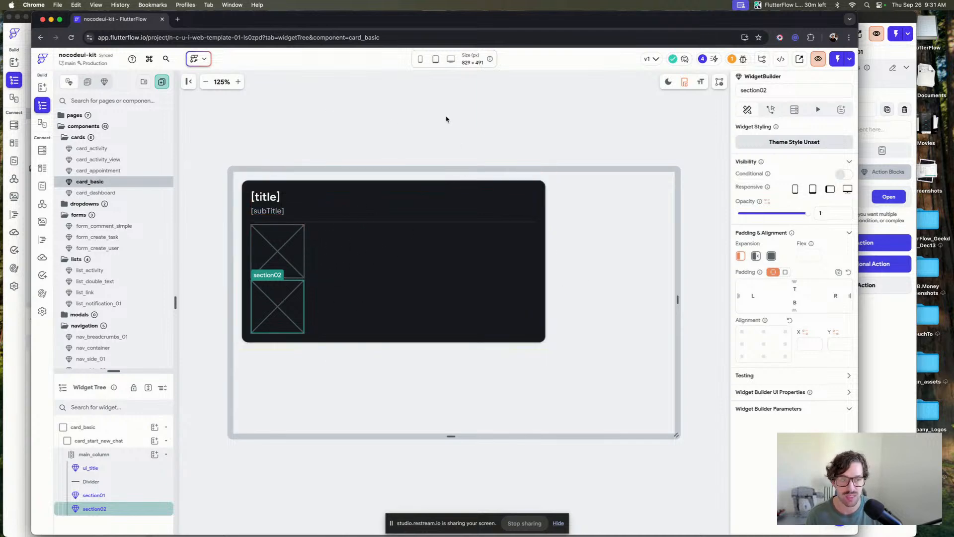
# Switch to the Beta-Dashboard project and check the local run status in the Test, Run & Publish panel.
pyautogui.click(471, 120)
pyautogui.click(894, 93)
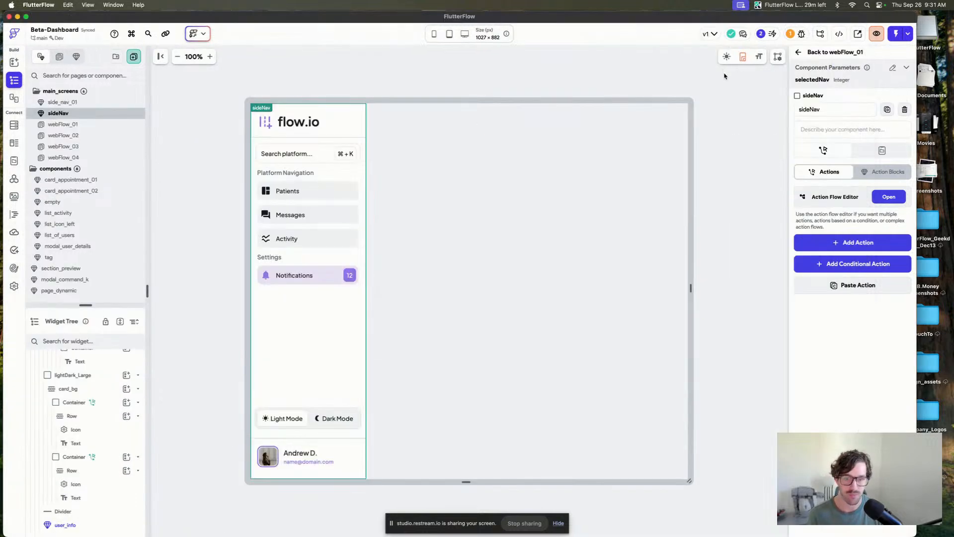
pyautogui.click(907, 31)
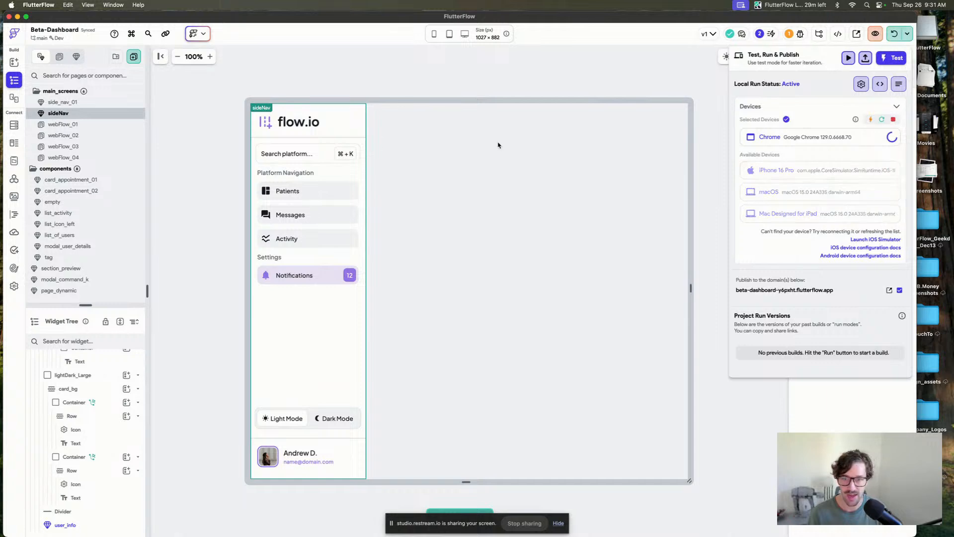
# Return to the nocodeui-kit project and preview the form_comment_simple, form_create_task and form_create_user components.
pyautogui.press('super+Tab')
pyautogui.scroll(-3, 133, 196)
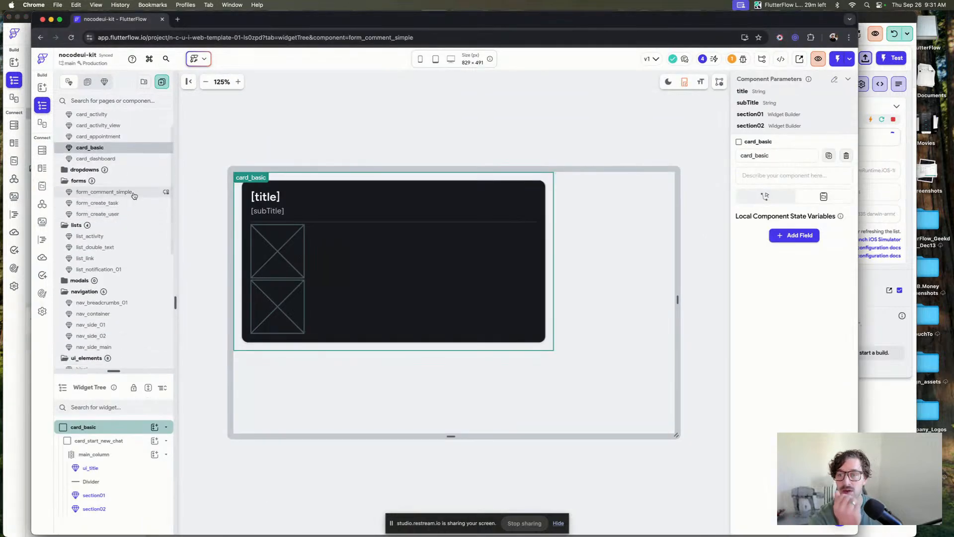
pyautogui.click(133, 192)
pyautogui.click(132, 204)
pyautogui.click(131, 214)
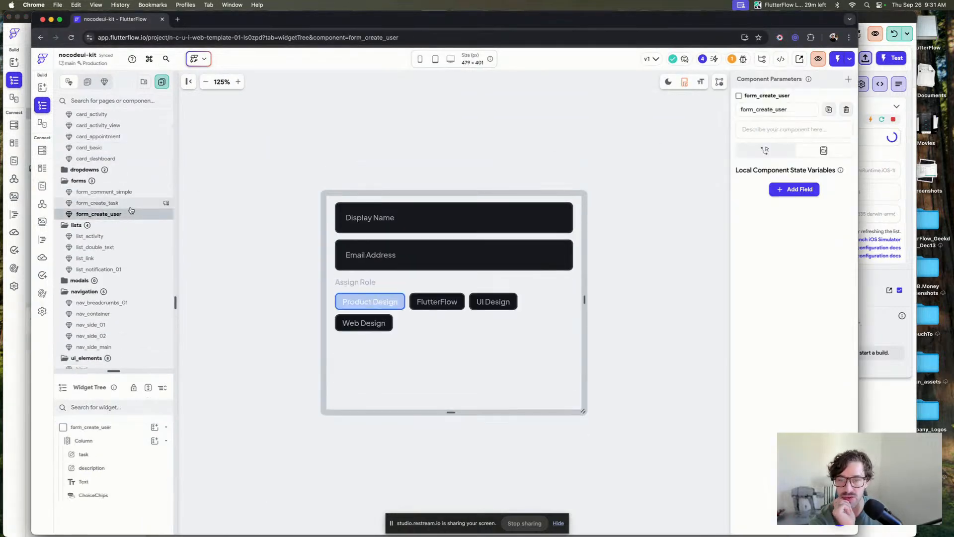
pyautogui.click(132, 203)
pyautogui.click(499, 294)
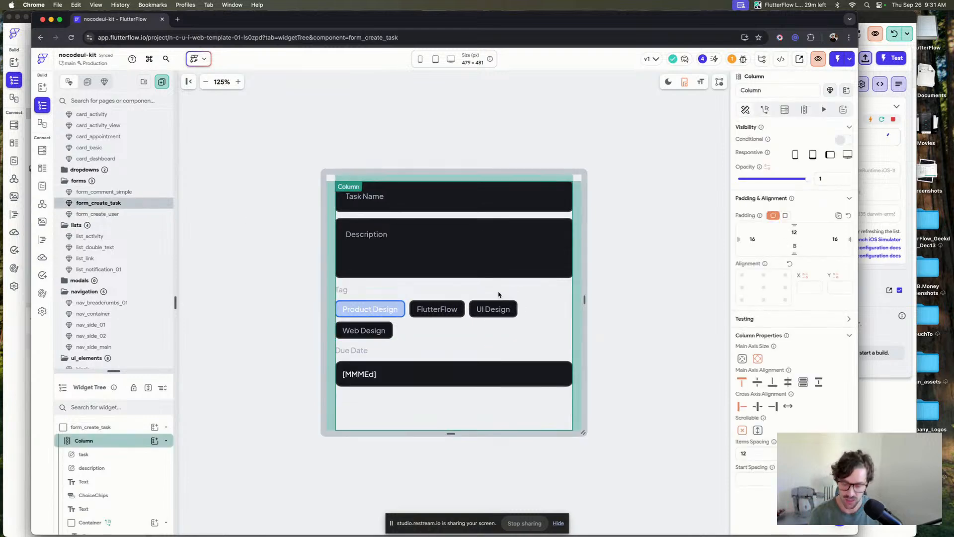
# Search the project components for "ui" and add ui_section_buttons_medium at the bottom of the form_create_task form.
pyautogui.press('super+k')
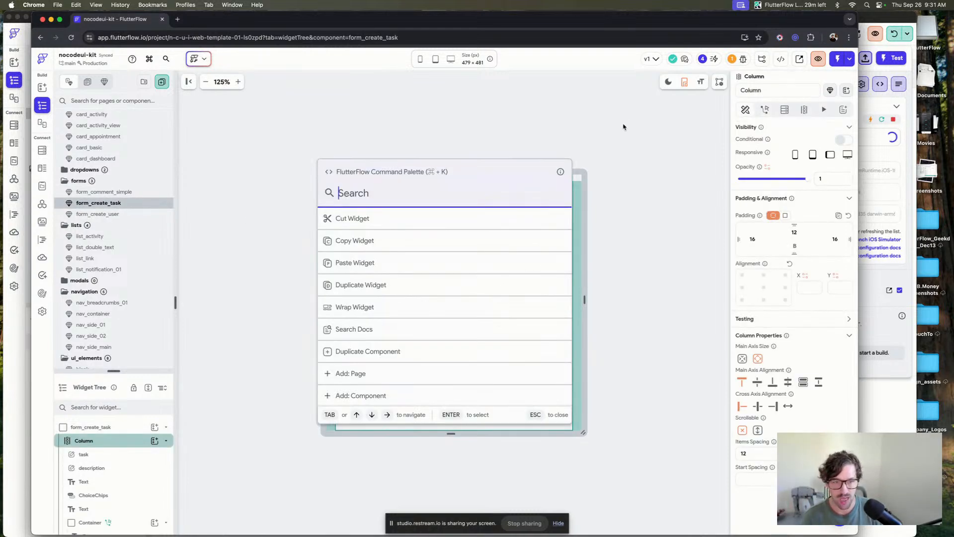
pyautogui.press('Escape')
pyautogui.press('super+e')
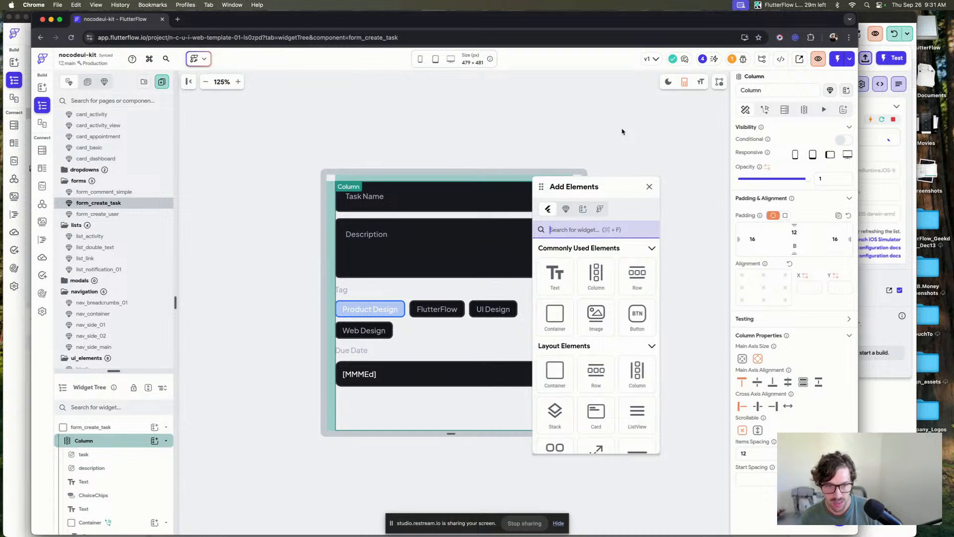
pyautogui.click(565, 208)
pyautogui.click(583, 230)
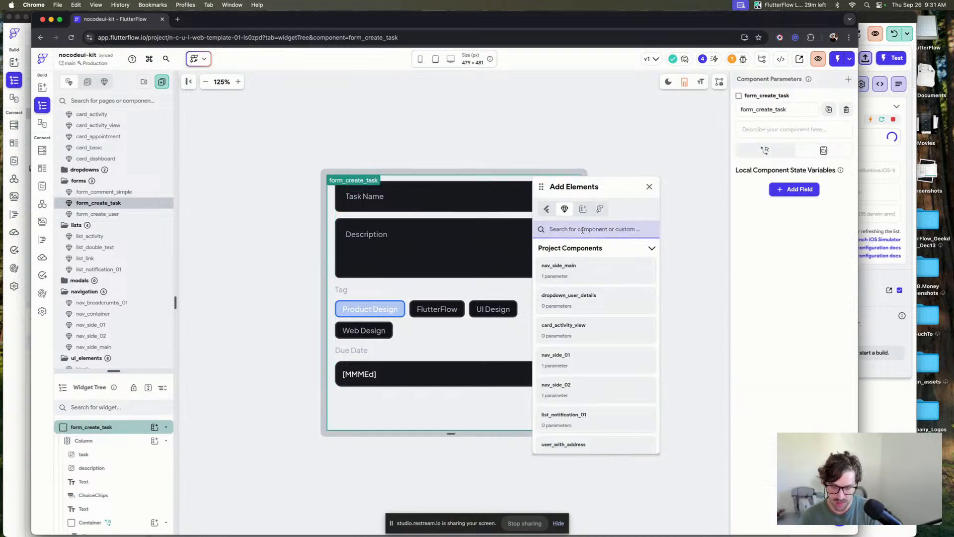
pyautogui.write('ui')
pyautogui.scroll(-5, 593, 320)
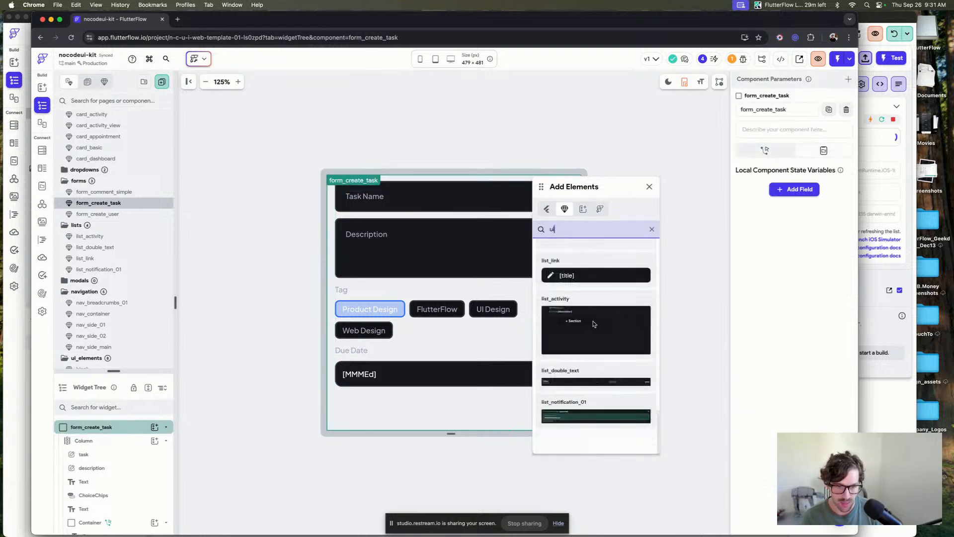
pyautogui.scroll(-10, 593, 324)
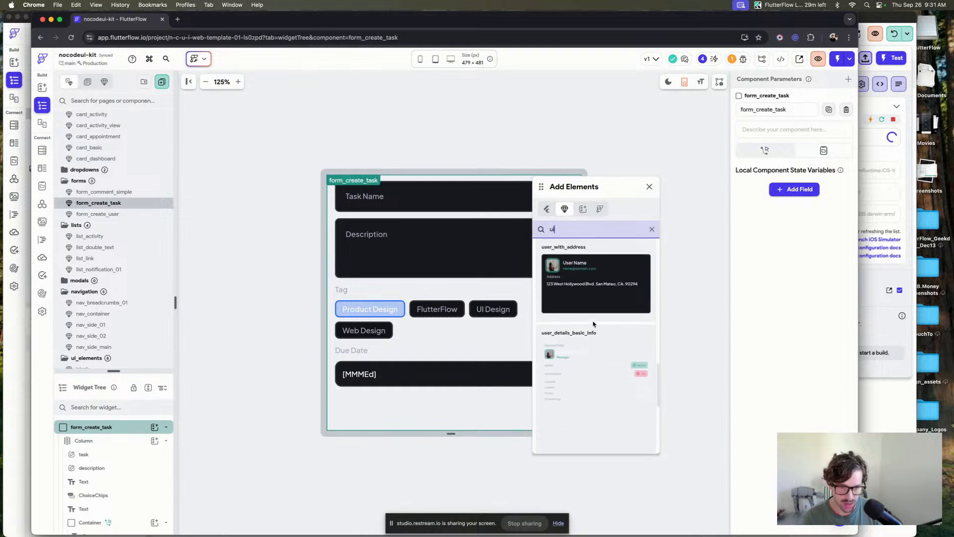
pyautogui.moveTo(591, 286); pyautogui.dragTo(469, 406)
pyautogui.click(649, 188)
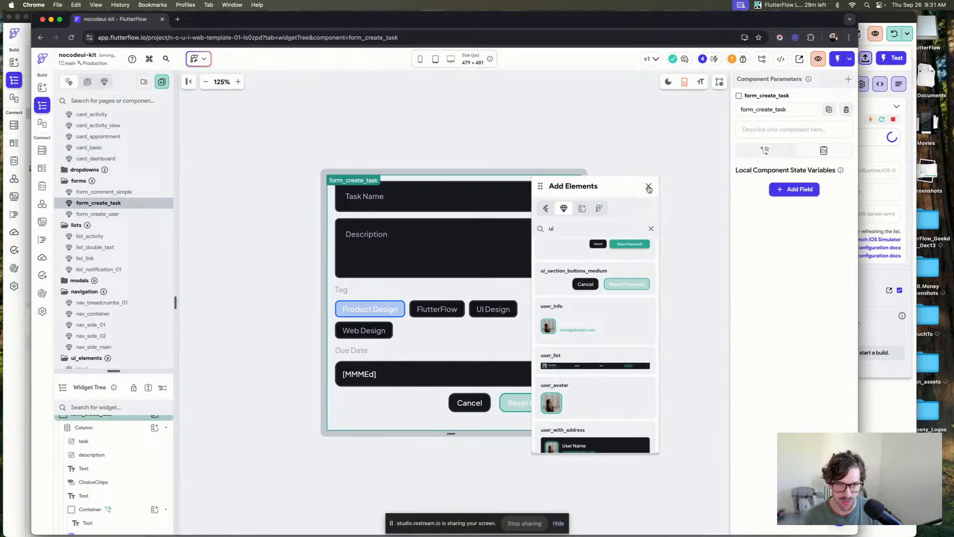
pyautogui.click(648, 186)
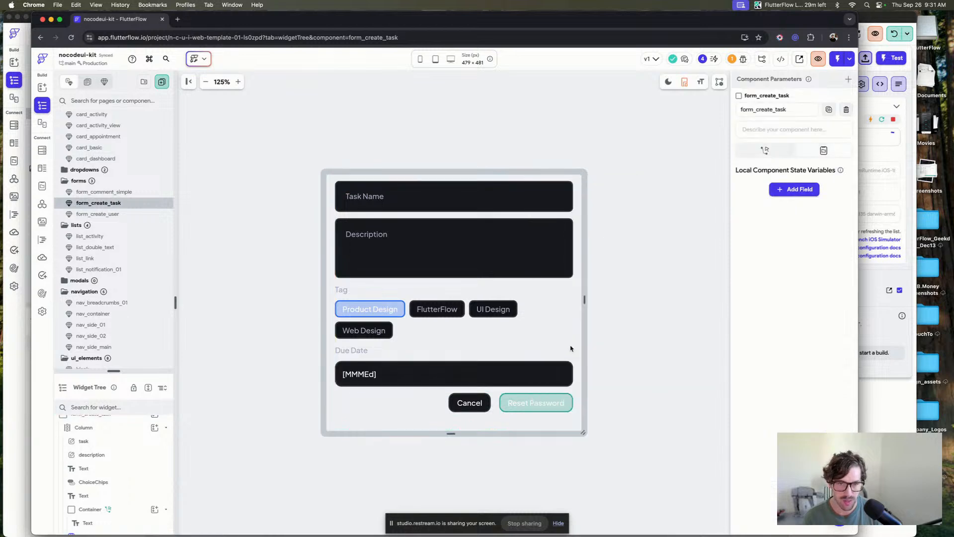
# Select the added buttons component and inspect its action and title parameters.
pyautogui.click(512, 403)
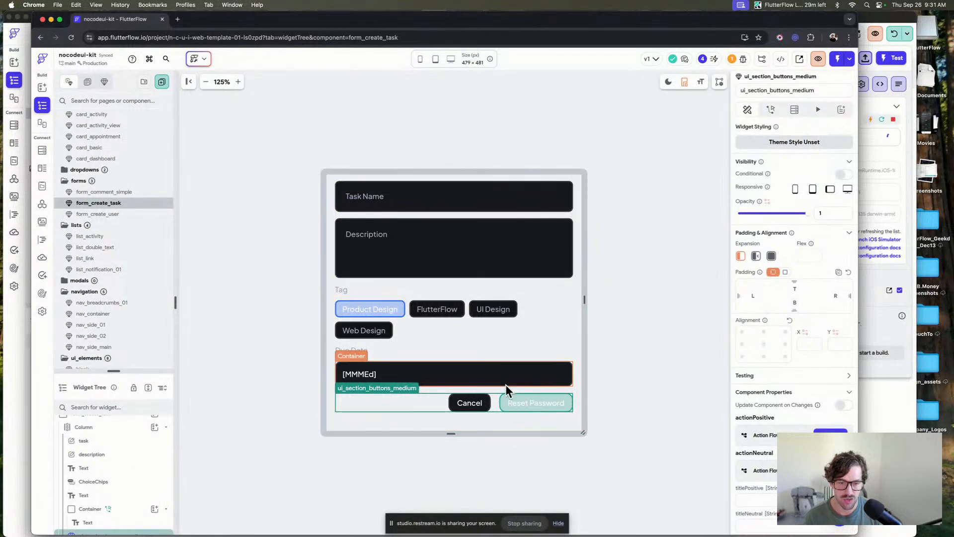
pyautogui.scroll(-3, 769, 385)
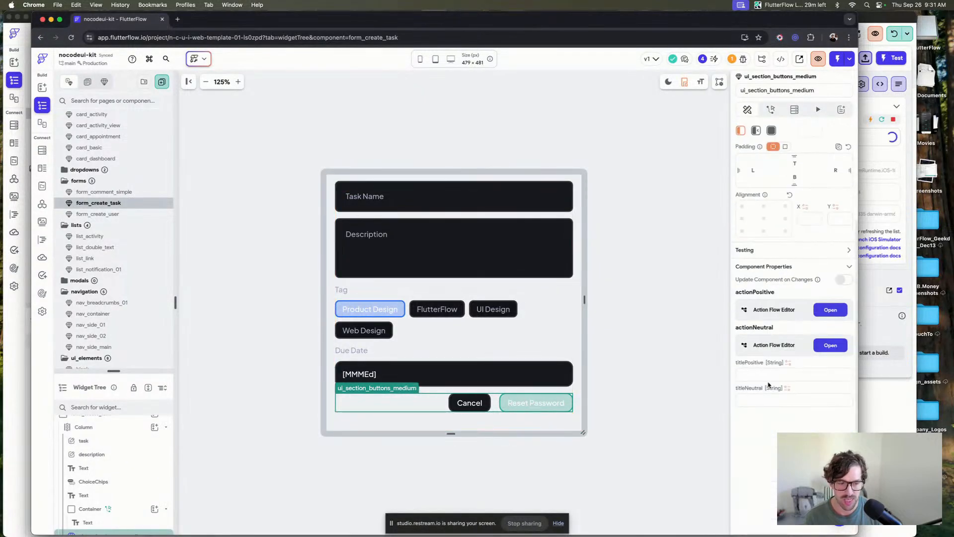
pyautogui.click(748, 375)
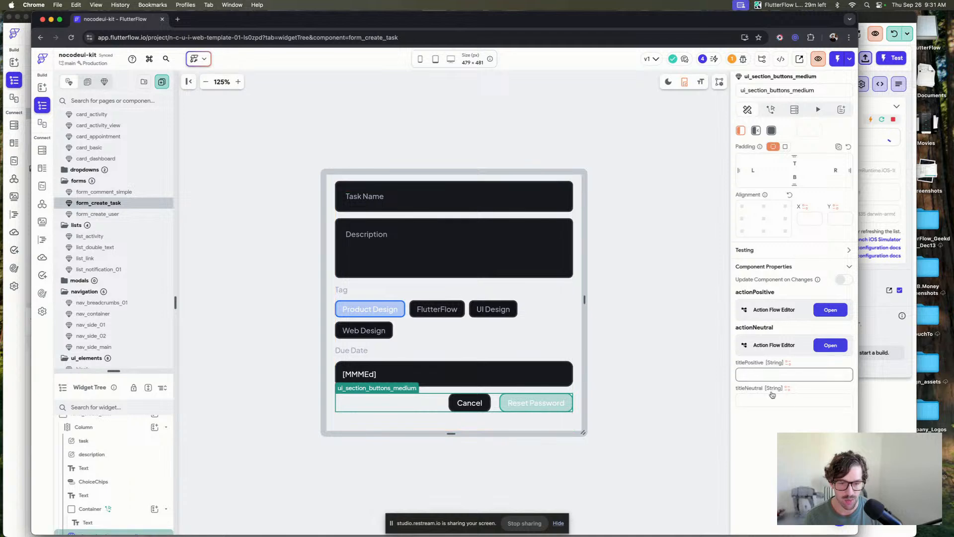
pyautogui.click(757, 396)
pyautogui.click(826, 309)
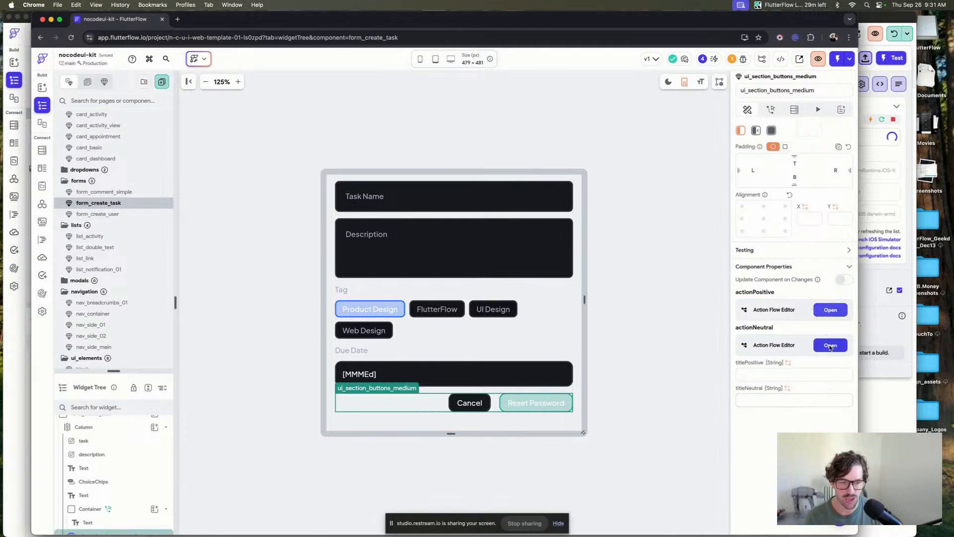
pyautogui.click(808, 83)
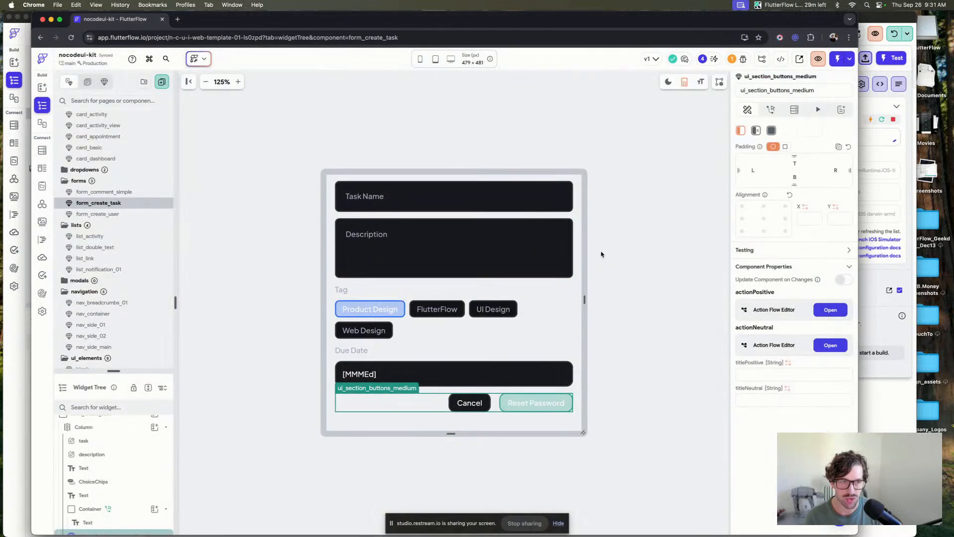
pyautogui.click(600, 254)
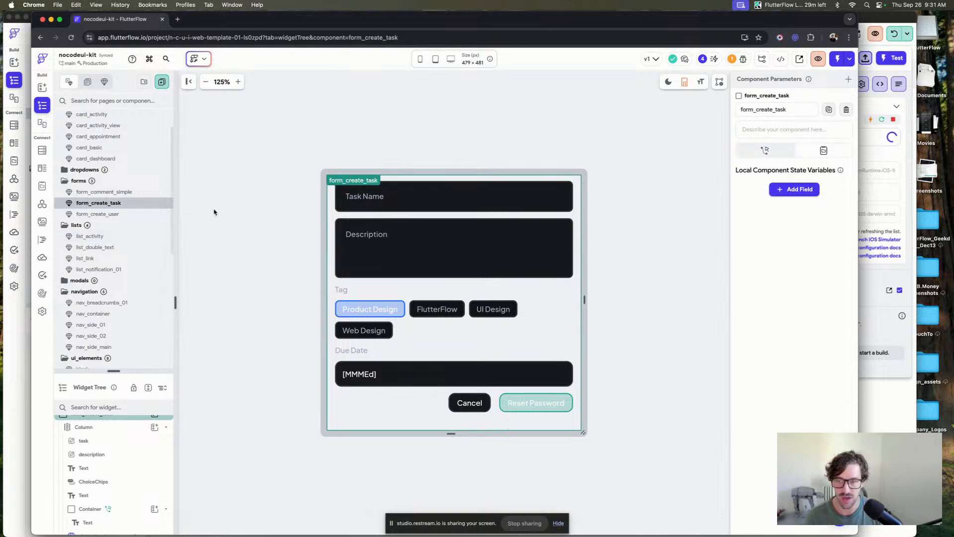
# Browse the list components, previewing list_activity, list_double_text, list_link and list_notification_01.
pyautogui.click(99, 214)
pyautogui.click(119, 237)
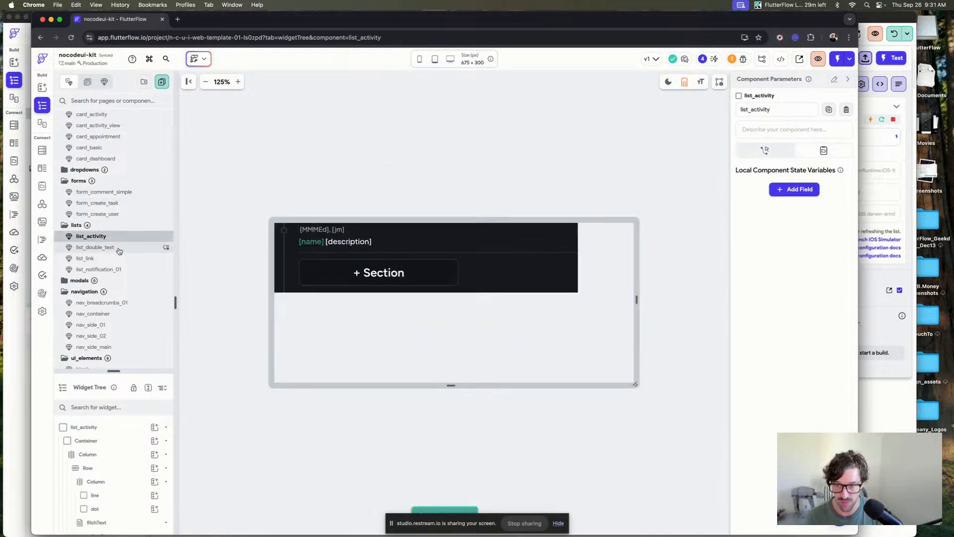
pyautogui.click(119, 247)
pyautogui.scroll(-1, 119, 246)
pyautogui.click(113, 214)
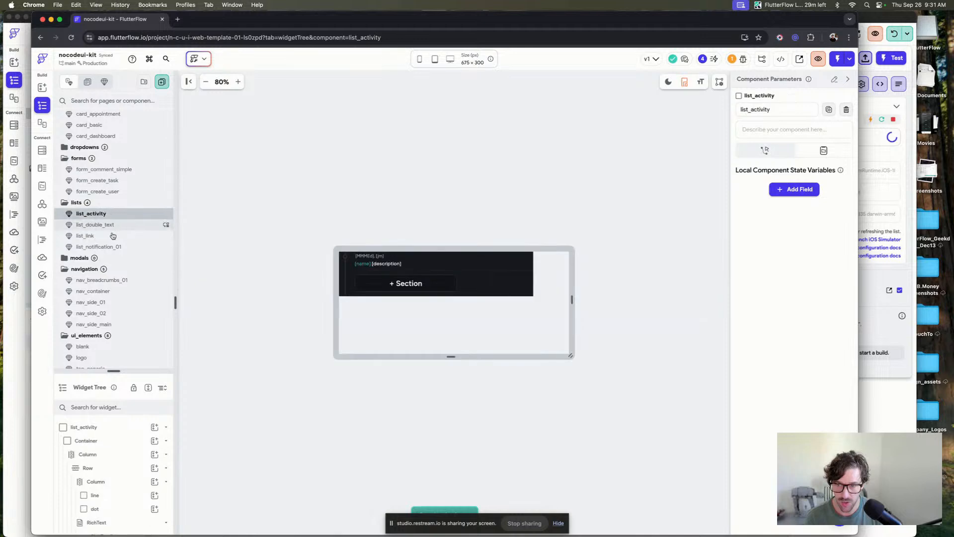
pyautogui.click(115, 235)
pyautogui.click(124, 247)
# Browse the ui_sections components, previewing section_list_activity, section_profile, section_stats, section_transaction, section_user_table and the button sections.
pyautogui.scroll(-4, 125, 247)
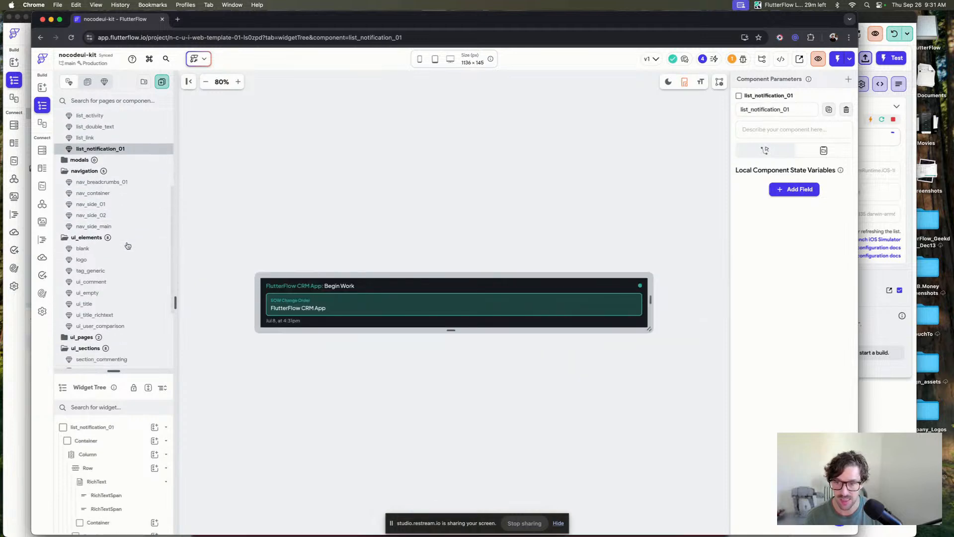
pyautogui.scroll(-5, 122, 256)
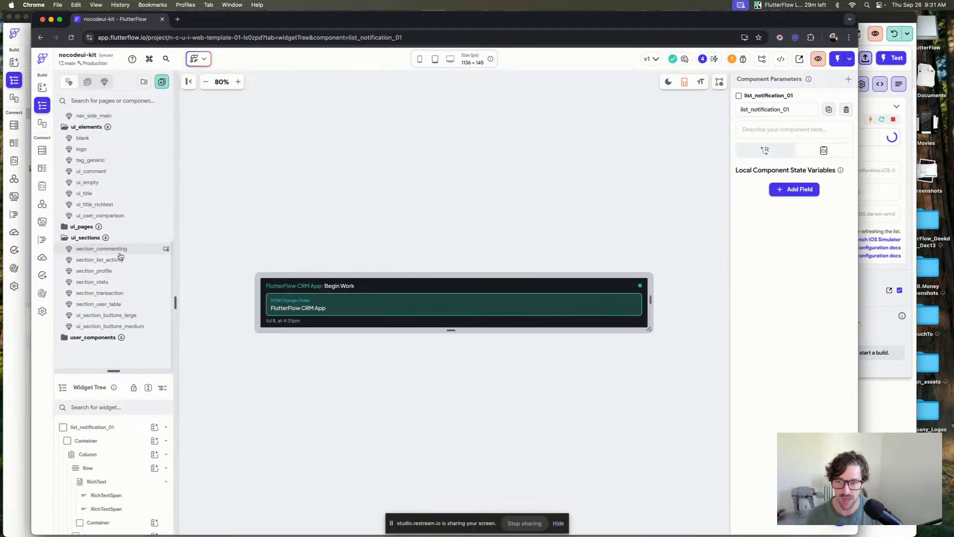
pyautogui.click(133, 260)
pyautogui.click(133, 270)
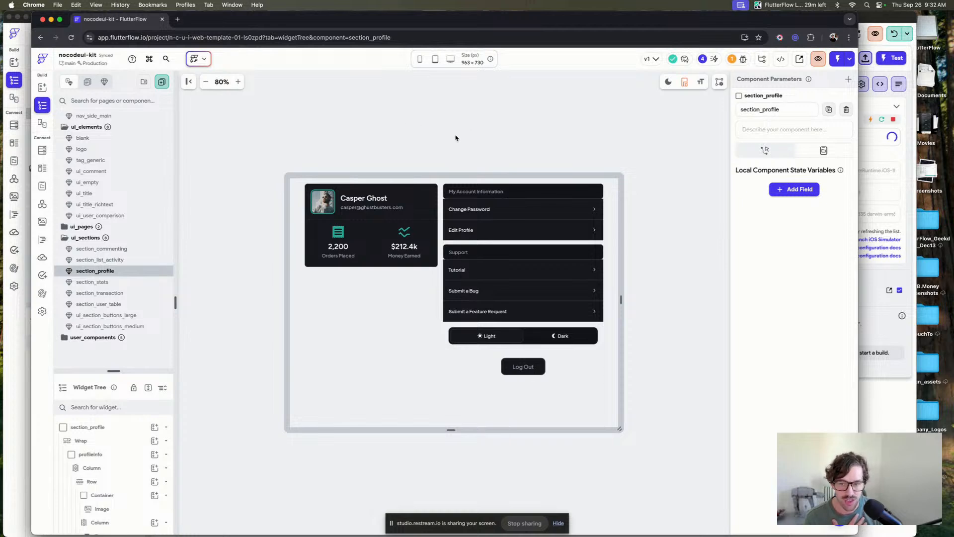
pyautogui.click(124, 283)
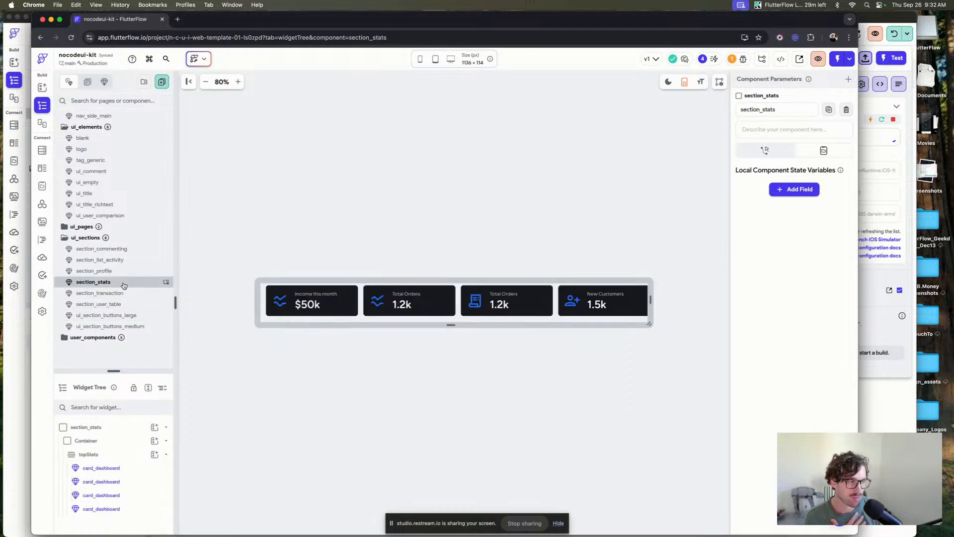
pyautogui.click(124, 293)
pyautogui.click(126, 304)
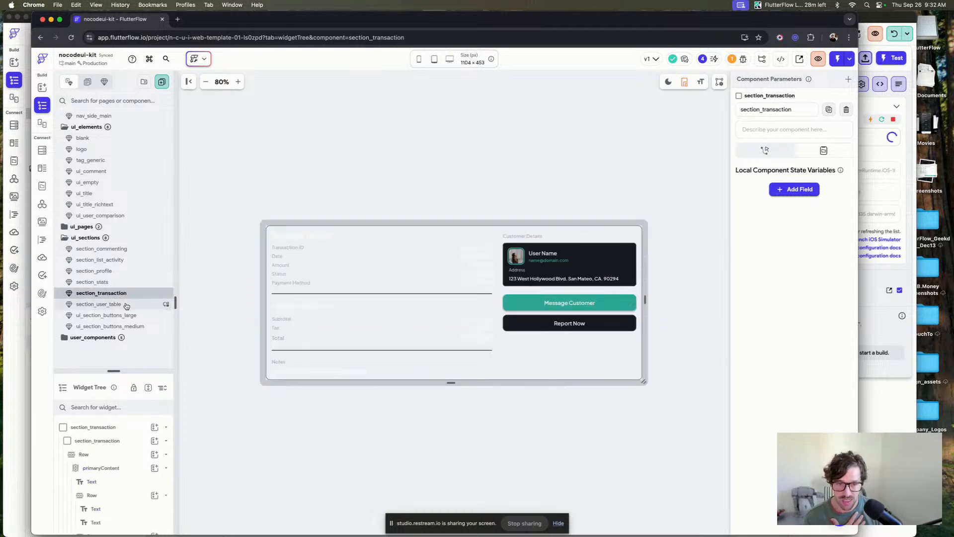
pyautogui.click(128, 313)
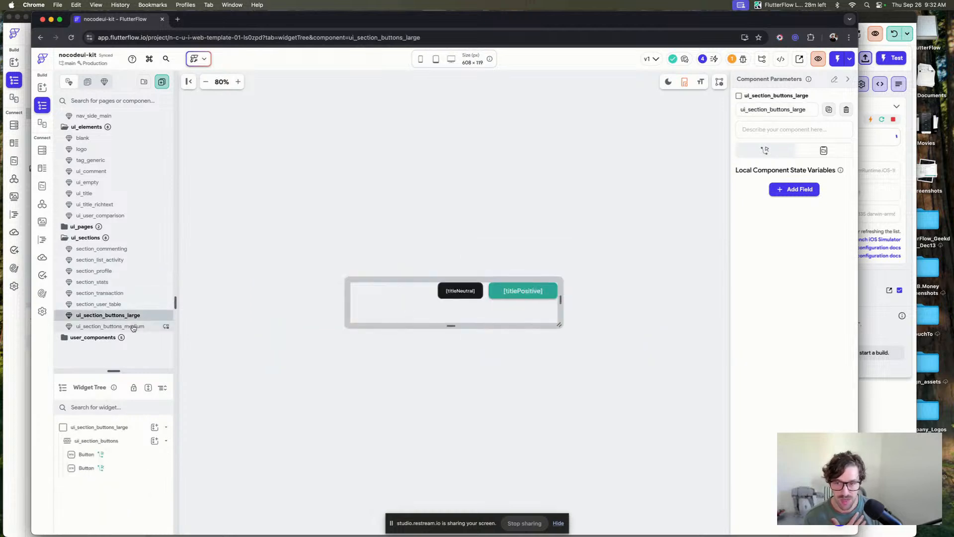
pyautogui.click(135, 328)
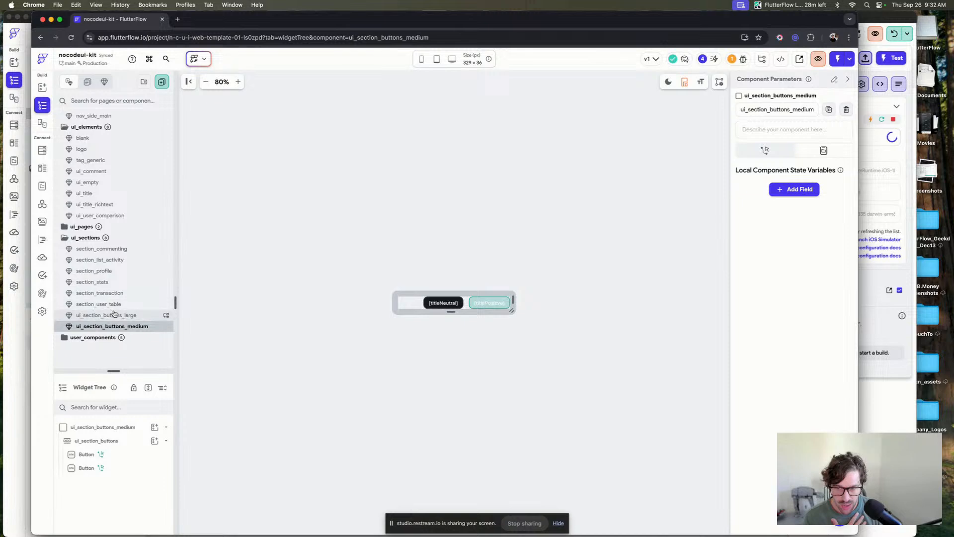
pyautogui.click(104, 315)
pyautogui.click(105, 293)
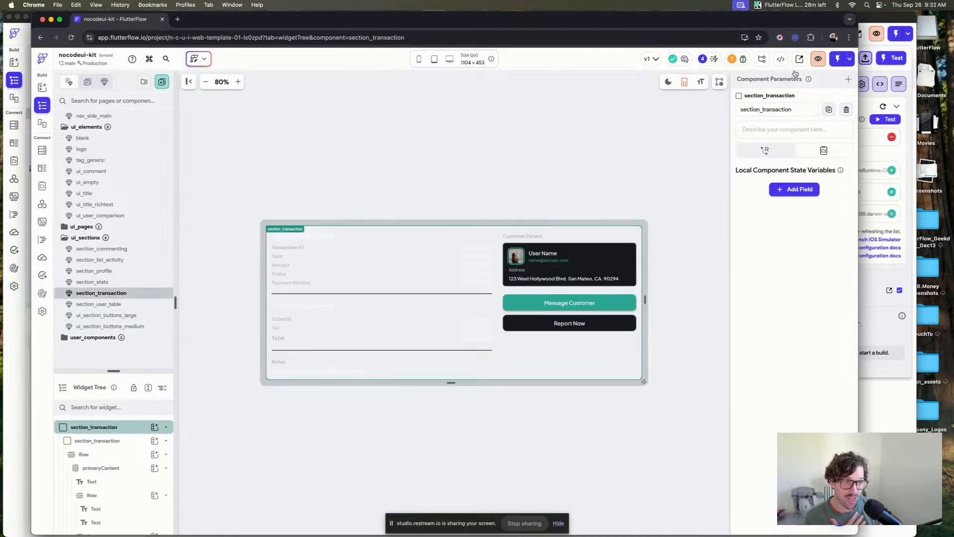
# Switch back to the Beta-Dashboard project's Test, Run & Publish panel.
pyautogui.click(906, 58)
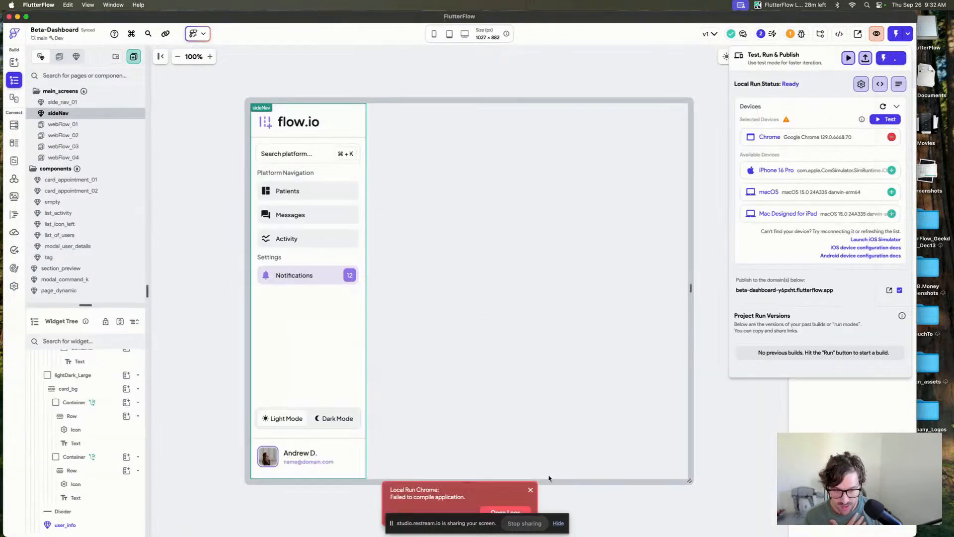
# Dismiss the compile error and start a new local test run in Chrome.
pyautogui.click(530, 490)
pyautogui.click(711, 144)
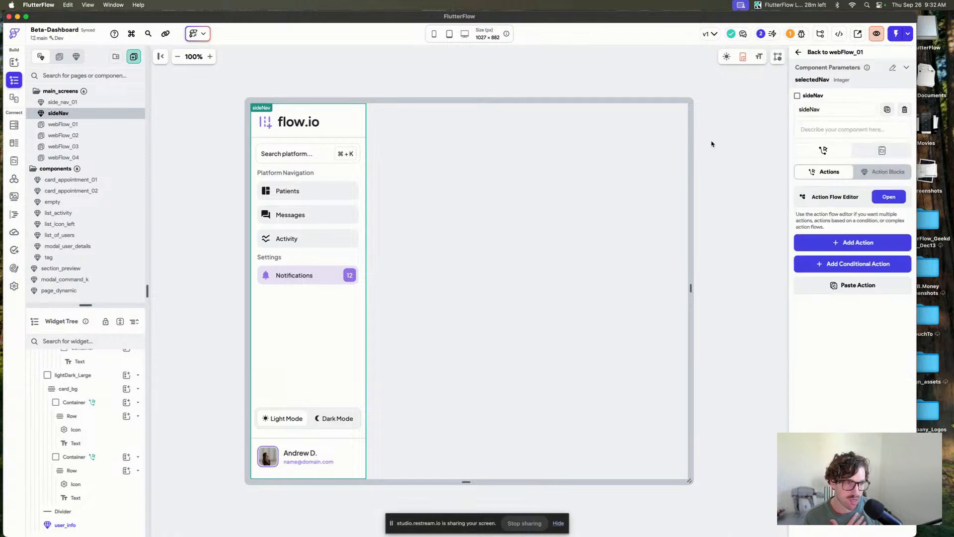
pyautogui.click(906, 33)
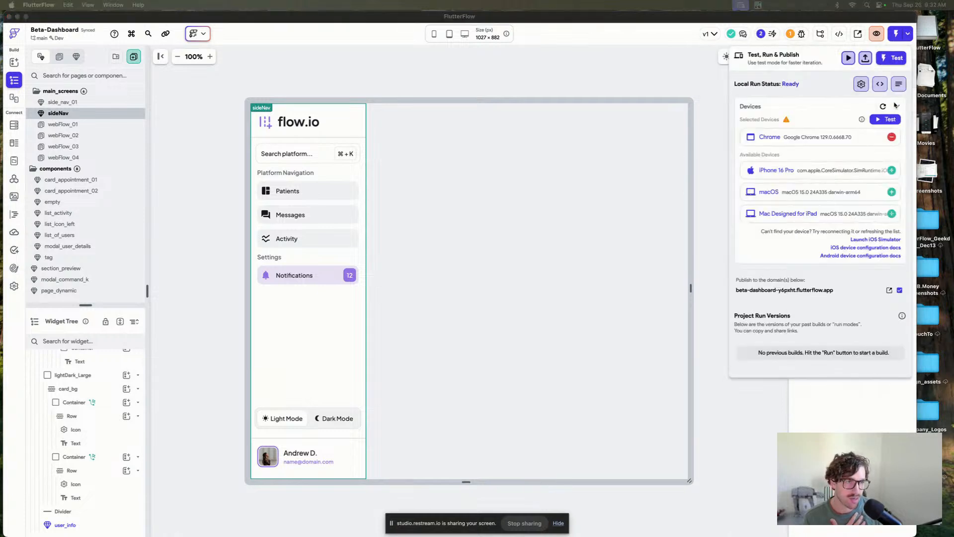
pyautogui.click(884, 120)
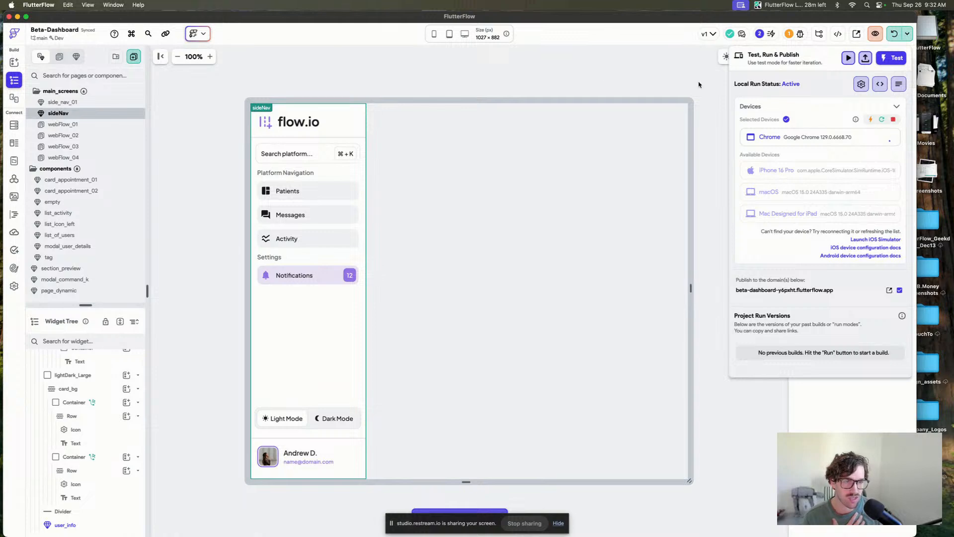
# Inspect the sideNav search bar's On Tap alert dialog action and its styling properties.
pyautogui.click(543, 76)
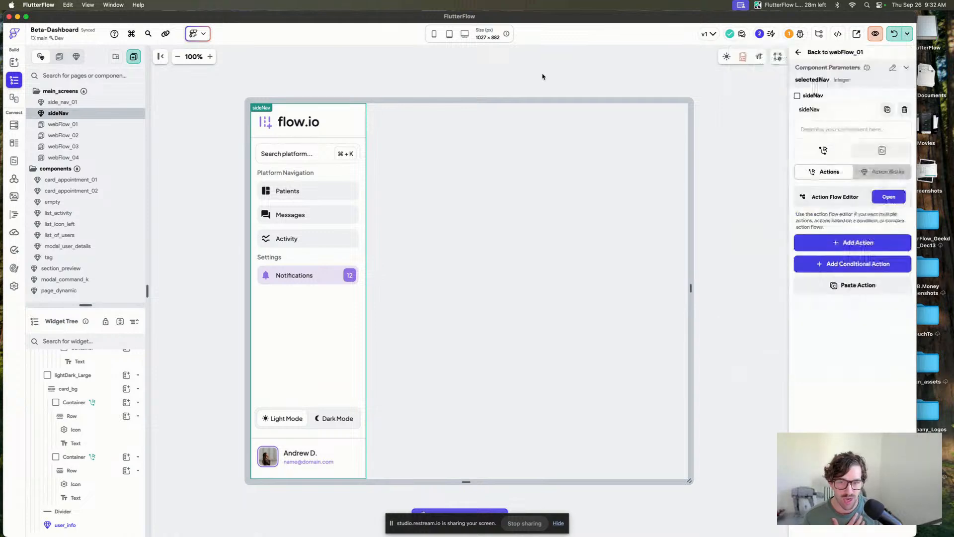
pyautogui.click(260, 164)
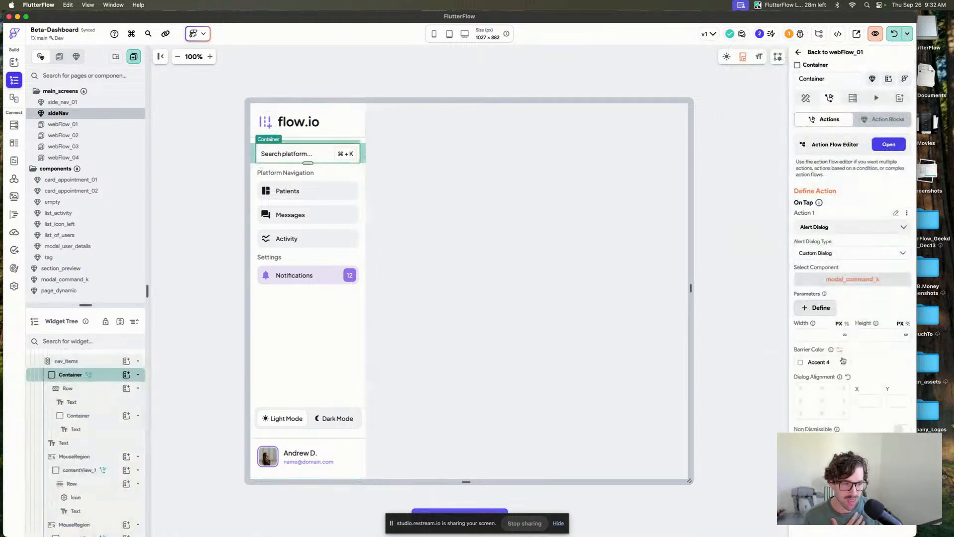
pyautogui.click(806, 98)
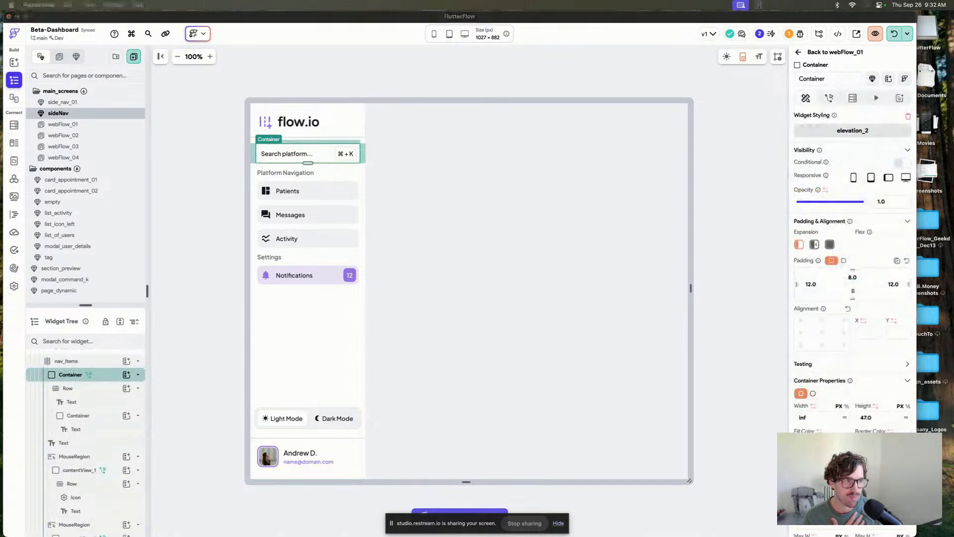
pyautogui.click(599, 89)
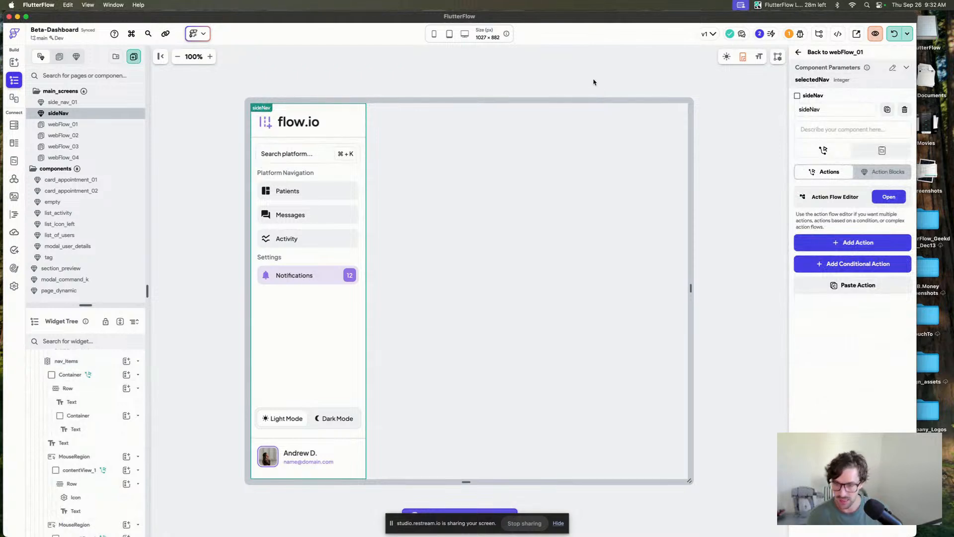
# Open webFlow_01 and review the device logs for the Chrome compile errors.
pyautogui.click(82, 124)
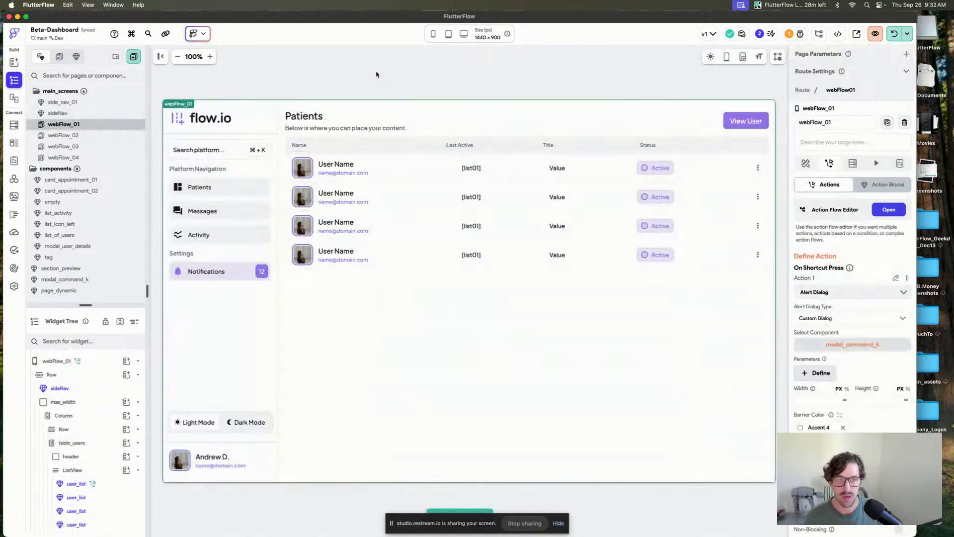
pyautogui.click(336, 180)
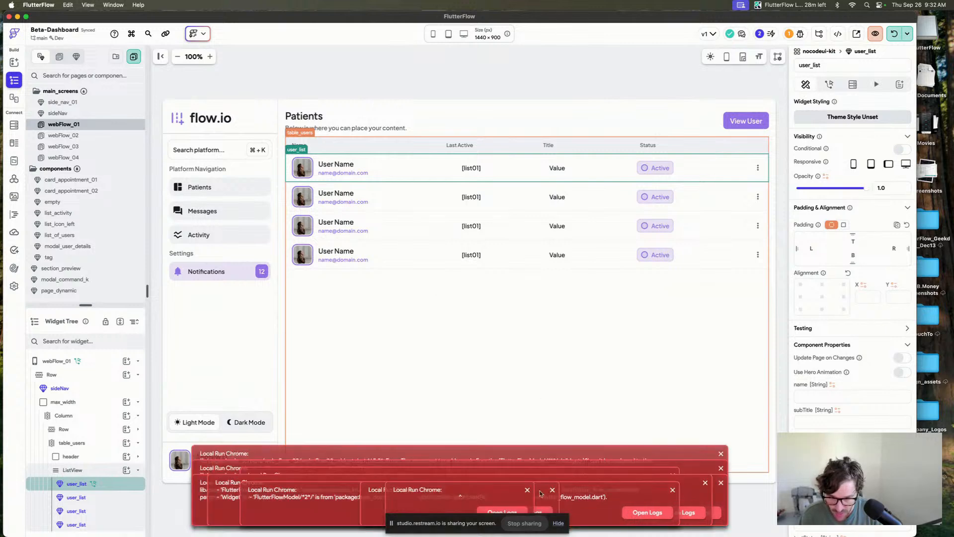
pyautogui.click(528, 490)
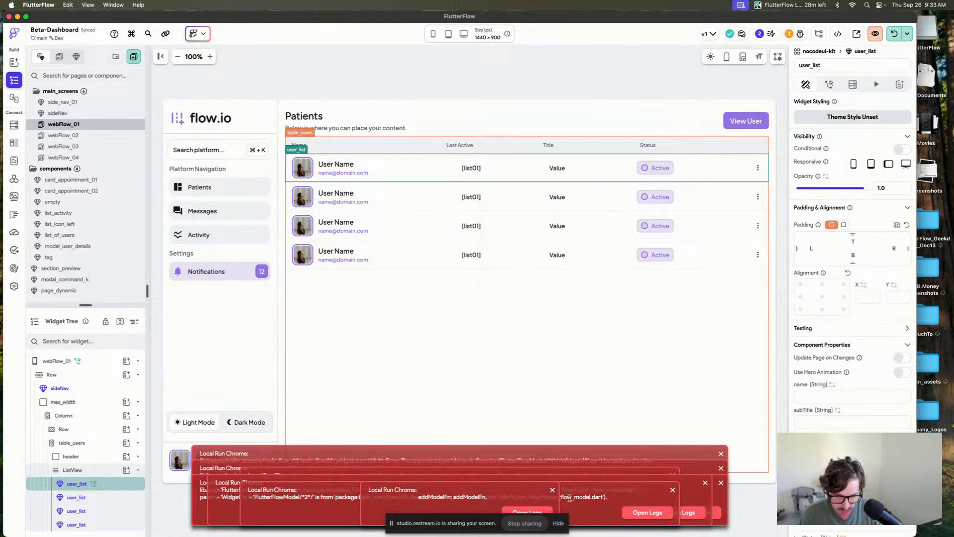
pyautogui.click(648, 511)
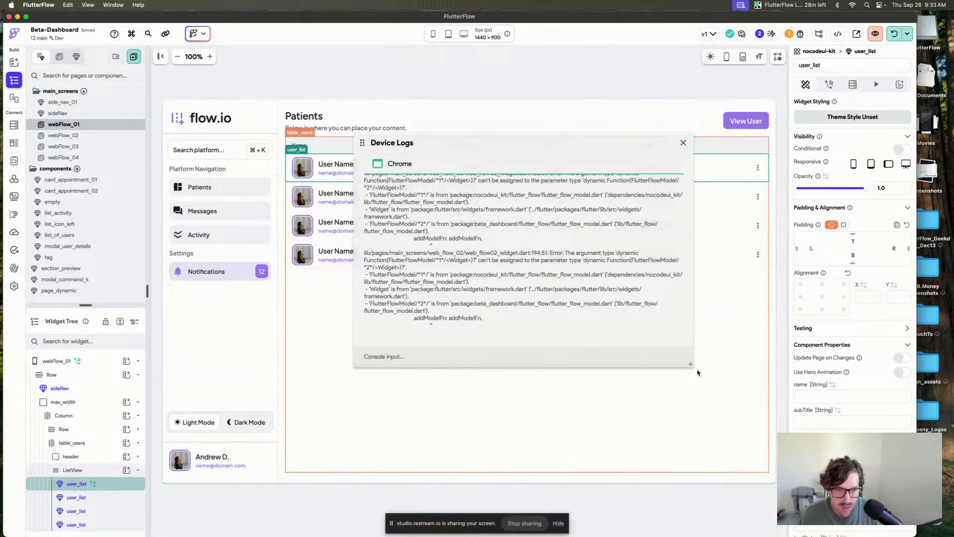
pyautogui.moveTo(693, 366); pyautogui.dragTo(693, 453)
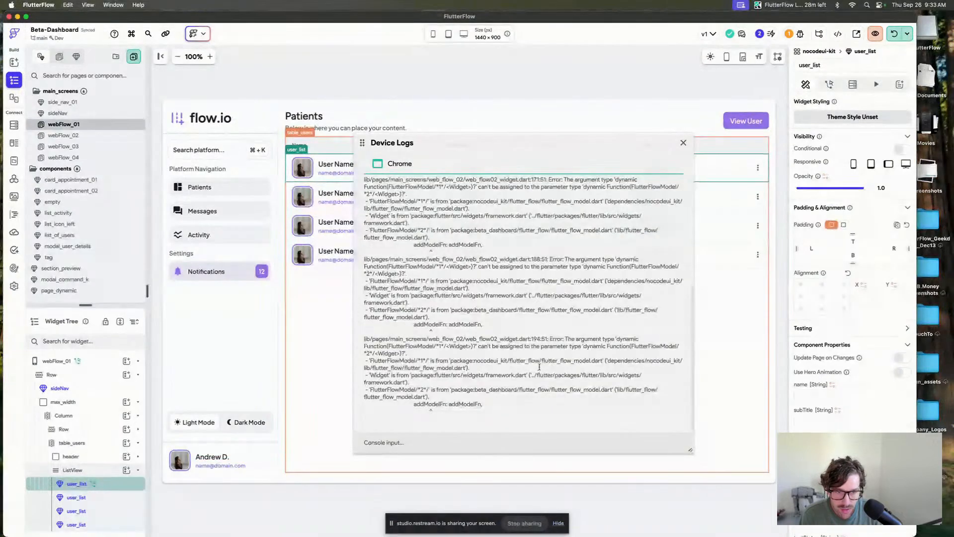
pyautogui.scroll(1, 539, 366)
pyautogui.scroll(1, 540, 367)
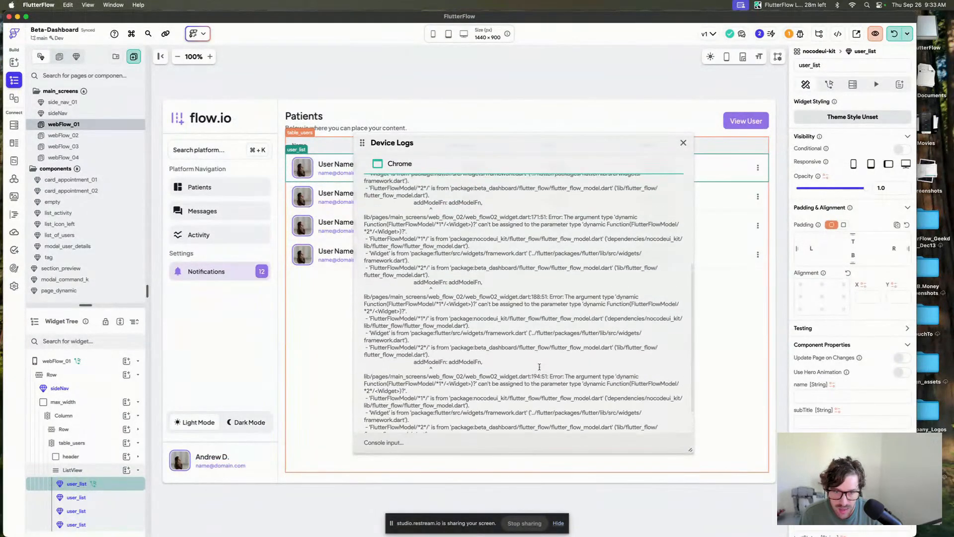
pyautogui.scroll(2, 539, 367)
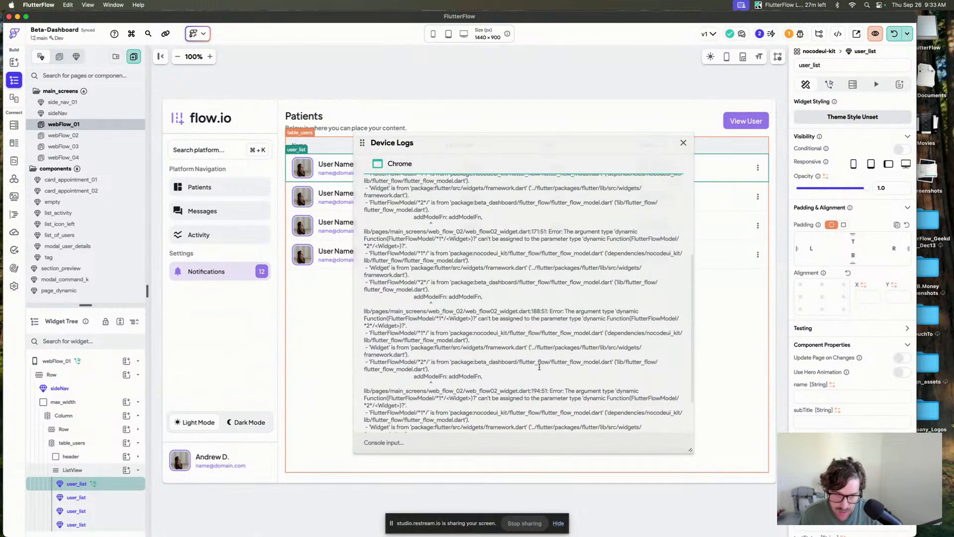
# On webFlow_02, delete the row holding the Top Users and Your Next Appointment cards.
pyautogui.click(82, 135)
pyautogui.click(312, 271)
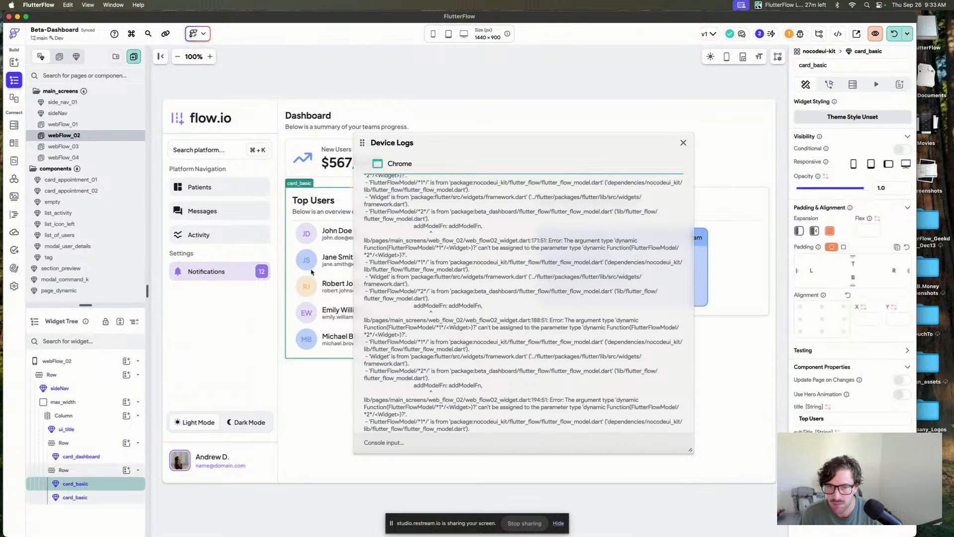
pyautogui.click(683, 143)
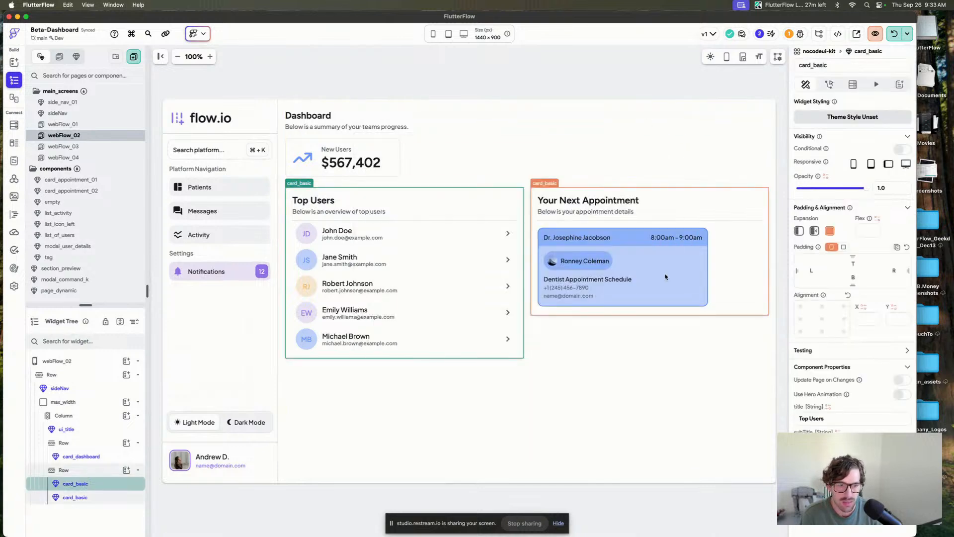
pyautogui.click(539, 229)
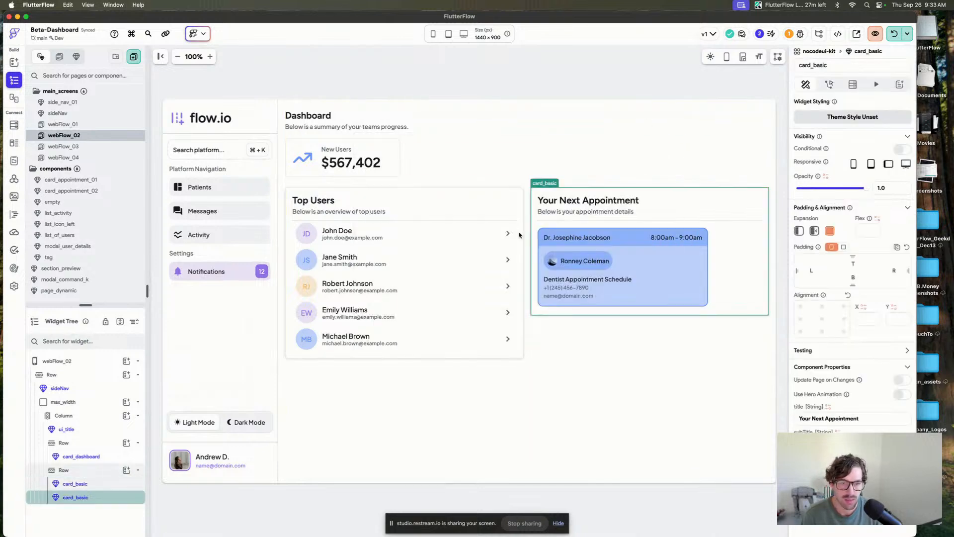
pyautogui.click(529, 256)
pyautogui.press('Delete')
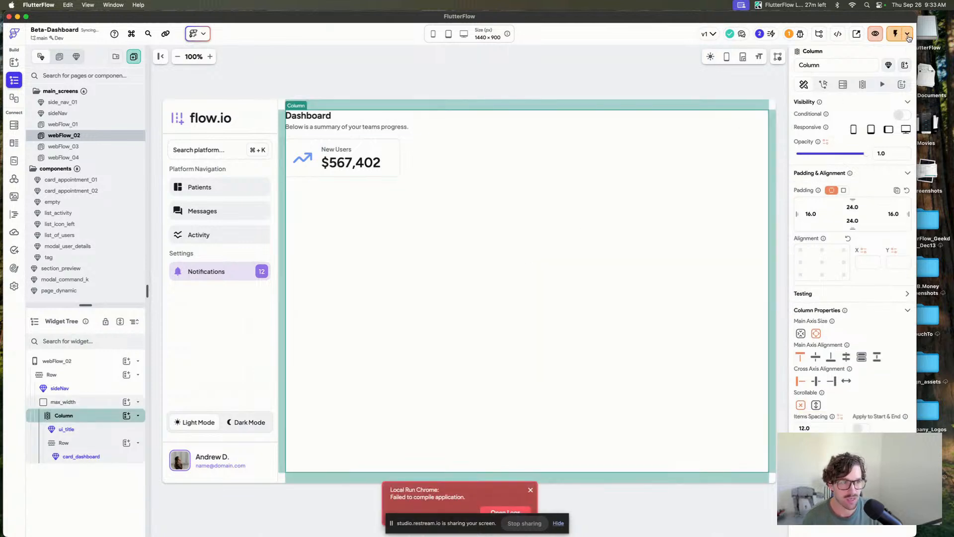
# Open the device logs again and read through the remaining compile errors.
pyautogui.click(908, 35)
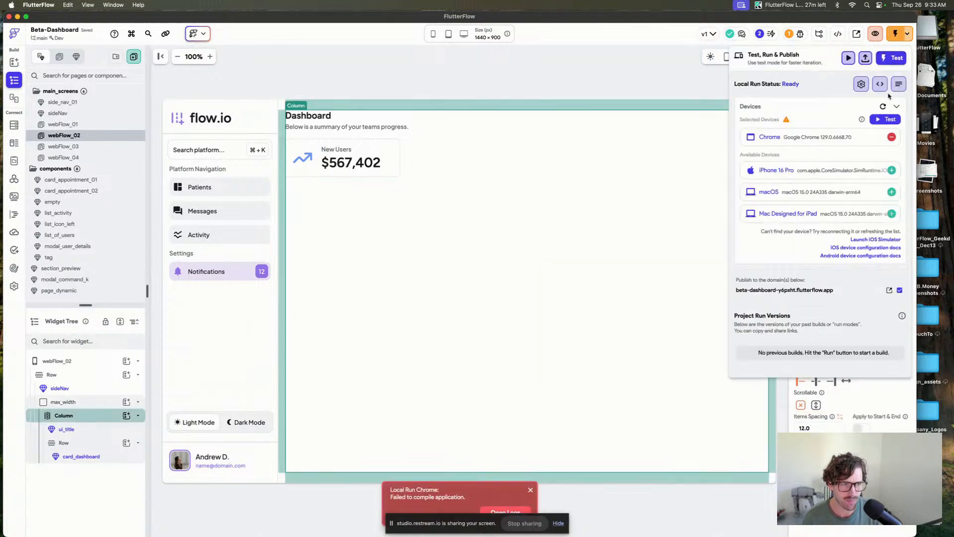
pyautogui.click(899, 84)
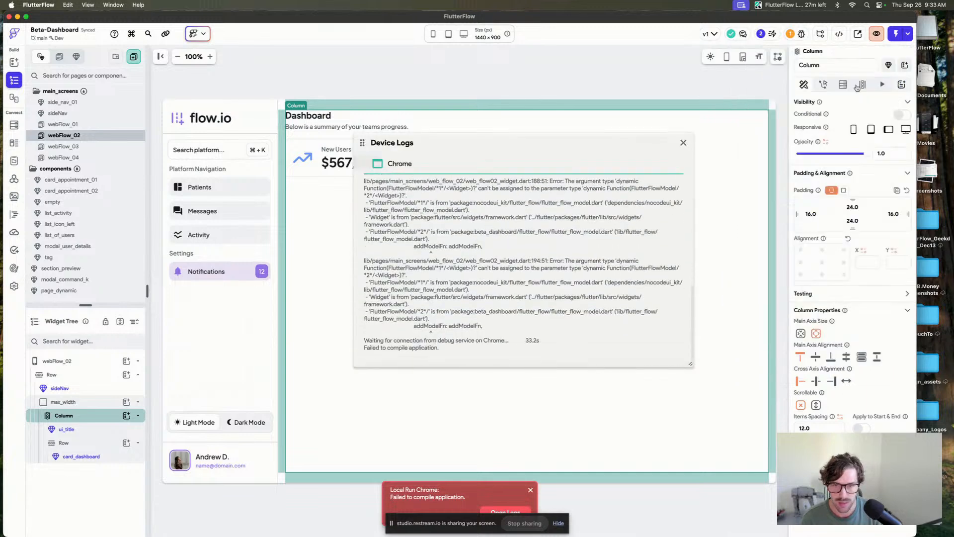
pyautogui.scroll(2, 490, 285)
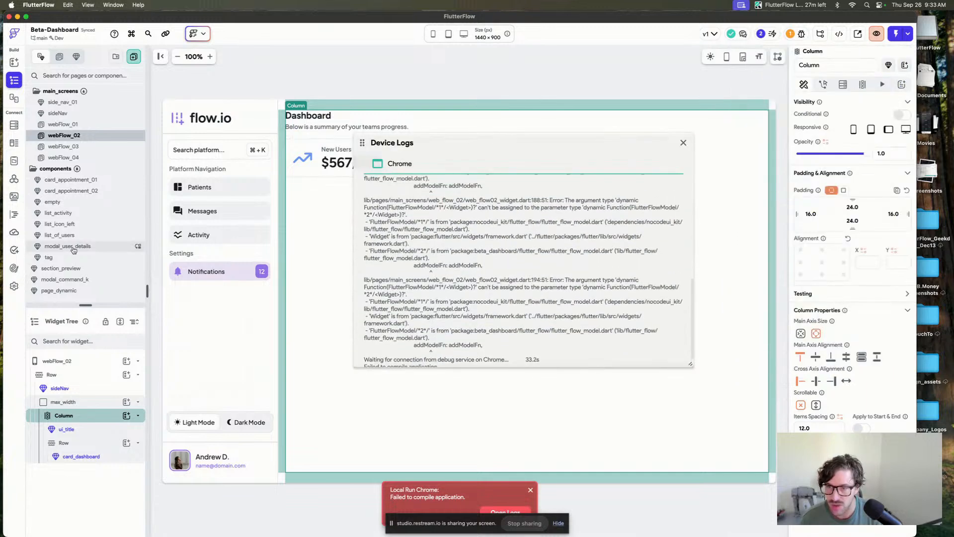
pyautogui.scroll(1, 73, 250)
pyautogui.scroll(-3, 74, 250)
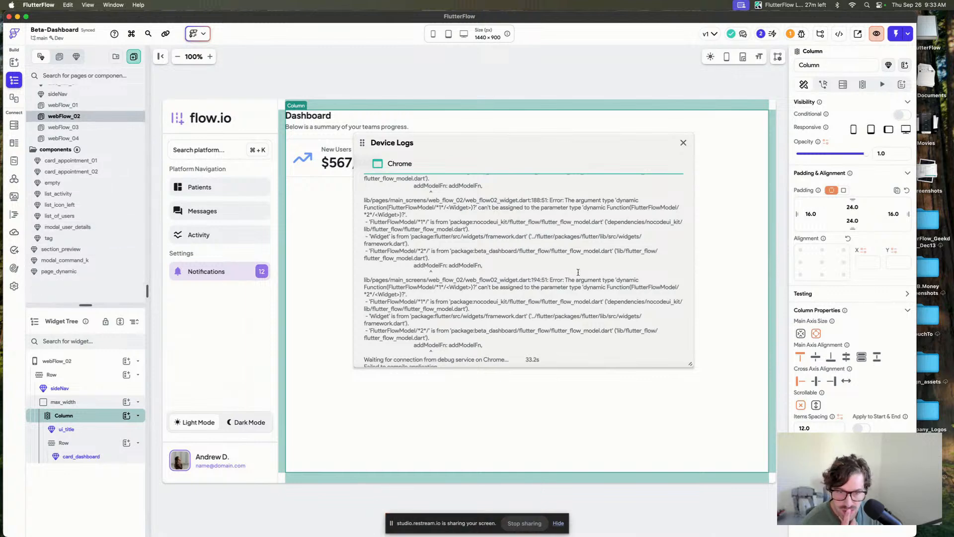
pyautogui.scroll(-2, 620, 309)
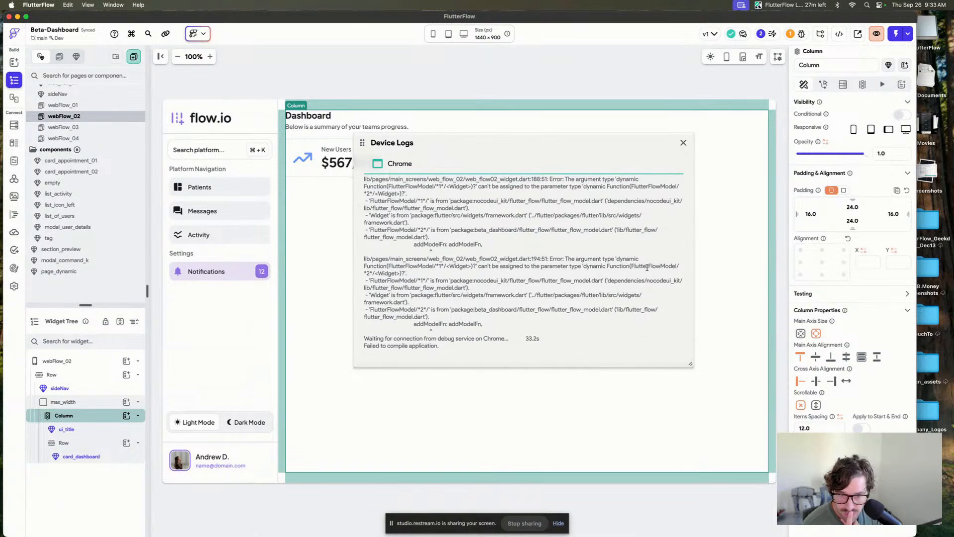
pyautogui.scroll(-1, 647, 268)
pyautogui.scroll(-1, 517, 259)
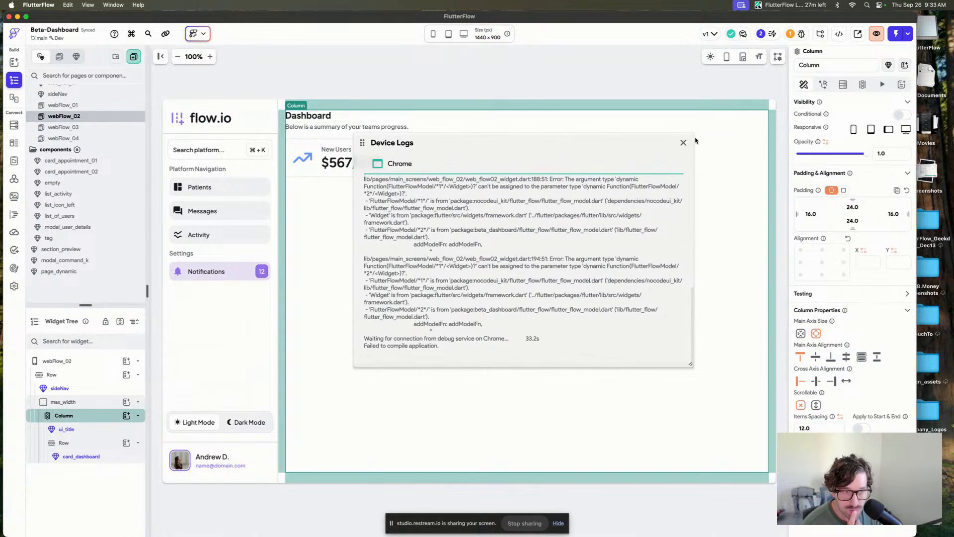
pyautogui.scroll(4, 590, 266)
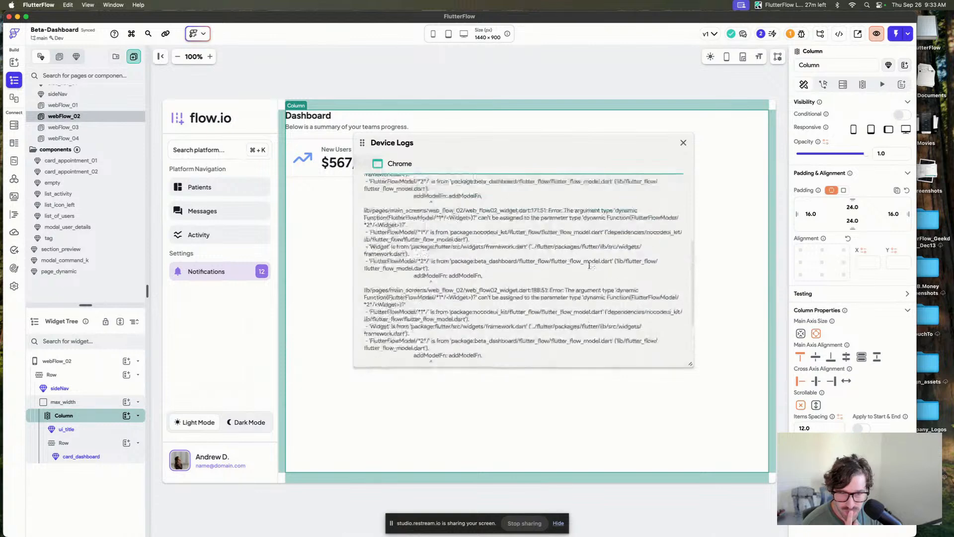
pyautogui.moveTo(465, 292); pyautogui.dragTo(546, 341)
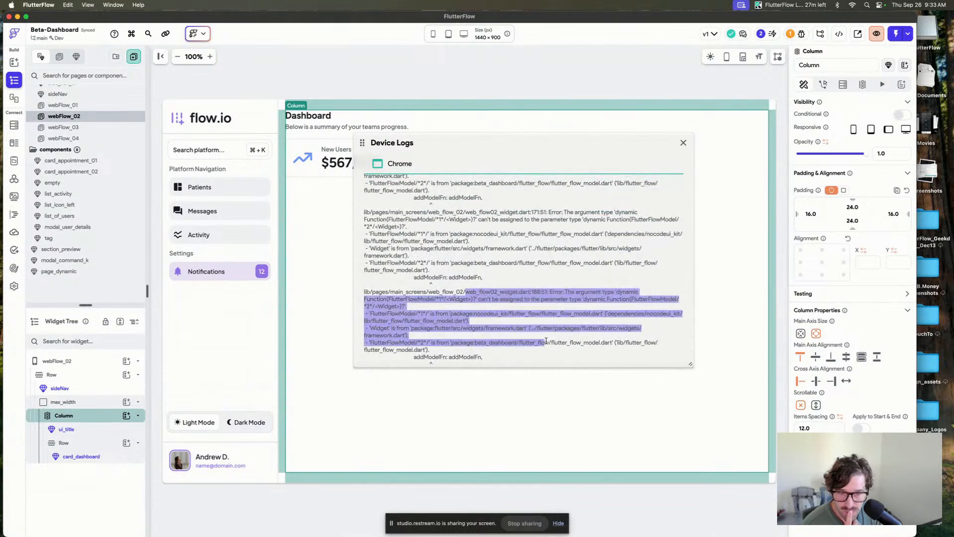
pyautogui.scroll(-3, 546, 340)
pyautogui.click(684, 142)
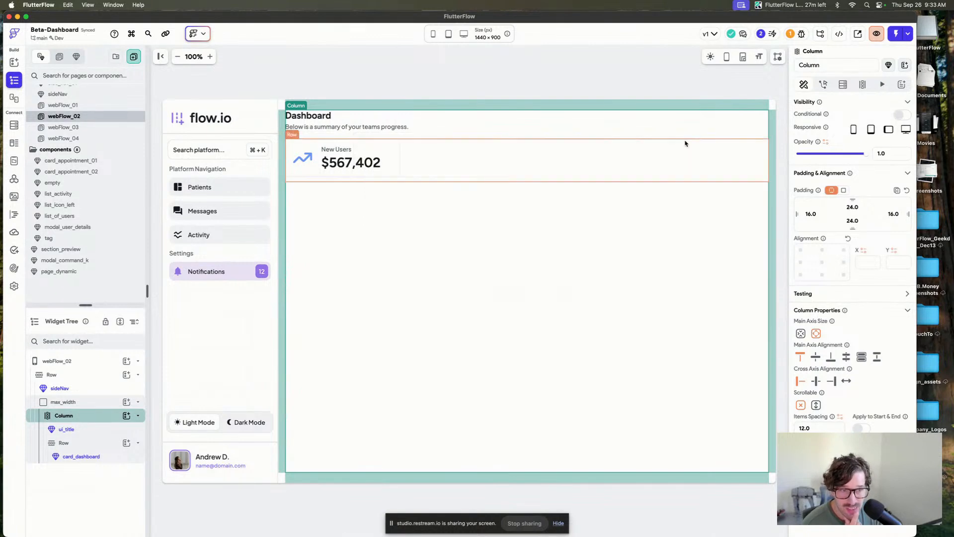
# Start another local test run of the app in Chrome.
pyautogui.click(547, 56)
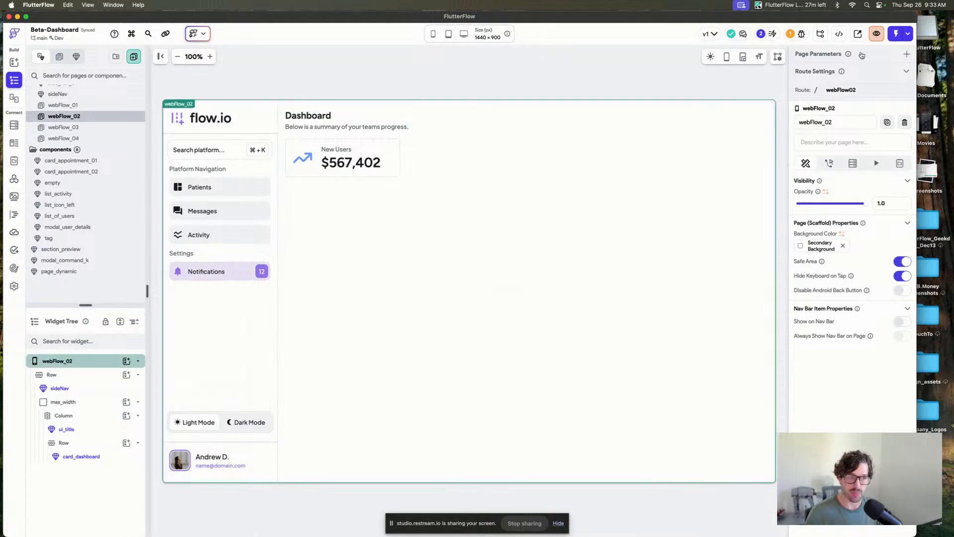
pyautogui.click(908, 34)
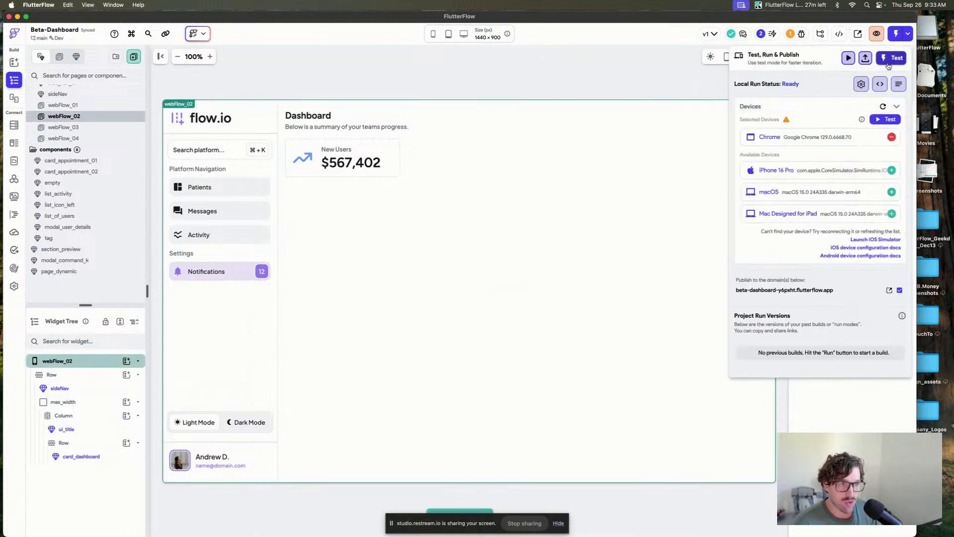
pyautogui.click(886, 120)
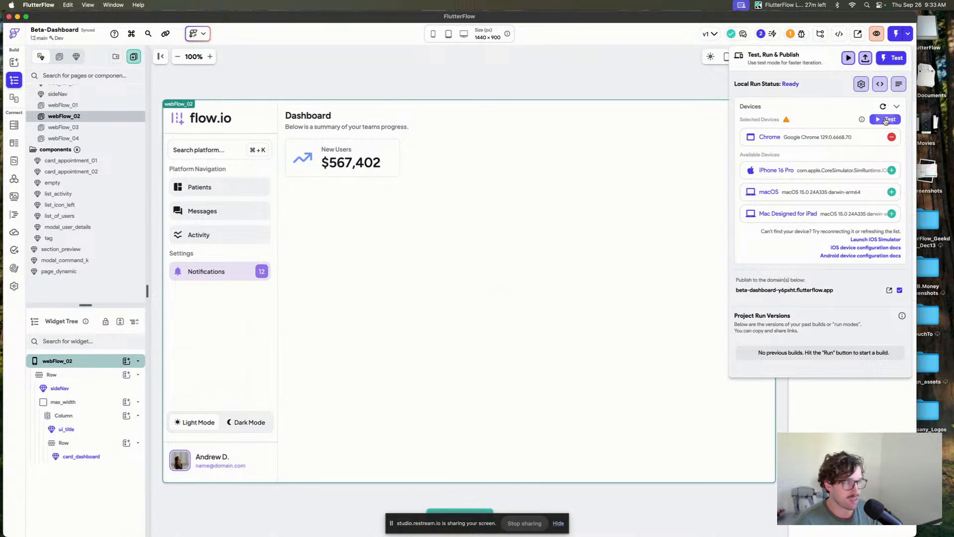
pyautogui.click(610, 114)
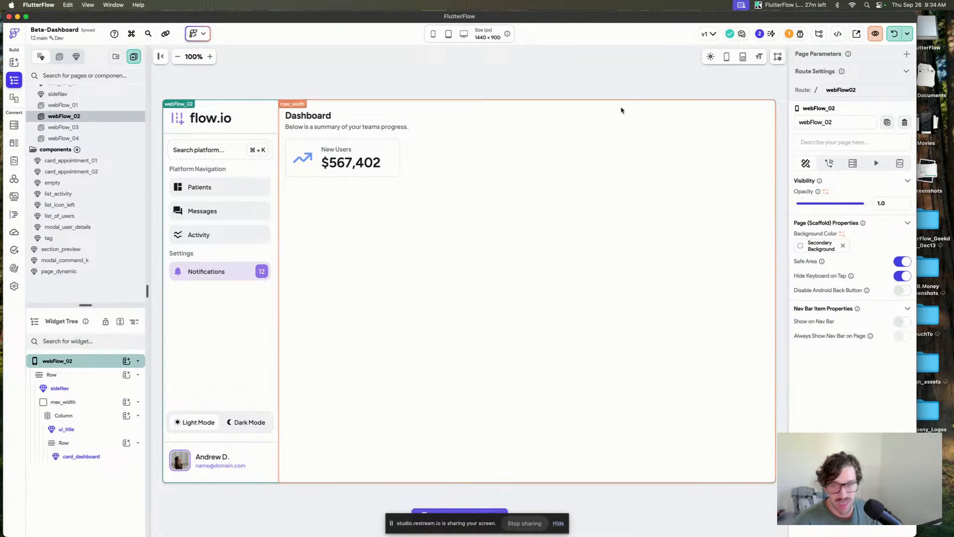
# In the running web app, open the command search modal with the ⌘ + K shortcut.
pyautogui.click(89, 130)
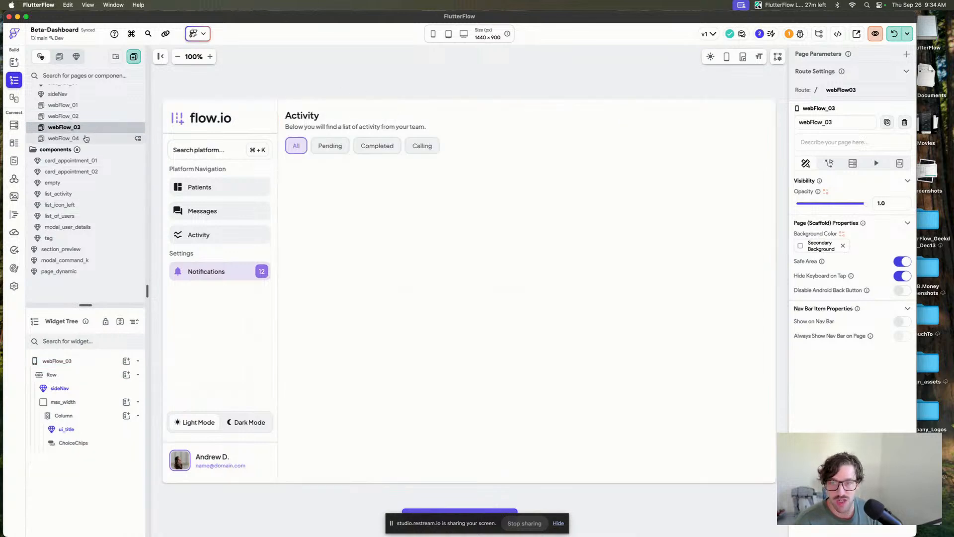
pyautogui.click(85, 139)
pyautogui.click(83, 105)
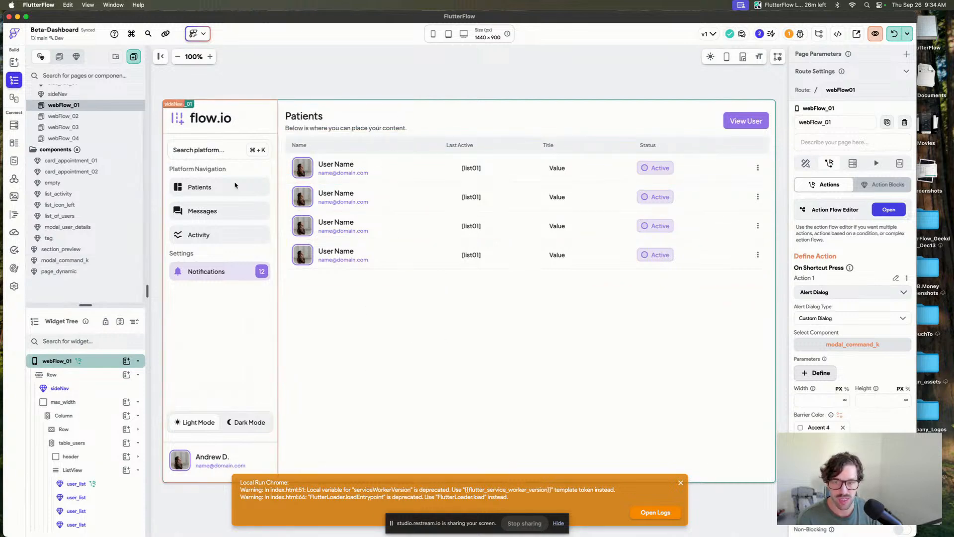
pyautogui.click(231, 209)
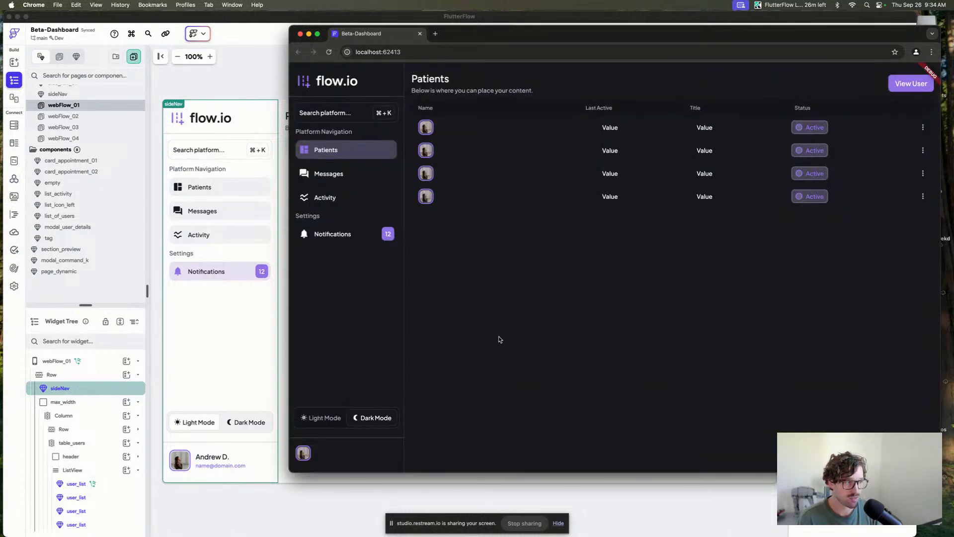
pyautogui.press('super+k')
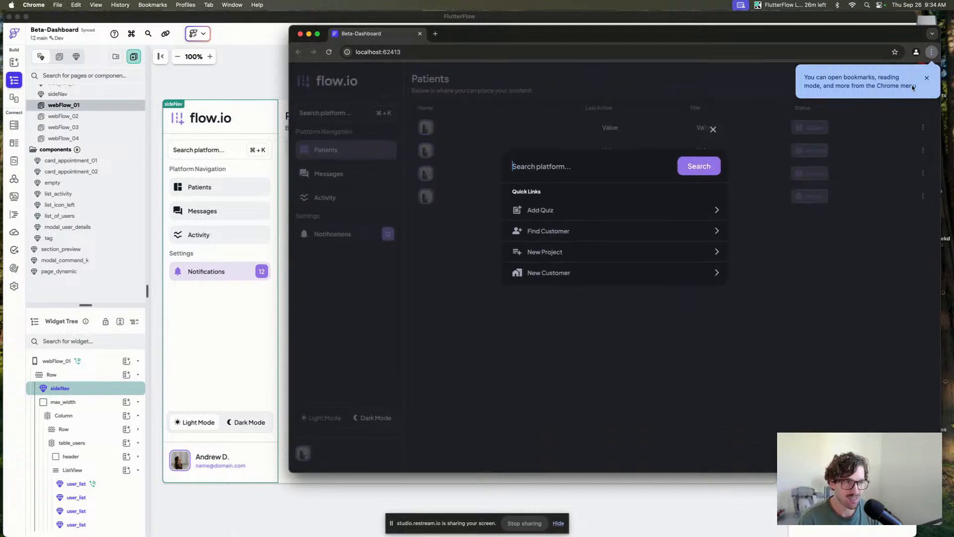
# In the running web app, test opening and closing the command modal via the sidebar search bar and the ⌘ + K shortcut.
pyautogui.click(927, 77)
pyautogui.click(709, 128)
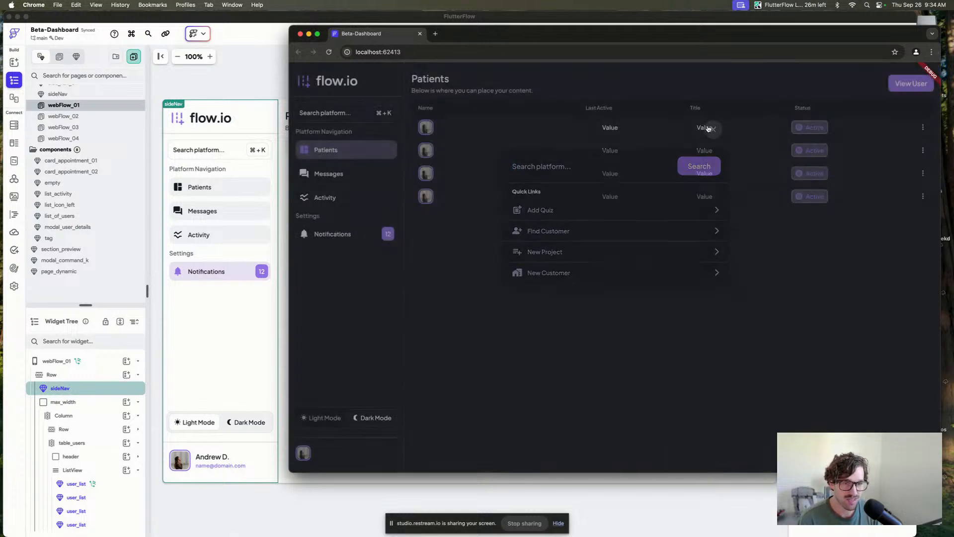
pyautogui.click(347, 120)
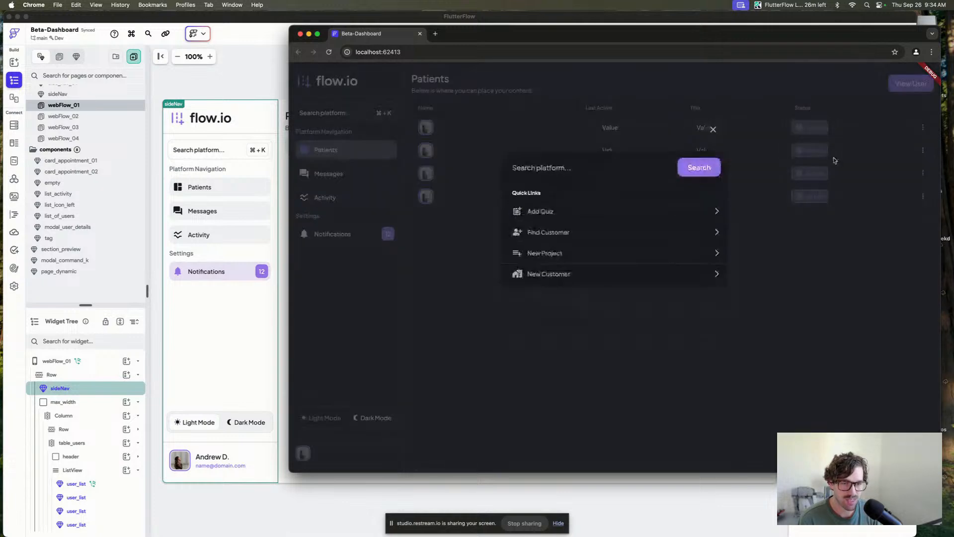
pyautogui.click(714, 129)
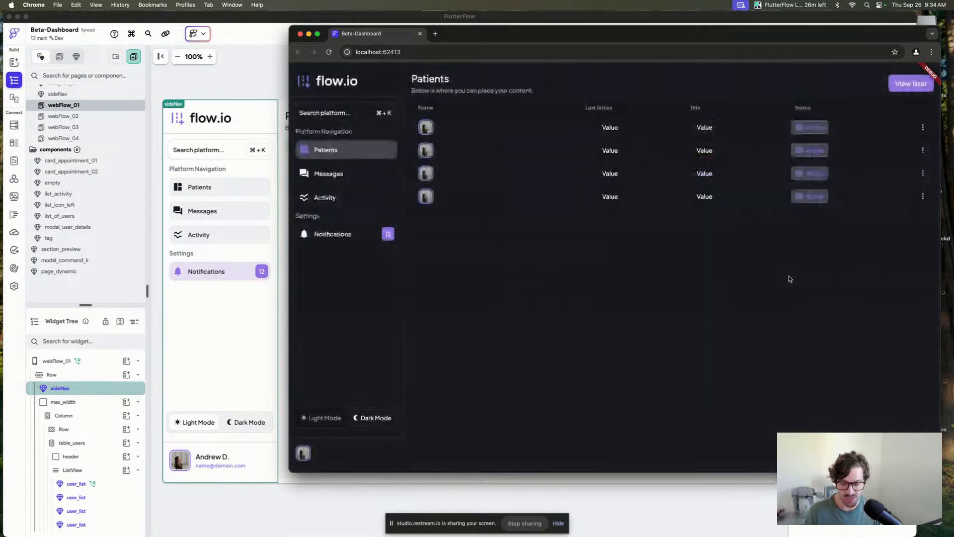
pyautogui.press('super+k')
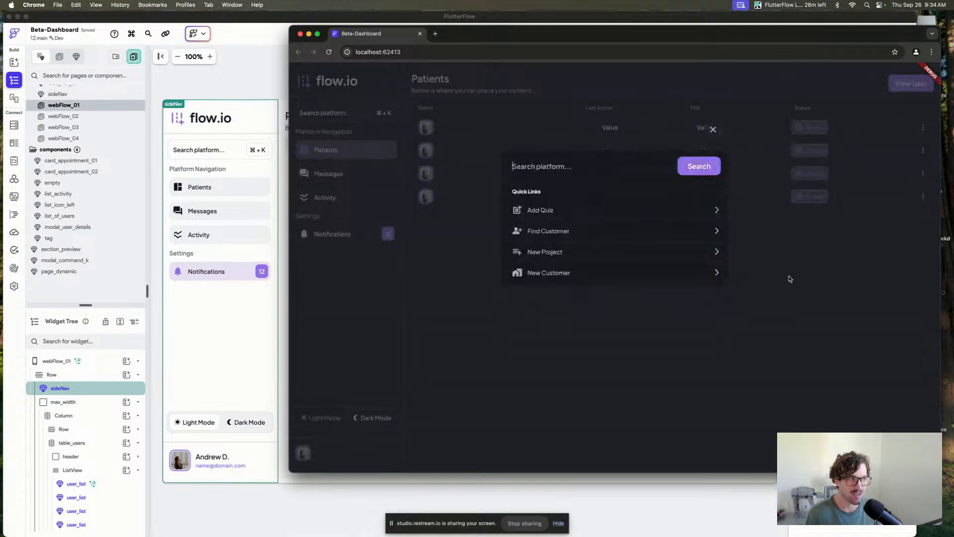
pyautogui.click(712, 131)
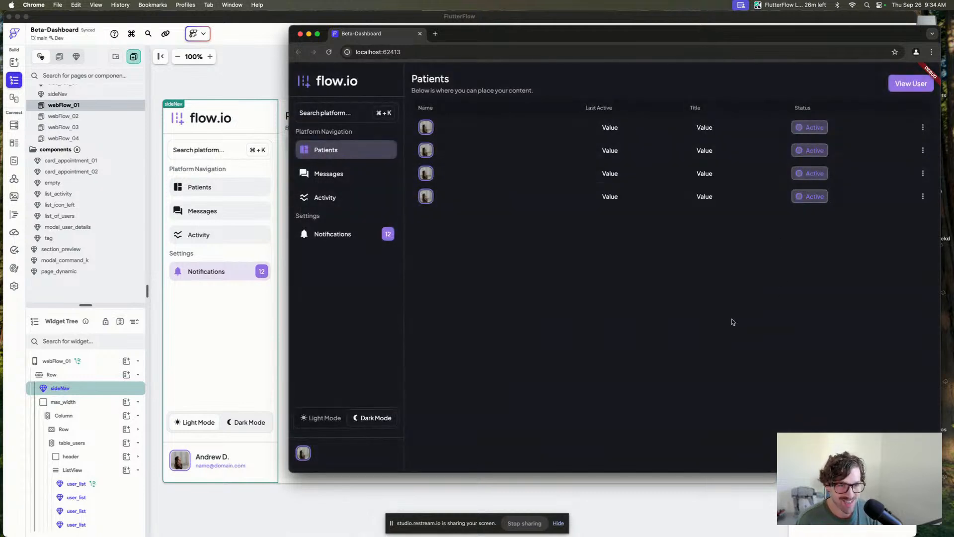
# Open the modal_command_k component and set the search text field's cursor color to Primary.
pyautogui.click(236, 82)
pyautogui.click(65, 260)
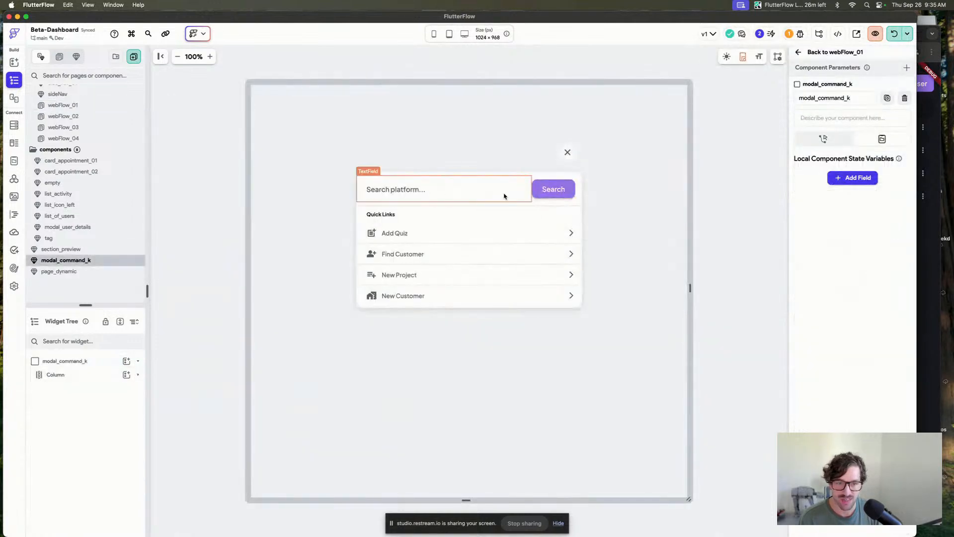
pyautogui.click(504, 196)
pyautogui.scroll(-8, 855, 348)
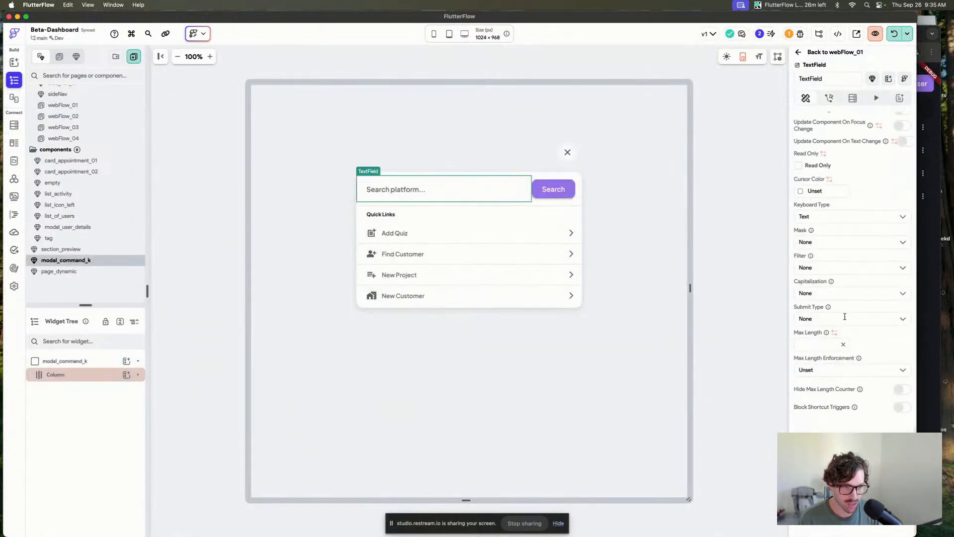
pyautogui.scroll(4, 844, 317)
pyautogui.click(800, 300)
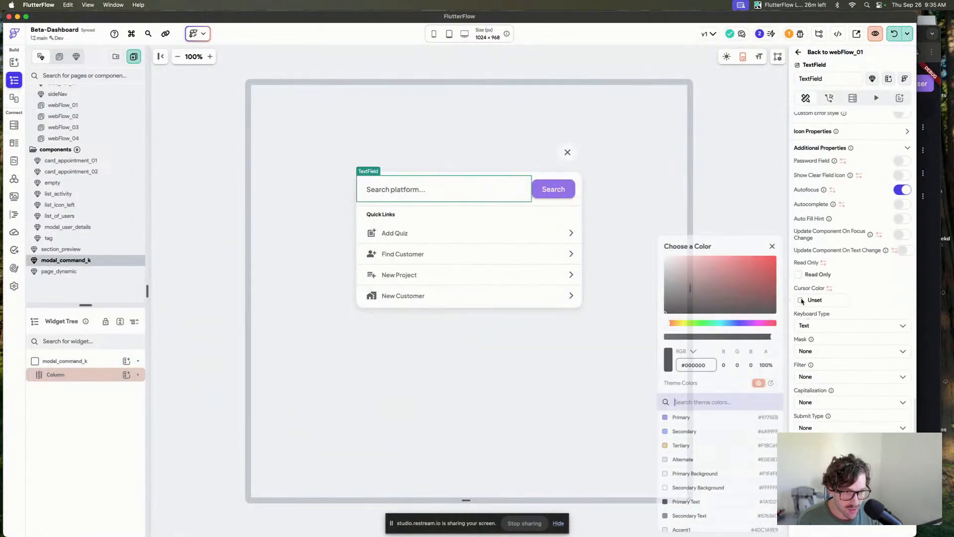
pyautogui.click(668, 419)
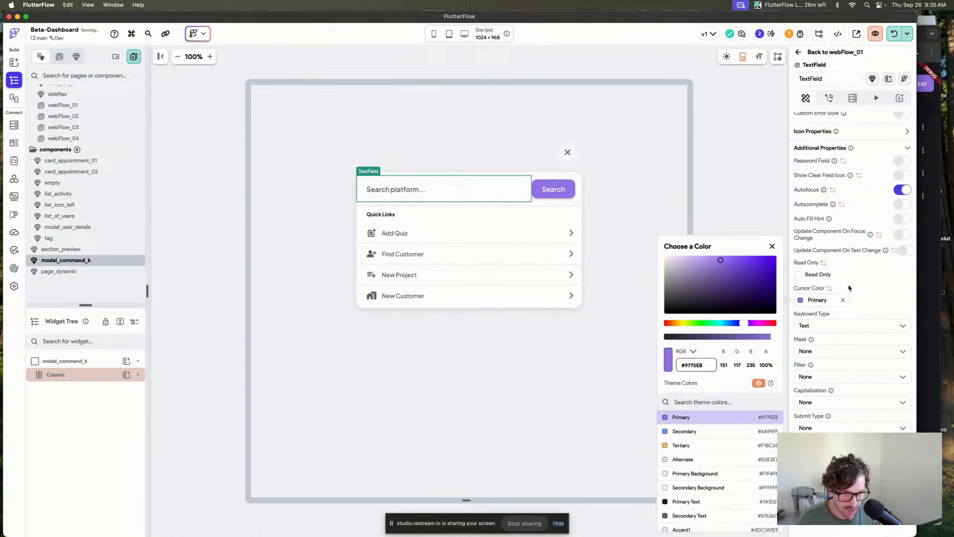
# Inspect the modal's widget tree and wrap the row holding the search field and button in a Container.
pyautogui.click(566, 176)
pyautogui.click(379, 199)
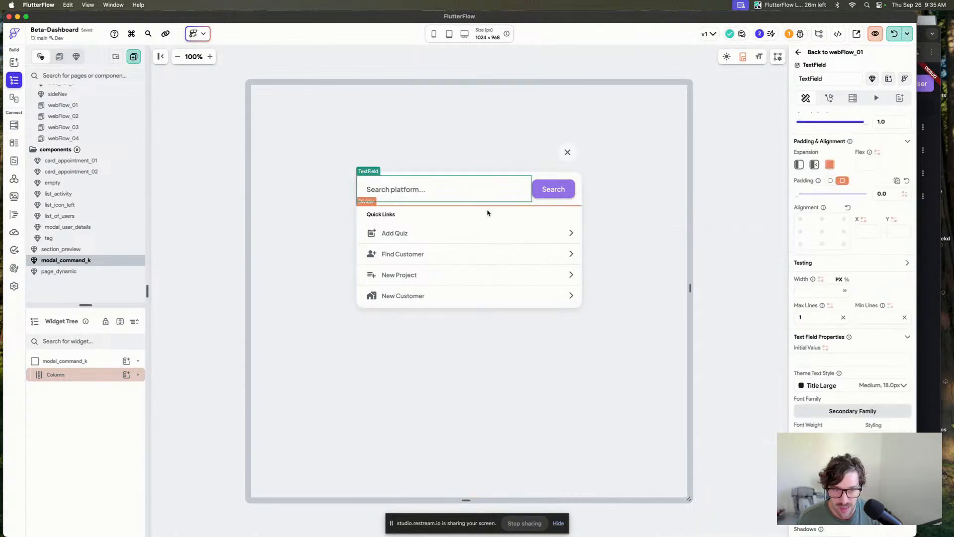
pyautogui.click(532, 203)
pyautogui.click(110, 378)
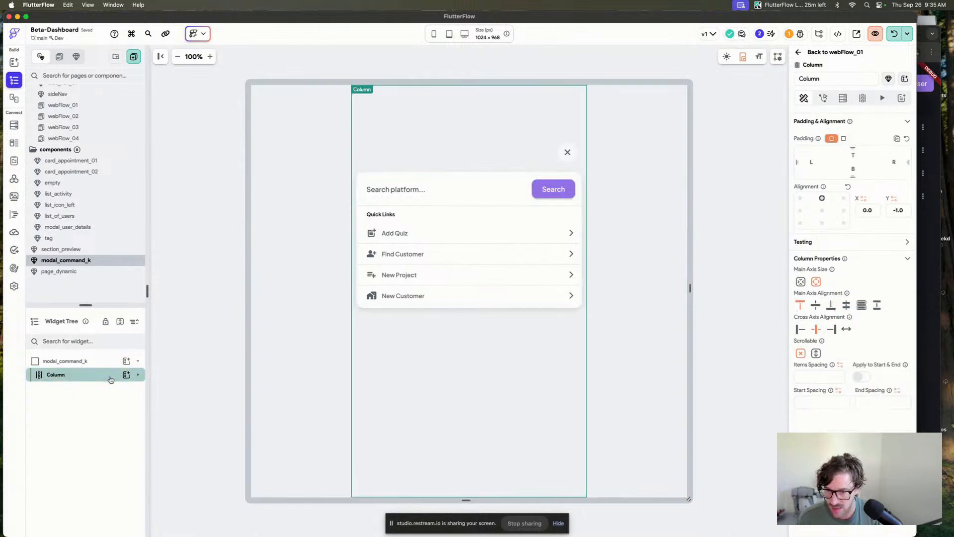
pyautogui.click(101, 389)
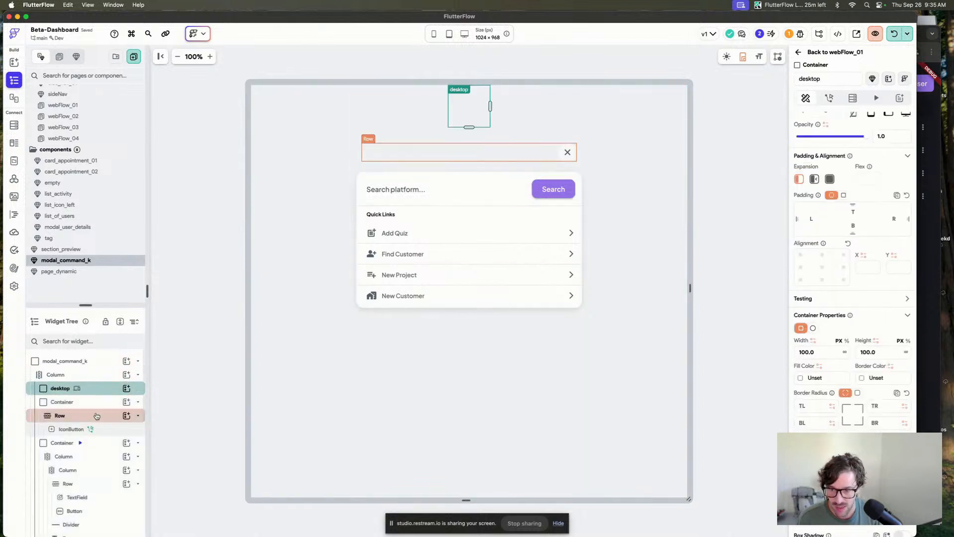
pyautogui.click(97, 416)
pyautogui.click(100, 431)
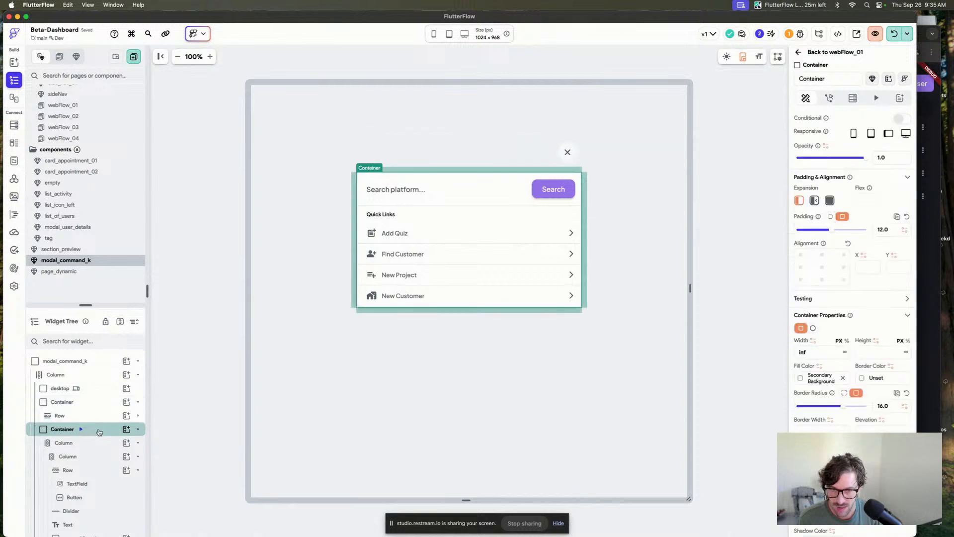
pyautogui.click(95, 456)
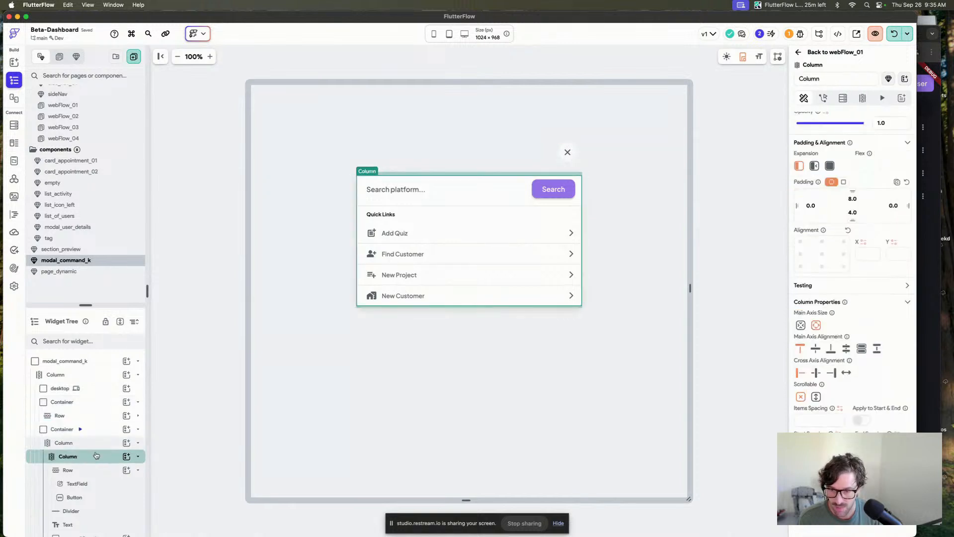
pyautogui.click(95, 471)
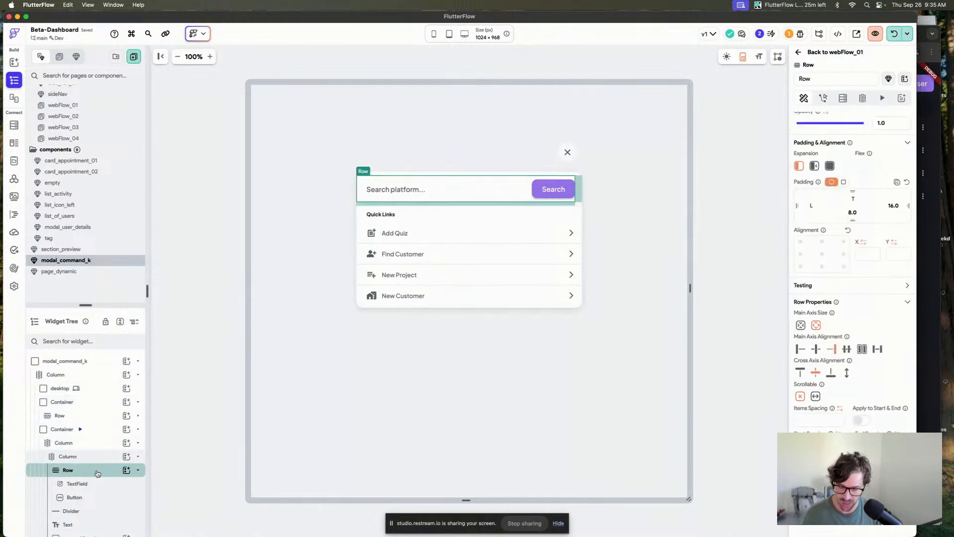
pyautogui.press('super+b')
pyautogui.click(393, 230)
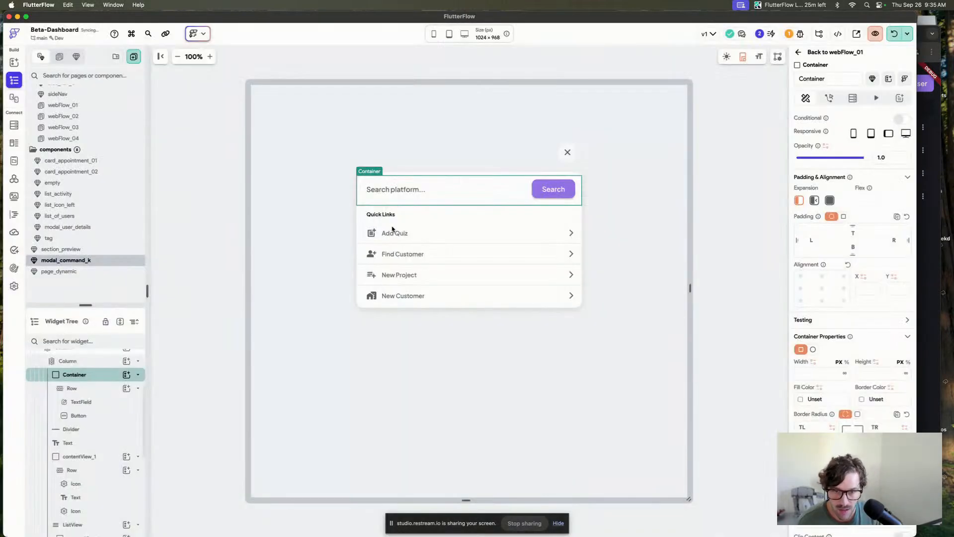
# Clear the top padding of the column that holds the search container.
pyautogui.click(88, 363)
pyautogui.moveTo(855, 198); pyautogui.dragTo(814, 199)
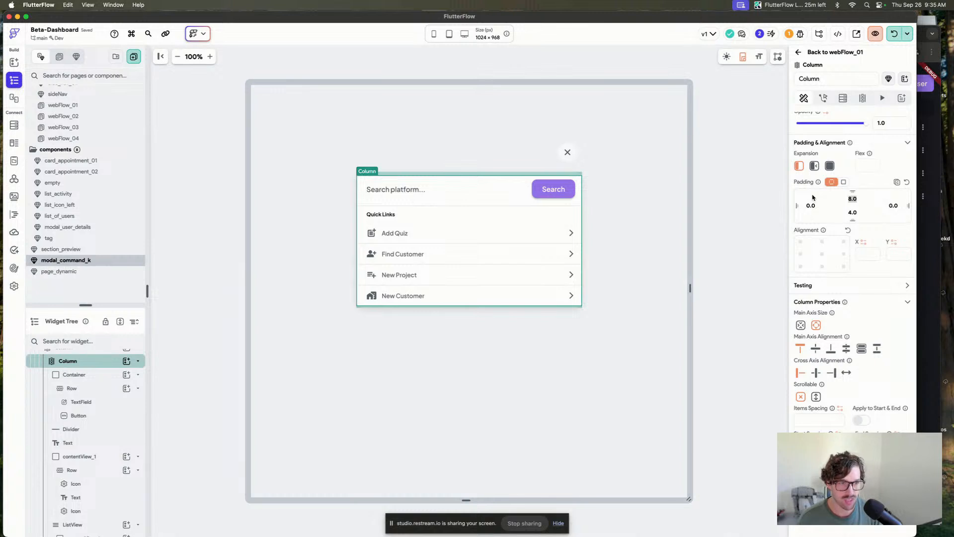
pyautogui.press('BackSpace')
# Set the new search container's fill color to Secondary Background.
pyautogui.click(540, 200)
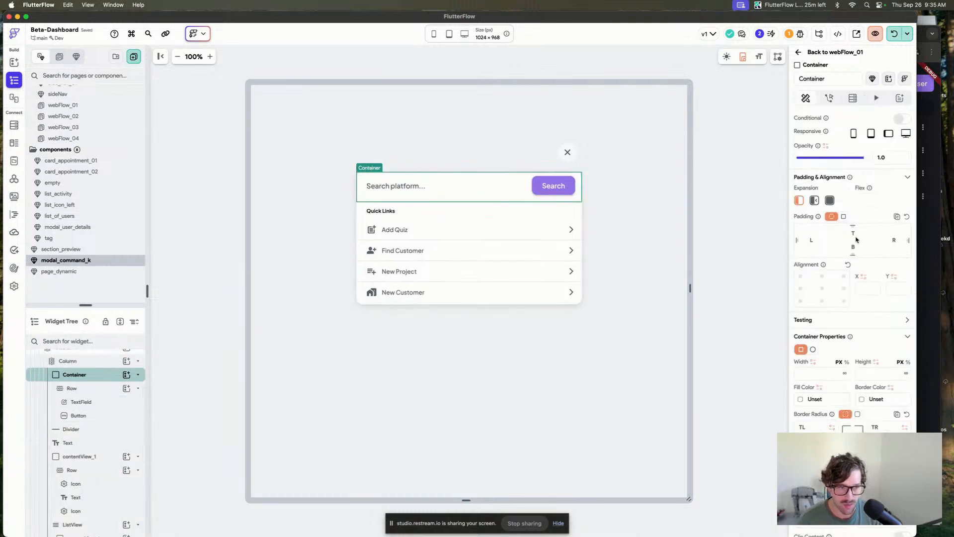
pyautogui.click(528, 187)
pyautogui.click(537, 198)
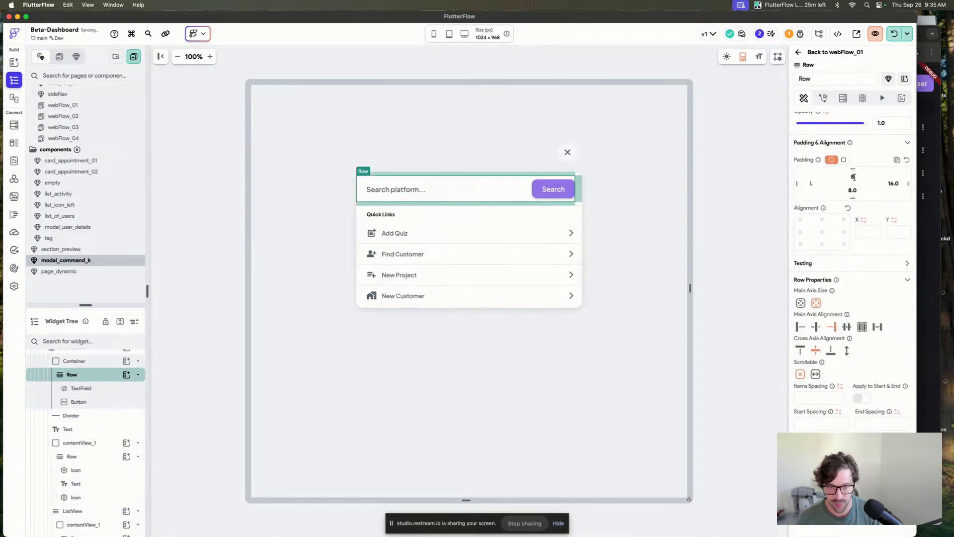
pyautogui.click(577, 204)
pyautogui.scroll(-5, 835, 239)
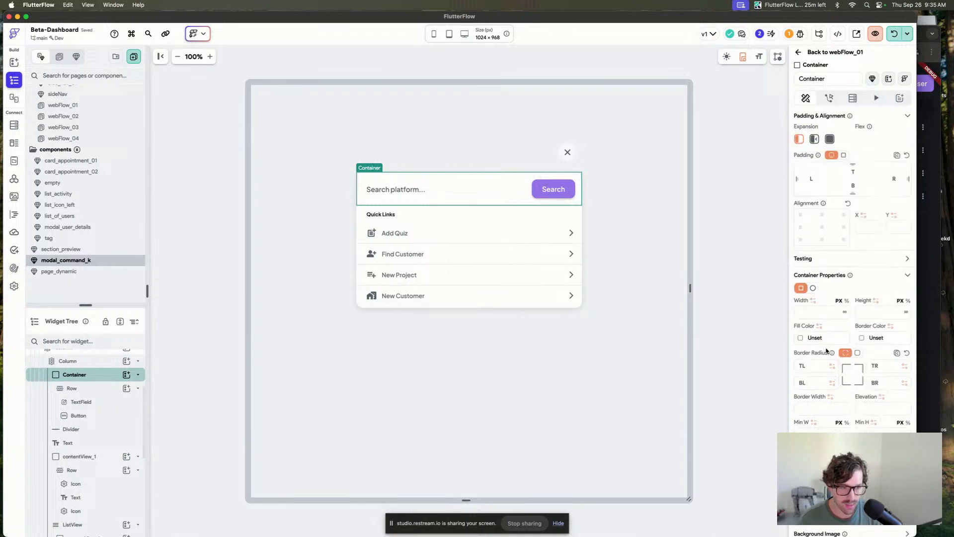
pyautogui.click(801, 255)
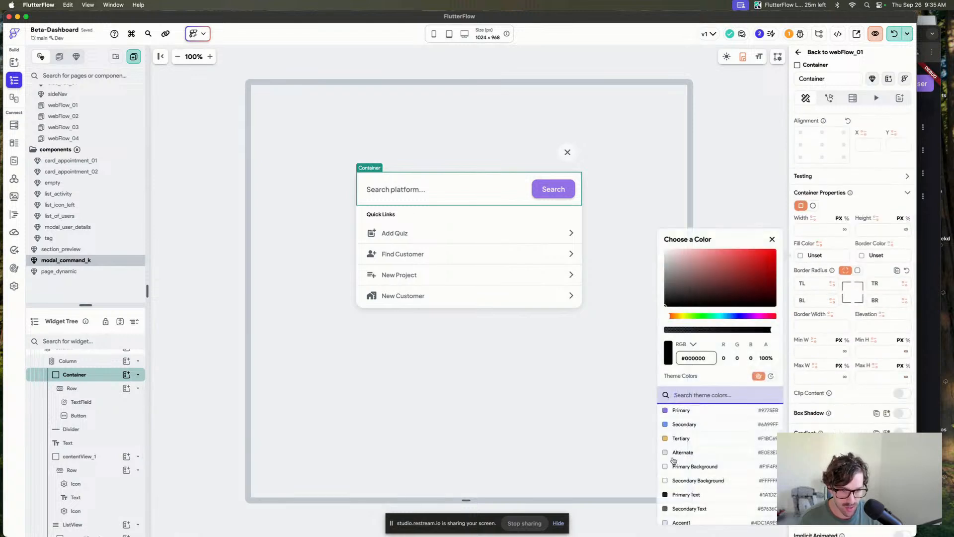
pyautogui.click(666, 481)
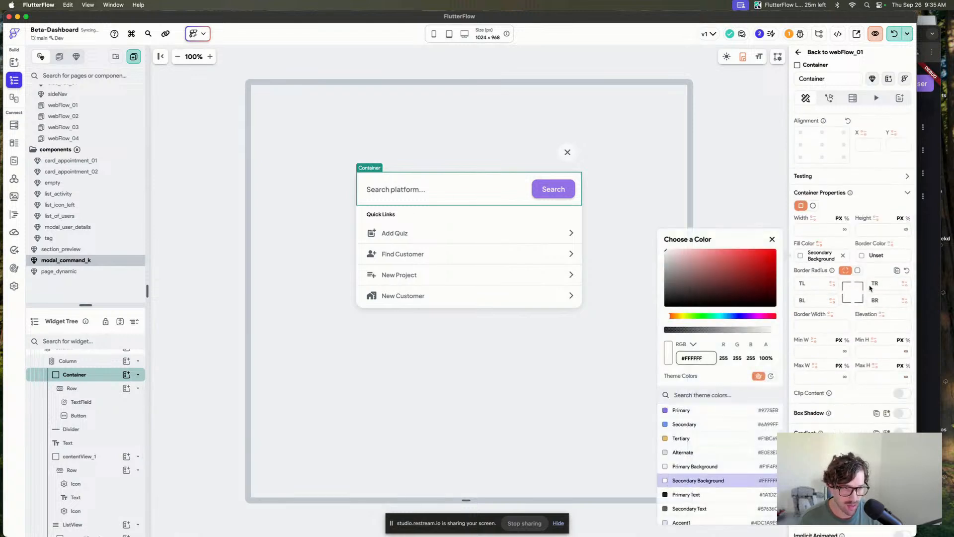
# Give the search container a 12 top-left and 12 top-right border radius.
pyautogui.click(825, 283)
pyautogui.write('12')
pyautogui.click(879, 282)
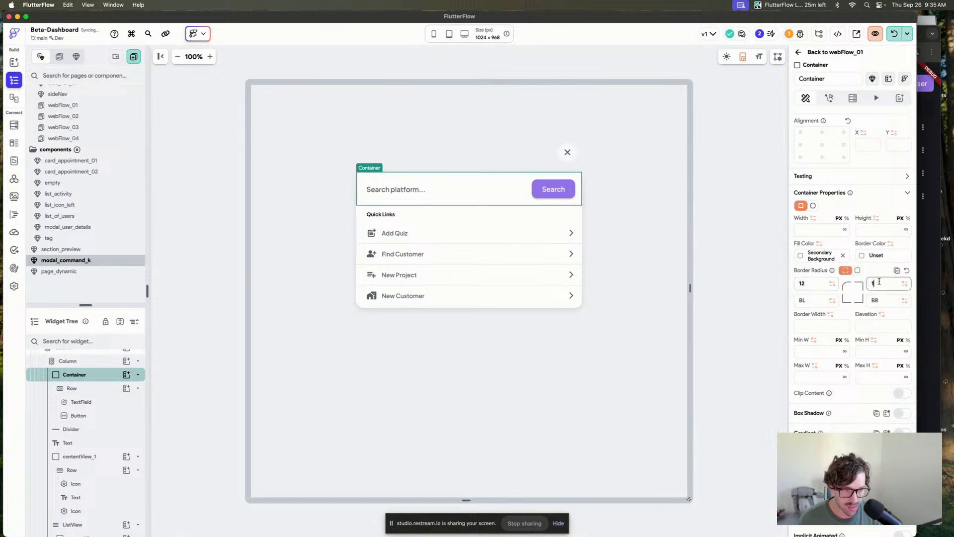
pyautogui.write('12')
pyautogui.click(711, 288)
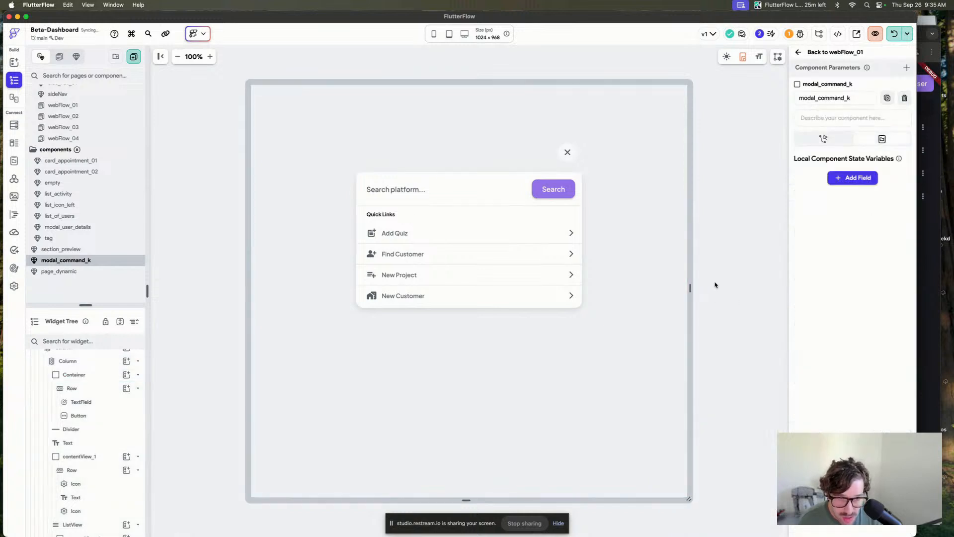
# Turn on Implicit Animated for the search container.
pyautogui.click(540, 204)
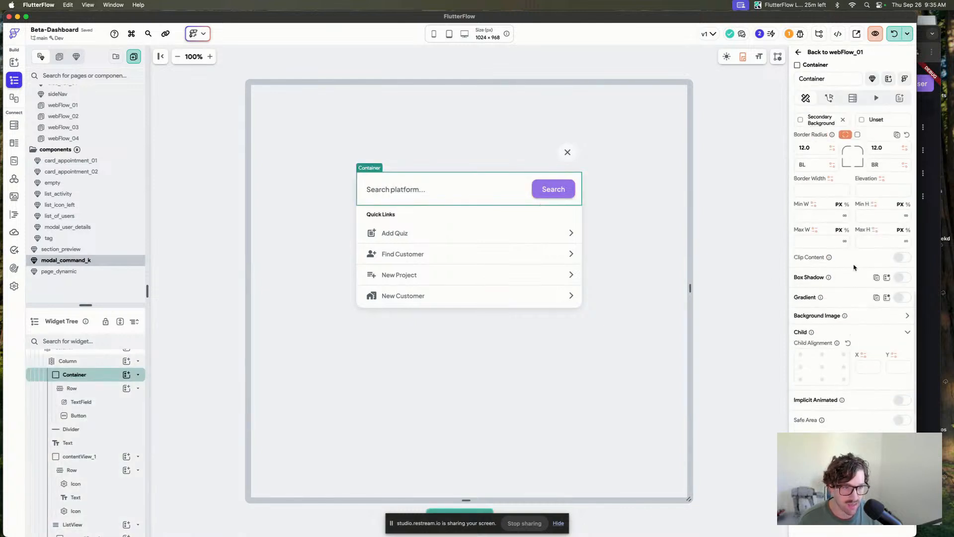
pyautogui.click(902, 401)
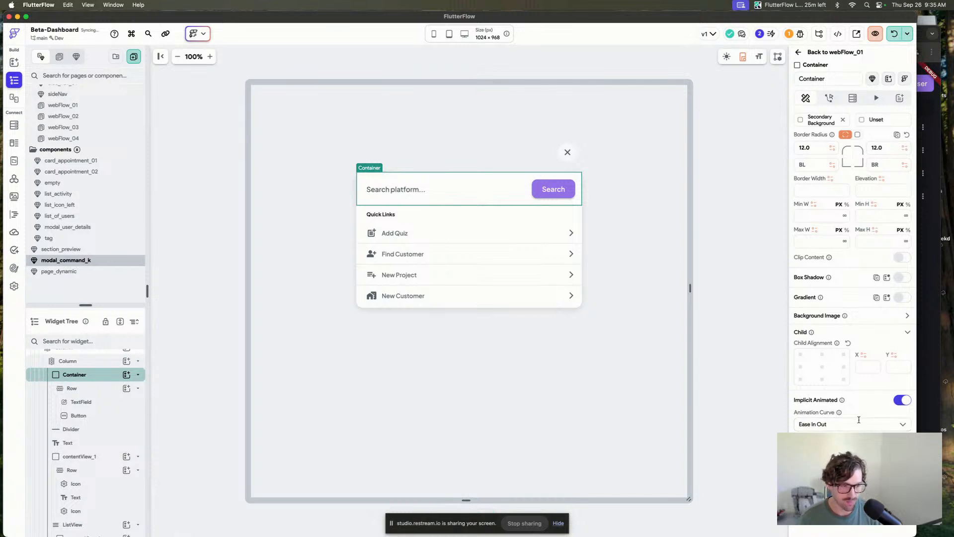
pyautogui.scroll(10, 858, 419)
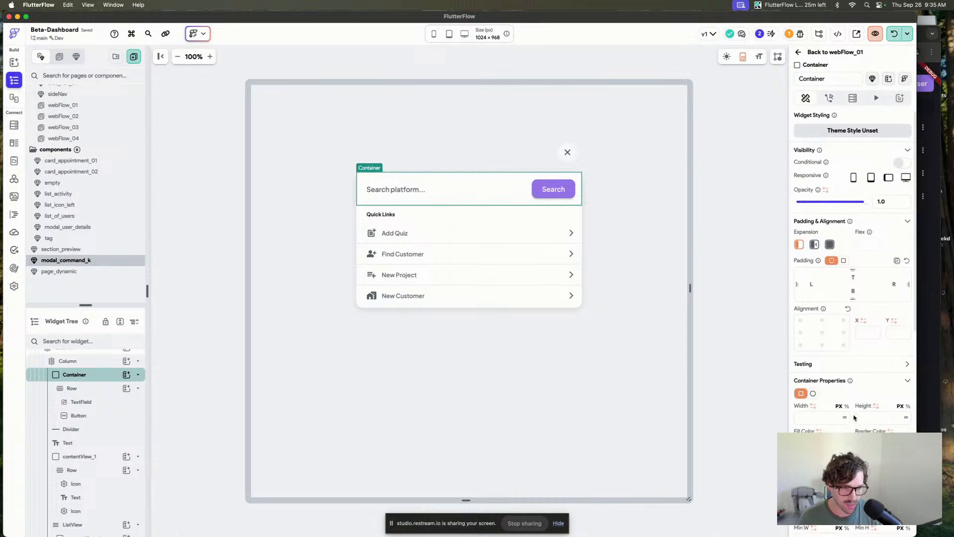
pyautogui.scroll(-2, 855, 417)
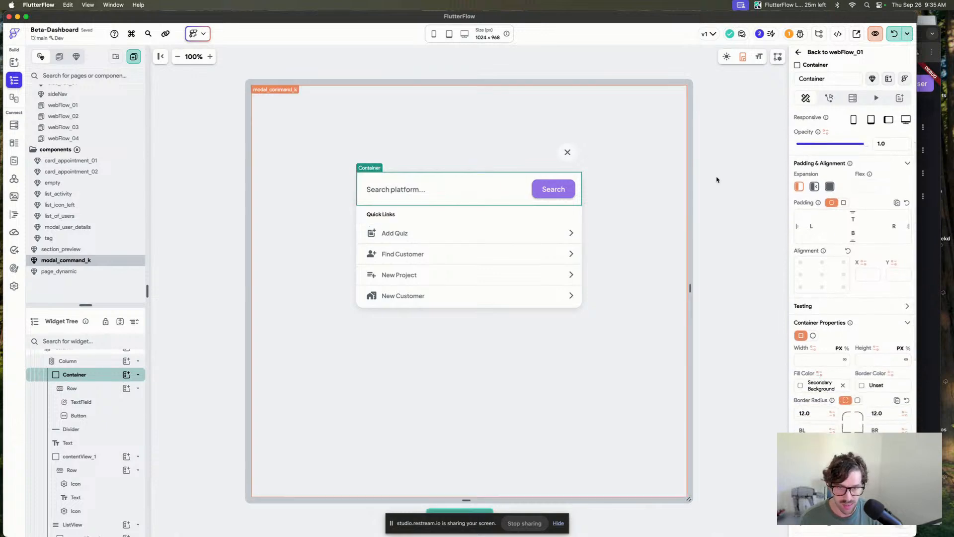
# Set the container's fill color to a conditional value based on whether the search TextField has focus.
pyautogui.click(819, 373)
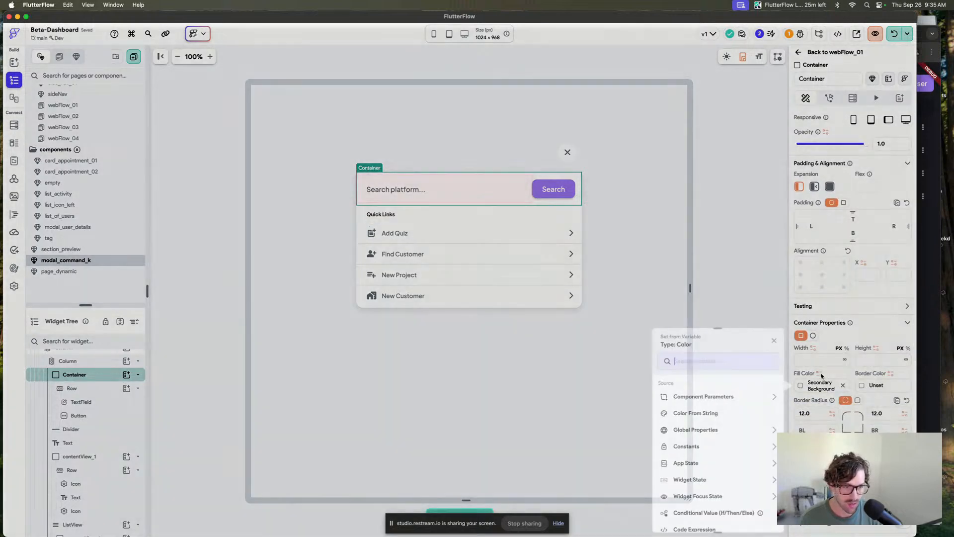
pyautogui.click(714, 431)
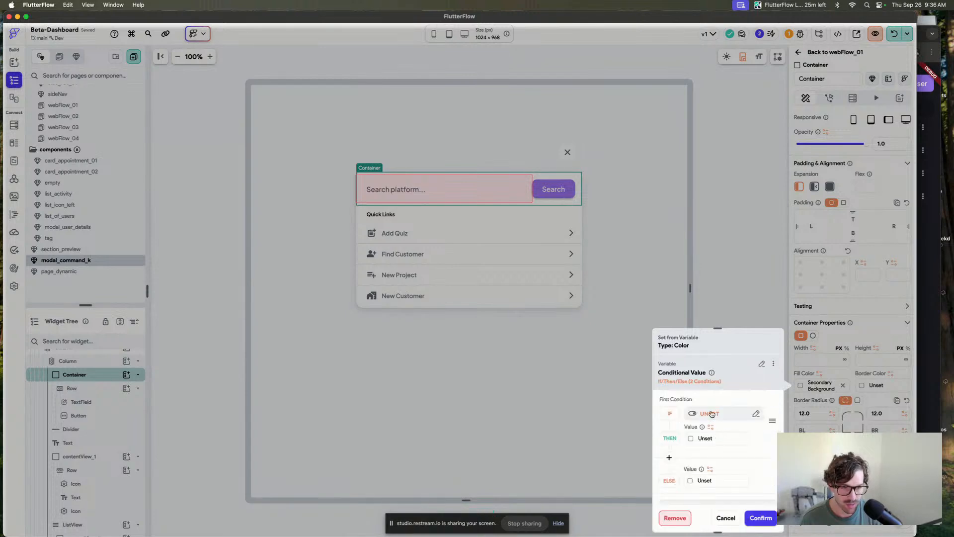
pyautogui.click(711, 413)
pyautogui.scroll(-2, 594, 444)
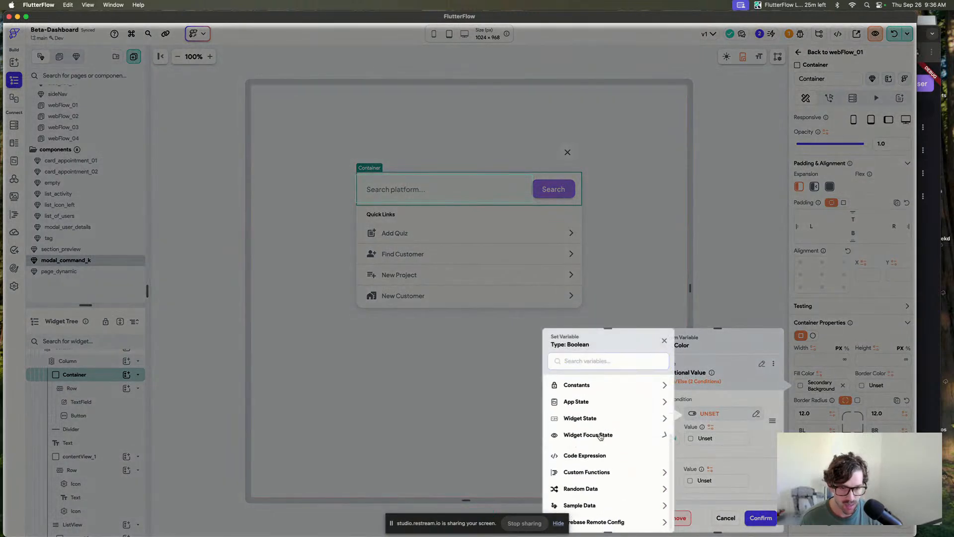
pyautogui.click(601, 435)
pyautogui.click(597, 465)
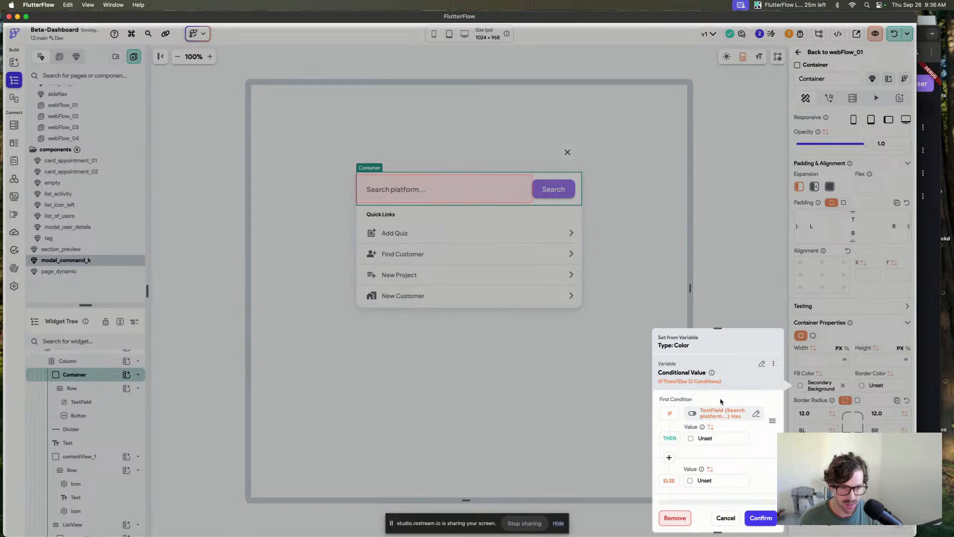
# Set the conditional fill to Accent 1 when the search field has focus and Secondary Background otherwise, and confirm.
pyautogui.click(693, 438)
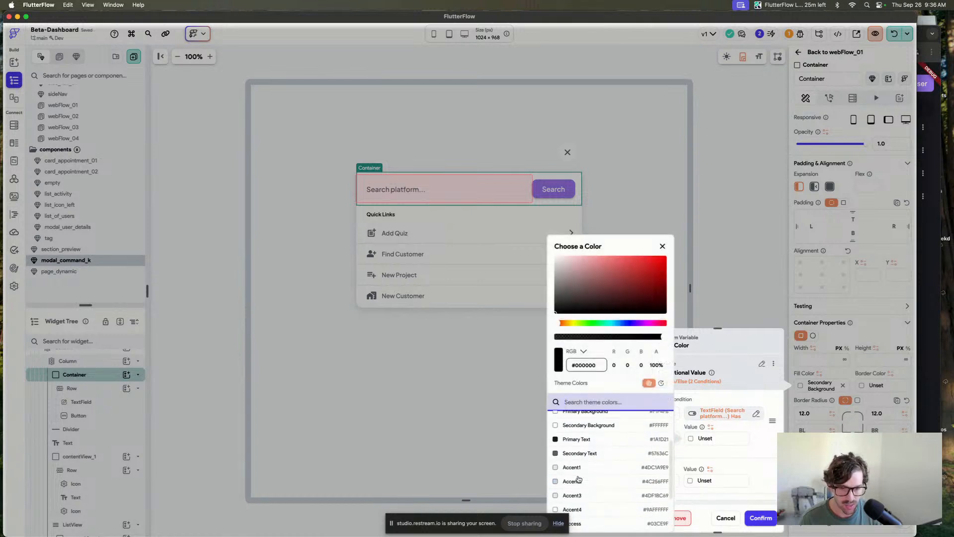
pyautogui.scroll(-1, 561, 450)
pyautogui.click(558, 440)
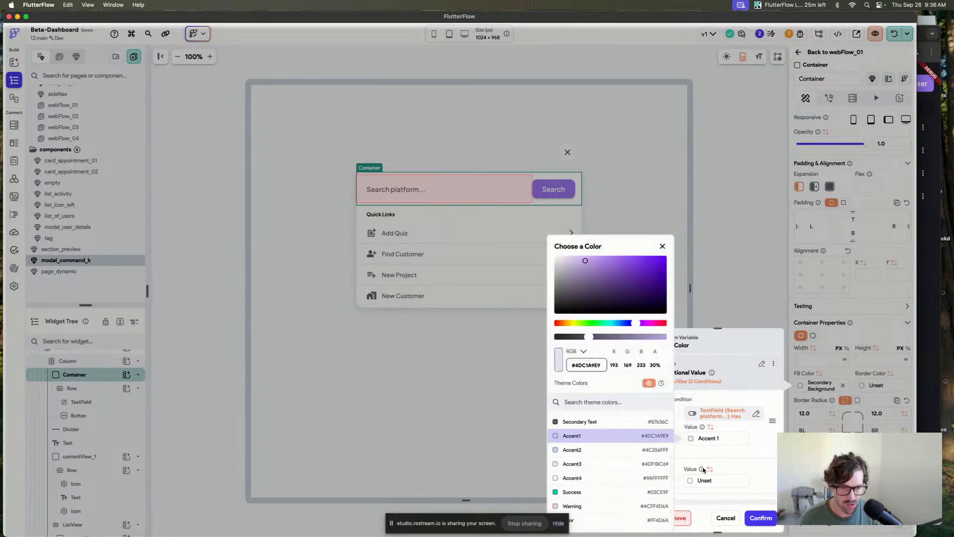
pyautogui.click(689, 481)
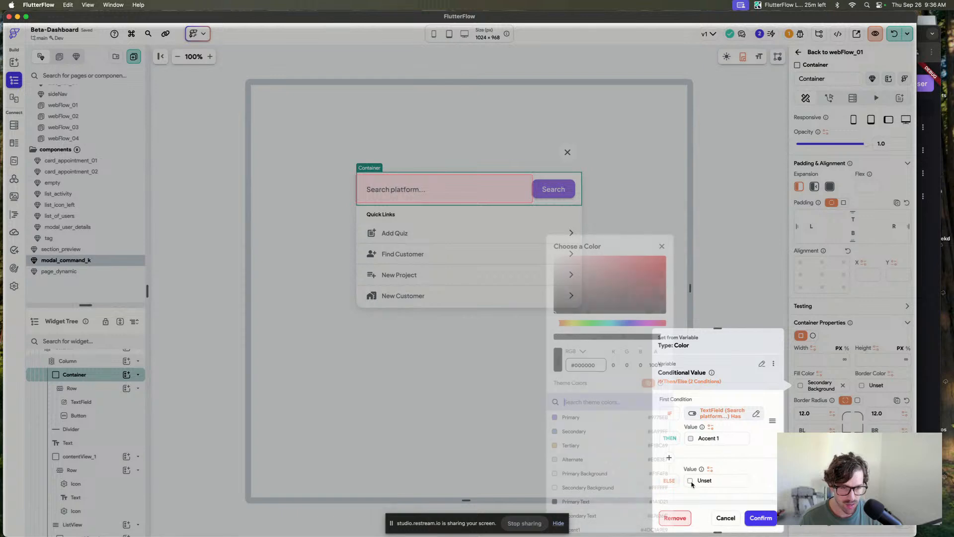
pyautogui.click(588, 488)
pyautogui.click(761, 518)
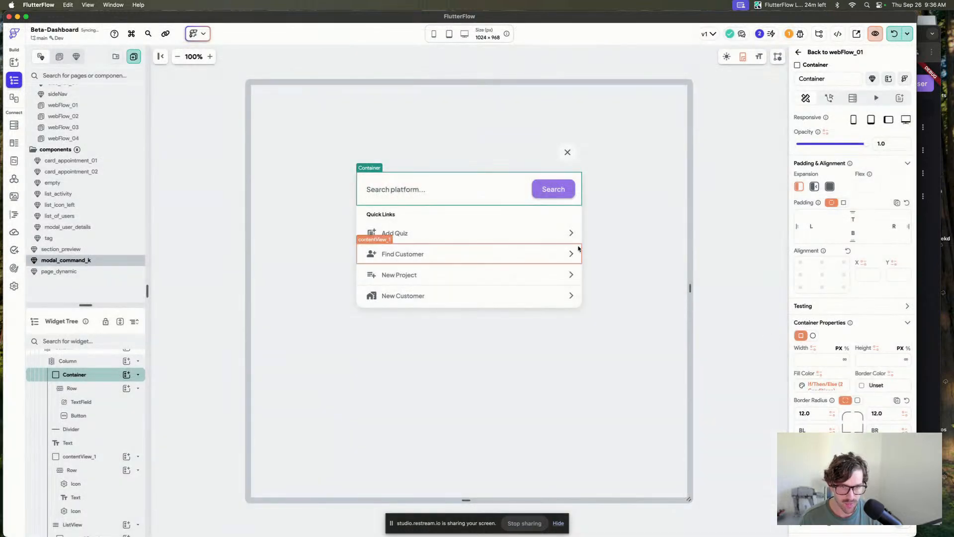
# Turn on Update Component On Focus Change for the search TextField.
pyautogui.click(456, 190)
pyautogui.scroll(-15, 893, 278)
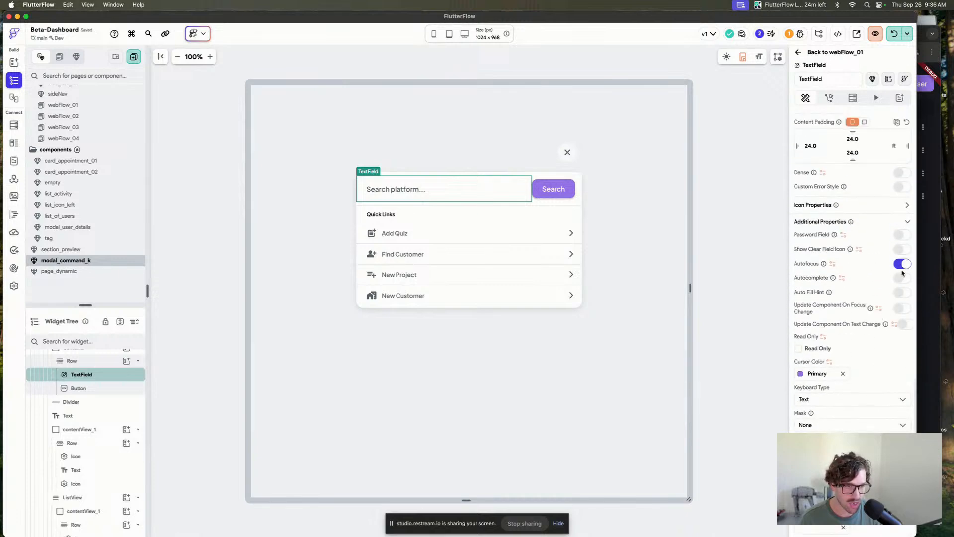
pyautogui.click(903, 308)
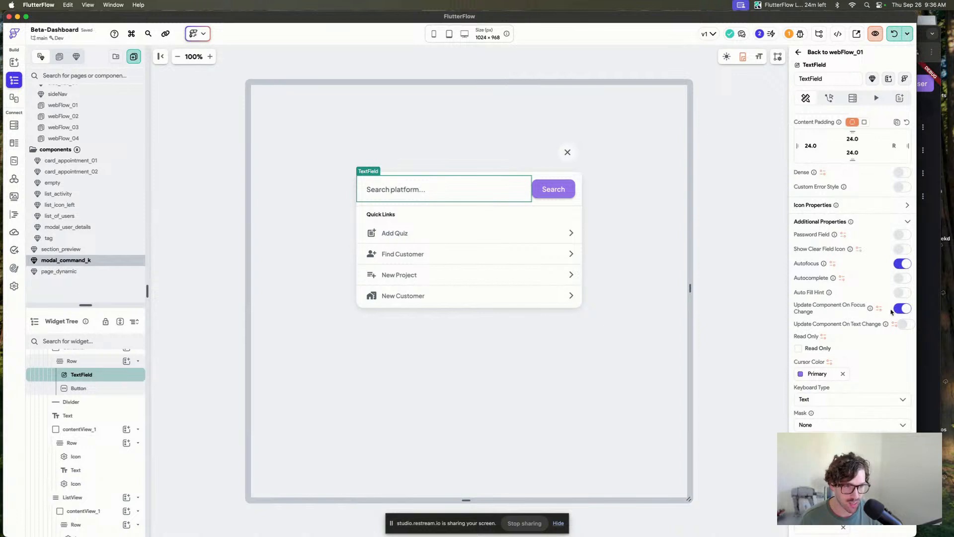
# Select the modal's main content container, open its animations and preview the existing Slide animation.
pyautogui.click(720, 188)
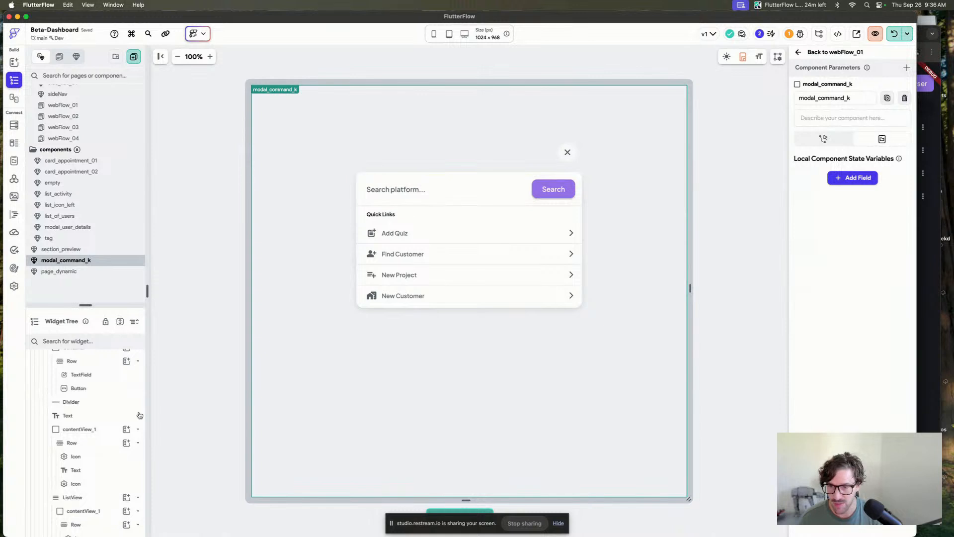
pyautogui.scroll(3, 129, 426)
pyautogui.click(102, 431)
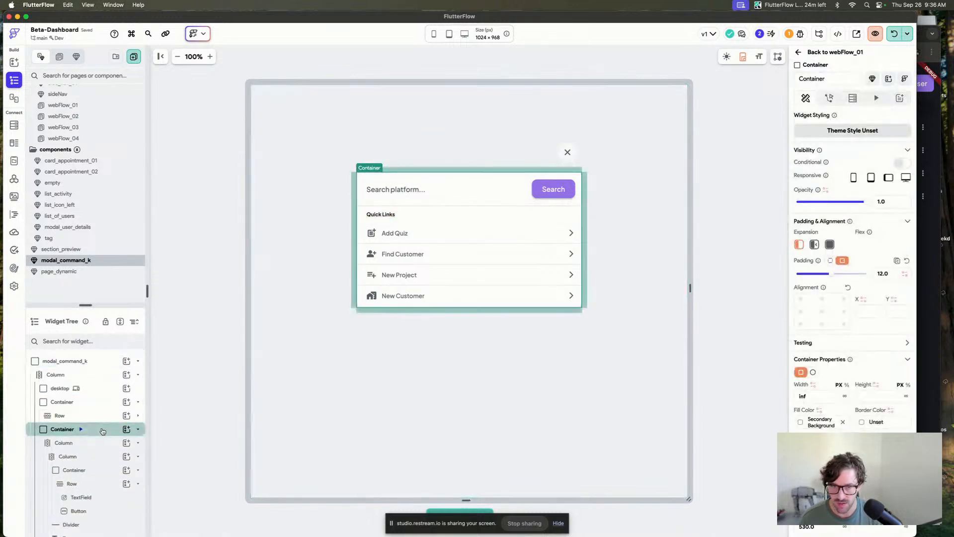
pyautogui.click(137, 429)
pyautogui.click(876, 98)
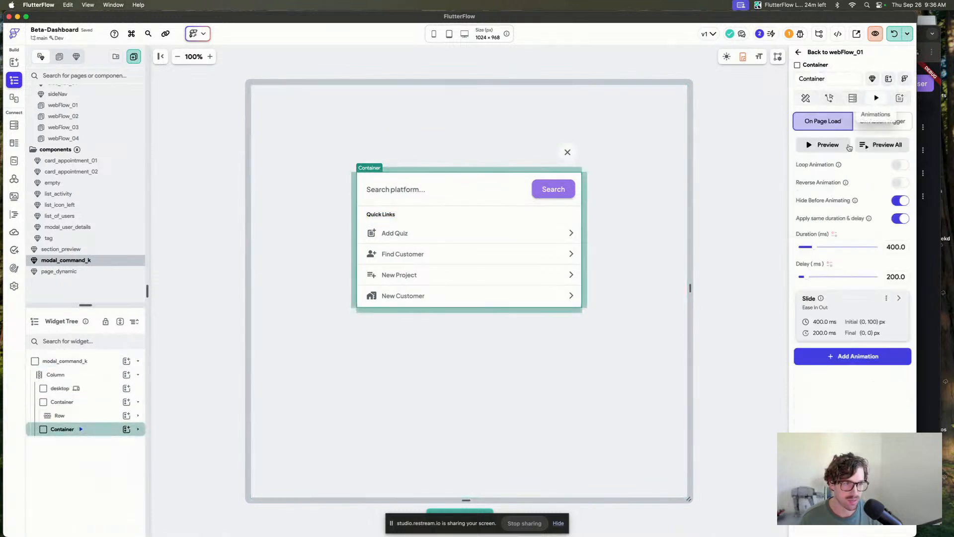
pyautogui.click(829, 148)
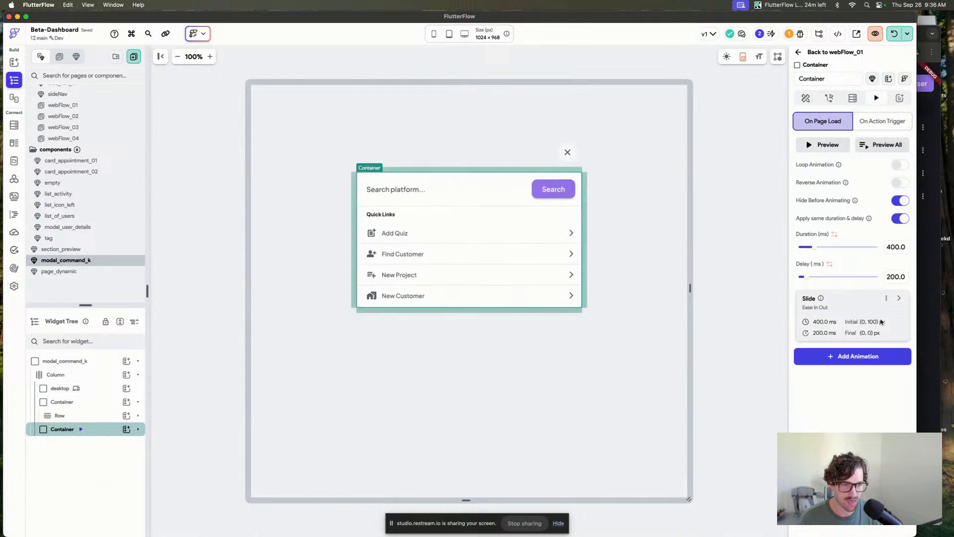
# Add a Tilt animation to the container with a final horizontal tilt of 0.
pyautogui.click(858, 359)
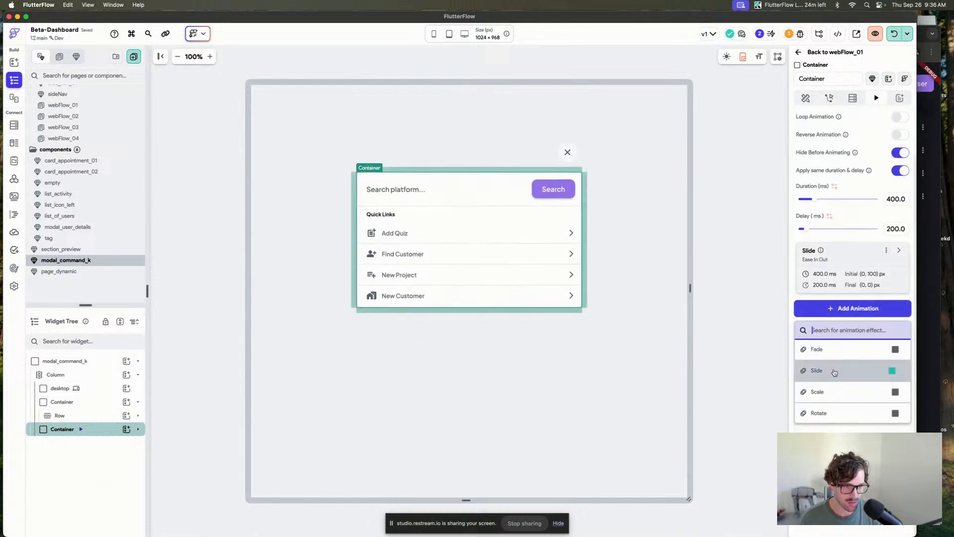
pyautogui.scroll(-5, 835, 377)
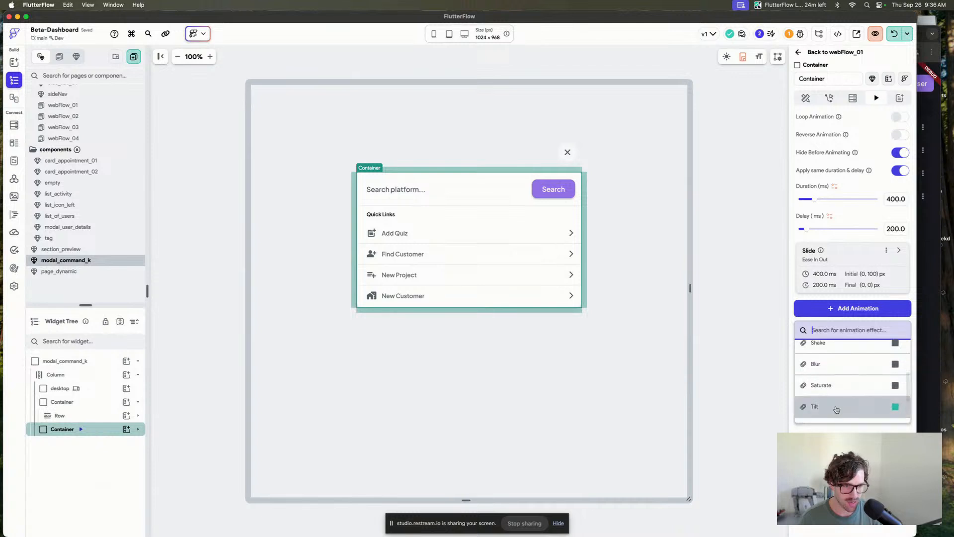
pyautogui.click(837, 408)
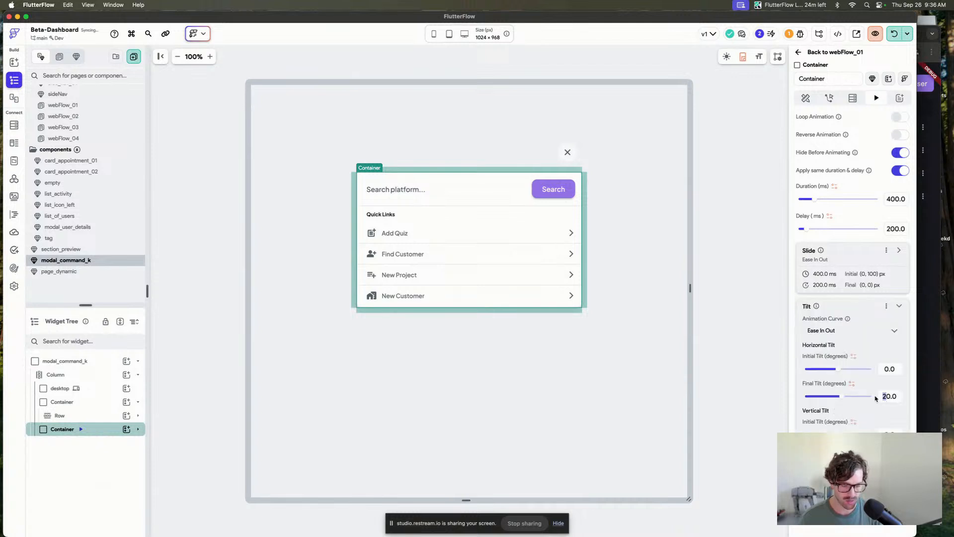
pyautogui.press('BackSpace')
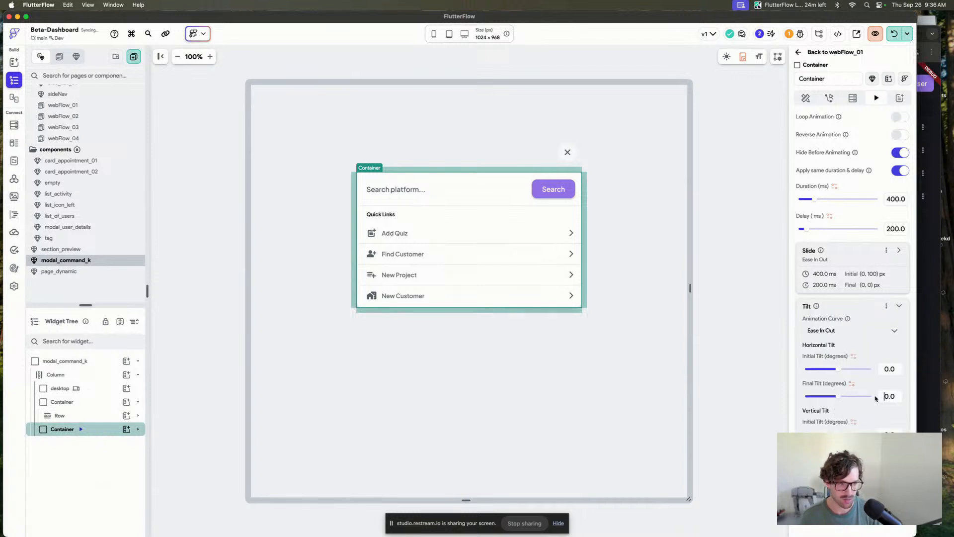
pyautogui.click(899, 308)
# Add a Scale animation with initial scale X and Y set to 0.8.
pyautogui.click(852, 365)
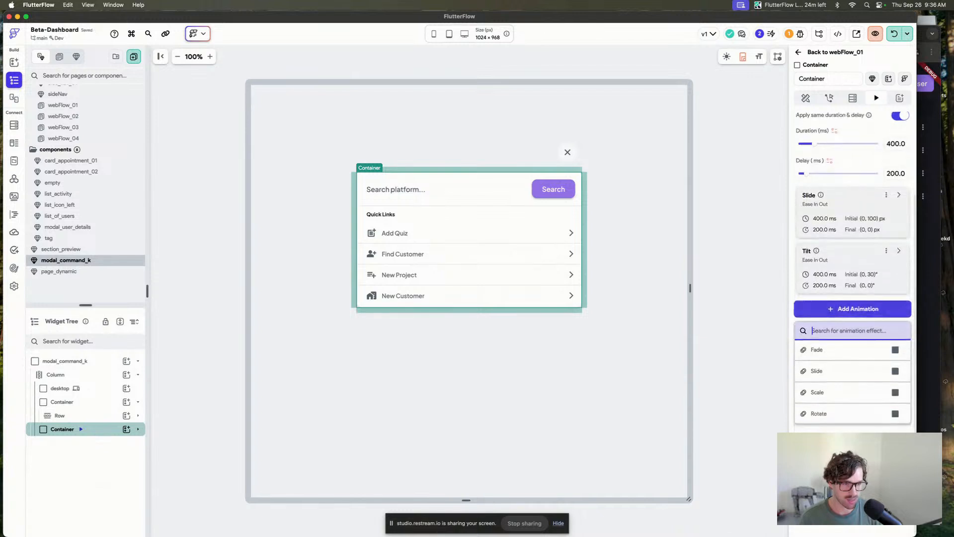
pyautogui.click(831, 400)
pyautogui.click(832, 384)
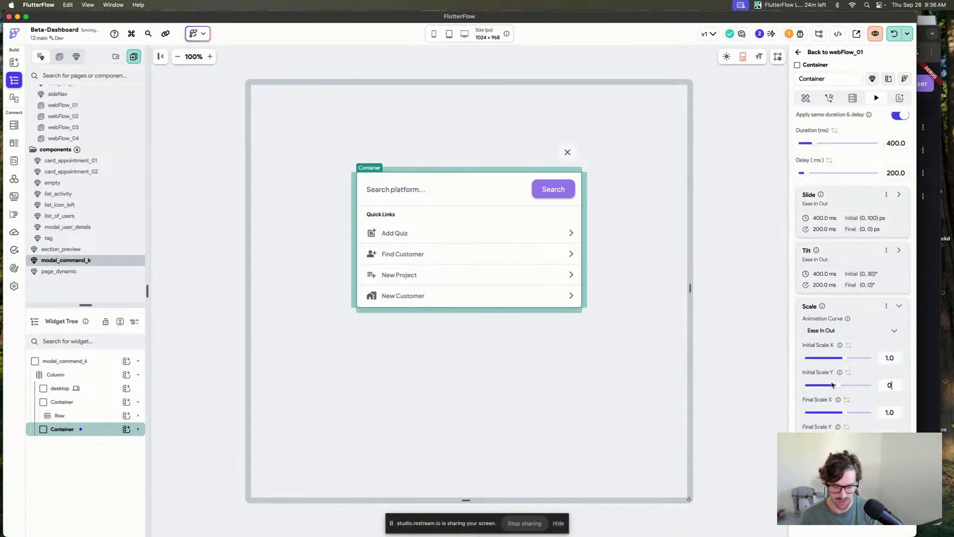
pyautogui.write('.8')
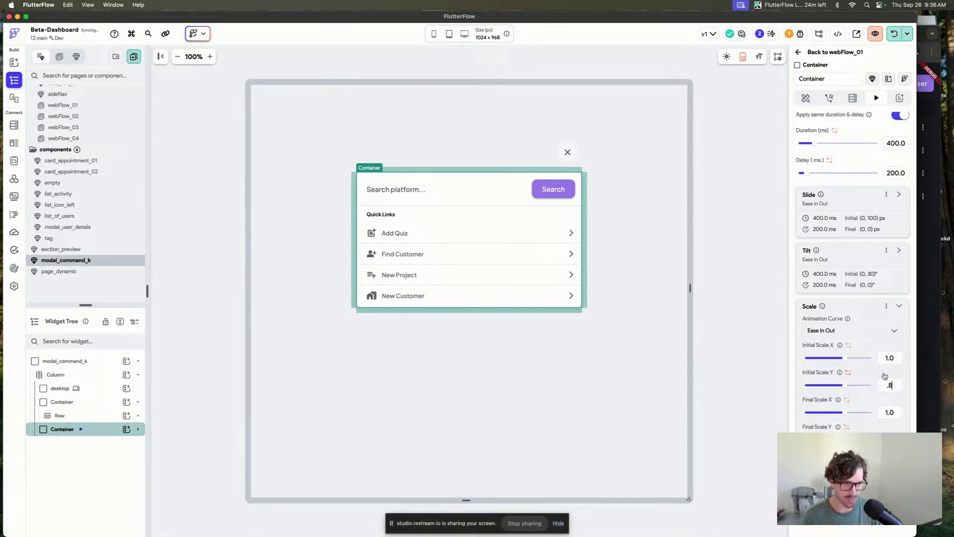
pyautogui.moveTo(901, 356); pyautogui.dragTo(874, 355)
pyautogui.write('0.8')
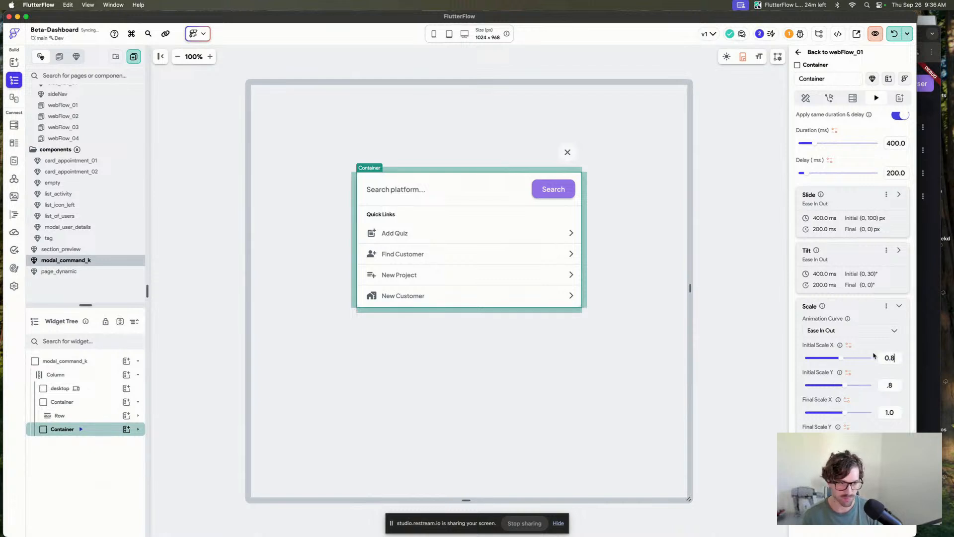
# Add a Fade animation to the container and preview the combined on-load animations.
pyautogui.scroll(4, 876, 233)
pyautogui.click(822, 145)
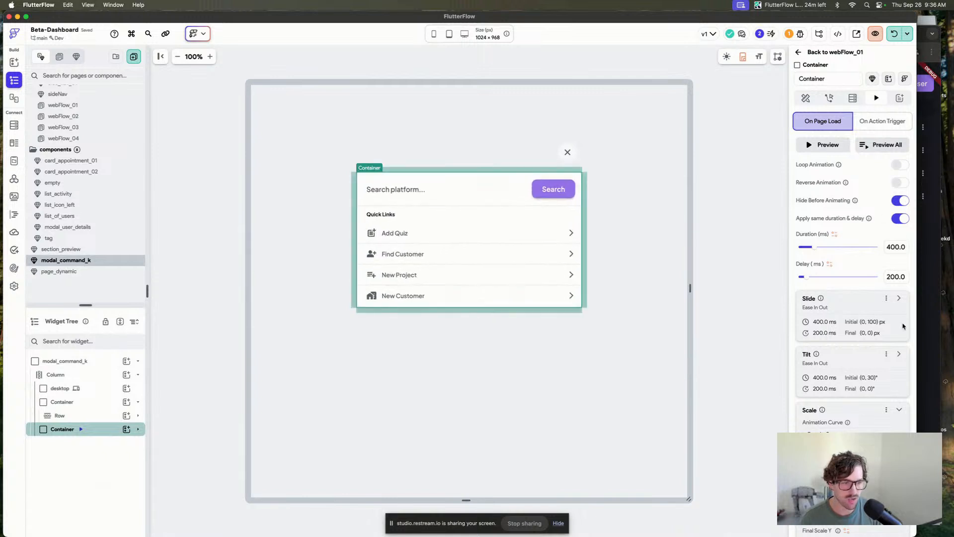
pyautogui.click(901, 409)
pyautogui.click(853, 469)
pyautogui.scroll(-3, 852, 465)
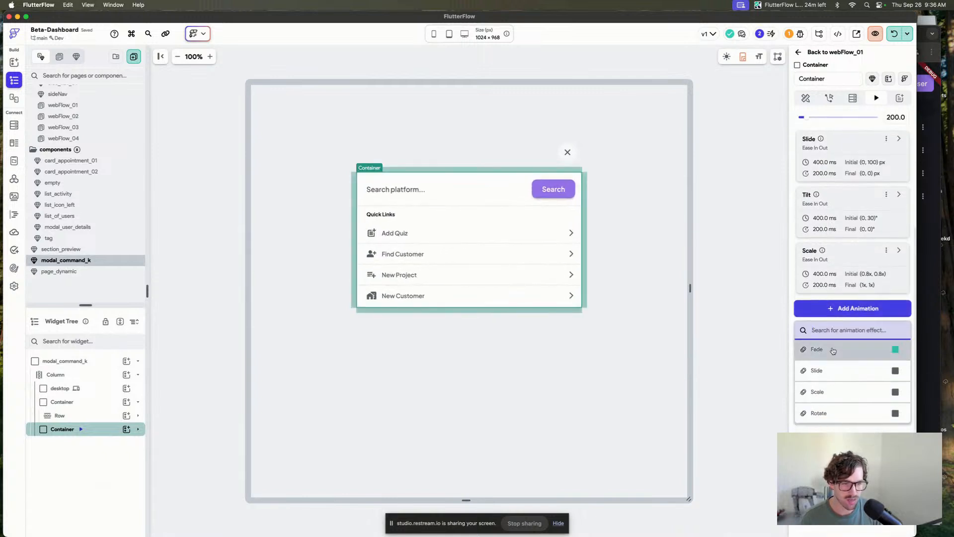
pyautogui.click(832, 350)
pyautogui.scroll(3, 890, 199)
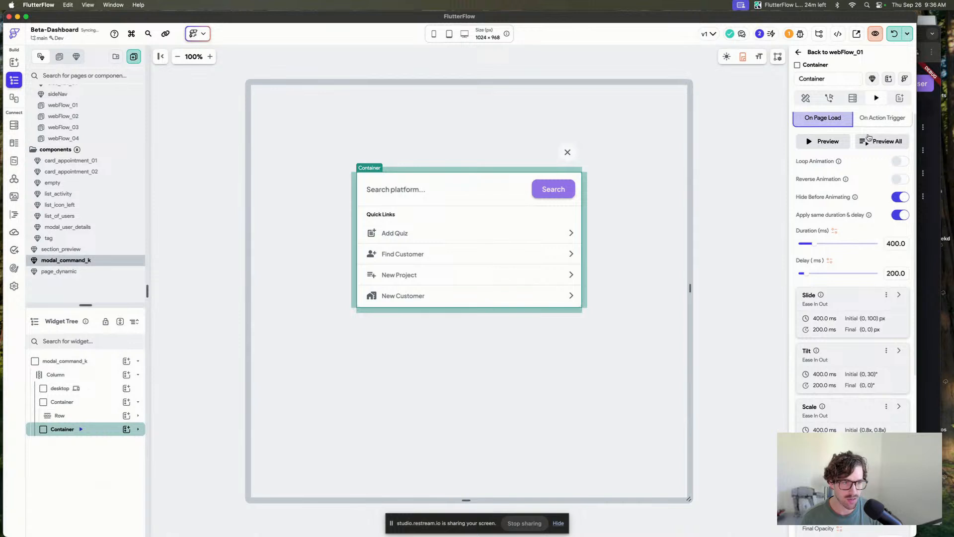
pyautogui.click(828, 142)
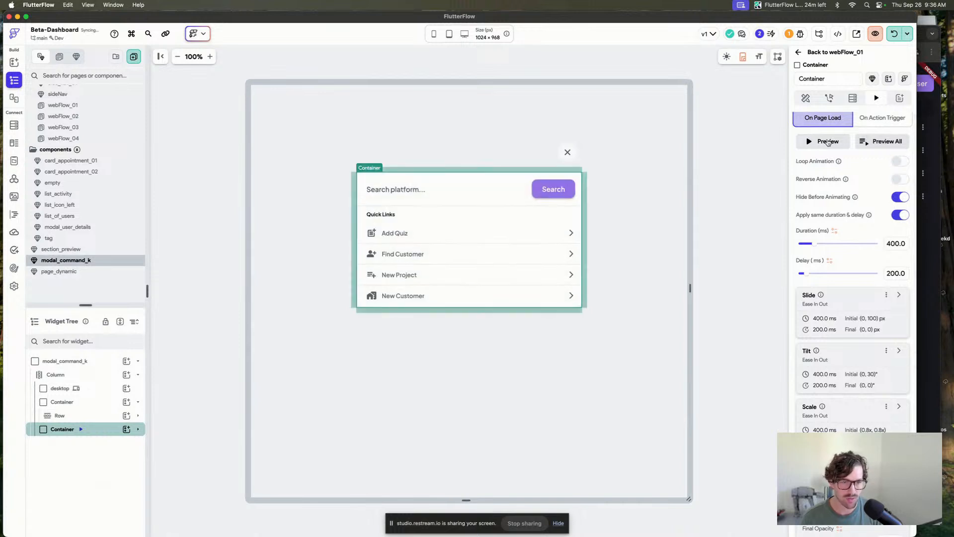
pyautogui.click(828, 142)
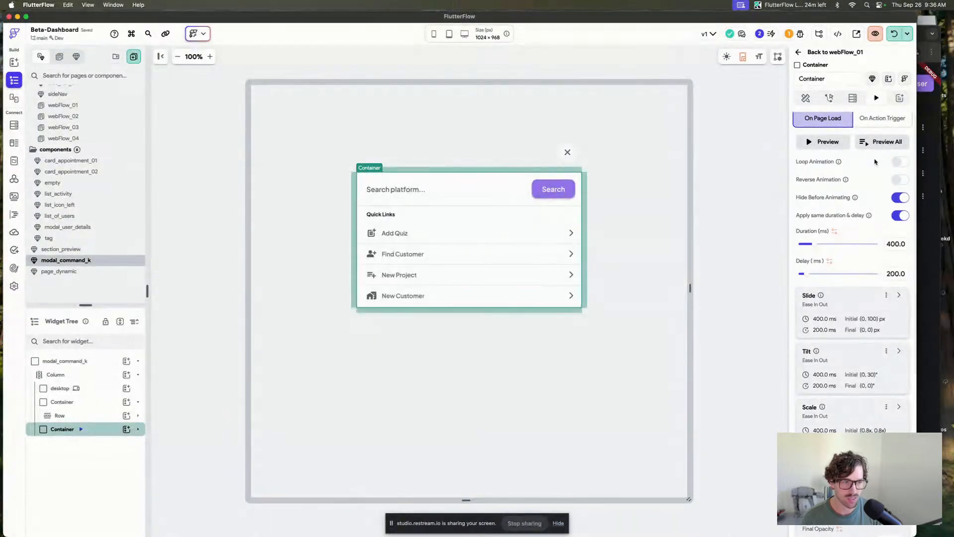
pyautogui.click(887, 296)
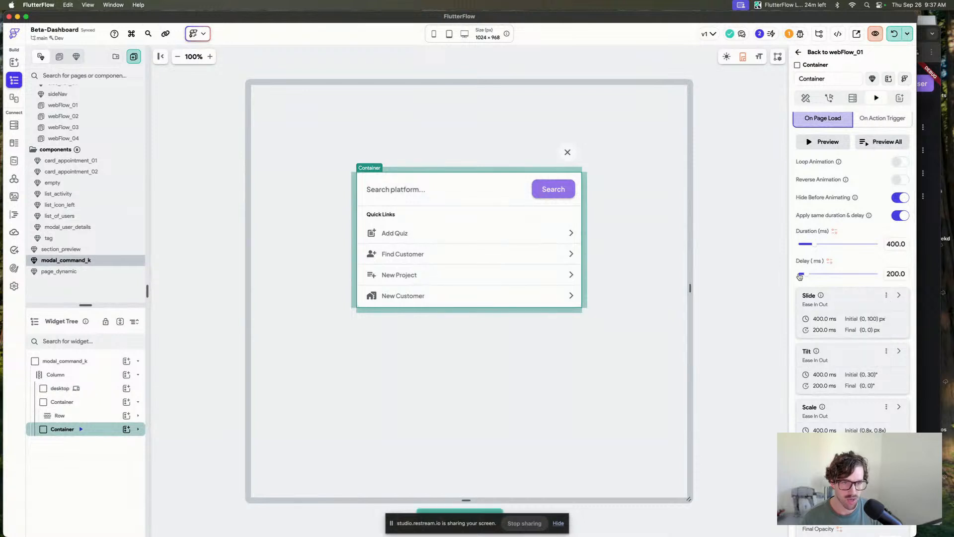
# Select the close-button container and turn on Hide Before Animating for its animations.
pyautogui.click(505, 155)
pyautogui.click(534, 165)
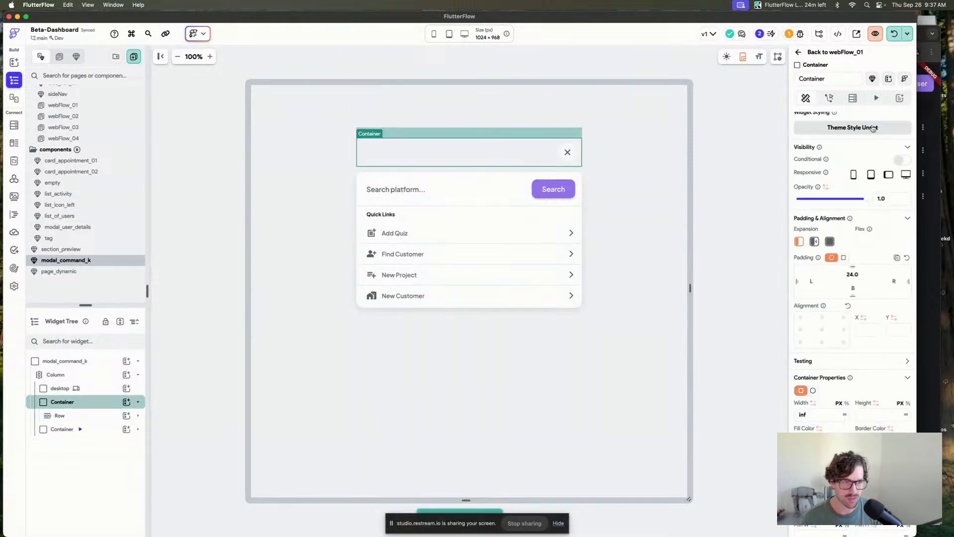
pyautogui.click(876, 99)
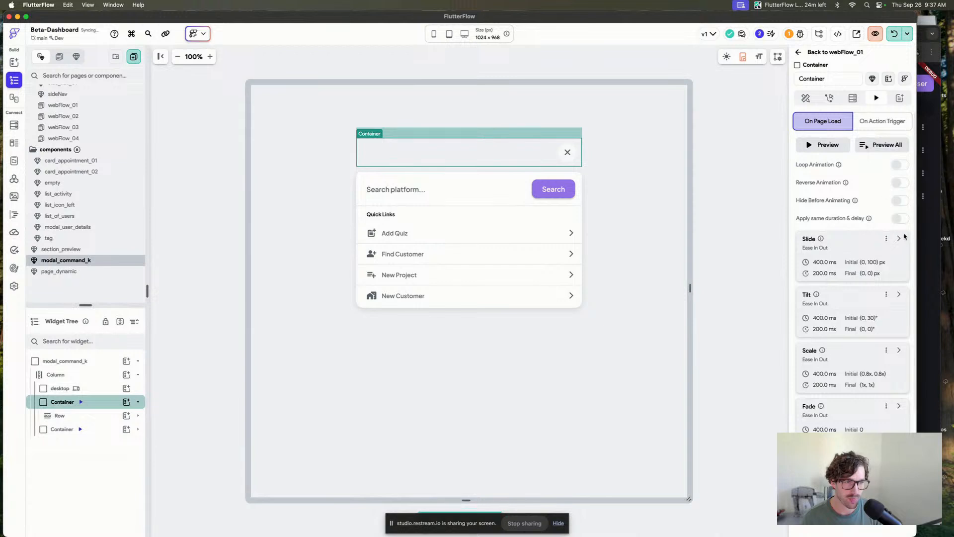
pyautogui.click(897, 201)
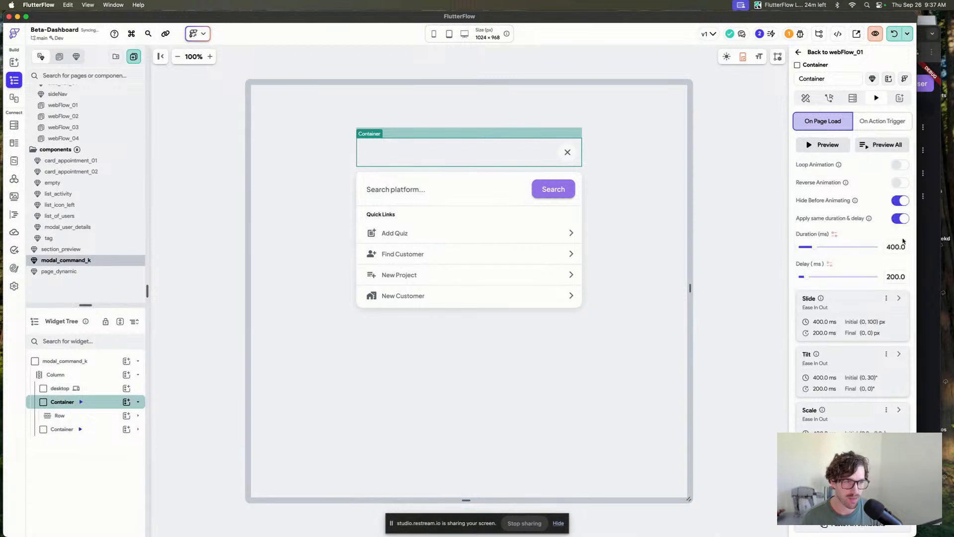
# Launch the app in test mode and switch to the Chrome window running it.
pyautogui.click(759, 229)
pyautogui.click(758, 229)
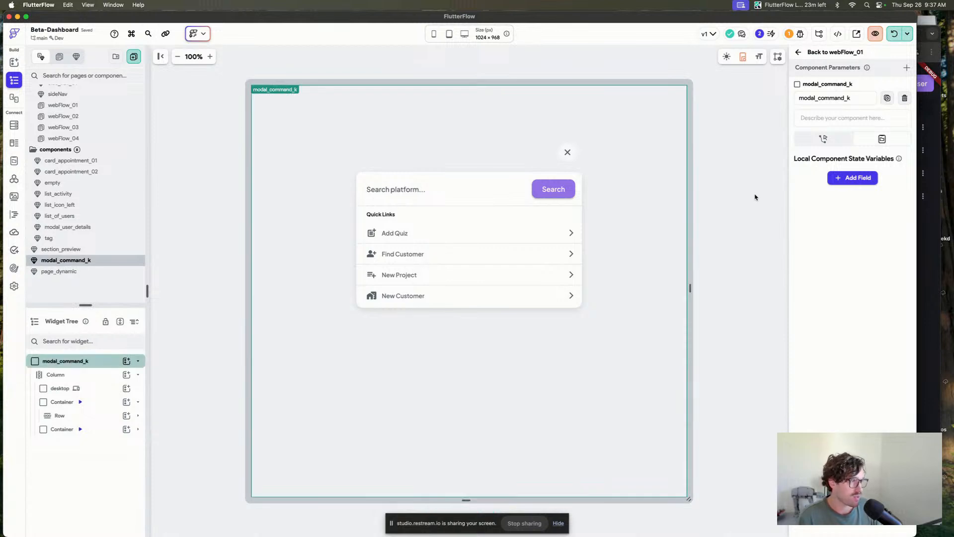
pyautogui.click(894, 34)
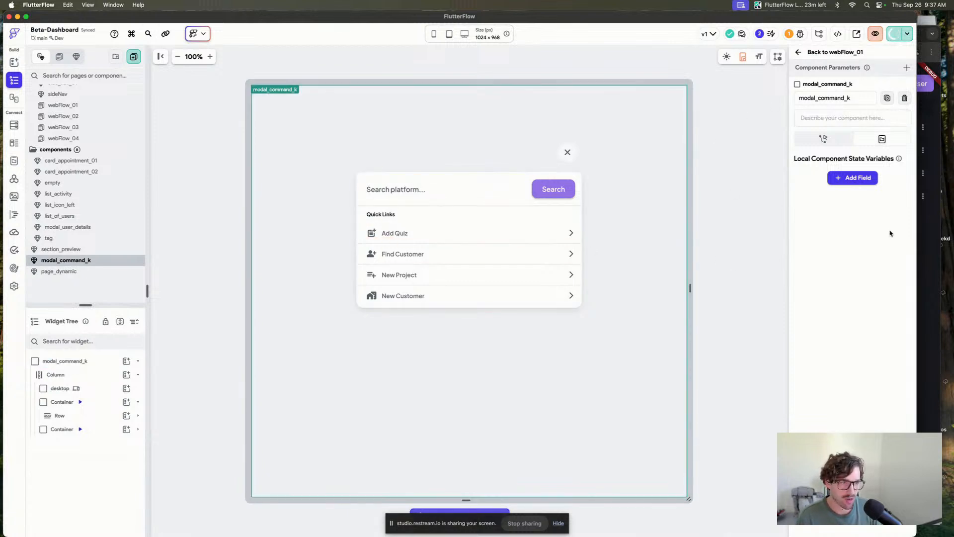
pyautogui.click(929, 243)
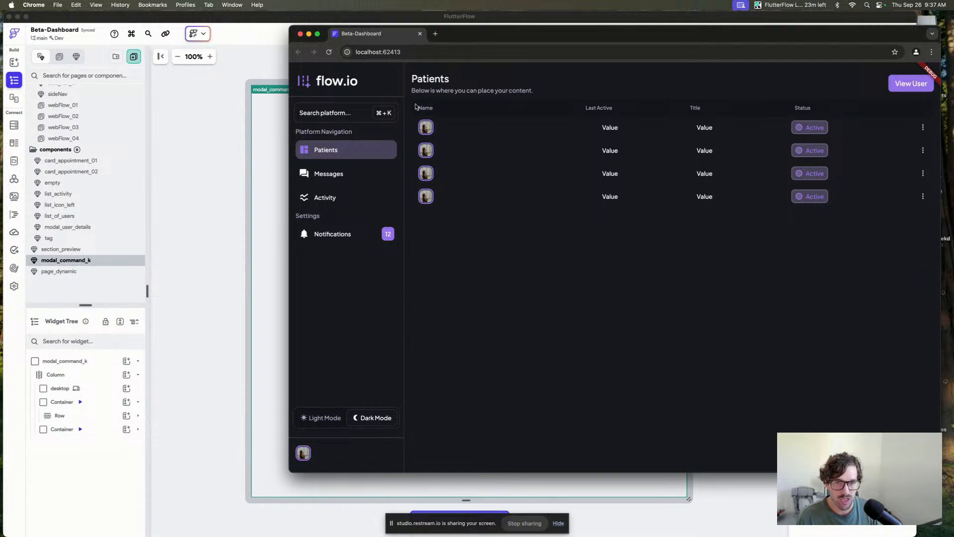
# Test the ⌘ + K shortcut and the View User dialog in the running app, closing each dialog.
pyautogui.press('super+k')
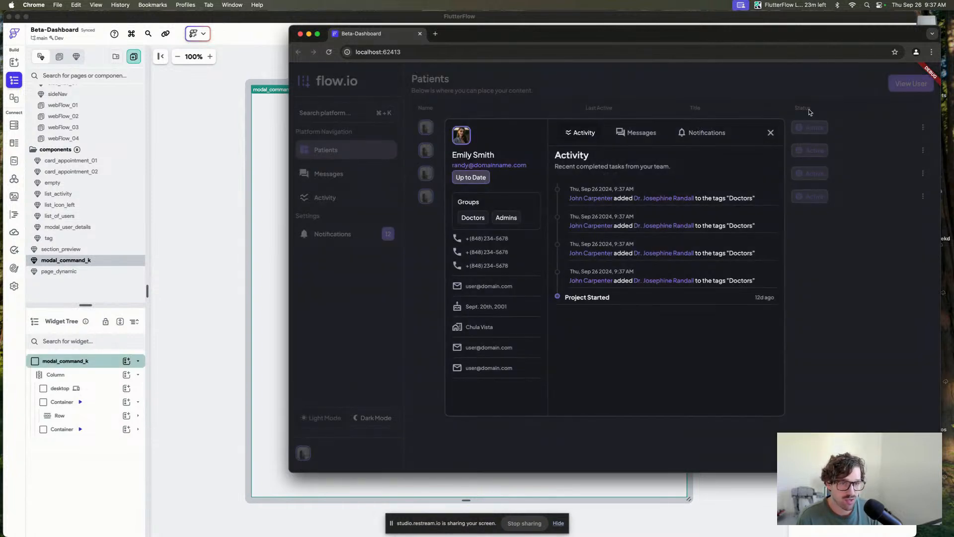
pyautogui.click(771, 132)
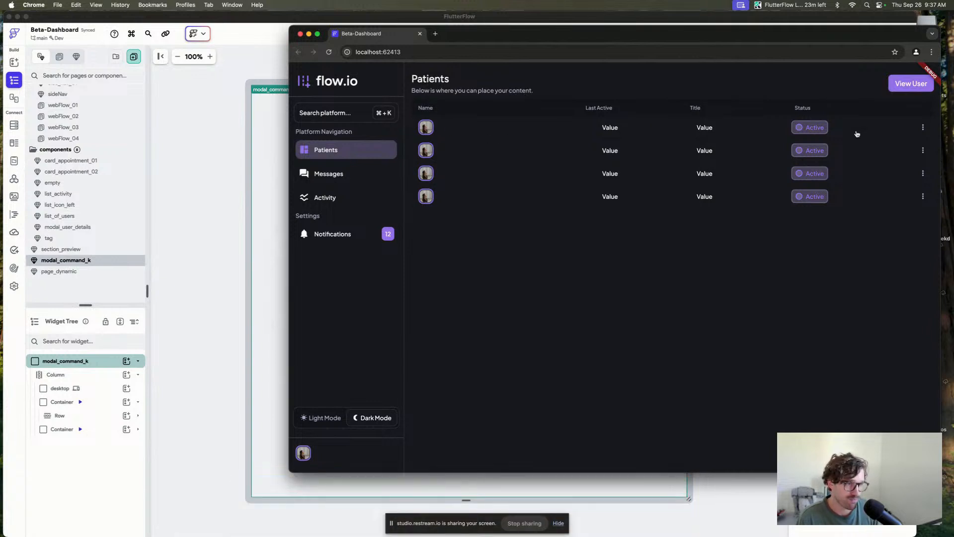
pyautogui.click(904, 82)
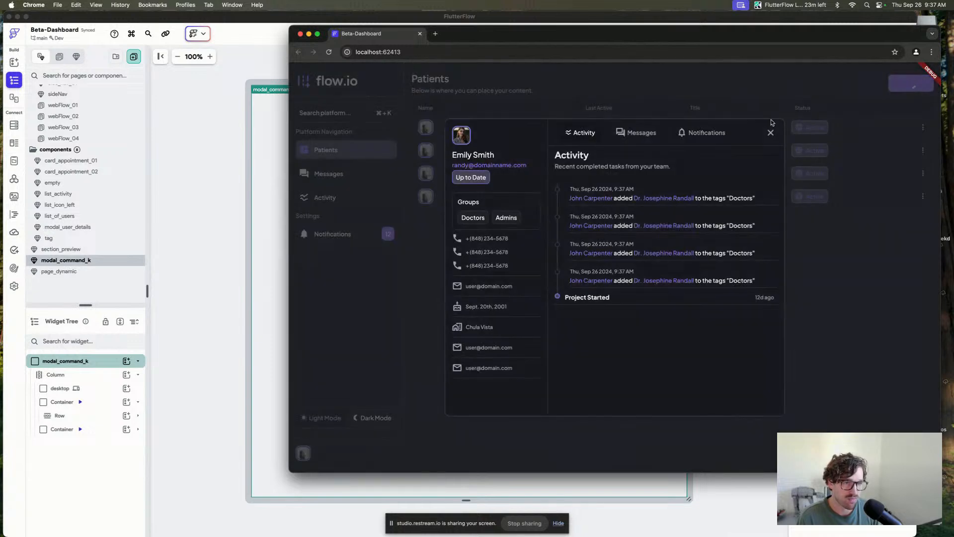
pyautogui.click(770, 133)
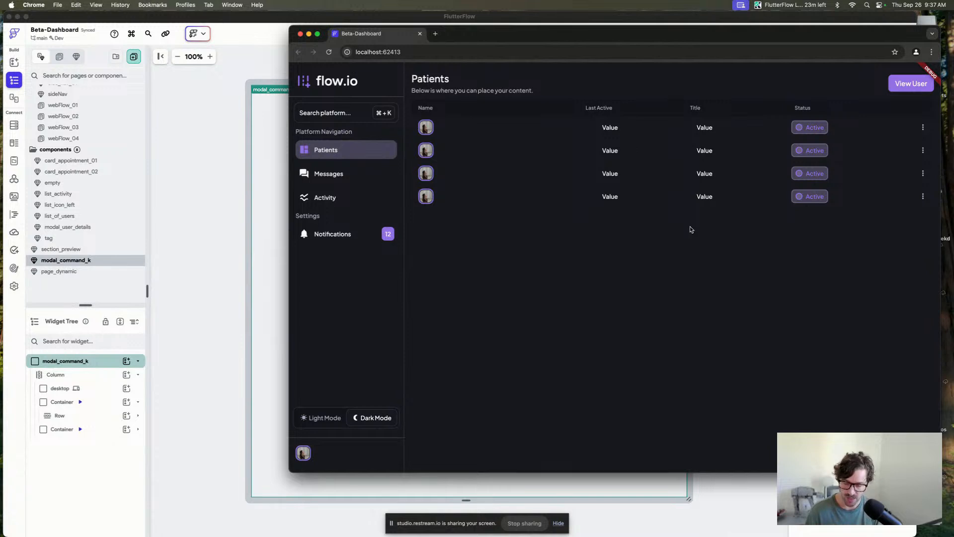
pyautogui.press('super+k')
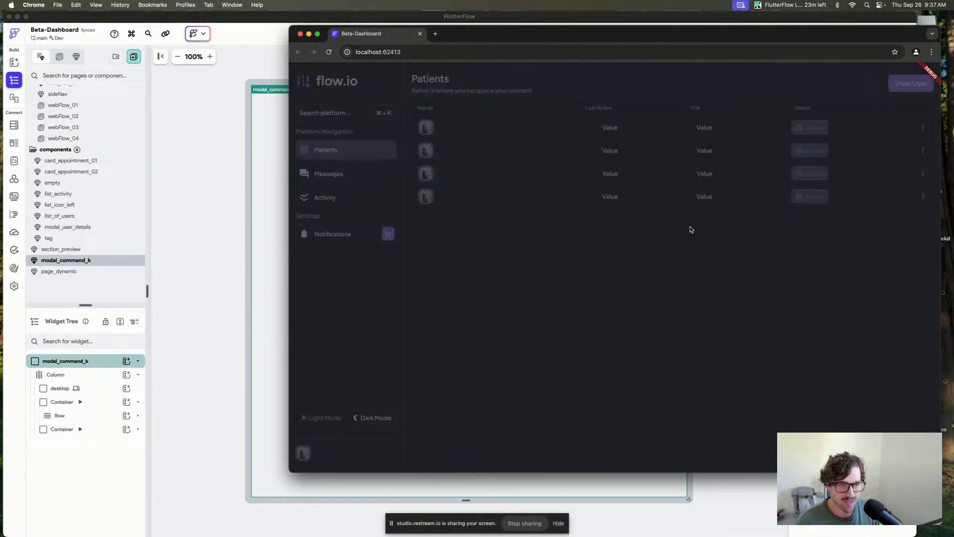
# Open the command dialog with ⌘ + K in the running app and close it, twice.
pyautogui.press('super+k')
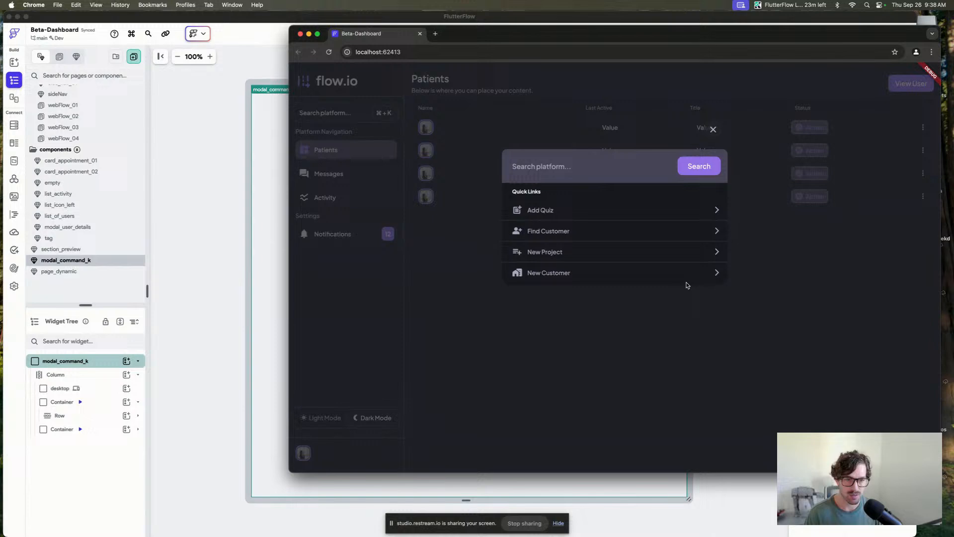
pyautogui.click(714, 129)
pyautogui.press('super+k')
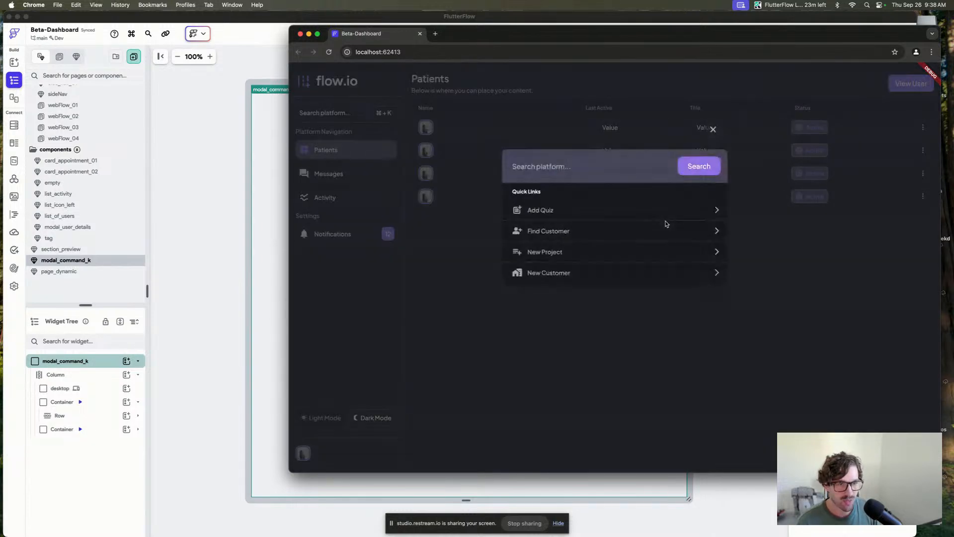
pyautogui.click(713, 130)
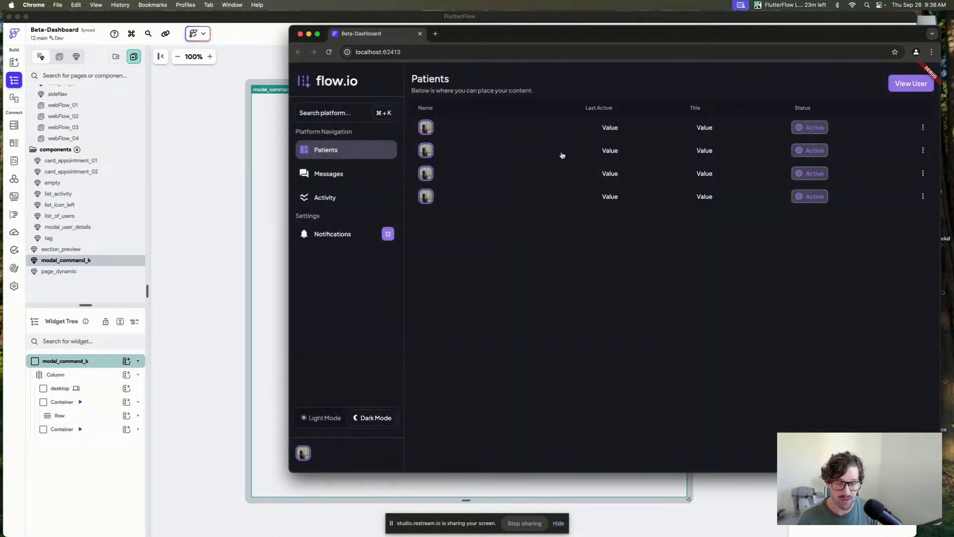
# Open the command dialog again, enter "Hello!! THis is awesome" in its search field, run Search, and close the dialog.
pyautogui.press('super+k')
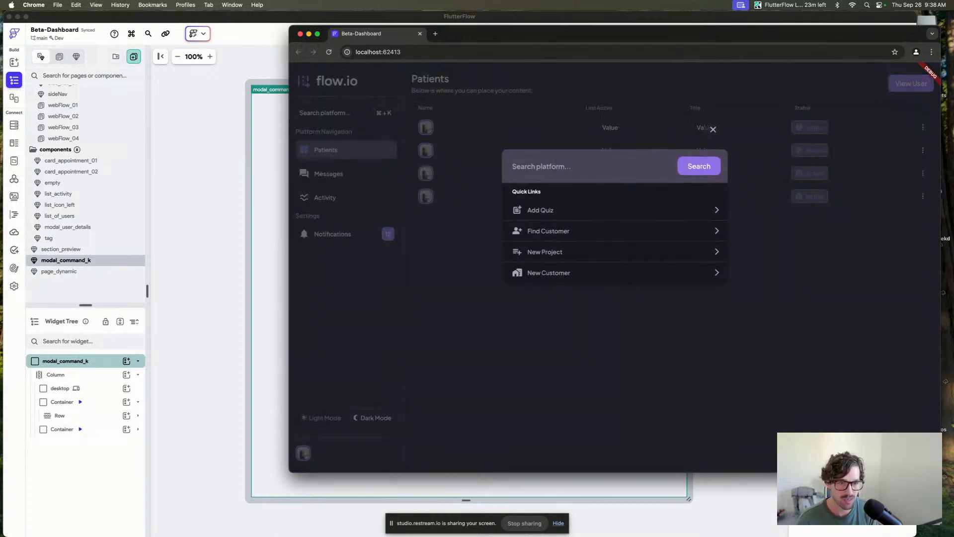
pyautogui.click(624, 297)
pyautogui.press('super+k')
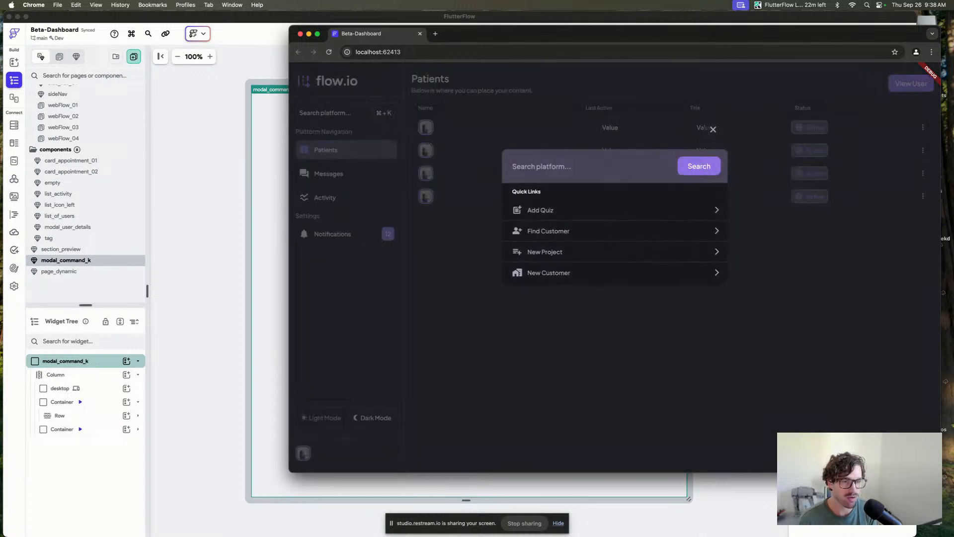
pyautogui.write('Hello')
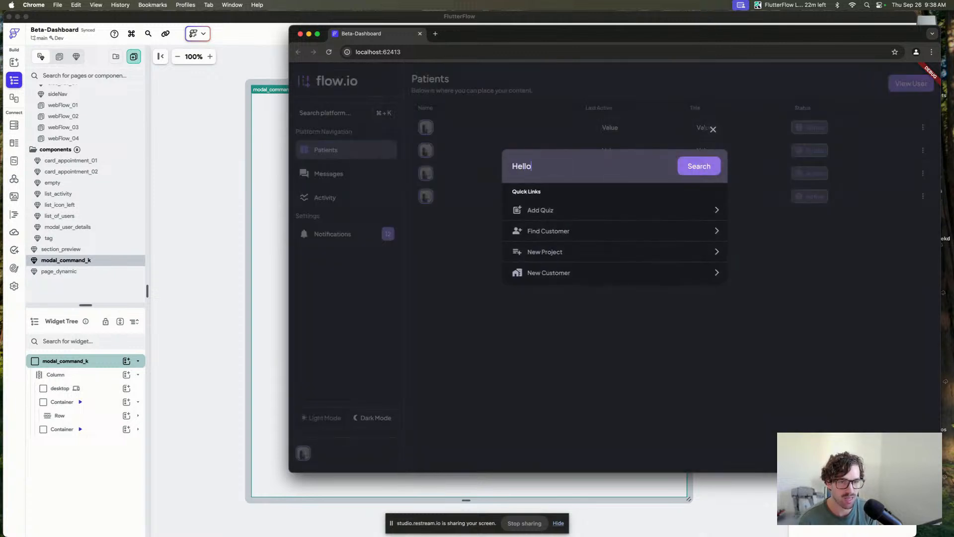
pyautogui.write('!! THis is awesome')
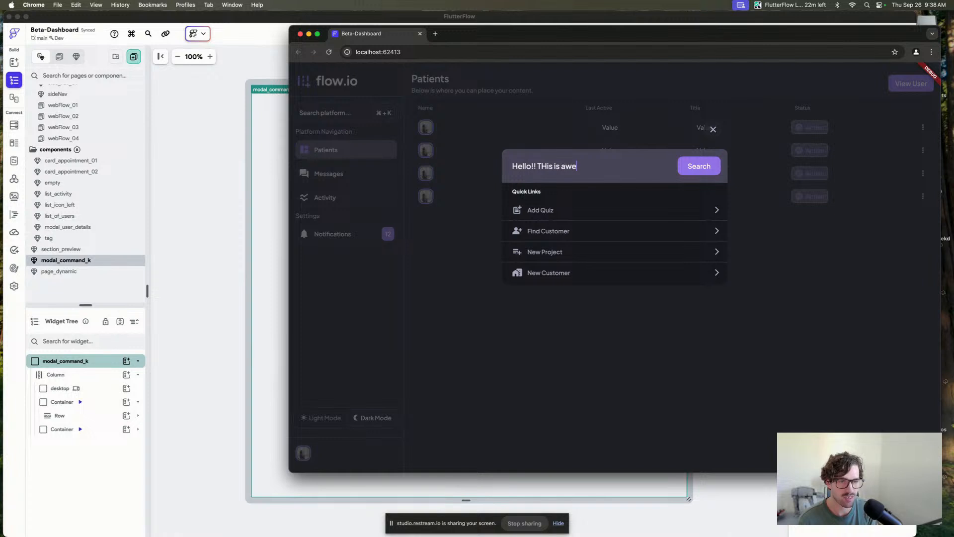
pyautogui.click(694, 164)
pyautogui.click(615, 168)
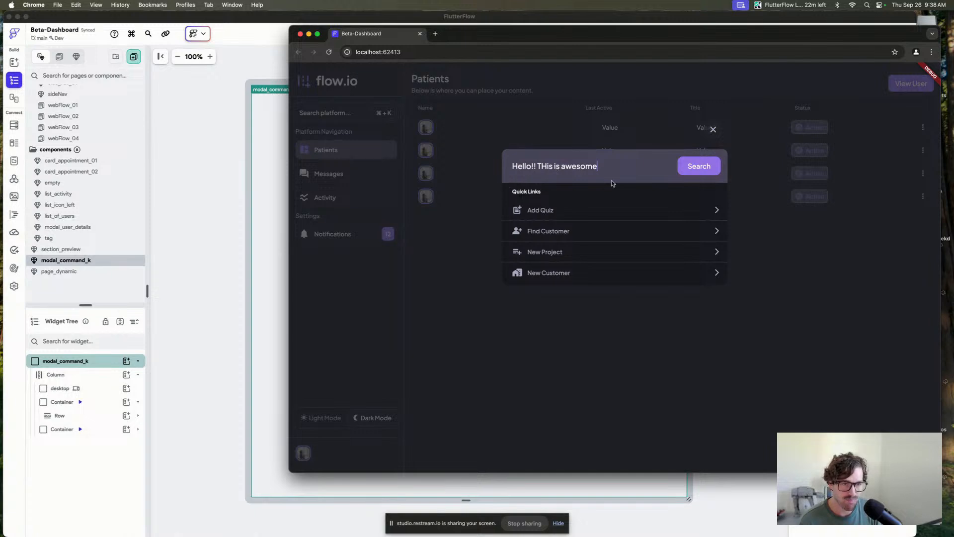
pyautogui.click(713, 129)
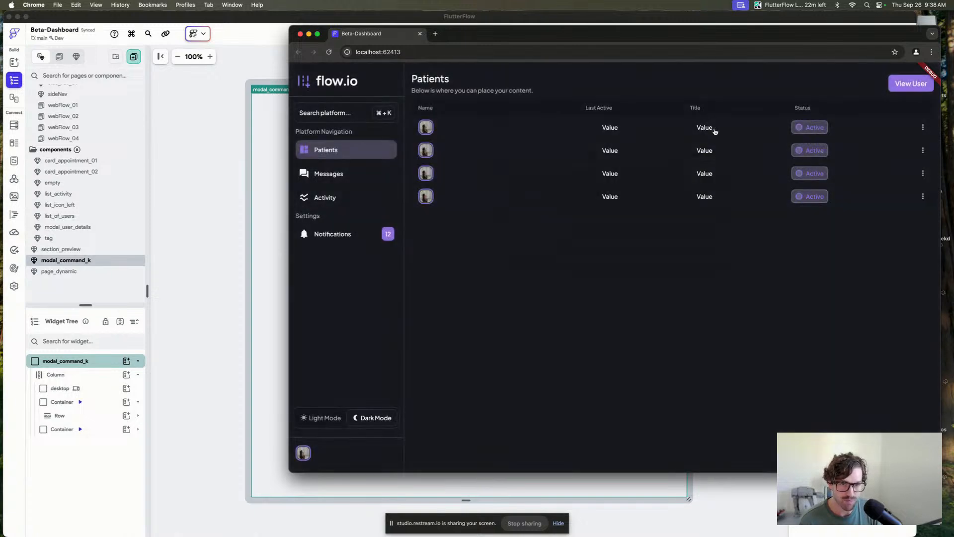
# Return to the editor, select the divider under the search row, and set its height to 2.
pyautogui.click(185, 195)
pyautogui.click(377, 207)
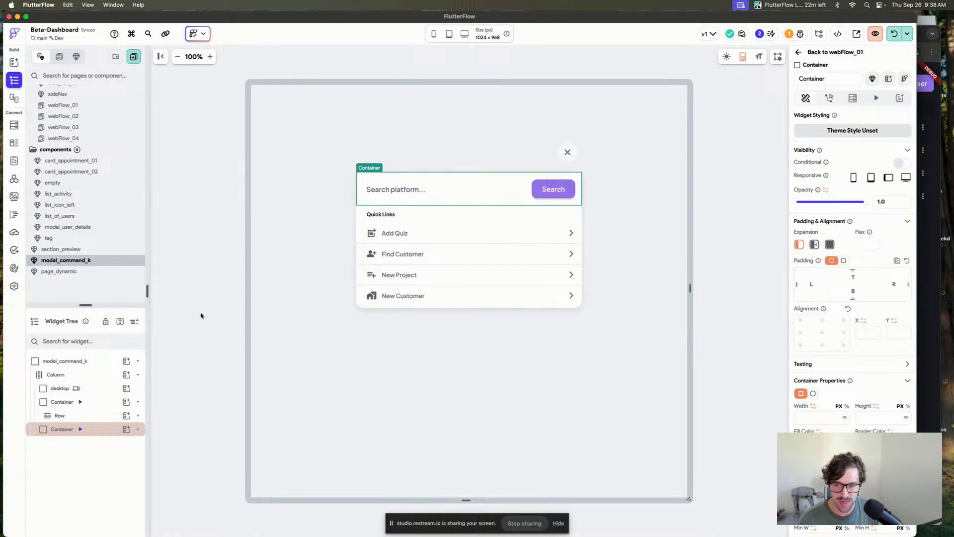
pyautogui.click(80, 429)
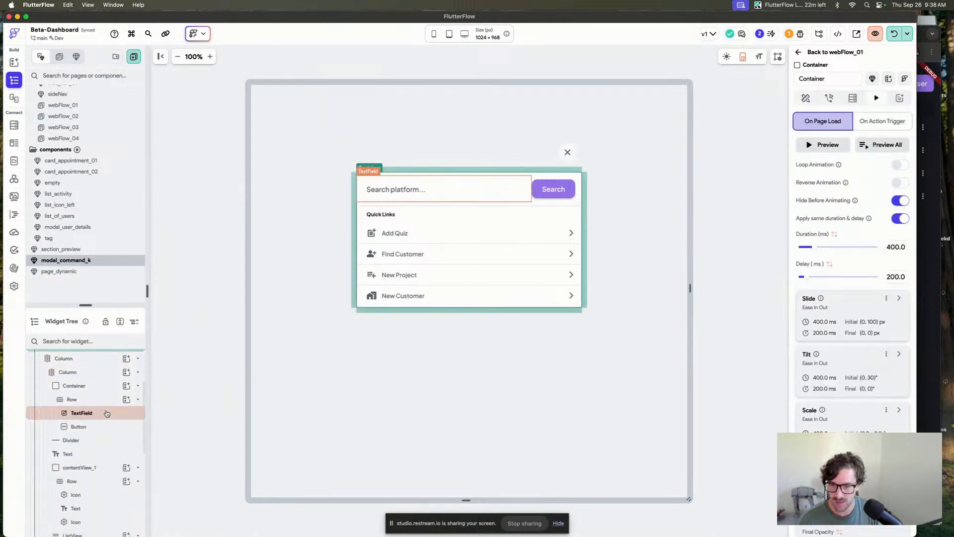
pyautogui.click(100, 440)
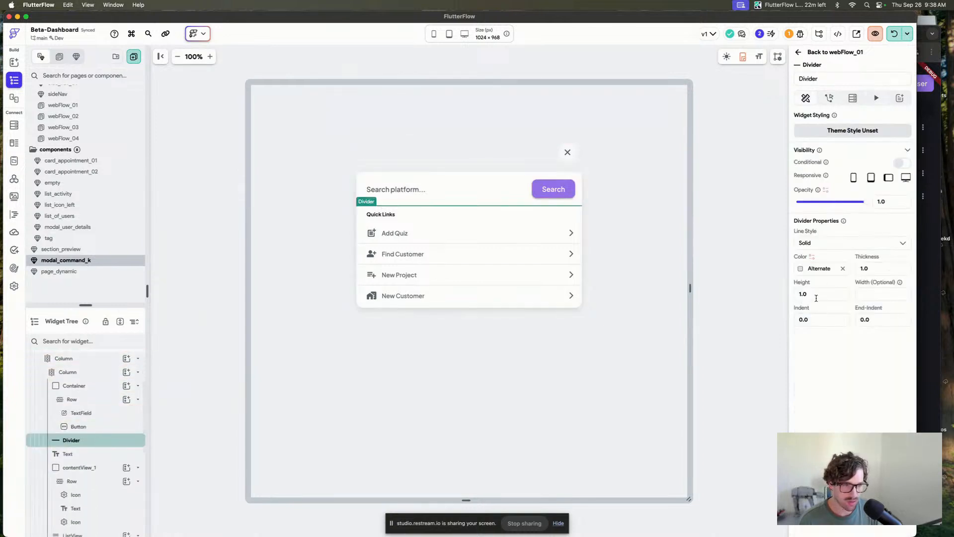
pyautogui.click(816, 295)
pyautogui.write('2')
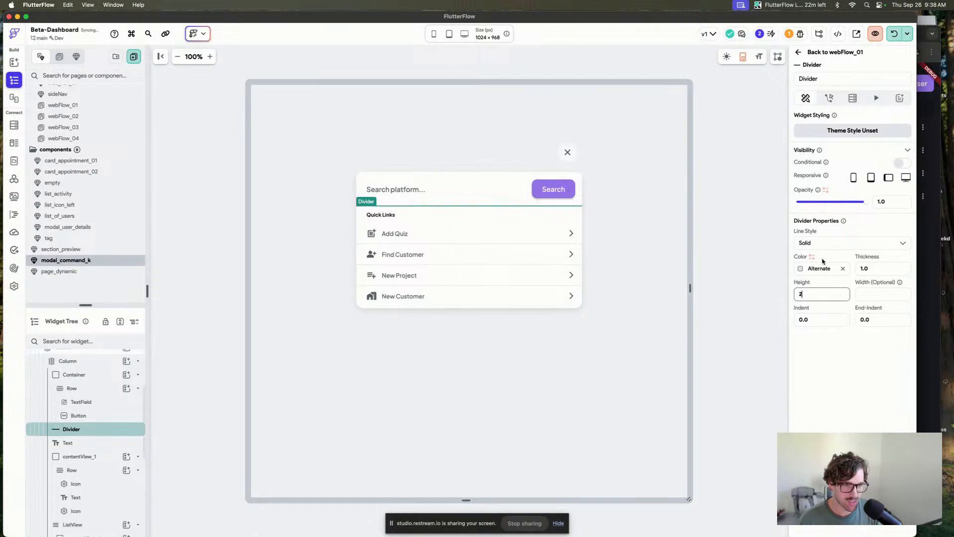
pyautogui.click(580, 178)
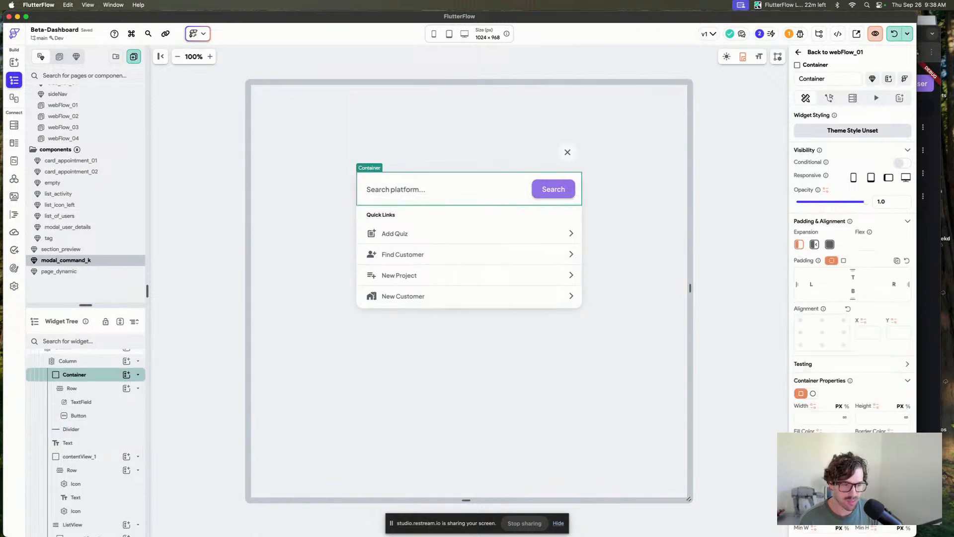
# Copy the search container's conditional color variable and paste it into the divider's color setting.
pyautogui.click(819, 440)
pyautogui.click(777, 366)
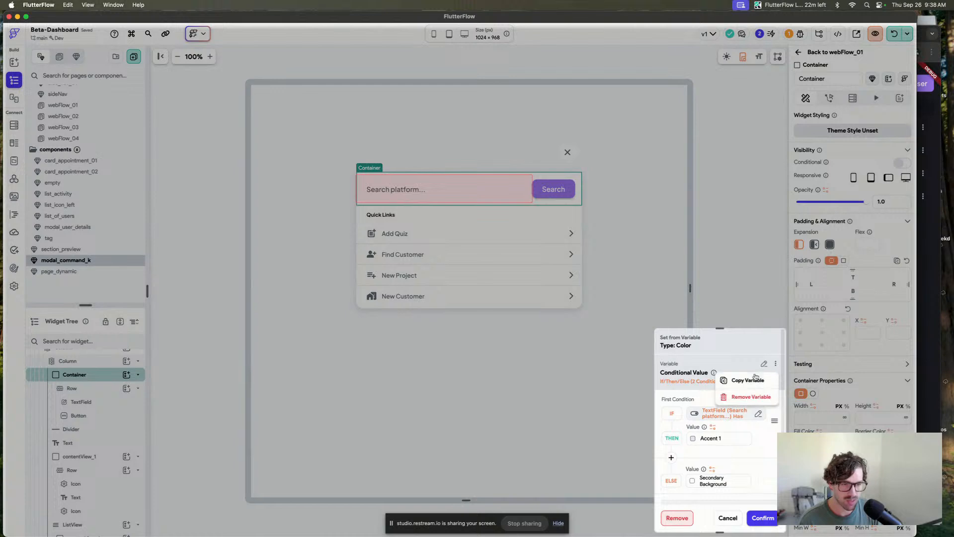
pyautogui.click(744, 397)
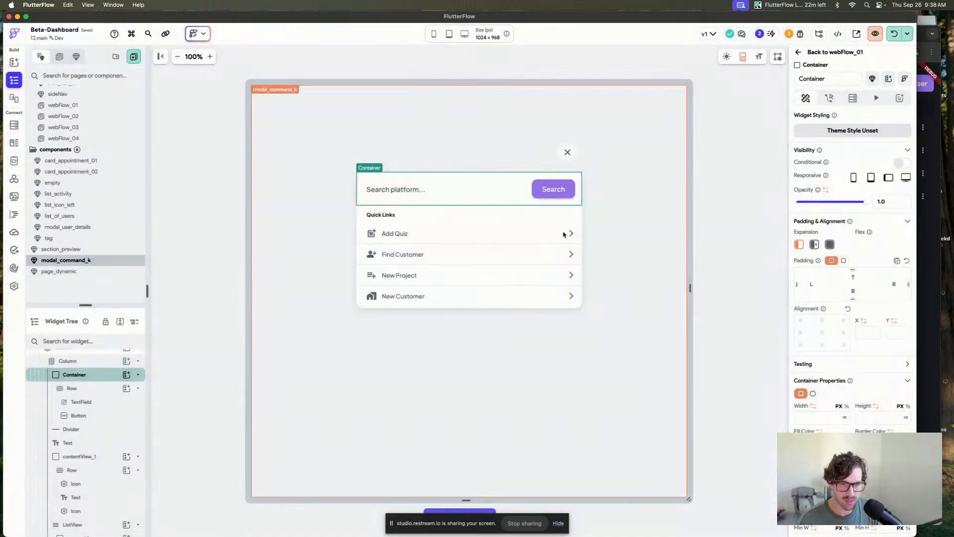
pyautogui.click(529, 206)
pyautogui.click(811, 268)
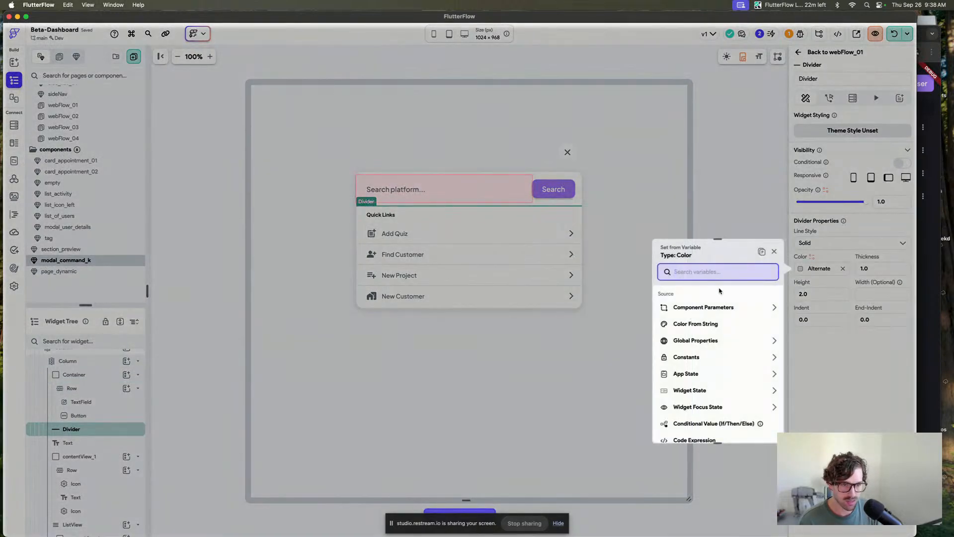
pyautogui.click(762, 252)
# Set the divider's conditional color to Primary when the text field has focus, Alternate otherwise, and confirm.
pyautogui.click(691, 349)
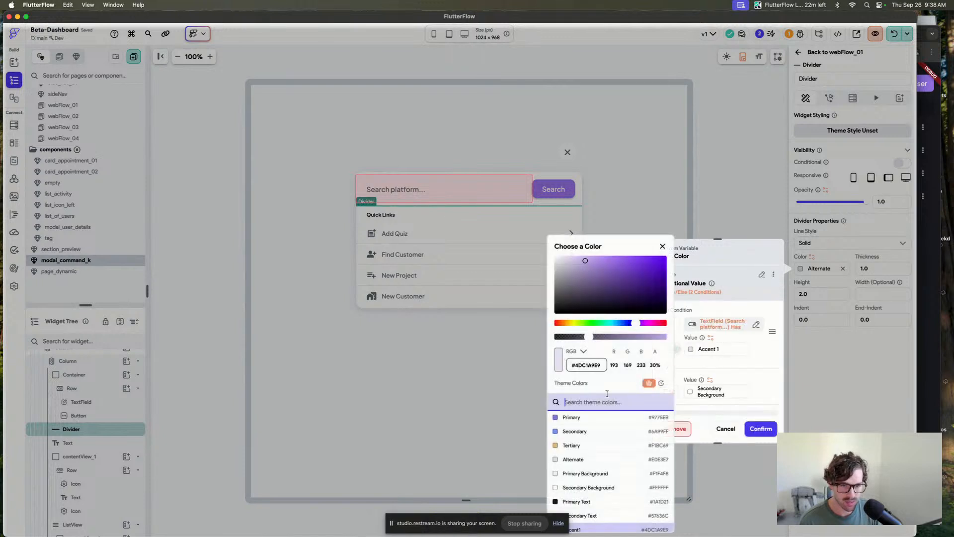
pyautogui.click(569, 419)
pyautogui.click(690, 391)
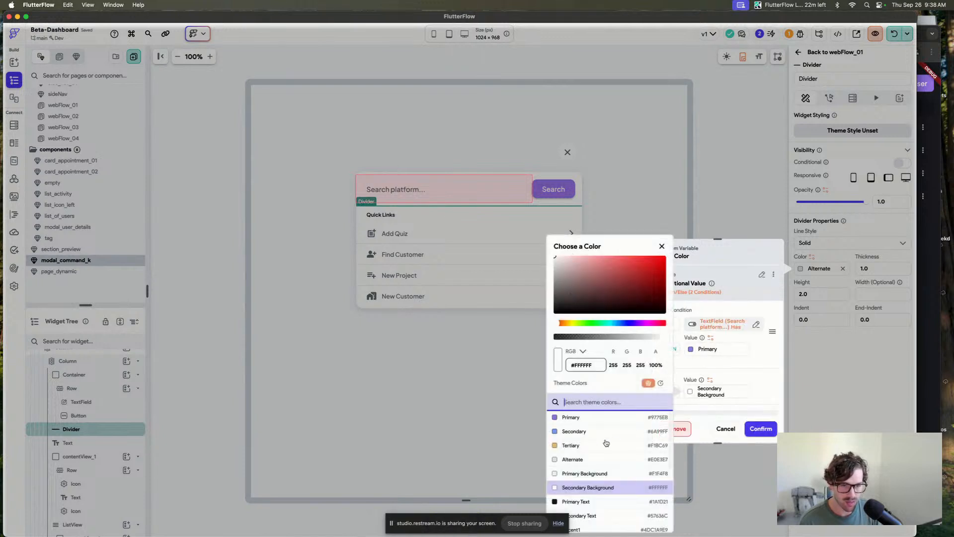
pyautogui.click(572, 459)
pyautogui.click(745, 402)
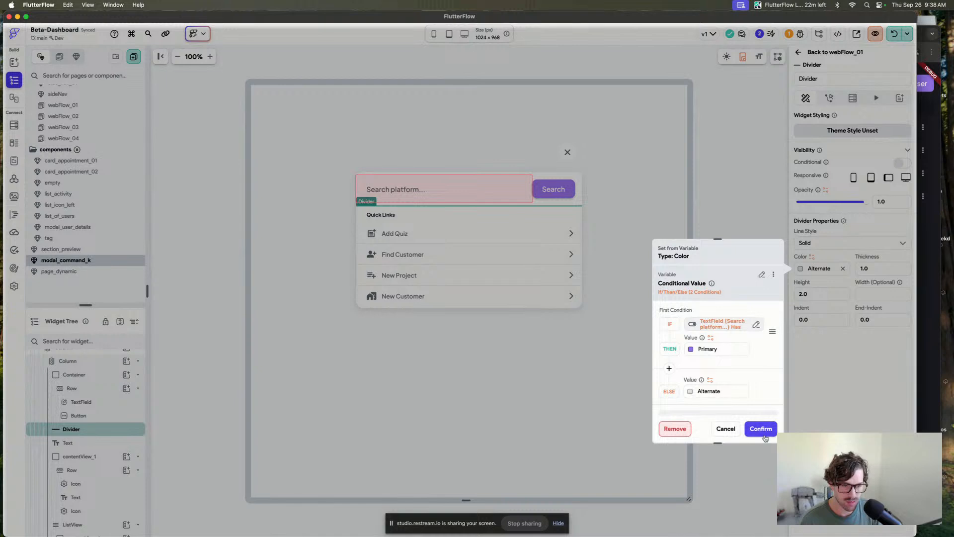
pyautogui.click(764, 435)
pyautogui.click(643, 213)
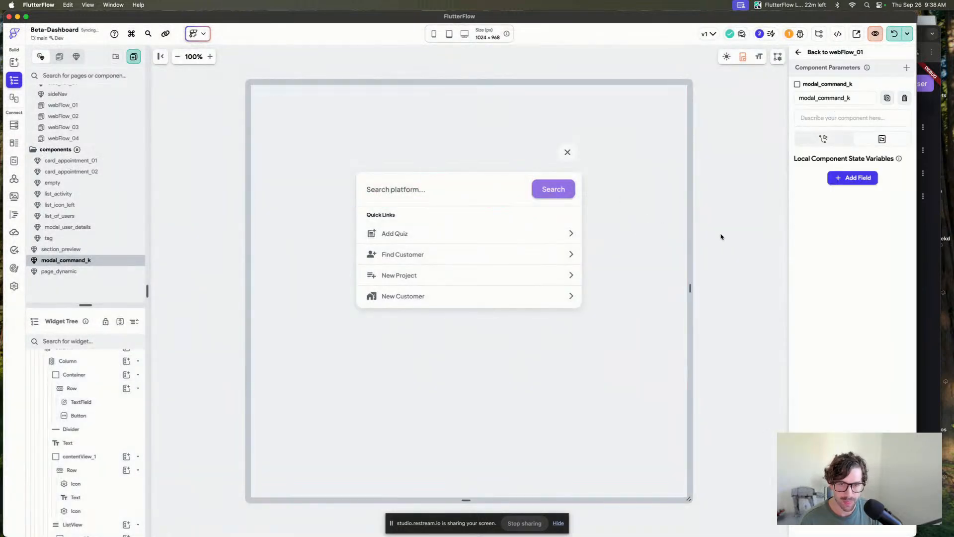
# Reload the test-mode app and switch to the Chrome window running it.
pyautogui.click(574, 205)
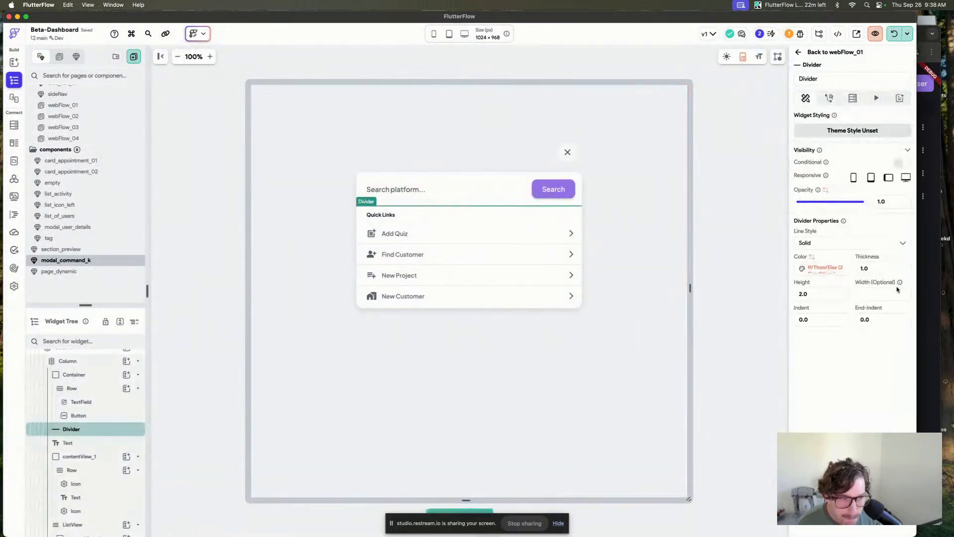
pyautogui.click(727, 238)
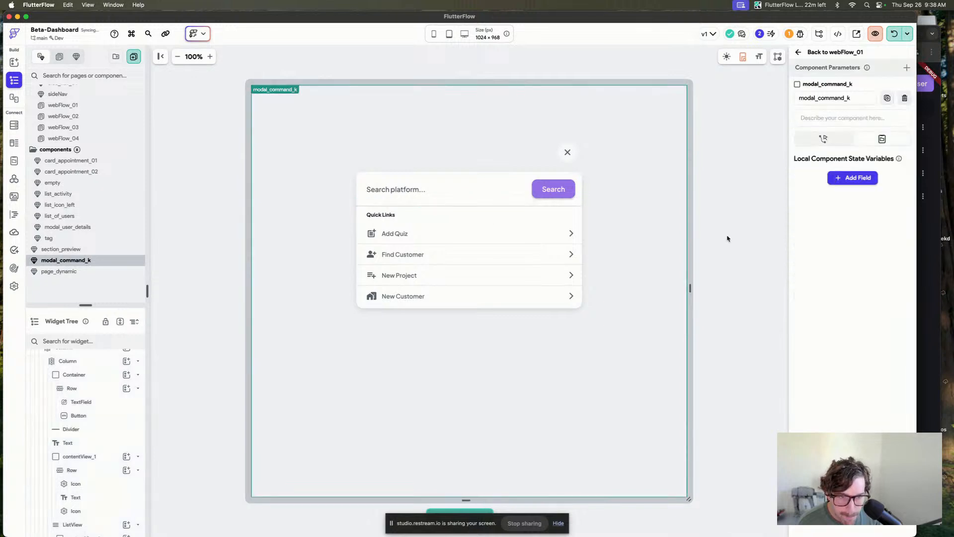
pyautogui.click(894, 33)
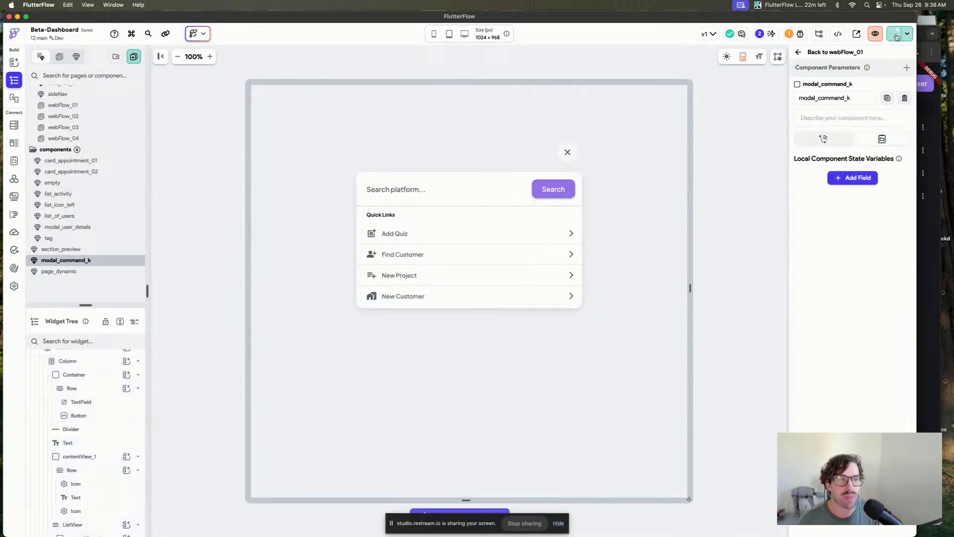
pyautogui.click(930, 147)
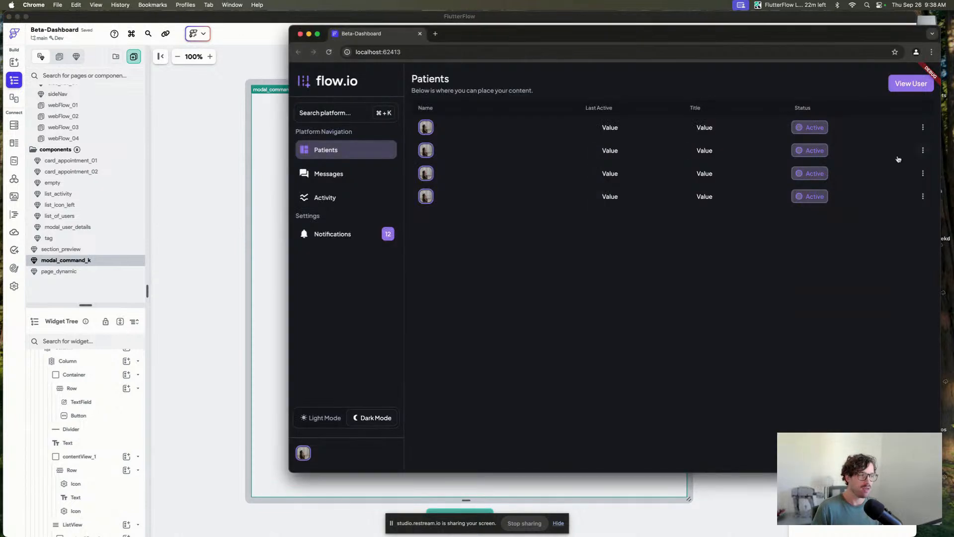
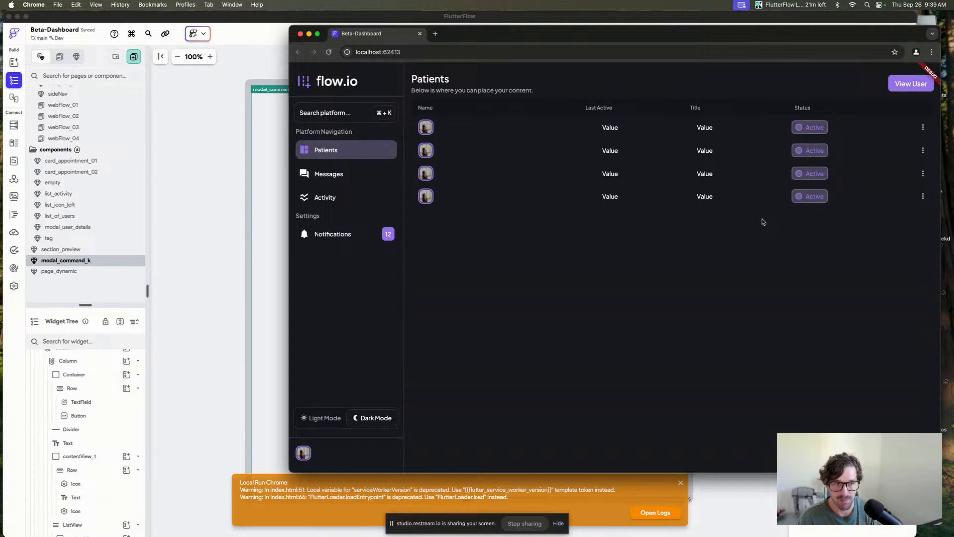
# Open the command modal with the ⌘ + K shortcut in the running app, focus its search field, and close it.
pyautogui.press('super+k')
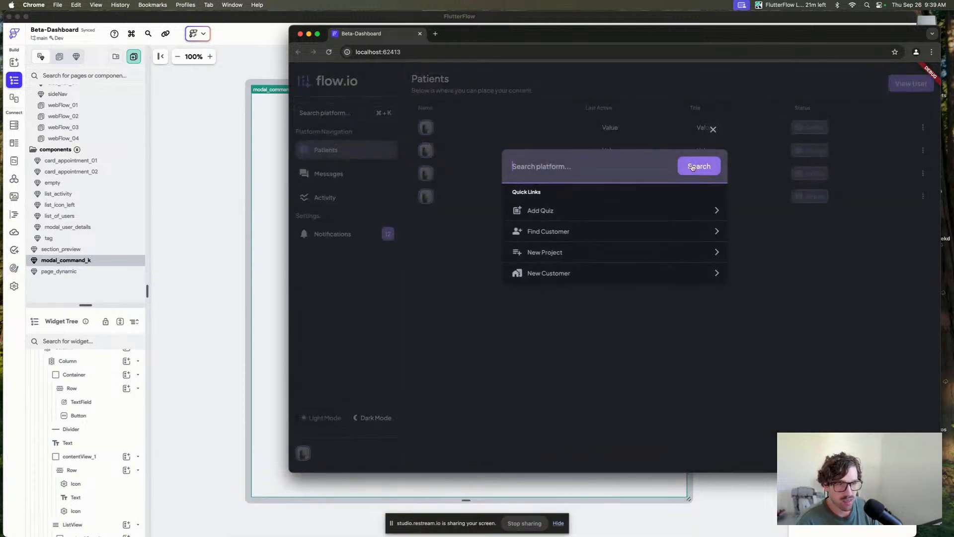
pyautogui.click(554, 167)
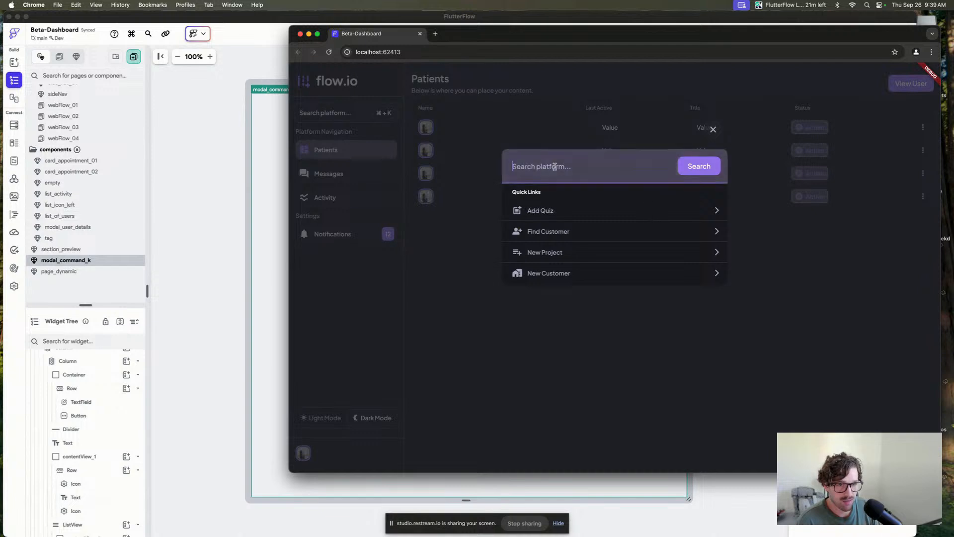
pyautogui.click(714, 132)
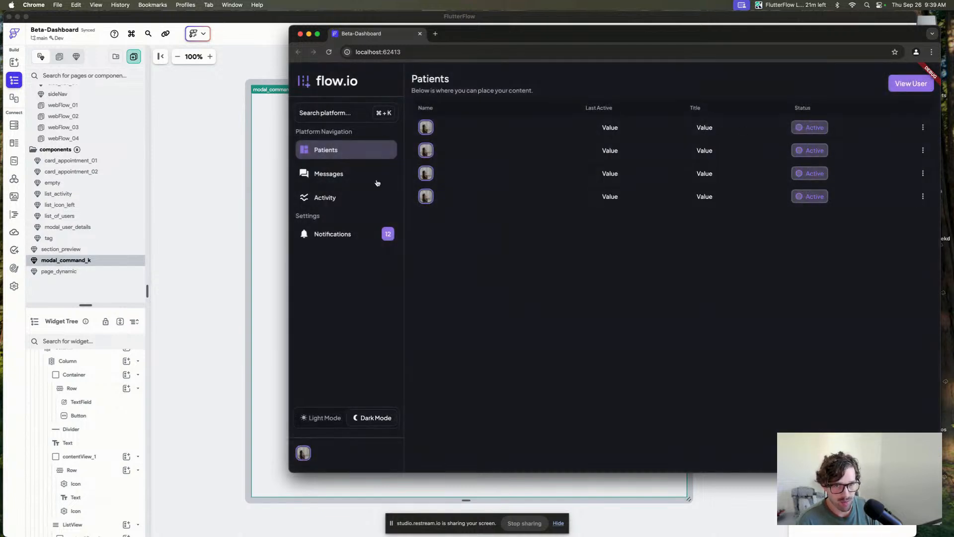
# Navigate between the Messages, Activity and Patients pages in the running app.
pyautogui.click(336, 178)
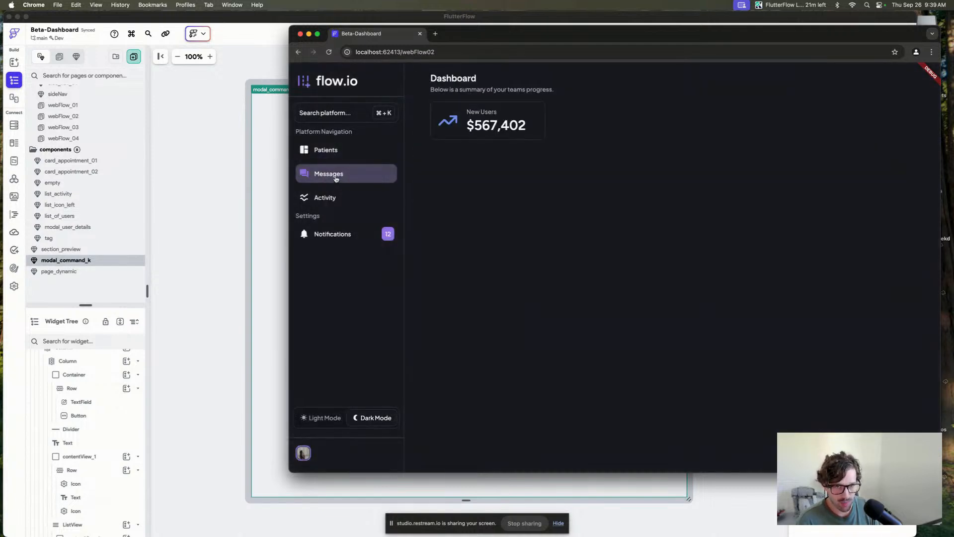
pyautogui.click(340, 201)
pyautogui.click(342, 175)
pyautogui.click(347, 144)
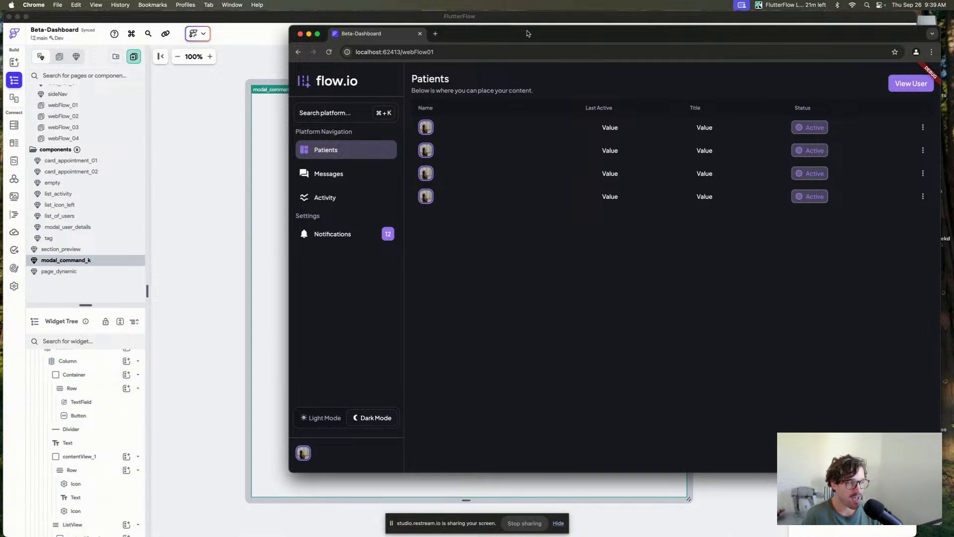
# Reopen the command modal with the shortcut and close it again.
pyautogui.press('super+k')
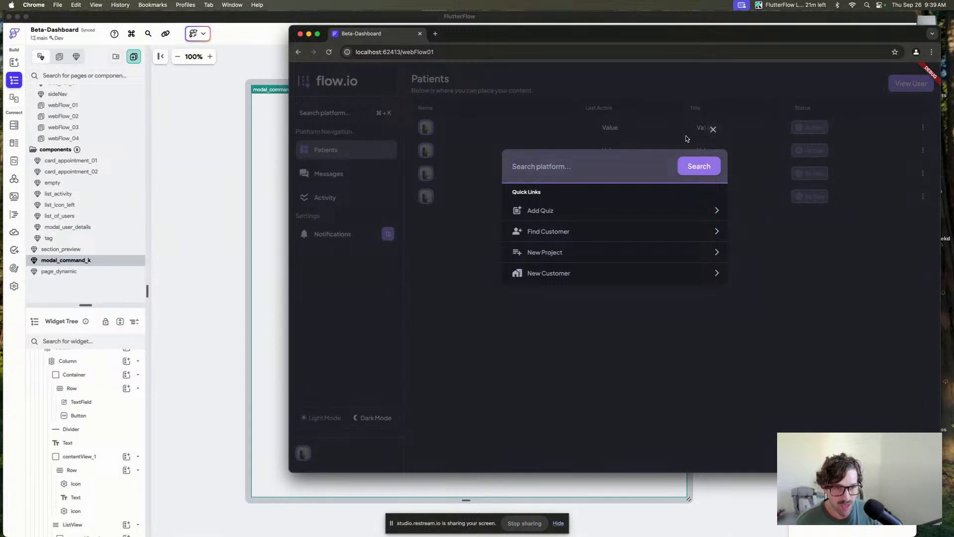
pyautogui.click(713, 130)
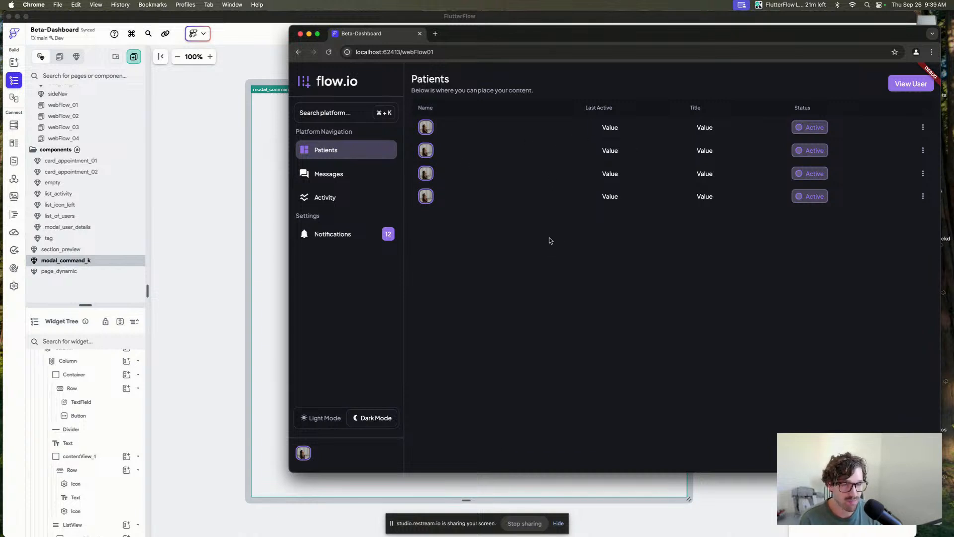
# Return to the editor and inspect the modal's column and search container in the widget tree.
pyautogui.click(194, 201)
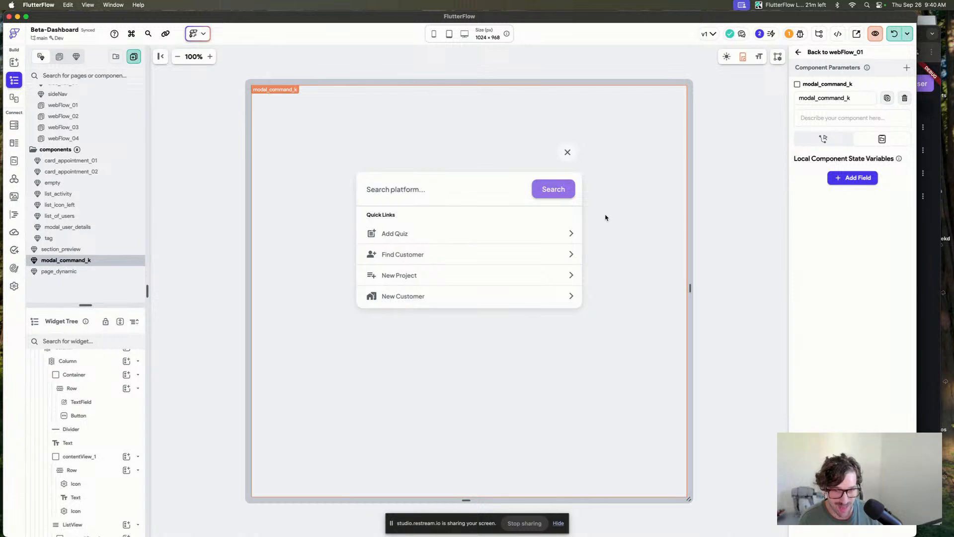
pyautogui.click(360, 240)
pyautogui.click(99, 395)
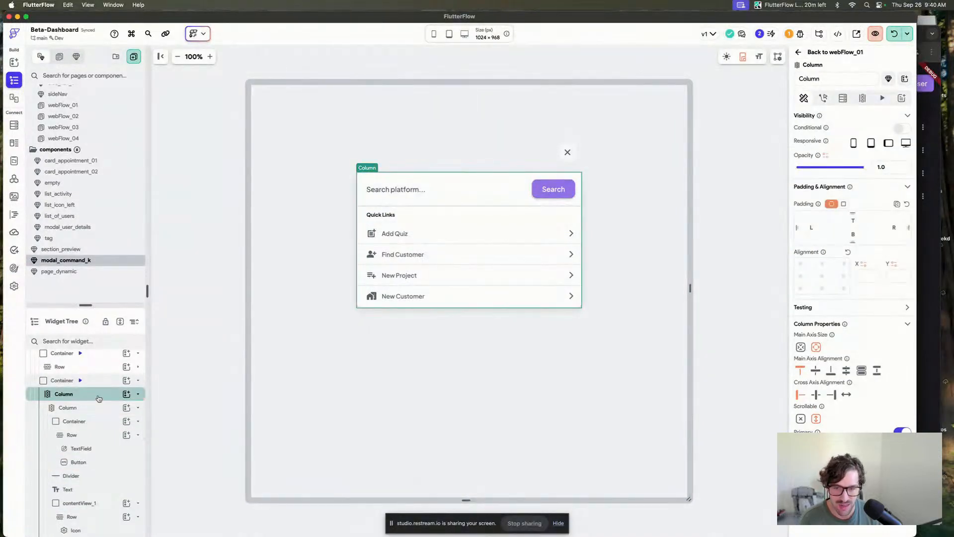
pyautogui.click(99, 421)
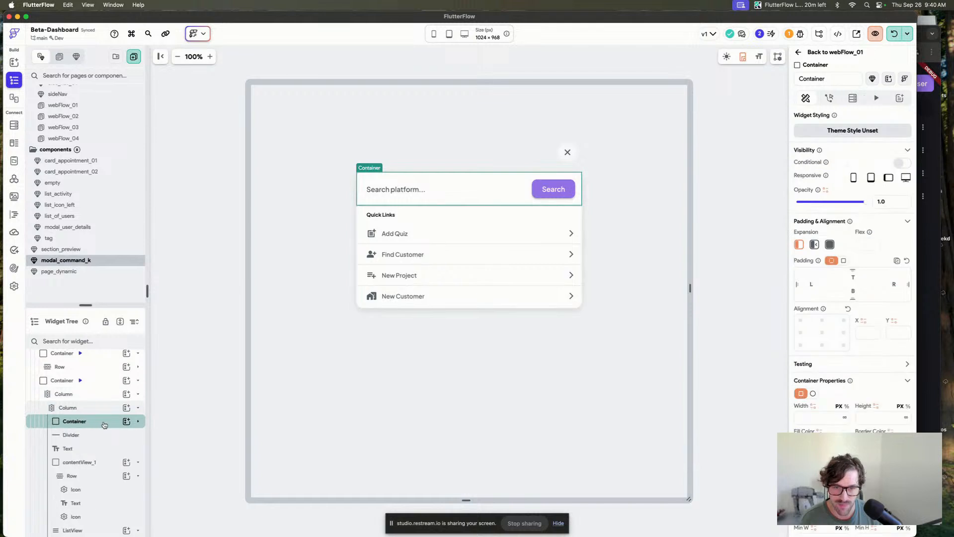
pyautogui.click(646, 251)
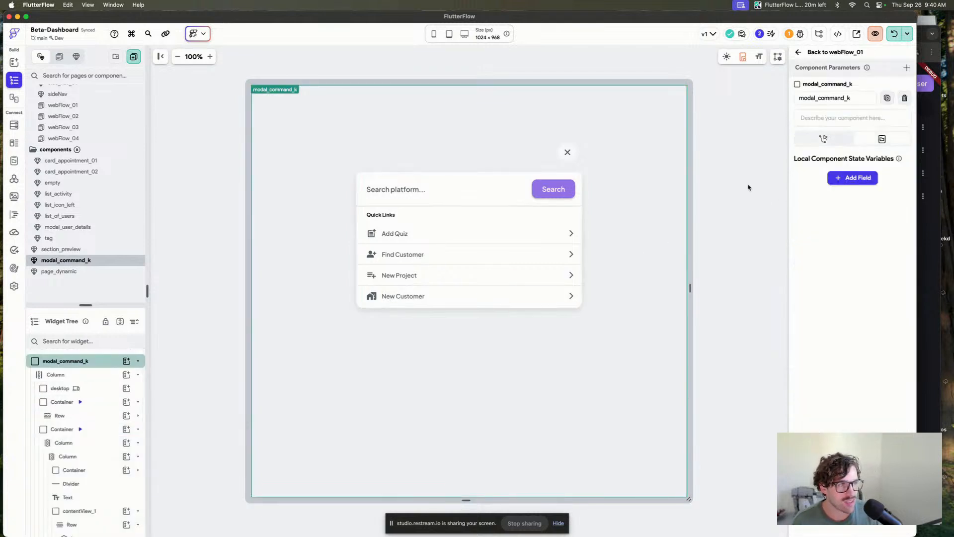
pyautogui.click(730, 182)
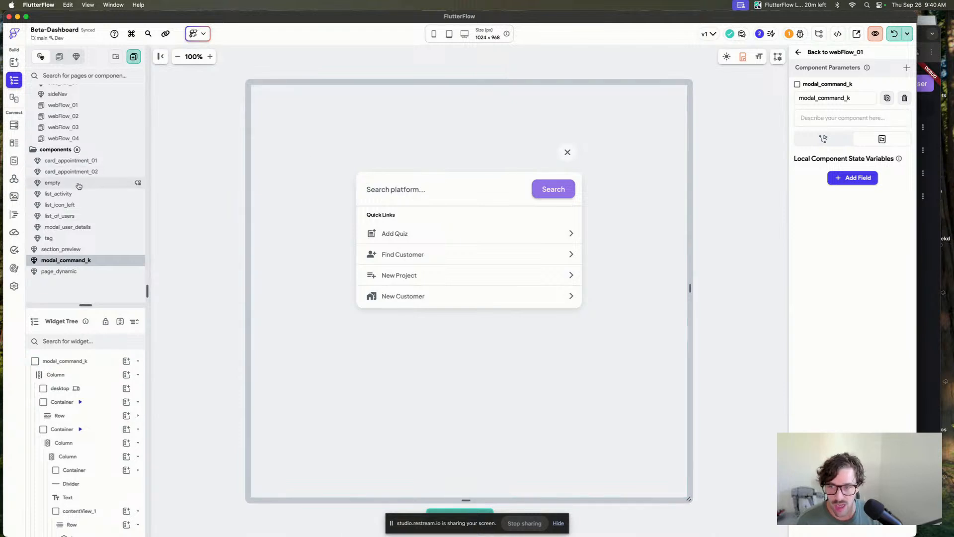
# Review the nocodeui-kit library's components and assets in the project dependency settings.
pyautogui.scroll(2, 78, 185)
pyautogui.click(89, 135)
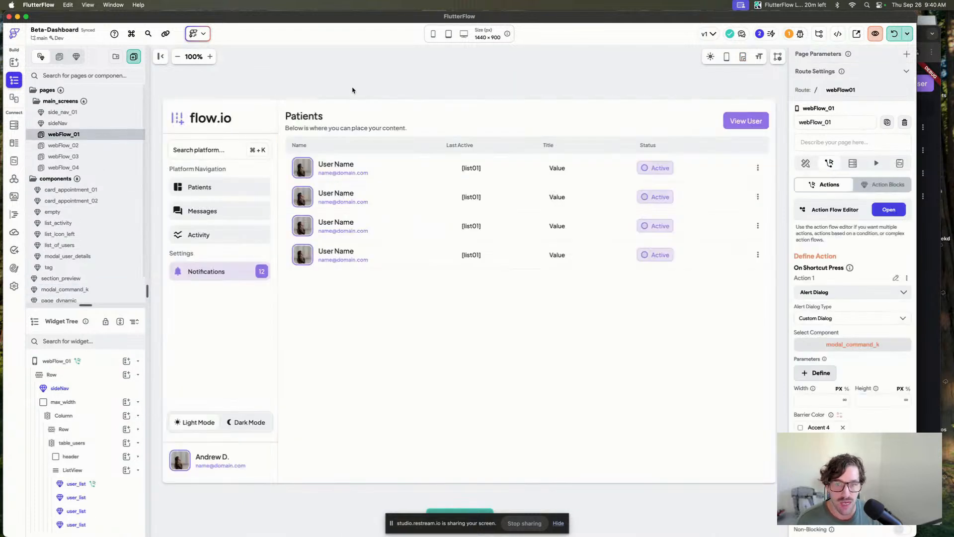
pyautogui.click(14, 285)
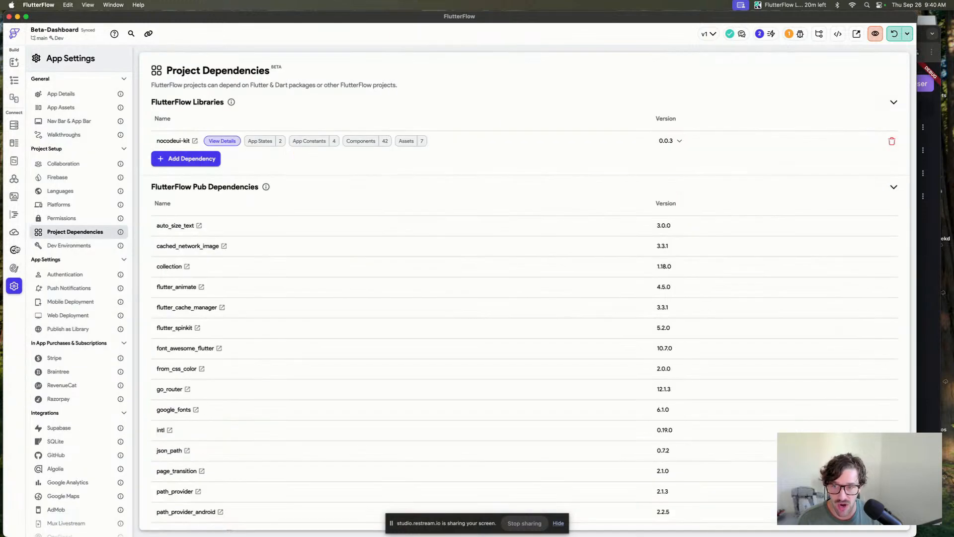
pyautogui.click(212, 143)
pyautogui.scroll(-10, 450, 224)
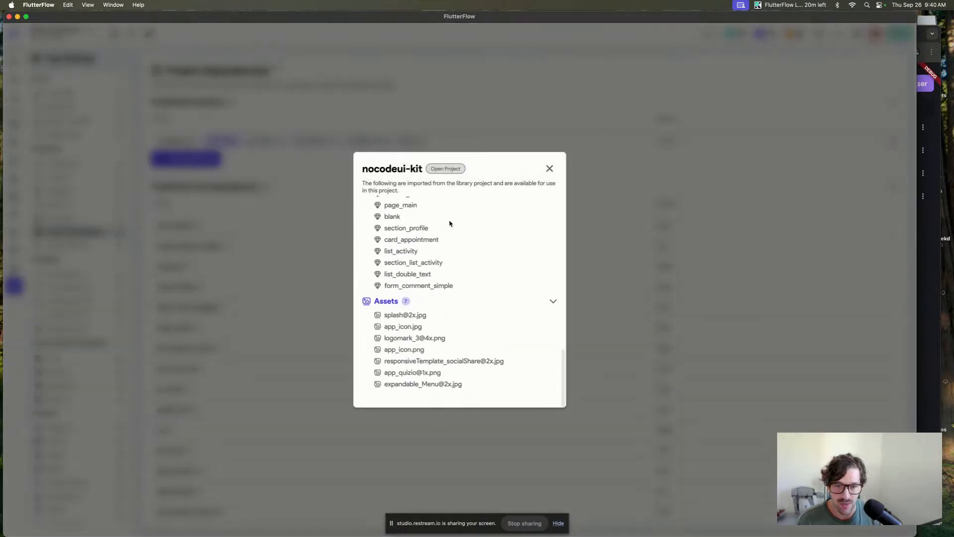
pyautogui.scroll(7, 450, 223)
pyautogui.click(549, 168)
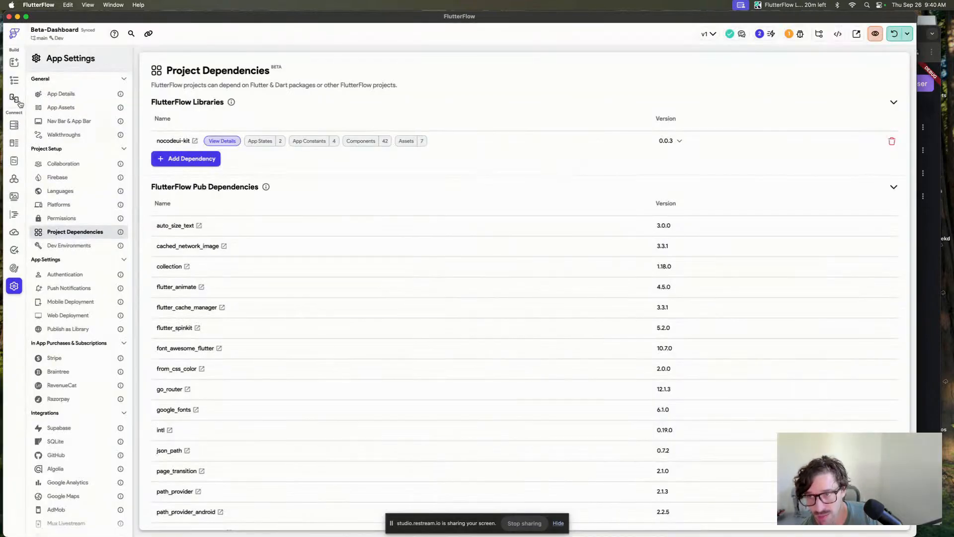
# Open the webFlow_02 page and inspect the dashboard card's component properties.
pyautogui.click(14, 80)
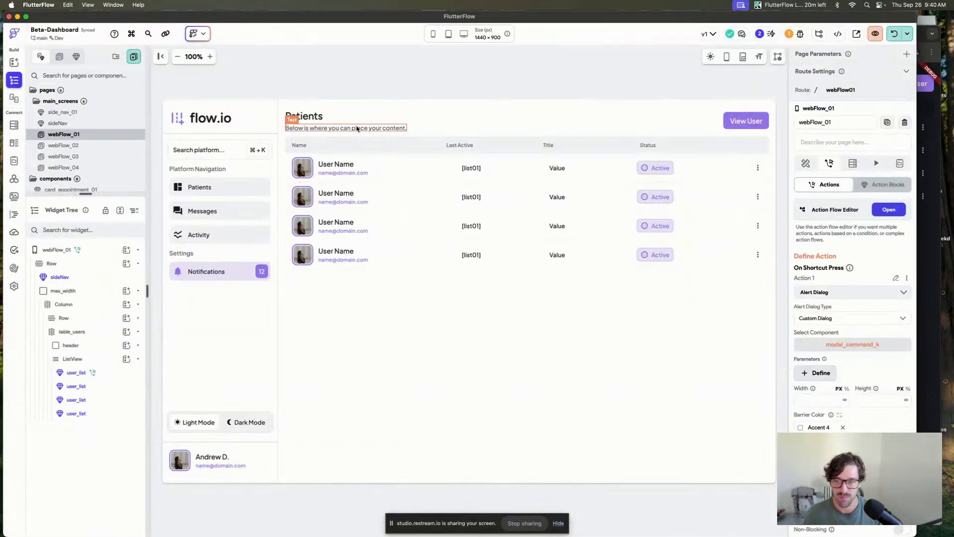
pyautogui.click(64, 145)
pyautogui.click(393, 170)
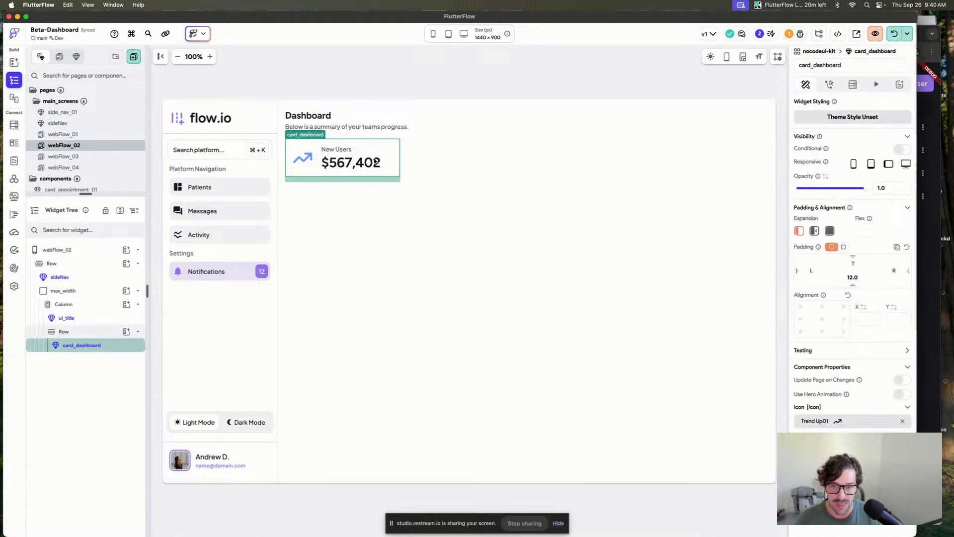
pyautogui.scroll(-3, 868, 377)
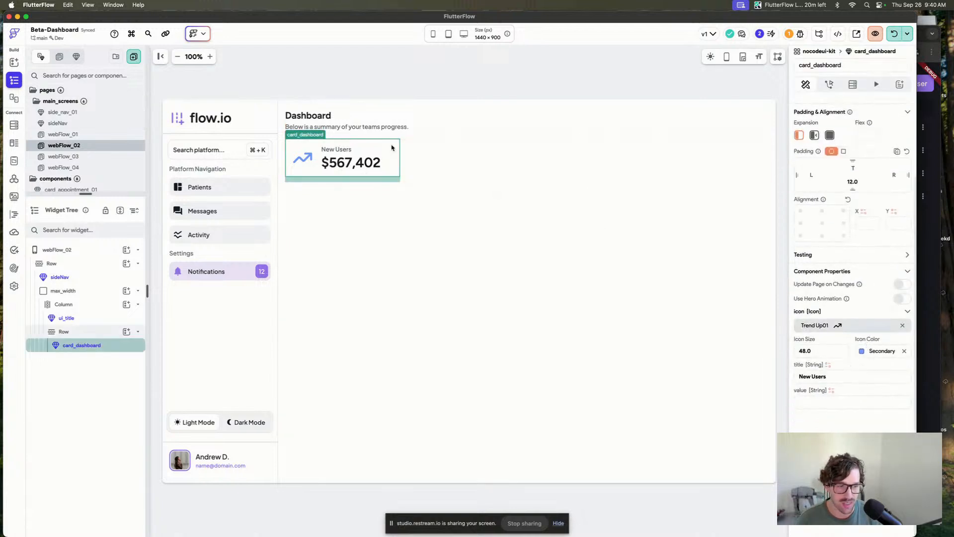
pyautogui.click(394, 147)
pyautogui.click(827, 134)
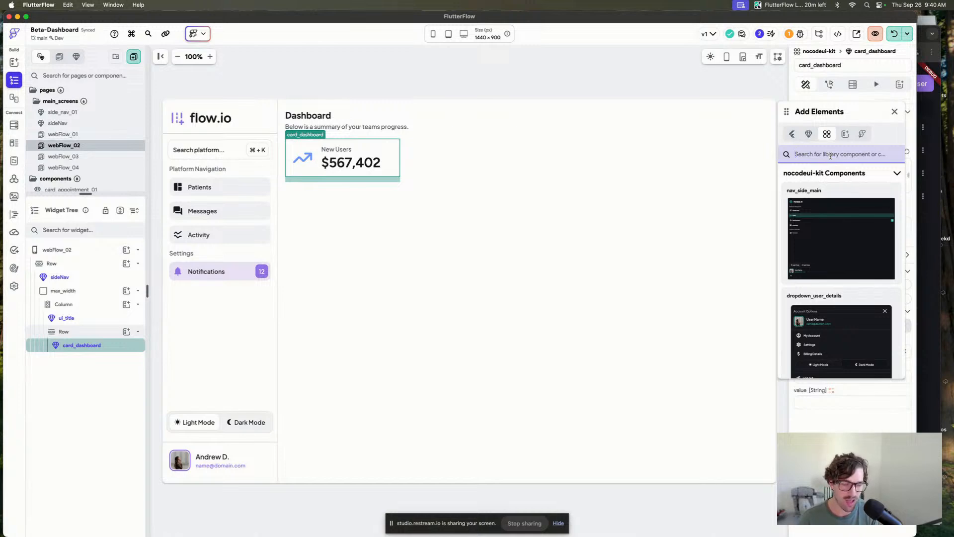
pyautogui.write('dash')
pyautogui.moveTo(845, 233); pyautogui.dragTo(448, 158)
pyautogui.click(895, 111)
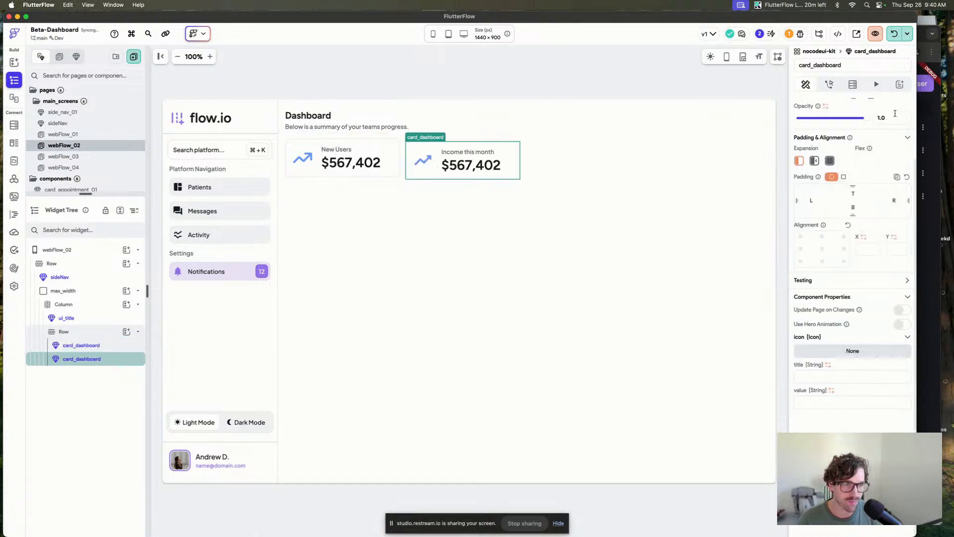
pyautogui.press('BackSpace')
# Duplicate the New Users dashboard card three times to make a row of four cards.
pyautogui.click(378, 165)
pyautogui.press('super+d')
pyautogui.press('super+d')
pyautogui.press('super+d')
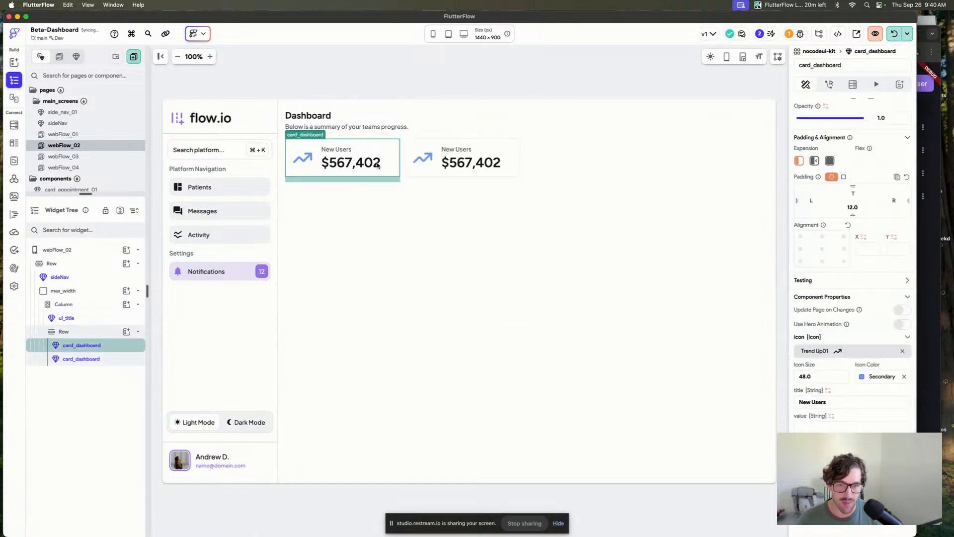
# Change the second dashboard card's icon to the custom Data icon.
pyautogui.click(490, 167)
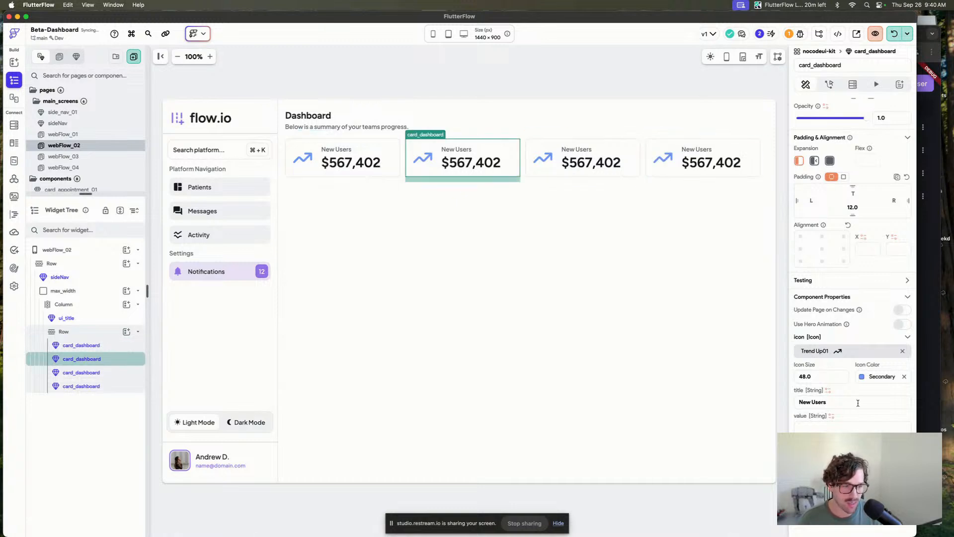
pyautogui.click(830, 352)
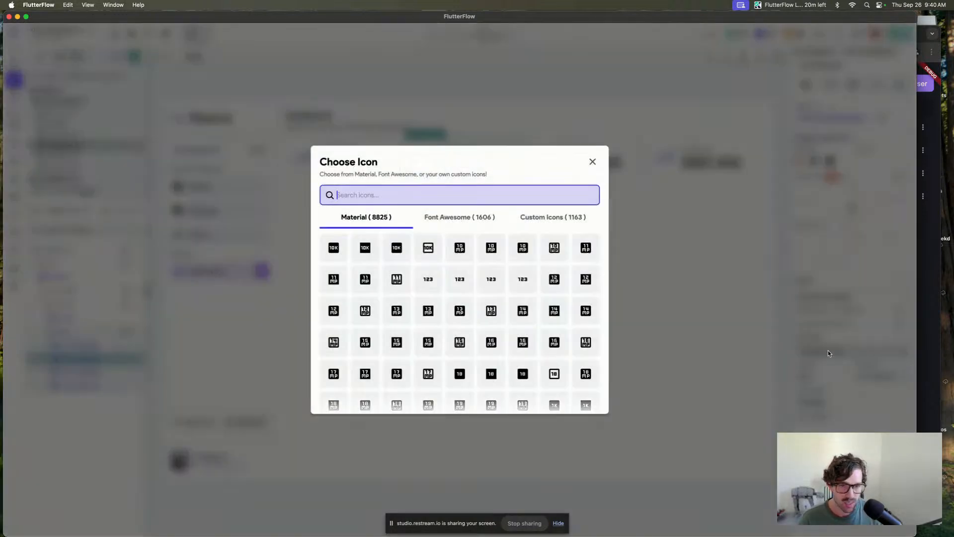
pyautogui.click(551, 219)
pyautogui.write('cursor')
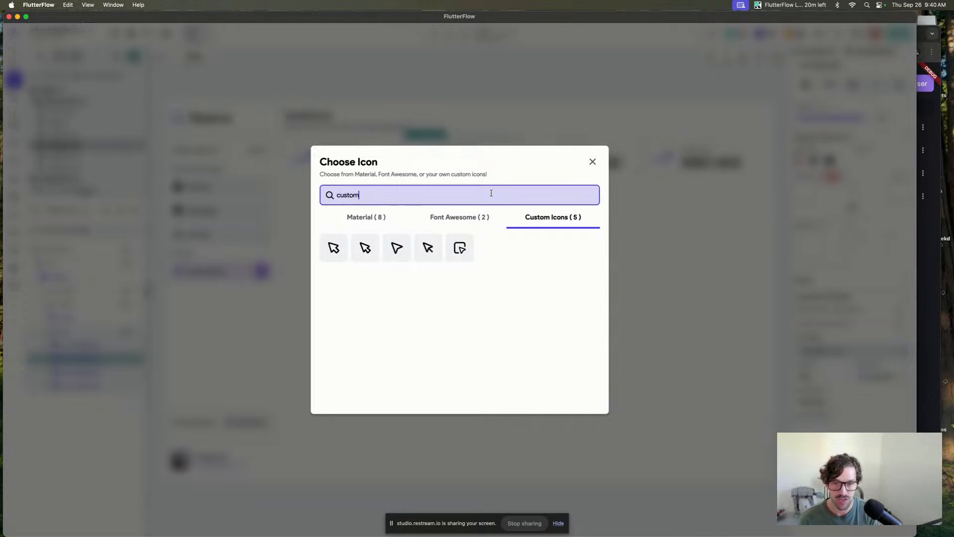
pyautogui.press('super+a')
pyautogui.write('date')
pyautogui.press('BackSpace')
pyautogui.write('a')
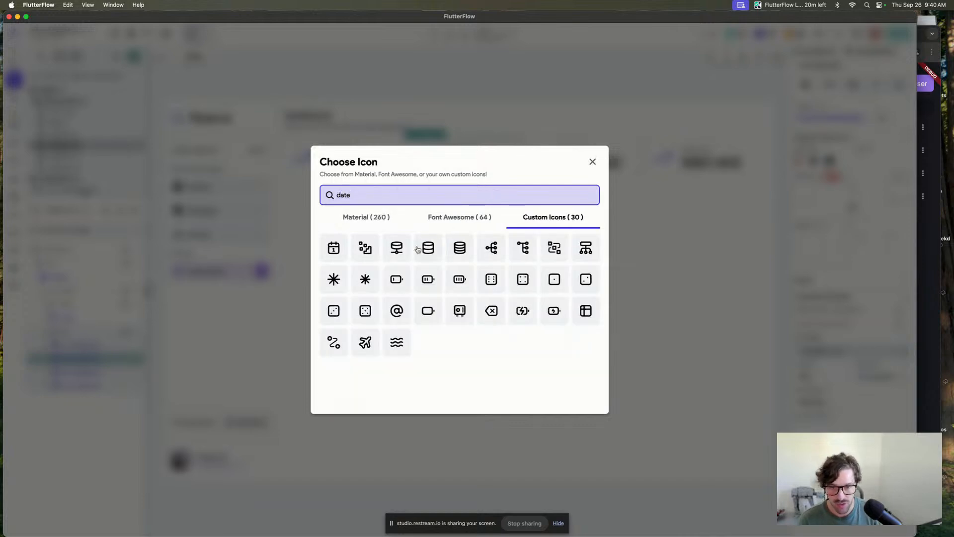
pyautogui.click(362, 247)
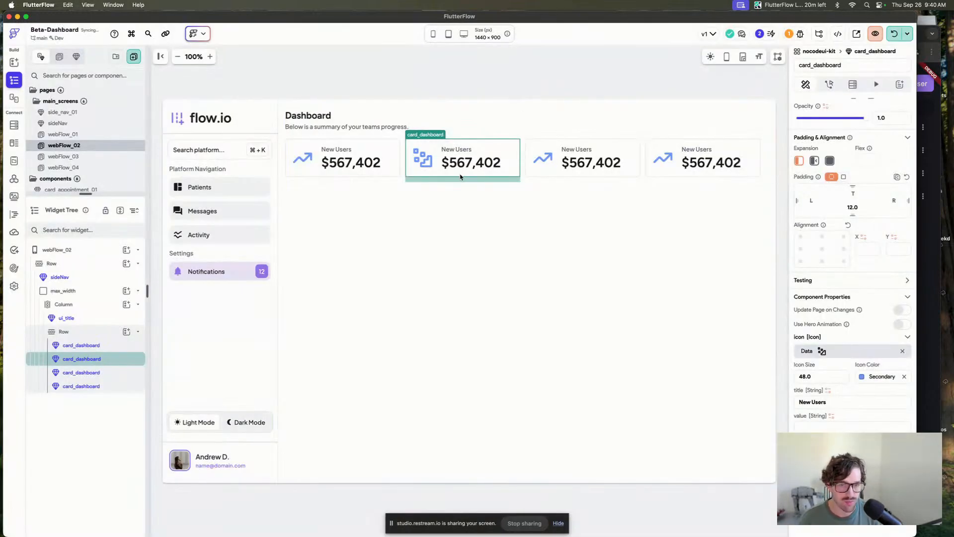
pyautogui.click(545, 89)
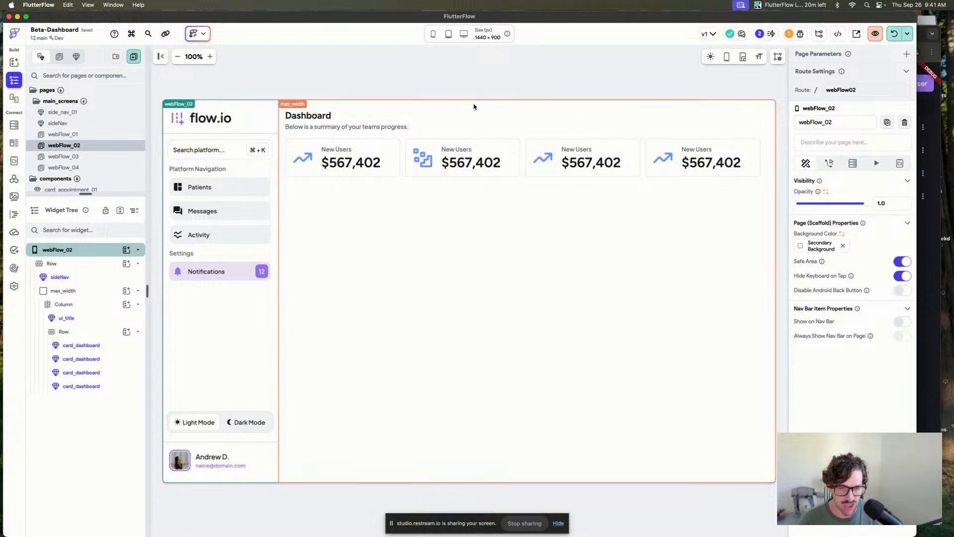
pyautogui.click(406, 79)
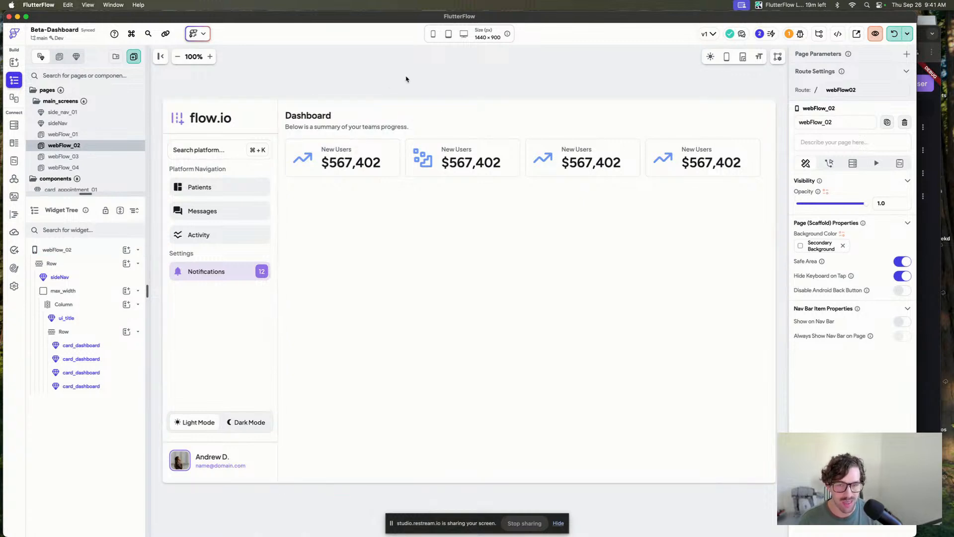
pyautogui.click(429, 168)
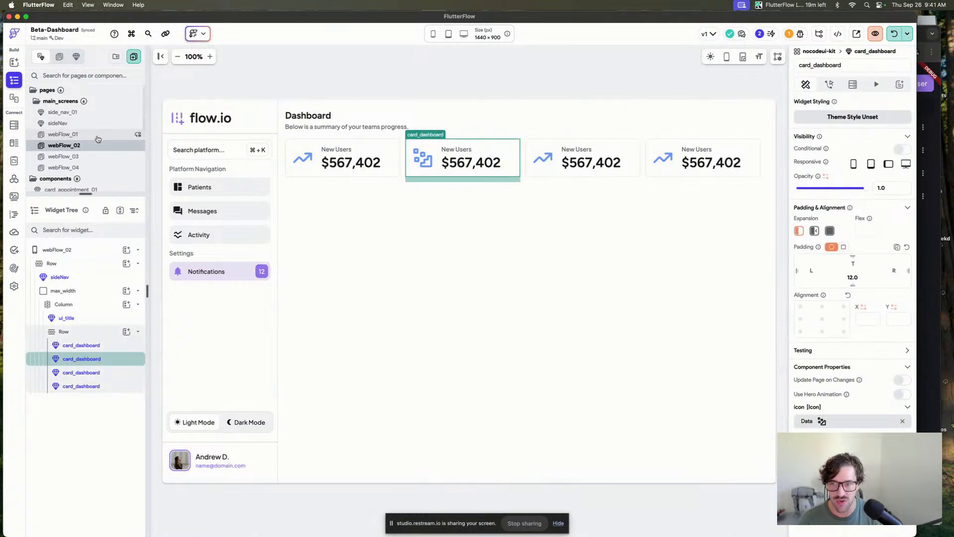
pyautogui.scroll(-5, 97, 139)
pyautogui.scroll(4, 97, 139)
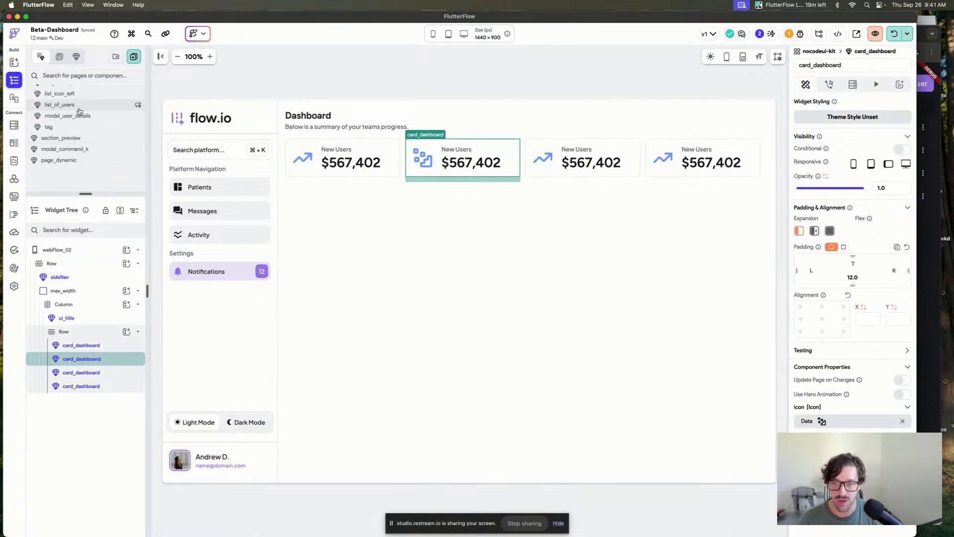
# Open the webFlow_01 page and inspect the first user_list row's component properties.
pyautogui.click(63, 96)
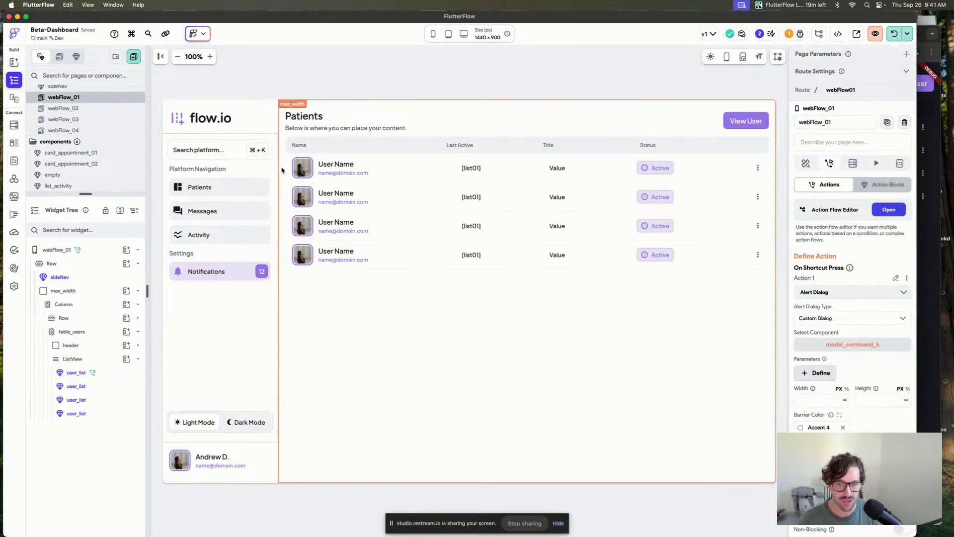
pyautogui.click(289, 170)
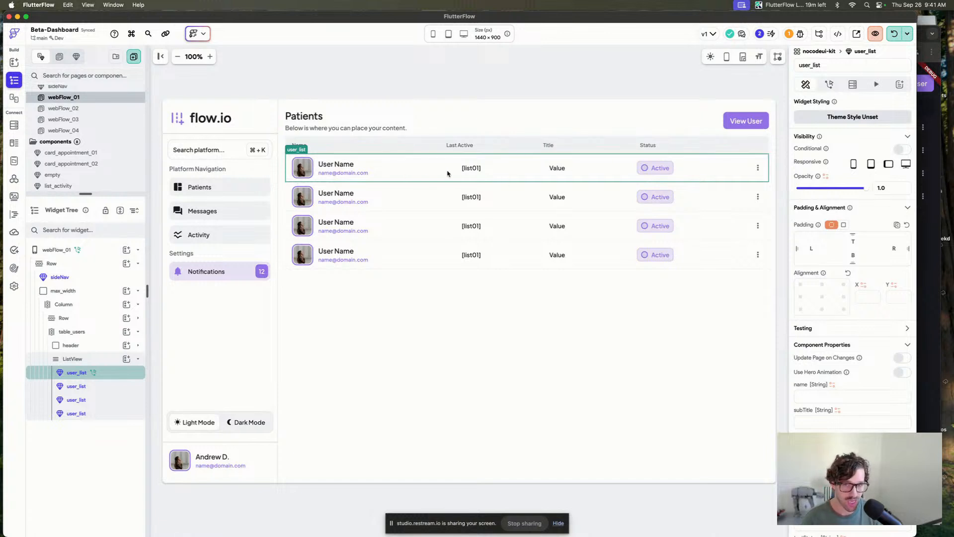
pyautogui.scroll(-4, 845, 348)
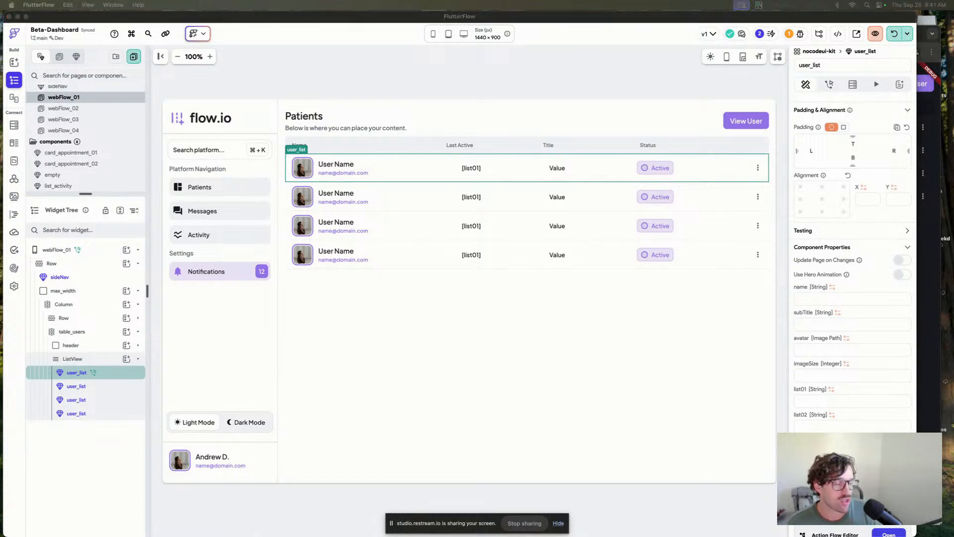
pyautogui.click(596, 84)
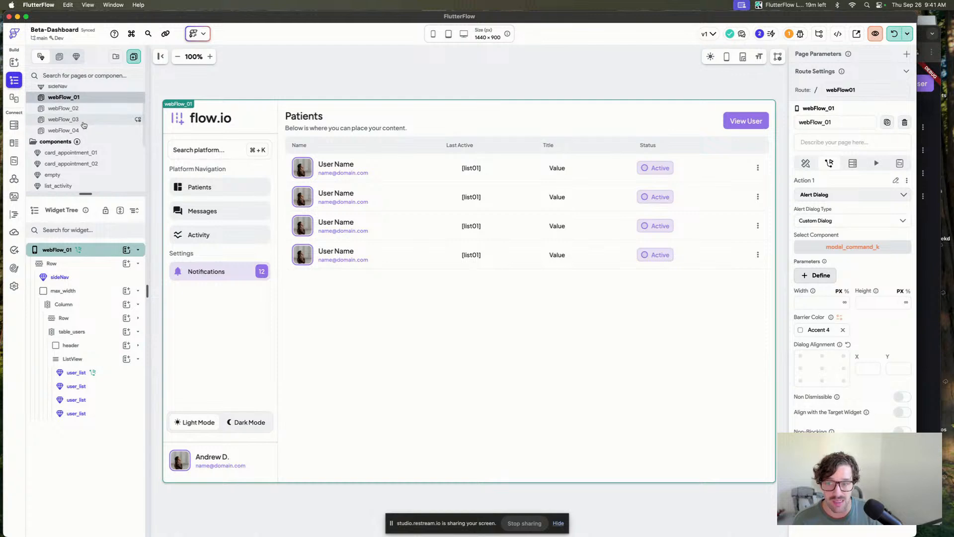
# Open the modal_command_k and page_dynamic components from the components list to review them.
pyautogui.scroll(-2, 84, 124)
pyautogui.scroll(-4, 84, 124)
pyautogui.click(74, 149)
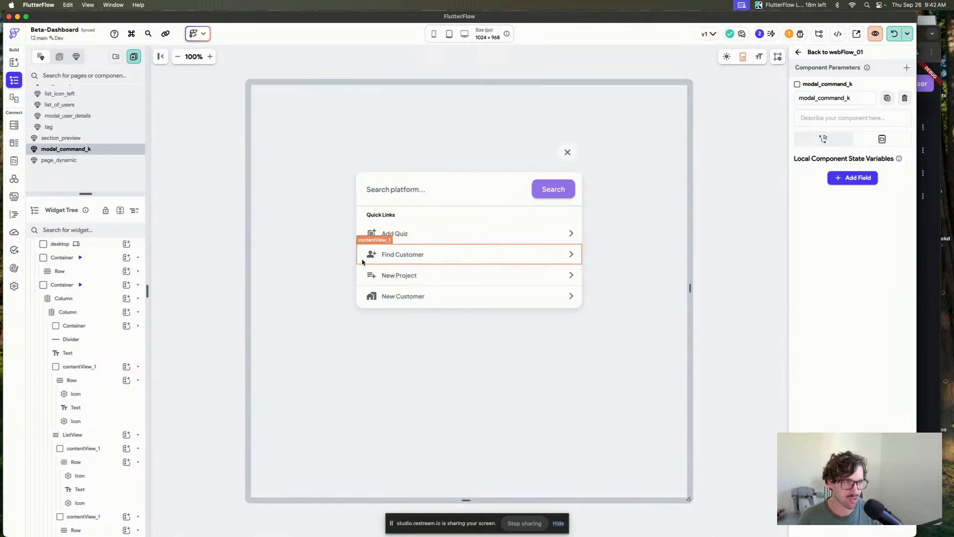
pyautogui.click(276, 237)
pyautogui.click(59, 160)
pyautogui.scroll(3, 86, 153)
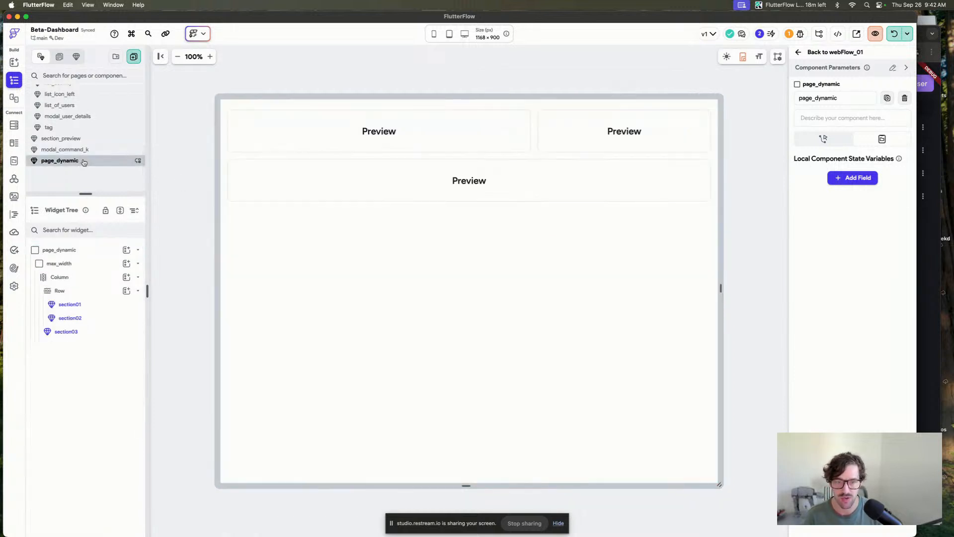
# Open the webFlow_02 page and inspect the second dashboard card and the sideNav component properties.
pyautogui.scroll(2, 87, 139)
pyautogui.click(89, 94)
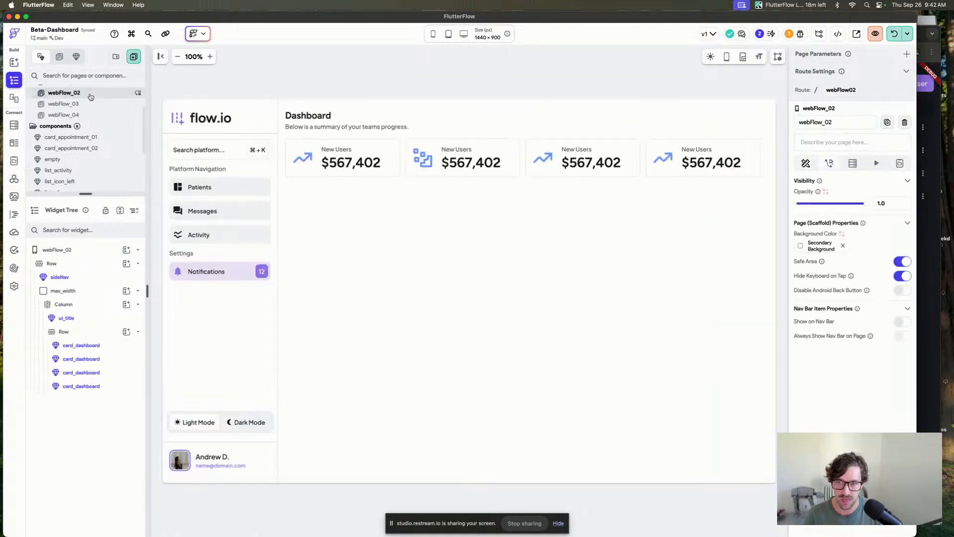
pyautogui.scroll(2, 94, 118)
pyautogui.click(486, 151)
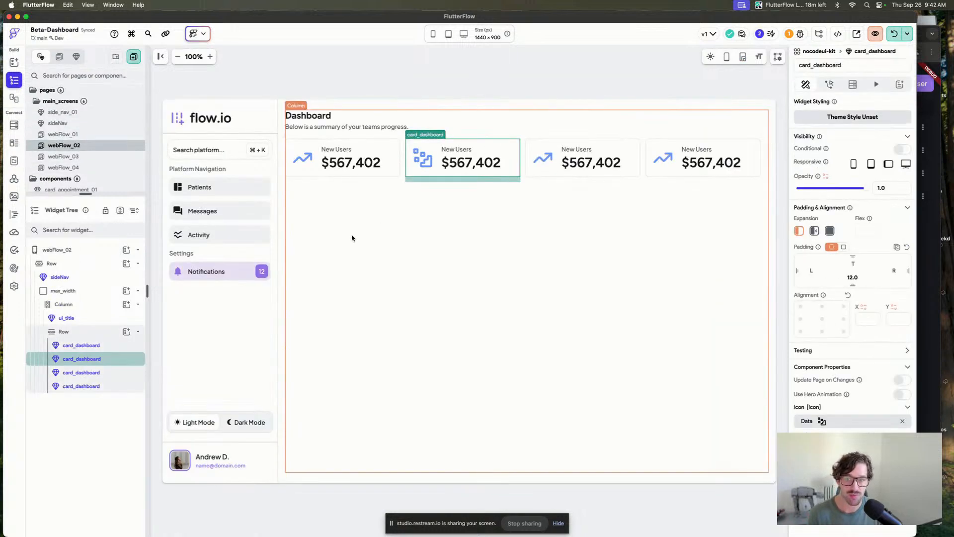
pyautogui.click(209, 195)
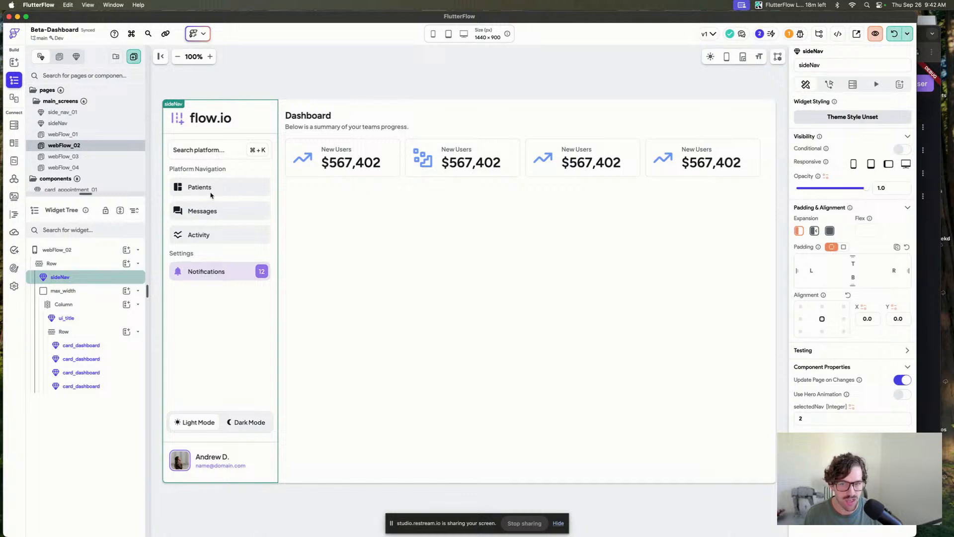
pyautogui.click(488, 98)
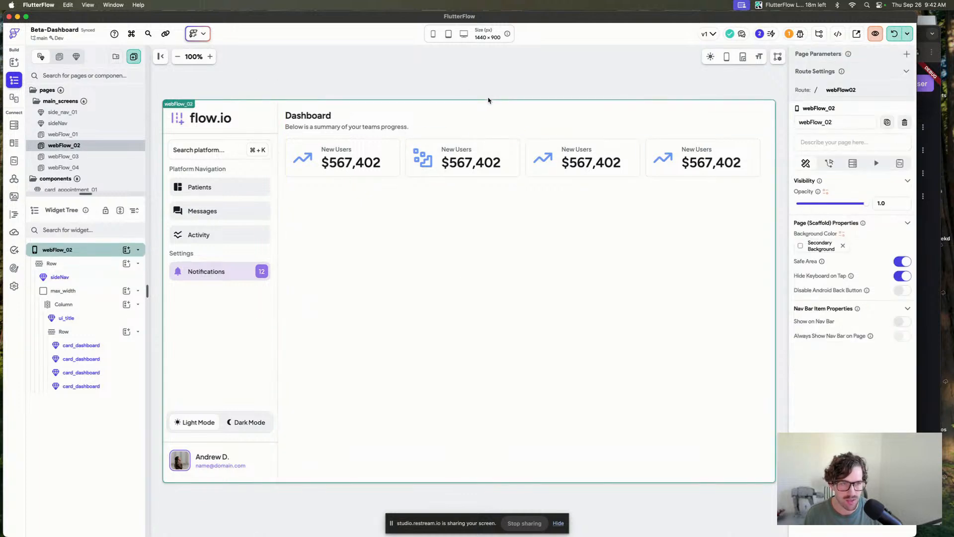
pyautogui.click(937, 137)
# Switch to the nocodeui-kit project in Chrome and browse the nav_side_01, nav_side_02 and nav_side_main navigation components.
pyautogui.press('super+Tab')
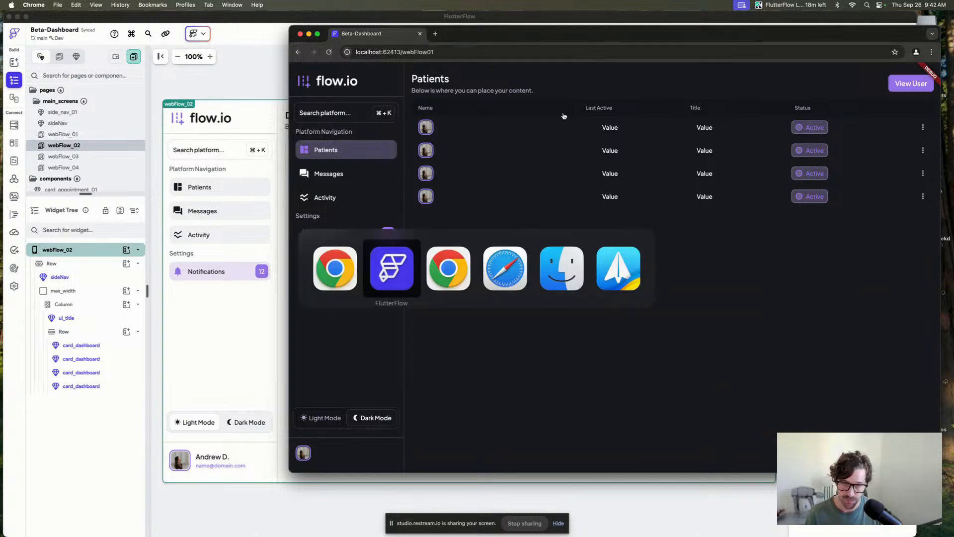
pyautogui.press('super+Tab')
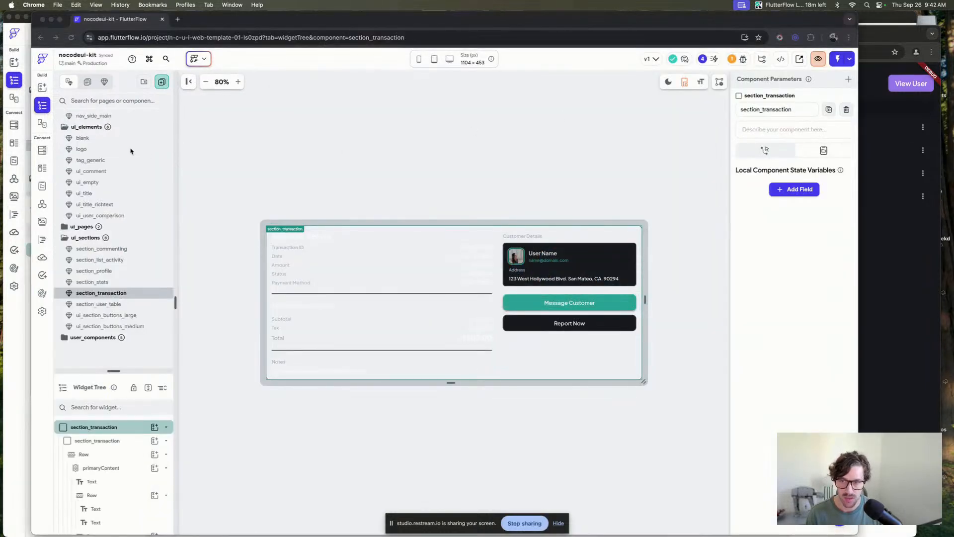
pyautogui.scroll(10, 131, 150)
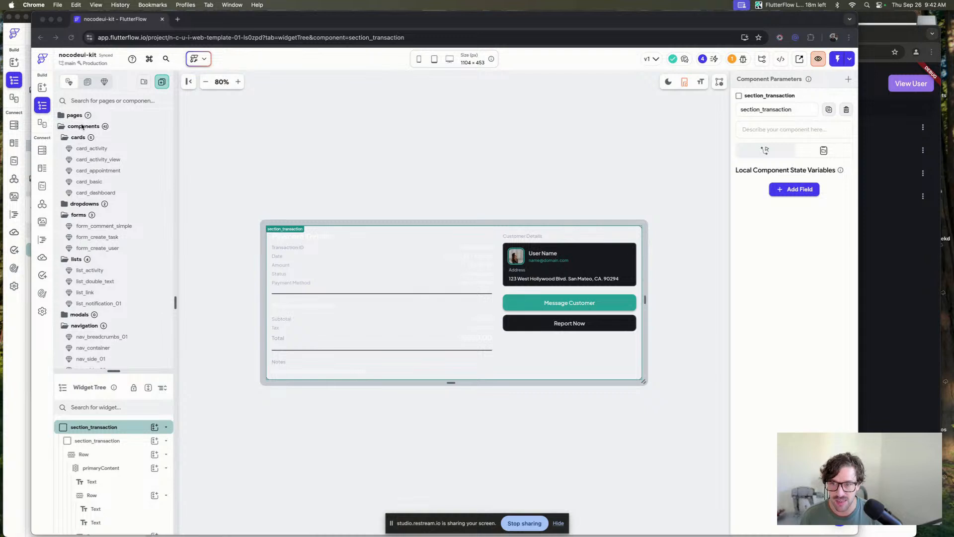
pyautogui.scroll(-4, 85, 226)
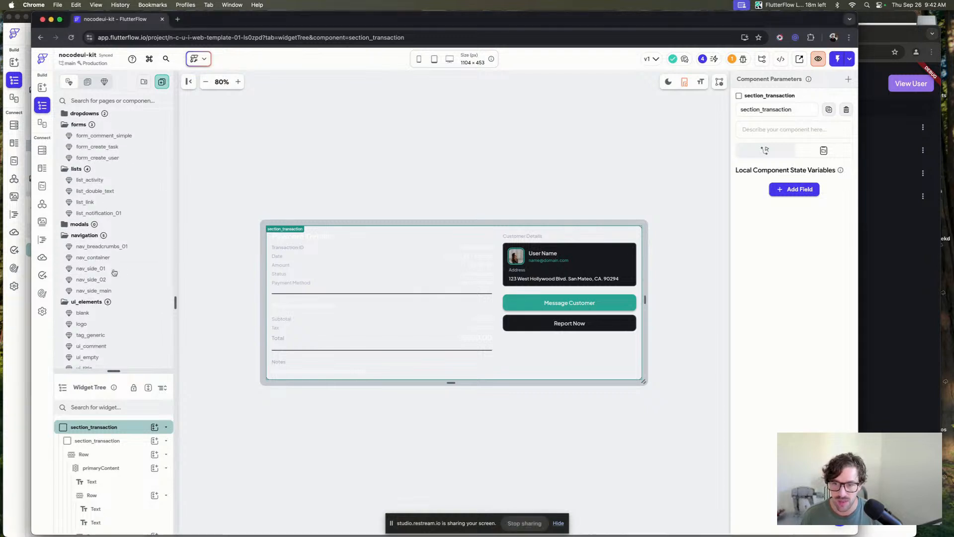
pyautogui.click(112, 271)
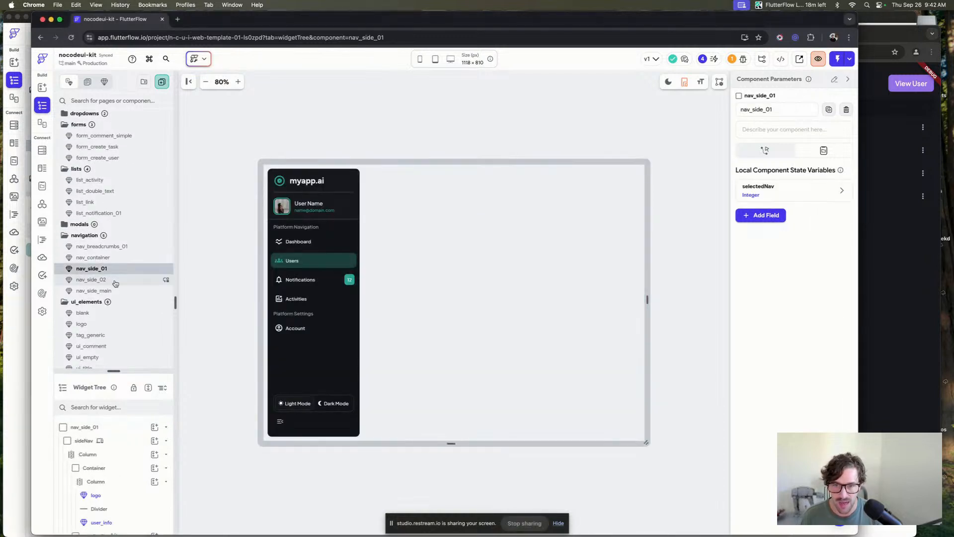
pyautogui.click(669, 81)
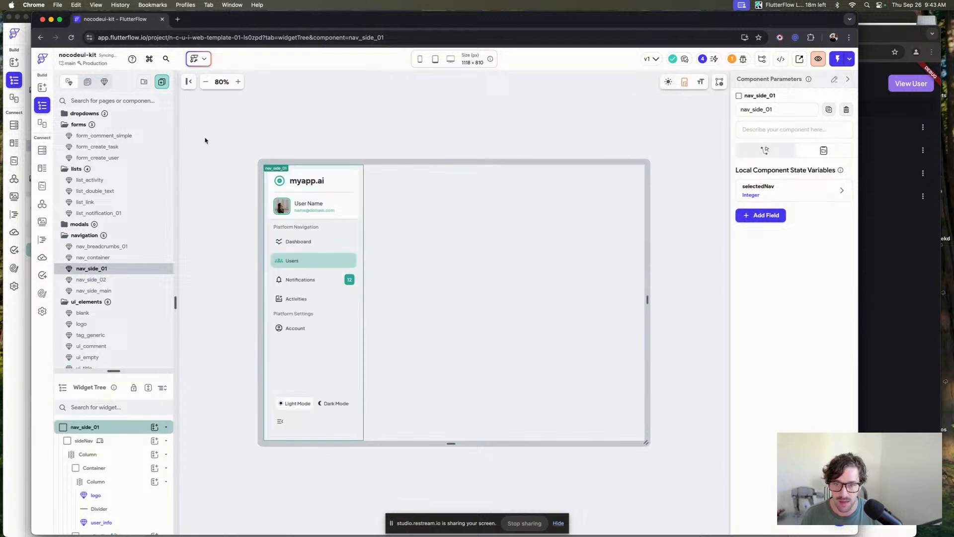
pyautogui.click(115, 282)
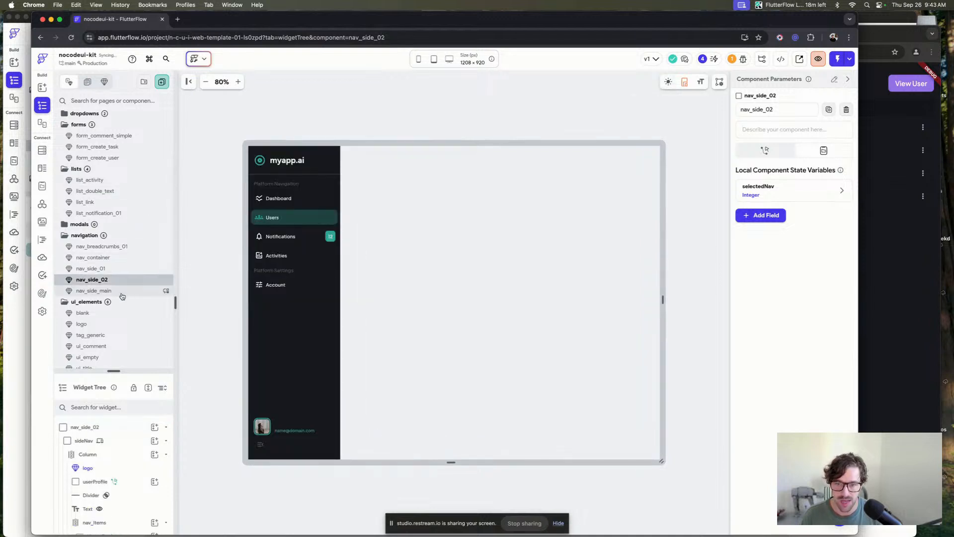
pyautogui.click(122, 293)
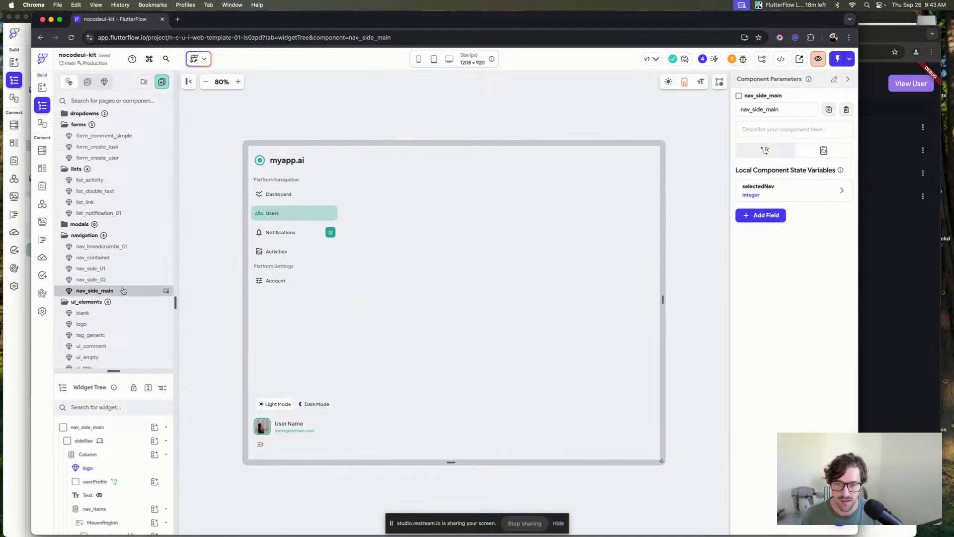
# Zoom the nav_side_main component to 100% and inspect its navigation items on the canvas.
pyautogui.click(237, 82)
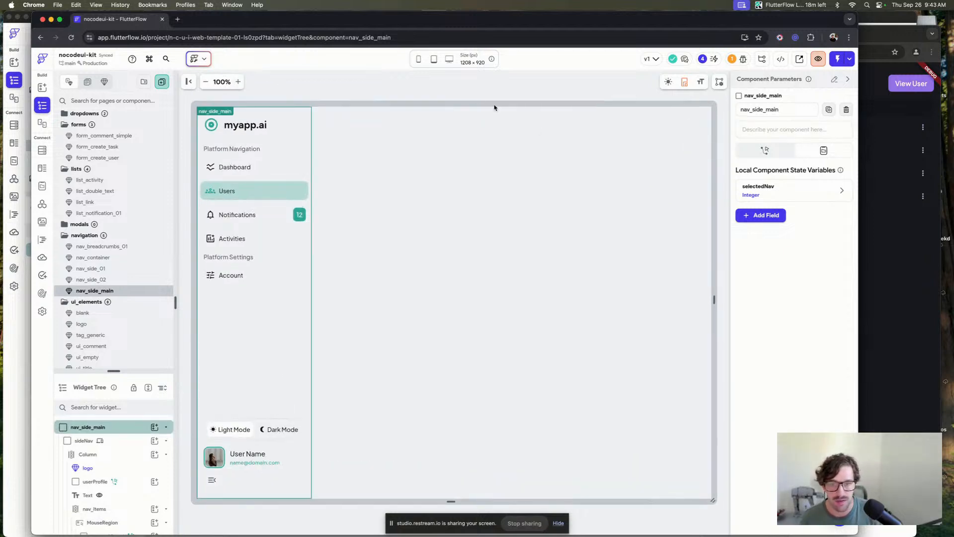
pyautogui.click(475, 96)
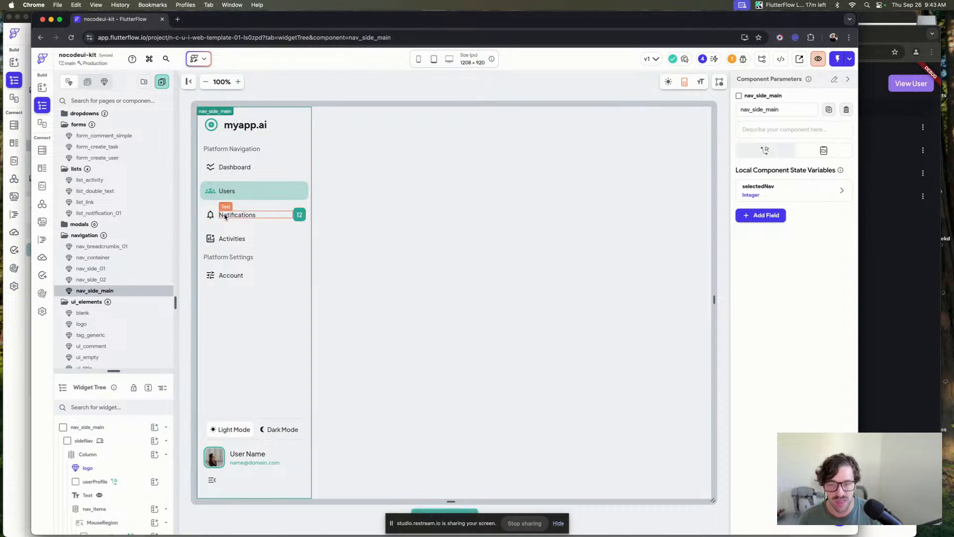
pyautogui.click(391, 223)
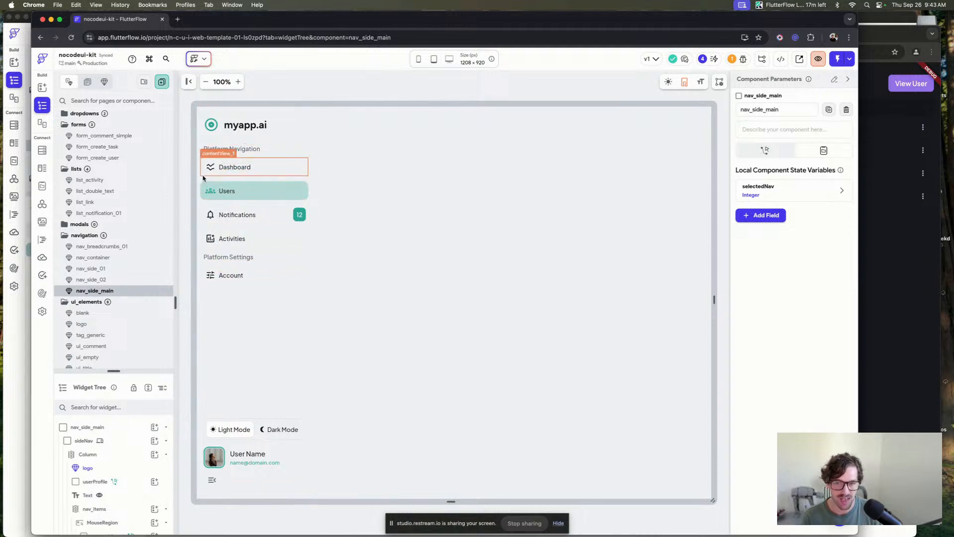
pyautogui.click(368, 92)
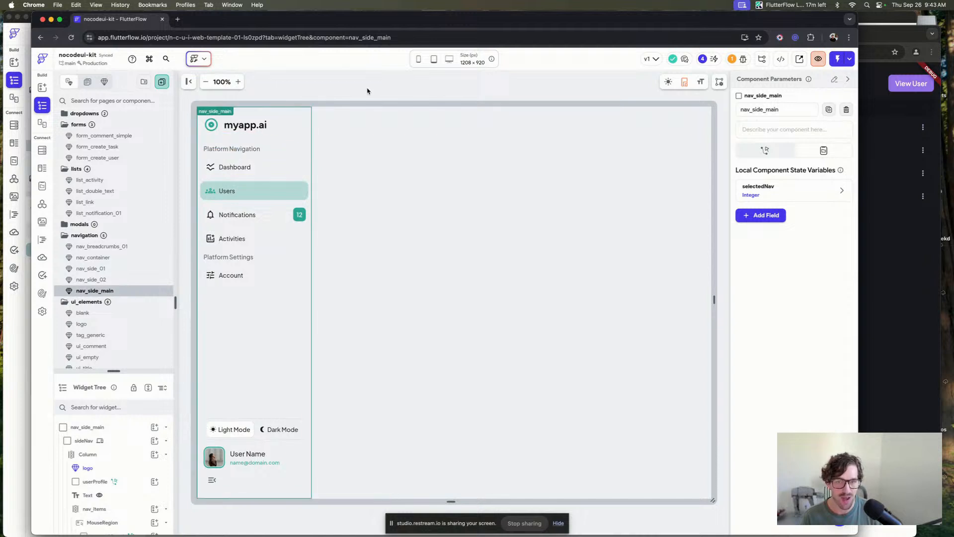
pyautogui.click(415, 91)
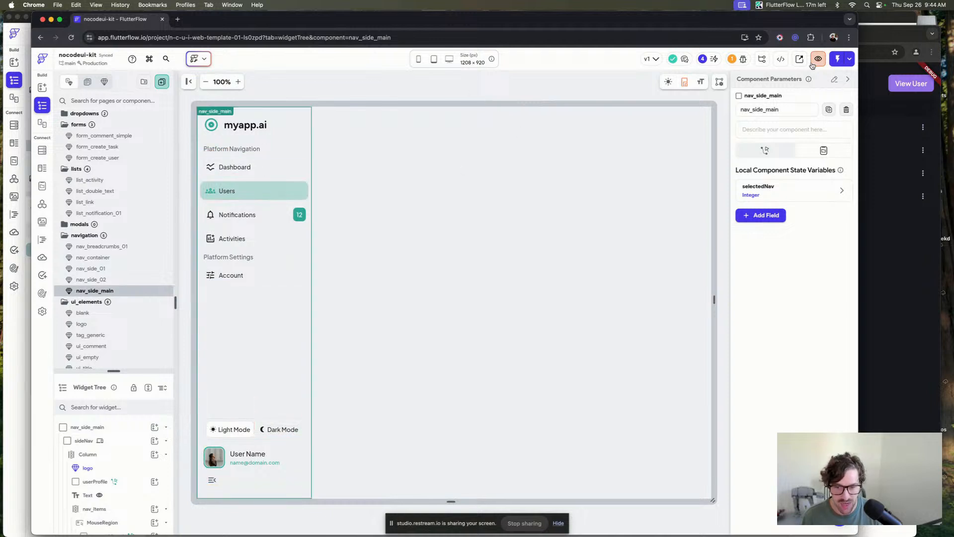
# Open the published kaleo-demo01.flutterflow.app site from the Test, Run & Publish menu.
pyautogui.click(849, 59)
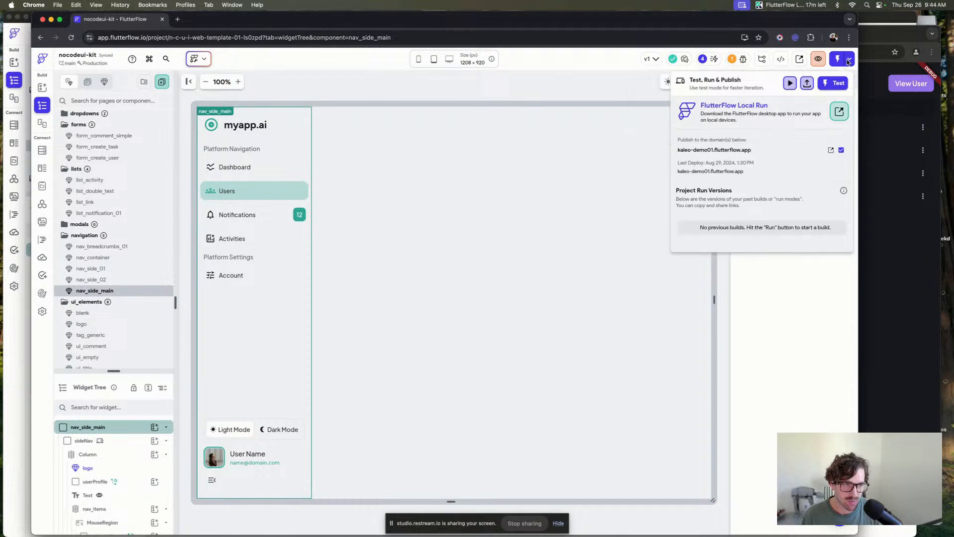
pyautogui.click(831, 151)
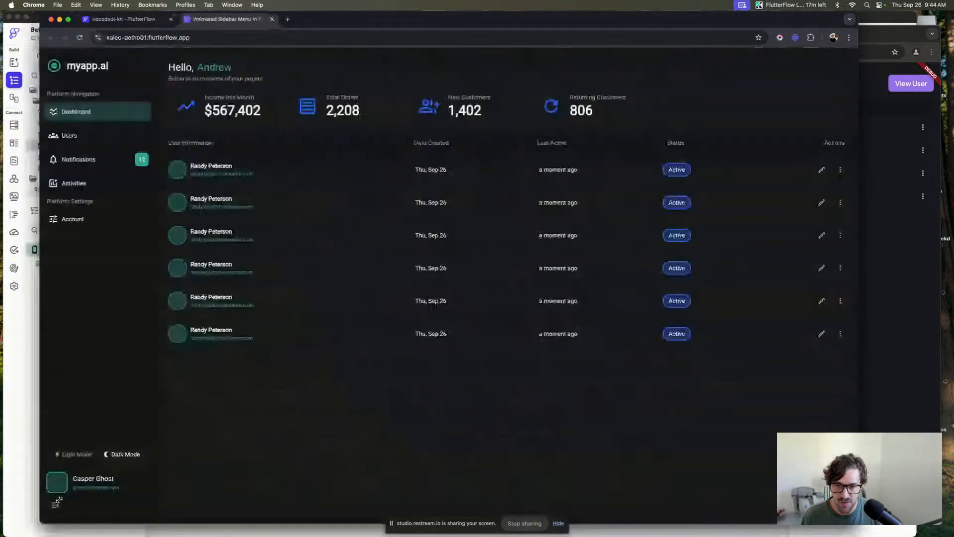
pyautogui.moveTo(33, 533); pyautogui.dragTo(58, 497)
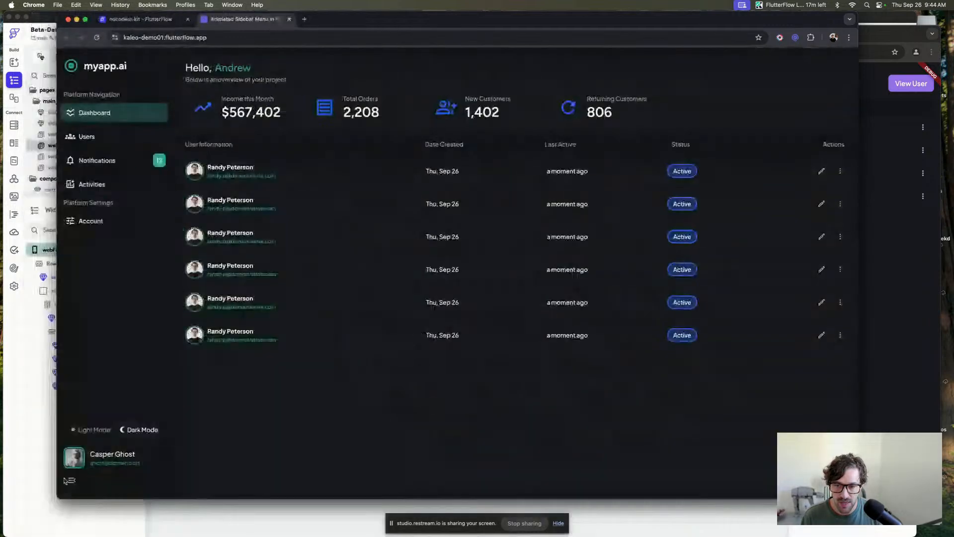
# Collapse and expand the demo app's animated sidebar several times to test it.
pyautogui.click(71, 481)
pyautogui.click(71, 481)
pyautogui.click(71, 481)
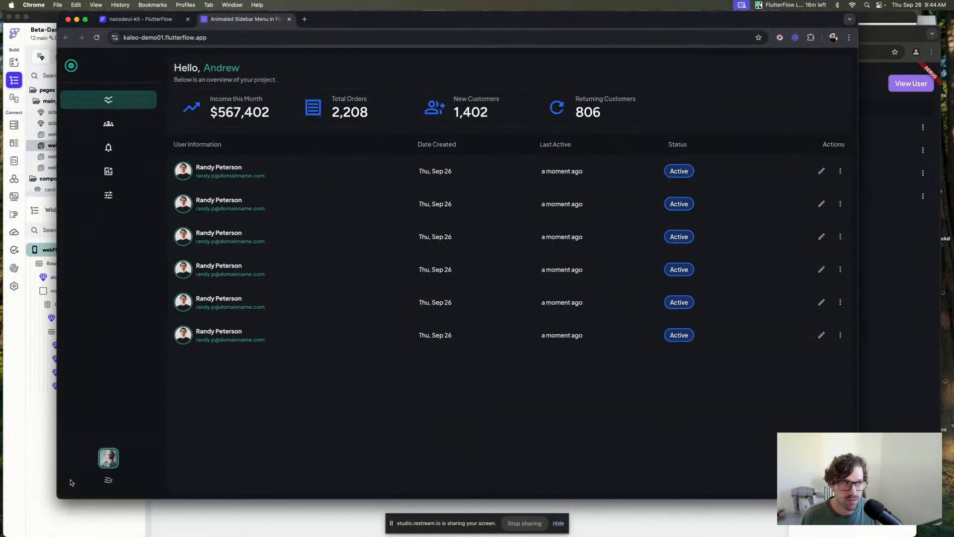
pyautogui.click(71, 481)
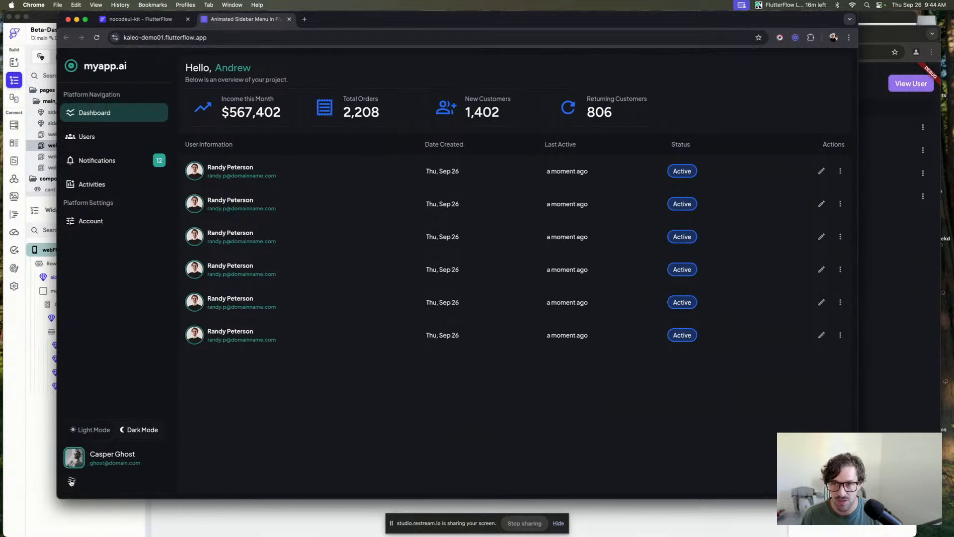
pyautogui.click(71, 481)
pyautogui.click(71, 481)
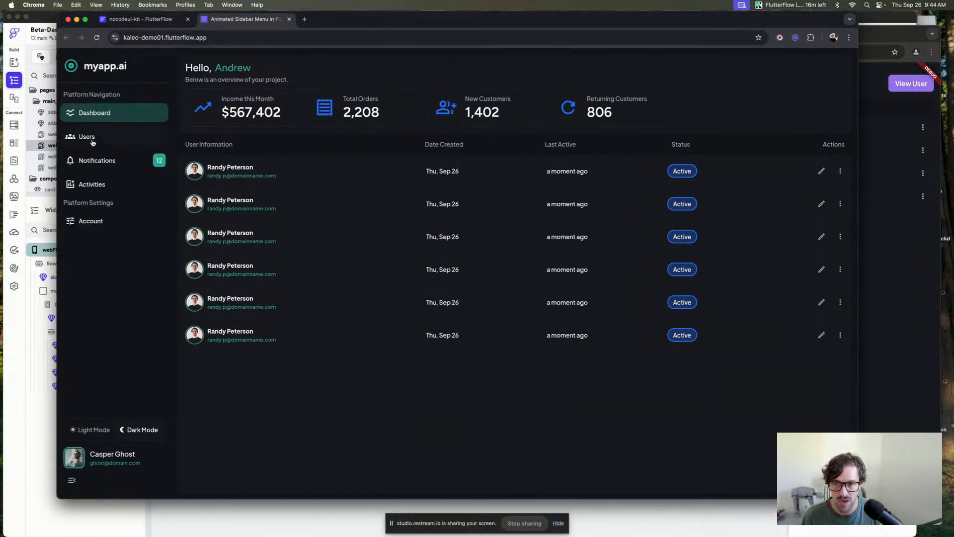
# Navigate through the demo app's Users, Notifications, Activities, Account and Dashboard pages from the sidebar.
pyautogui.click(106, 164)
pyautogui.click(104, 183)
pyautogui.click(89, 222)
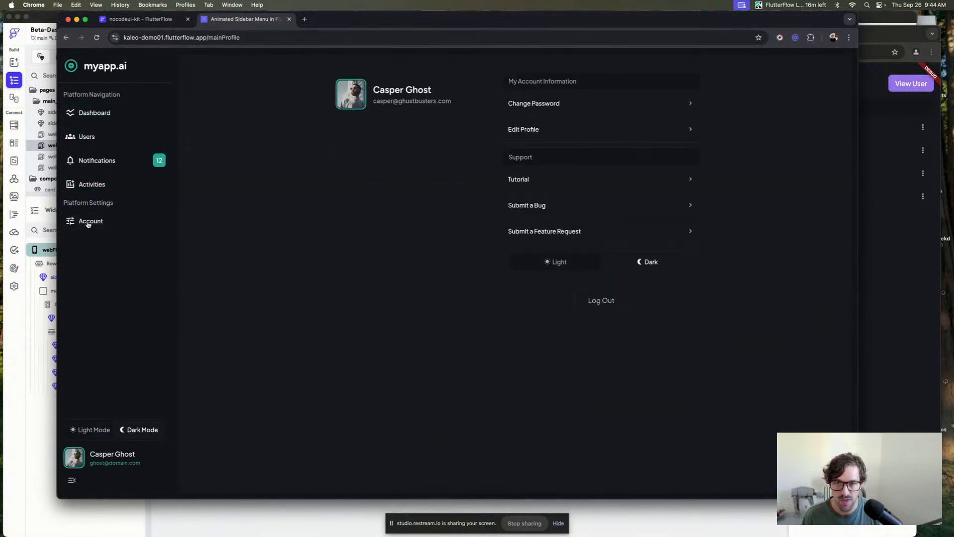
pyautogui.click(88, 136)
pyautogui.click(88, 114)
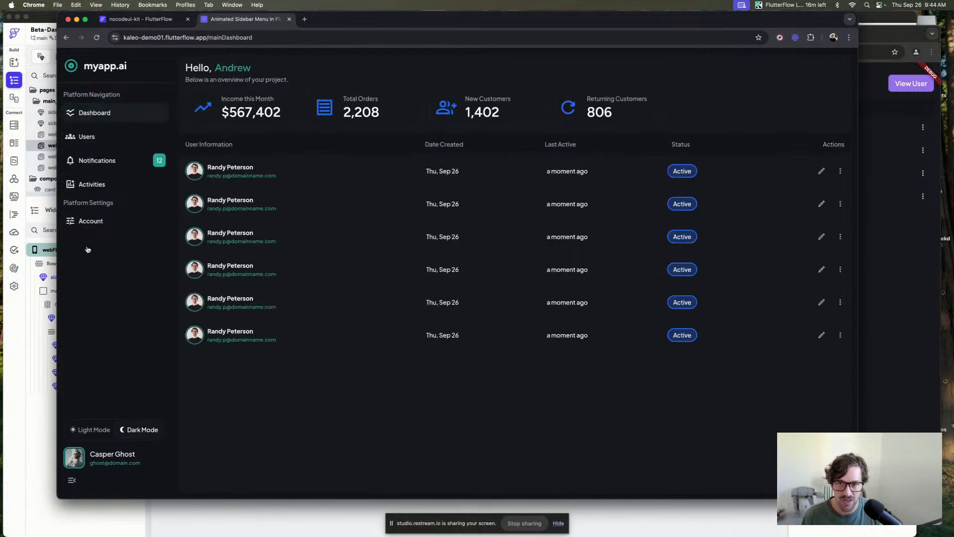
# Toggle the demo sidebar again, switch the demo app to Light Mode, and collapse the sidebar.
pyautogui.click(72, 481)
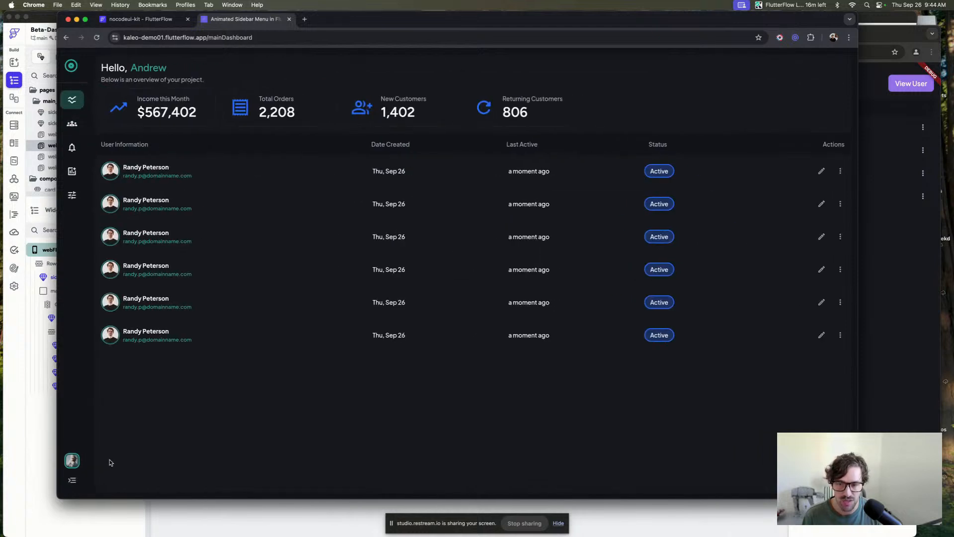
pyautogui.click(73, 479)
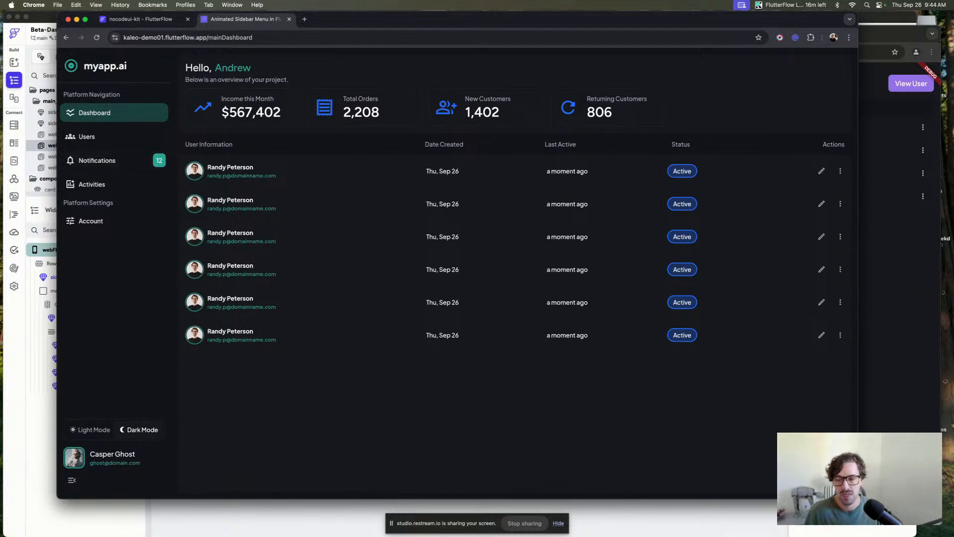
pyautogui.click(82, 429)
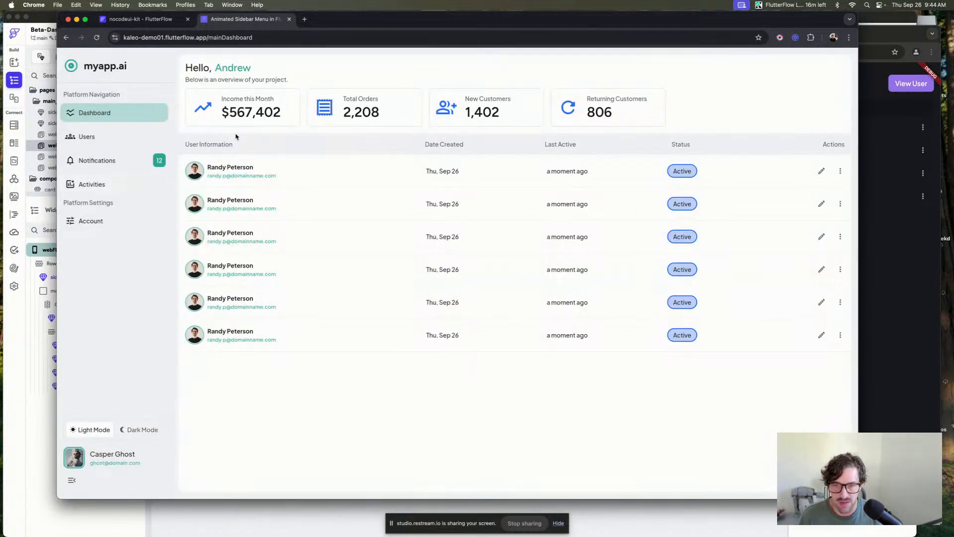
pyautogui.click(73, 480)
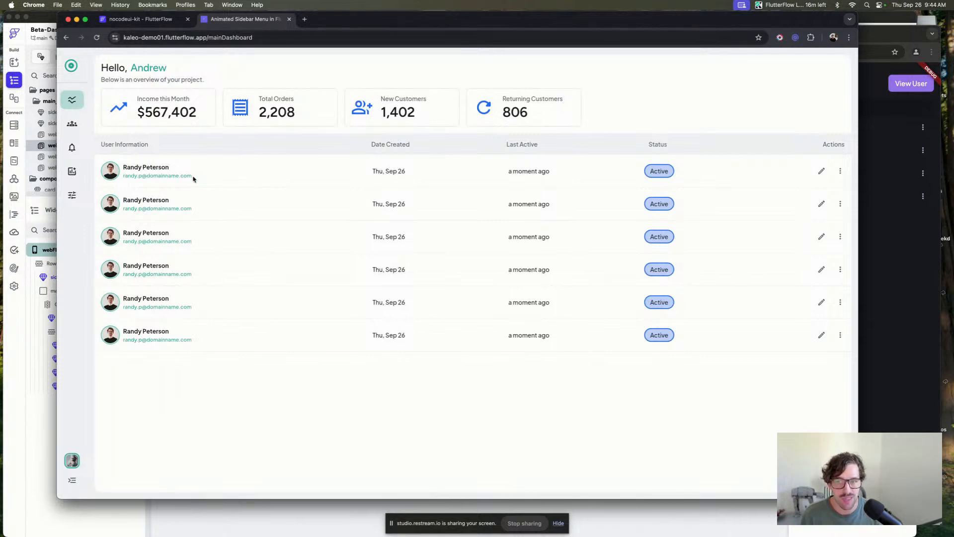
# Switch to the local flow.io app and open, close, and reopen the ⌘ + K command modal.
pyautogui.click(877, 132)
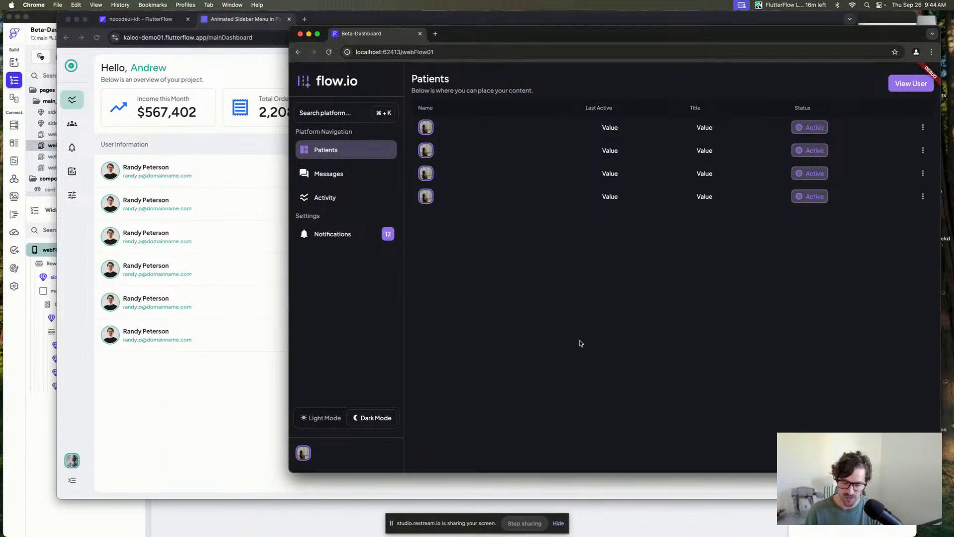
pyautogui.press('super+k')
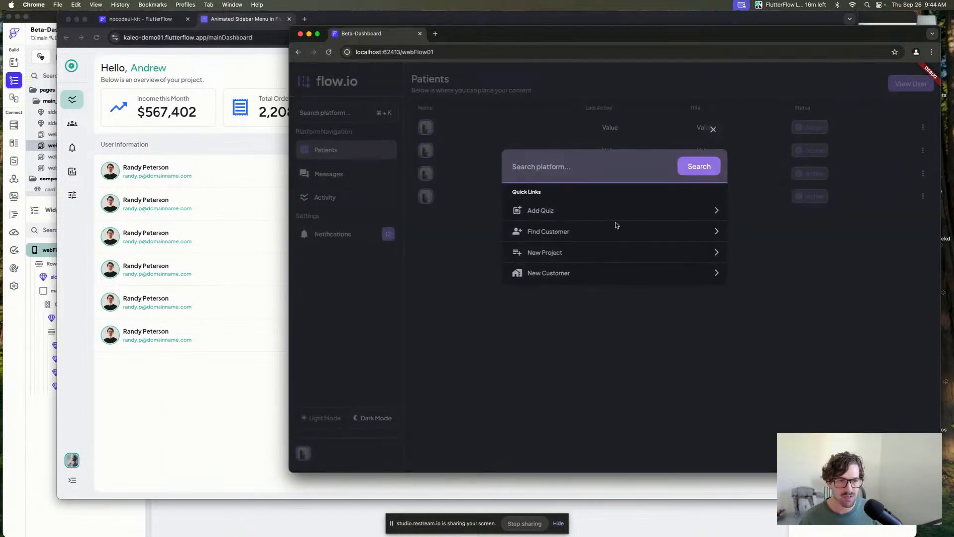
pyautogui.click(713, 130)
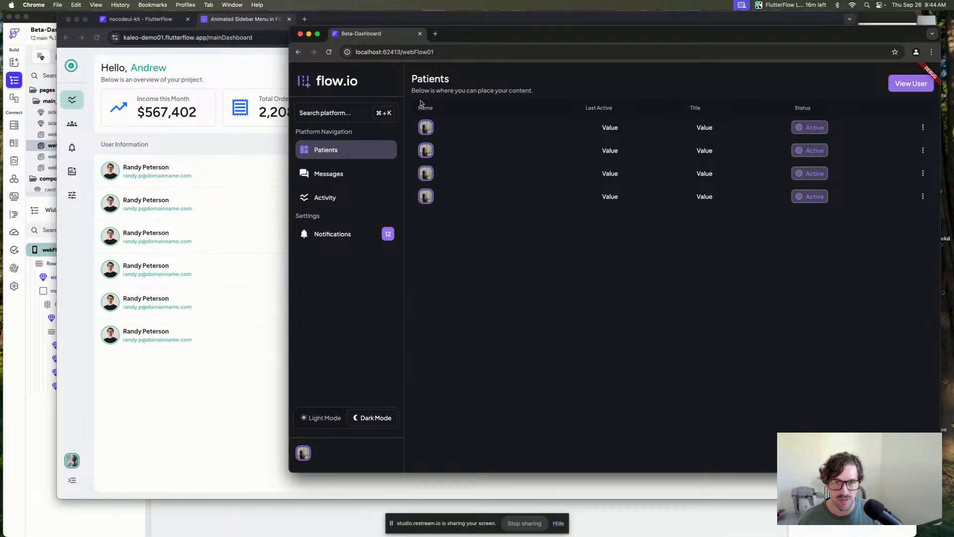
pyautogui.press('super+k')
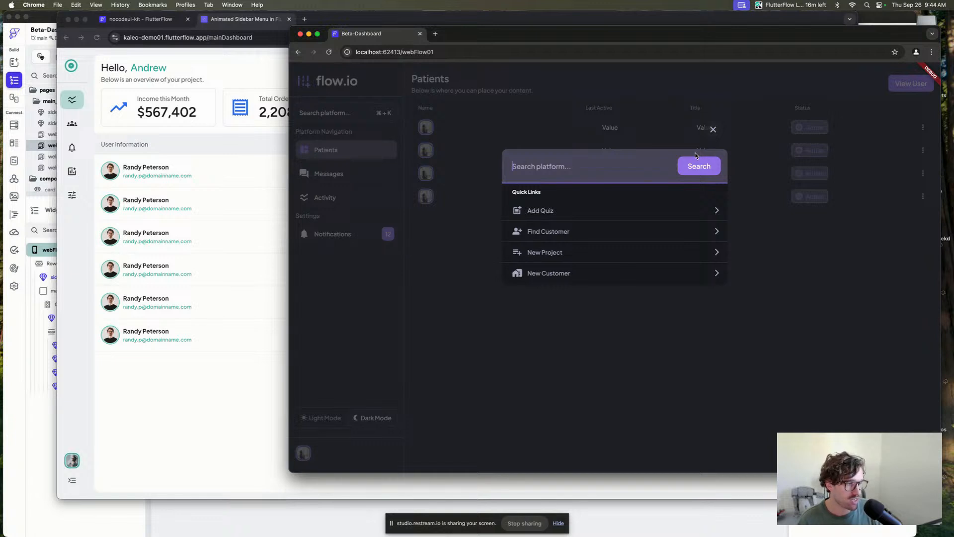
# Close the ⌘ + K modal in the local flow.io app and toggle the demo app's sidebar open and closed.
pyautogui.click(714, 130)
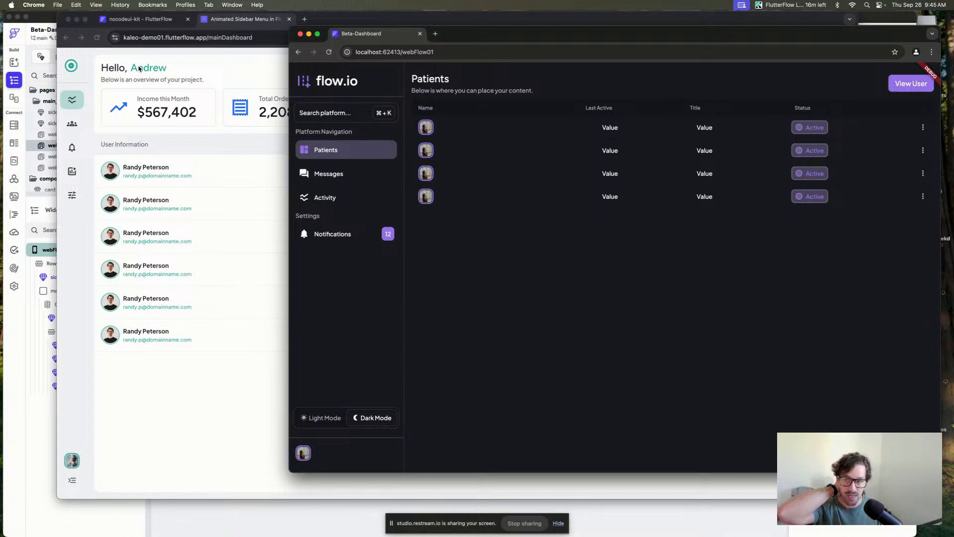
pyautogui.click(194, 322)
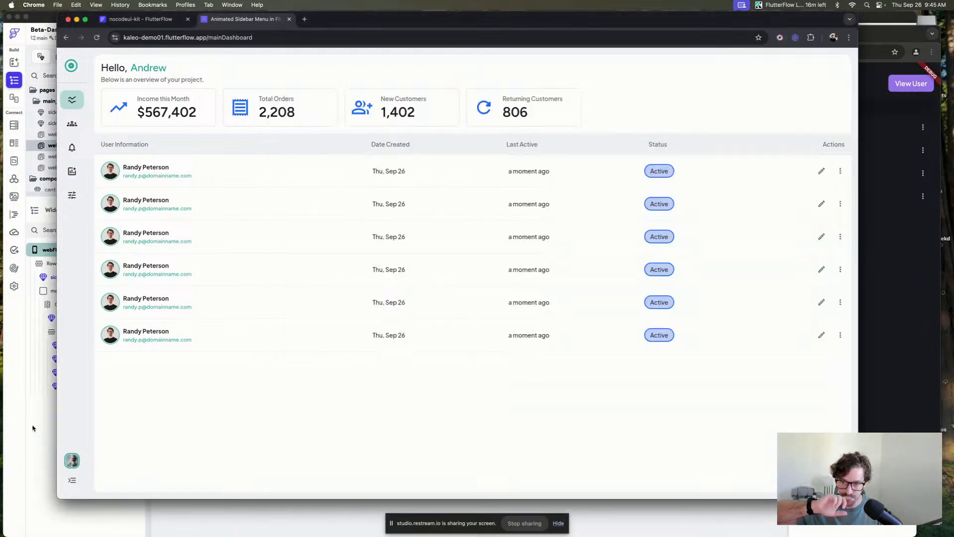
pyautogui.click(73, 481)
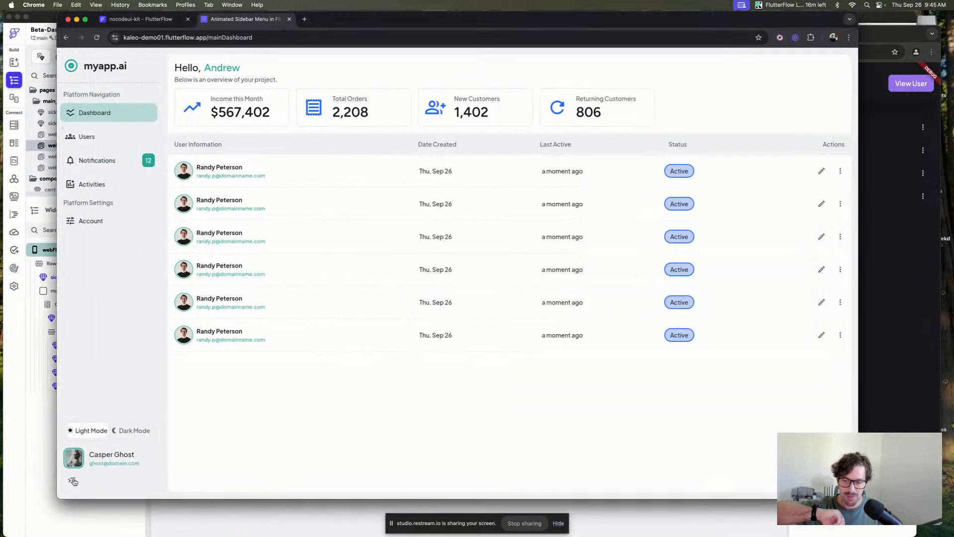
pyautogui.click(71, 480)
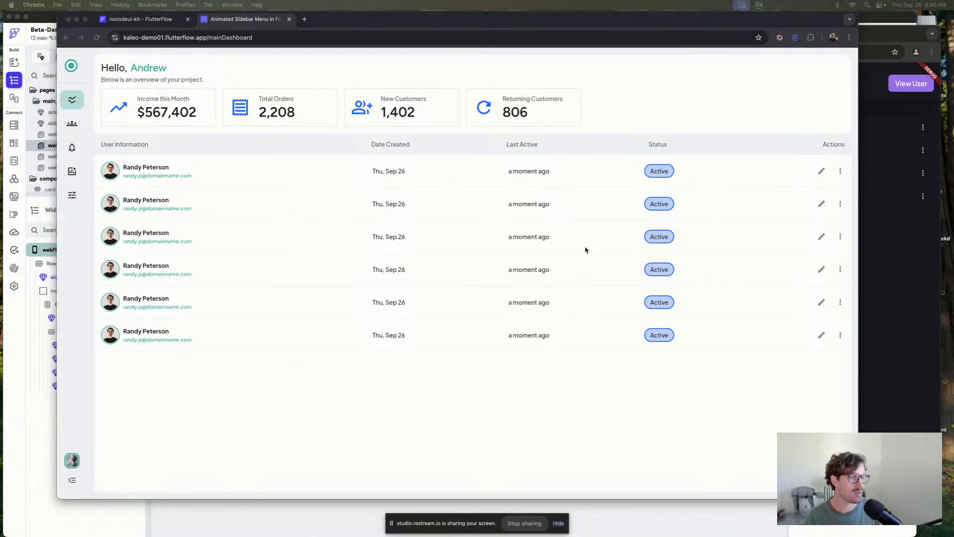
pyautogui.click(326, 173)
pyautogui.click(261, 38)
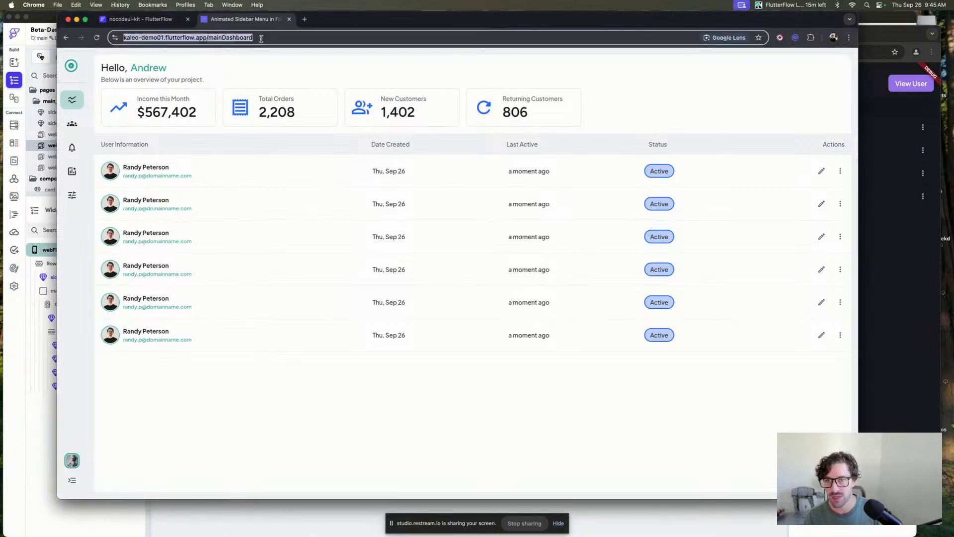
pyautogui.write('boot')
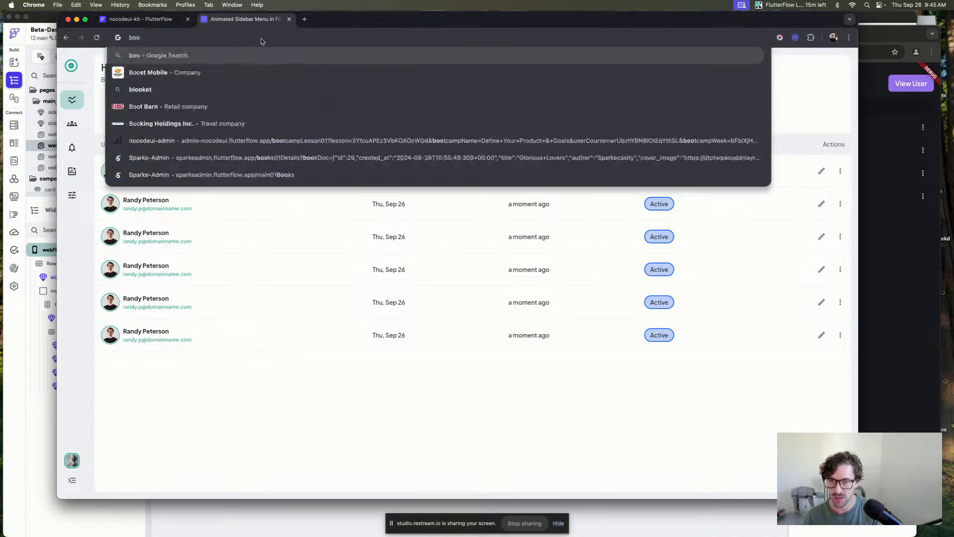
pyautogui.press('BackSpace')
pyautogui.press('BackSpace')
pyautogui.press('BackSpace')
pyautogui.press('BackSpace')
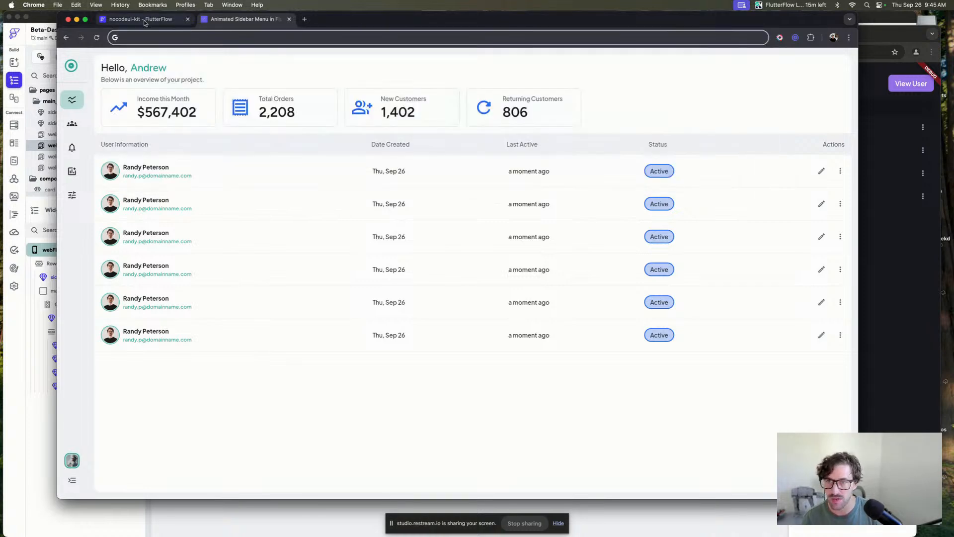
# Return to the FlutterFlow desktop editor's webFlow_02 page and the local flow.io app window.
pyautogui.click(133, 19)
pyautogui.click(14, 338)
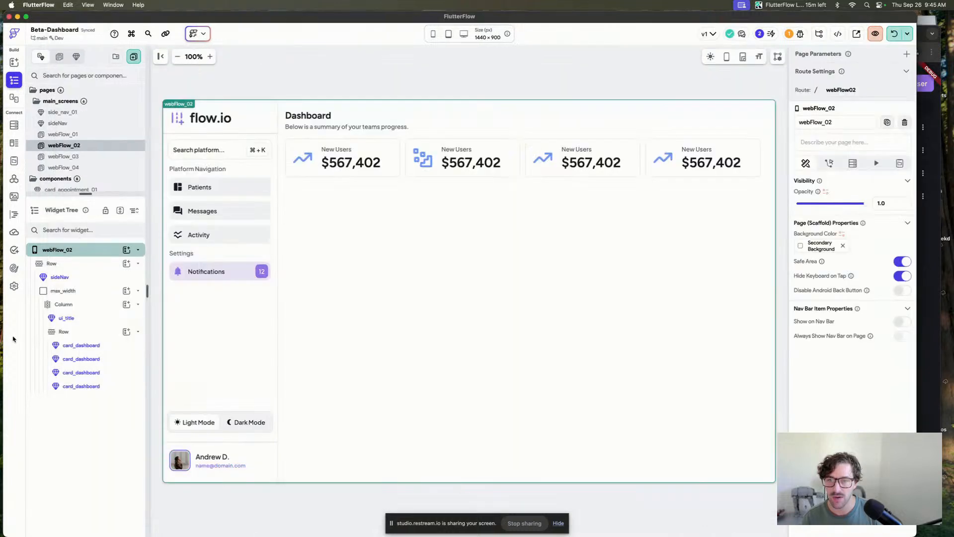
pyautogui.click(934, 279)
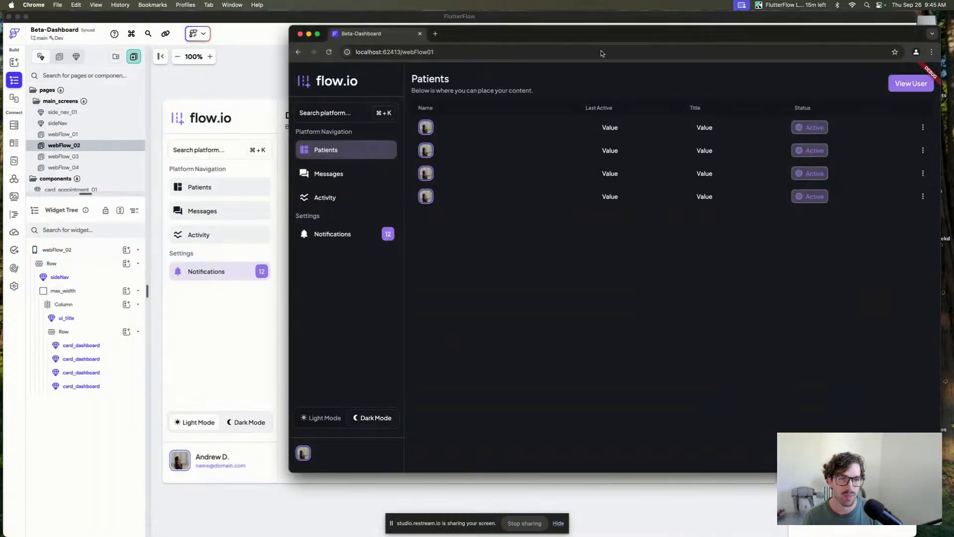
pyautogui.press('super+Tab')
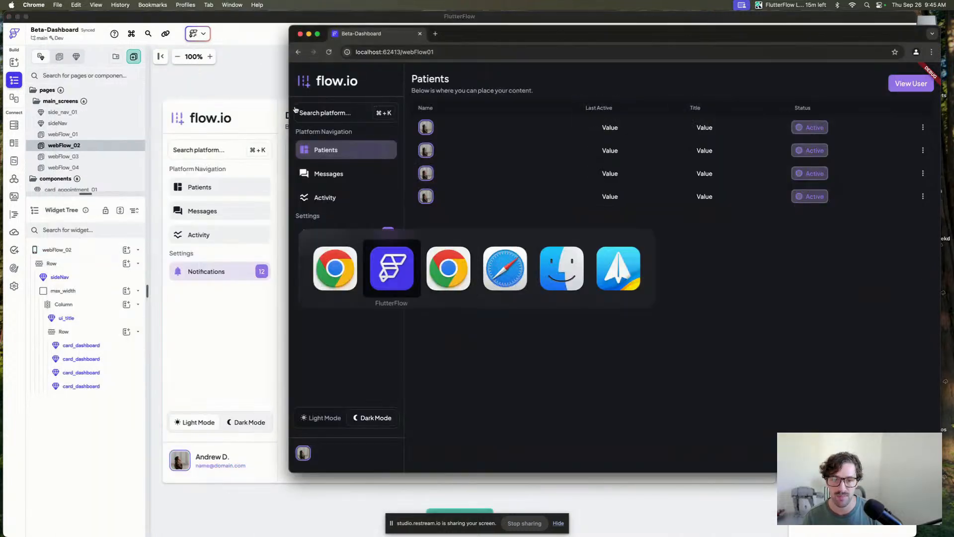
pyautogui.press('super+Tab')
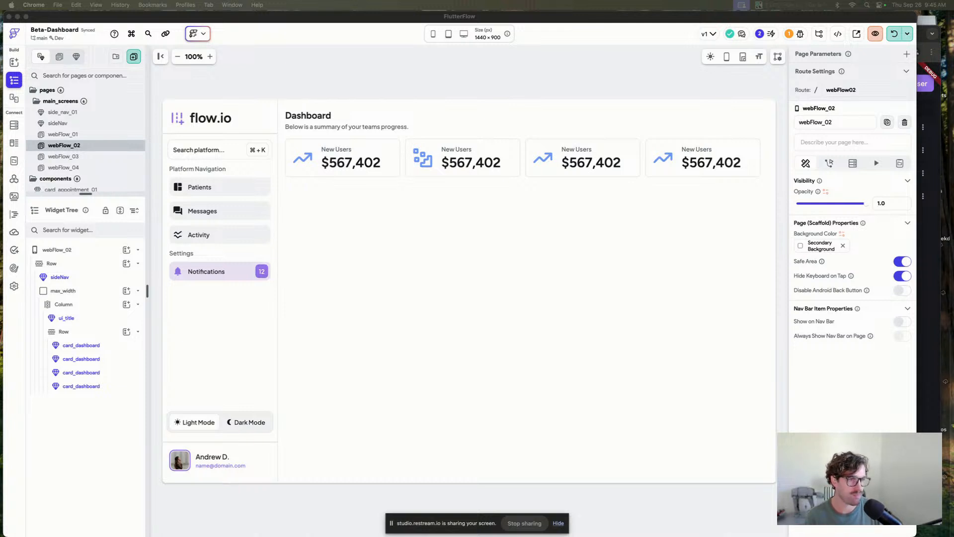
# Switch to the Capstone-Employer project in the web editor and launch its test build in a new browser tab.
pyautogui.moveTo(953, 164); pyautogui.dragTo(361, 0)
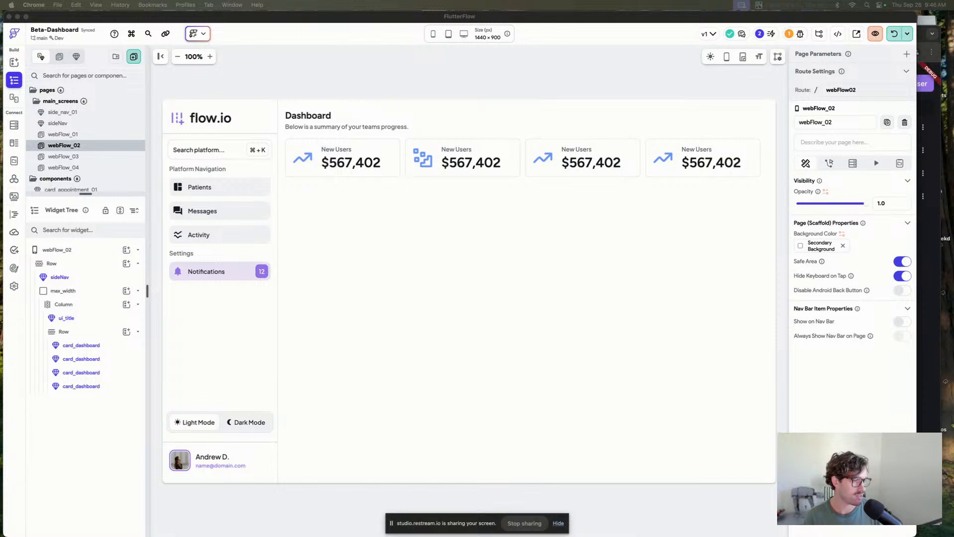
pyautogui.moveTo(953, 119); pyautogui.dragTo(415, 3)
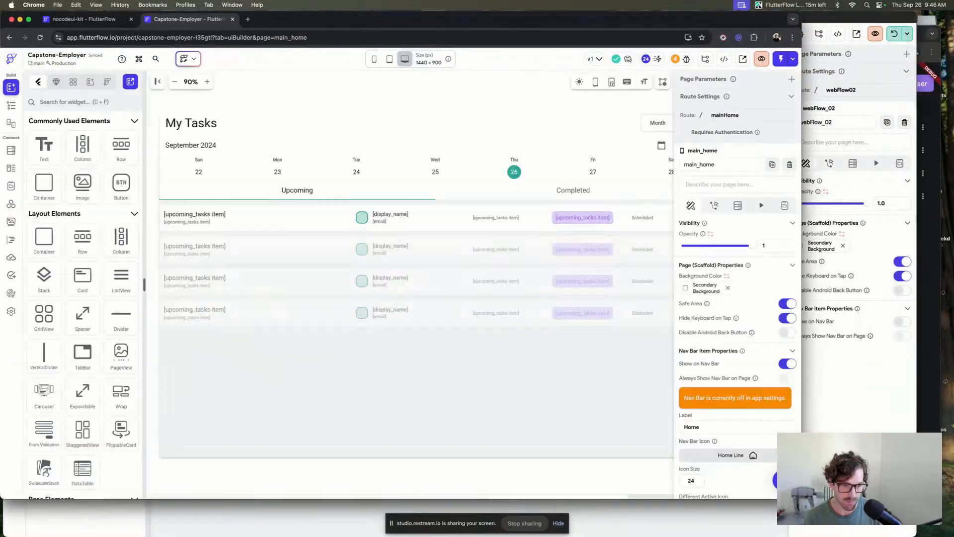
pyautogui.moveTo(801, 498); pyautogui.dragTo(919, 533)
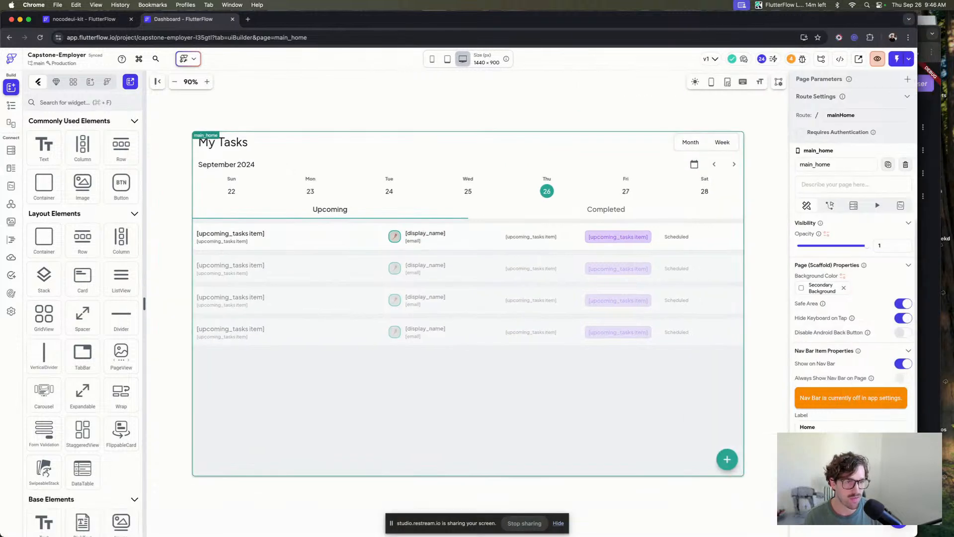
pyautogui.click(7, 108)
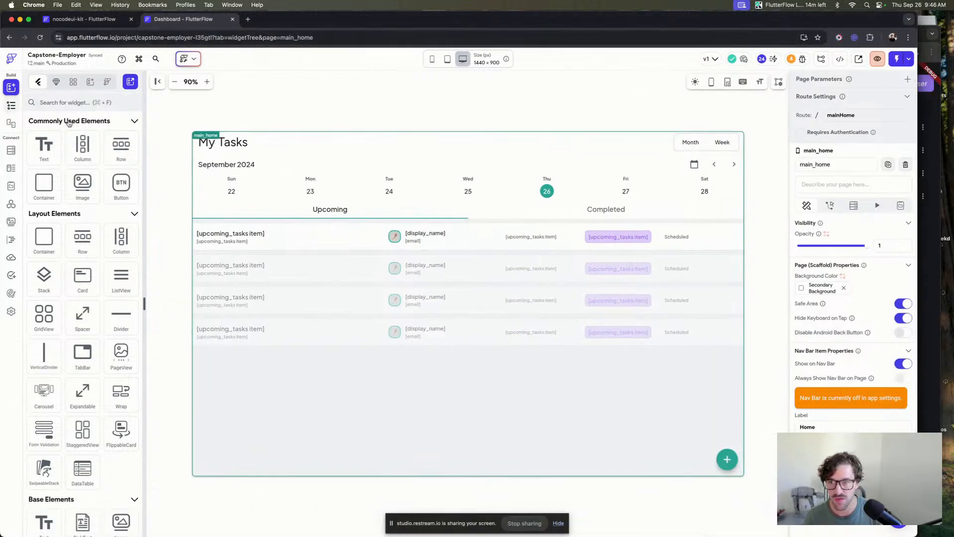
pyautogui.moveTo(94, 211); pyautogui.dragTo(95, 395)
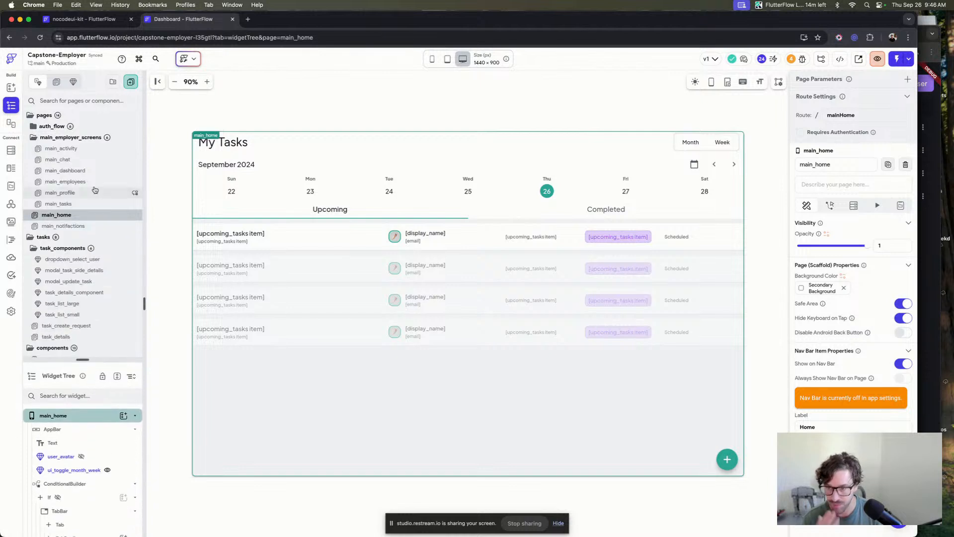
pyautogui.click(334, 117)
pyautogui.click(910, 60)
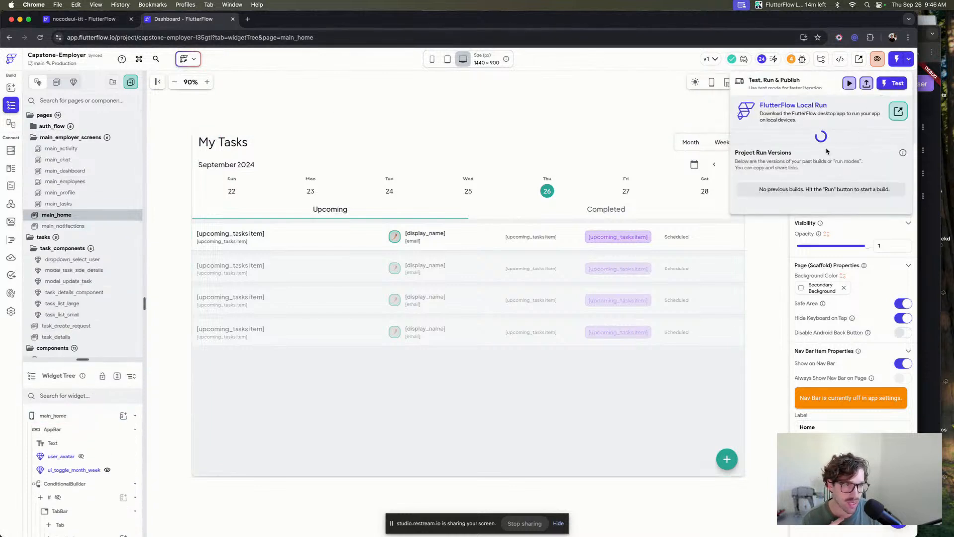
pyautogui.click(890, 152)
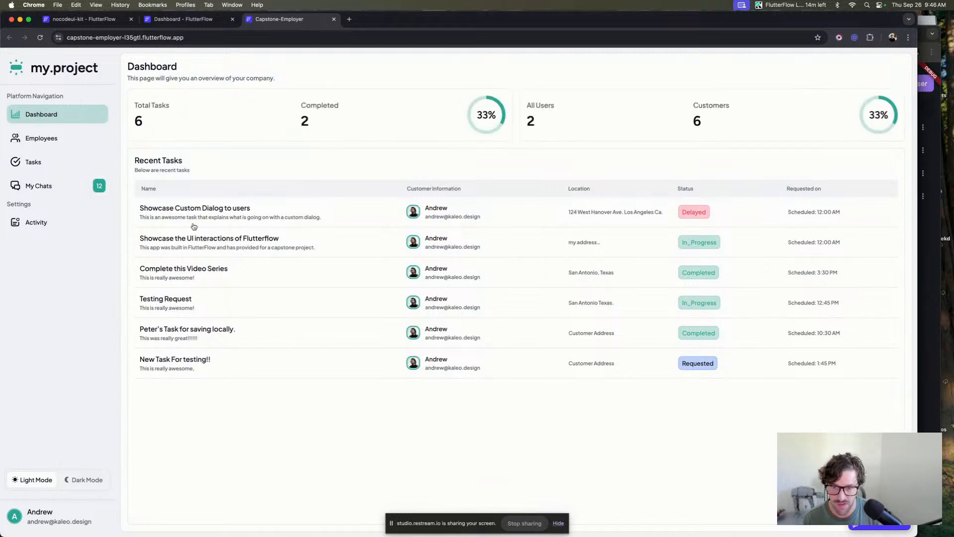
# Open the Showcase Custom Dialog to users task details panel, scroll through its task activity, and close it.
pyautogui.click(234, 217)
pyautogui.scroll(-5, 726, 140)
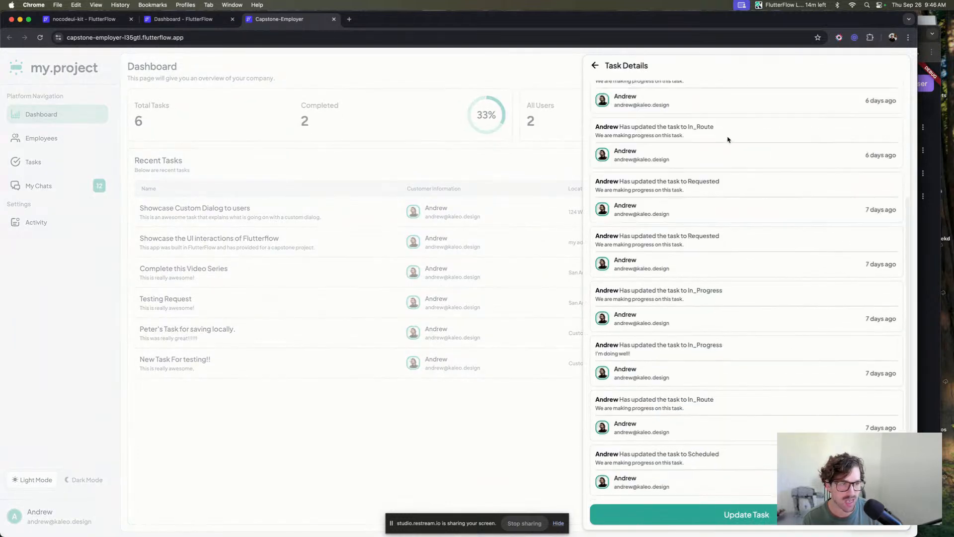
pyautogui.scroll(6, 725, 141)
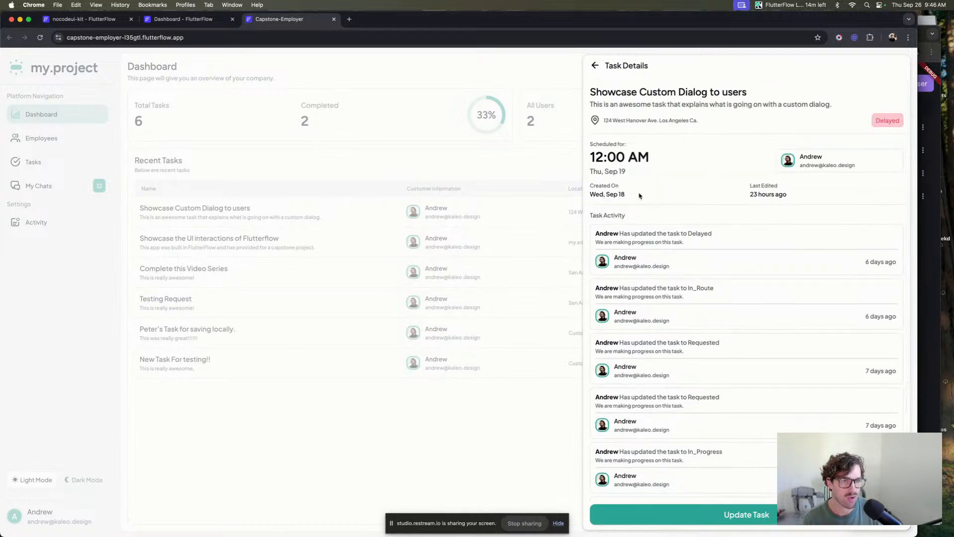
pyautogui.scroll(-4, 665, 217)
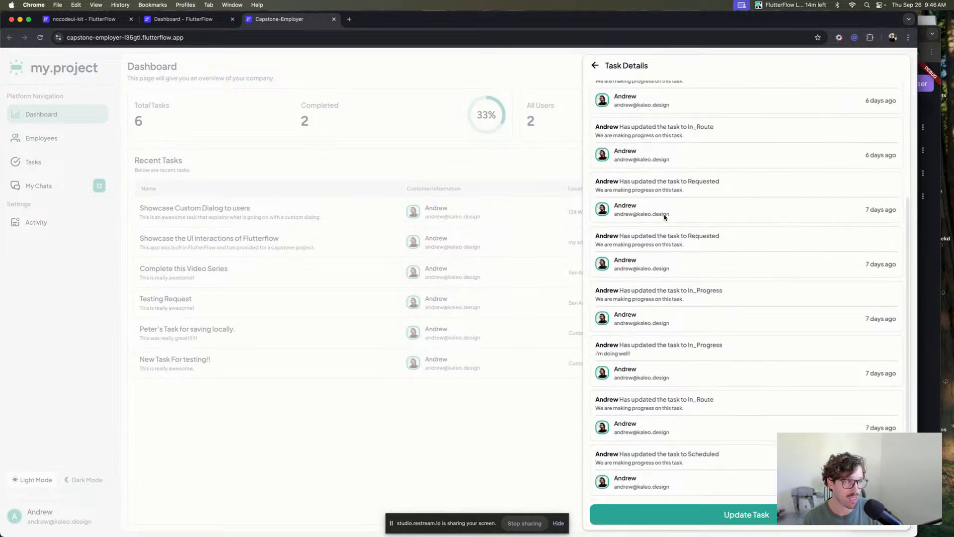
pyautogui.scroll(4, 665, 216)
pyautogui.scroll(-4, 665, 215)
pyautogui.scroll(2, 665, 212)
pyautogui.scroll(2, 664, 210)
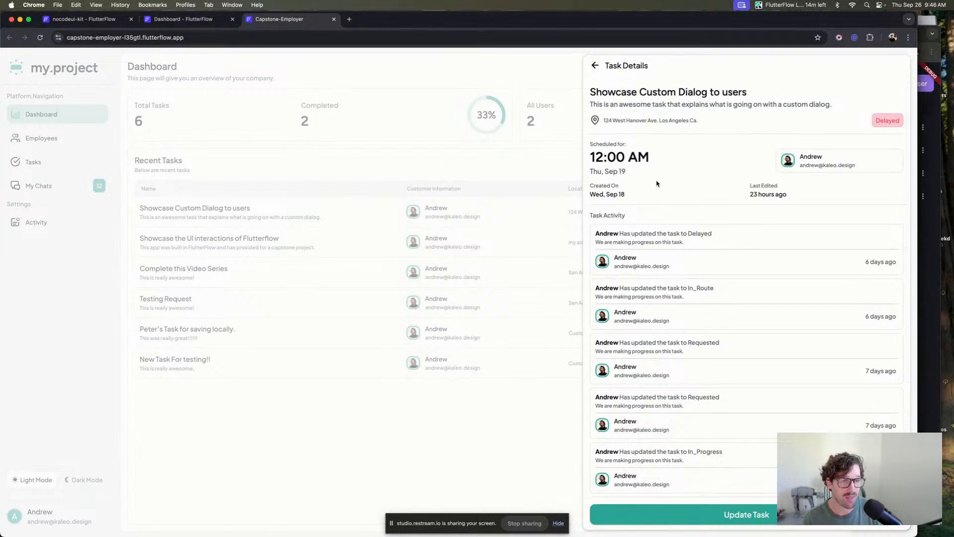
pyautogui.scroll(-5, 656, 184)
pyautogui.scroll(5, 655, 181)
pyautogui.scroll(-5, 646, 124)
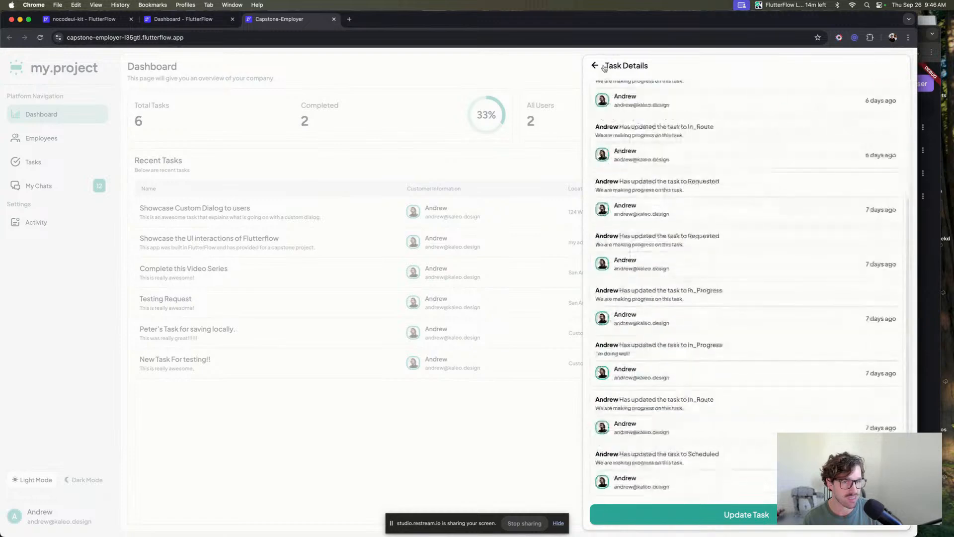
pyautogui.click(596, 65)
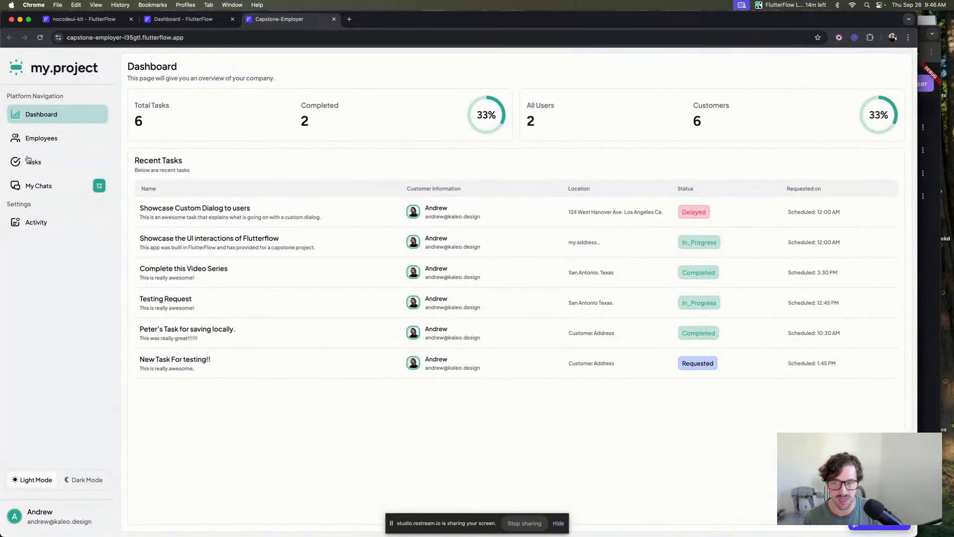
# Navigate through the Capstone app's My Chats, Tasks, Dashboard and Activity pages and back to Dashboard.
pyautogui.click(45, 186)
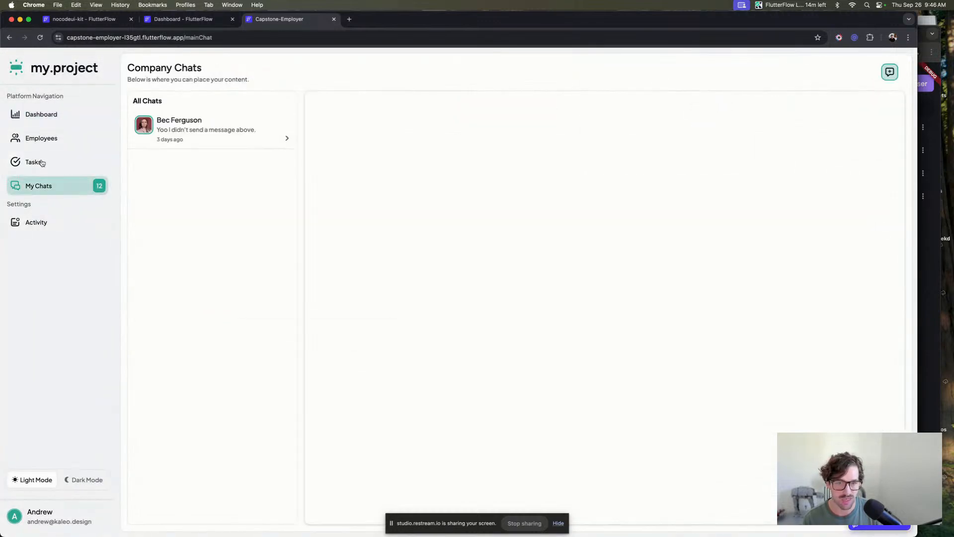
pyautogui.click(42, 163)
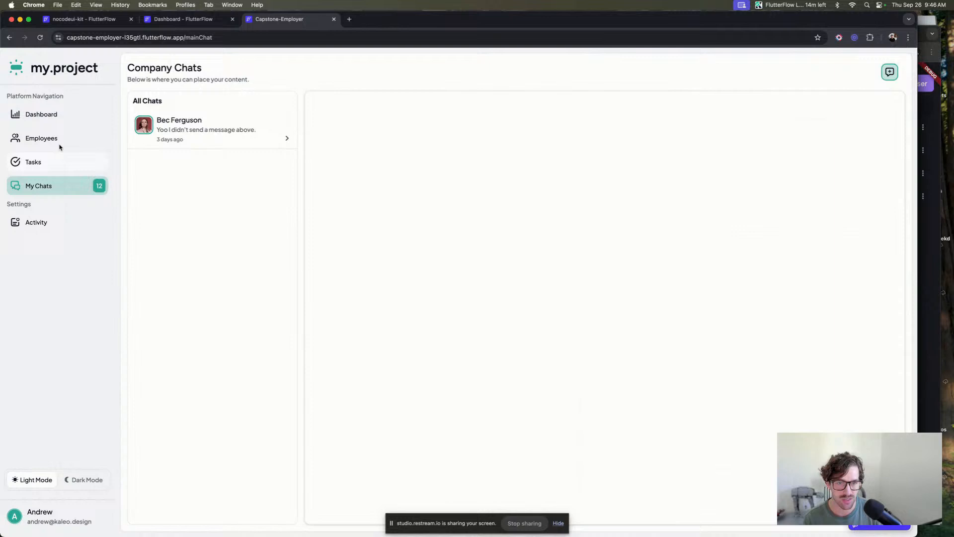
pyautogui.click(60, 114)
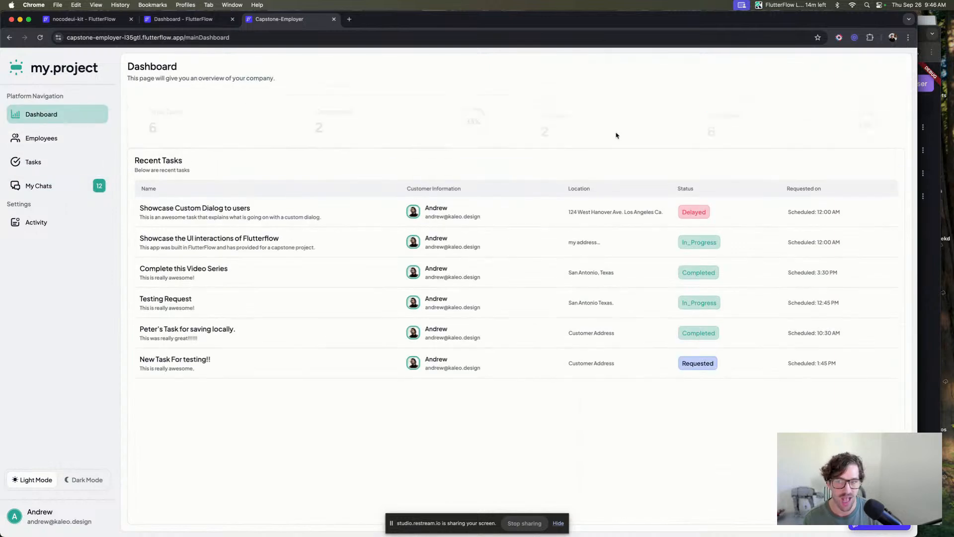
pyautogui.click(63, 223)
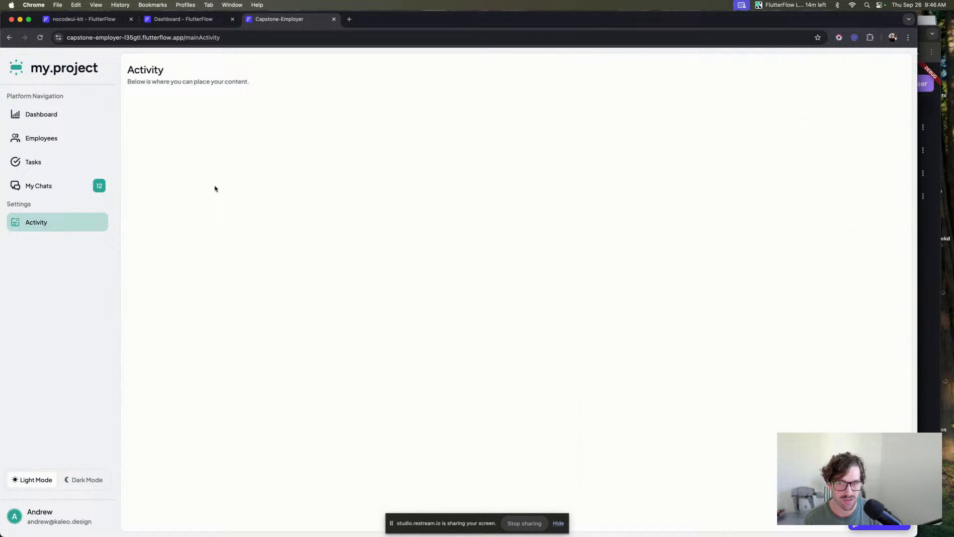
pyautogui.click(56, 118)
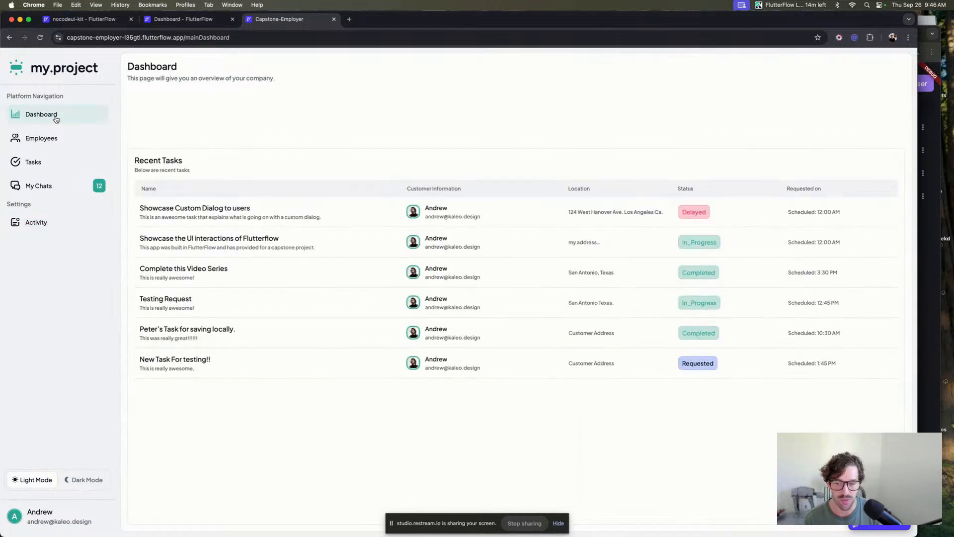
# Reopen the Showcase Custom Dialog to users task details, scroll its activity list, and close the panel.
pyautogui.click(302, 219)
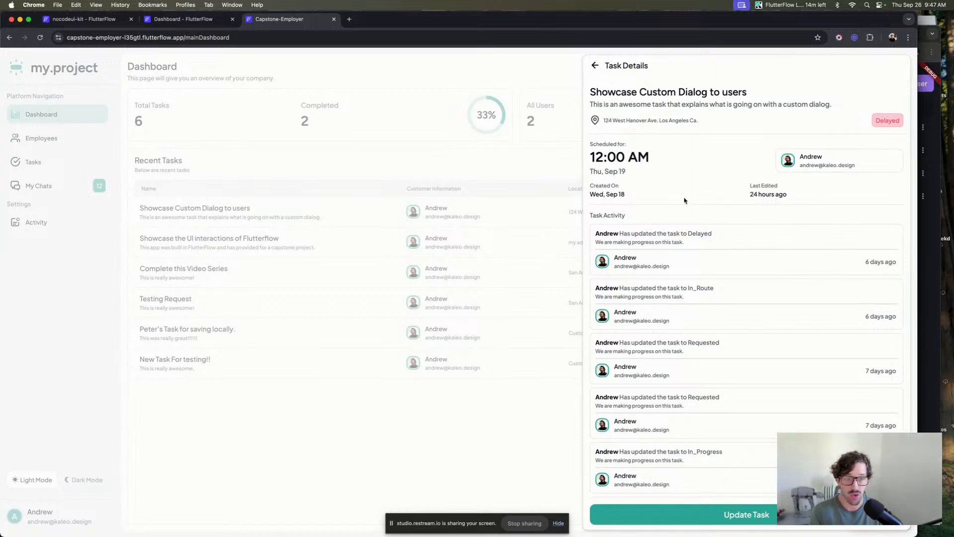
pyautogui.scroll(-3, 735, 175)
pyautogui.scroll(3, 735, 174)
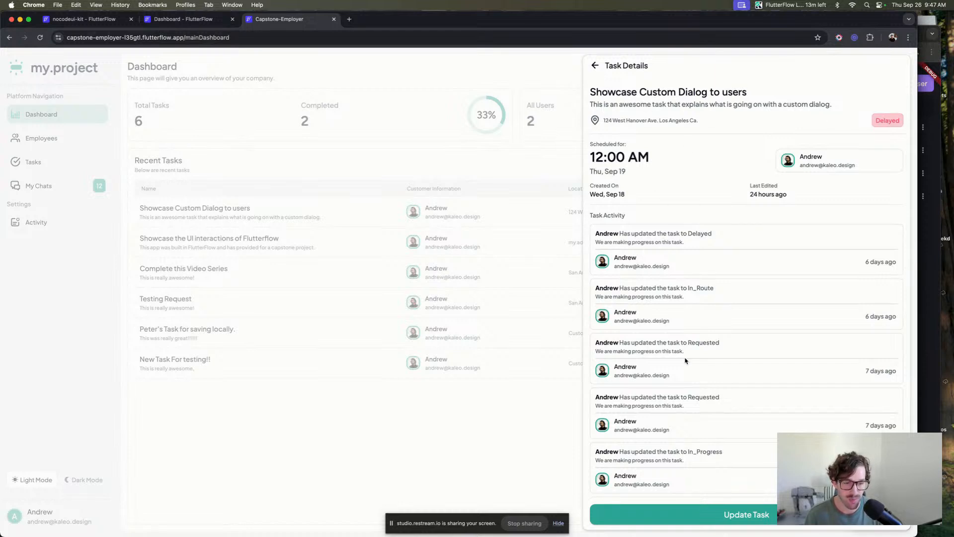
pyautogui.scroll(-3, 694, 339)
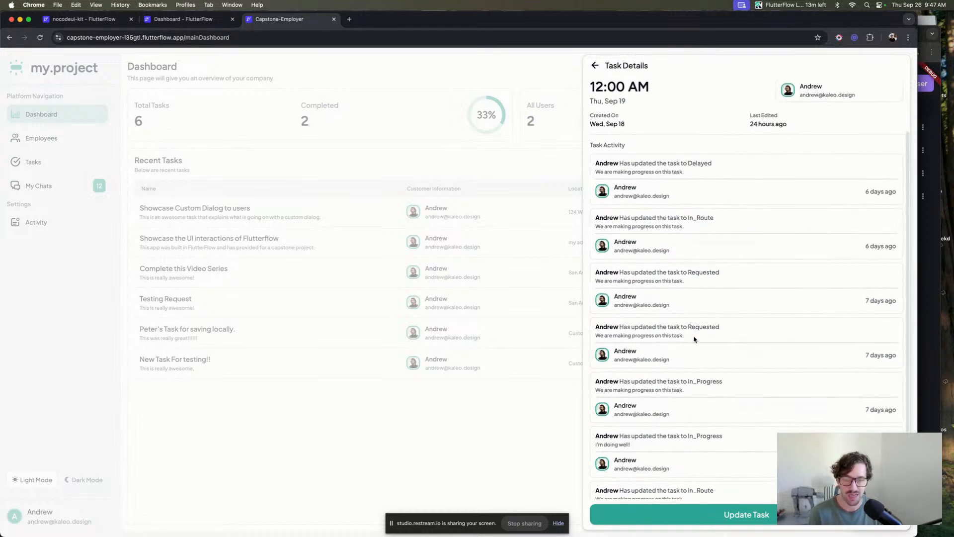
pyautogui.scroll(-2, 694, 338)
pyautogui.scroll(5, 695, 338)
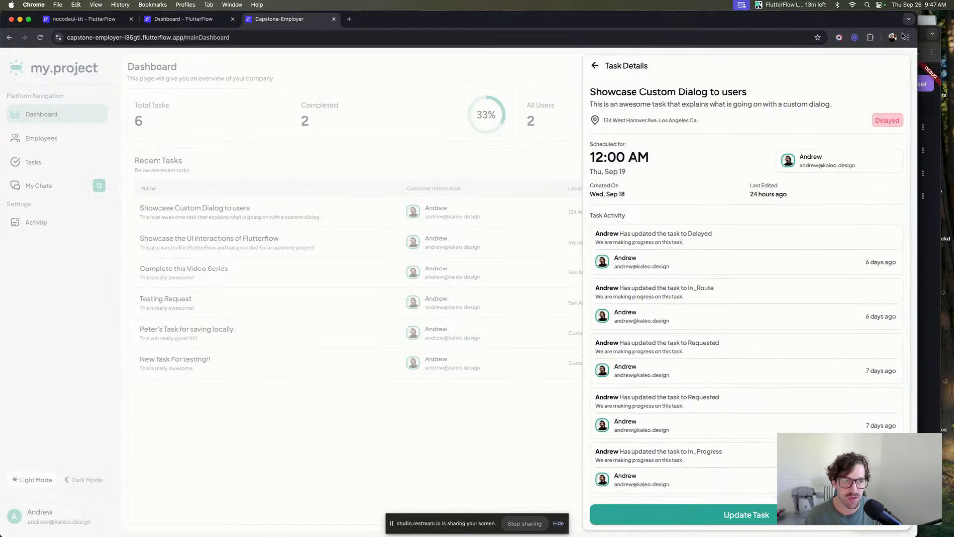
pyautogui.click(594, 66)
# Visit the Capstone app's Employees, Tasks and My Chats pages.
pyautogui.click(61, 142)
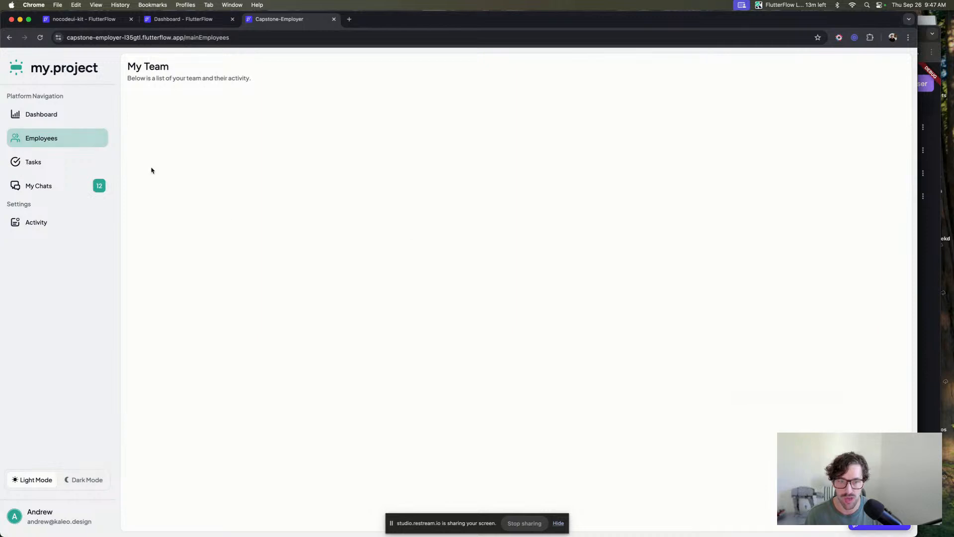
pyautogui.click(50, 164)
pyautogui.click(59, 186)
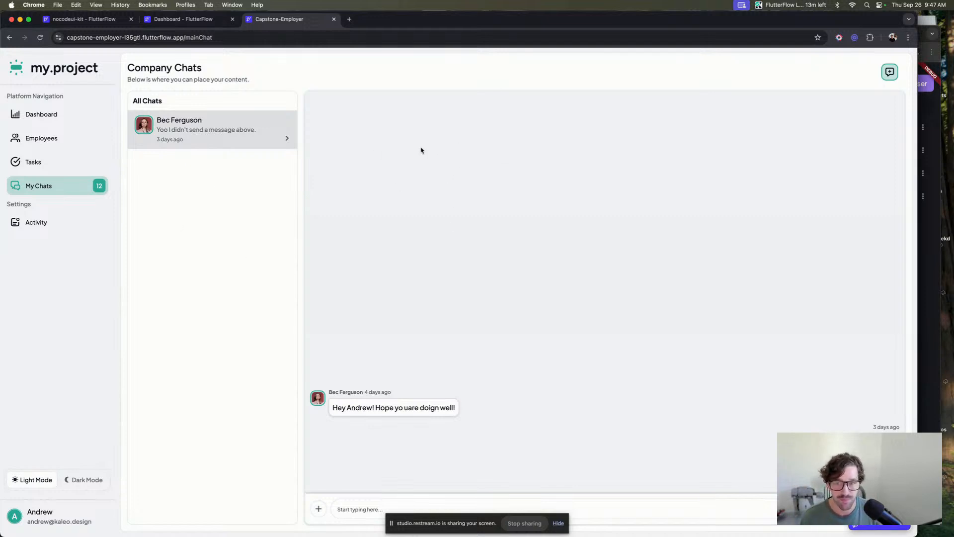
# Return to the Capstone app's Dashboard, open the Showcase Custom Dialog to users task details, and close the panel.
pyautogui.click(51, 137)
pyautogui.click(64, 114)
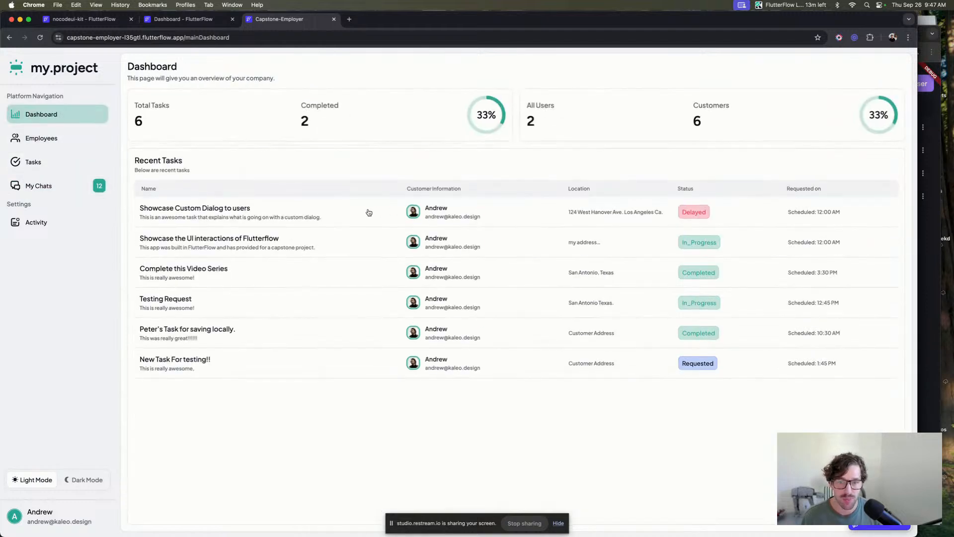
pyautogui.click(366, 211)
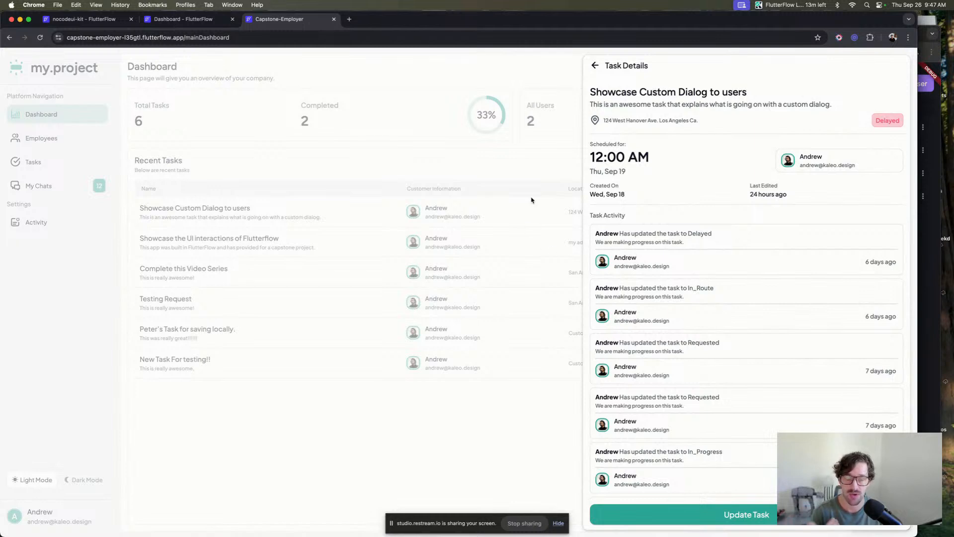
pyautogui.click(628, 67)
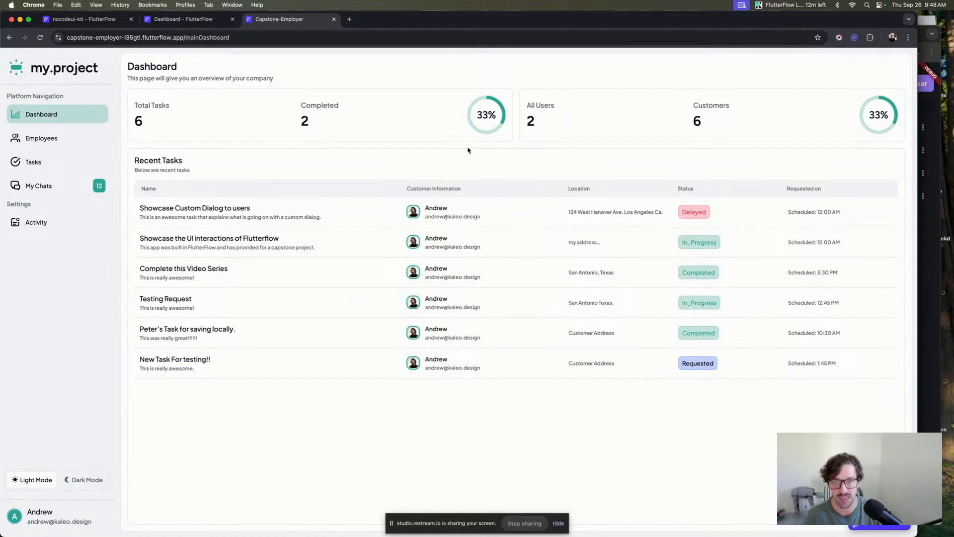
# Browse the Capstone app's Employees and Tasks pages, open the Testing Request and Peter's Task details, and return to Dashboard.
pyautogui.click(57, 143)
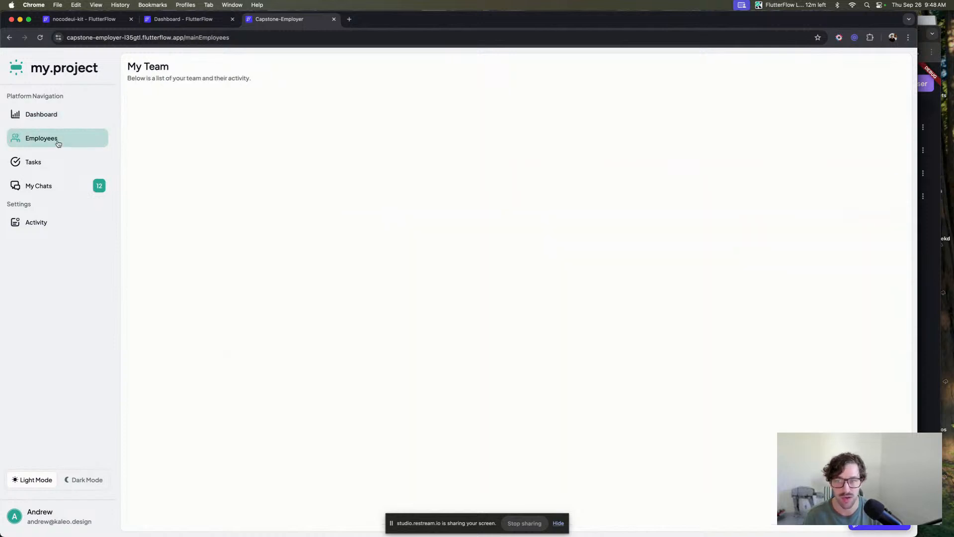
pyautogui.click(43, 167)
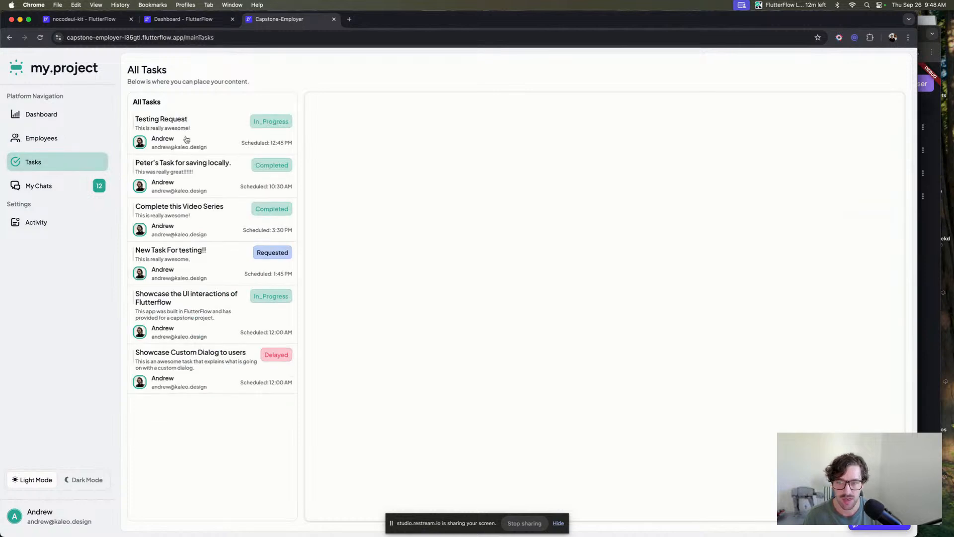
pyautogui.click(187, 140)
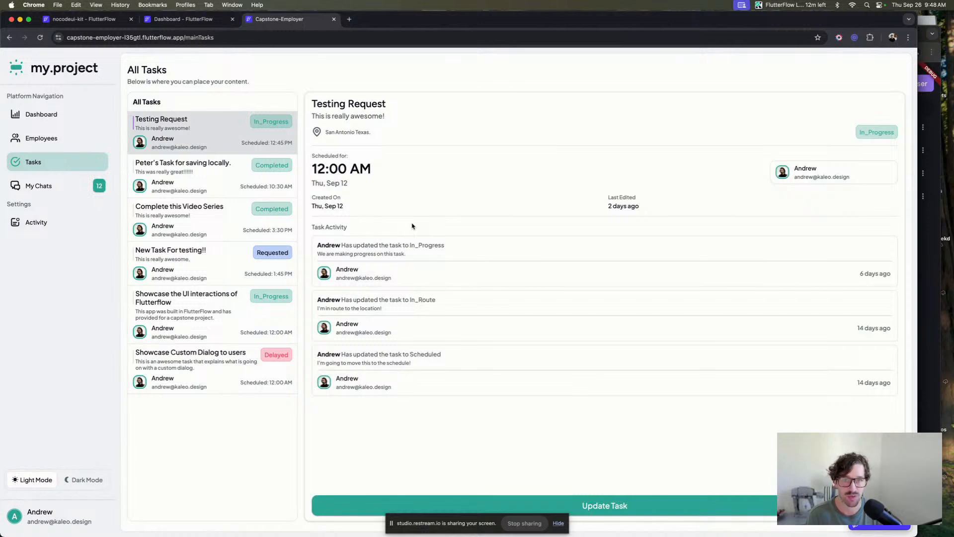
pyautogui.click(169, 177)
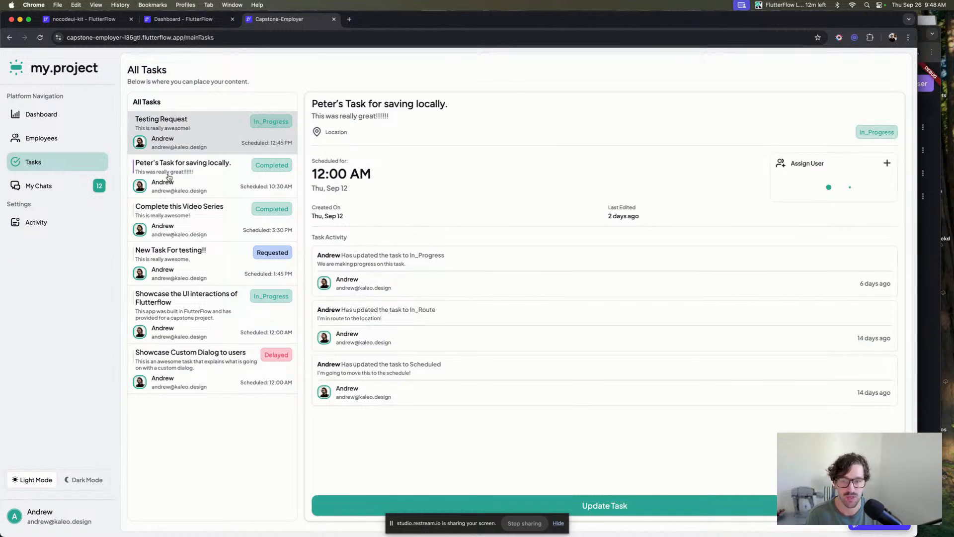
pyautogui.click(47, 118)
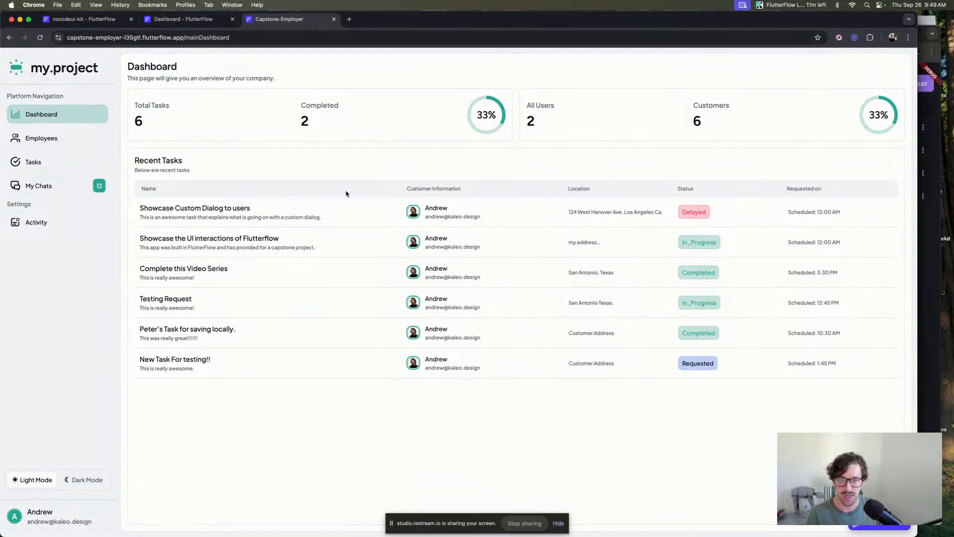
# Switch back to FlutterFlow and select the webFlow_02 page on the canvas.
pyautogui.hotkey('ctrl', 'Up')
pyautogui.click(305, 339)
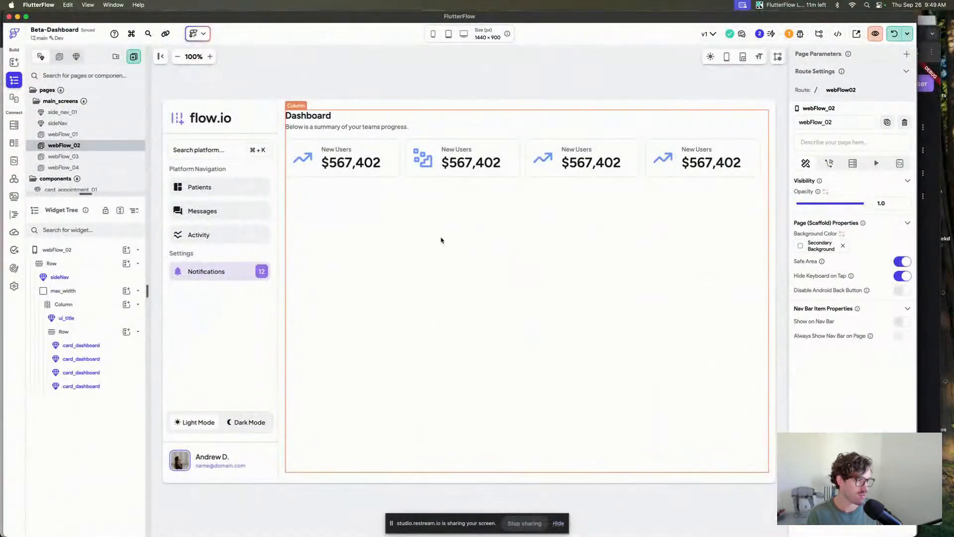
pyautogui.click(386, 61)
pyautogui.click(386, 62)
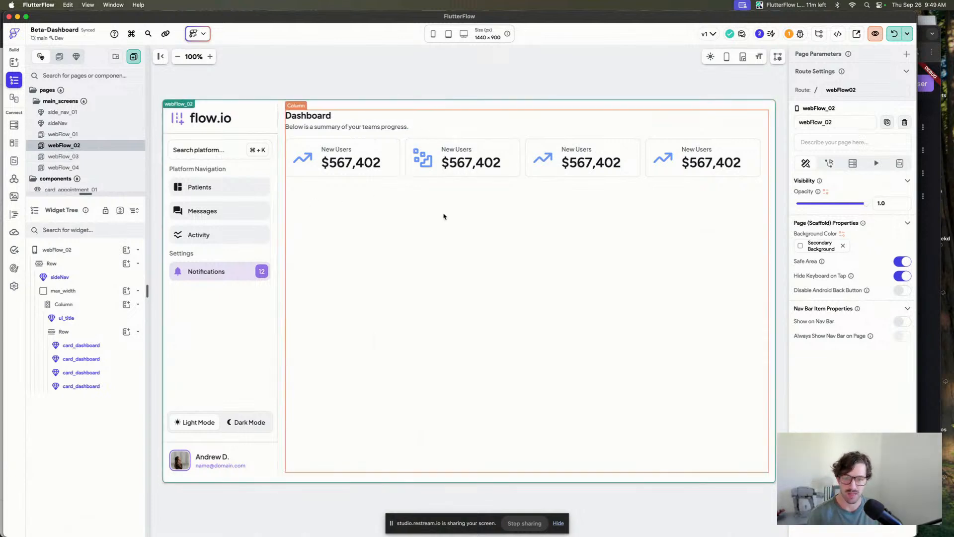
# Search the library components for card and place card_basic in the dashboard column below the stat cards.
pyautogui.press('super+/')
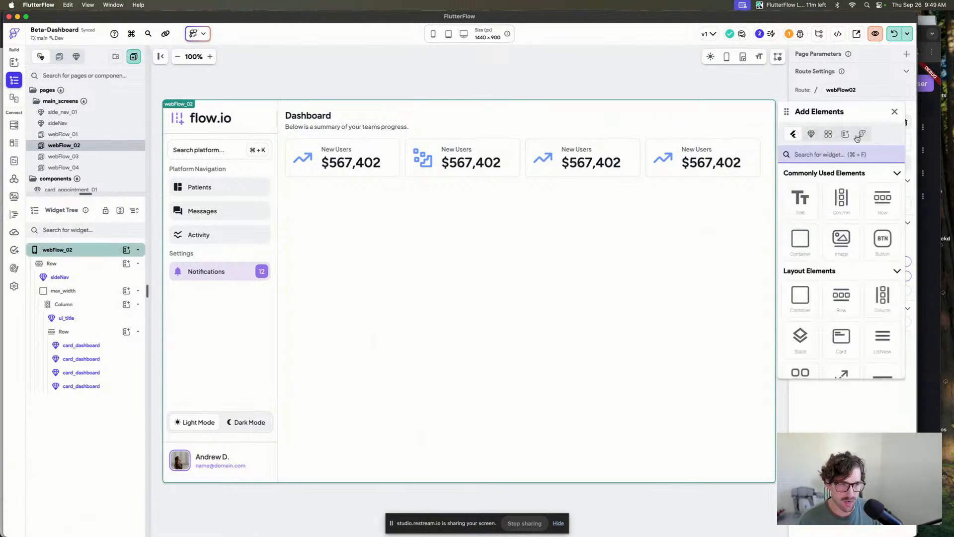
pyautogui.click(824, 135)
pyautogui.scroll(-5, 853, 260)
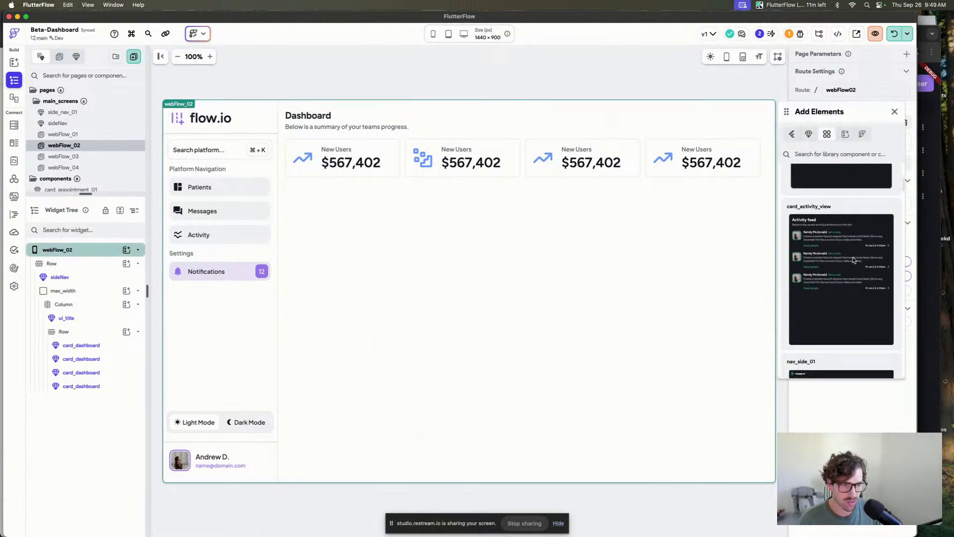
pyautogui.scroll(5, 854, 259)
pyautogui.click(832, 154)
pyautogui.write('card')
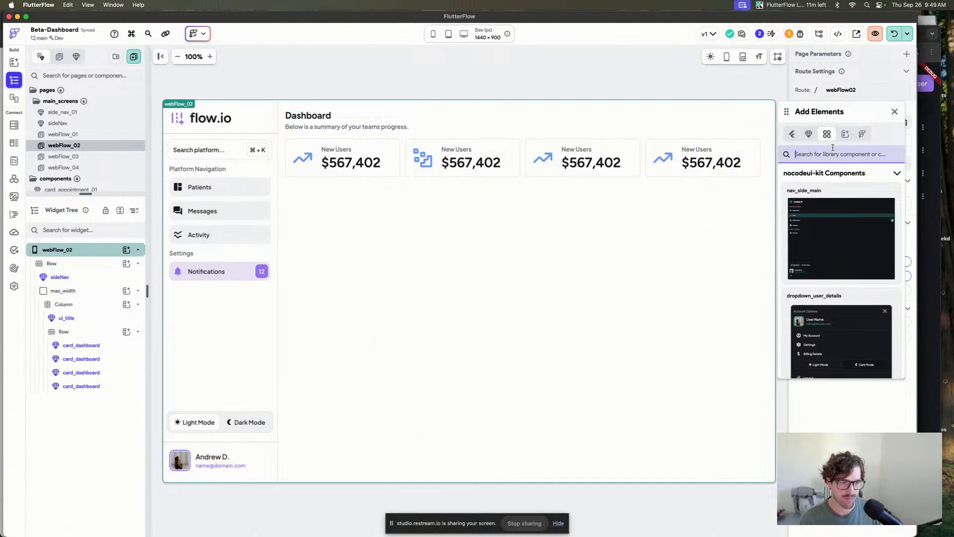
pyautogui.scroll(-5, 845, 266)
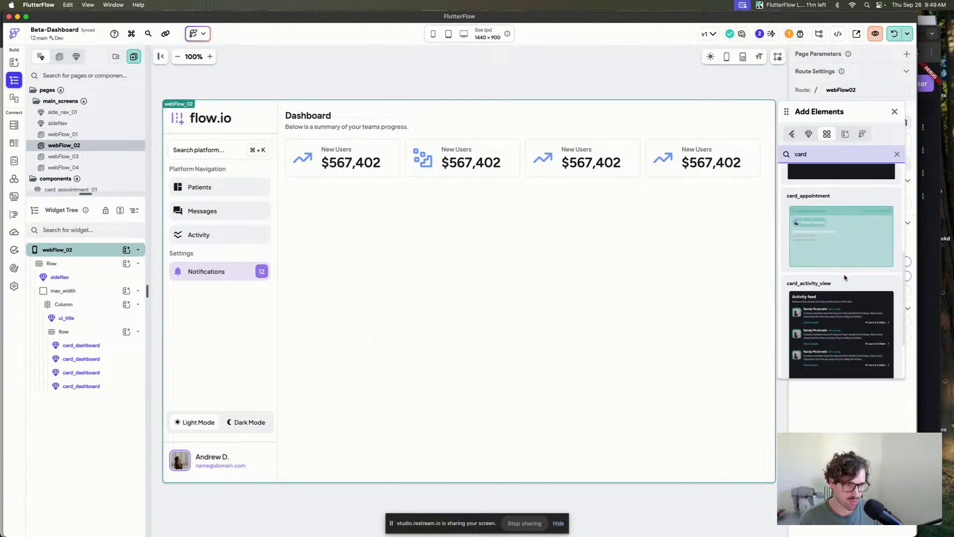
pyautogui.scroll(5, 845, 266)
pyautogui.moveTo(845, 266); pyautogui.dragTo(351, 219)
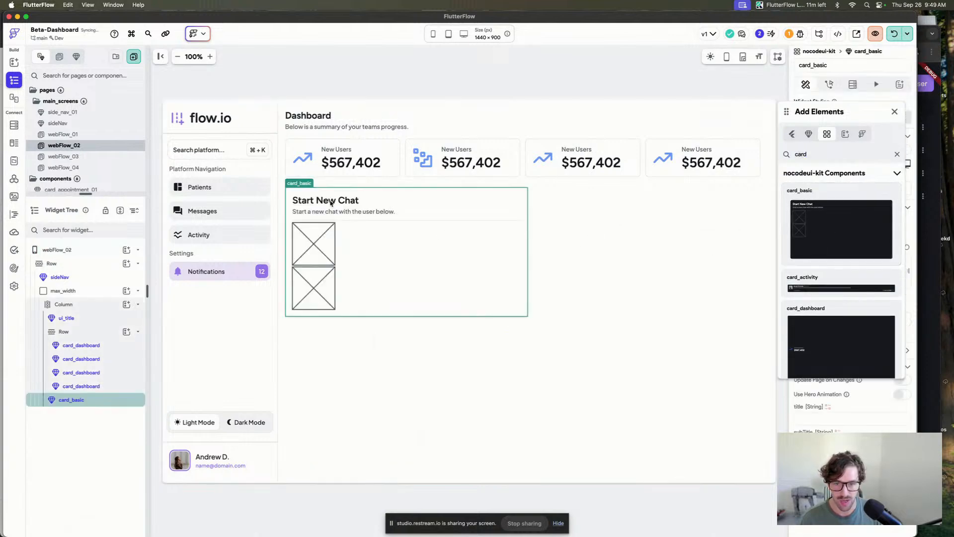
pyautogui.click(894, 112)
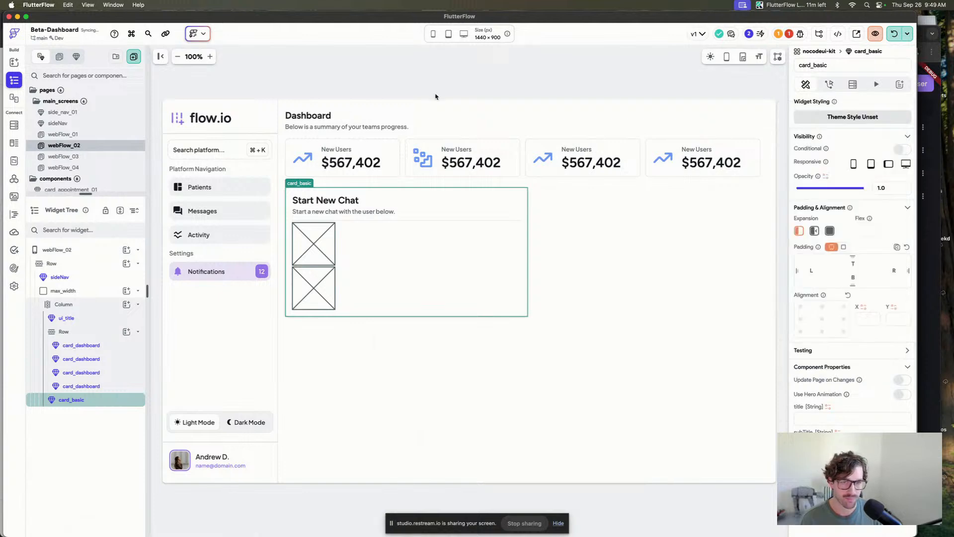
# Examine the card_basic component's properties and the options for its section01 slot.
pyautogui.click(434, 81)
pyautogui.click(353, 257)
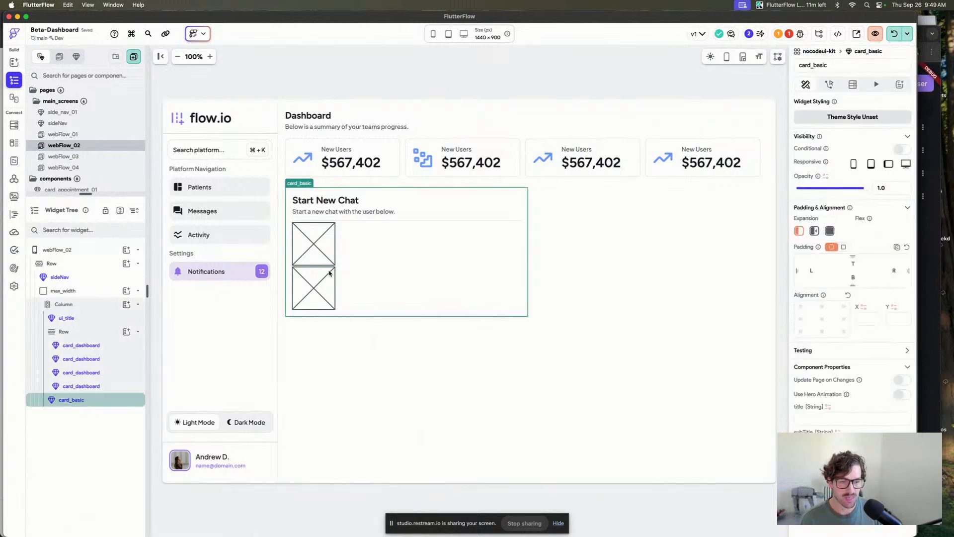
pyautogui.scroll(-4, 854, 378)
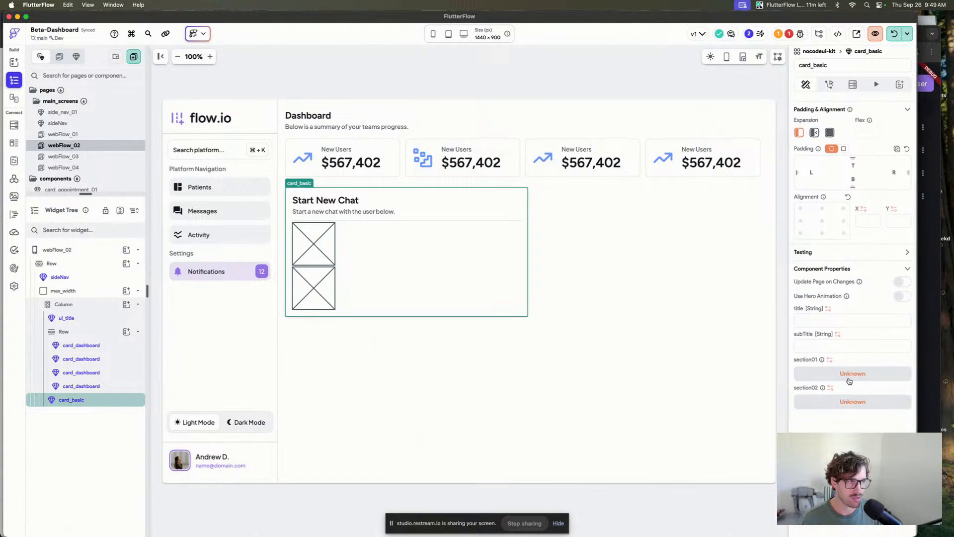
pyautogui.scroll(-1, 849, 381)
pyautogui.scroll(1, 849, 381)
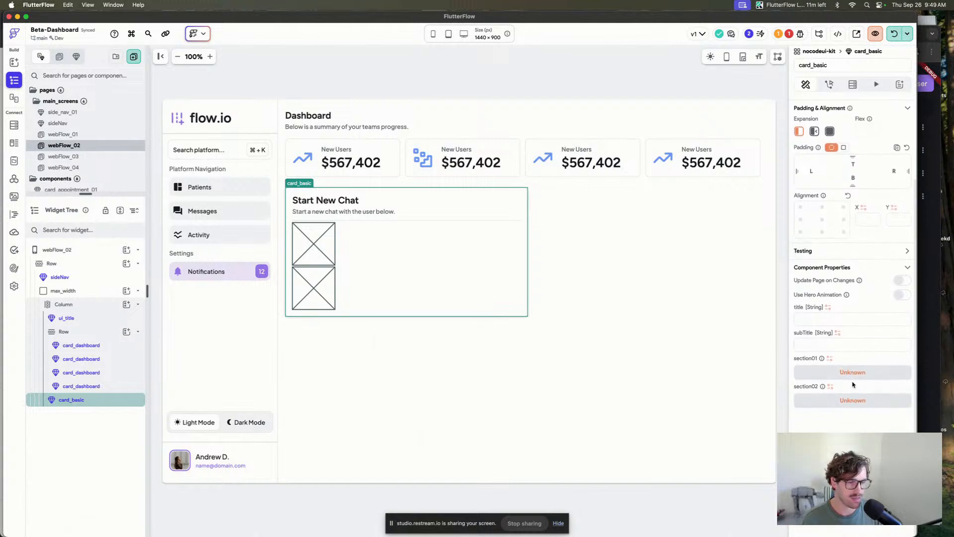
pyautogui.click(853, 376)
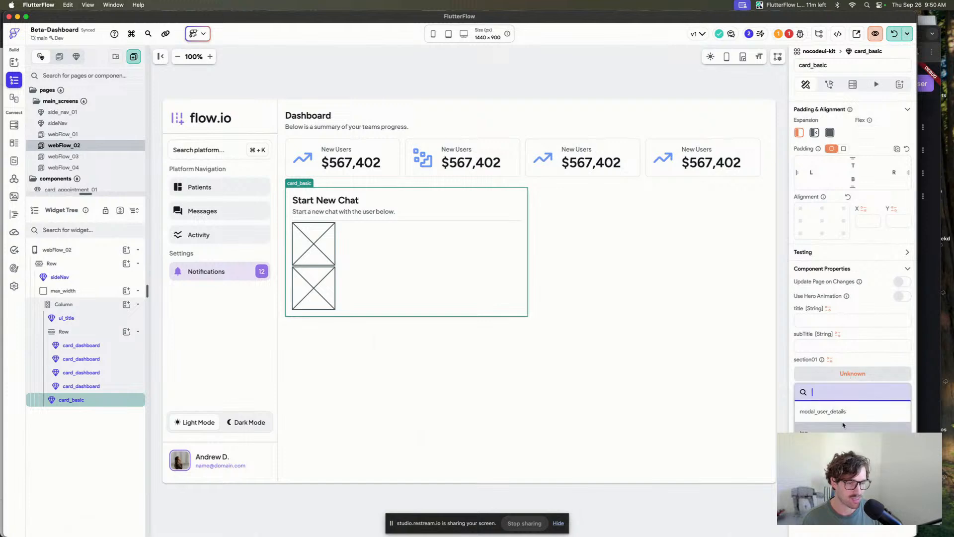
pyautogui.click(852, 364)
pyautogui.scroll(-1, 851, 364)
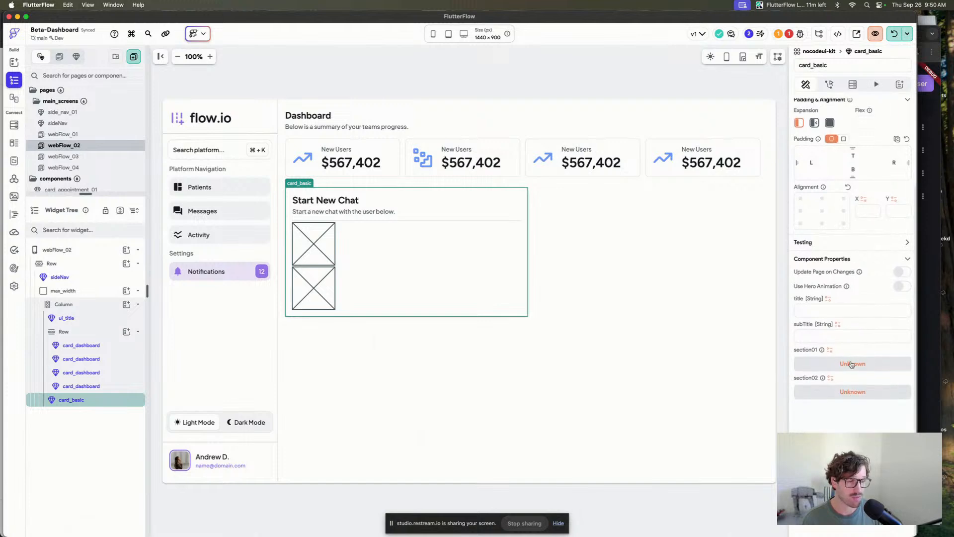
pyautogui.scroll(1, 852, 370)
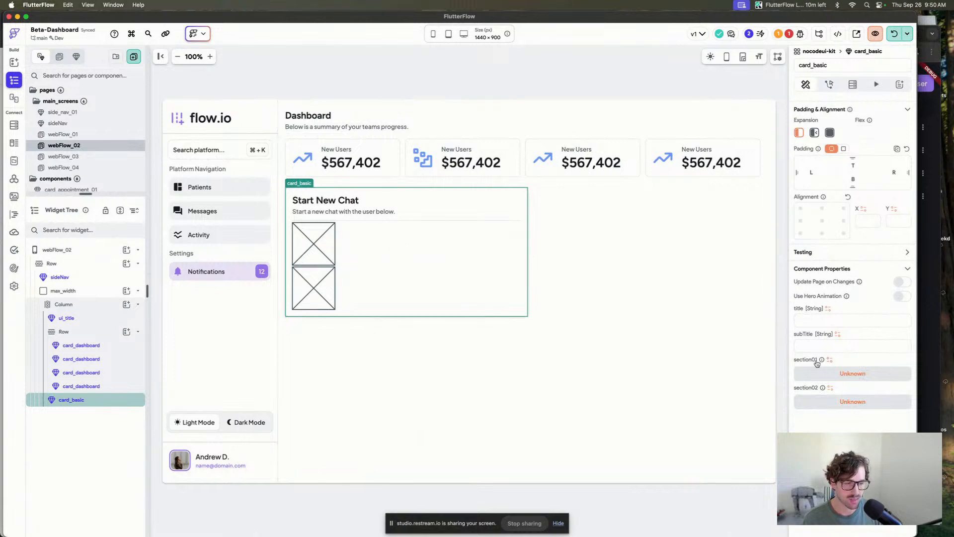
# Browse the project's components and open the page_dynamic component for editing.
pyautogui.click(358, 95)
pyautogui.click(342, 256)
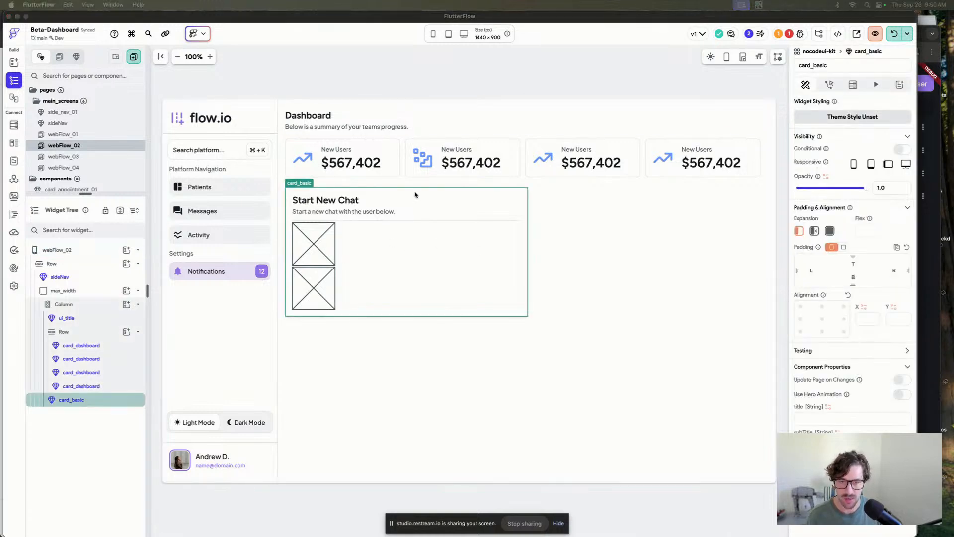
pyautogui.click(310, 220)
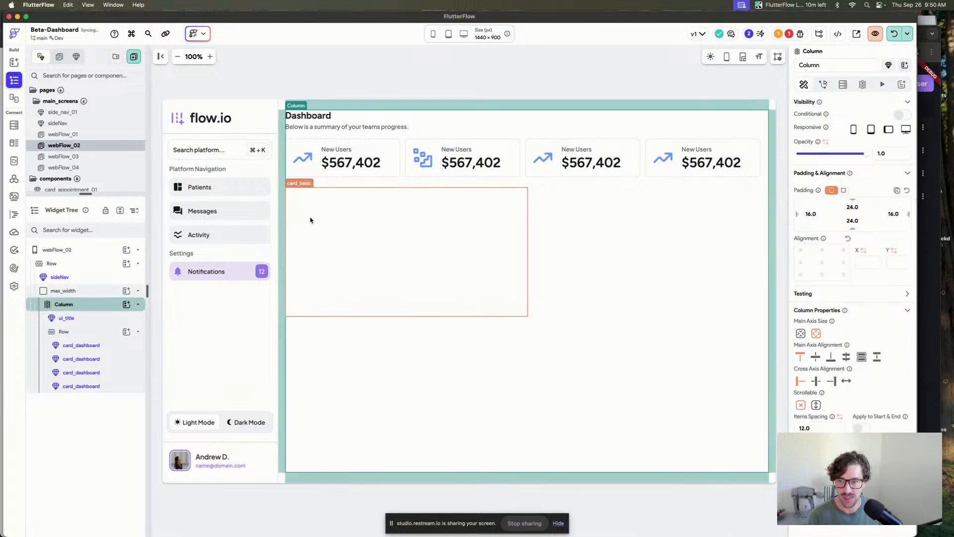
pyautogui.scroll(-10, 99, 149)
pyautogui.click(95, 150)
pyautogui.click(92, 141)
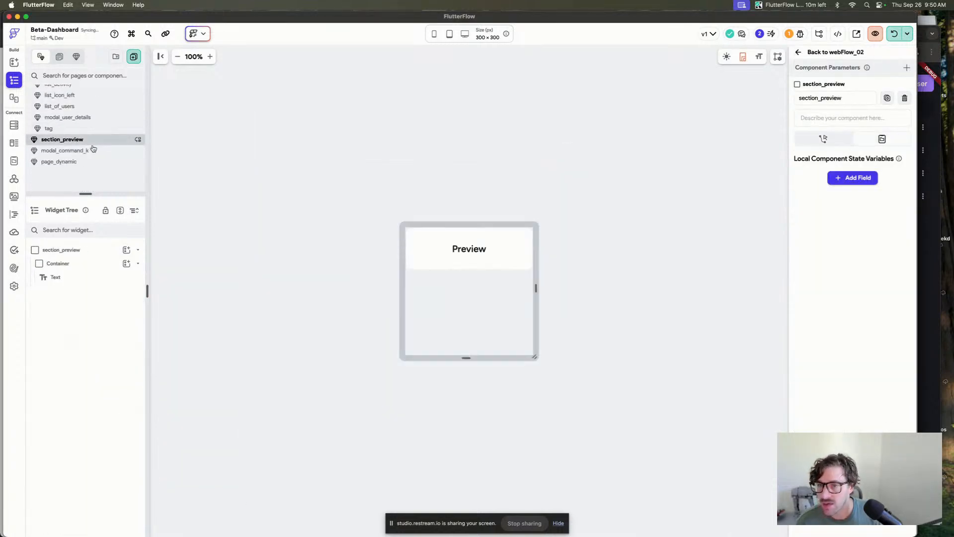
pyautogui.click(93, 162)
pyautogui.moveTo(94, 194); pyautogui.dragTo(198, 313)
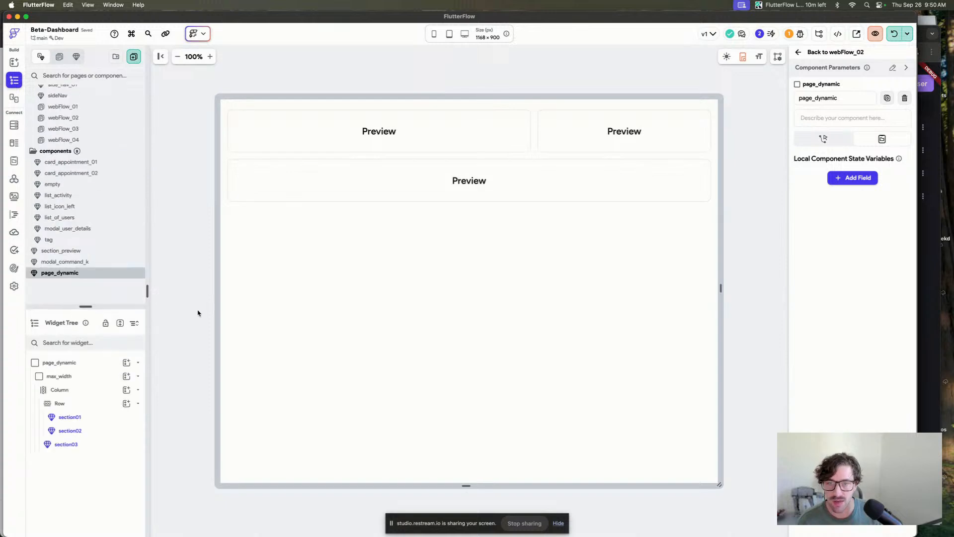
# Inspect page_dynamic's section01, section02 and section03 widget builders and its row layout.
pyautogui.click(444, 129)
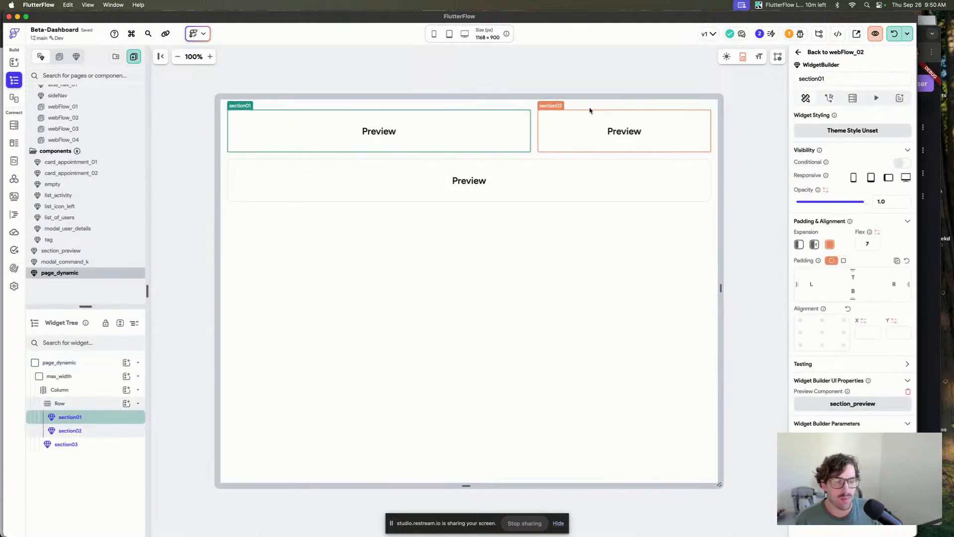
pyautogui.click(535, 130)
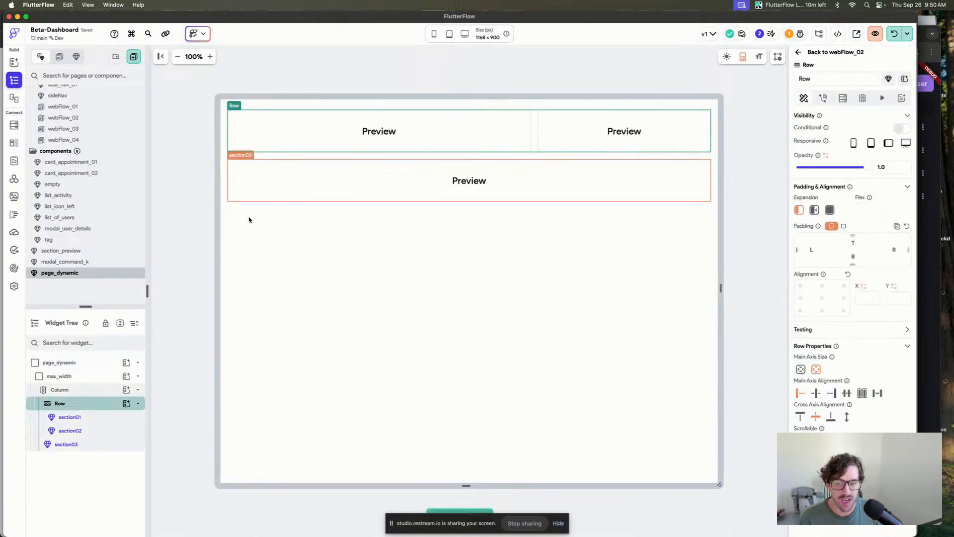
pyautogui.click(502, 86)
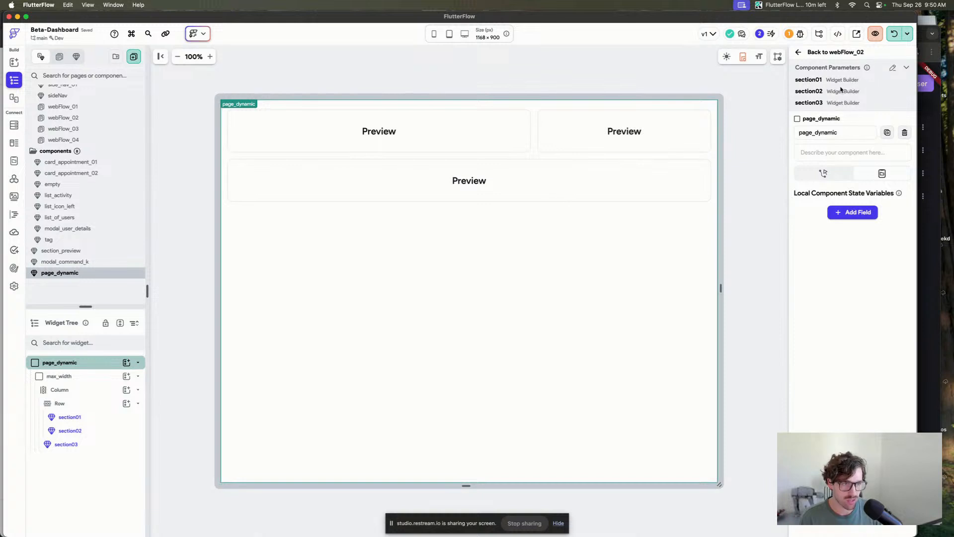
pyautogui.click(554, 71)
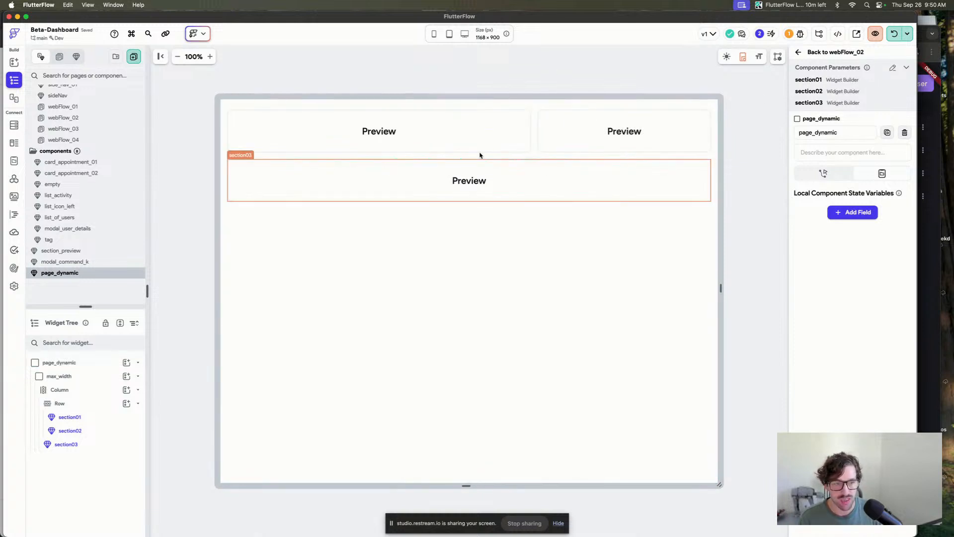
pyautogui.click(621, 60)
pyautogui.press('super+/')
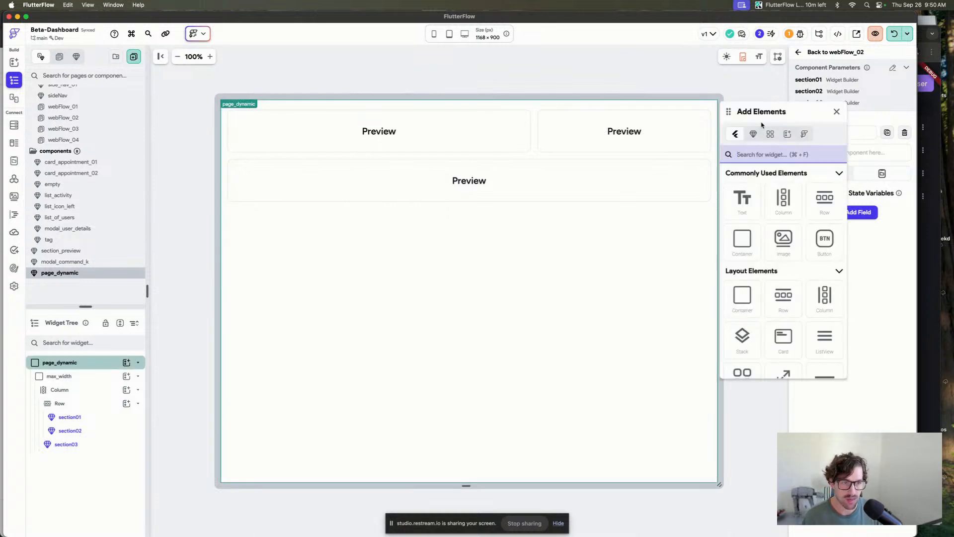
pyautogui.click(753, 134)
pyautogui.moveTo(763, 188); pyautogui.dragTo(483, 207)
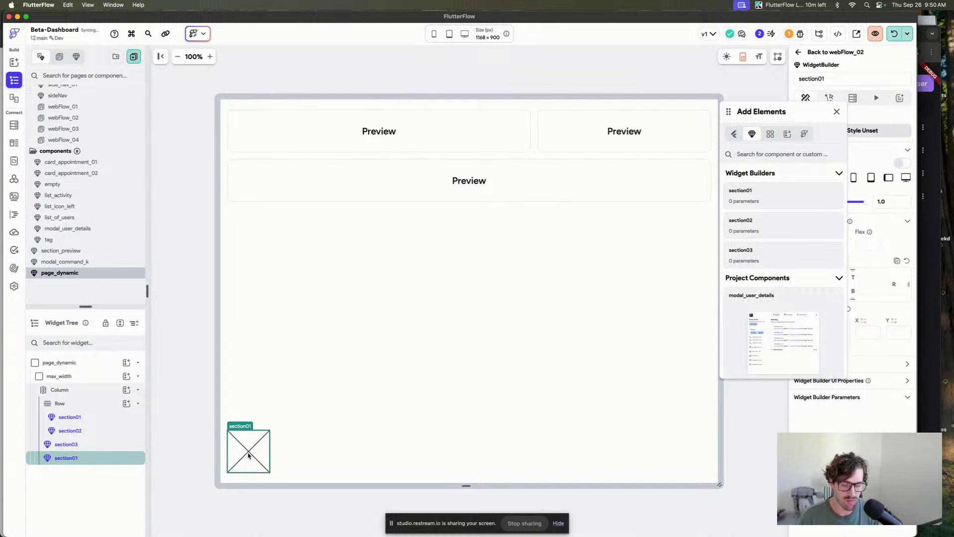
pyautogui.press('BackSpace')
pyautogui.click(837, 111)
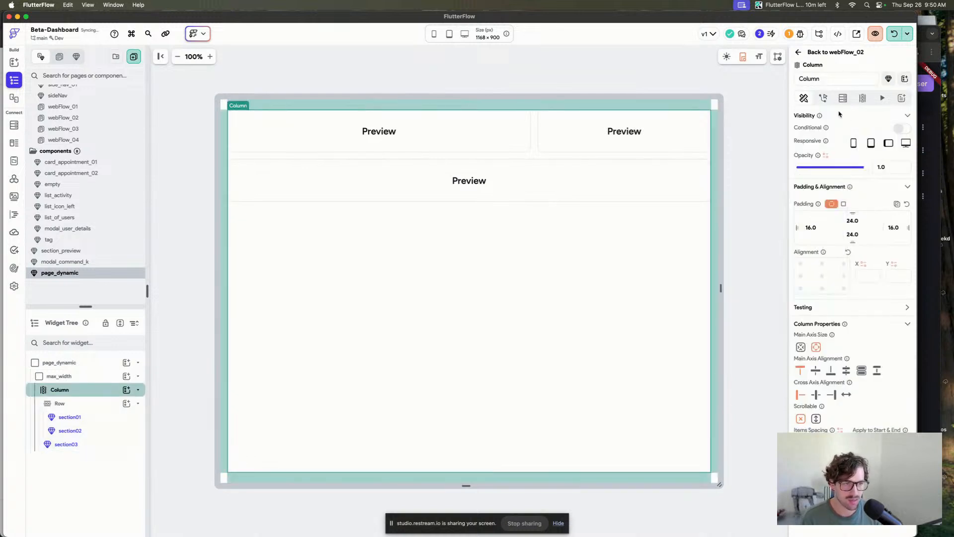
pyautogui.click(732, 85)
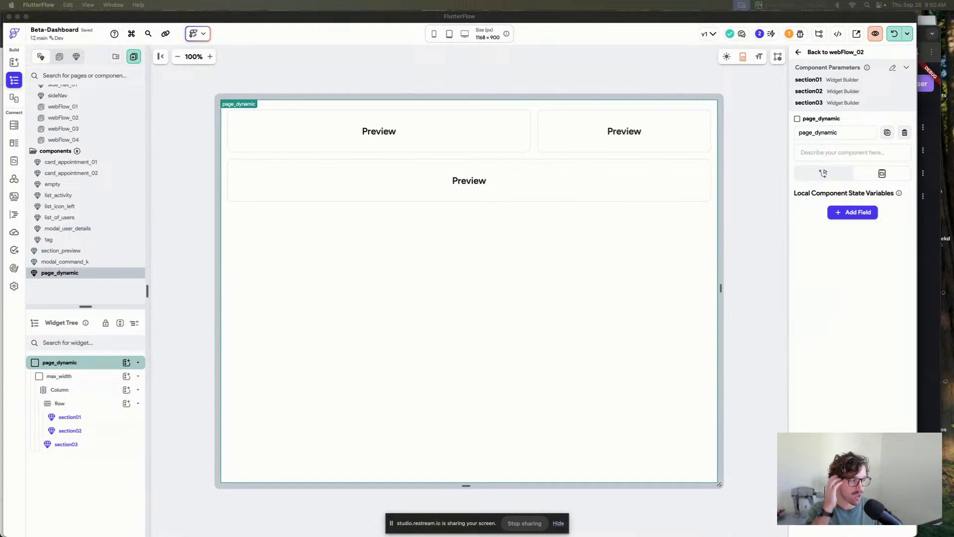
pyautogui.click(629, 49)
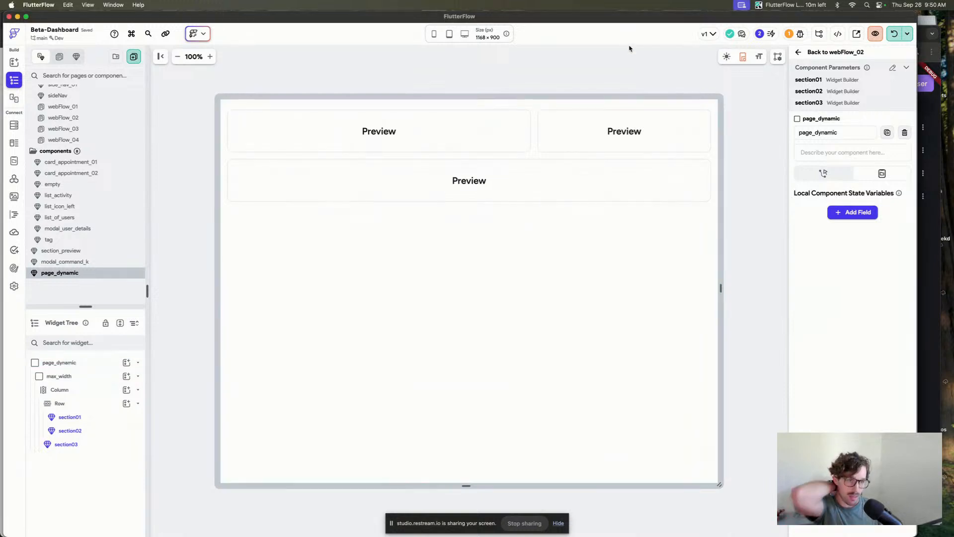
# Return from the page_dynamic component to the webFlow_02 page and hot reload the locally running app.
pyautogui.click(727, 57)
pyautogui.click(828, 53)
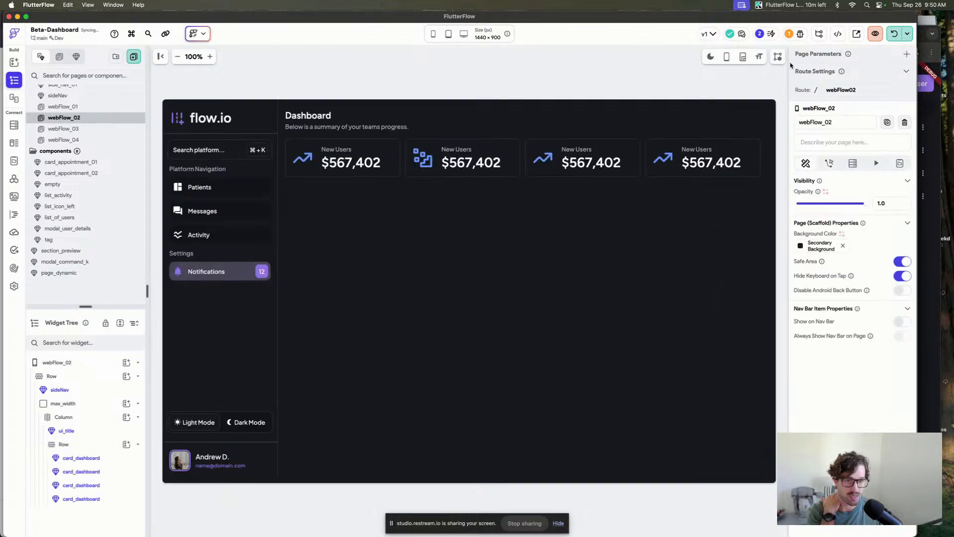
pyautogui.click(535, 85)
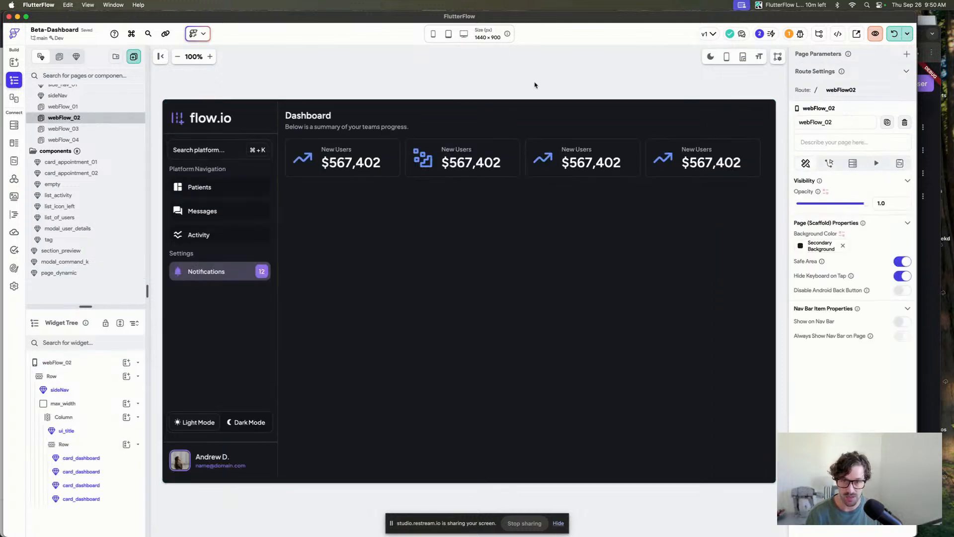
pyautogui.click(894, 36)
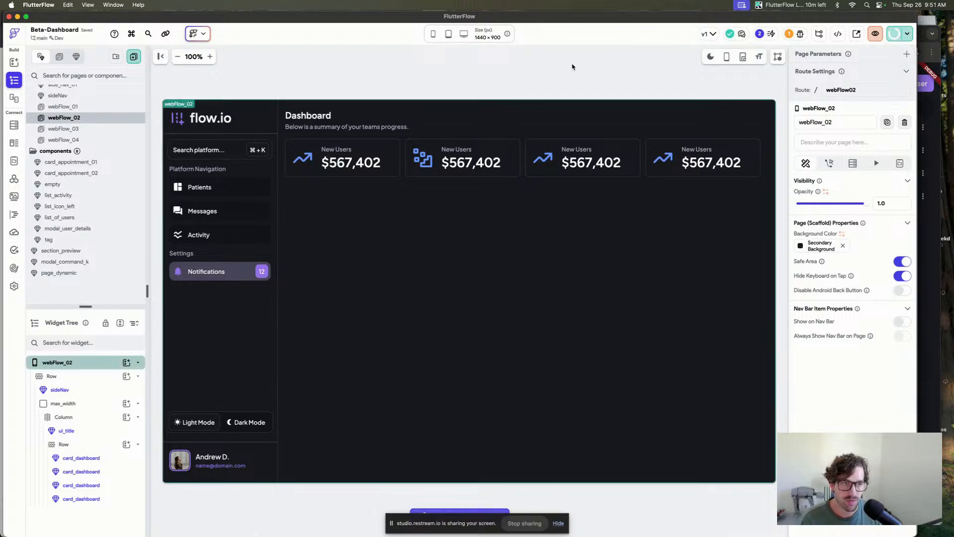
# Examine the dashboard's header and layout, comparing it with the running app in the browser.
pyautogui.click(464, 70)
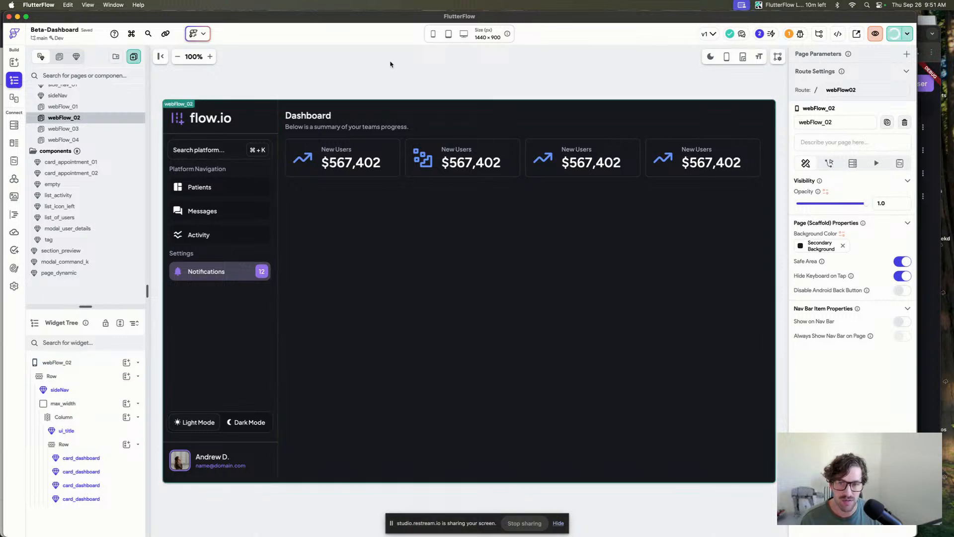
pyautogui.click(403, 166)
pyautogui.click(494, 80)
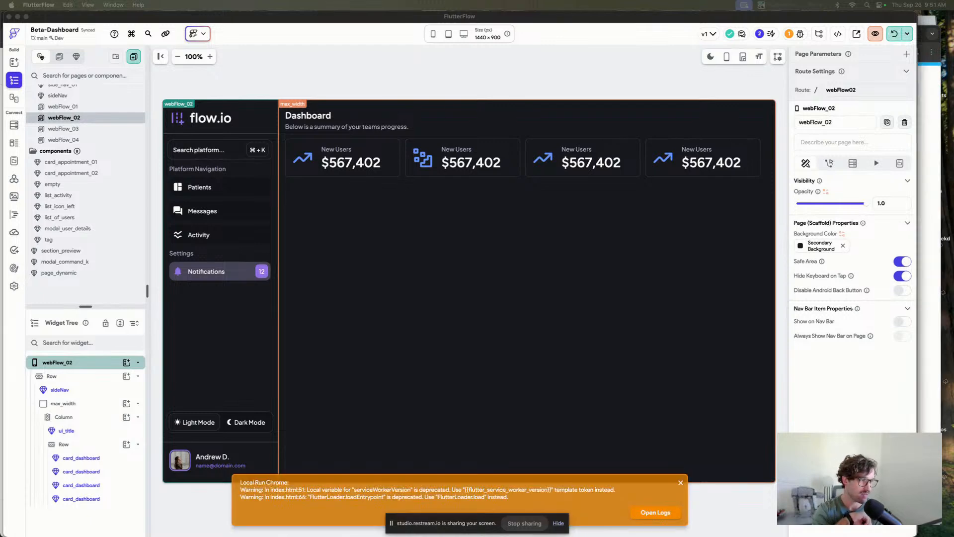
pyautogui.click(535, 73)
pyautogui.click(396, 119)
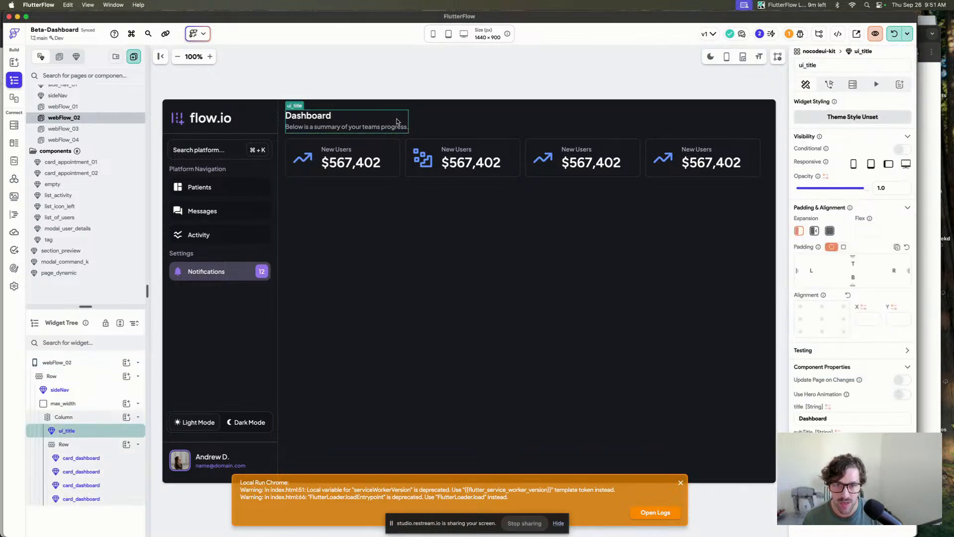
pyautogui.click(429, 88)
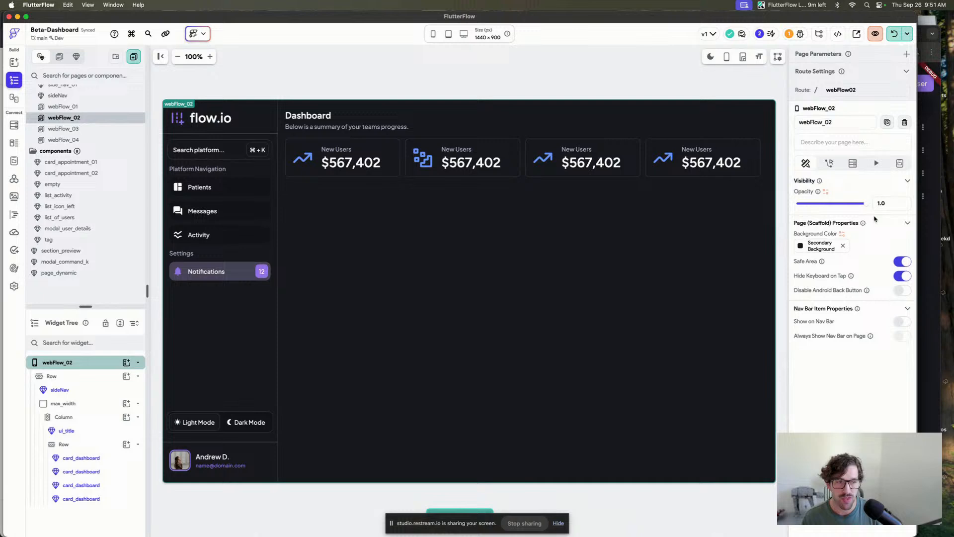
pyautogui.click(925, 213)
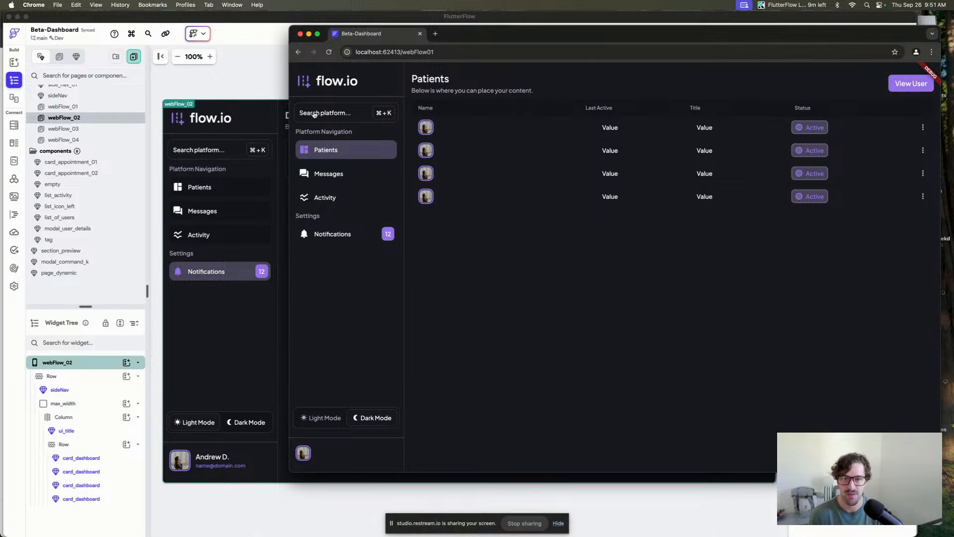
pyautogui.click(251, 82)
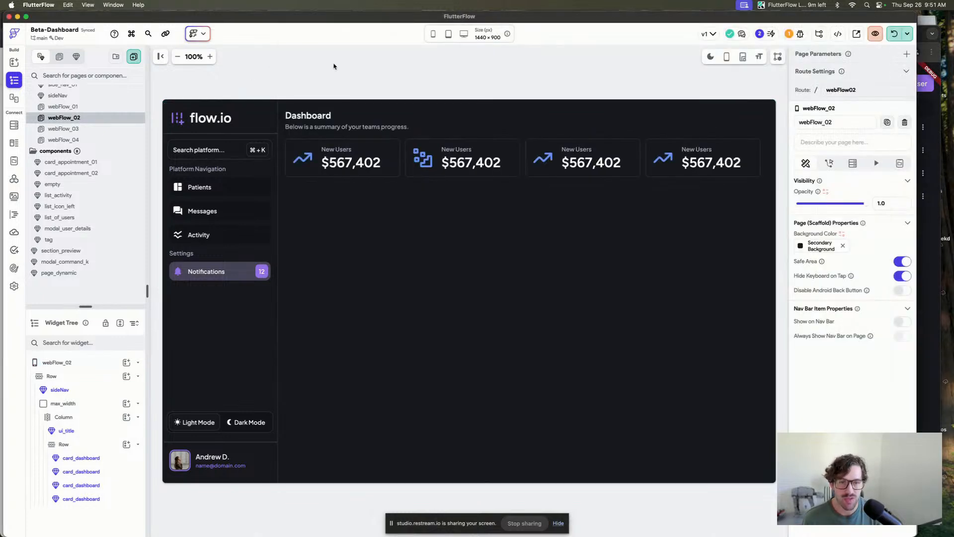
# Wrap the ui_title header component in a Row.
pyautogui.click(680, 68)
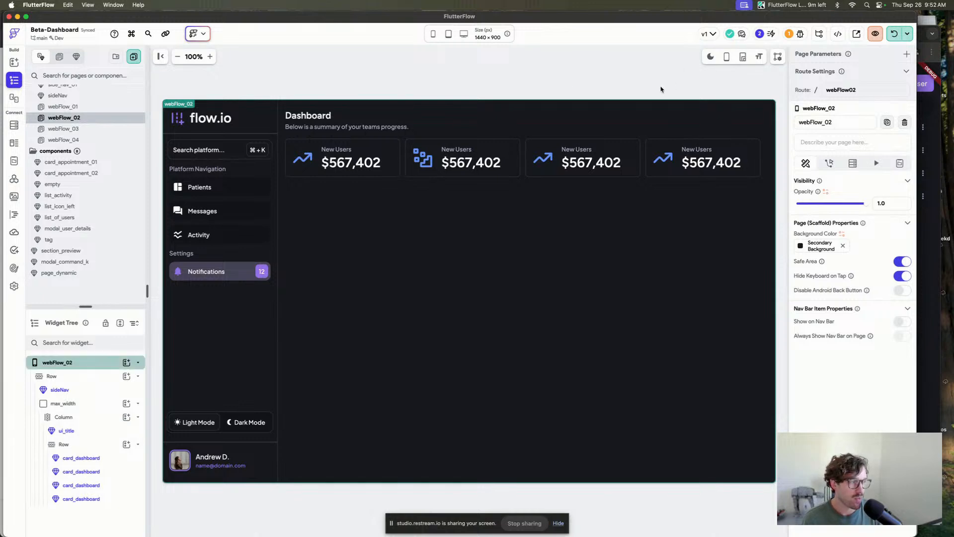
pyautogui.click(574, 82)
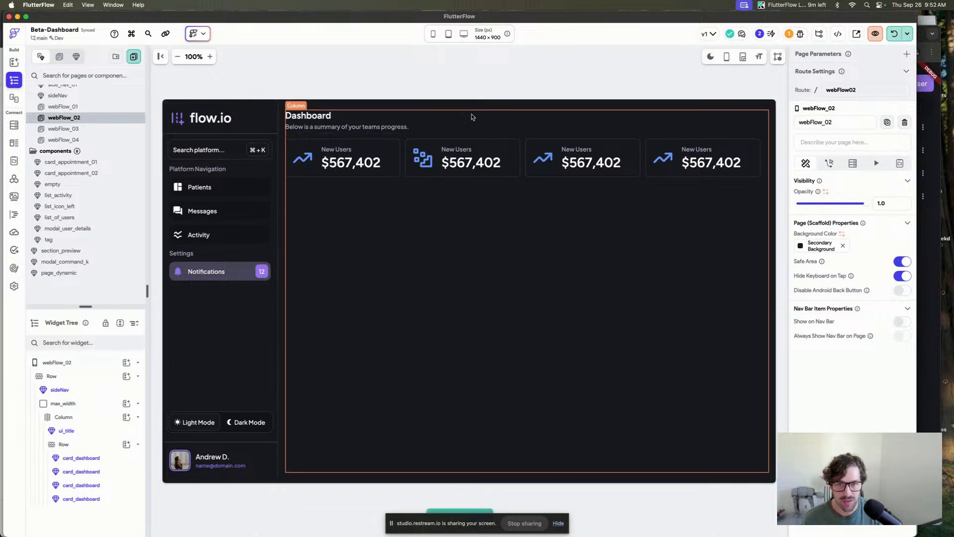
pyautogui.click(360, 129)
pyautogui.press('super+b')
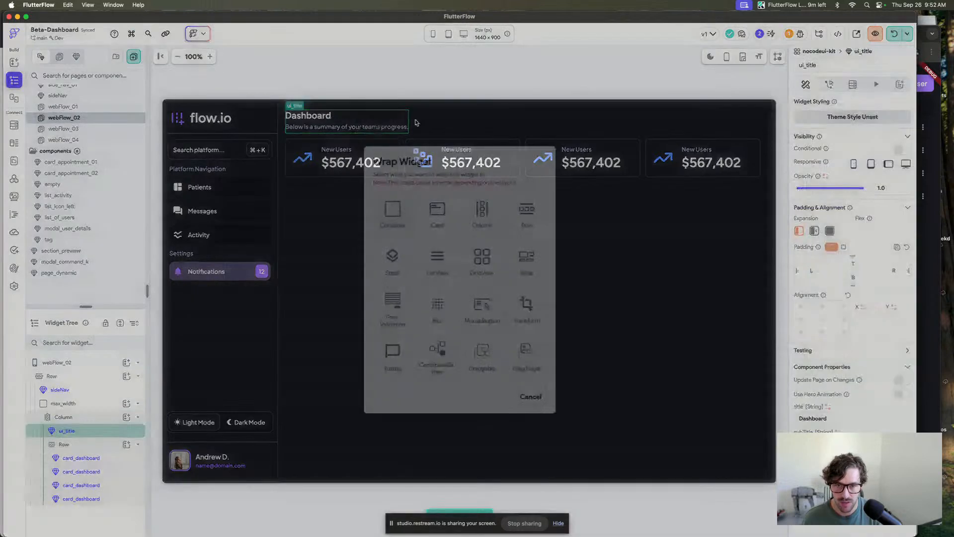
pyautogui.click(527, 209)
pyautogui.click(528, 67)
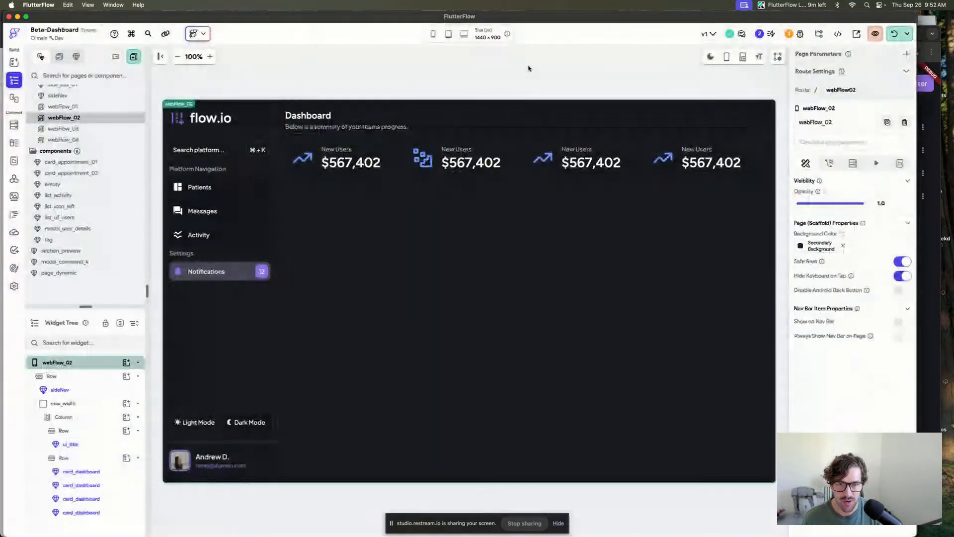
# Add a Row beside ui_title inside the header row and set the header row's main axis alignment to space between.
pyautogui.click(210, 57)
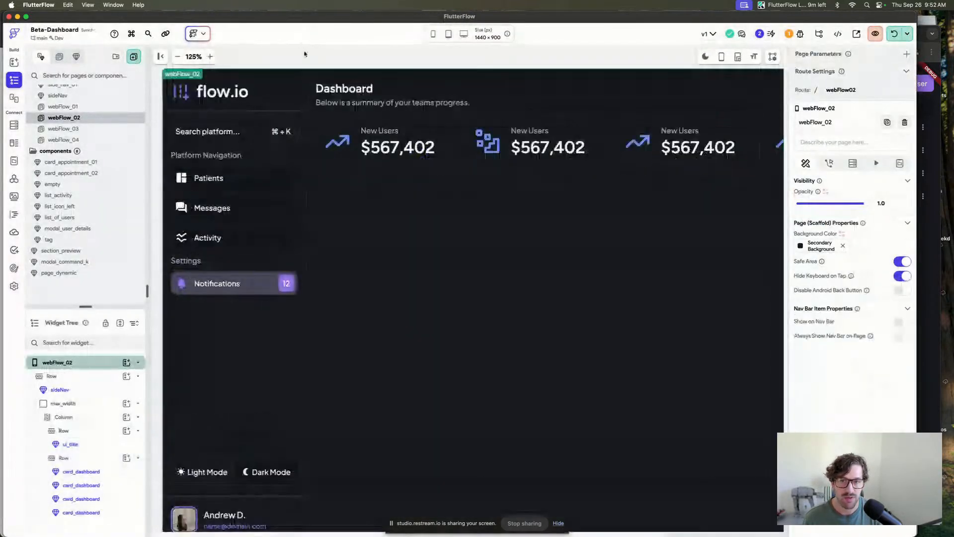
pyautogui.click(305, 53)
pyautogui.hscroll(3, 305, 53)
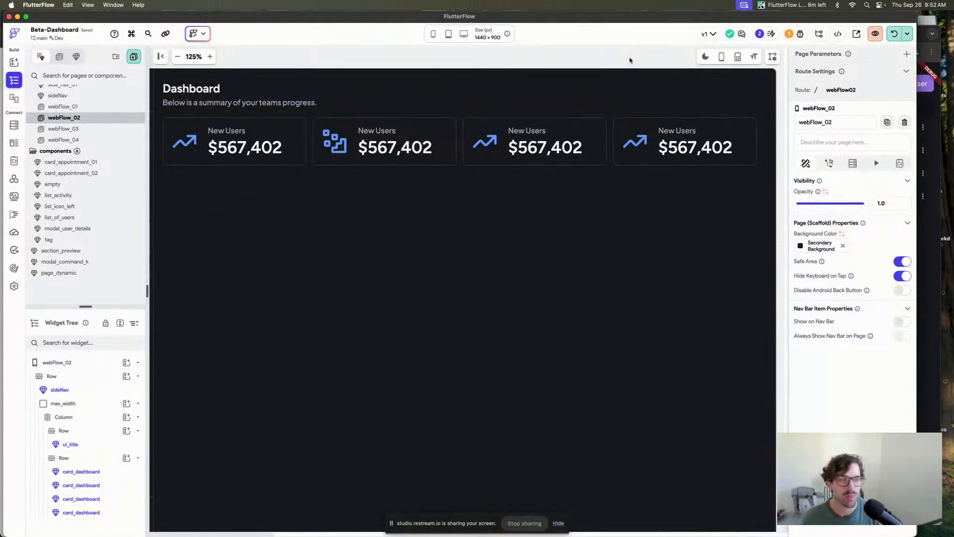
pyautogui.hscroll(-3, 430, 52)
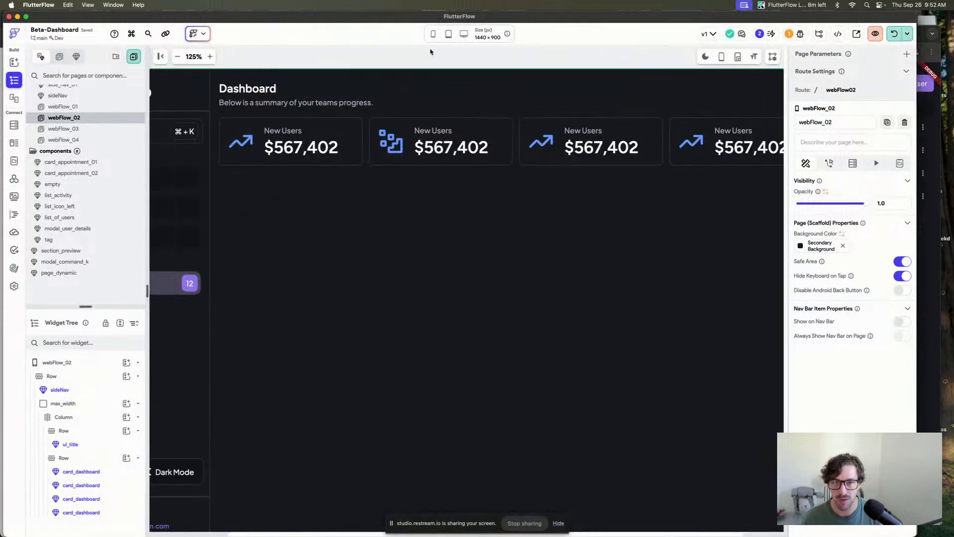
pyautogui.hscroll(-4, 431, 52)
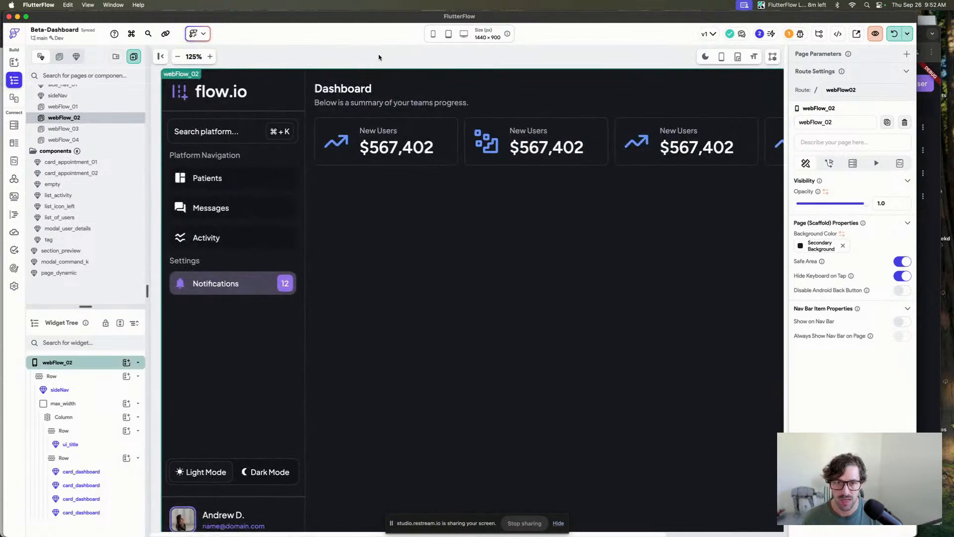
pyautogui.hscroll(7, 383, 58)
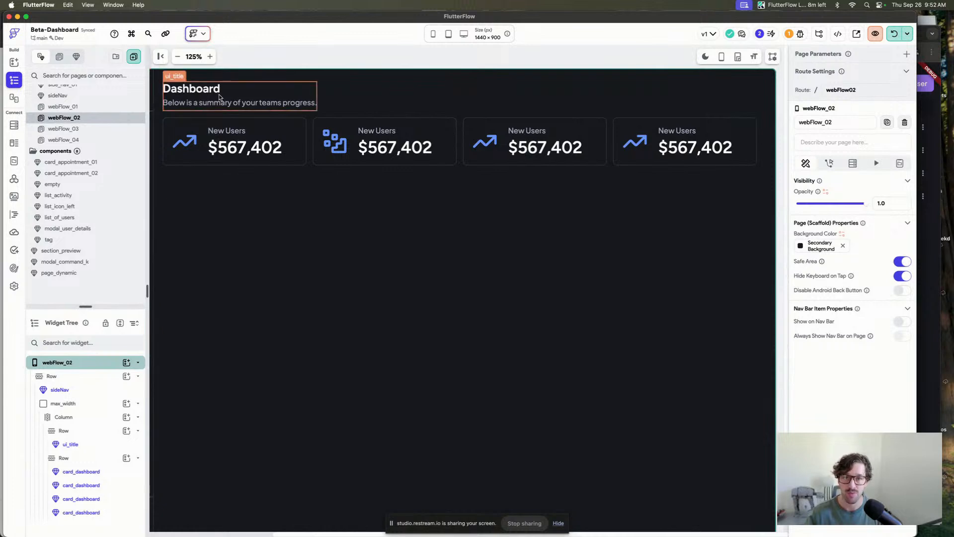
pyautogui.hscroll(1, 459, 53)
pyautogui.hscroll(-1, 546, 80)
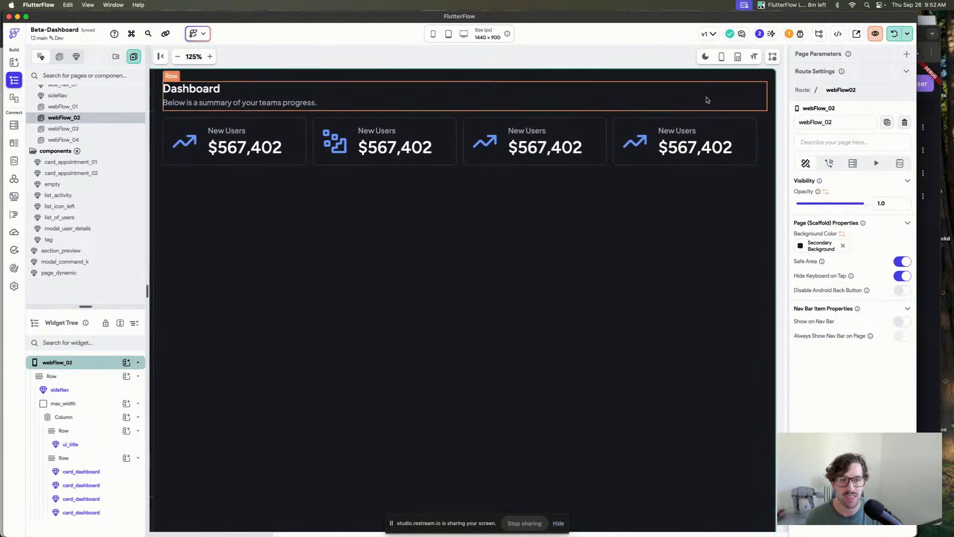
pyautogui.press('super+slash')
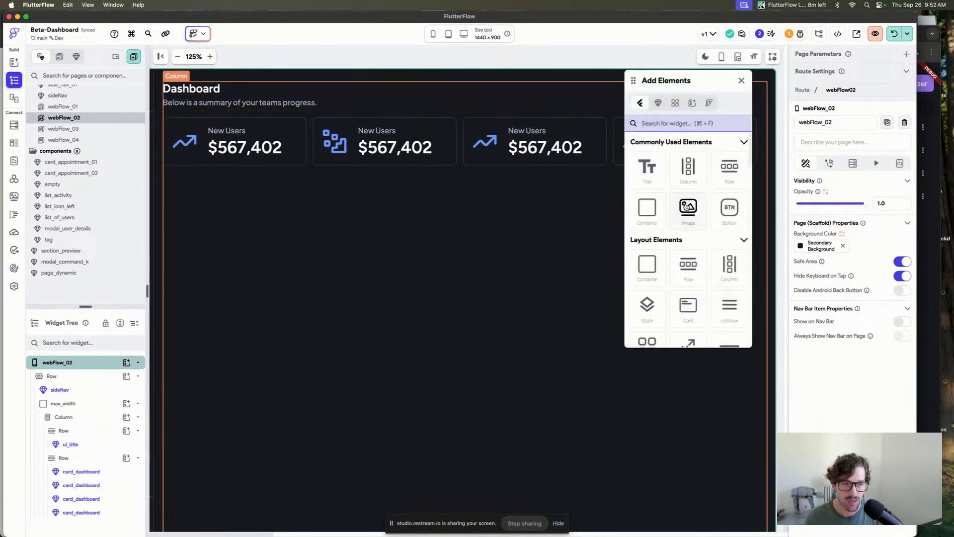
pyautogui.moveTo(637, 83); pyautogui.dragTo(505, 90)
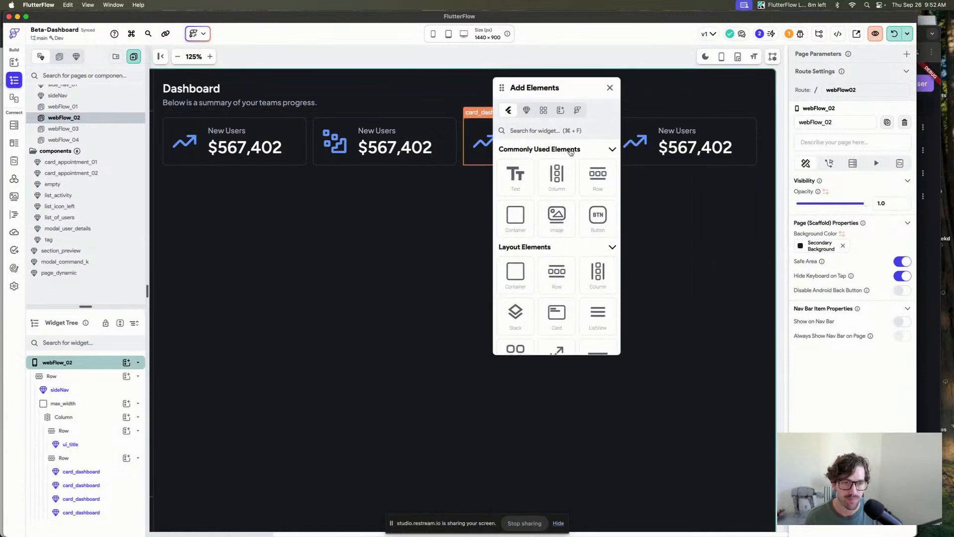
pyautogui.moveTo(598, 177); pyautogui.dragTo(732, 102)
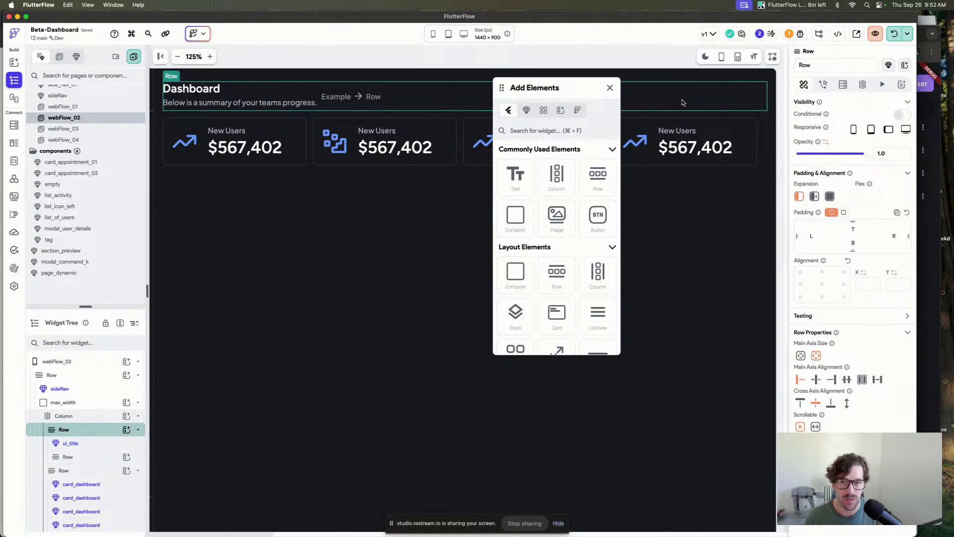
pyautogui.click(878, 379)
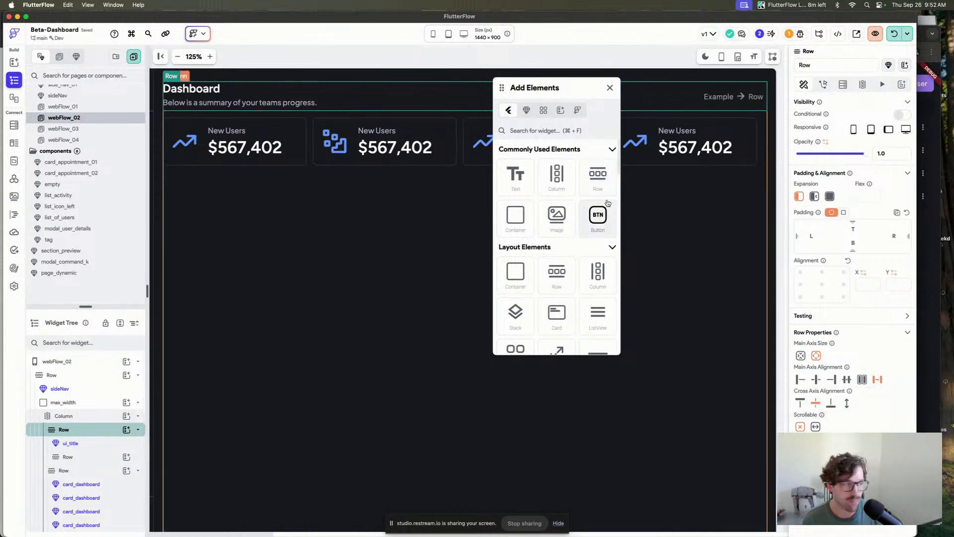
# Search the elements for icon and place an IconButton inside the new inner Row.
pyautogui.click(548, 130)
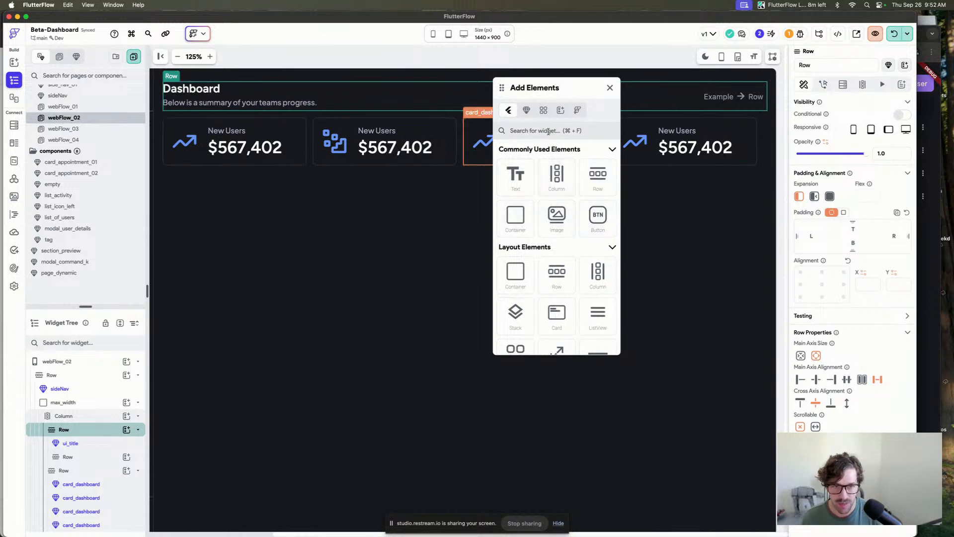
pyautogui.write('icon')
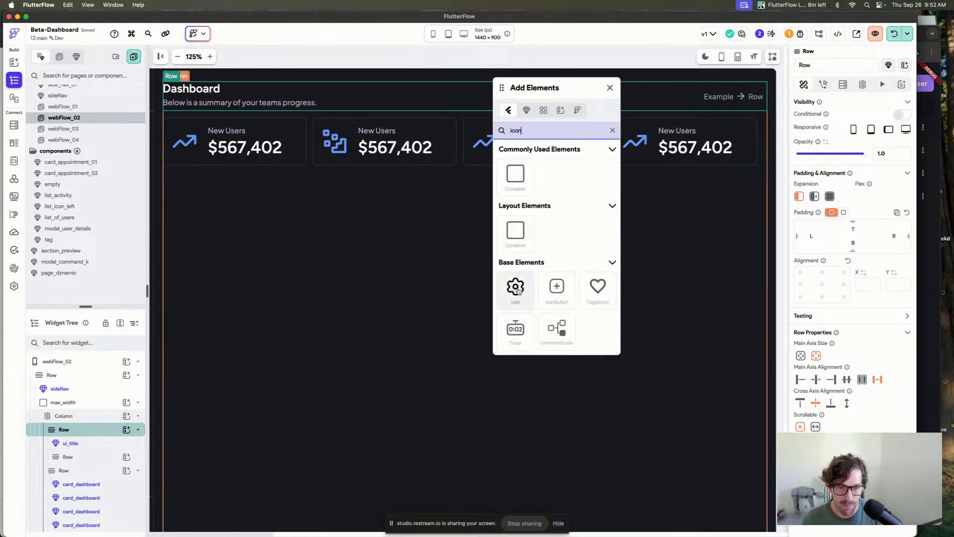
pyautogui.moveTo(556, 288); pyautogui.dragTo(737, 98)
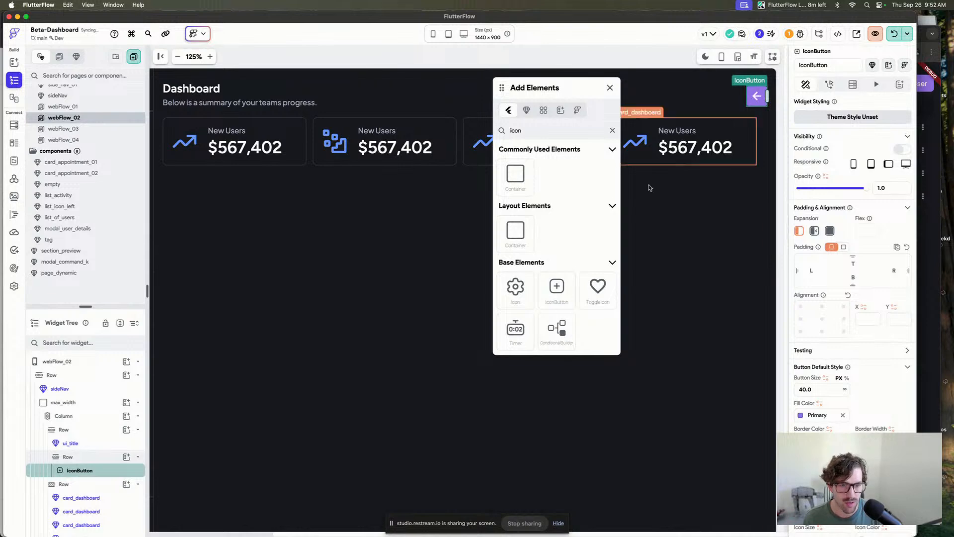
# Search the library components for user and place user_info in the header row after ui_title.
pyautogui.moveTo(536, 133); pyautogui.dragTo(496, 130)
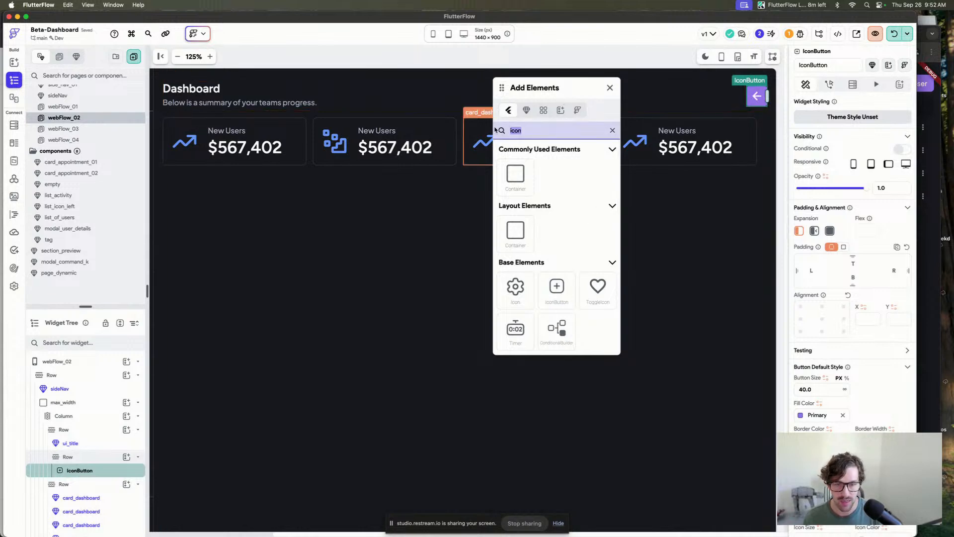
pyautogui.press('BackSpace')
pyautogui.press('super+z')
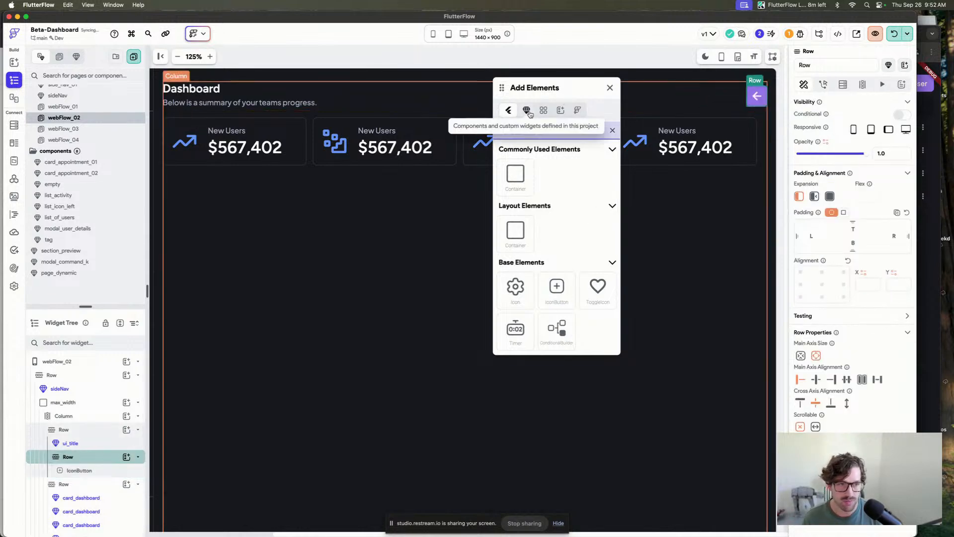
pyautogui.click(542, 110)
pyautogui.click(539, 130)
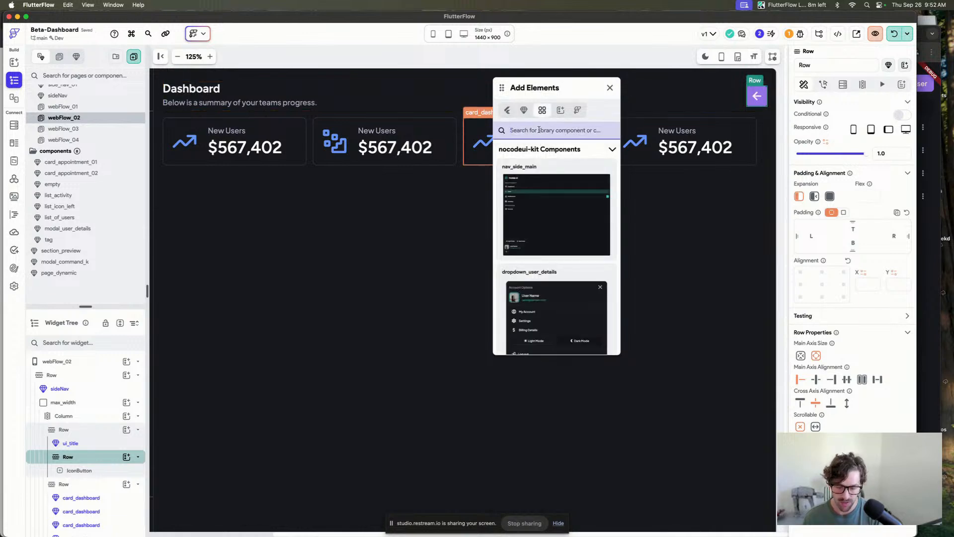
pyautogui.write('user')
pyautogui.moveTo(534, 222); pyautogui.dragTo(724, 98)
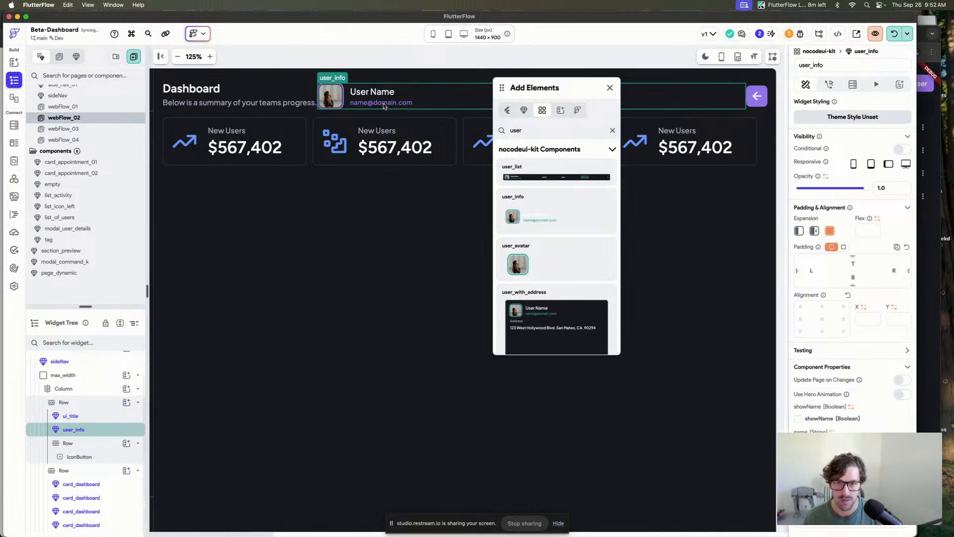
# Try to move user_info into the inner Row and set its expansion to the non-expanding option.
pyautogui.moveTo(73, 430); pyautogui.dragTo(87, 454)
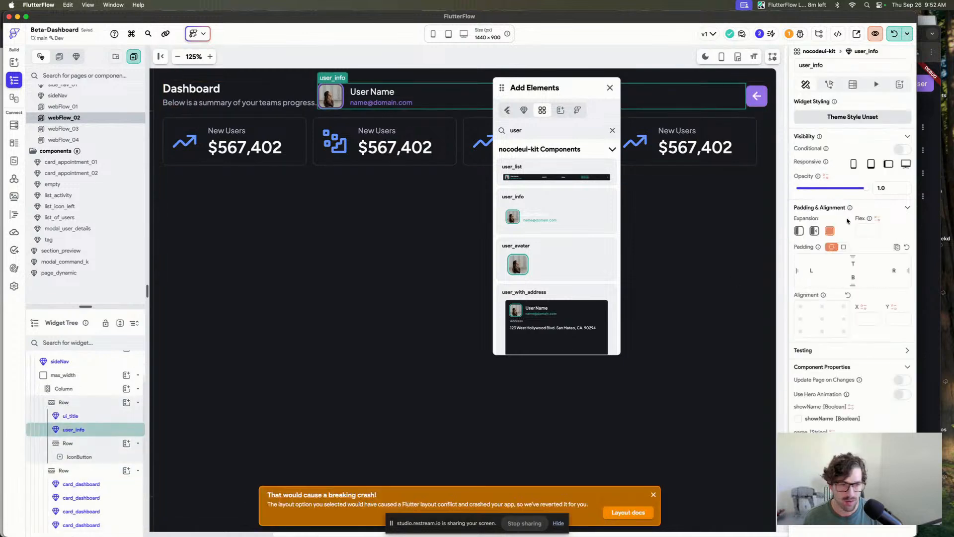
pyautogui.click(800, 230)
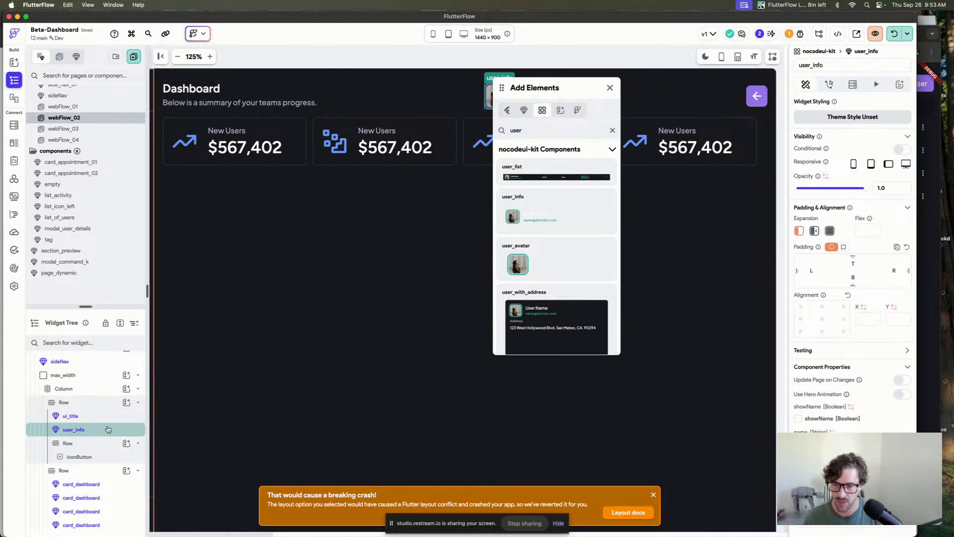
pyautogui.moveTo(95, 432); pyautogui.dragTo(98, 448)
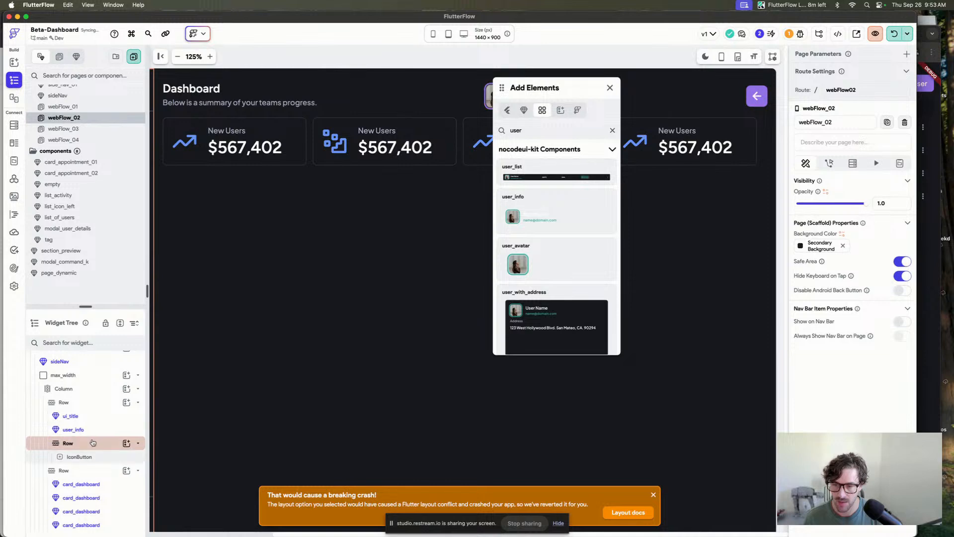
pyautogui.click(74, 429)
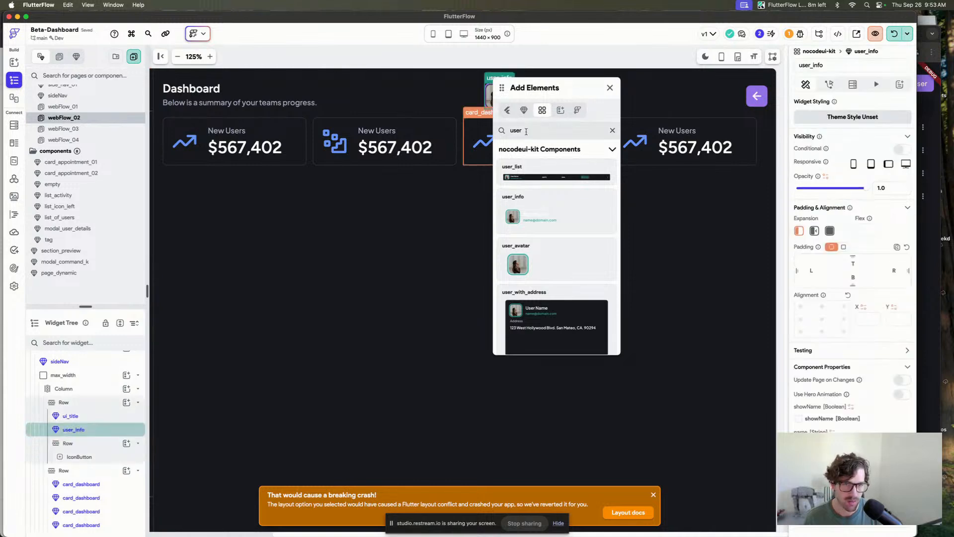
pyautogui.moveTo(500, 91); pyautogui.dragTo(534, 201)
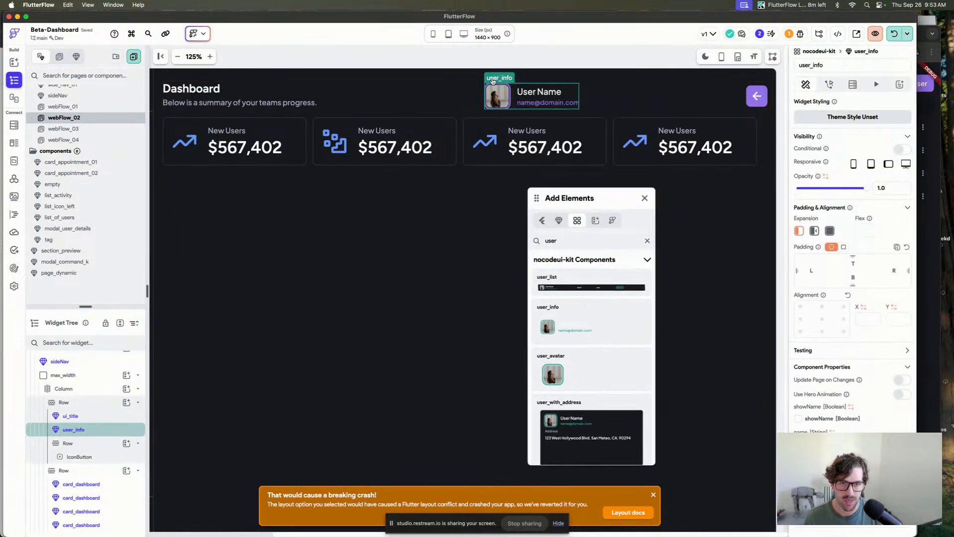
# Set the inner header Row to expand and move user_info into it ahead of the IconButton.
pyautogui.click(89, 444)
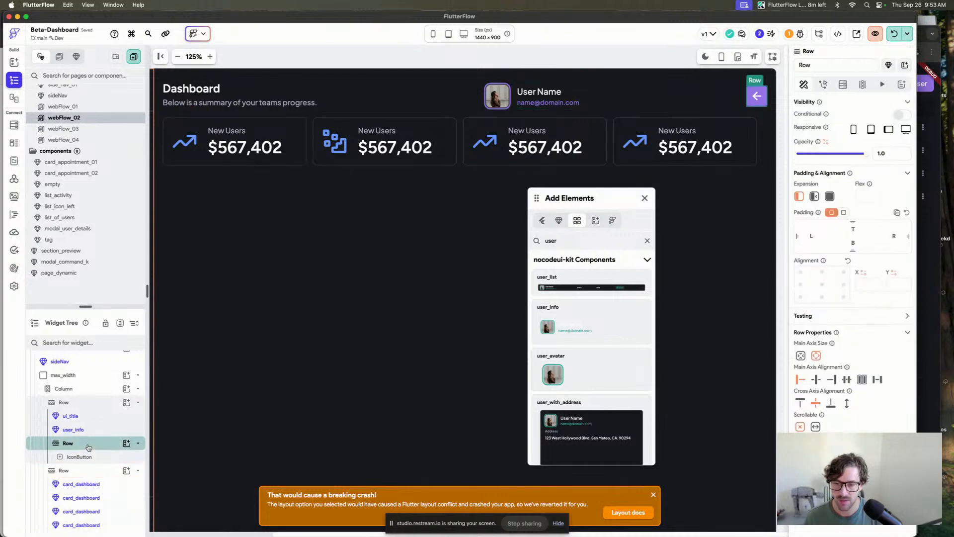
pyautogui.click(830, 196)
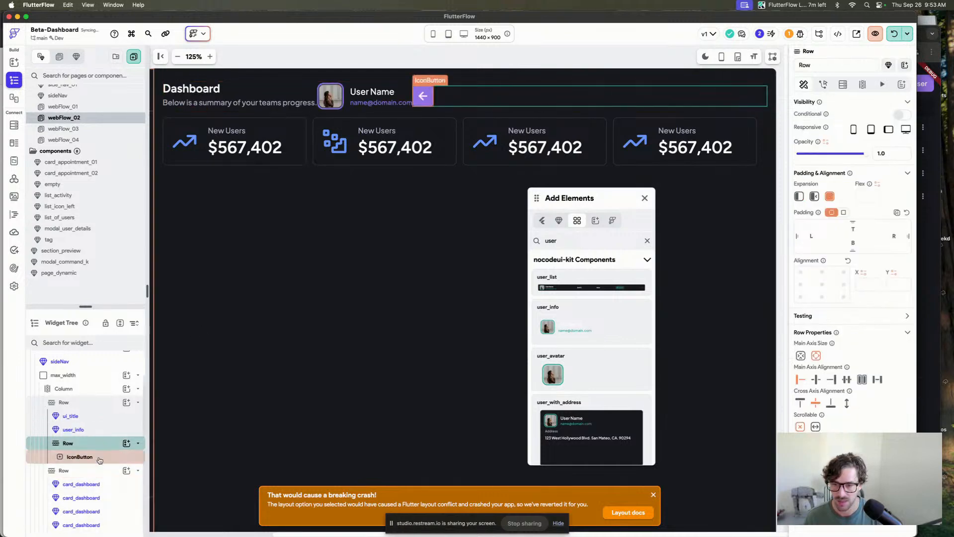
pyautogui.moveTo(74, 429); pyautogui.dragTo(103, 450)
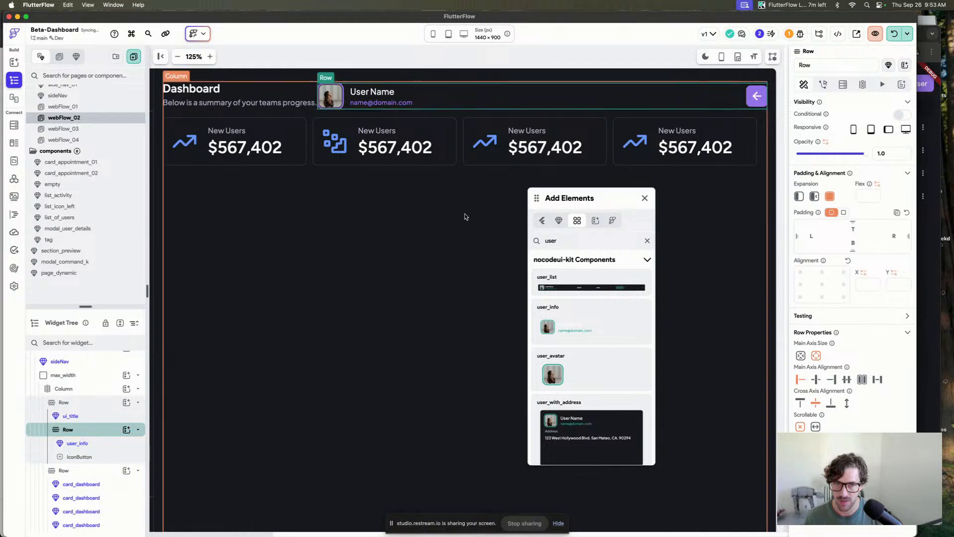
# Set the inner Row's main axis alignment to end so user_info and the IconButton sit at the right.
pyautogui.click(110, 443)
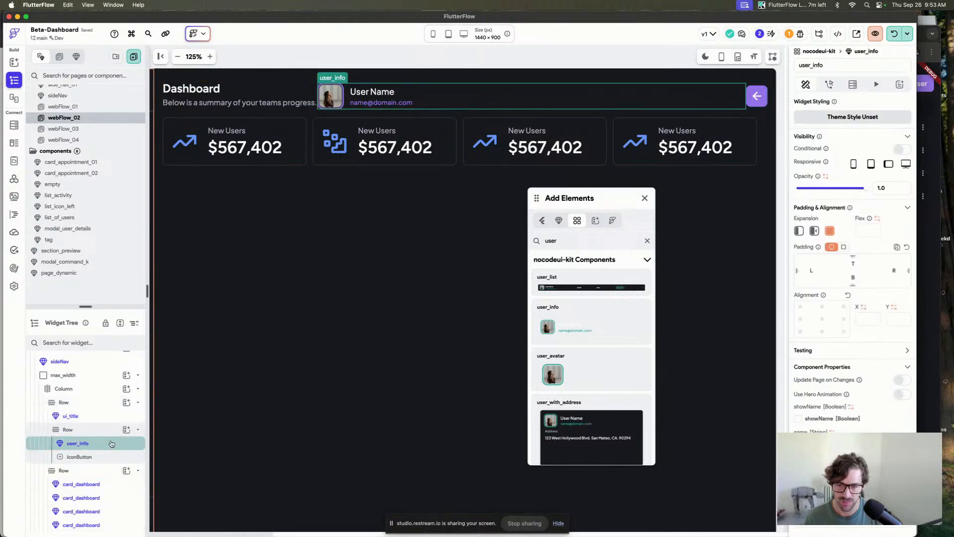
pyautogui.click(514, 101)
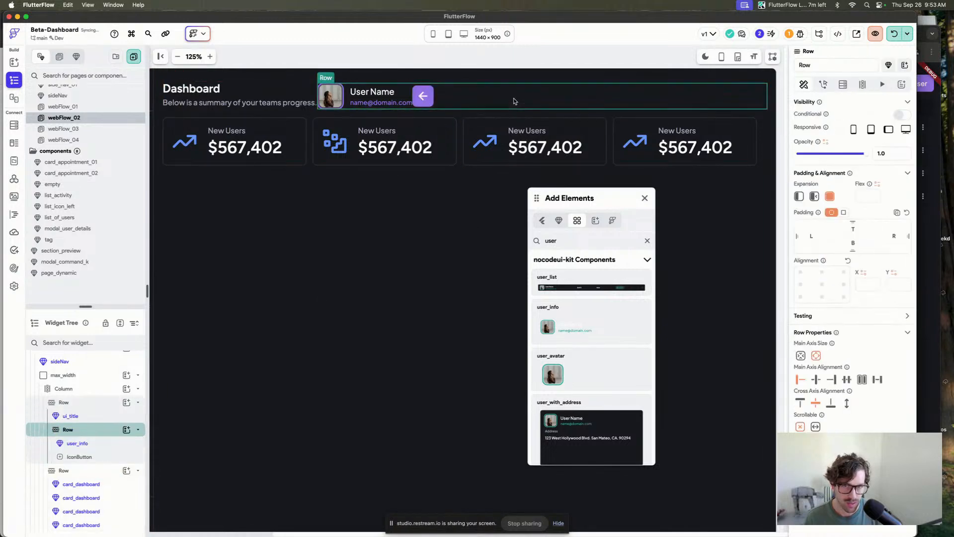
pyautogui.click(831, 379)
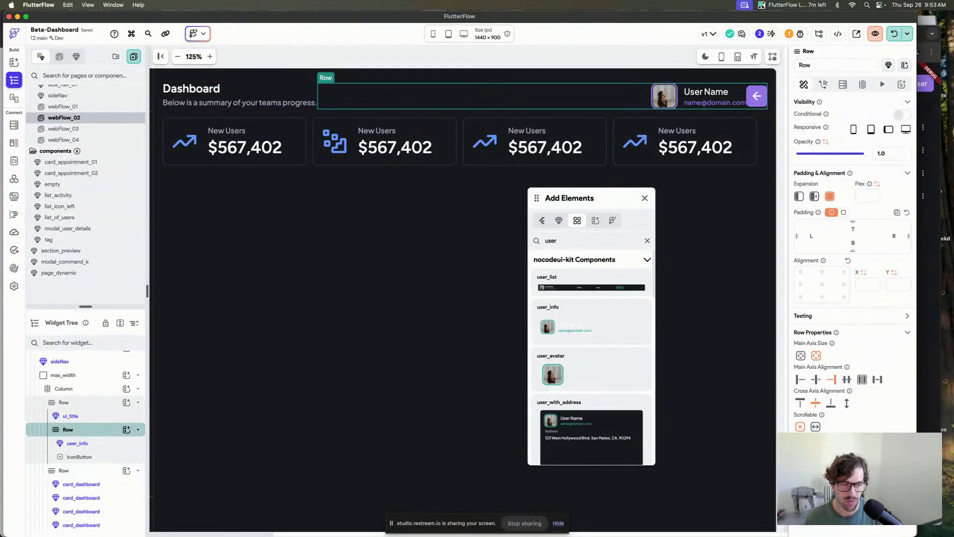
pyautogui.press('8')
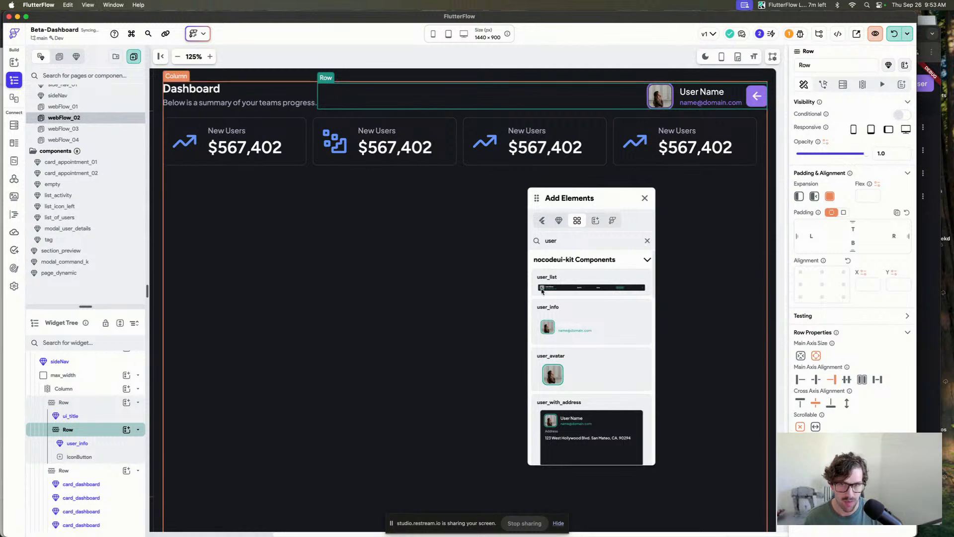
pyautogui.click(319, 112)
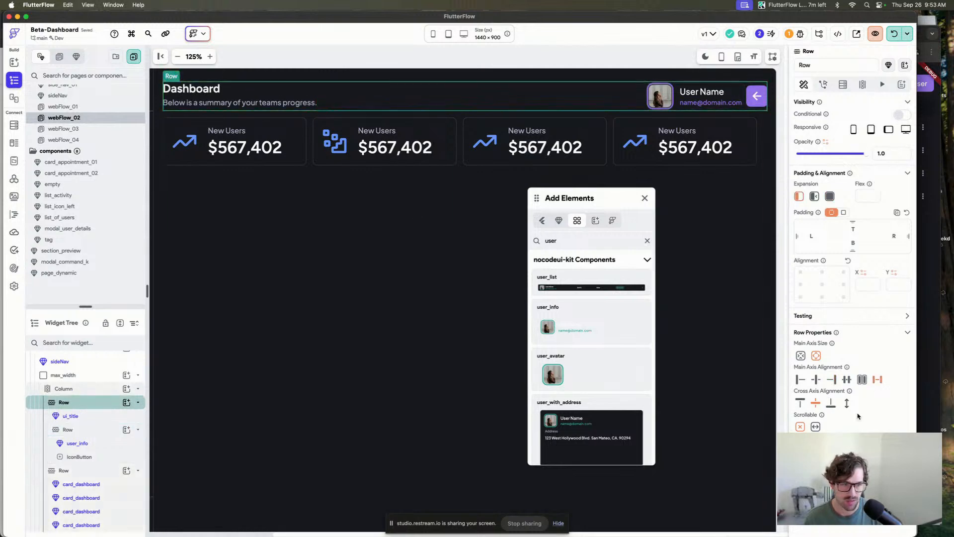
# Search the custom icons for men and set the header IconButton's icon to a menu icon.
pyautogui.click(757, 96)
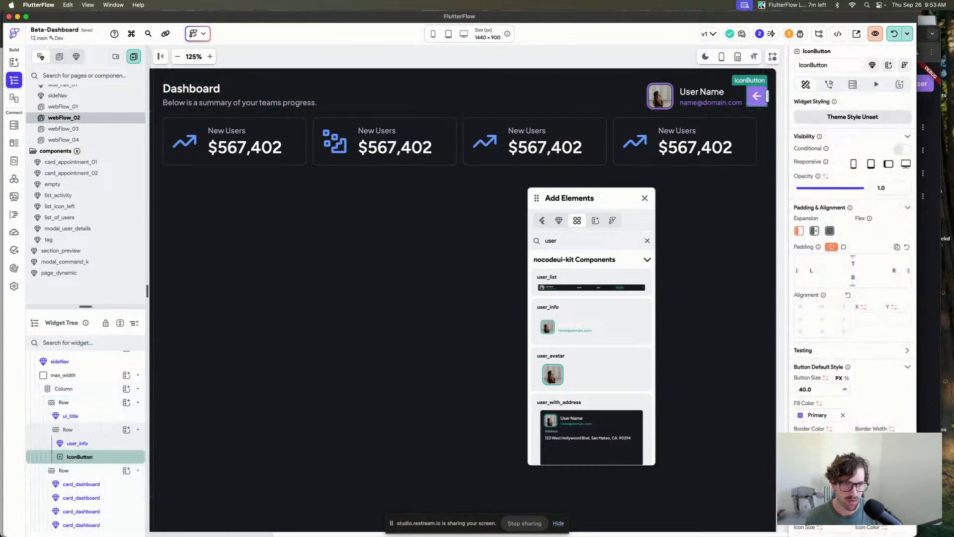
pyautogui.click(816, 503)
pyautogui.click(540, 216)
pyautogui.click(475, 187)
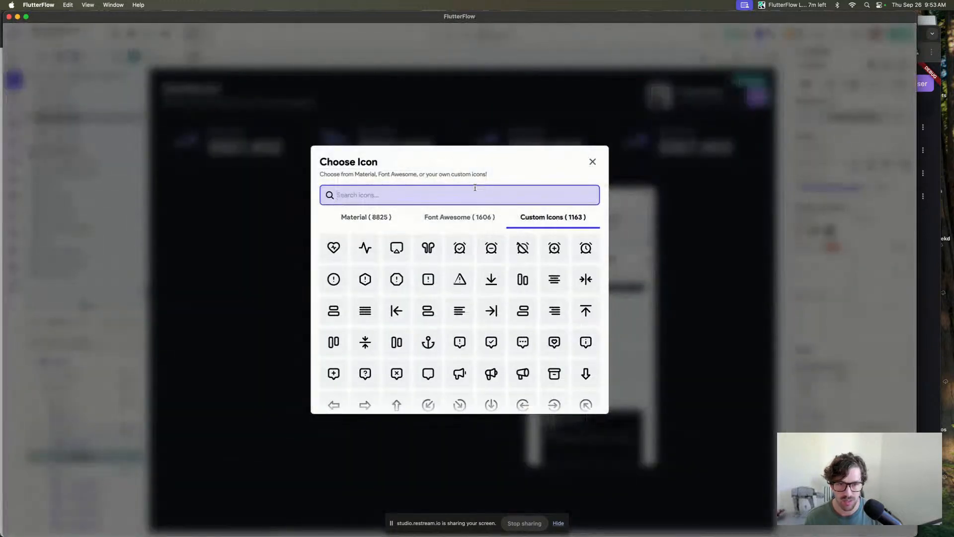
pyautogui.write('more')
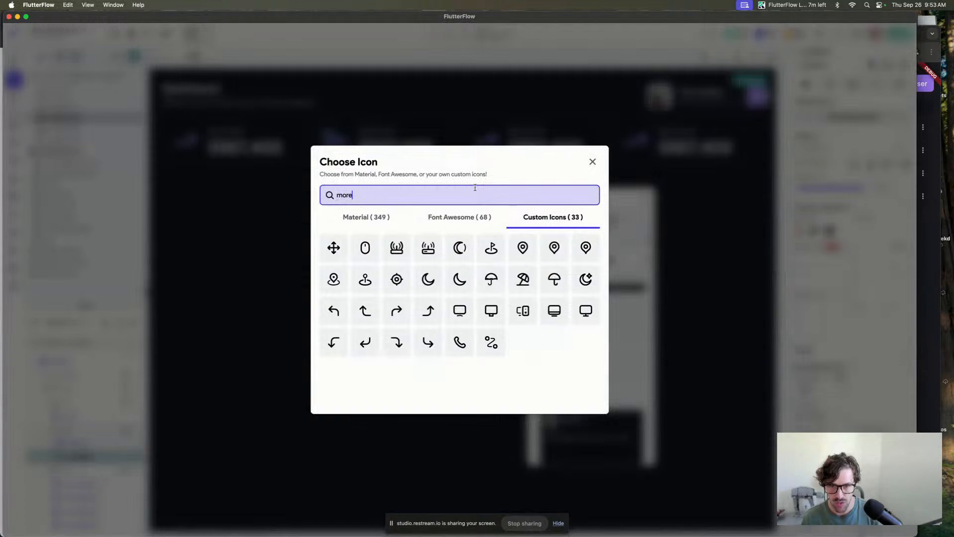
pyautogui.write('men')
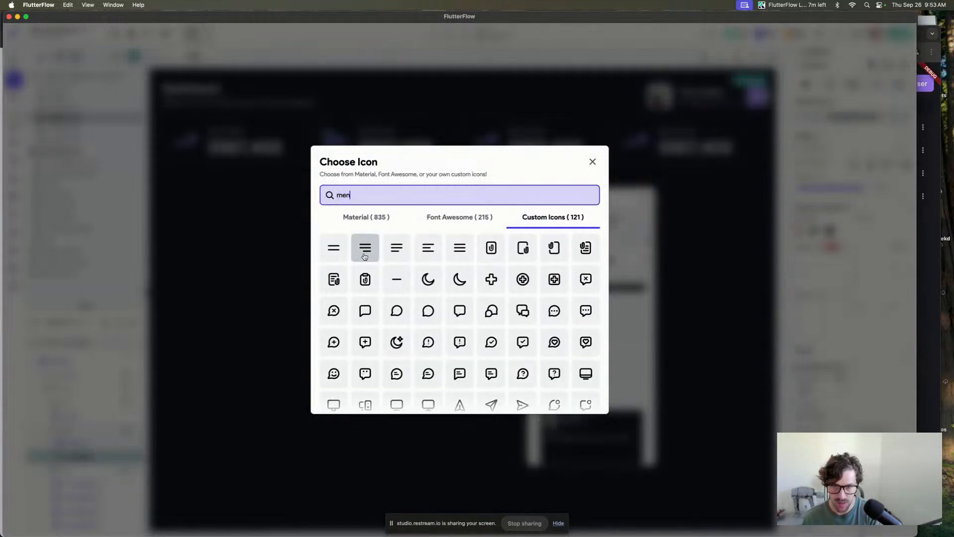
pyautogui.click(429, 251)
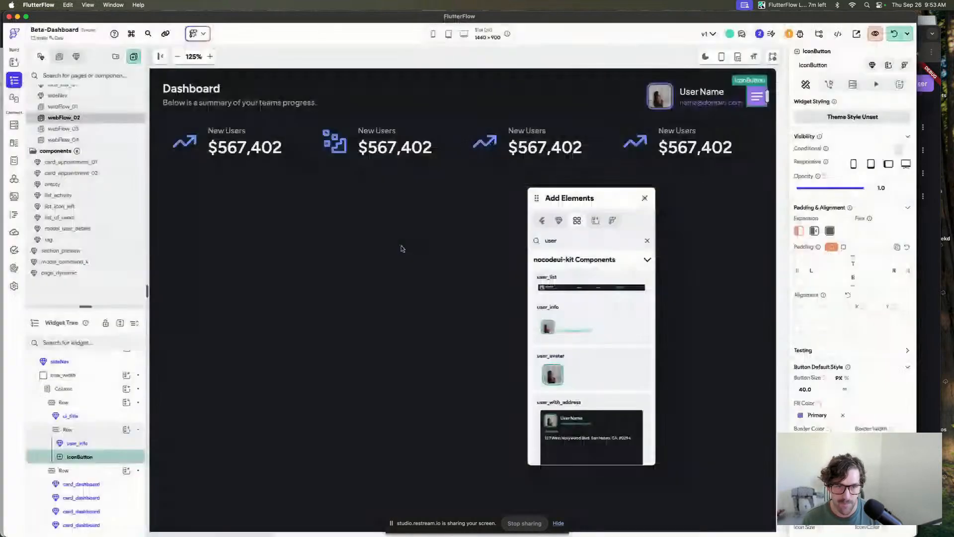
# Apply the IconBtn_Outline widget style to the IconButton and choose the custom menu icon searched as menu.
pyautogui.scroll(-4, 844, 320)
pyautogui.scroll(4, 851, 199)
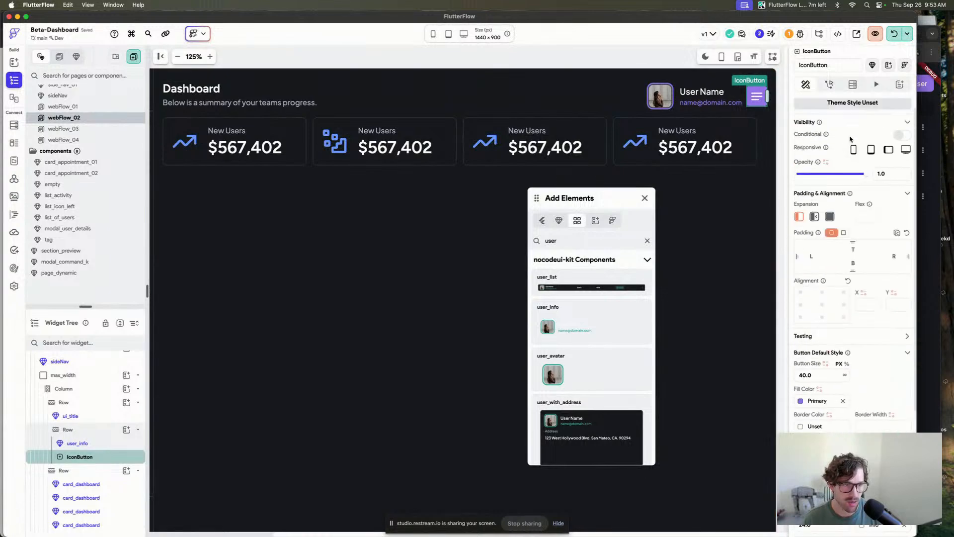
pyautogui.click(853, 104)
pyautogui.click(851, 163)
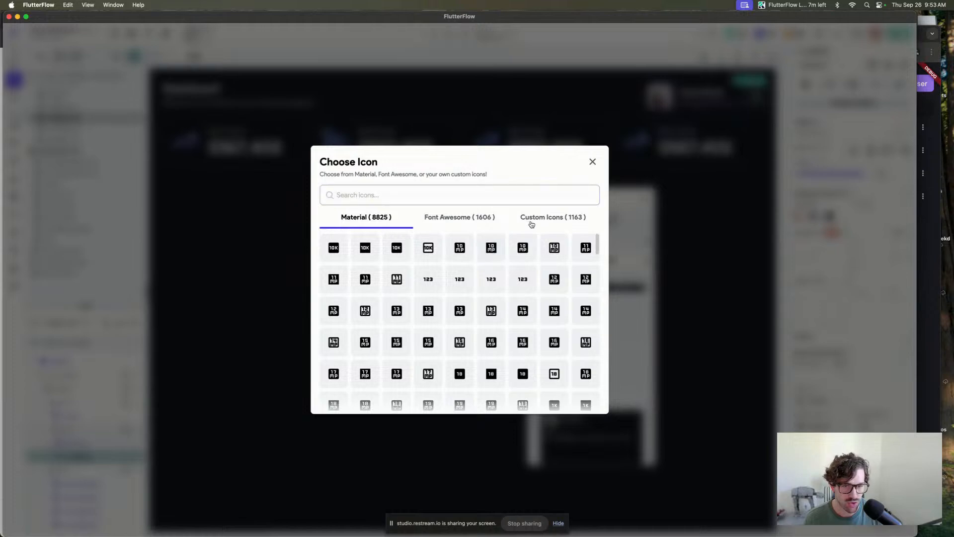
pyautogui.click(530, 219)
pyautogui.write('menu')
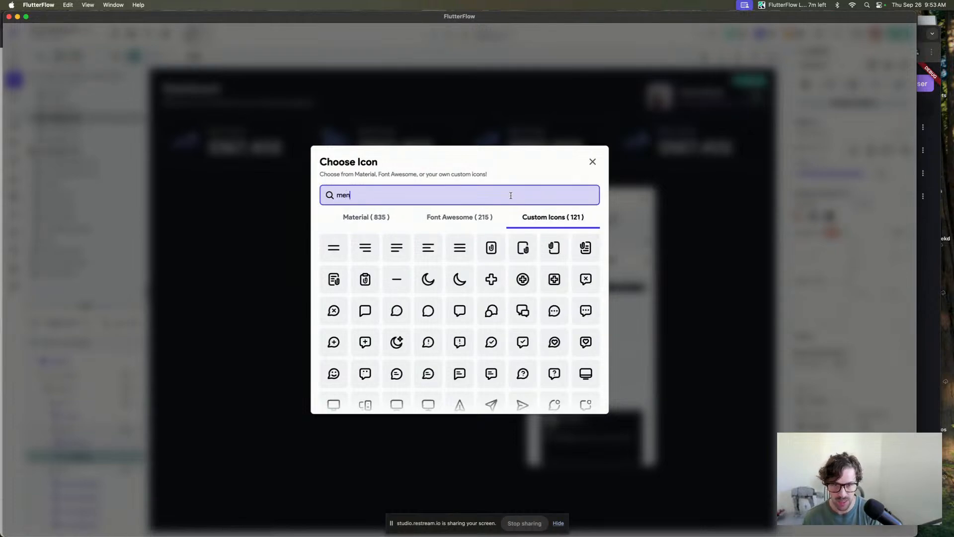
pyautogui.click(366, 248)
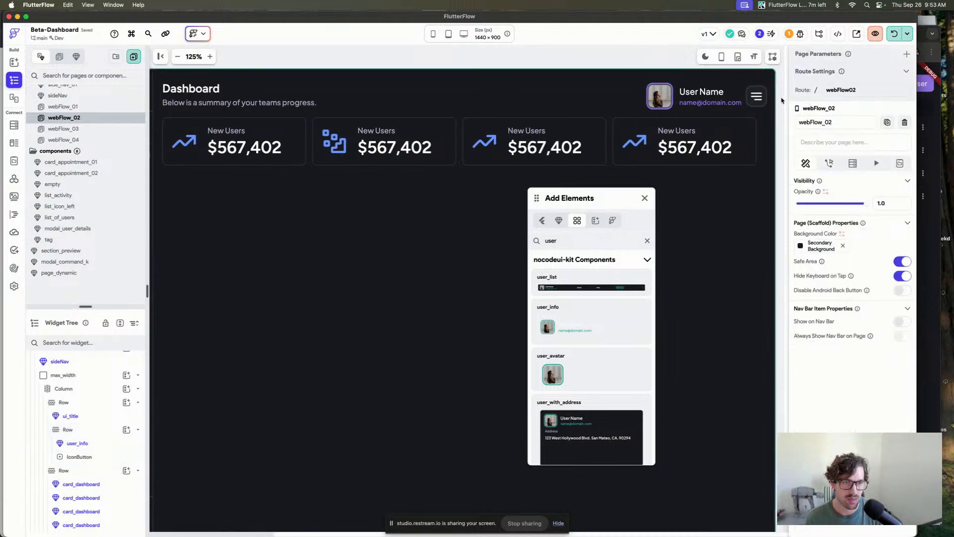
# Set the IconButton's fill color to Secondary Background and its border radius to 8.
pyautogui.click(758, 99)
pyautogui.scroll(-2, 795, 149)
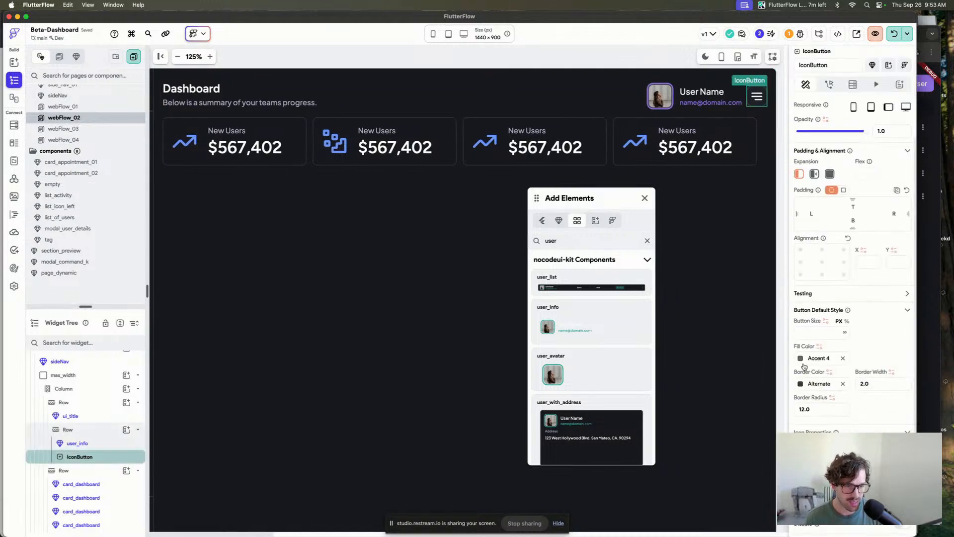
pyautogui.click(801, 359)
pyautogui.click(671, 486)
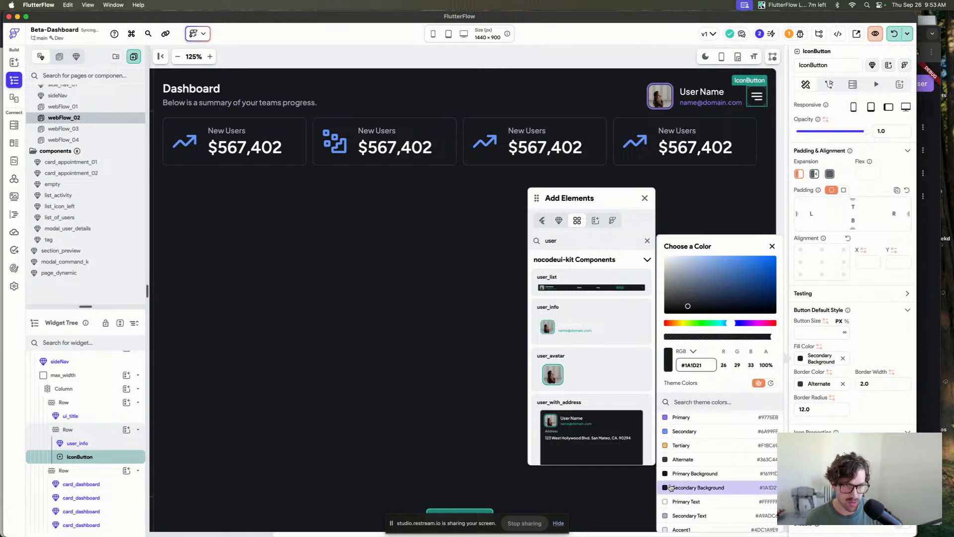
pyautogui.click(890, 352)
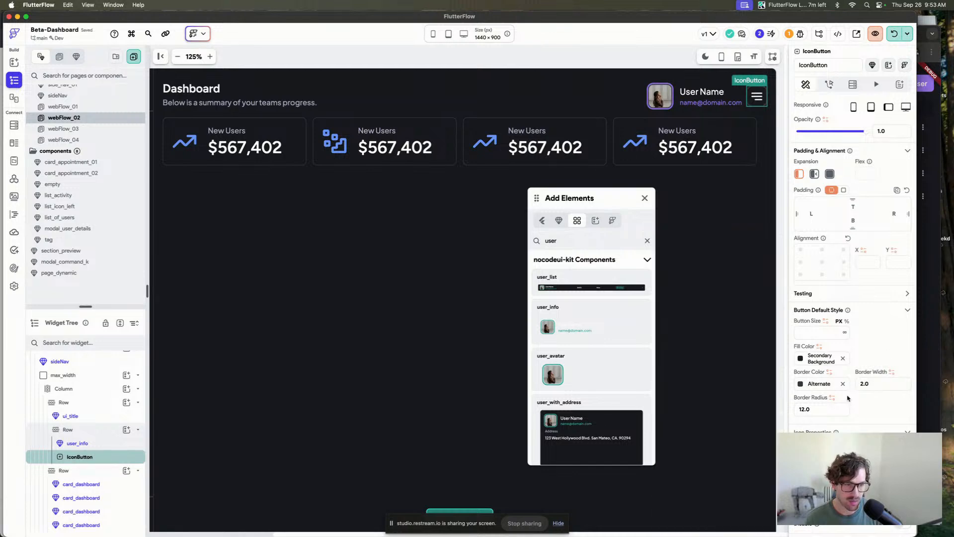
pyautogui.moveTo(829, 408); pyautogui.dragTo(750, 405)
pyautogui.write('8')
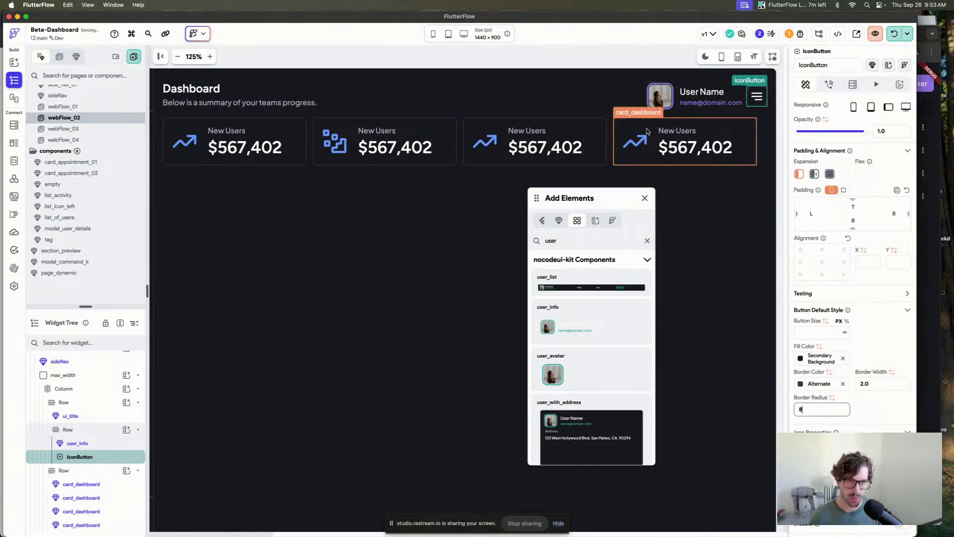
pyautogui.click(655, 58)
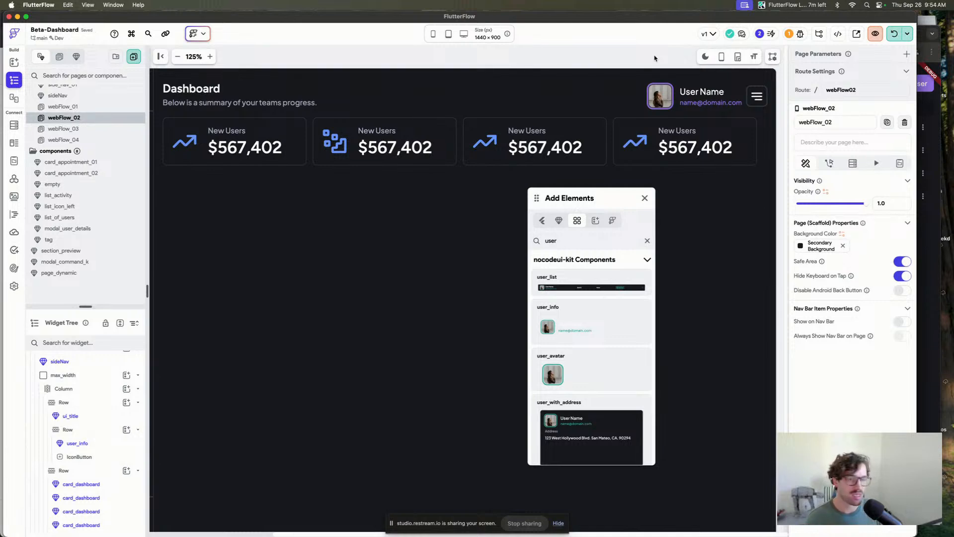
# Duplicate the menu IconButton and move the copy in front of user_info.
pyautogui.click(757, 98)
pyautogui.press('super+d')
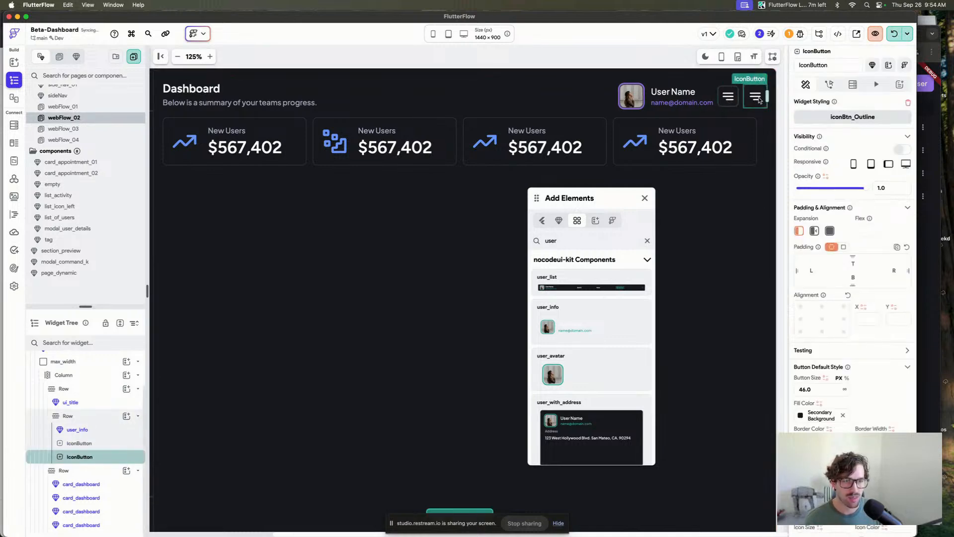
pyautogui.moveTo(759, 100); pyautogui.dragTo(610, 105)
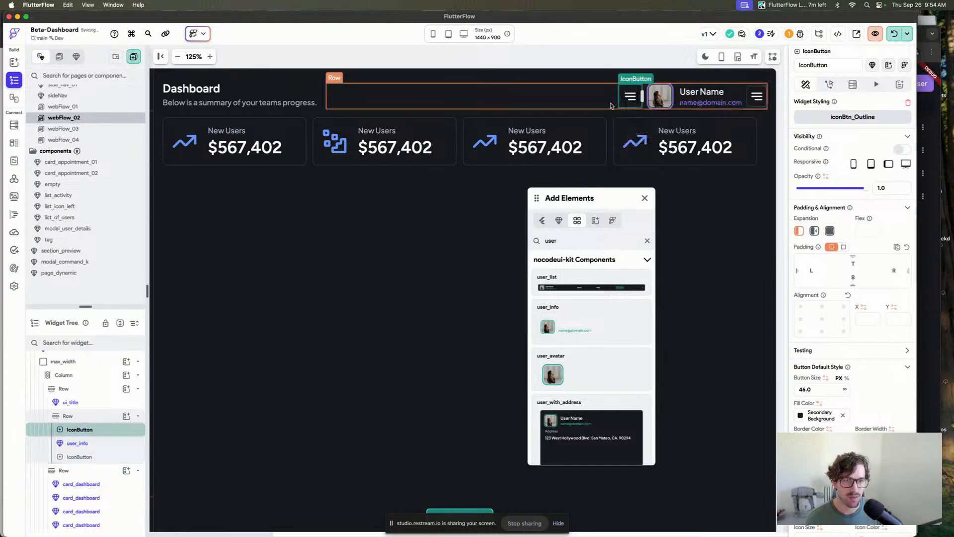
# Set the button size of both header IconButtons to 48.
pyautogui.click(755, 97)
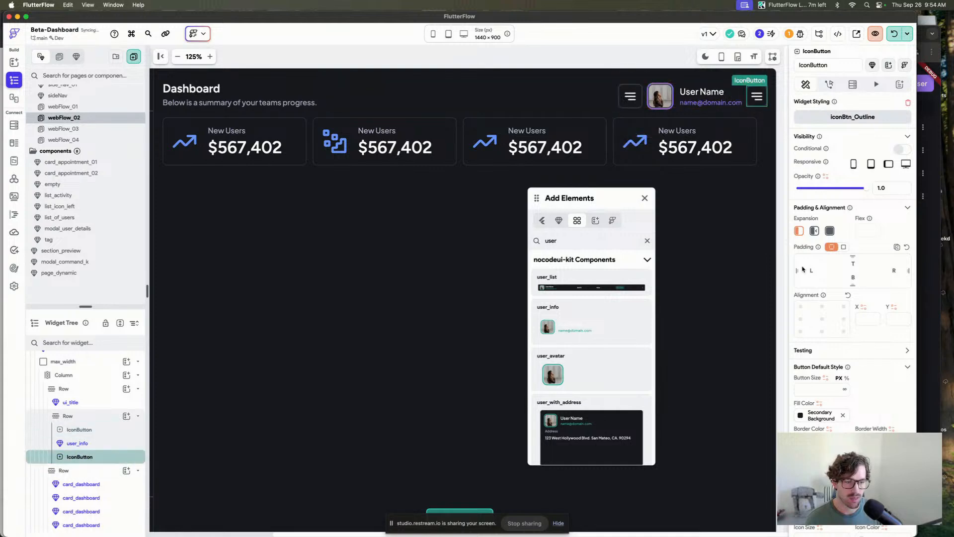
pyautogui.doubleClick(809, 390)
pyautogui.write('48')
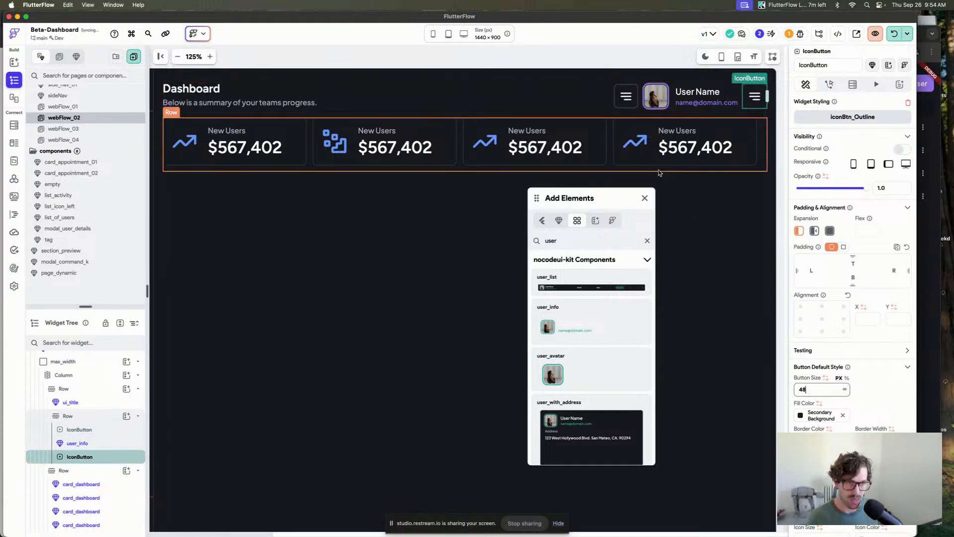
pyautogui.click(630, 101)
pyautogui.doubleClick(814, 386)
pyautogui.write('48')
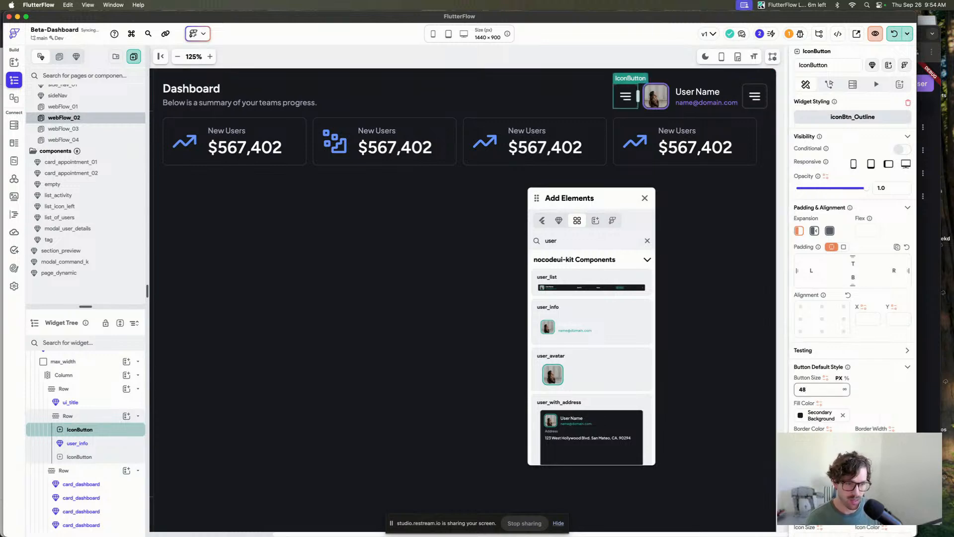
# Search the custom icons for bell and set the duplicated IconButton's icon to a bell.
pyautogui.scroll(-1, 820, 398)
pyautogui.click(815, 467)
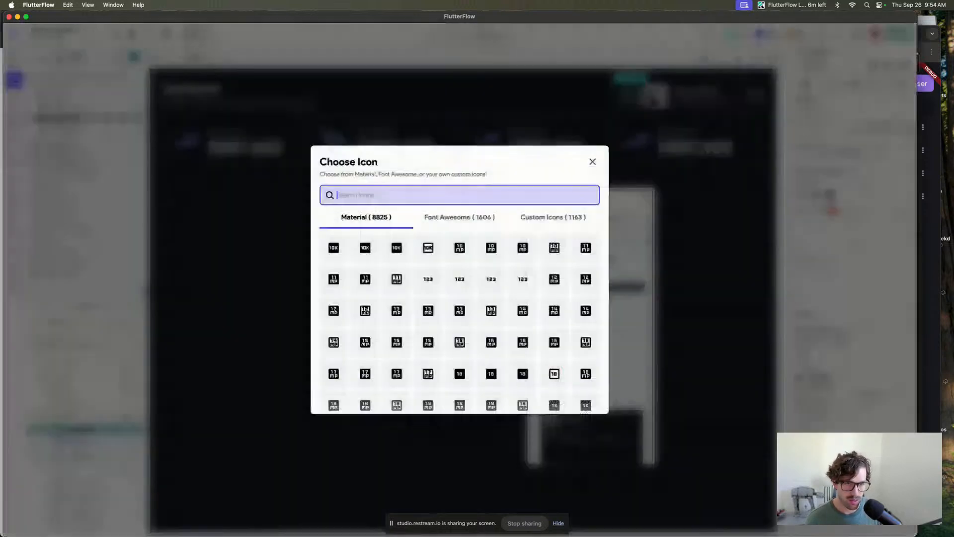
pyautogui.click(548, 222)
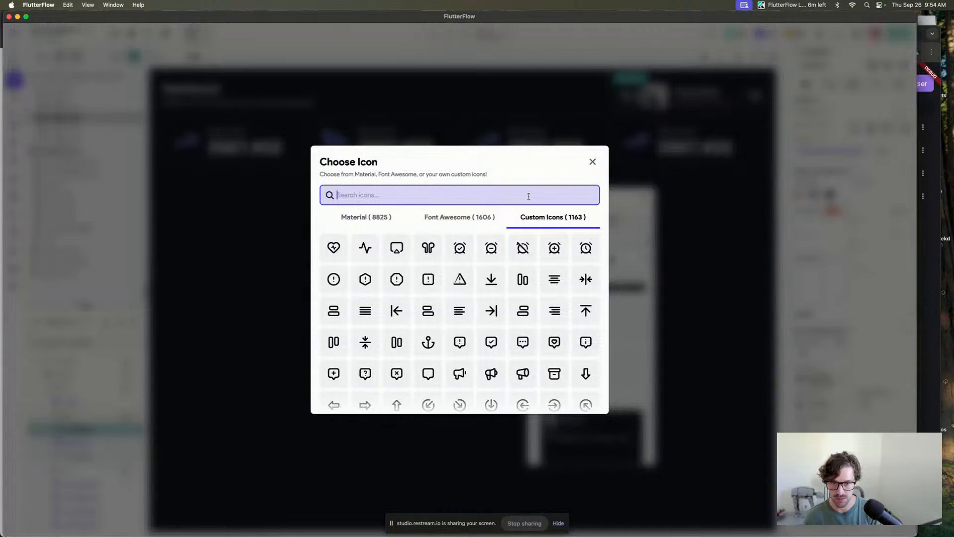
pyautogui.write('notif')
pyautogui.press('super+a')
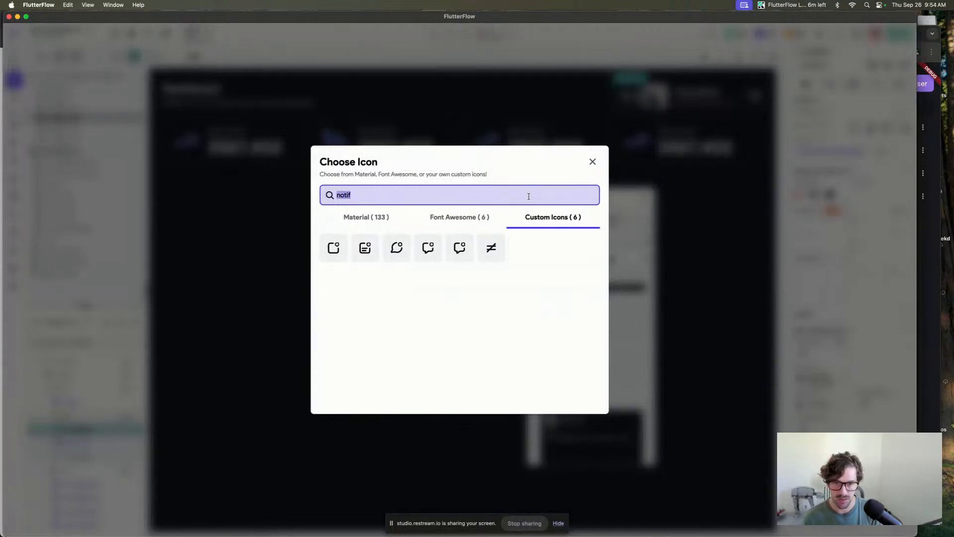
pyautogui.write('bell')
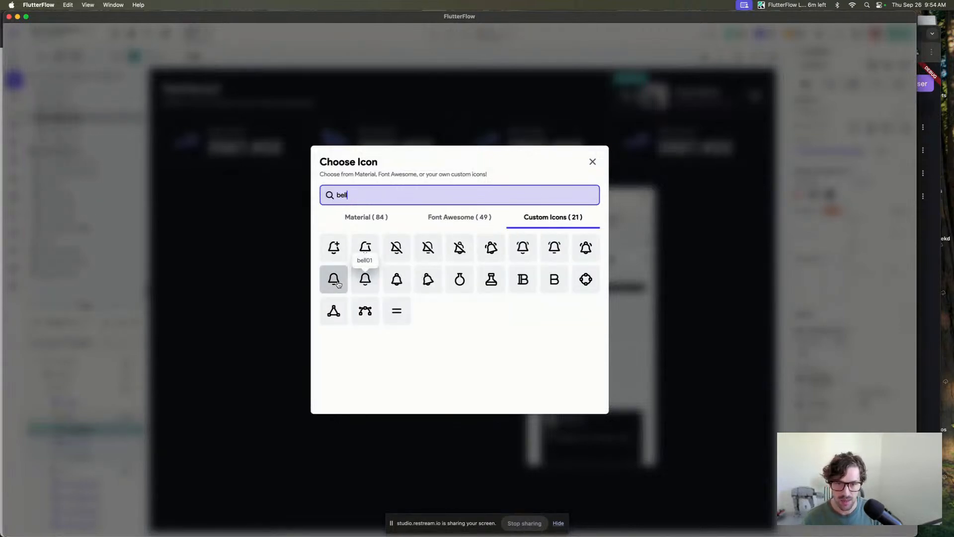
pyautogui.click(400, 281)
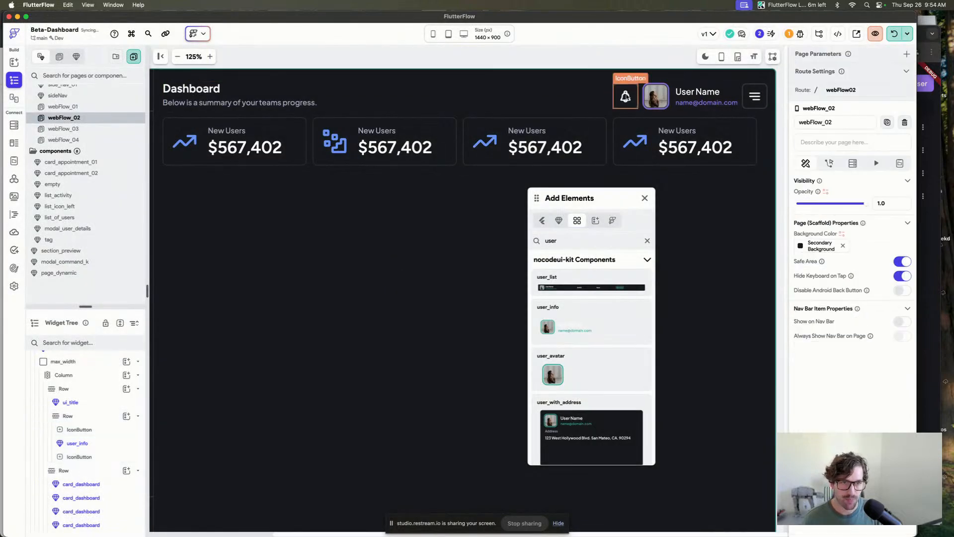
# Select both header IconButtons together and review their shared style settings.
pyautogui.click(627, 97)
pyautogui.click(662, 52)
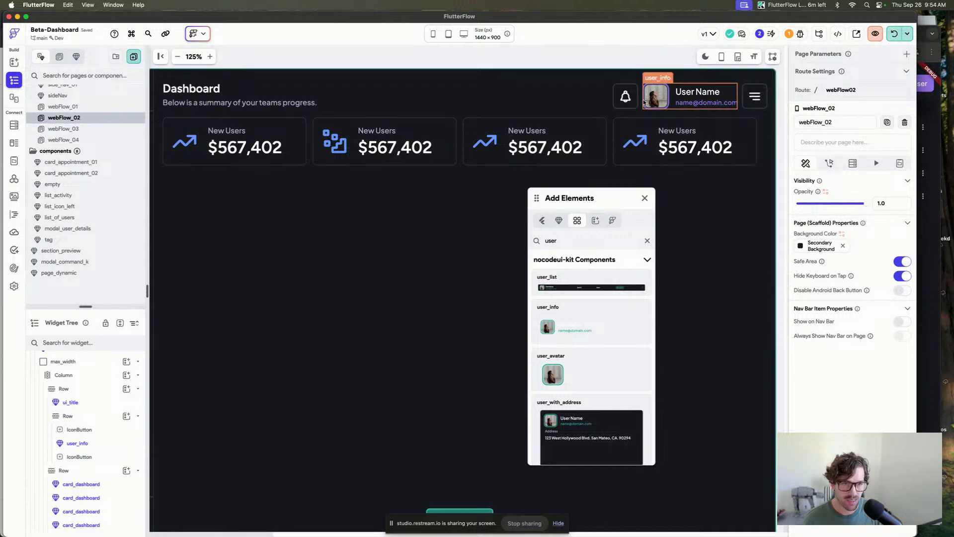
pyautogui.click(625, 96)
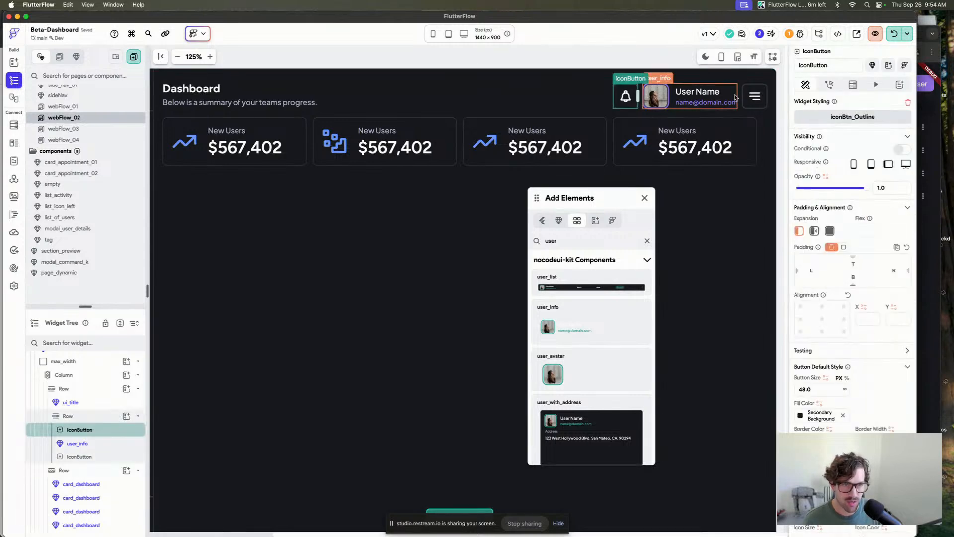
pyautogui.keyDown('shift'); pyautogui.click(755, 96); pyautogui.keyUp('shift')
pyautogui.scroll(-3, 852, 323)
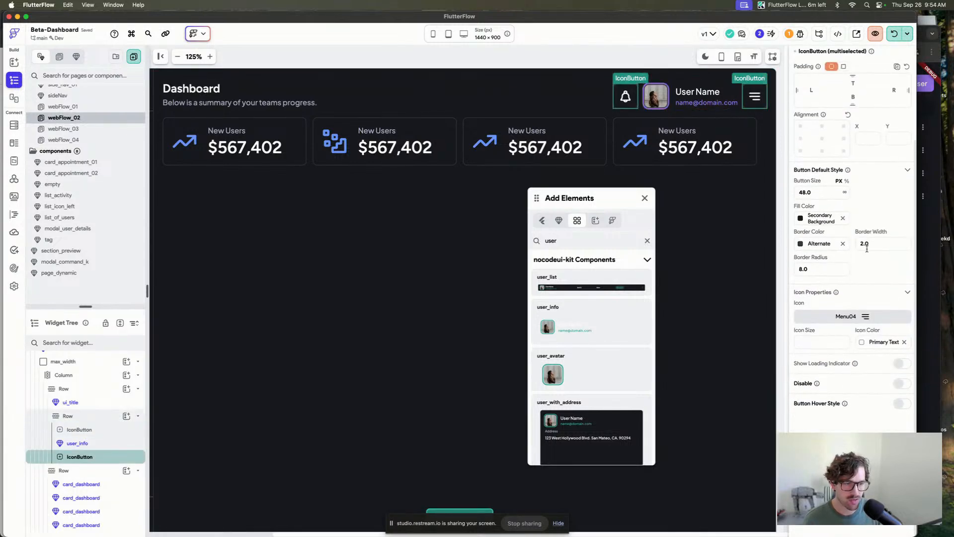
# Set the border radius of both header IconButtons to 12.
pyautogui.click(816, 269)
pyautogui.write('12')
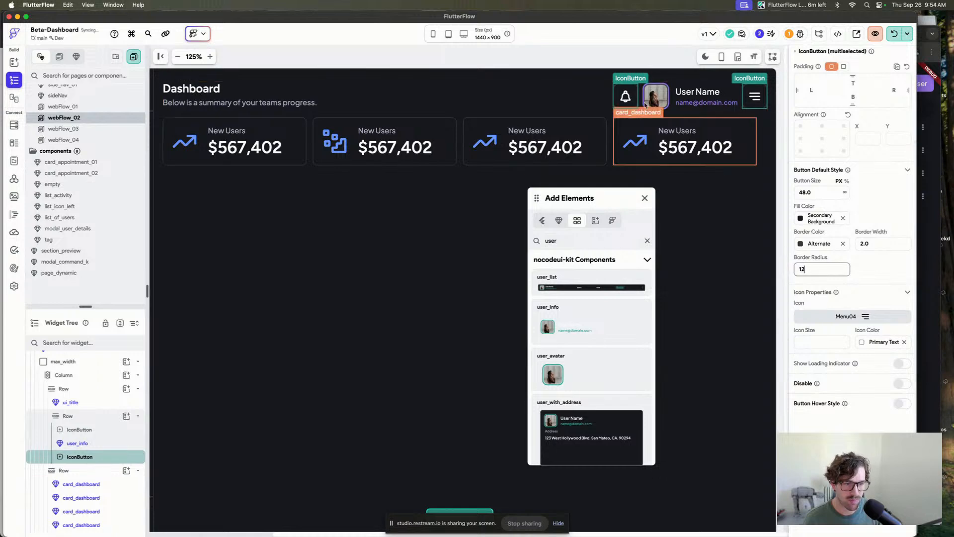
pyautogui.click(678, 62)
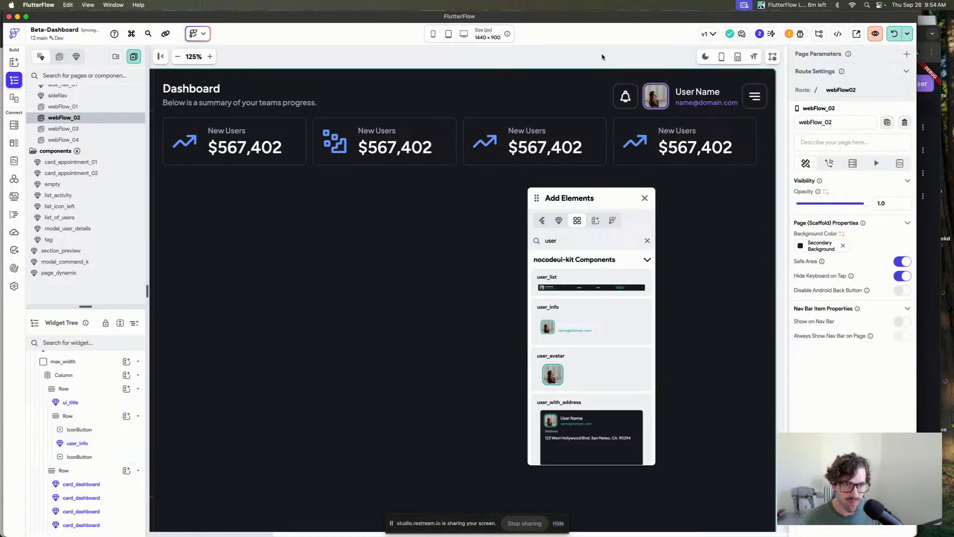
# Duplicate the bell IconButton and set the copy's icon to a search icon from the custom icons.
pyautogui.click(752, 96)
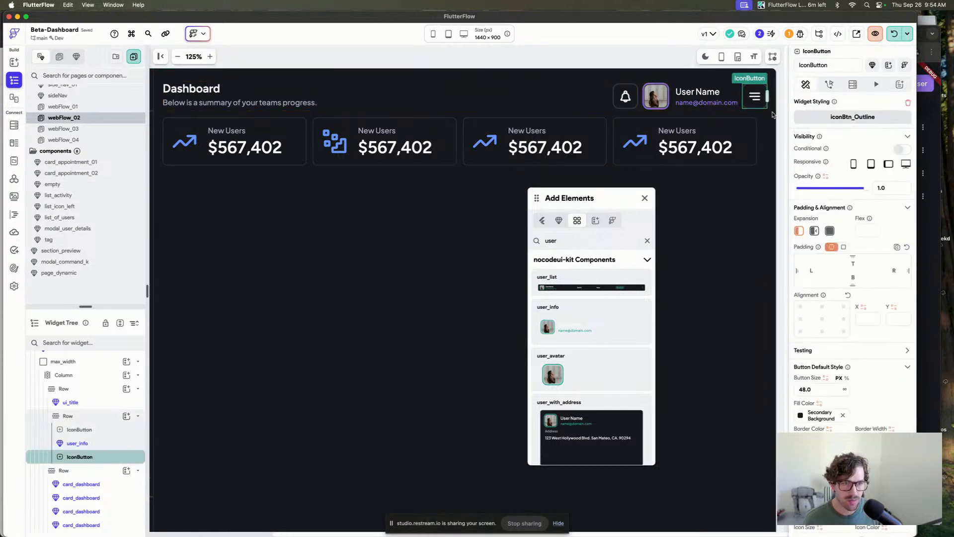
pyautogui.click(627, 104)
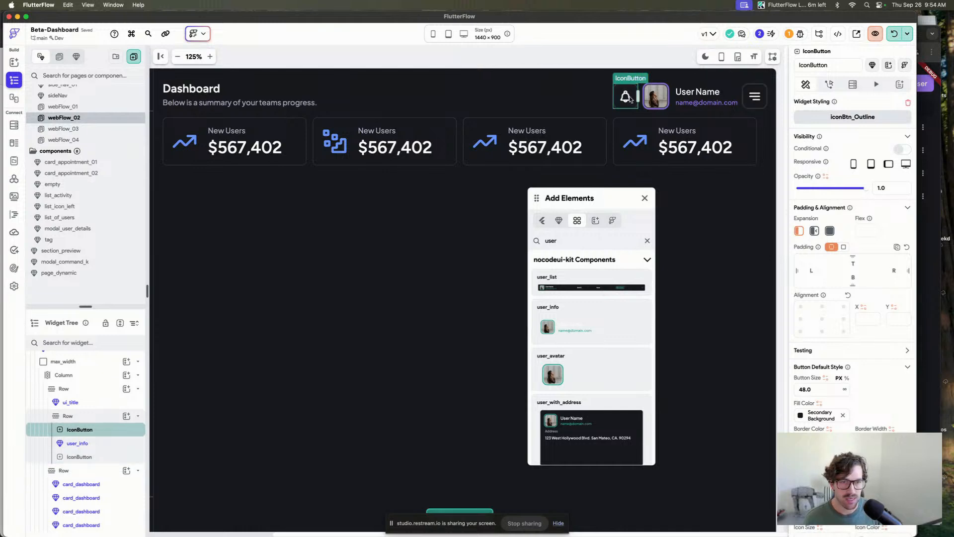
pyautogui.press('super+d')
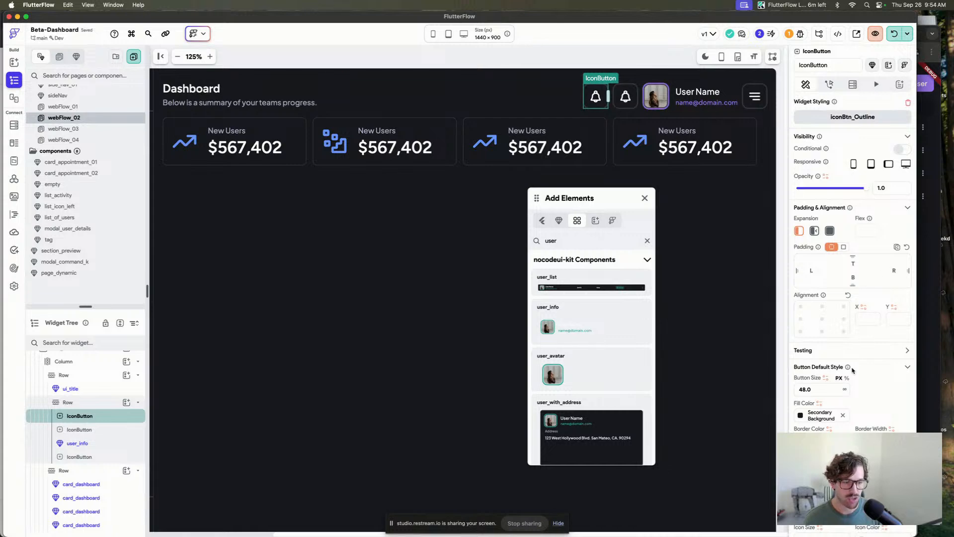
pyautogui.click(821, 508)
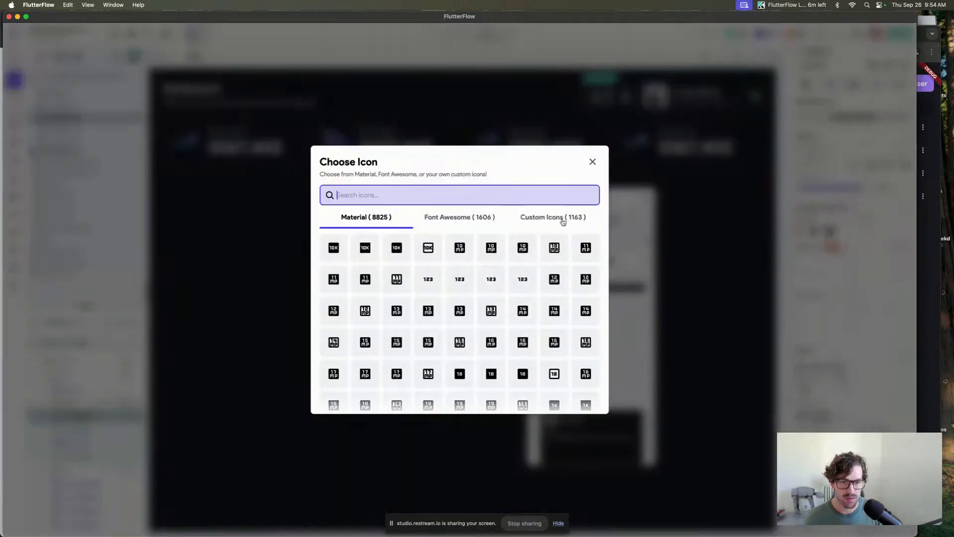
pyautogui.click(533, 216)
pyautogui.click(529, 192)
pyautogui.write('sear')
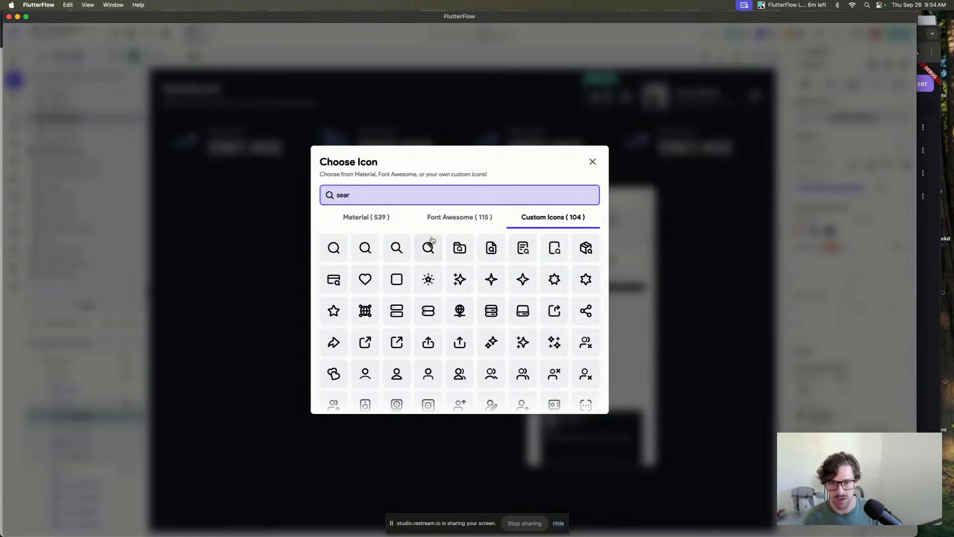
pyautogui.click(397, 247)
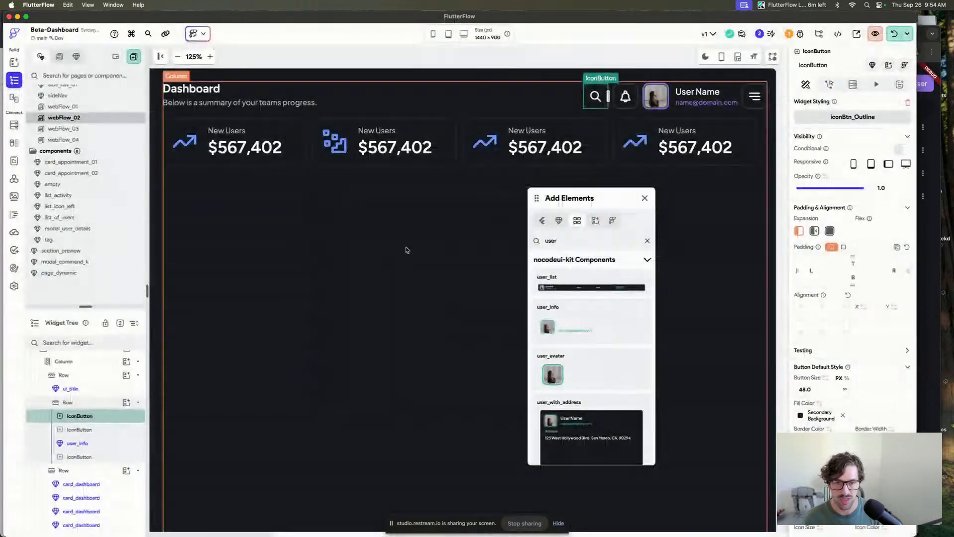
pyautogui.click(561, 53)
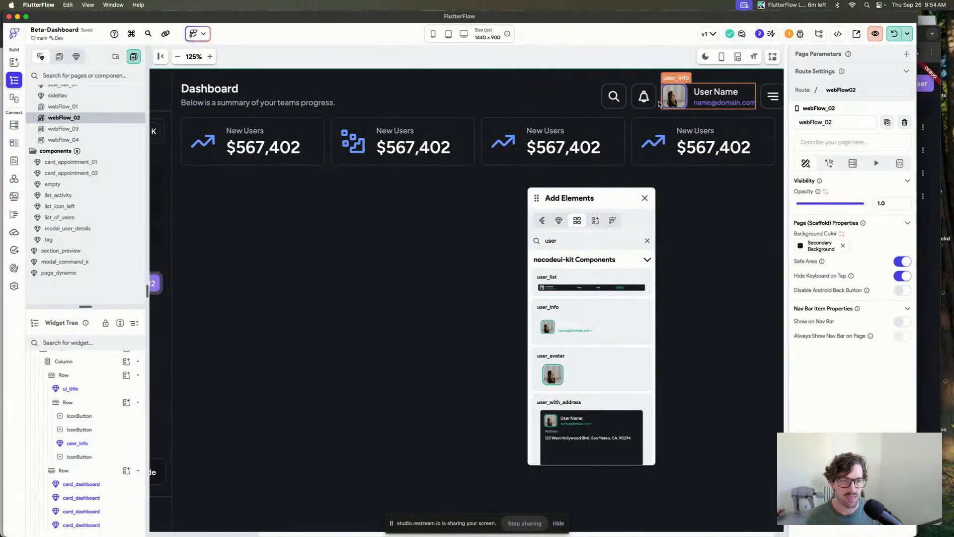
pyautogui.click(582, 101)
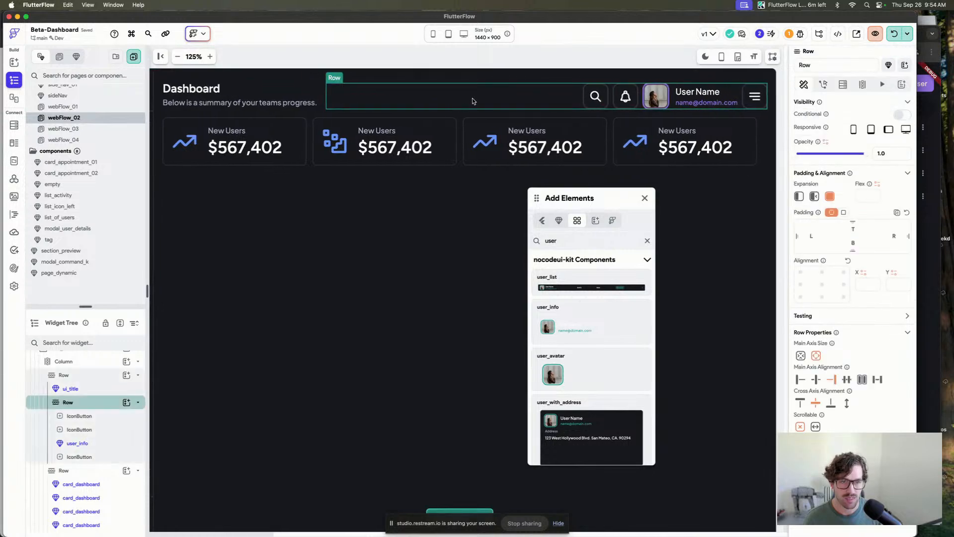
pyautogui.click(889, 65)
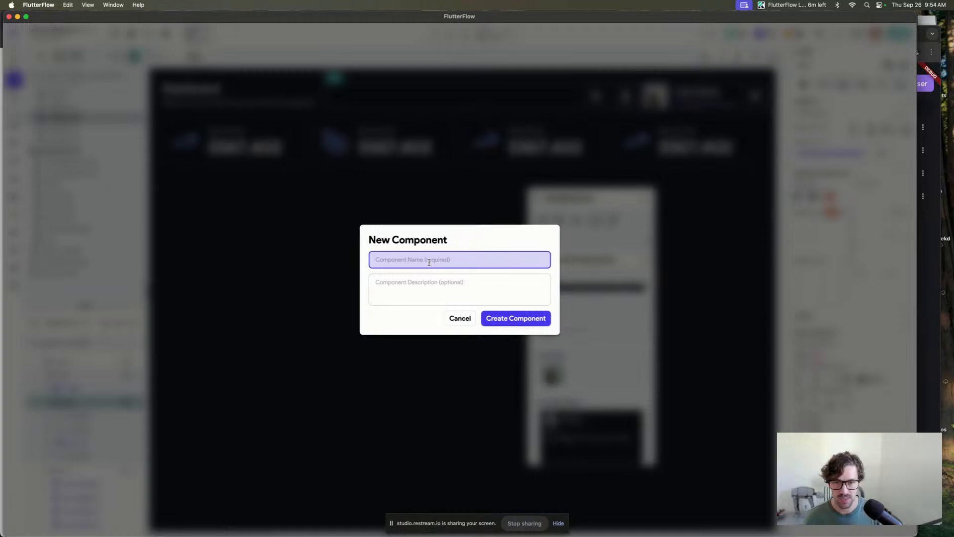
pyautogui.write('nav_to')
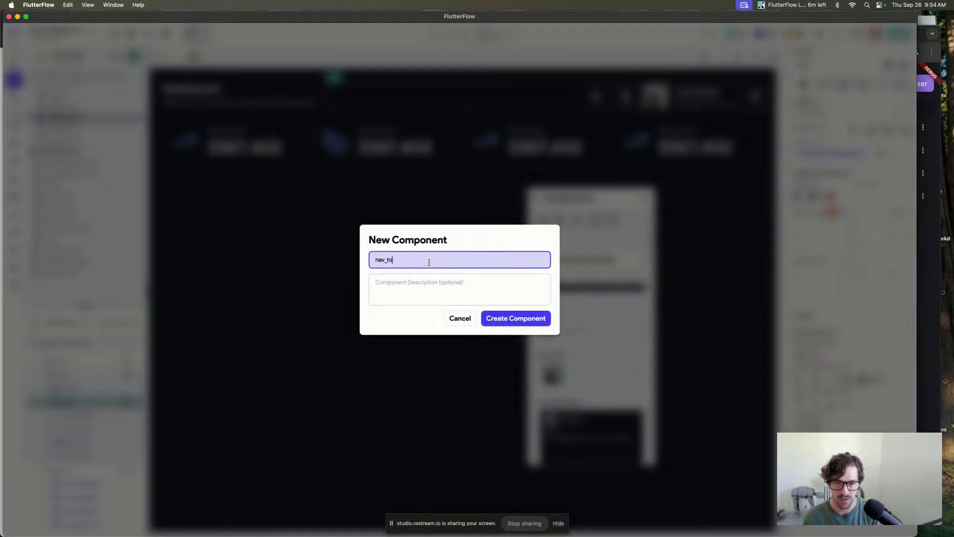
pyautogui.write('pS')
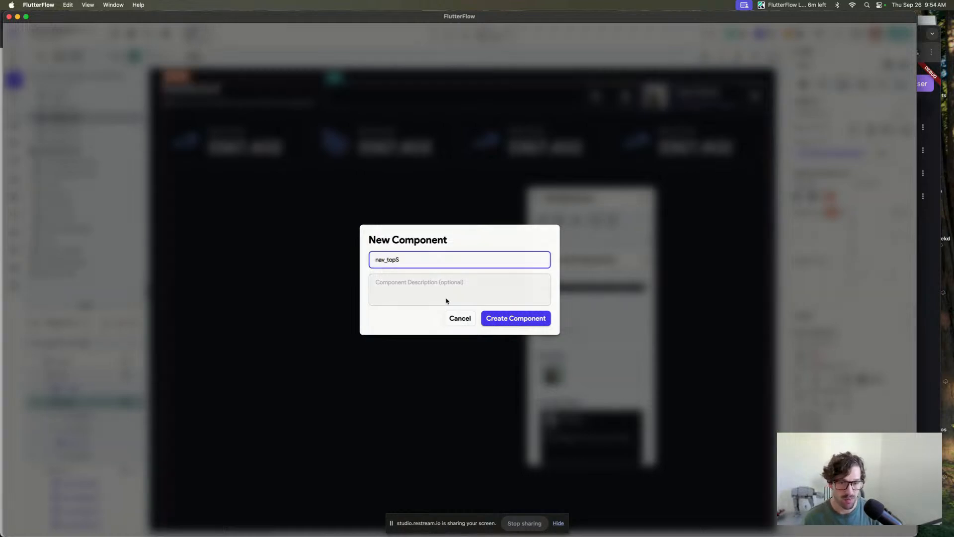
pyautogui.click(460, 318)
# Convert the whole header Row, title included, into a new component named nav_top_section.
pyautogui.click(321, 94)
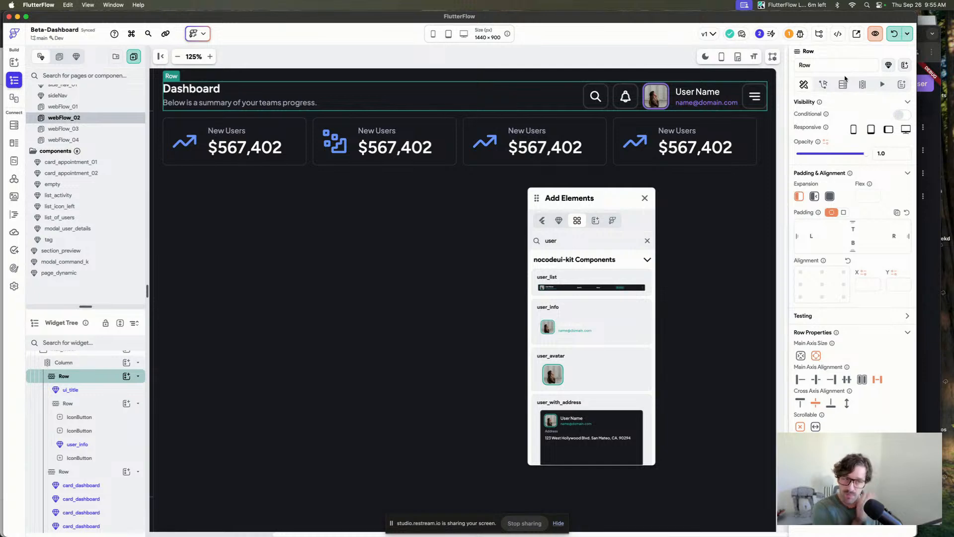
pyautogui.click(905, 64)
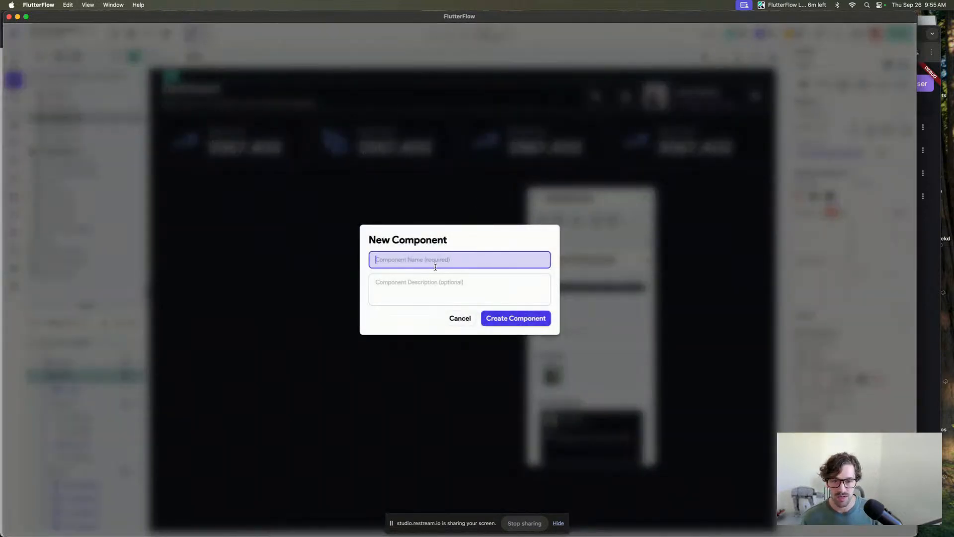
pyautogui.write('nav_top_section')
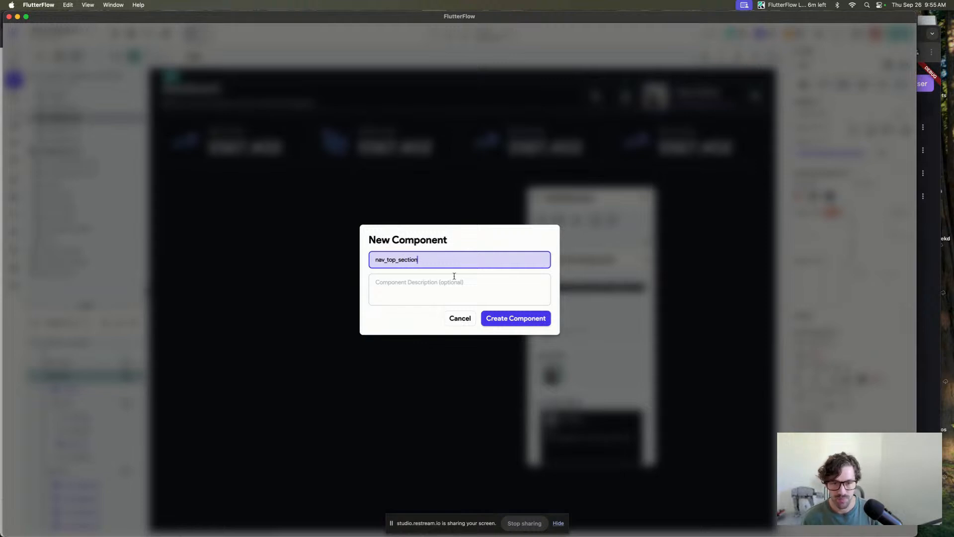
pyautogui.click(512, 320)
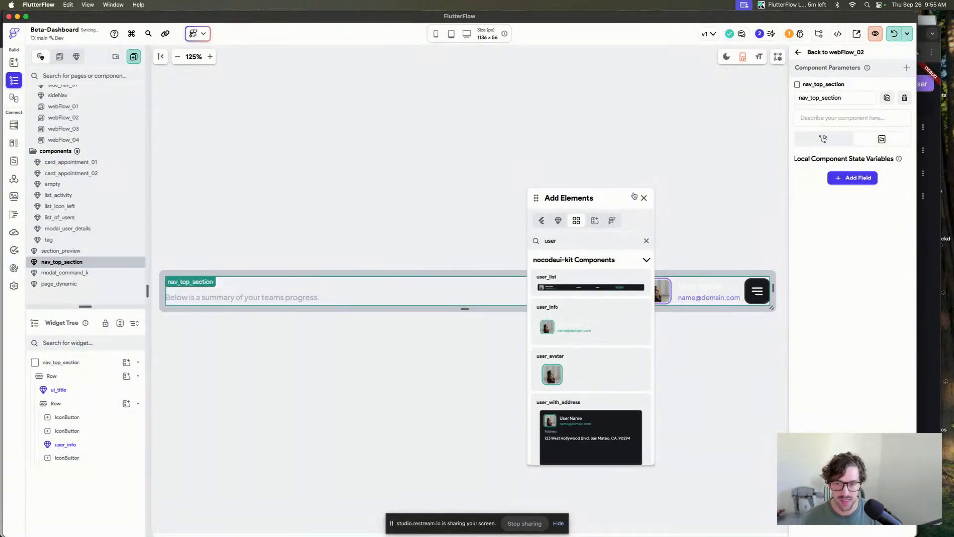
pyautogui.click(643, 198)
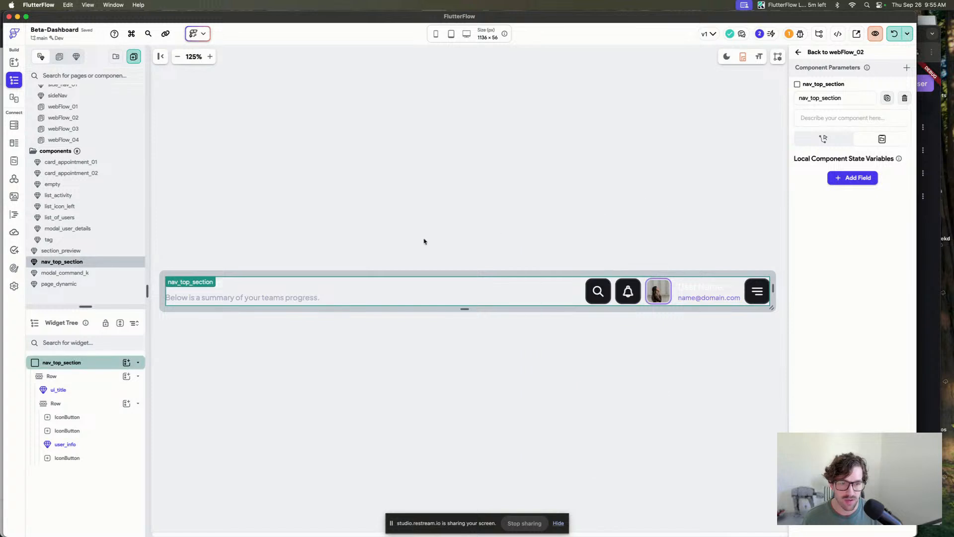
# Inspect the user_info component's properties inside nav_top_section.
pyautogui.click(716, 285)
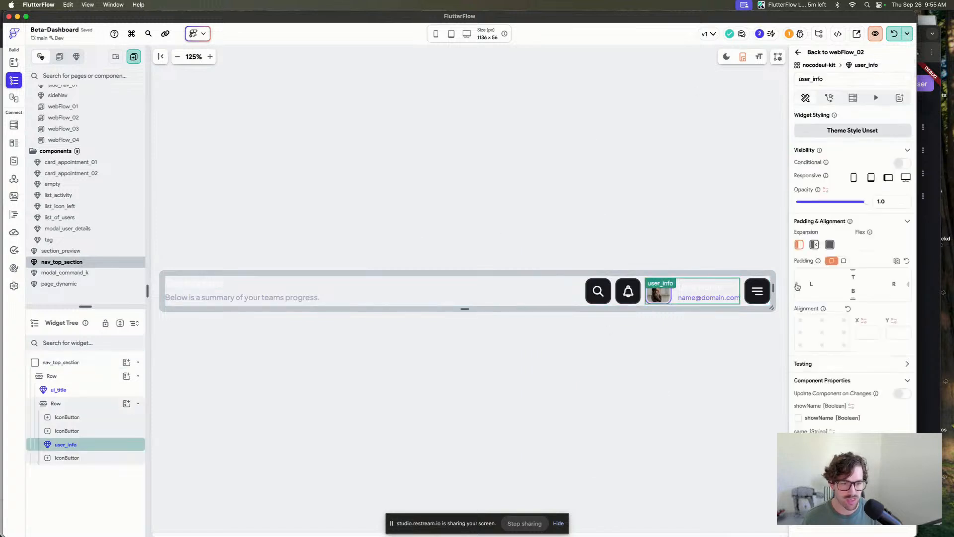
pyautogui.hscroll(-1, 708, 273)
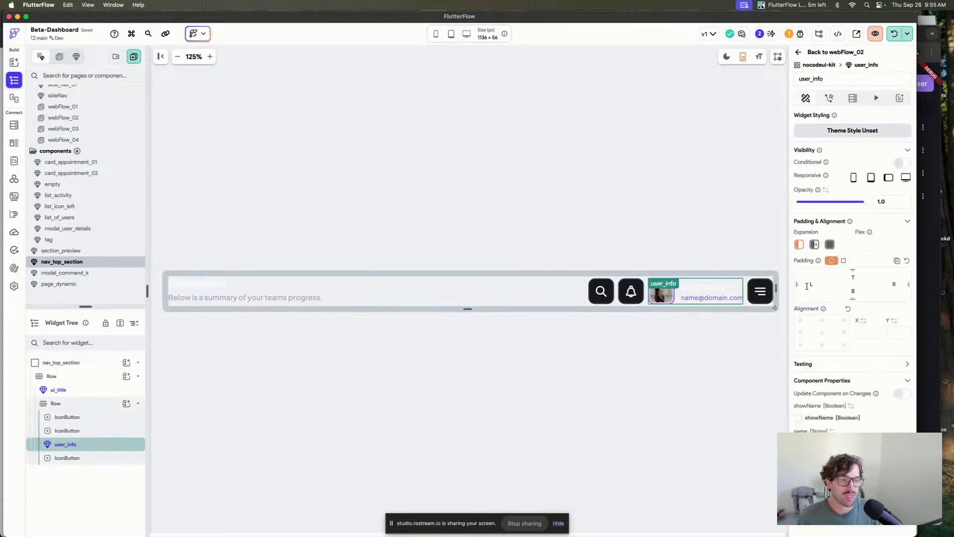
pyautogui.scroll(-3, 810, 288)
pyautogui.press('super+c')
pyautogui.hscroll(1, 713, 302)
pyautogui.hscroll(-1, 706, 296)
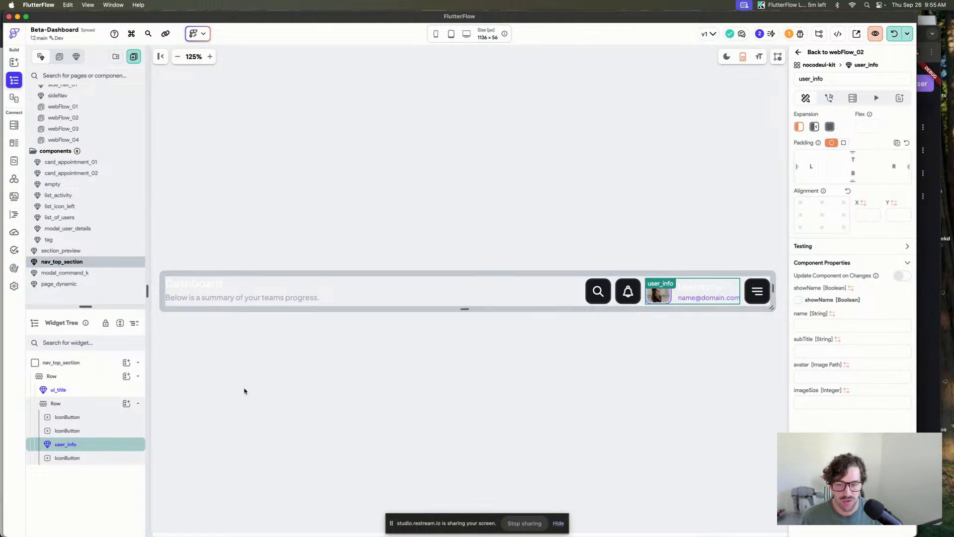
pyautogui.click(537, 201)
# Re-enter the user_info subtitle text as the sample domain e-mail.
pyautogui.click(672, 296)
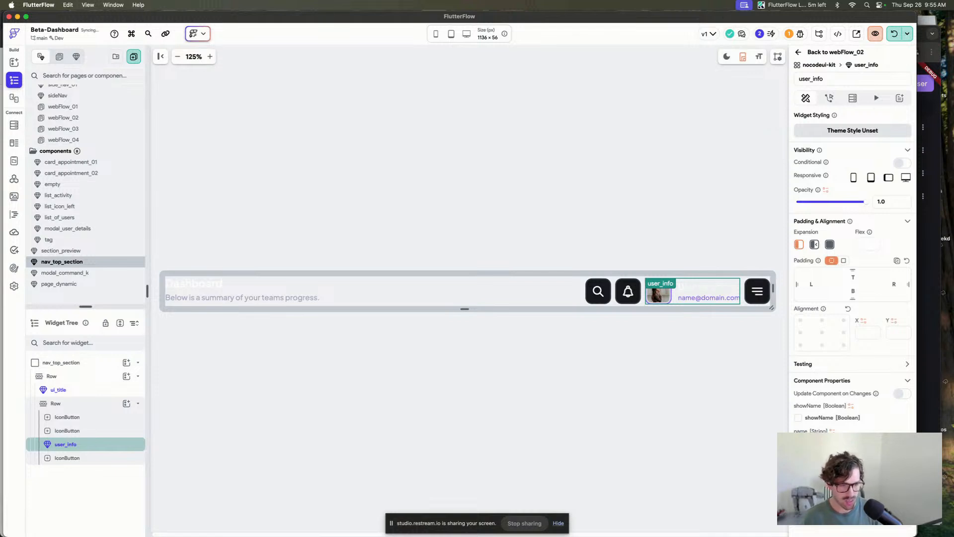
pyautogui.write('nam')
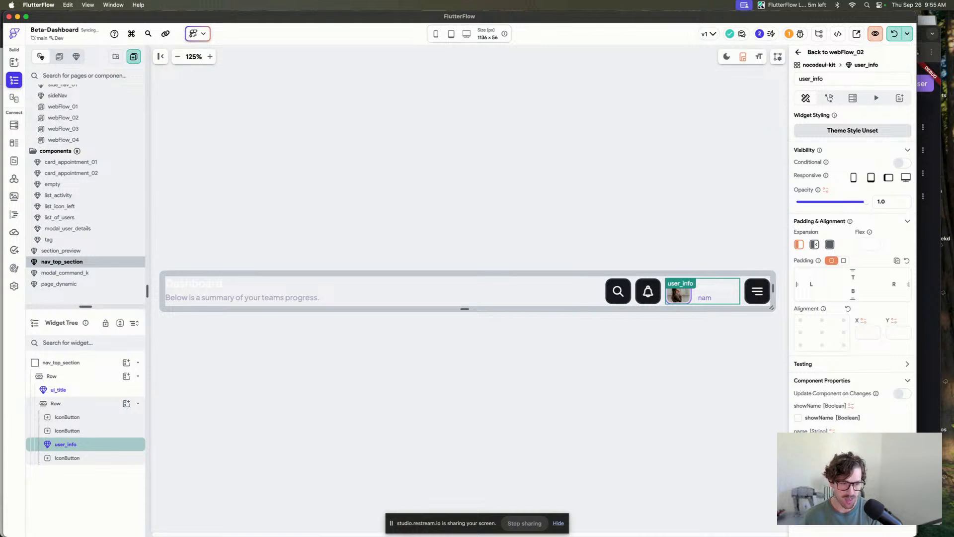
pyautogui.write('e@domain.com')
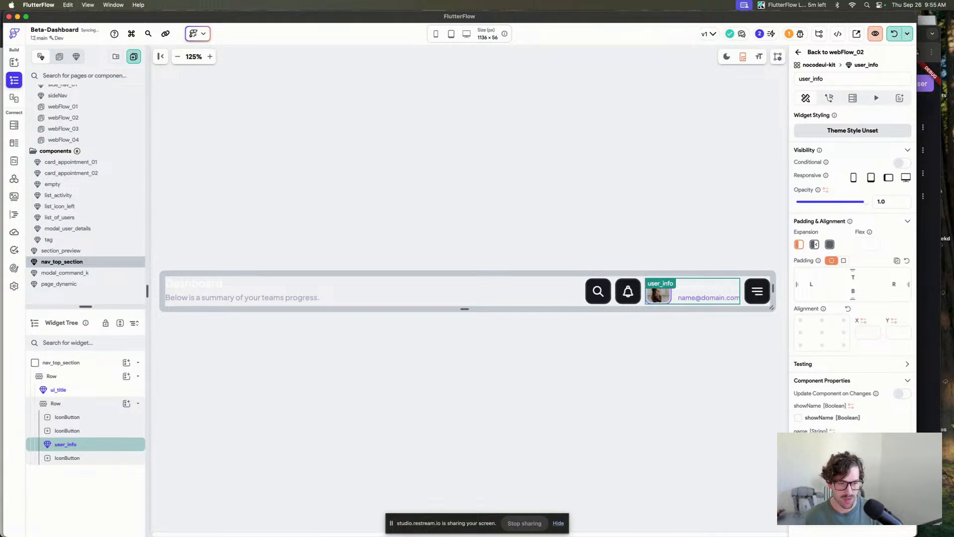
pyautogui.scroll(-2, 852, 249)
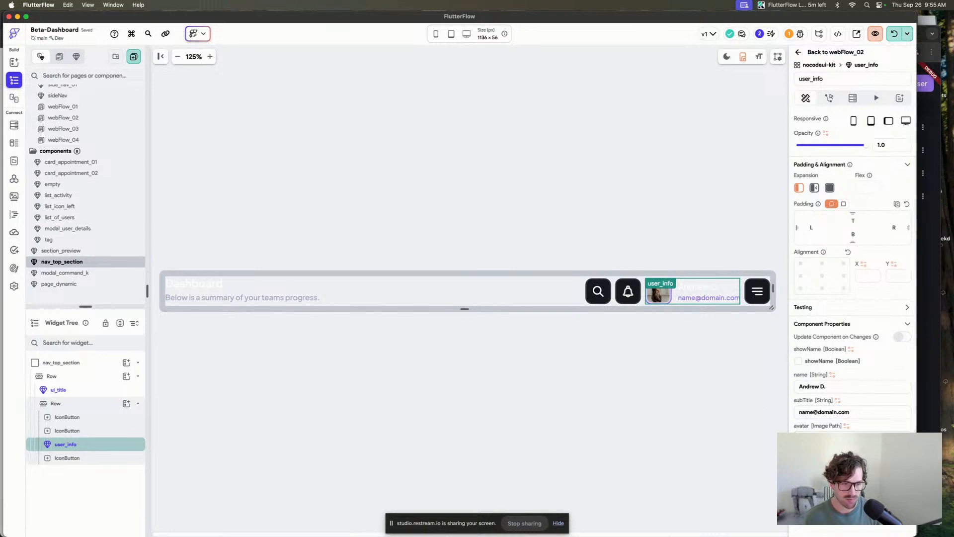
pyautogui.click(723, 240)
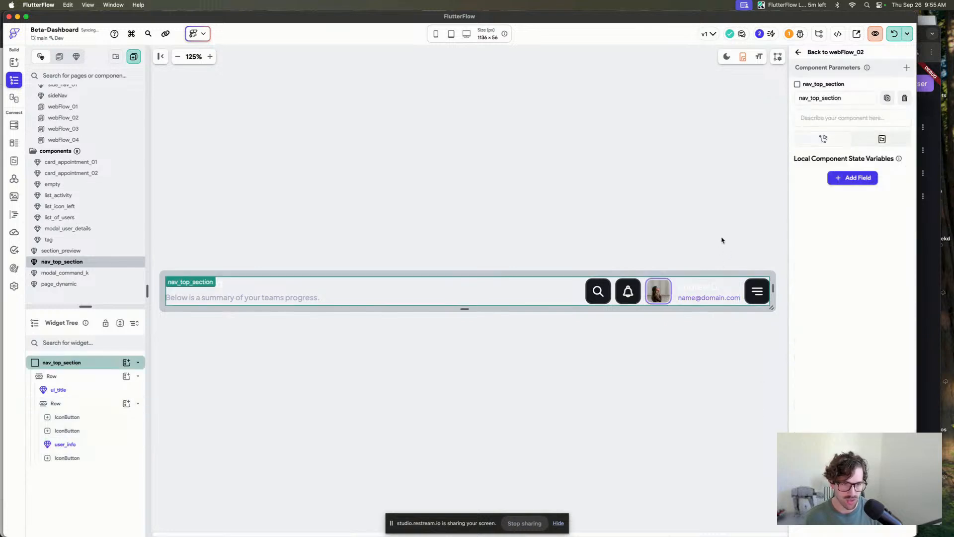
pyautogui.click(760, 291)
pyautogui.click(730, 219)
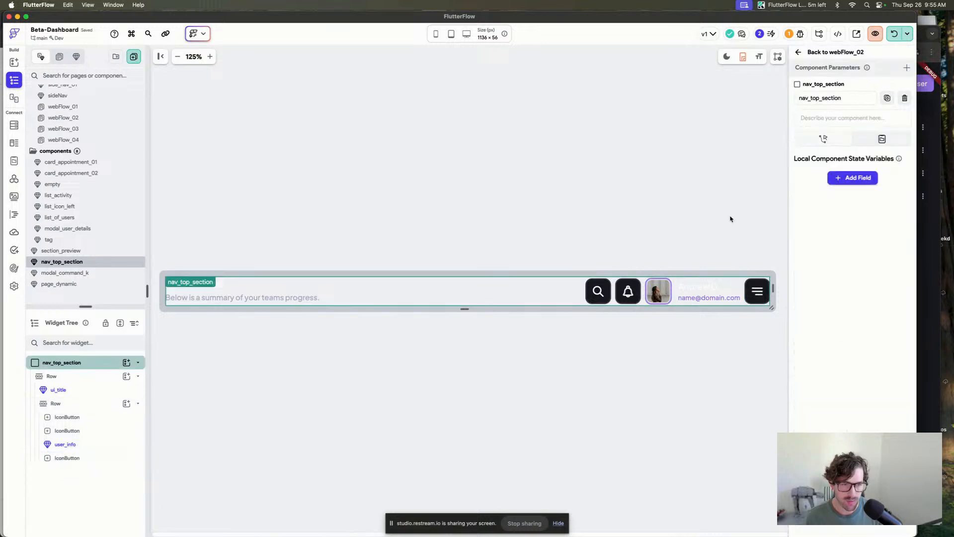
# Create a new component named dropdown_user from the Dropdown 06 - Account template in My Theme.
pyautogui.press('super+k')
pyautogui.write('add')
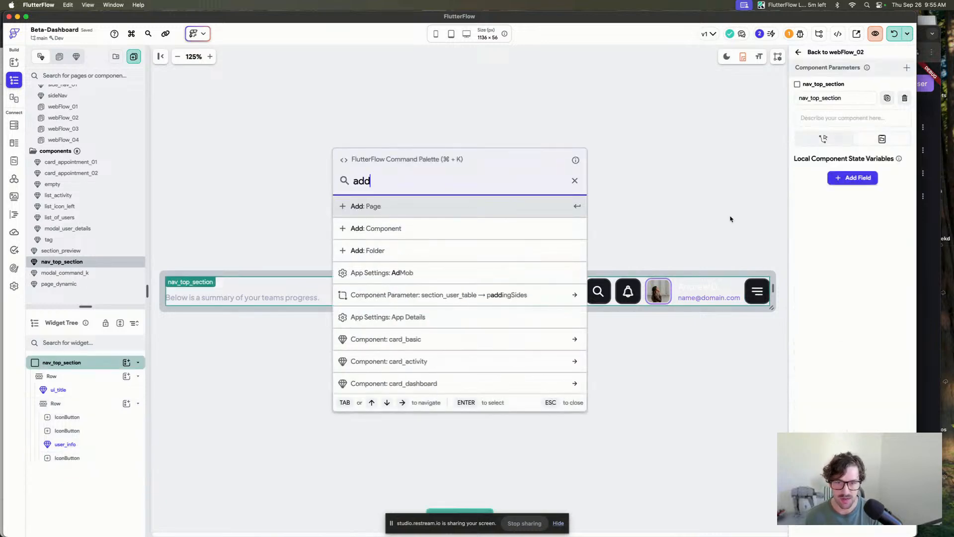
pyautogui.press('Down')
pyautogui.press('Return')
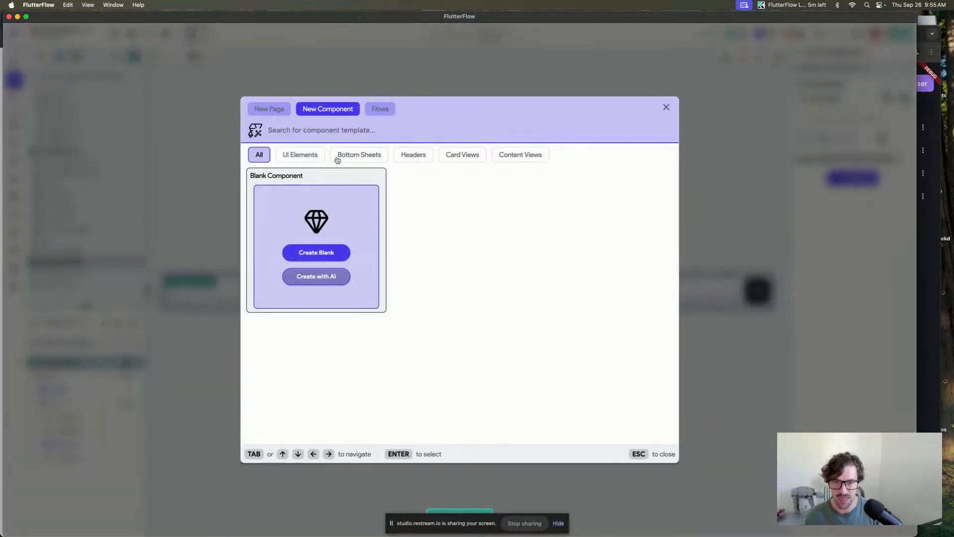
pyautogui.write('drop')
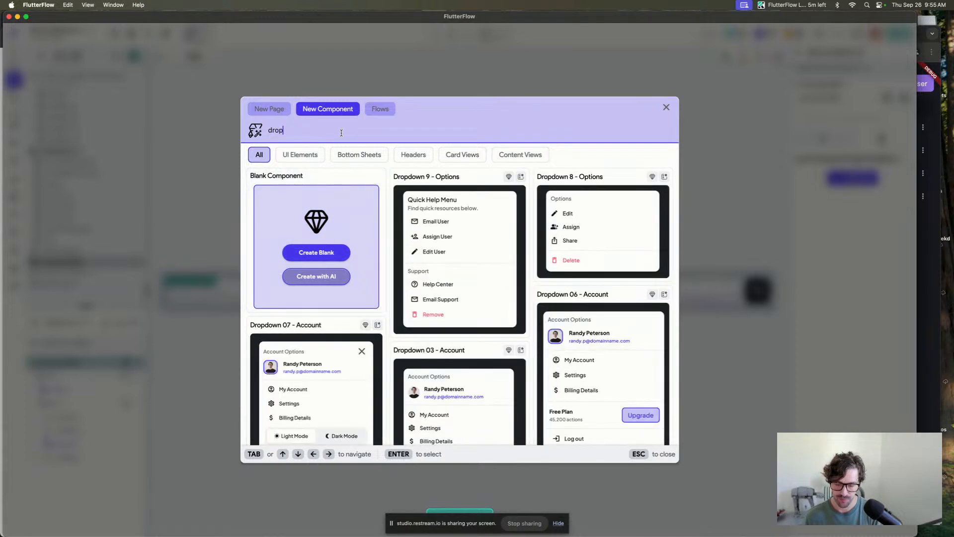
pyautogui.scroll(-3, 609, 244)
pyautogui.scroll(-10, 609, 244)
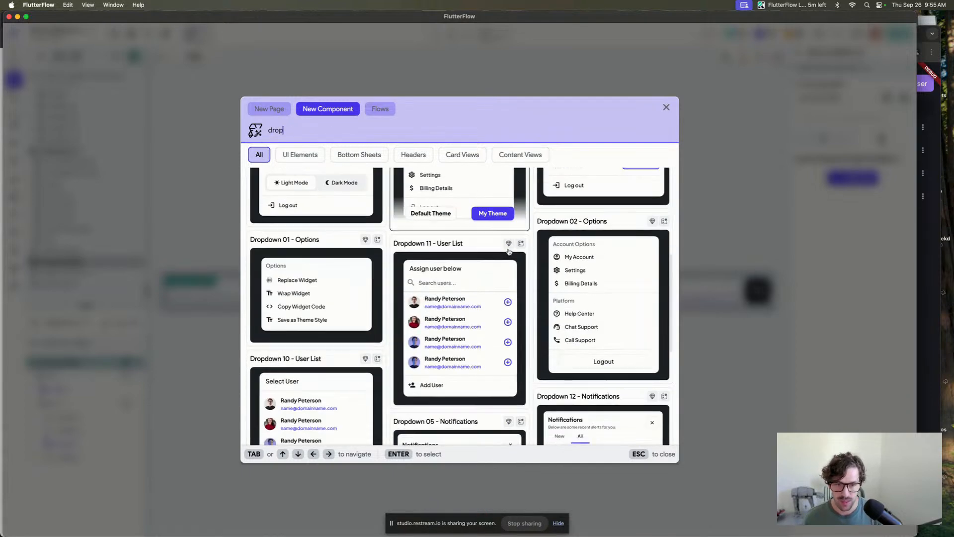
pyautogui.scroll(7, 509, 252)
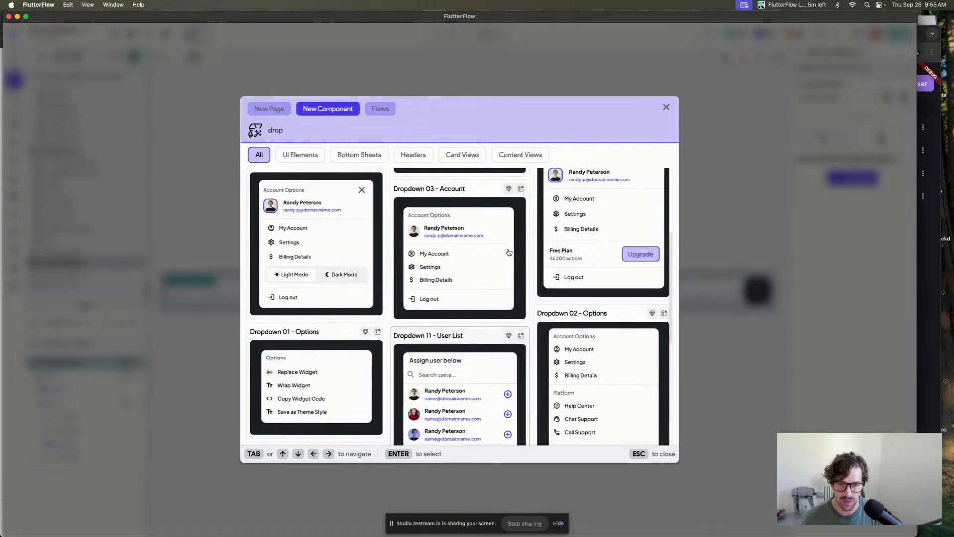
pyautogui.scroll(2, 508, 252)
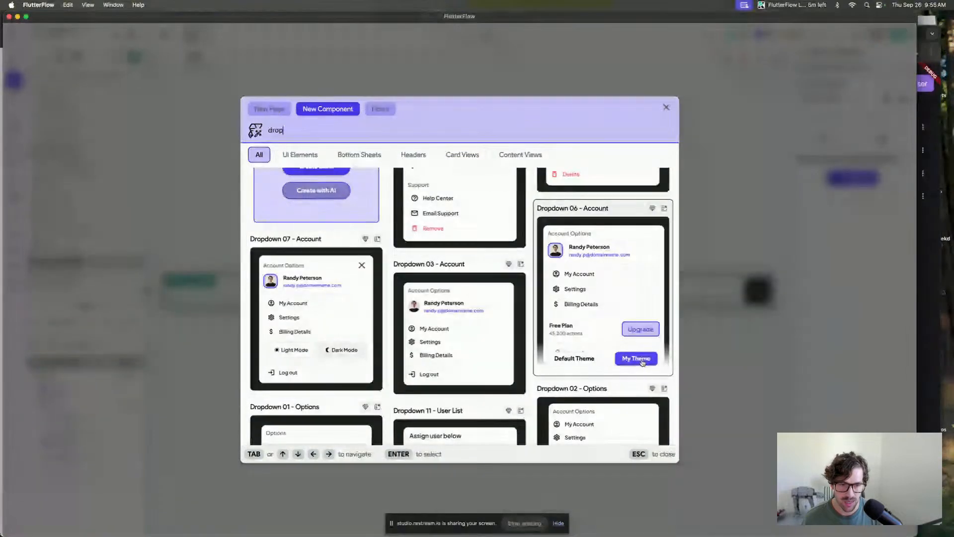
pyautogui.click(645, 358)
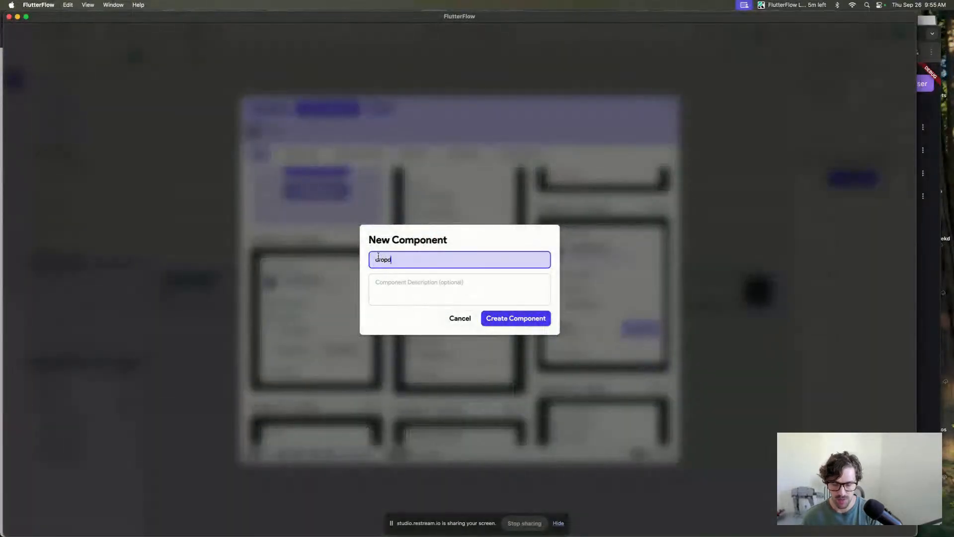
pyautogui.write('dropdown_user')
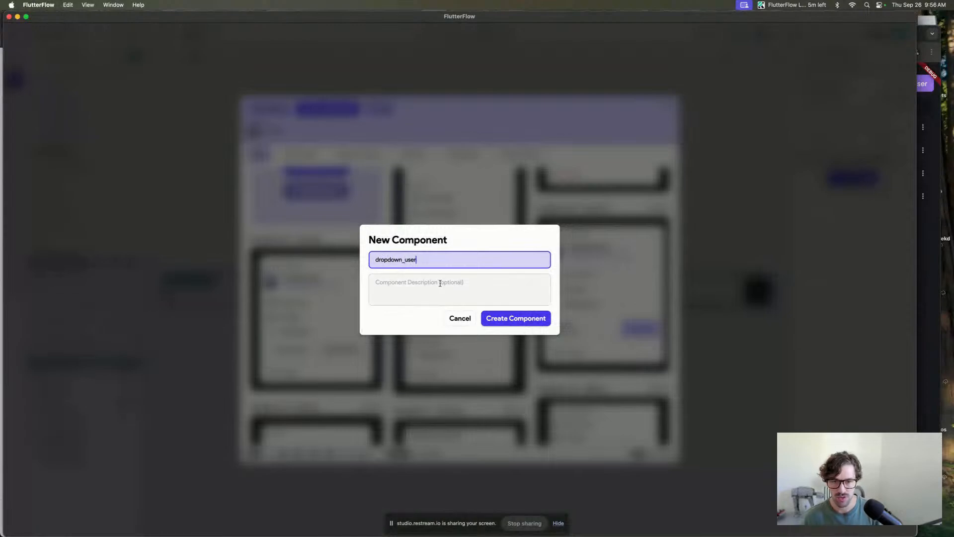
pyautogui.click(515, 318)
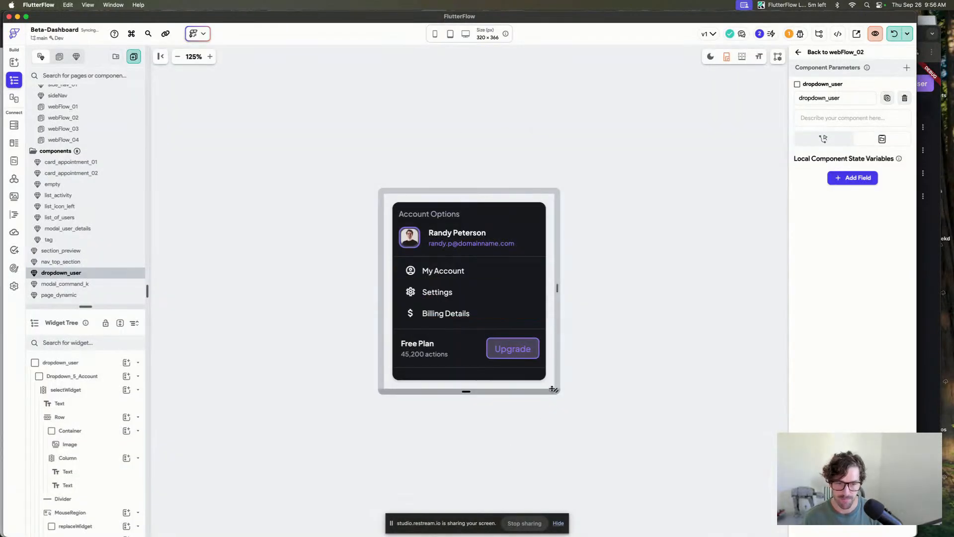
# Enlarge the dropdown_user canvas height and set the selectWidget column's main axis size to minimum.
pyautogui.moveTo(556, 391); pyautogui.dragTo(556, 486)
pyautogui.click(504, 366)
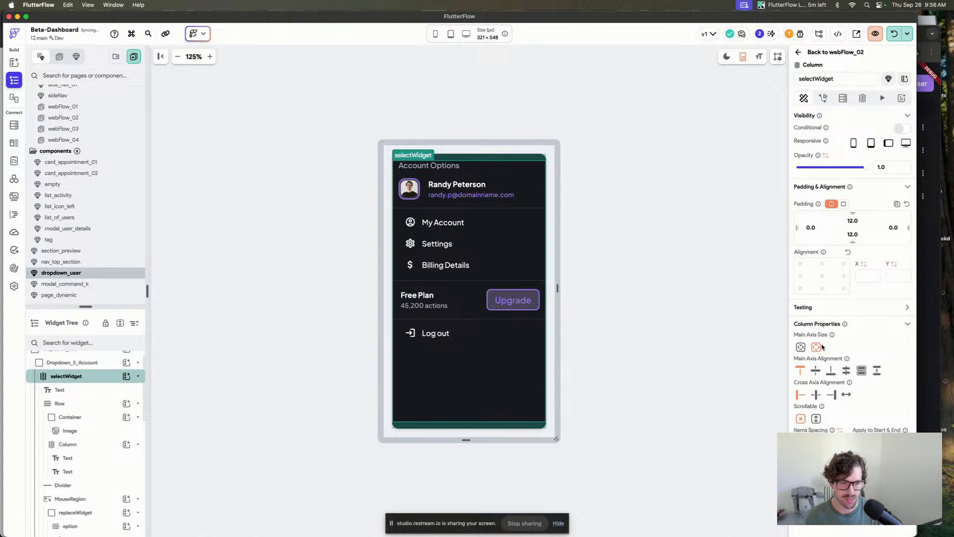
pyautogui.click(801, 347)
pyautogui.click(591, 138)
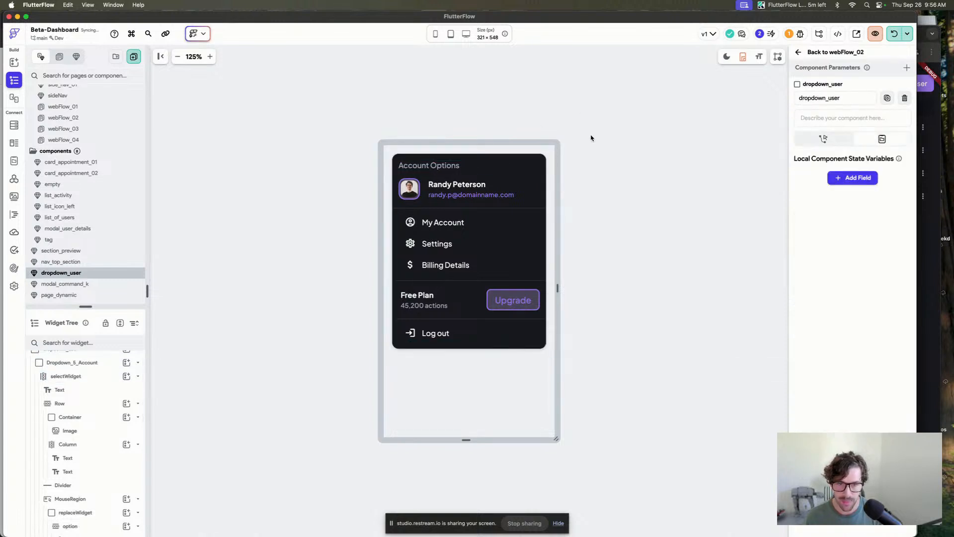
# Copy the user_info component from nav_top_section into dropdown_user and delete the sample Randy Peterson row.
pyautogui.click(540, 194)
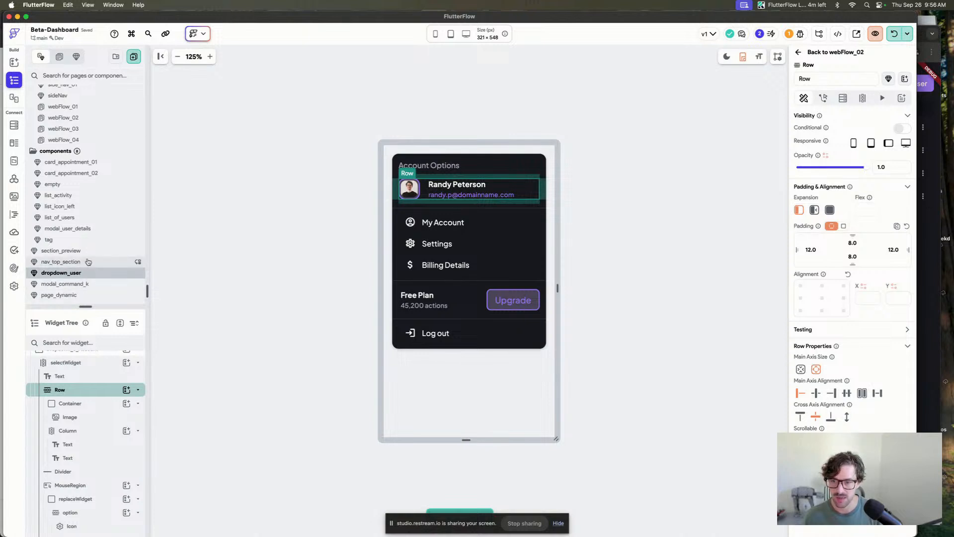
pyautogui.click(87, 262)
pyautogui.click(688, 285)
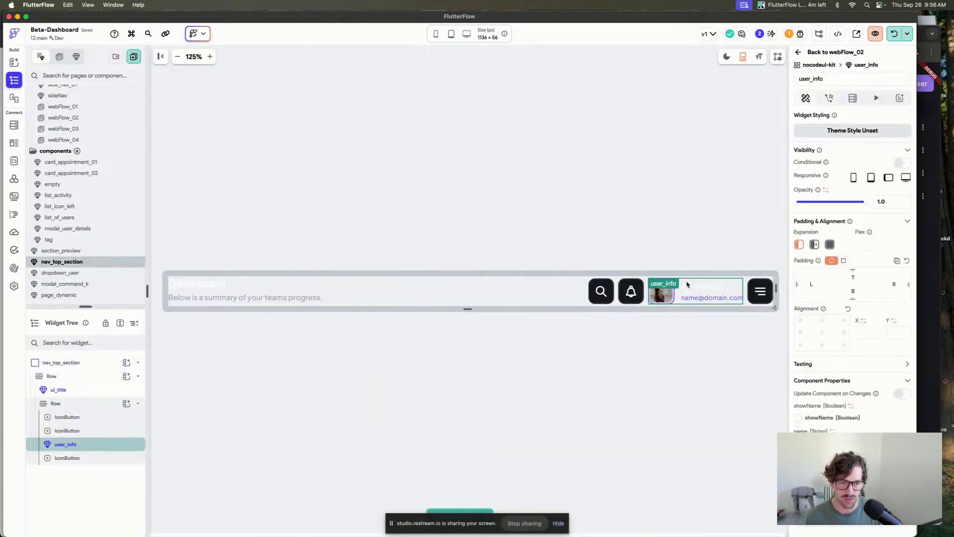
pyautogui.click(94, 274)
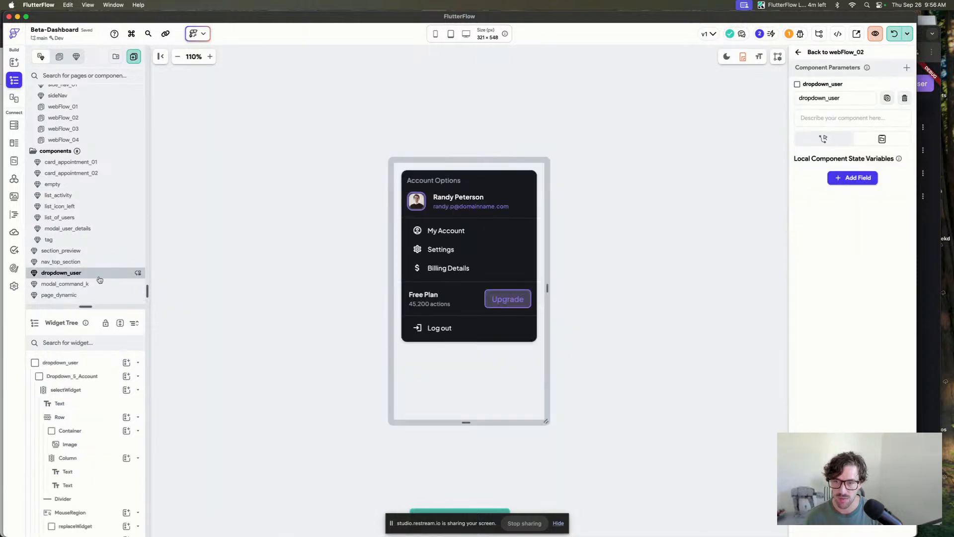
pyautogui.click(431, 192)
pyautogui.moveTo(420, 348); pyautogui.dragTo(457, 191)
pyautogui.click(437, 224)
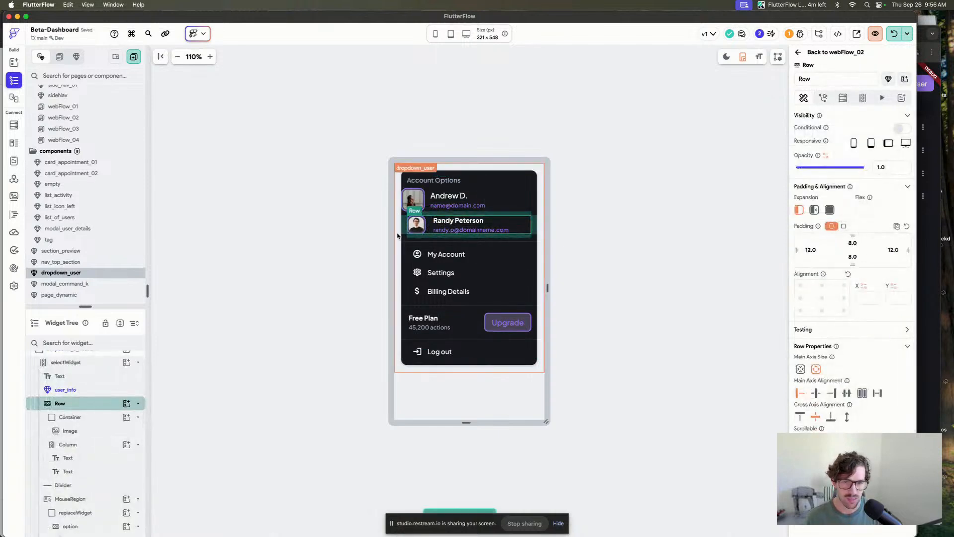
pyautogui.press('BackSpace')
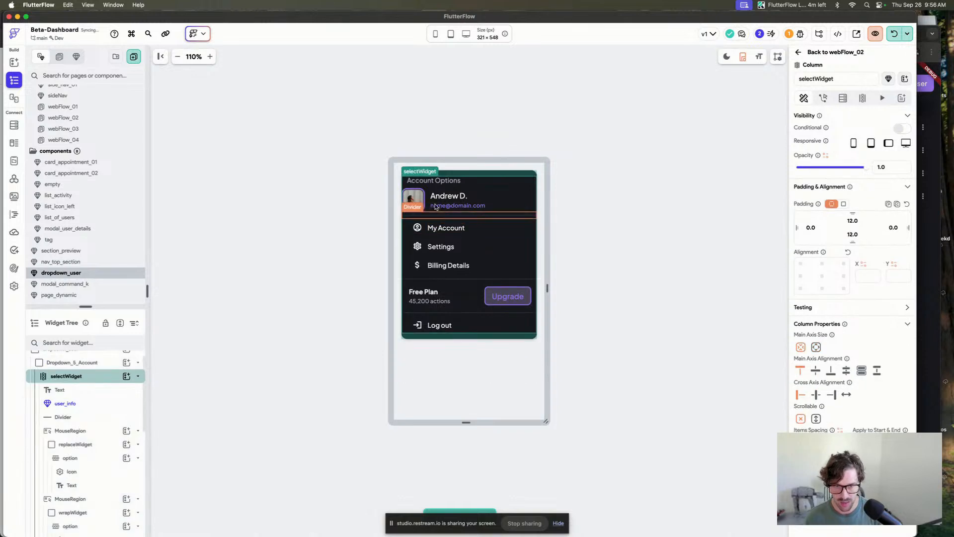
# Reduce the left padding of the My Account, Settings and Billing Details option icons in the dropdown.
pyautogui.click(431, 194)
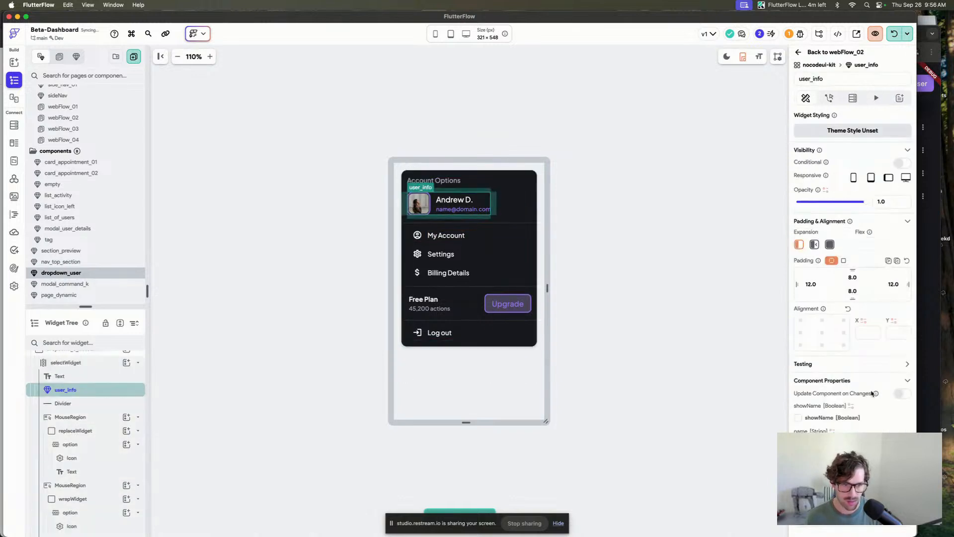
pyautogui.click(586, 254)
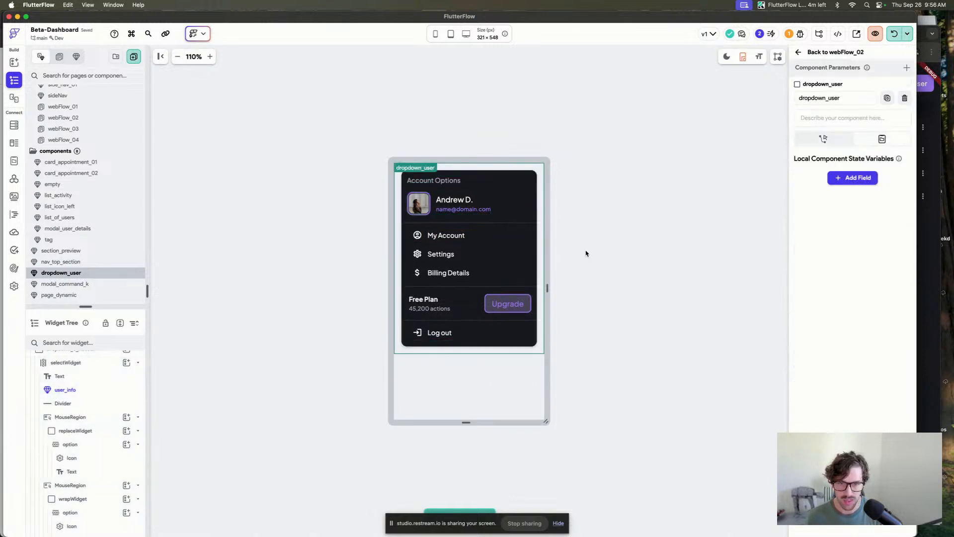
pyautogui.click(423, 241)
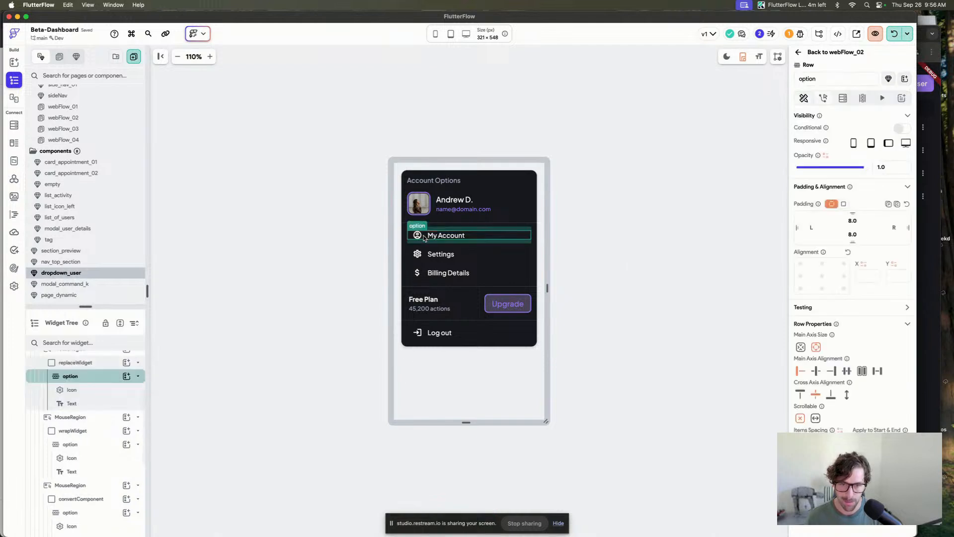
pyautogui.keyDown('shift'); pyautogui.click(423, 255); pyautogui.keyUp('shift')
pyautogui.keyDown('shift'); pyautogui.click(426, 276); pyautogui.keyUp('shift')
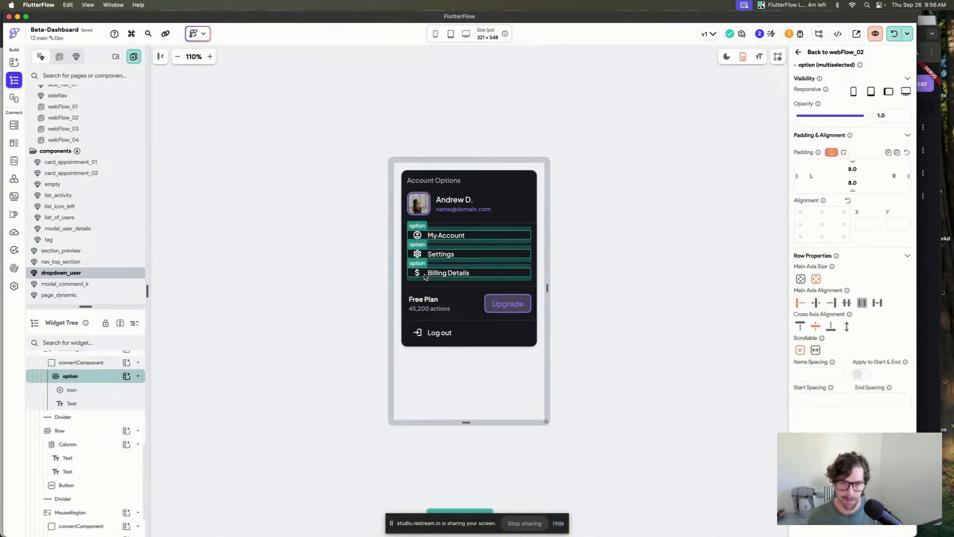
pyautogui.click(418, 273)
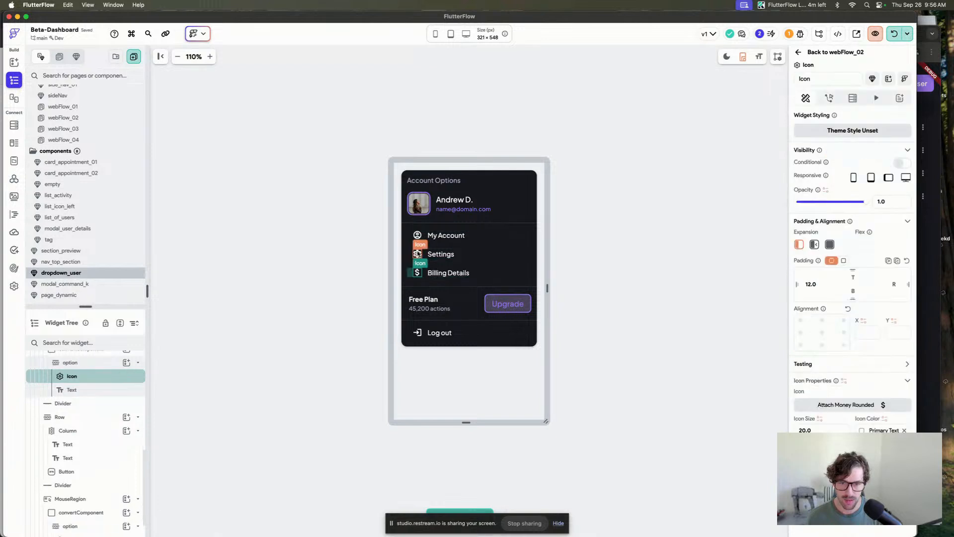
pyautogui.keyDown('shift'); pyautogui.click(417, 254); pyautogui.keyUp('shift')
pyautogui.keyDown('shift'); pyautogui.click(417, 236); pyautogui.keyUp('shift')
pyautogui.moveTo(814, 195); pyautogui.dragTo(795, 198)
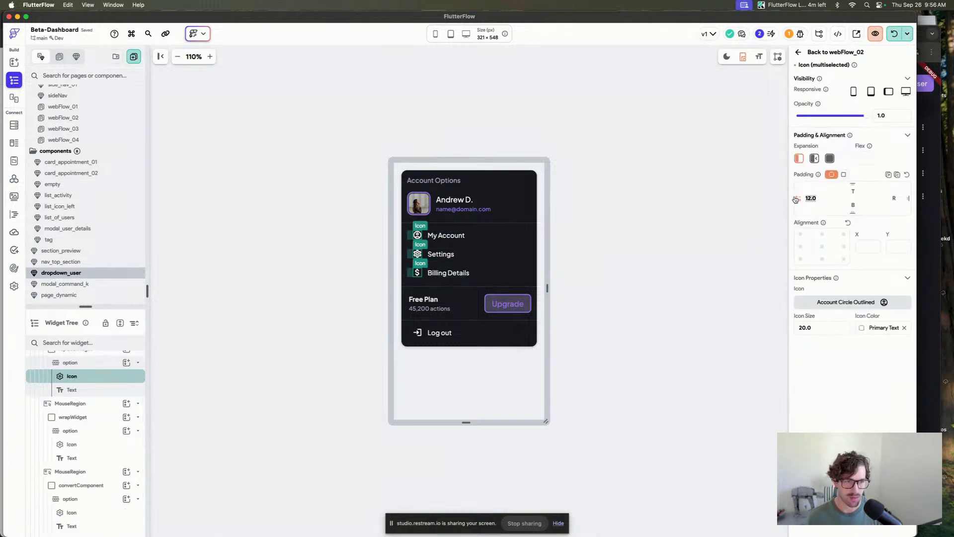
pyautogui.click(481, 107)
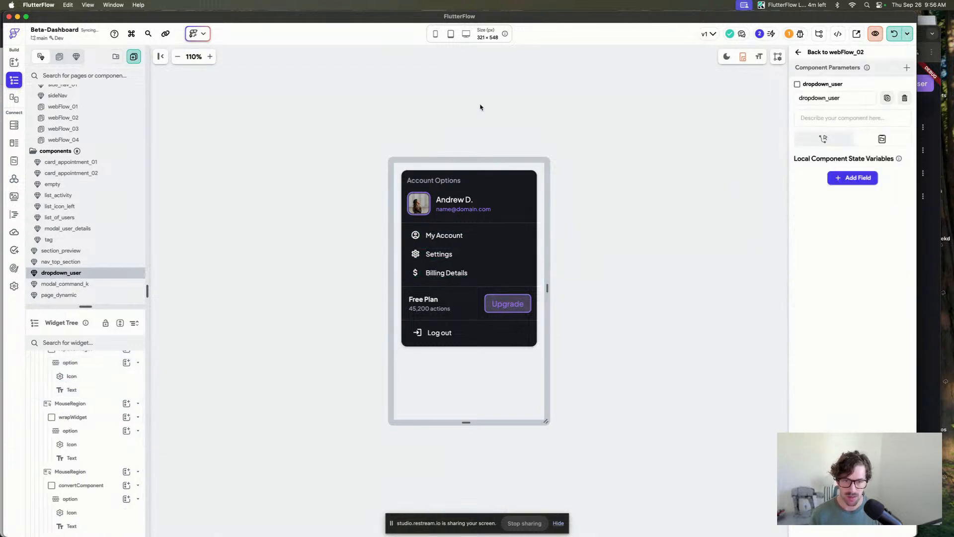
# Give the menu IconButton in nav_top_section an On Tap custom dialog action showing the dropdown_user component.
pyautogui.click(92, 260)
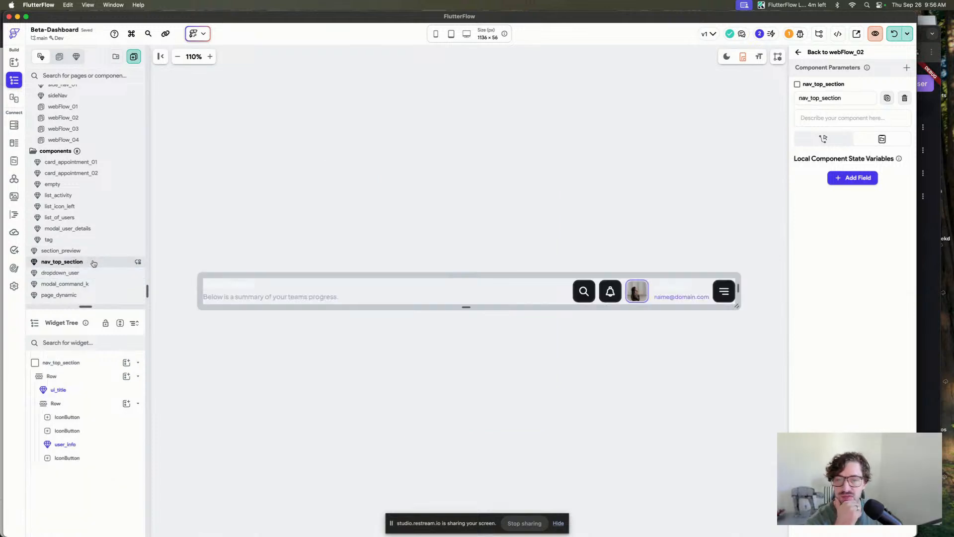
pyautogui.click(724, 291)
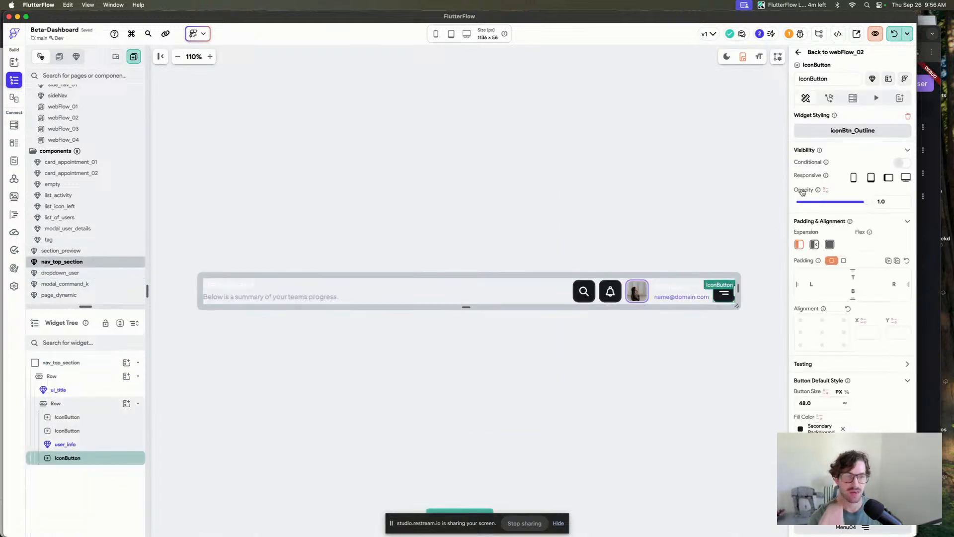
pyautogui.click(829, 97)
pyautogui.click(853, 189)
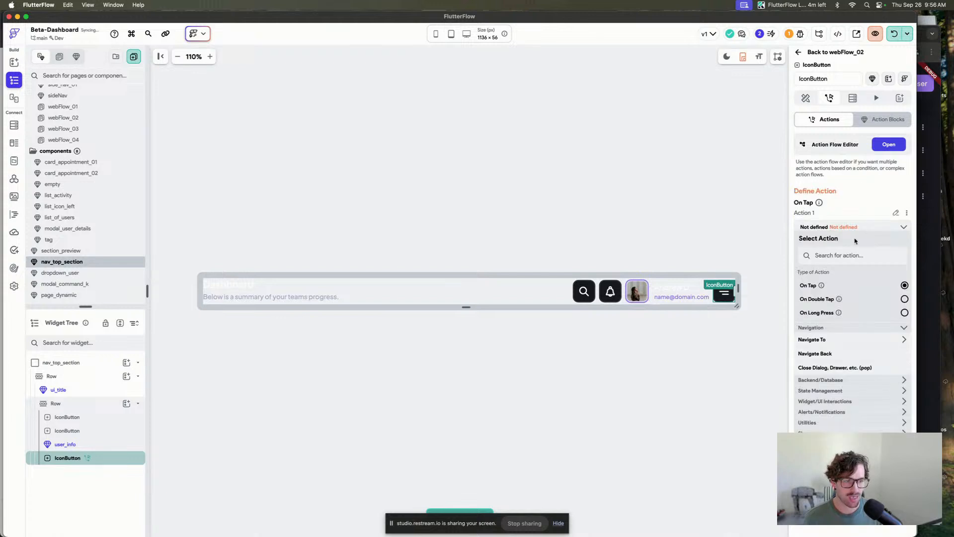
pyautogui.click(847, 254)
pyautogui.write('custom')
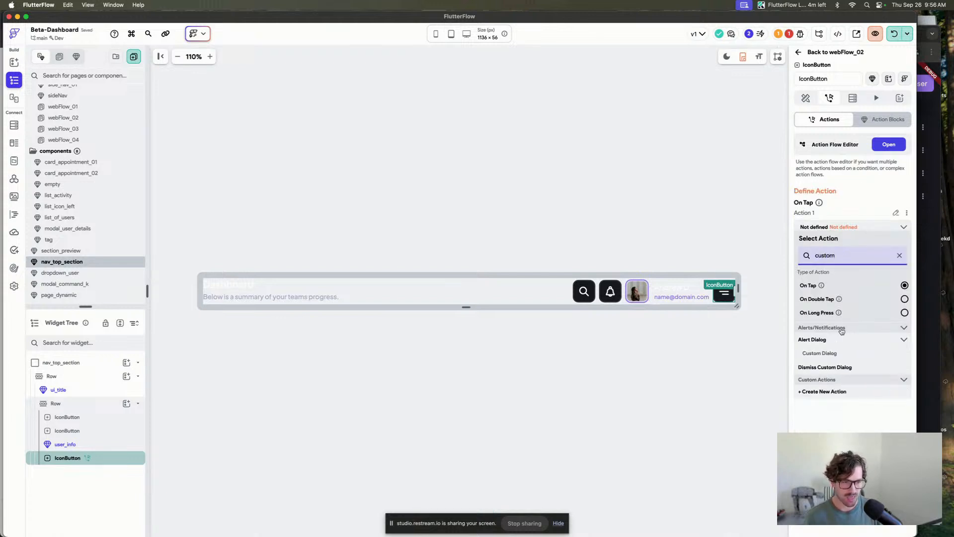
pyautogui.click(830, 354)
pyautogui.scroll(-1, 840, 251)
pyautogui.click(850, 251)
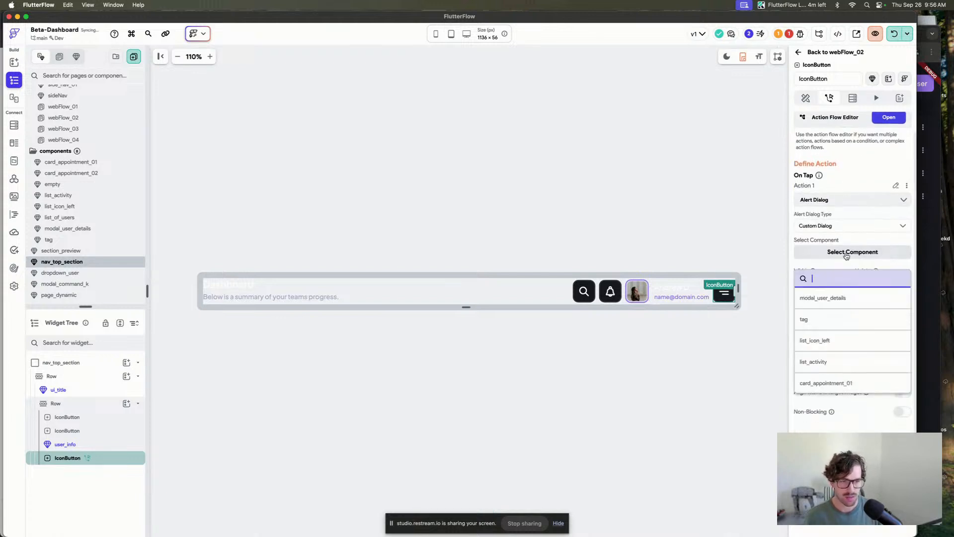
pyautogui.write('drop')
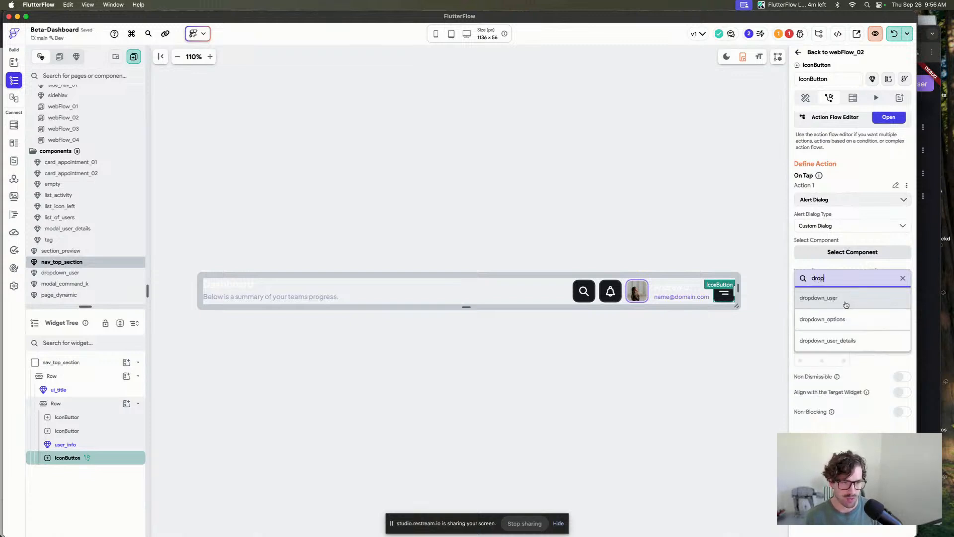
pyautogui.click(840, 300)
# Set the dialog's barrier color to overlay0.
pyautogui.scroll(-2, 844, 239)
pyautogui.click(810, 255)
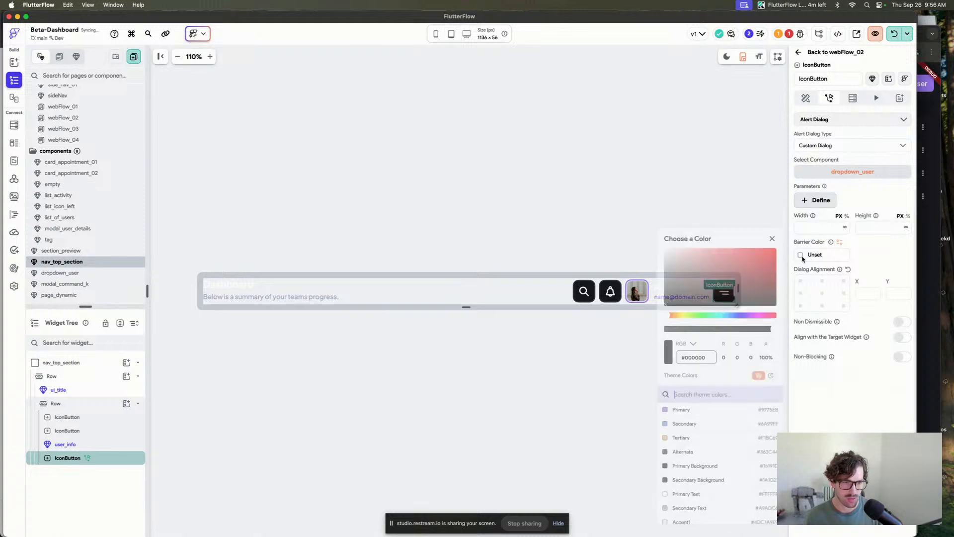
pyautogui.scroll(1, 708, 497)
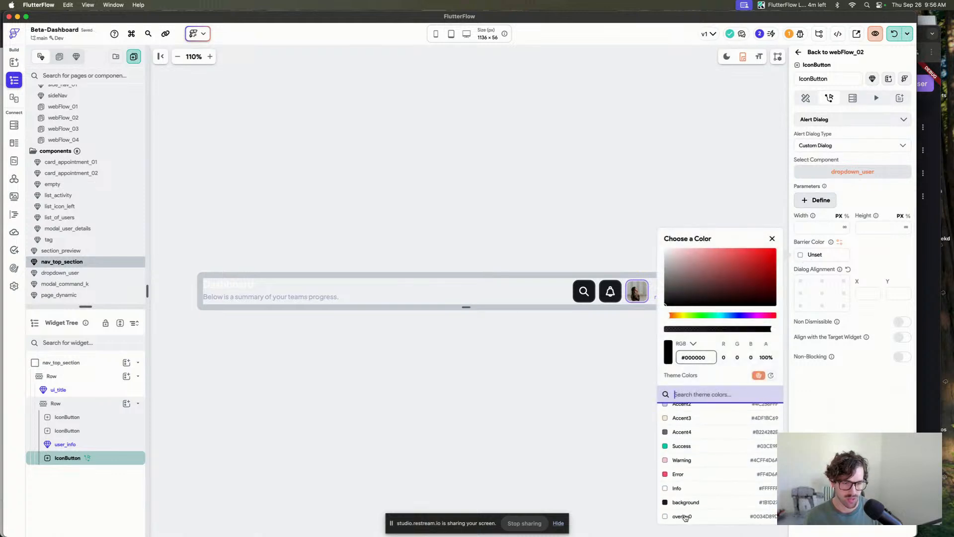
pyautogui.click(689, 516)
pyautogui.click(892, 313)
# Align the dialog with the target widget, target alignment 1, 1 and dialog alignment 1, -1, and enable Avoid Overflow.
pyautogui.click(902, 338)
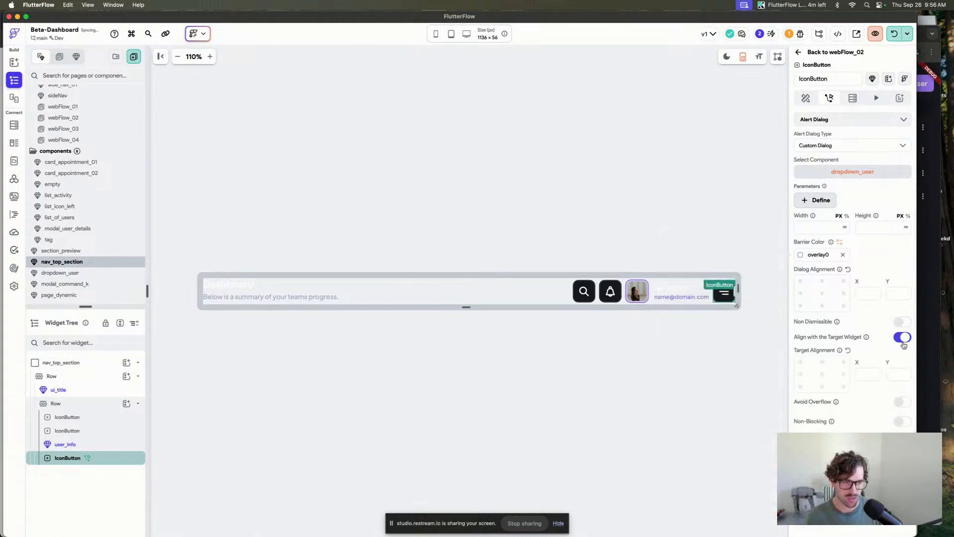
pyautogui.click(843, 387)
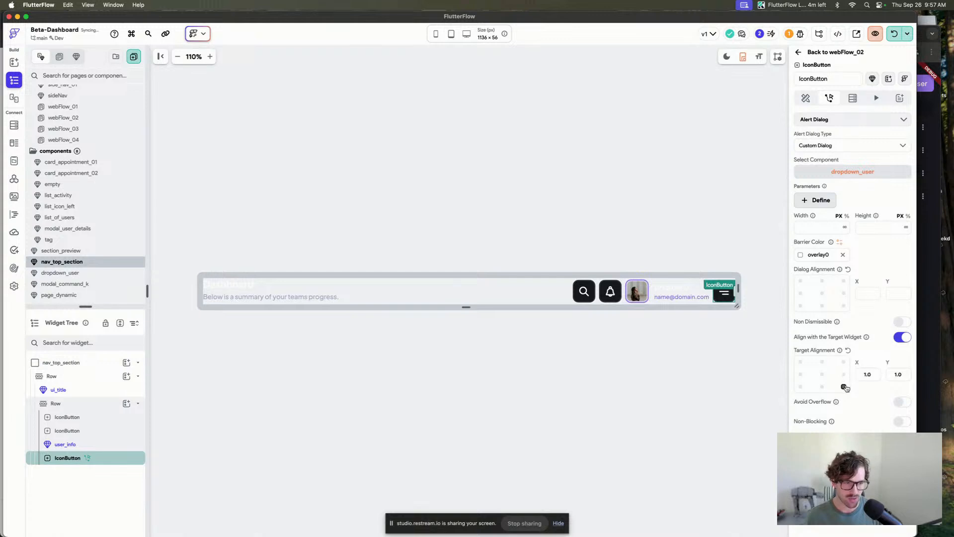
pyautogui.click(844, 281)
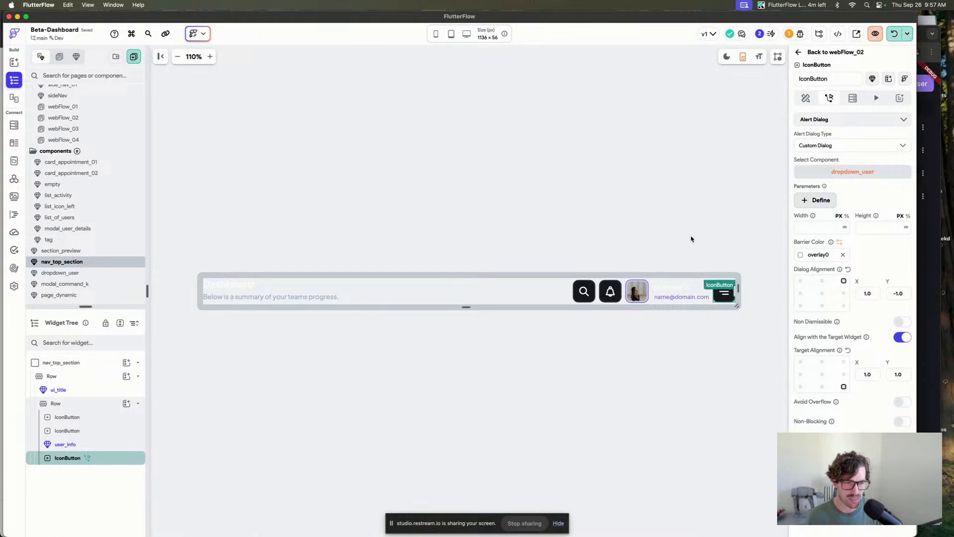
pyautogui.click(901, 401)
pyautogui.click(606, 204)
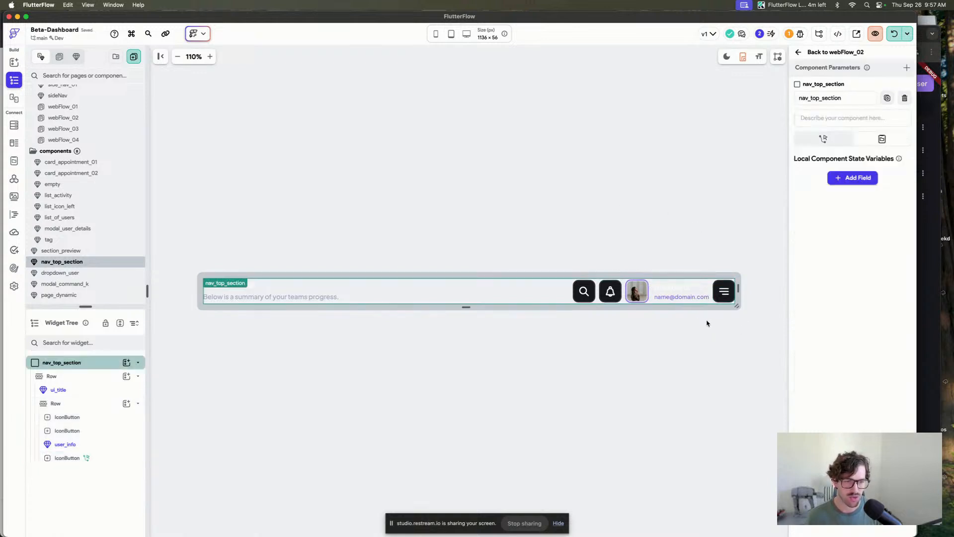
# Return to the webFlow_02 page and launch the app in a local run preview.
pyautogui.click(852, 52)
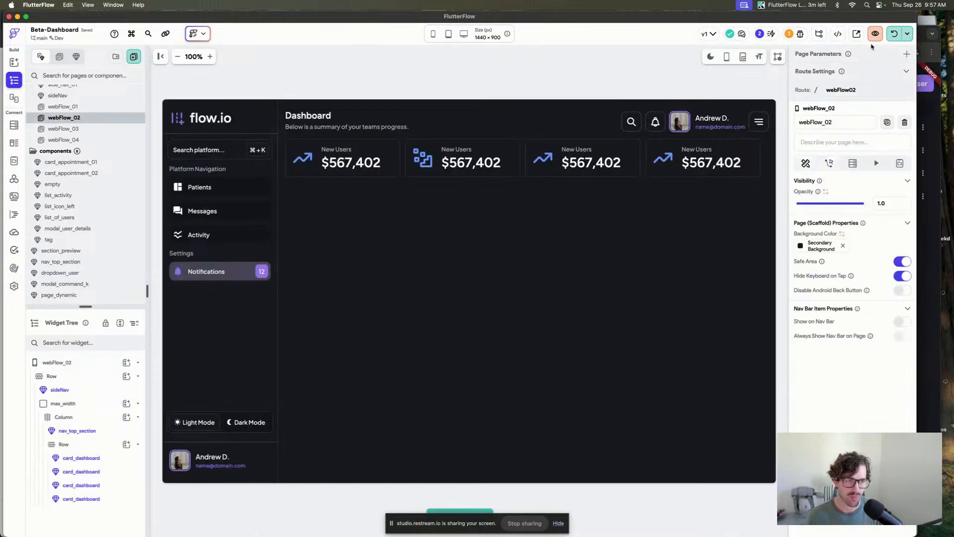
pyautogui.click(898, 34)
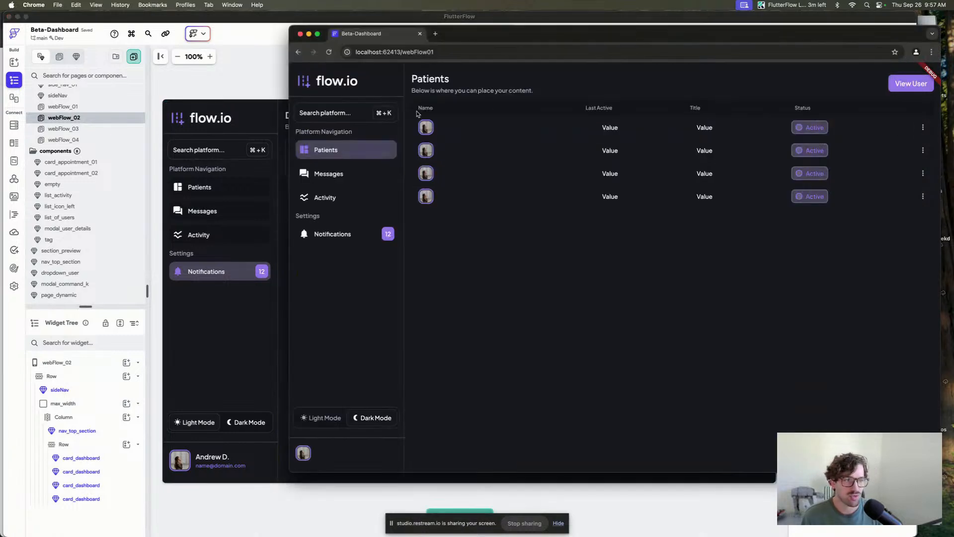
# Open the nav_top_section component and bind ui_title's title to a new component parameter named title, default Start New Chat.
pyautogui.click(224, 280)
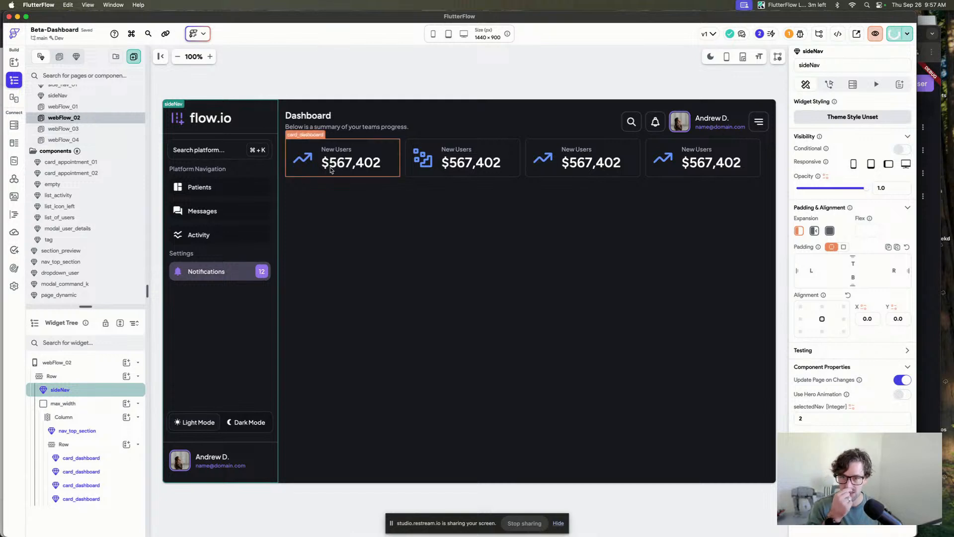
pyautogui.click(322, 125)
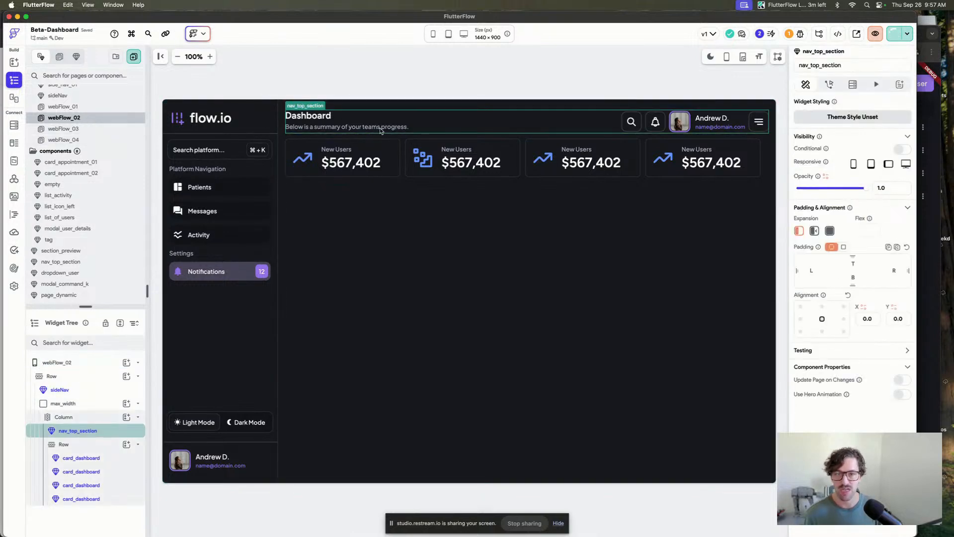
pyautogui.doubleClick(332, 123)
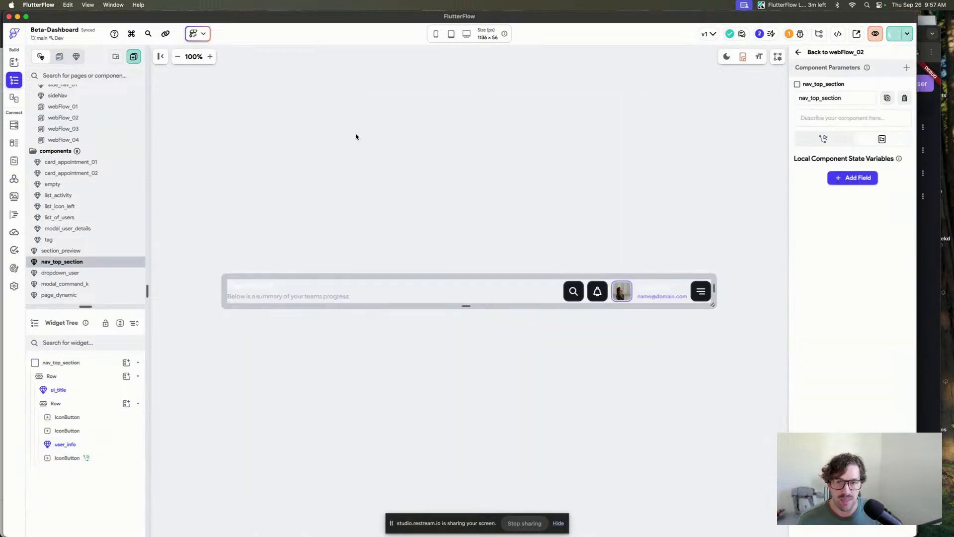
pyautogui.click(273, 286)
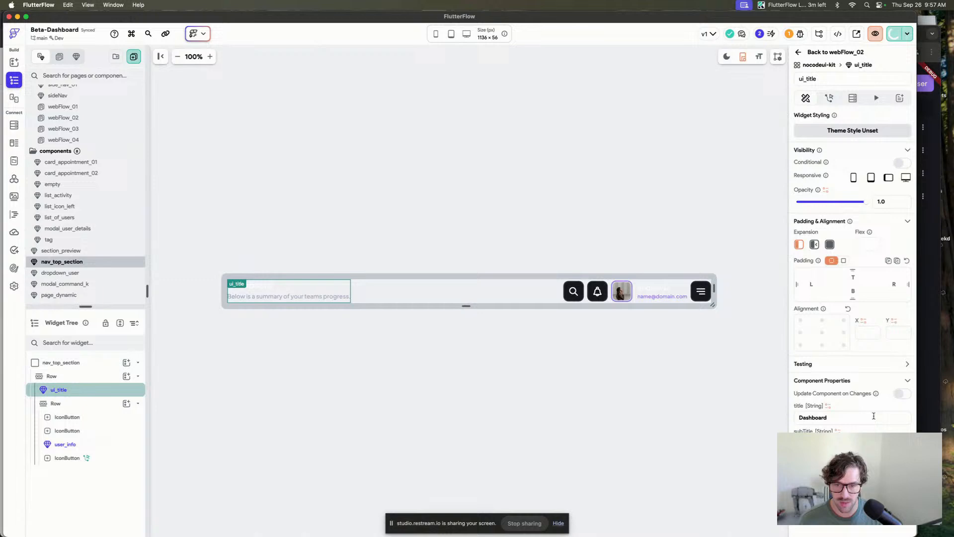
pyautogui.click(828, 405)
pyautogui.click(716, 396)
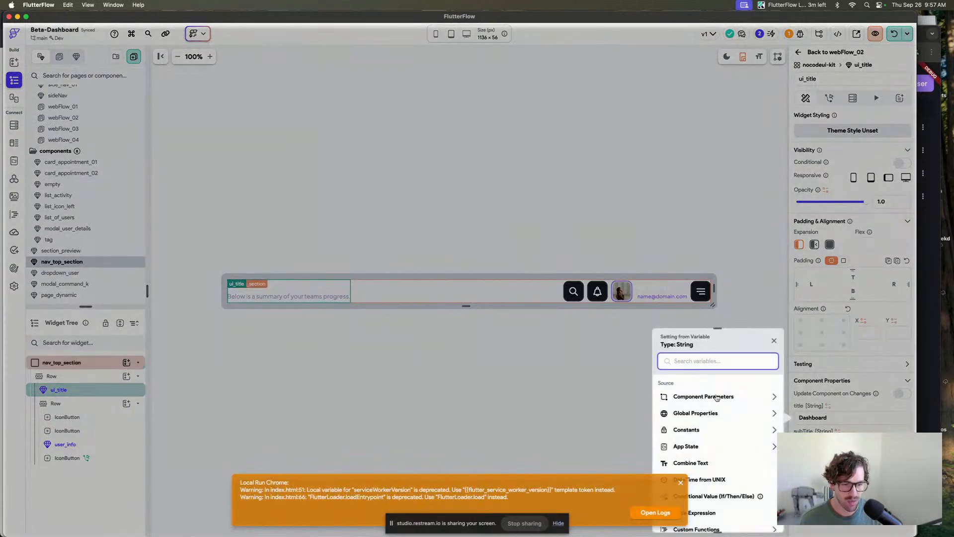
pyautogui.click(706, 423)
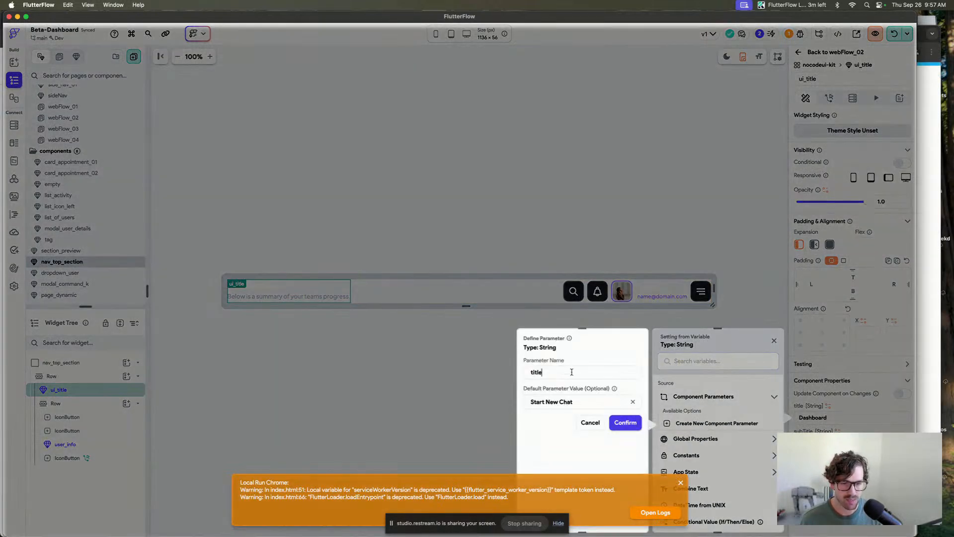
pyautogui.click(625, 422)
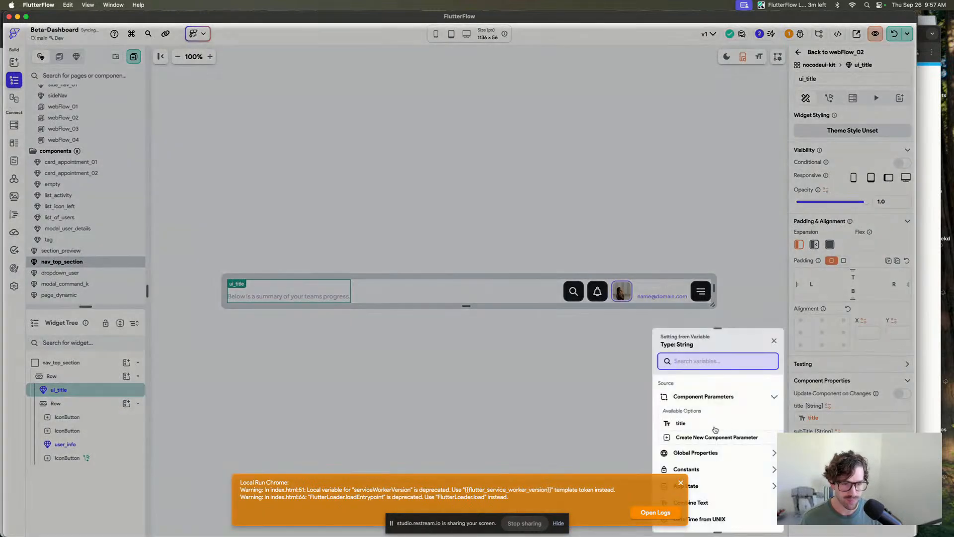
# Begin creating another component parameter named subTitle with a default starting "Start a new chat with the user".
pyautogui.click(703, 437)
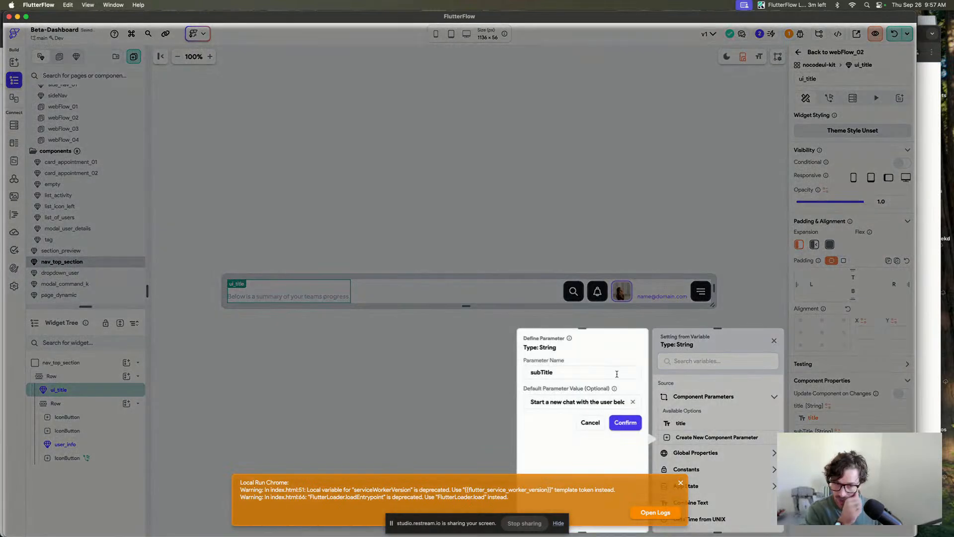
pyautogui.click(680, 483)
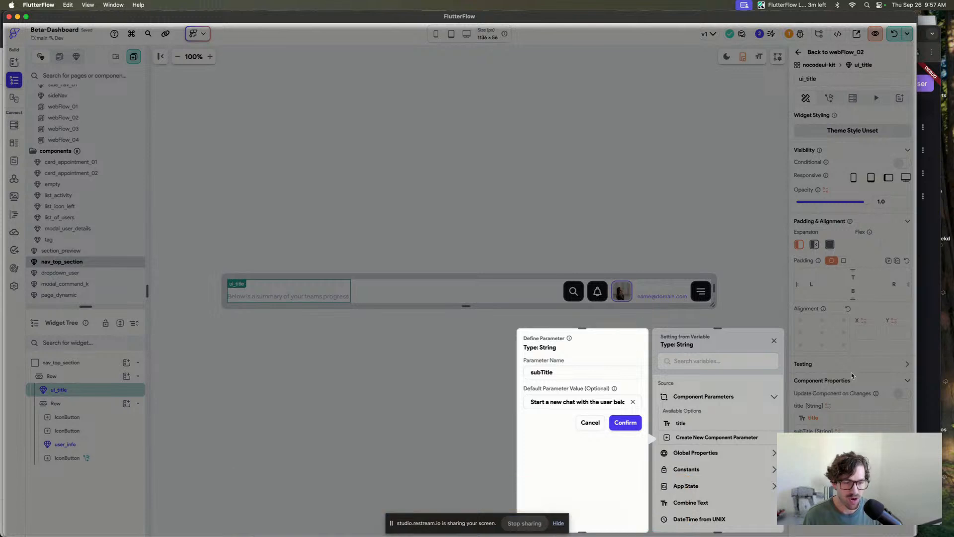
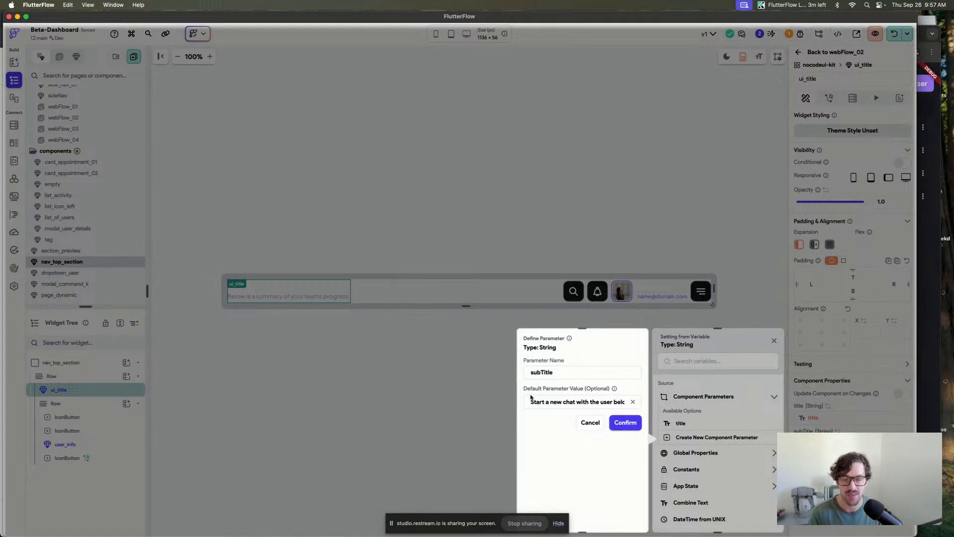
# Confirm the subTitle parameter with its default value and go back to the webFlow_02 page.
pyautogui.click(628, 423)
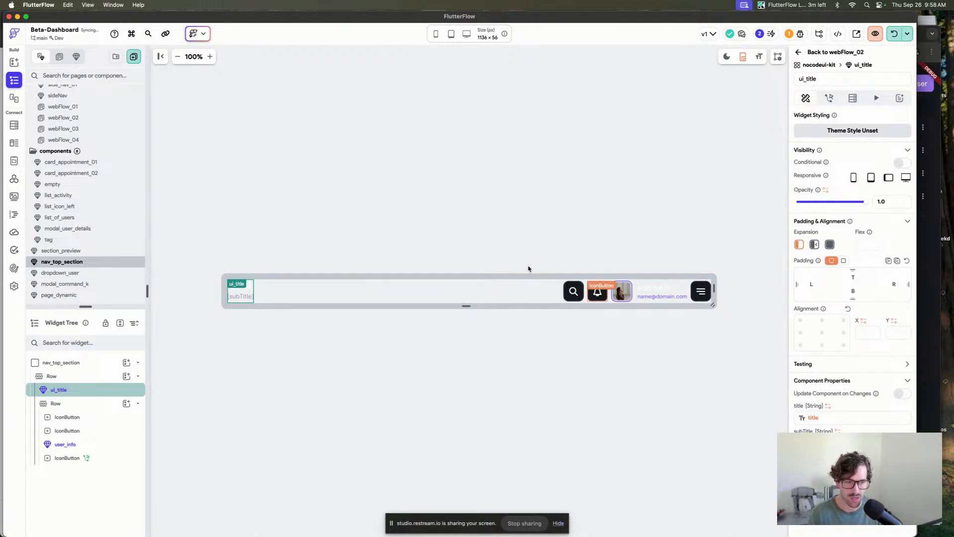
pyautogui.click(584, 204)
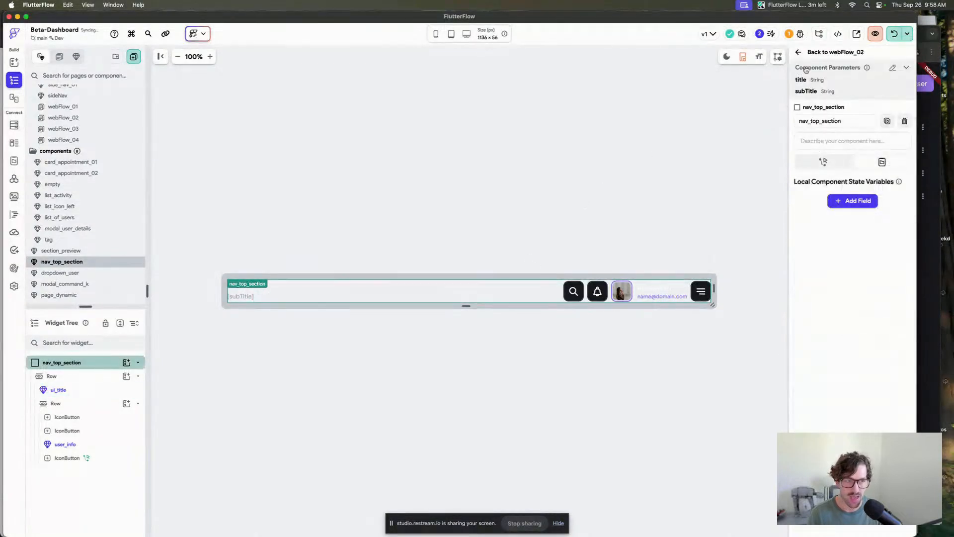
pyautogui.click(828, 52)
# Set the nav_top_section's title on webFlow_02 to Messages.
pyautogui.click(299, 122)
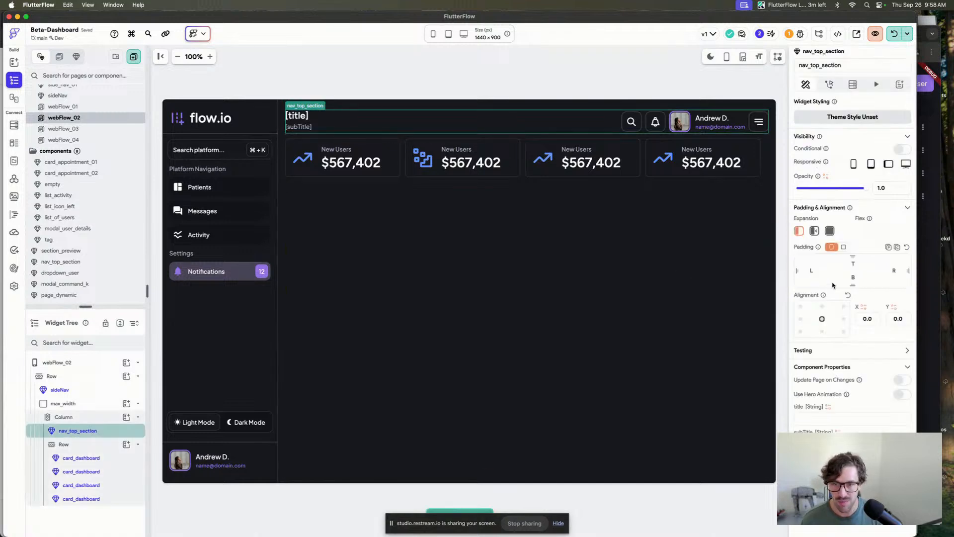
pyautogui.click(827, 419)
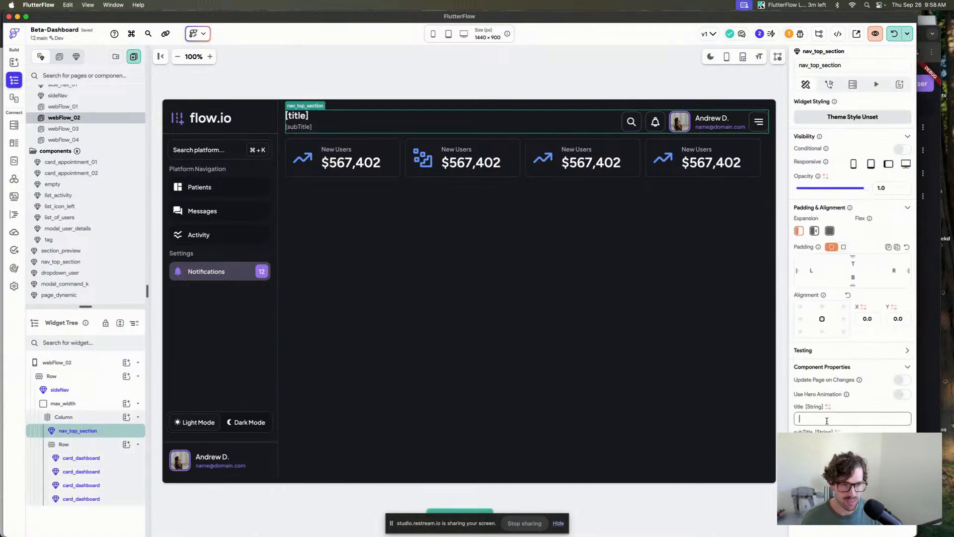
pyautogui.write('Messages')
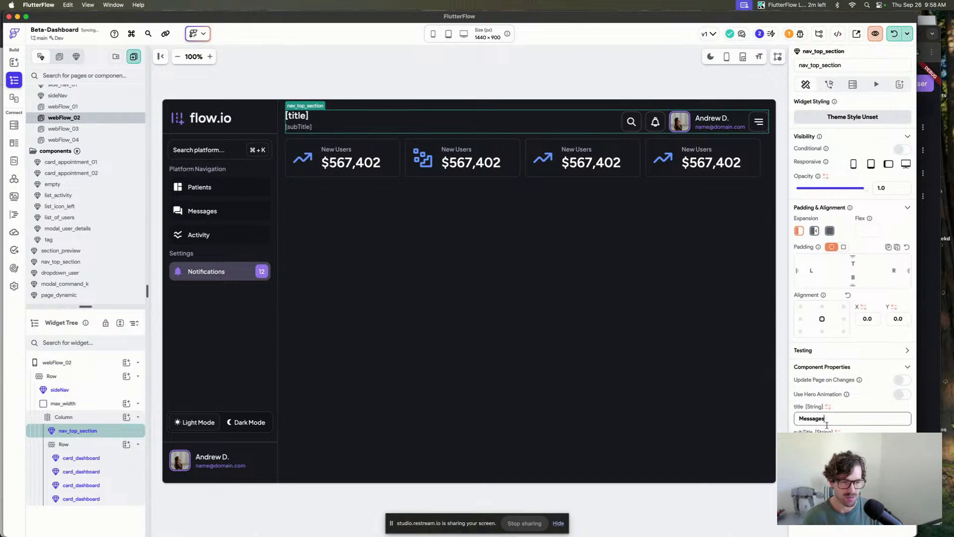
pyautogui.press('Return')
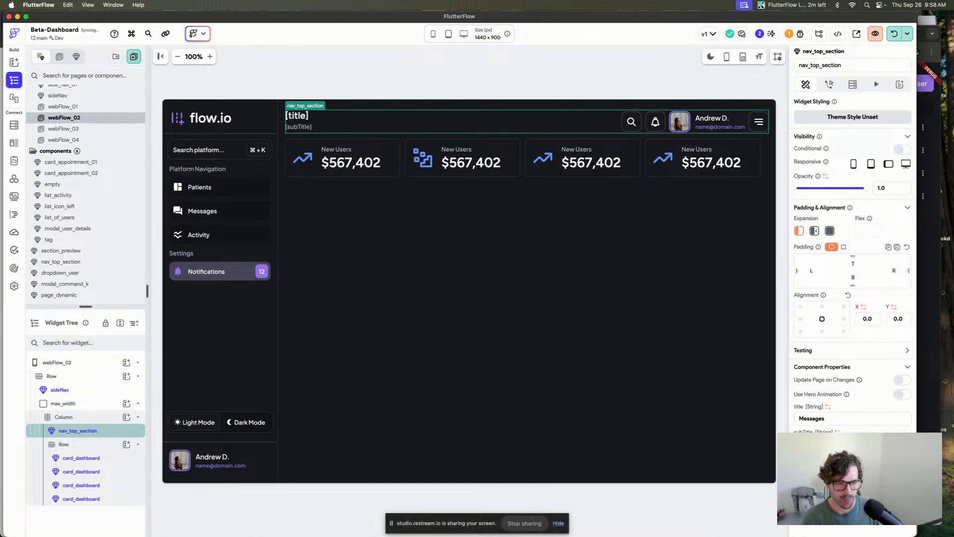
# Copy the nav_top_section from webFlow_02 and paste it into the main column of webFlow_01.
pyautogui.click(610, 54)
pyautogui.click(603, 129)
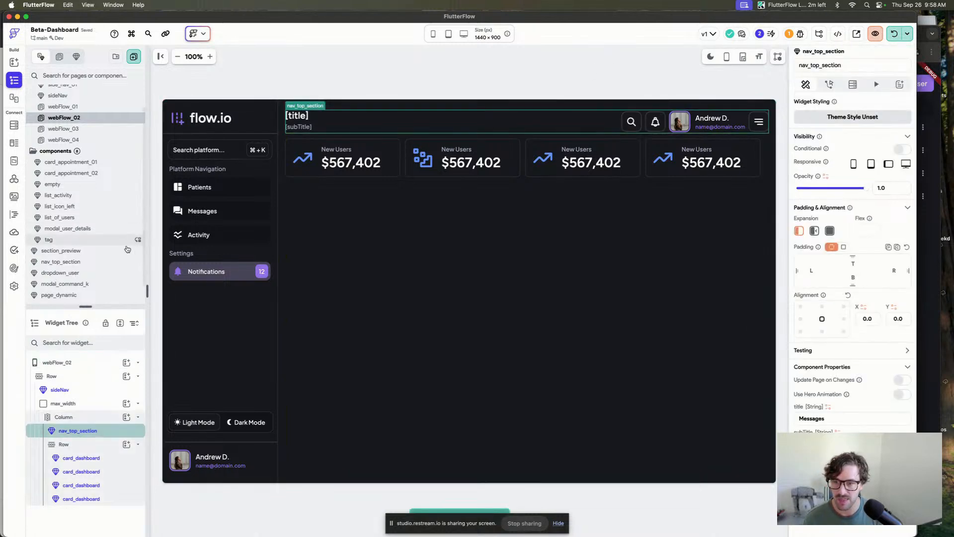
pyautogui.click(64, 107)
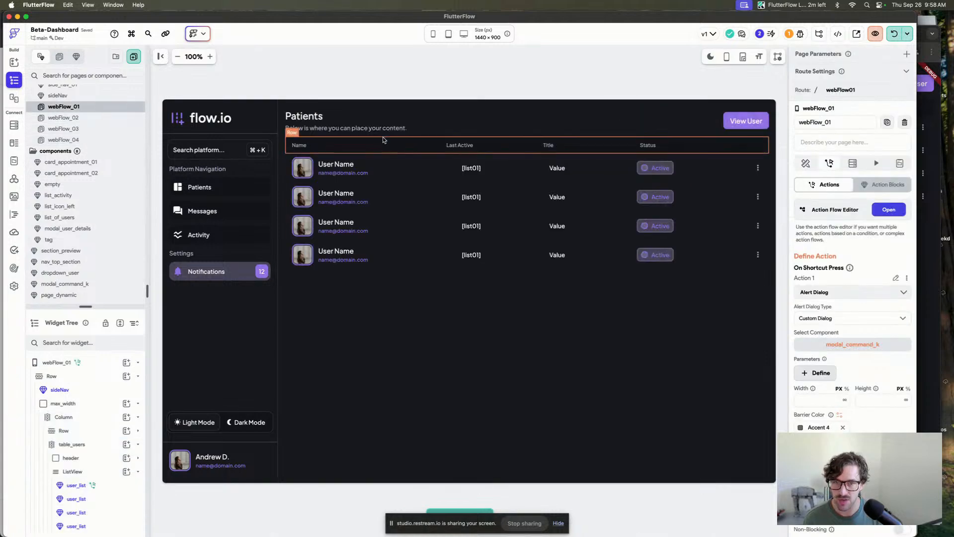
pyautogui.click(440, 131)
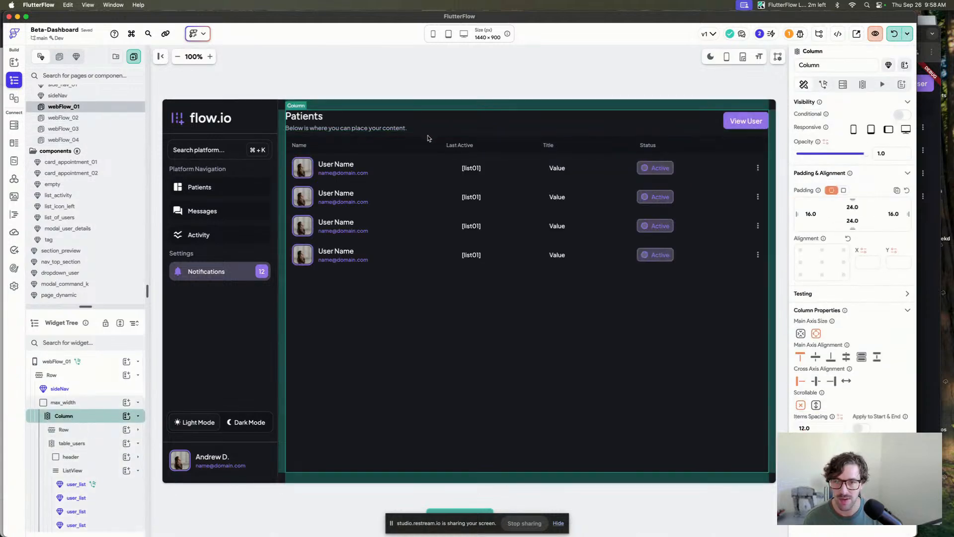
pyautogui.press('super+v')
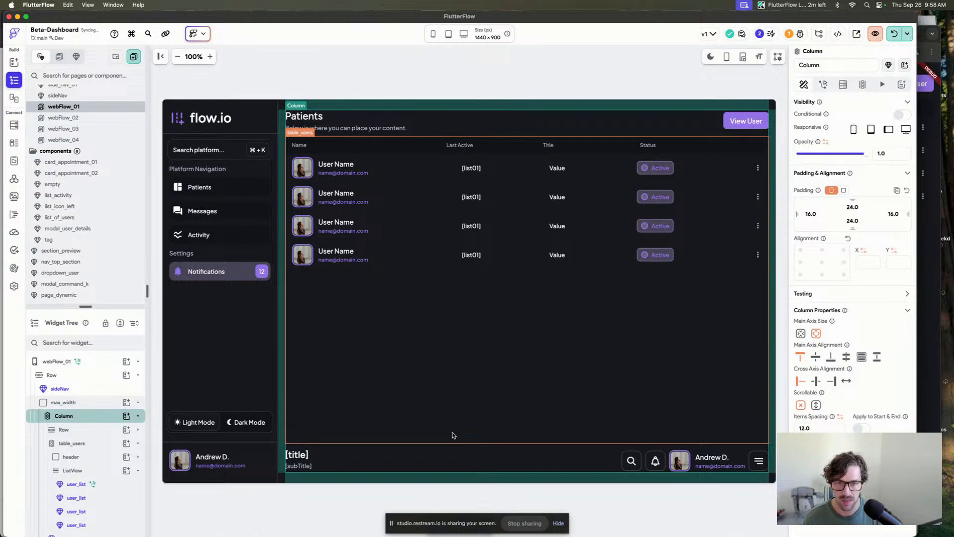
# Move the pasted nav section to the top of the column and delete the old Patients header row.
pyautogui.moveTo(452, 456); pyautogui.dragTo(423, 136)
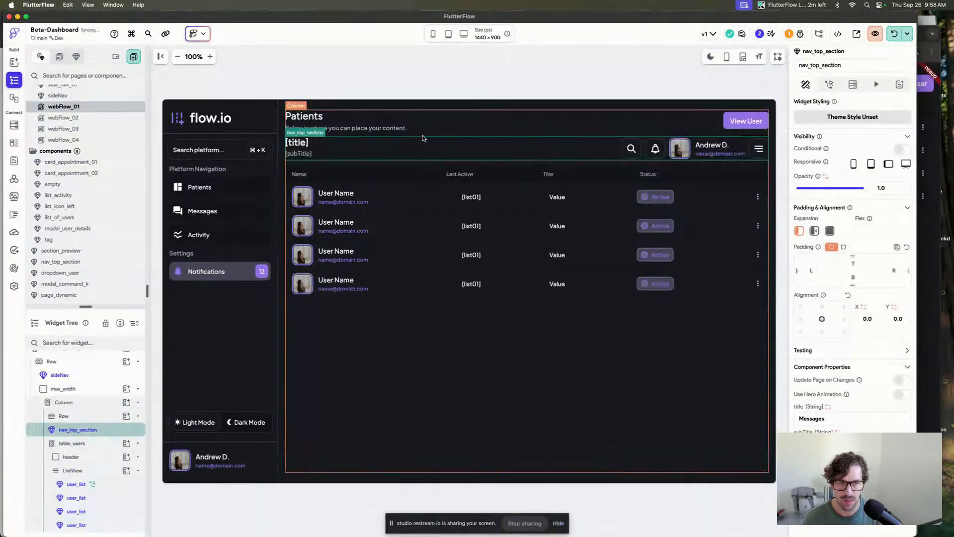
pyautogui.click(334, 129)
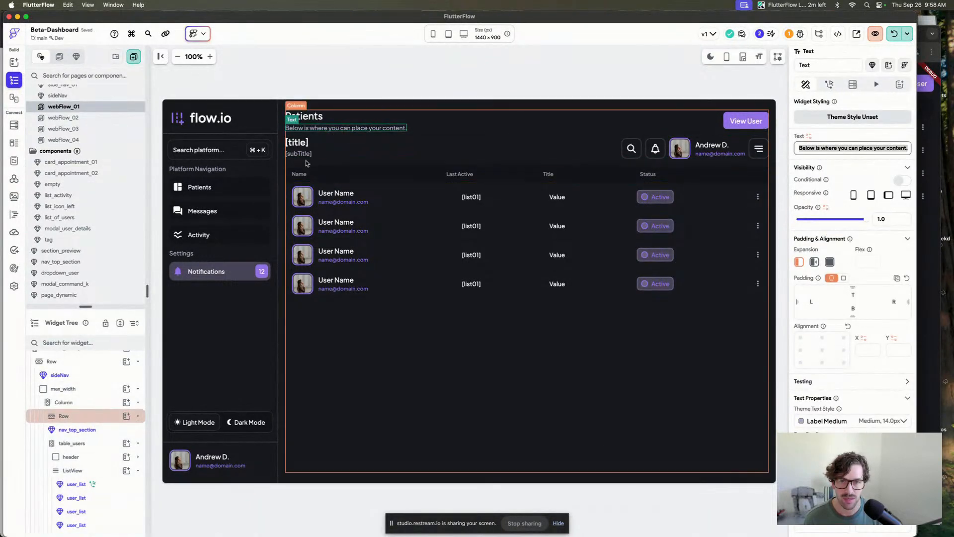
pyautogui.click(341, 155)
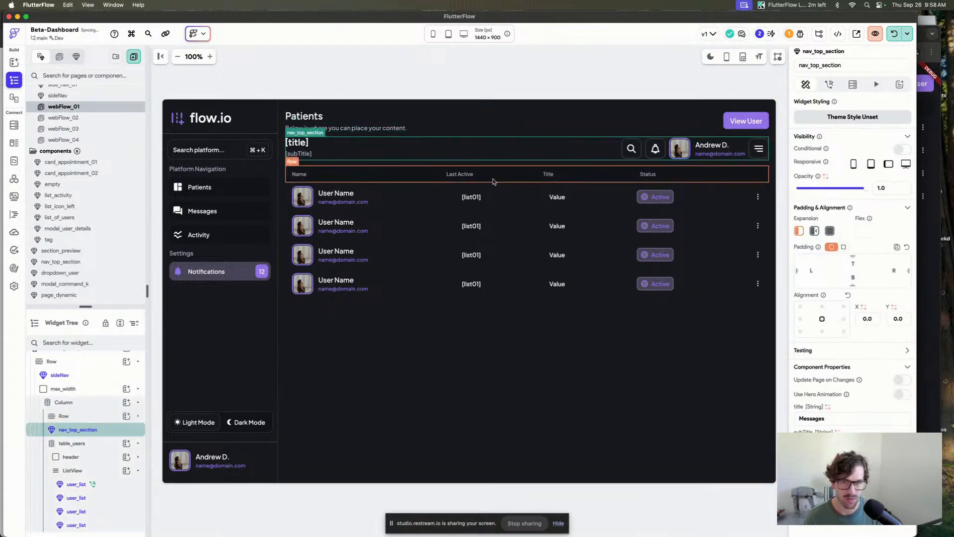
pyautogui.click(477, 115)
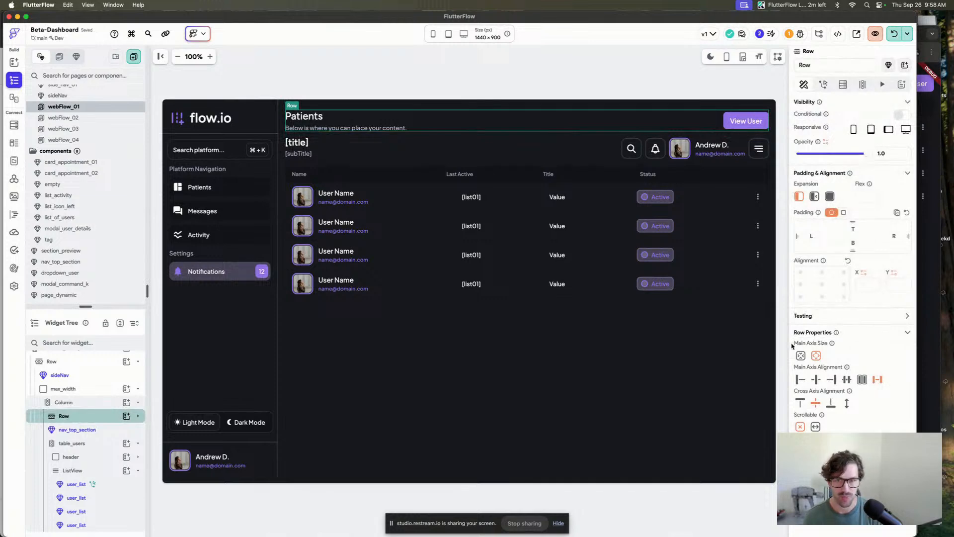
pyautogui.press('BackSpace')
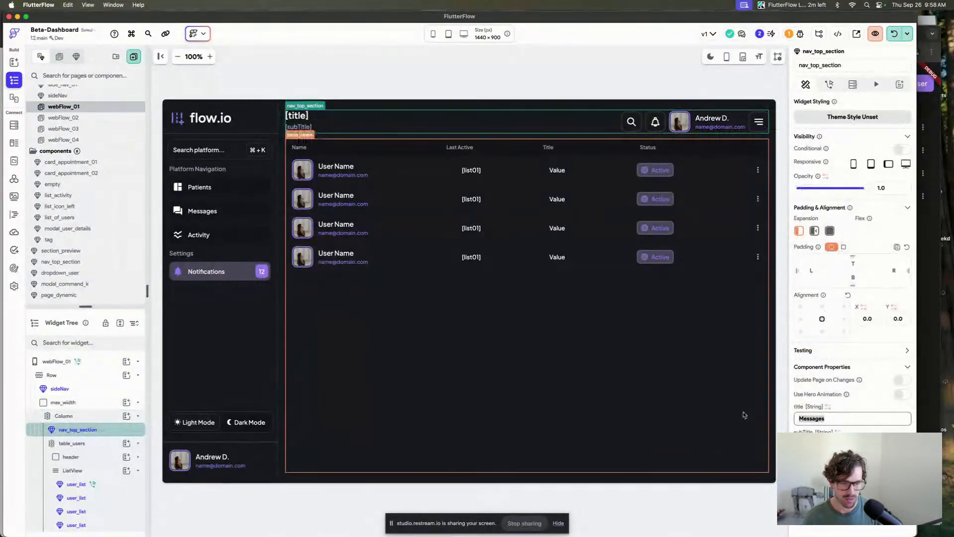
# Set the nav section's title on webFlow_01 to Patients.
pyautogui.write('tients')
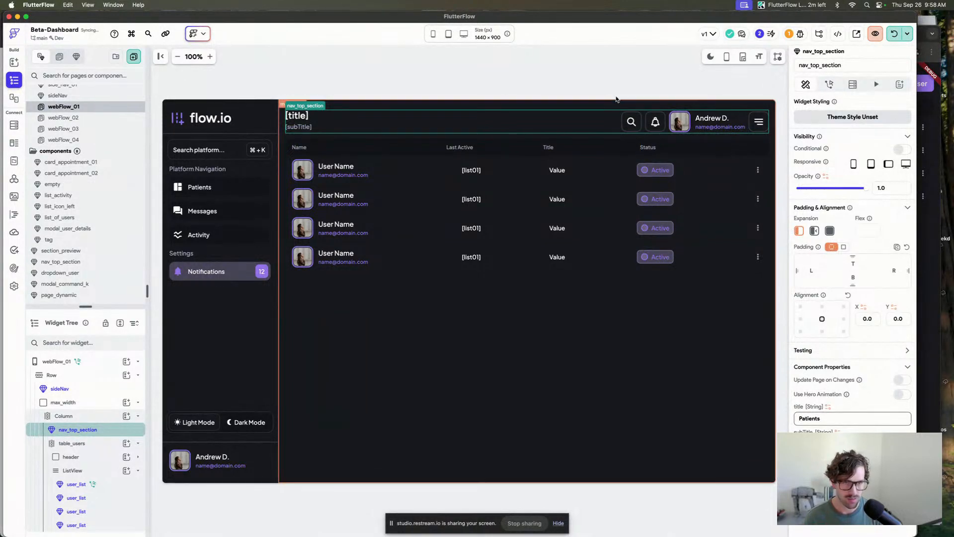
pyautogui.click(571, 76)
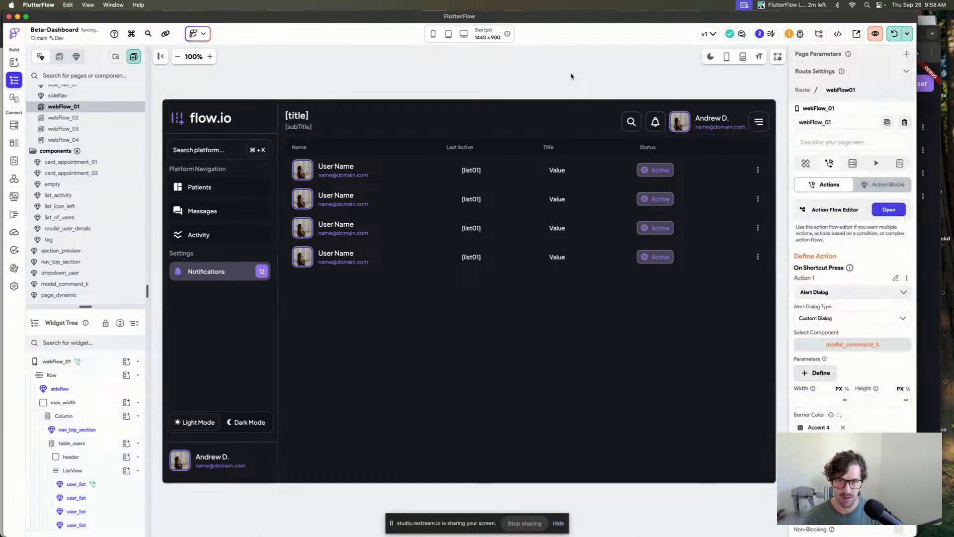
# Run the app locally and test the sidebar page navigation and the account dropdown menu.
pyautogui.click(895, 35)
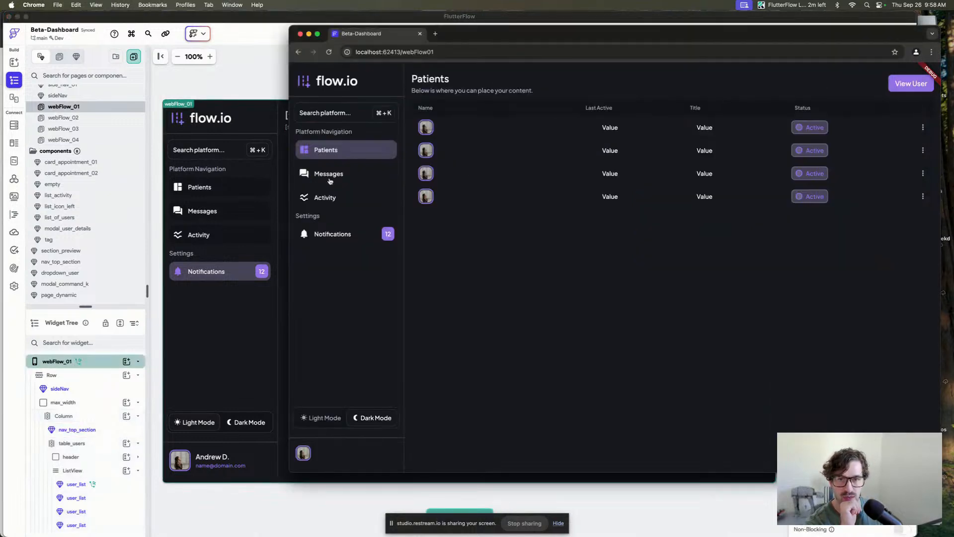
pyautogui.click(330, 182)
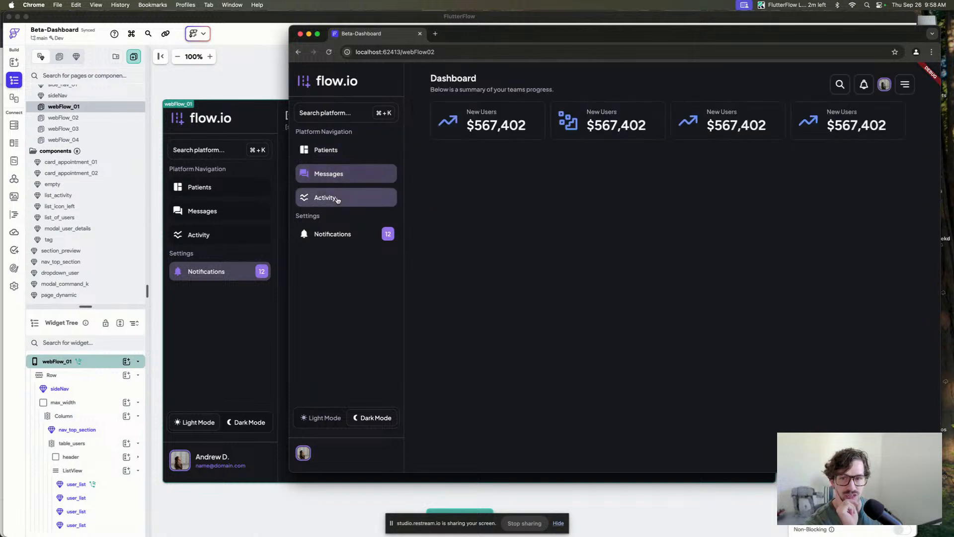
pyautogui.click(338, 198)
pyautogui.click(362, 177)
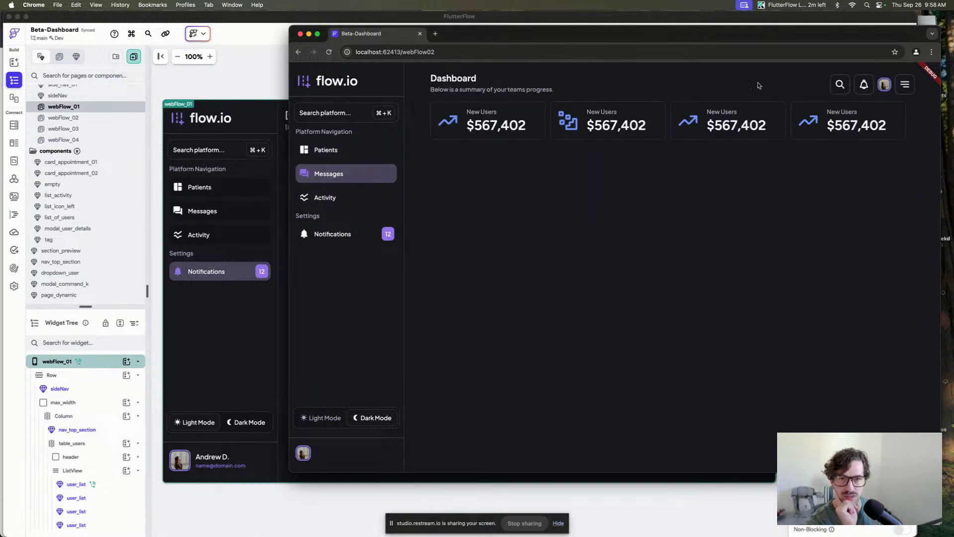
pyautogui.click(907, 86)
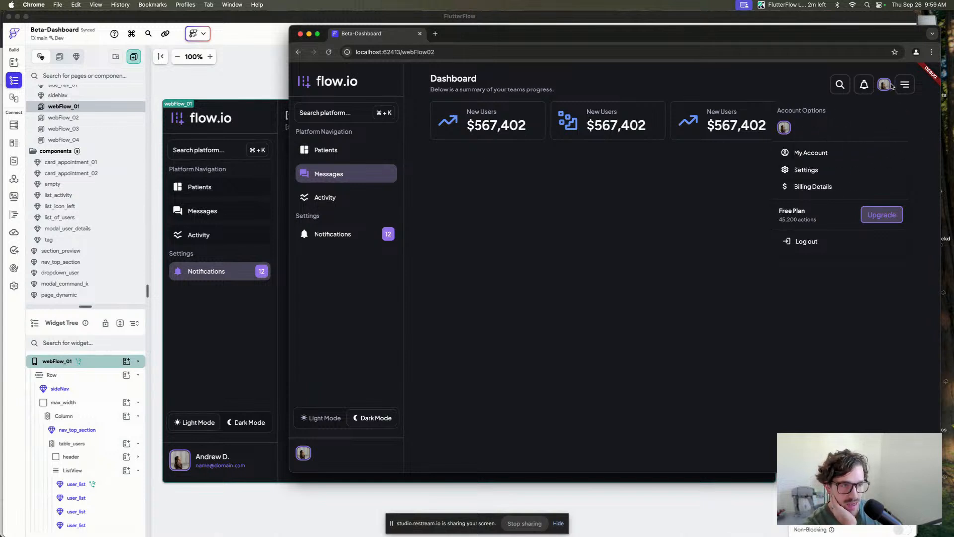
pyautogui.click(695, 241)
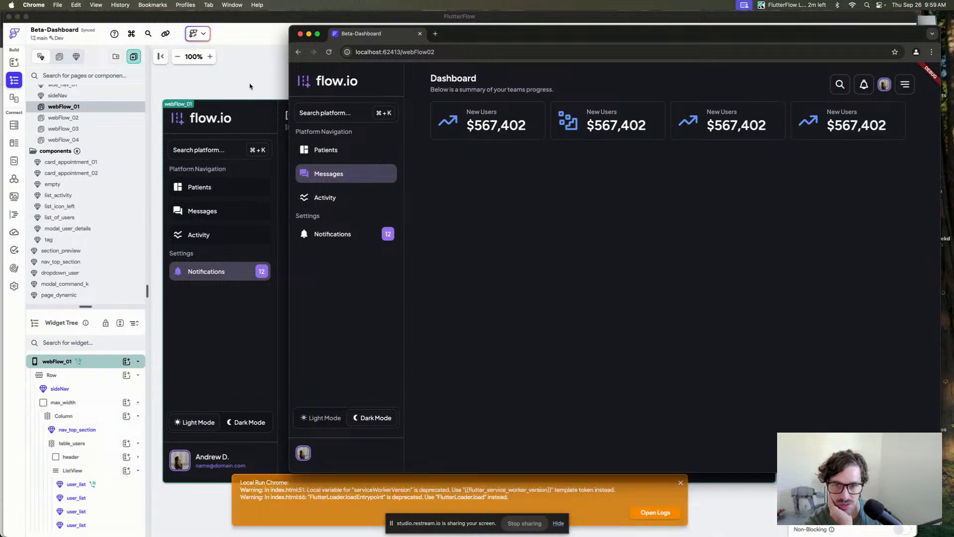
# Open the nav_top_section component and set the user_info avatar imageSize to 48.
pyautogui.click(251, 85)
pyautogui.click(708, 124)
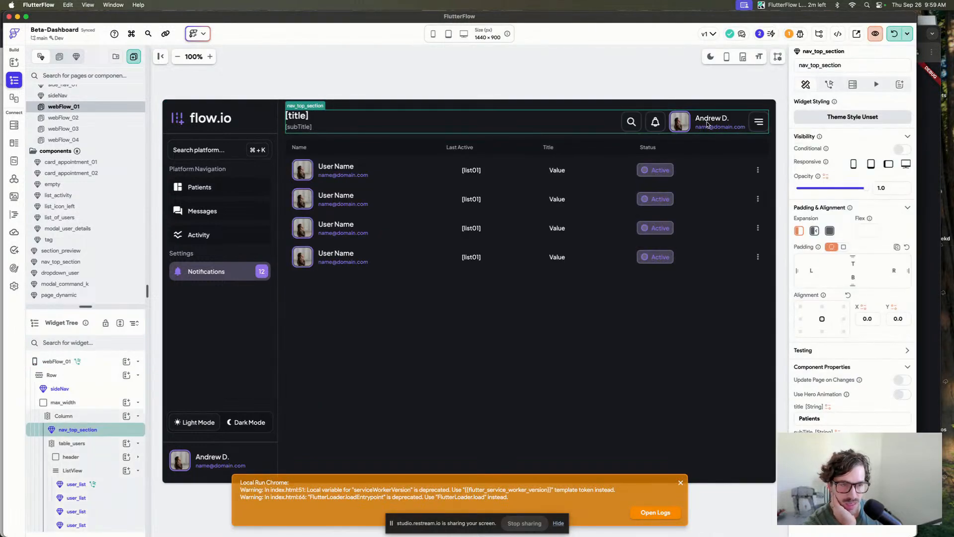
pyautogui.doubleClick(707, 124)
pyautogui.click(668, 297)
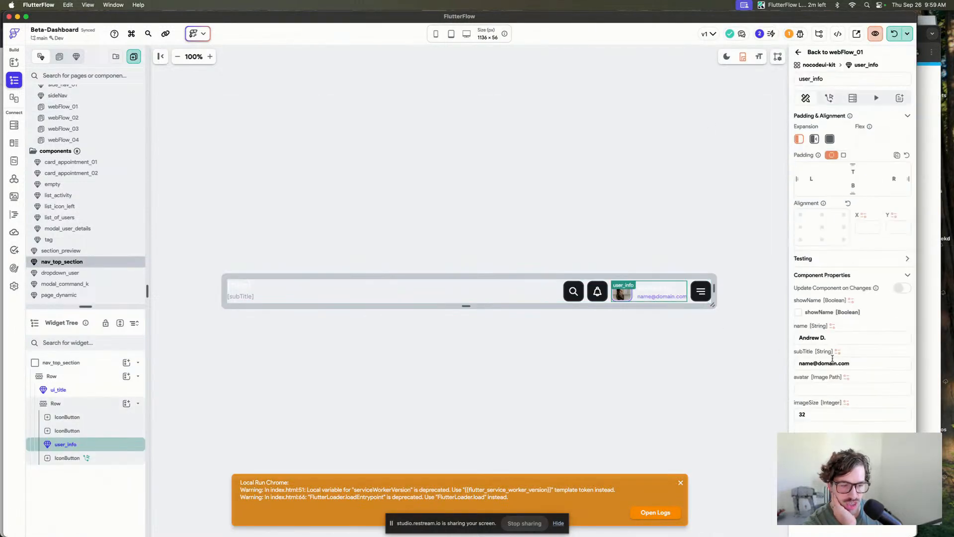
pyautogui.scroll(-1, 840, 348)
pyautogui.moveTo(825, 401); pyautogui.dragTo(771, 402)
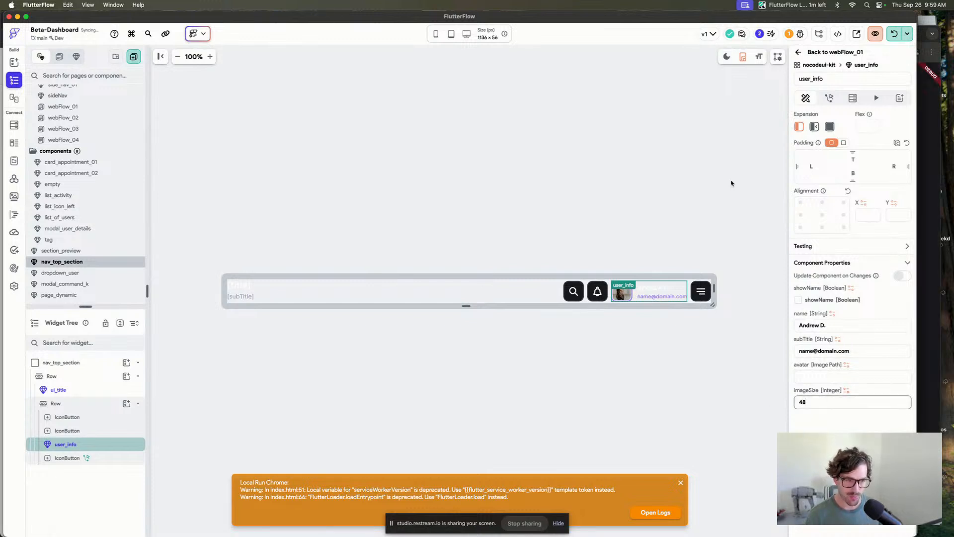
pyautogui.write('48')
pyautogui.click(633, 152)
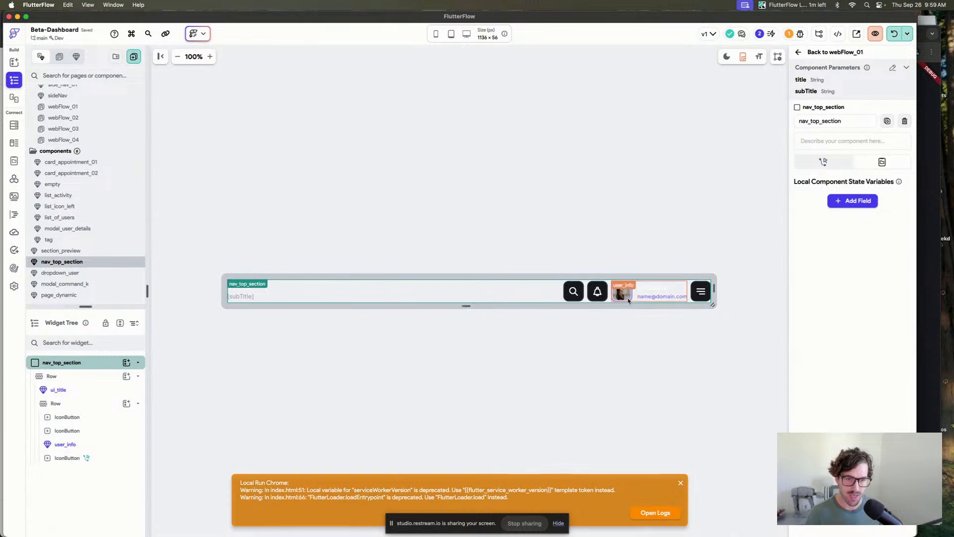
# Enable Update Component on Changes and turn on showName for user_info in nav_top_section.
pyautogui.click(636, 297)
pyautogui.scroll(-3, 853, 248)
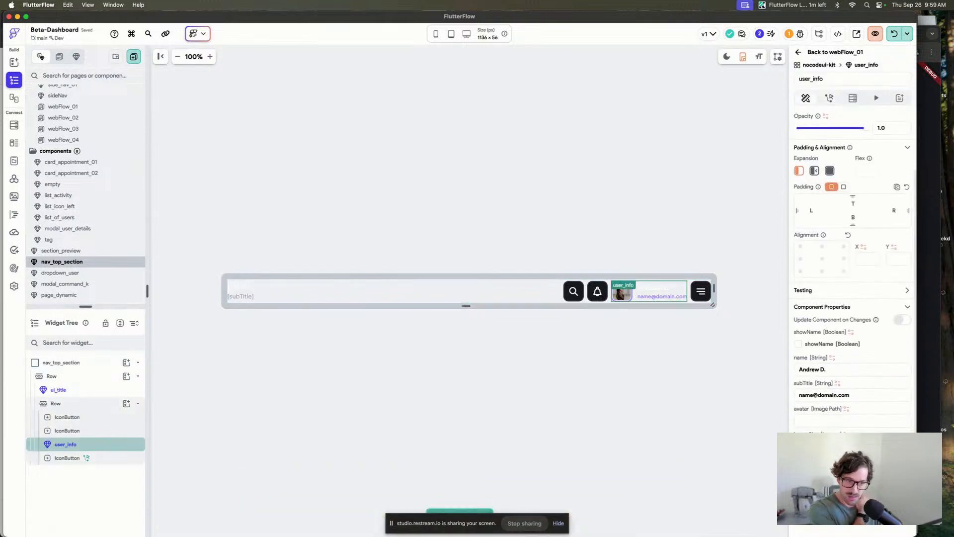
pyautogui.click(901, 320)
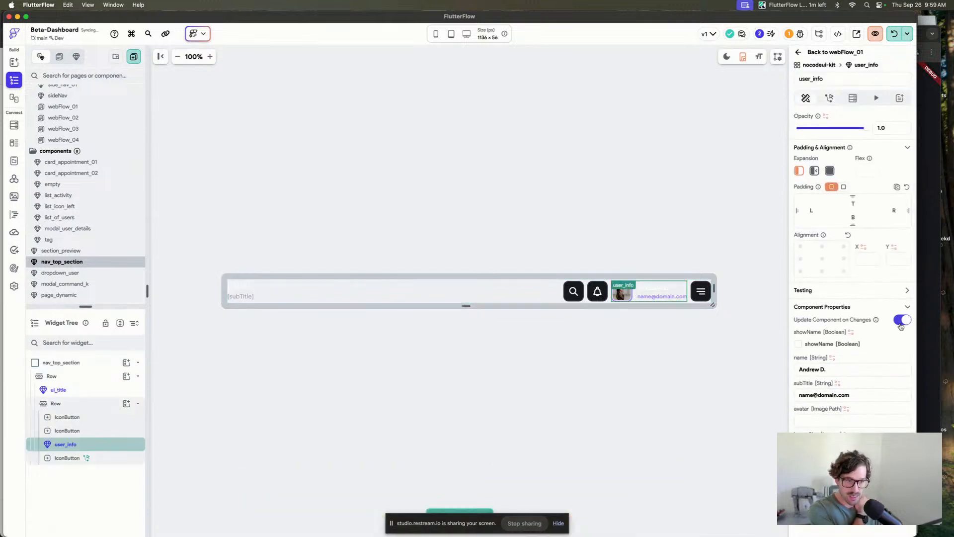
pyautogui.click(798, 344)
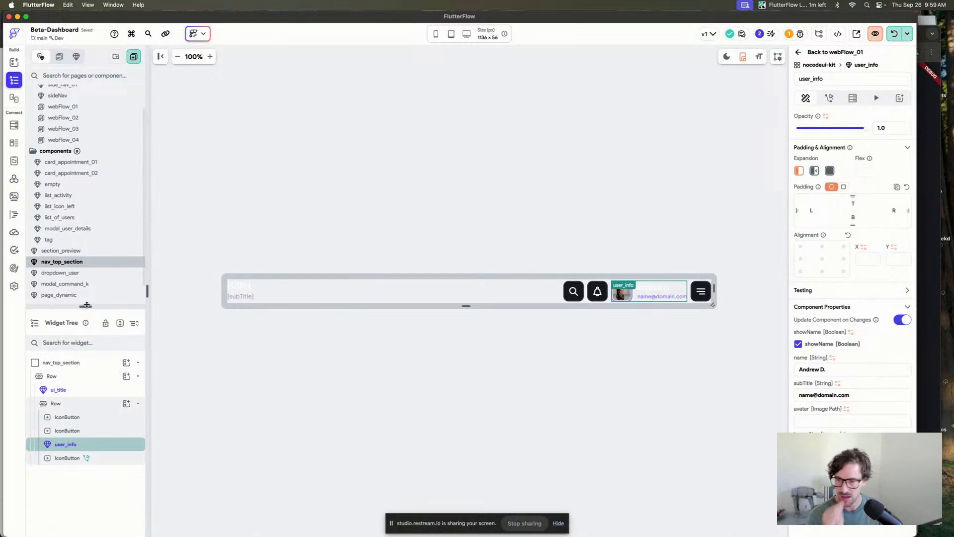
# In the dropdown_user component, turn on showName for user_info and set its imageSize to 40.
pyautogui.click(95, 273)
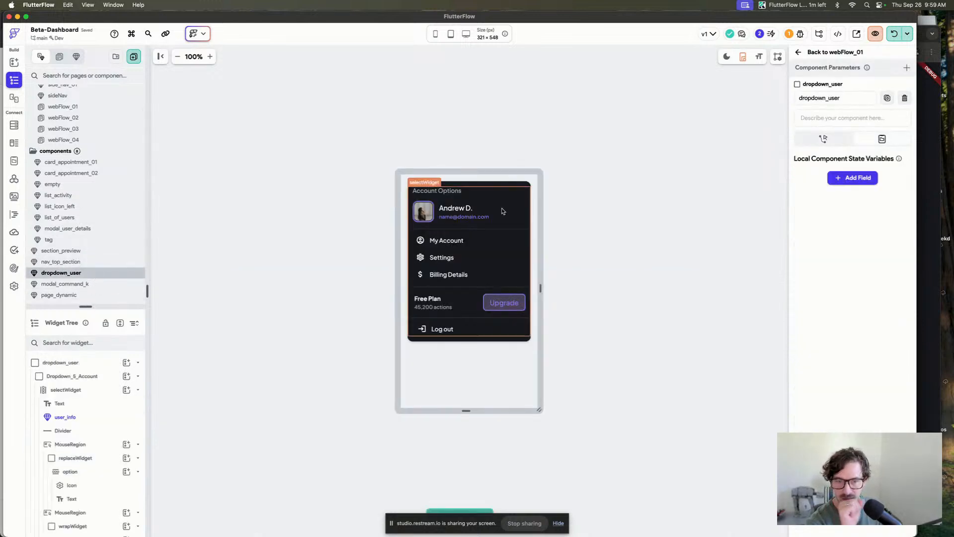
pyautogui.click(482, 213)
pyautogui.click(798, 419)
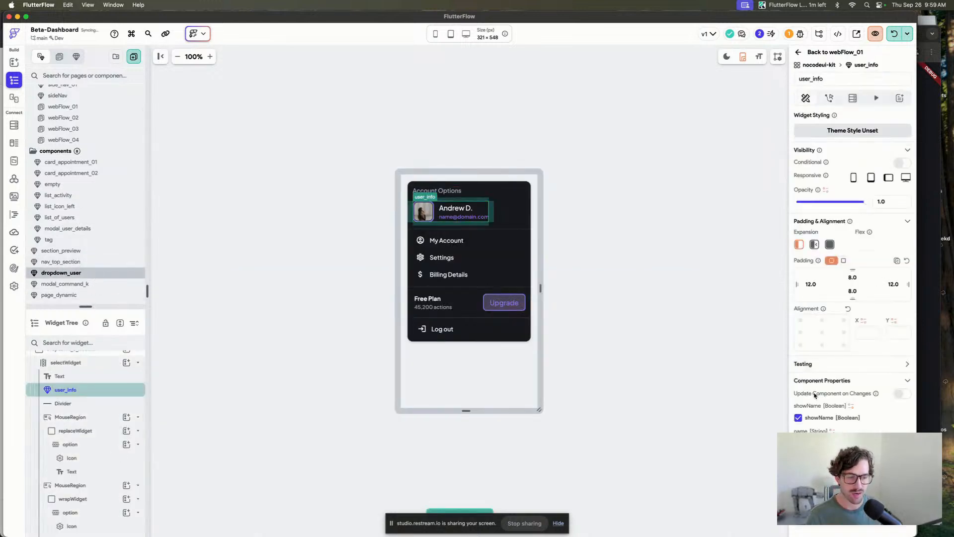
pyautogui.scroll(-3, 815, 396)
pyautogui.click(815, 403)
pyautogui.write('44')
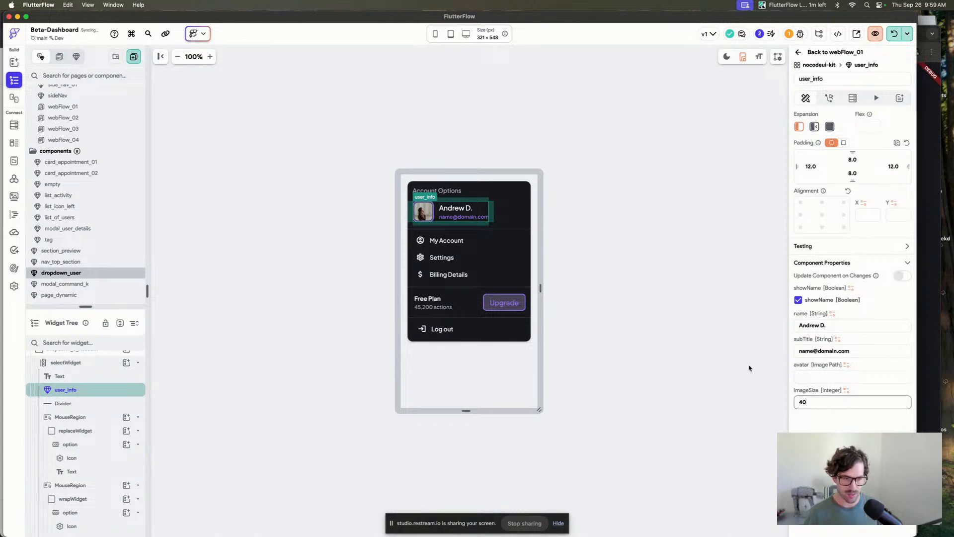
pyautogui.click(624, 205)
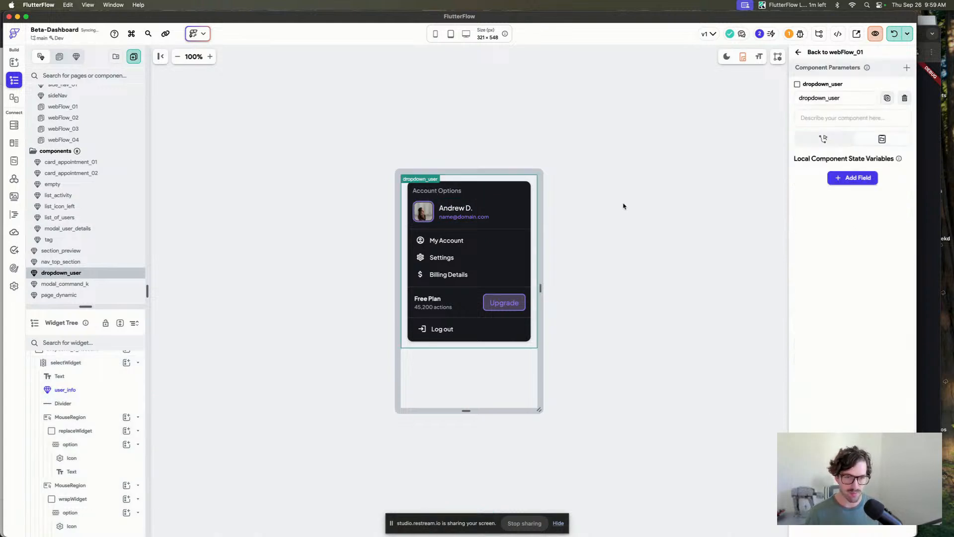
# Reload the local run to preview the updated app.
pyautogui.click(893, 34)
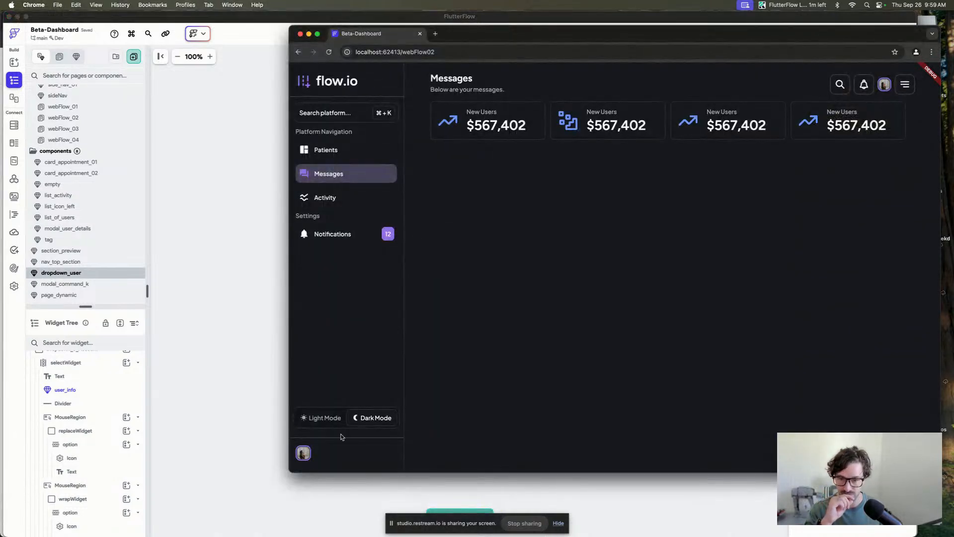
pyautogui.click(200, 321)
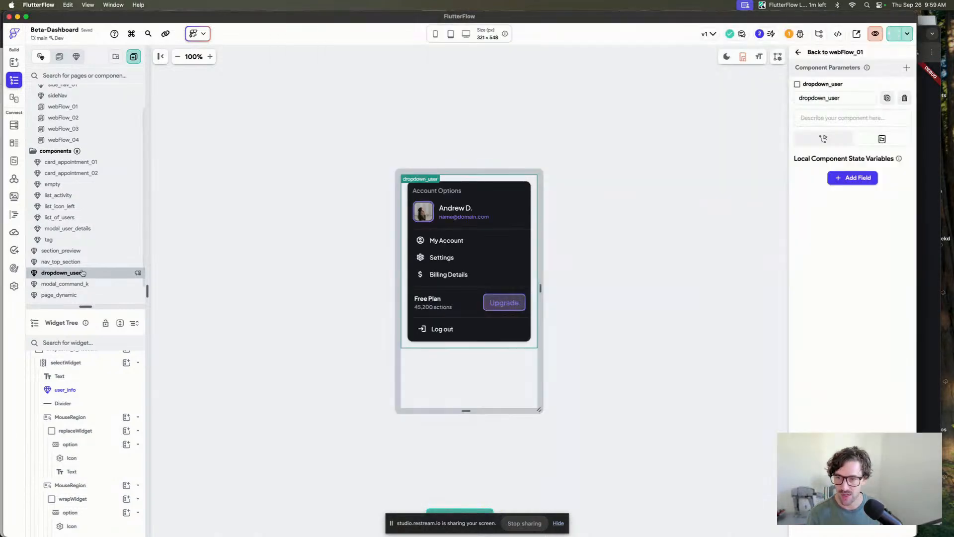
# In the sideNav component, turn on showName for user_info and set its imageSize to 40.
pyautogui.scroll(2, 70, 207)
pyautogui.click(58, 123)
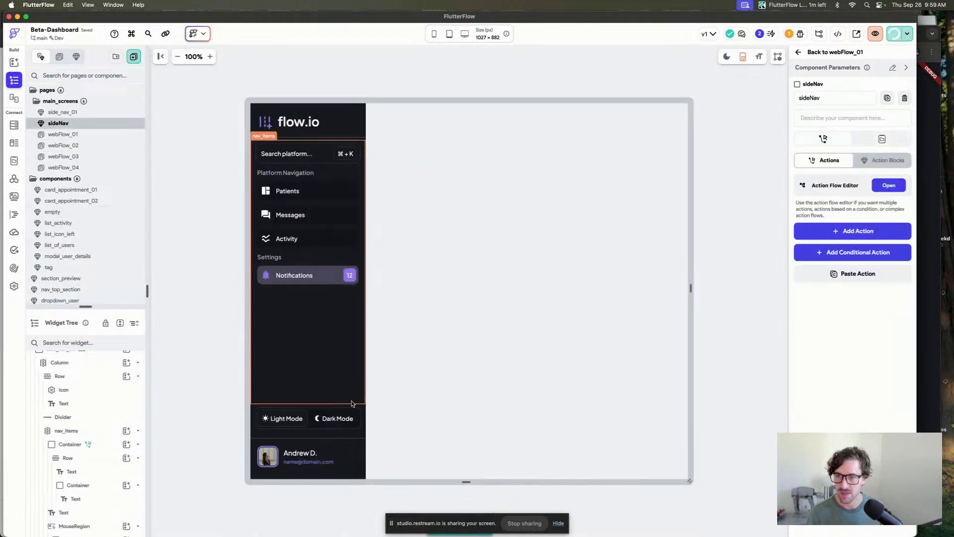
pyautogui.click(299, 454)
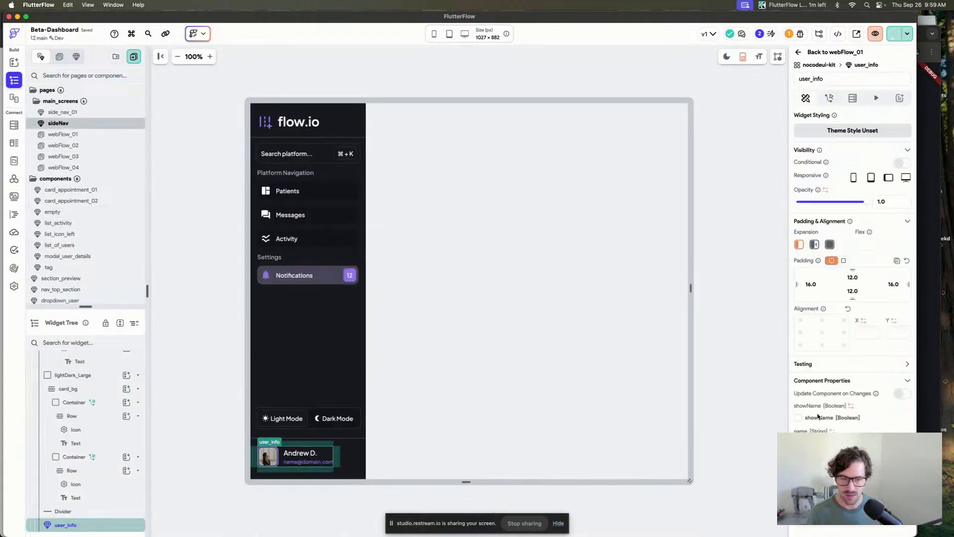
pyautogui.click(812, 420)
pyautogui.scroll(-3, 815, 423)
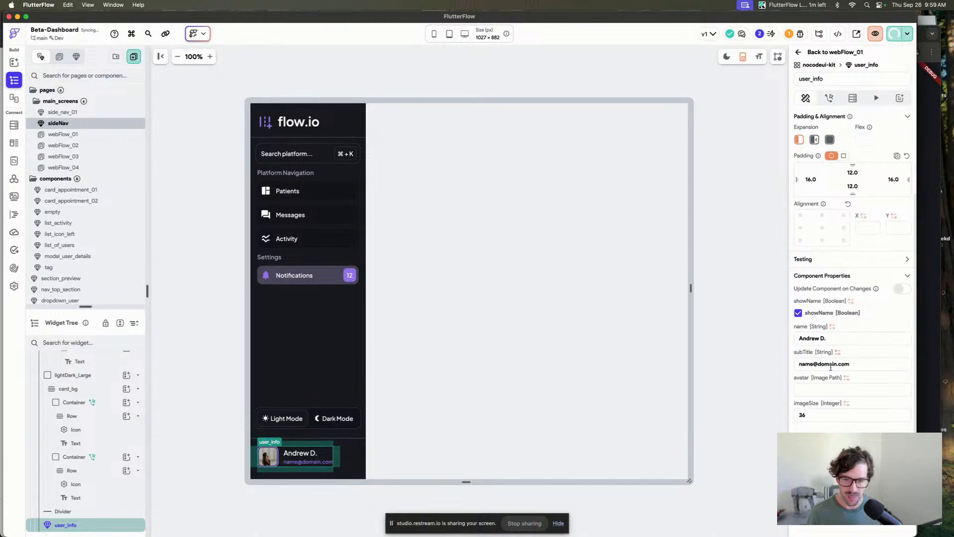
pyautogui.doubleClick(810, 416)
pyautogui.write('40')
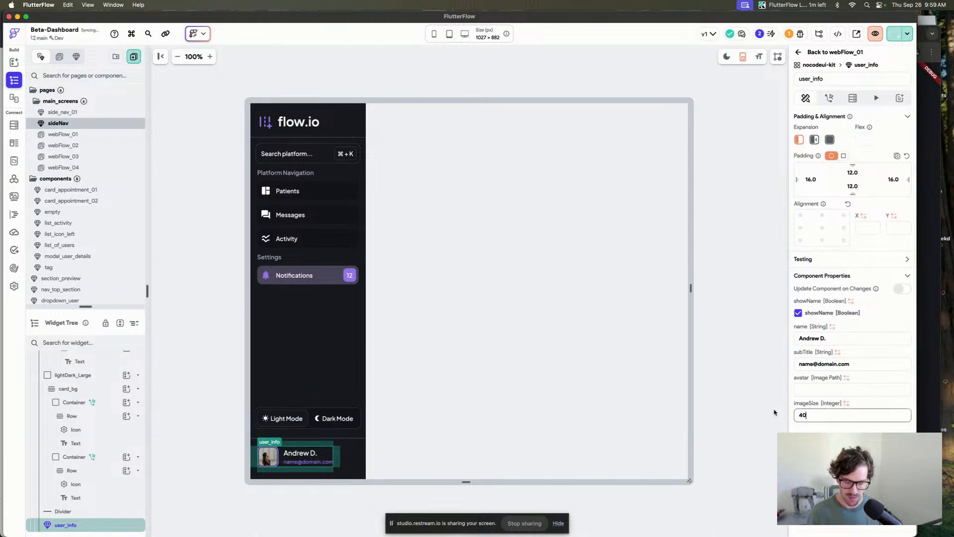
# Check the running preview and inspect the max_width container on webFlow_01.
pyautogui.click(467, 75)
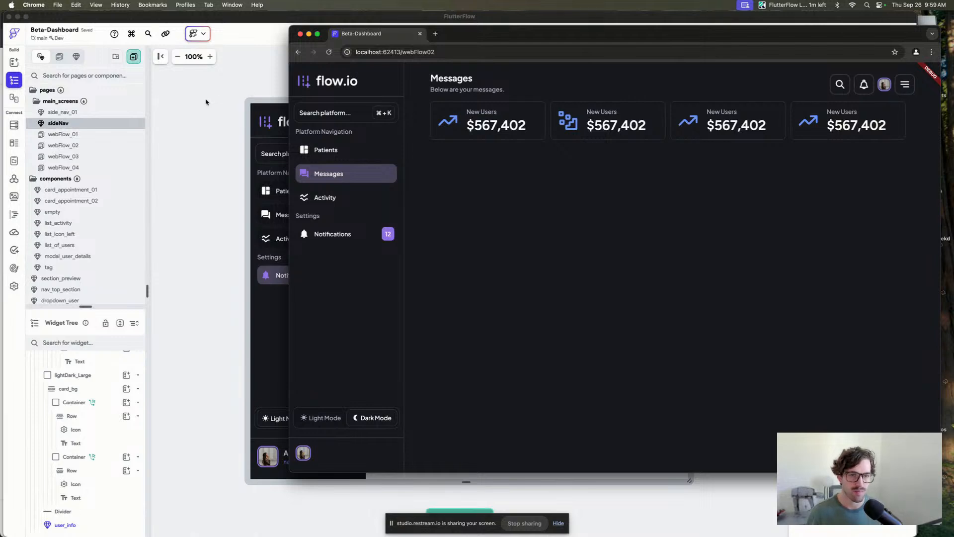
pyautogui.click(205, 102)
pyautogui.click(91, 135)
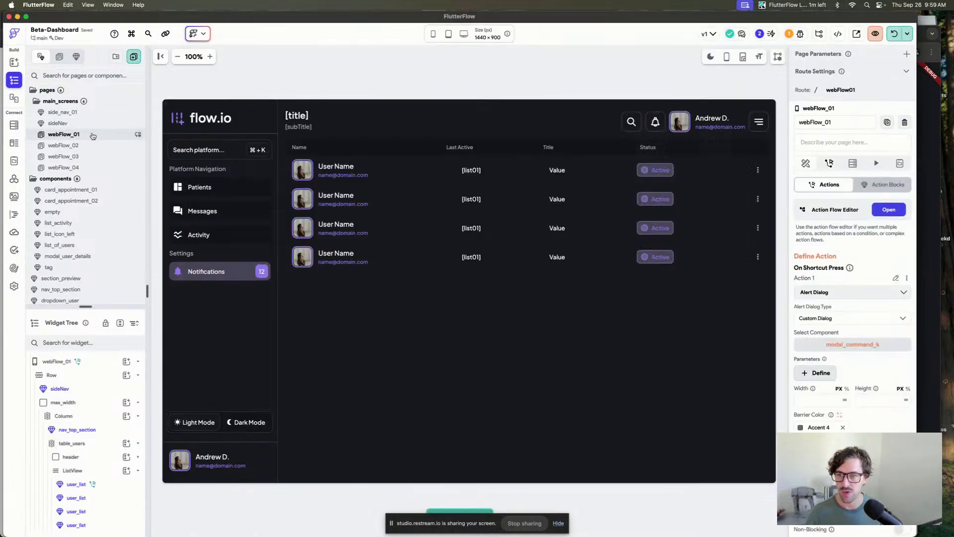
pyautogui.click(314, 106)
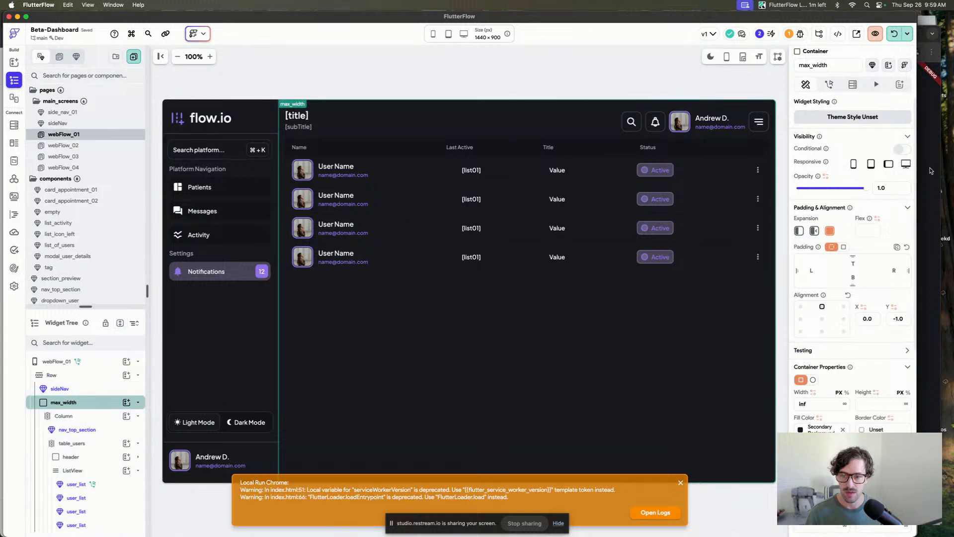
pyautogui.scroll(-3, 853, 278)
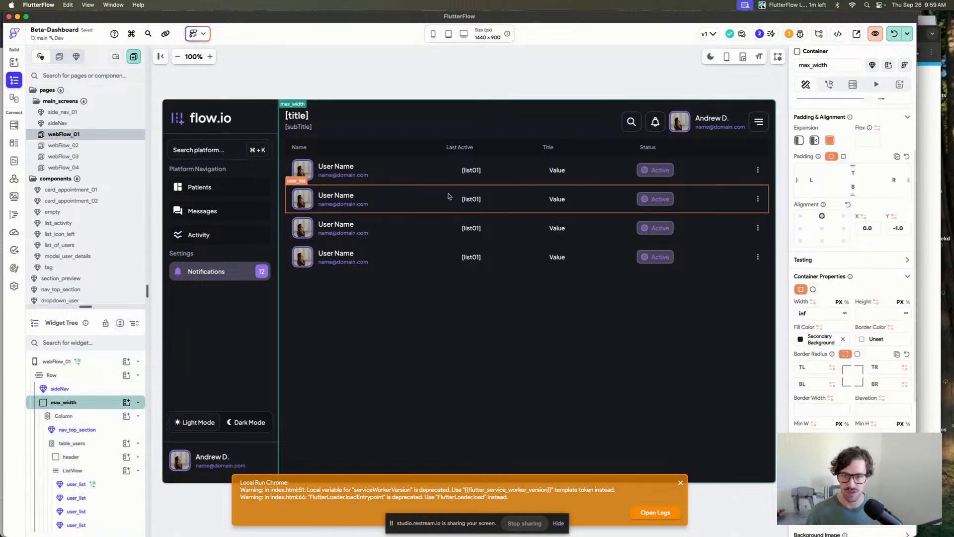
# On webFlow_02, clear the max_width container's maximum width.
pyautogui.click(70, 145)
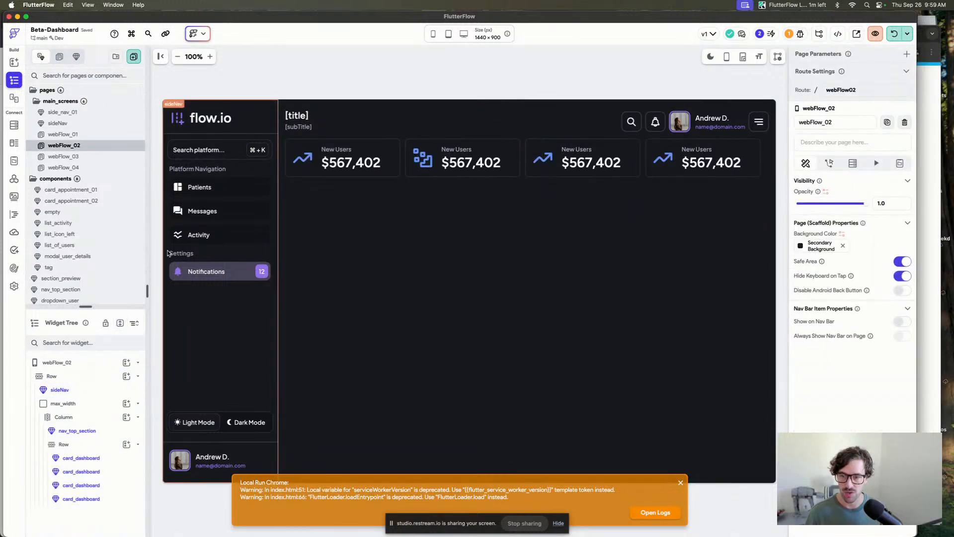
pyautogui.click(90, 408)
pyautogui.scroll(-4, 826, 401)
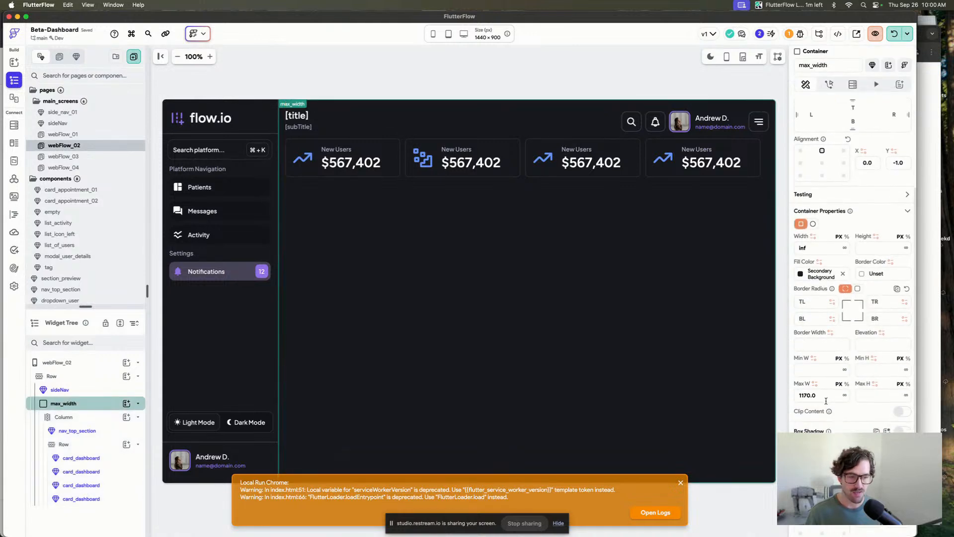
pyautogui.press('BackSpace')
pyautogui.press('BackSpace')
pyautogui.press('BackSpace')
pyautogui.press('BackSpace')
pyautogui.press('BackSpace')
pyautogui.press('BackSpace')
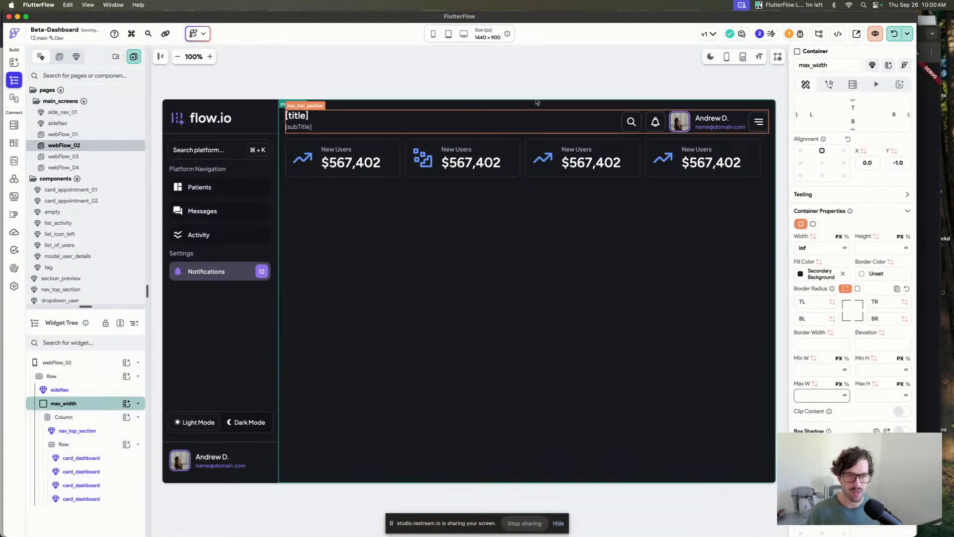
pyautogui.click(351, 57)
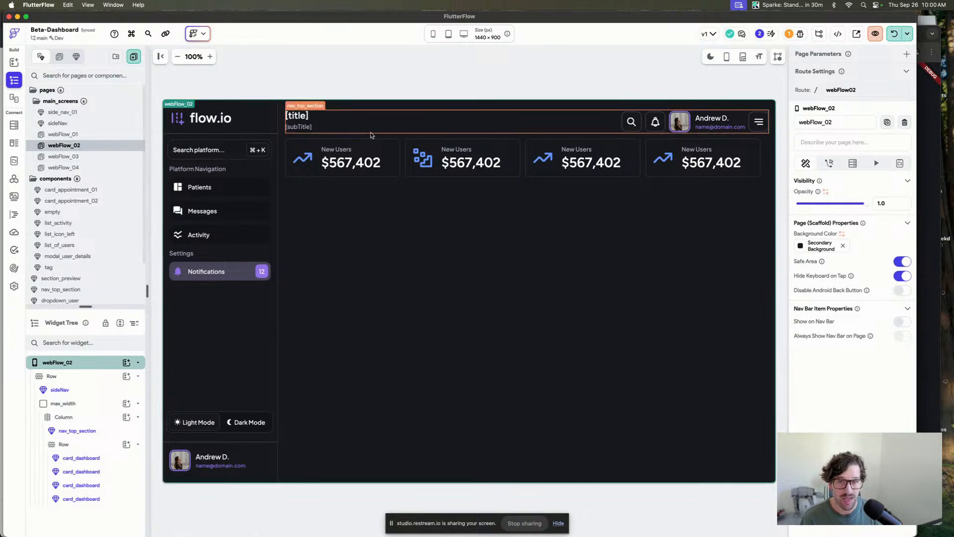
# Inspect the max_width container's properties on webFlow_03.
pyautogui.click(91, 158)
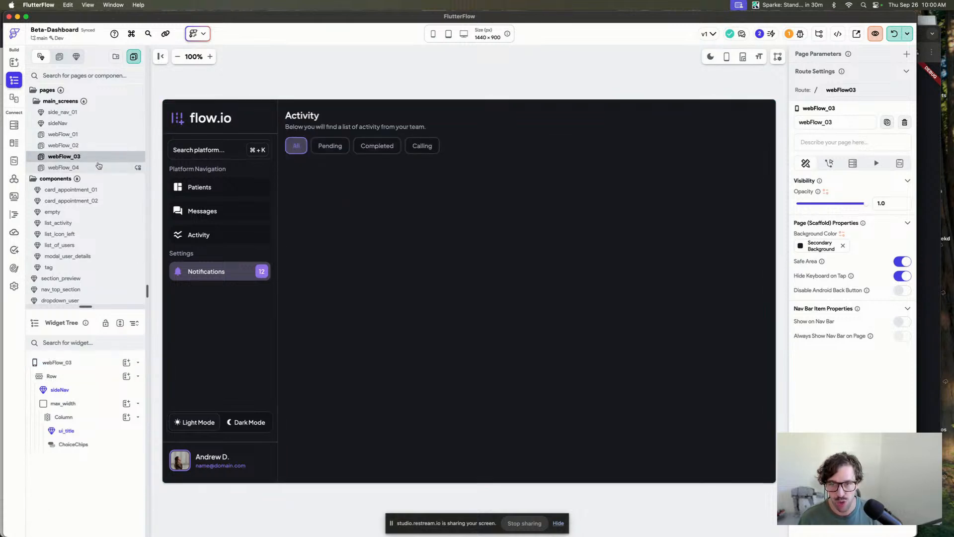
pyautogui.click(774, 363)
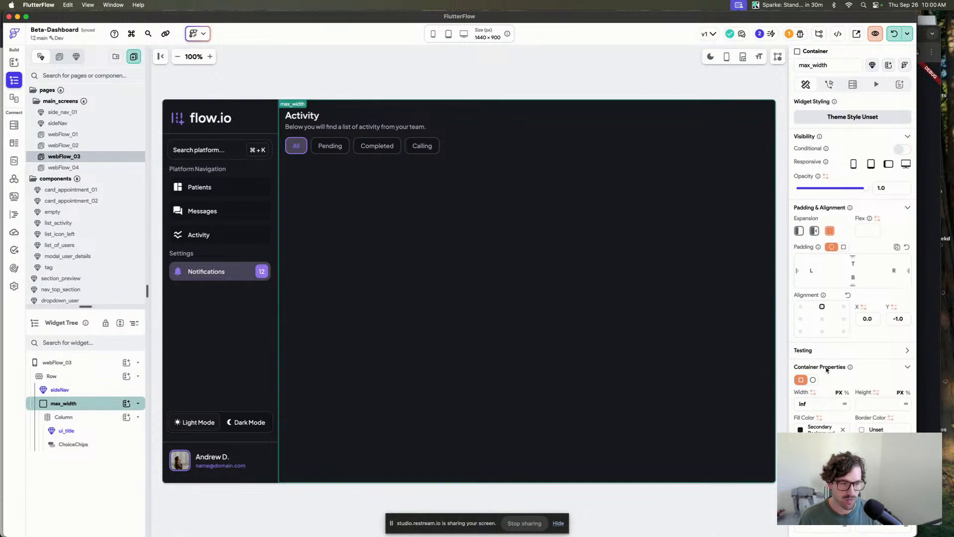
pyautogui.scroll(-3, 826, 373)
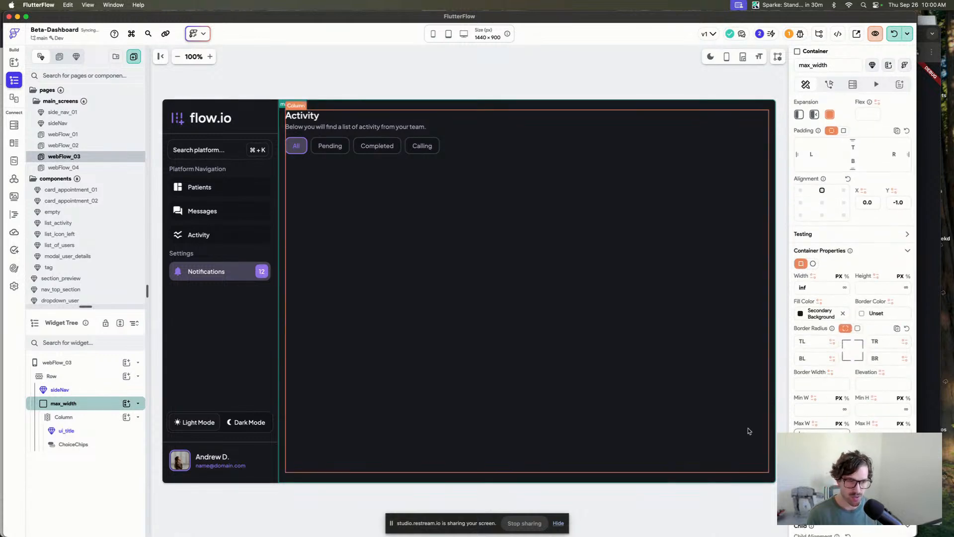
pyautogui.click(541, 49)
# Open webFlow_04 and reload the local run to preview the changes.
pyautogui.click(85, 168)
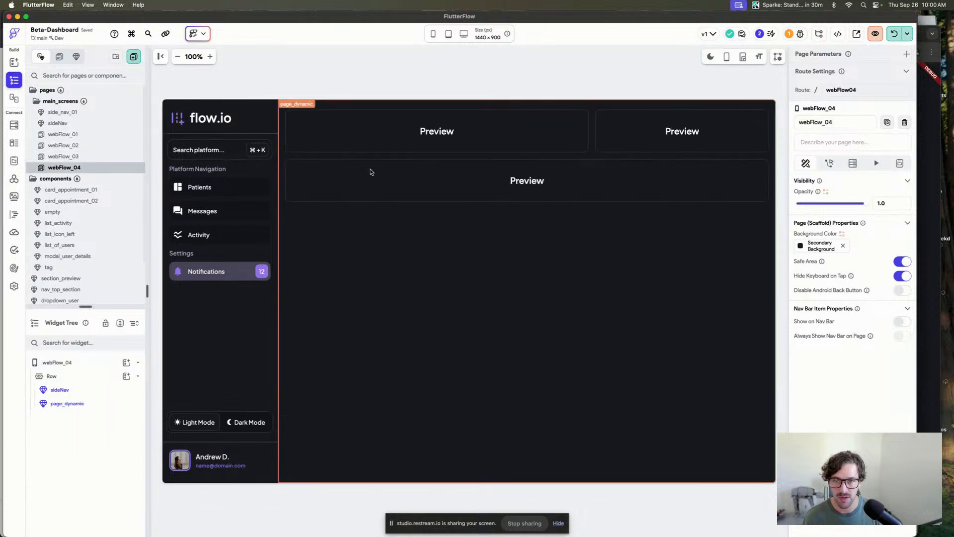
pyautogui.click(330, 305)
pyautogui.click(634, 84)
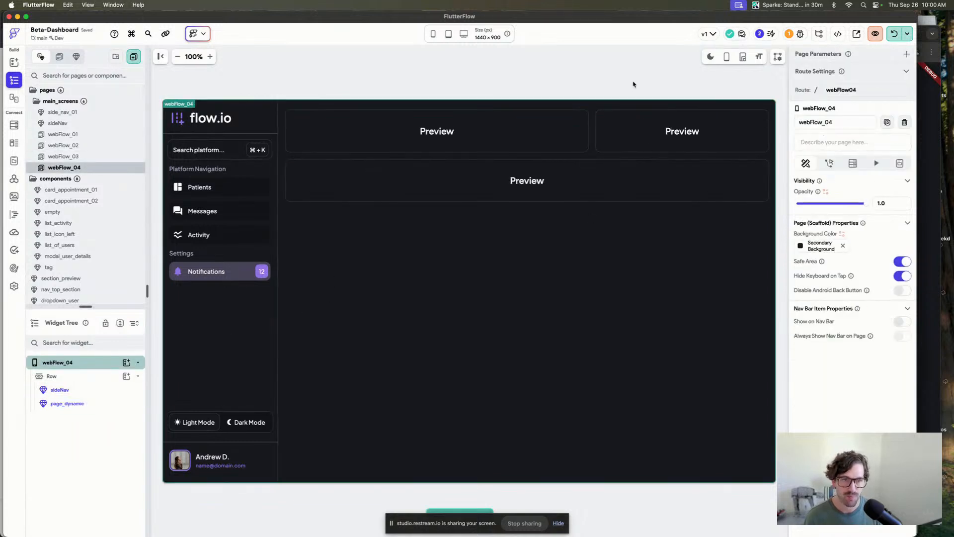
pyautogui.click(895, 35)
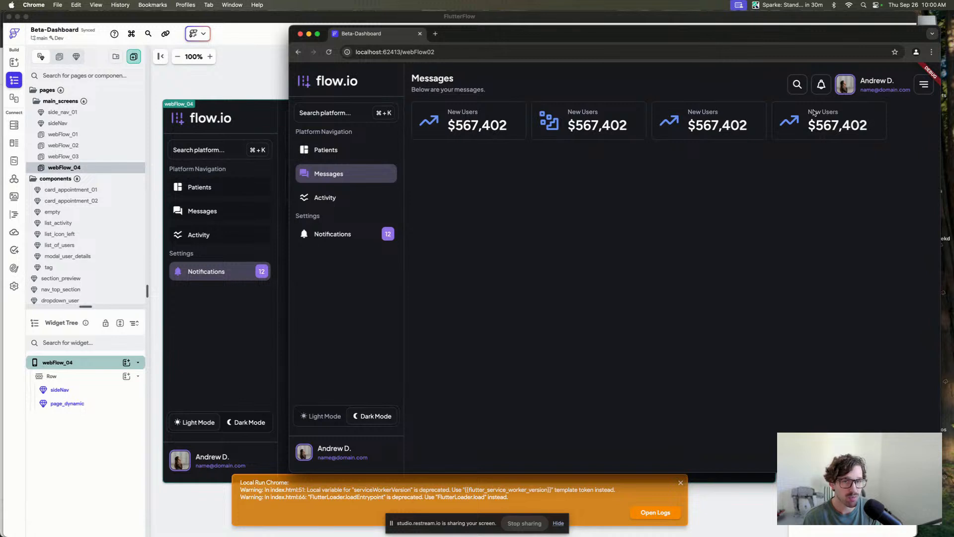
# Test the account dropdown and the search dialog in the running app.
pyautogui.click(924, 84)
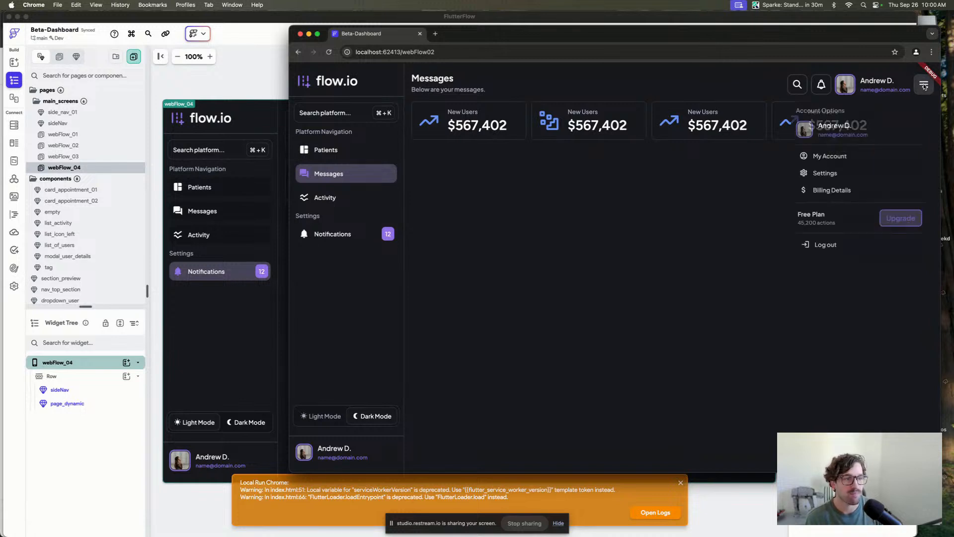
pyautogui.click(836, 292)
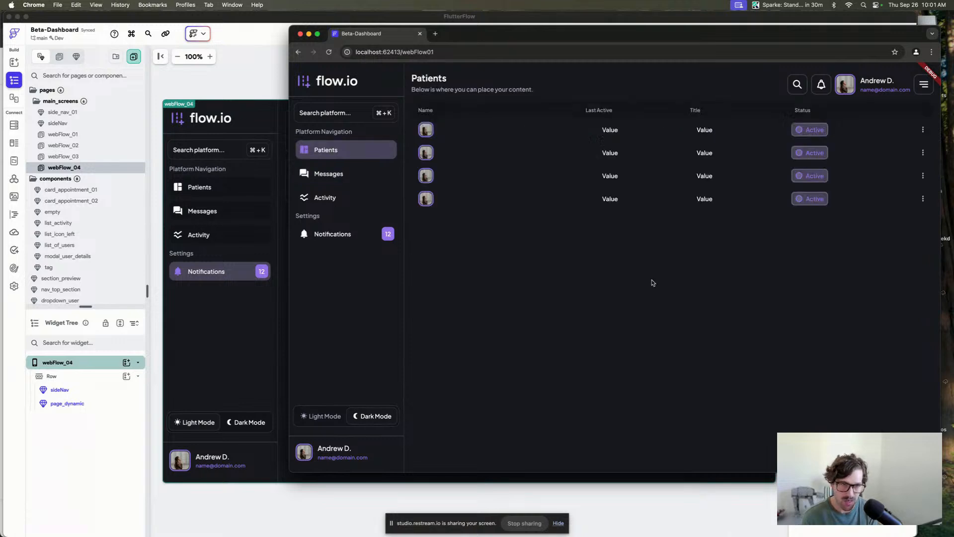
pyautogui.press('super+k')
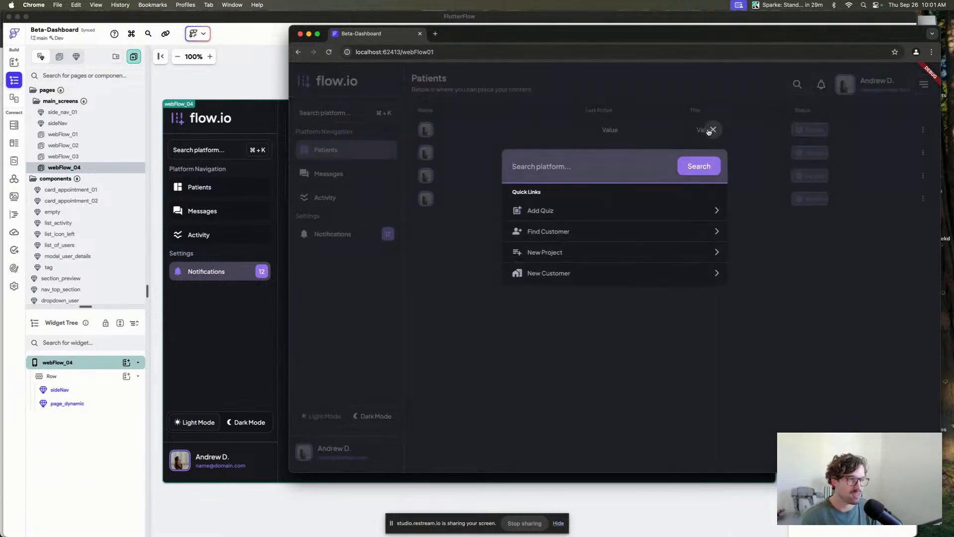
pyautogui.click(713, 130)
pyautogui.press('super+k')
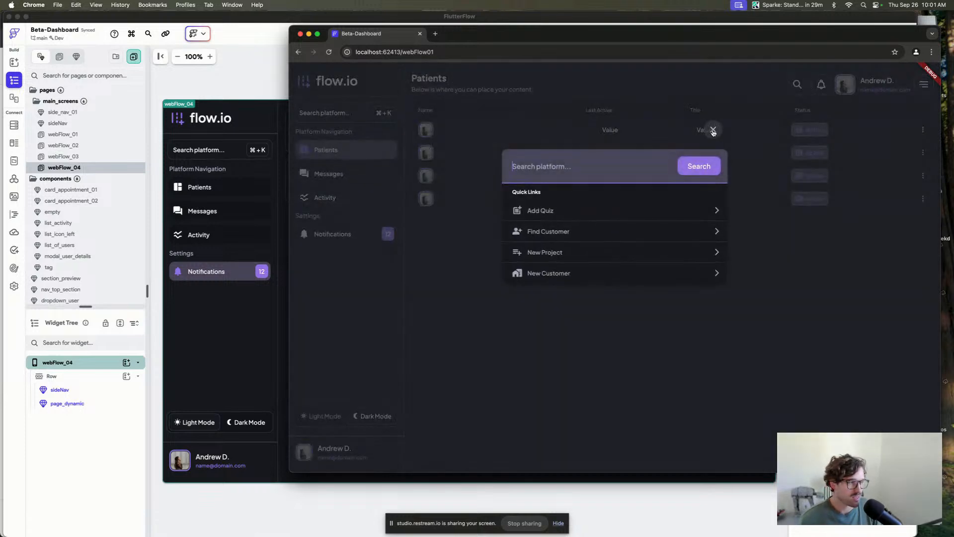
pyautogui.click(713, 131)
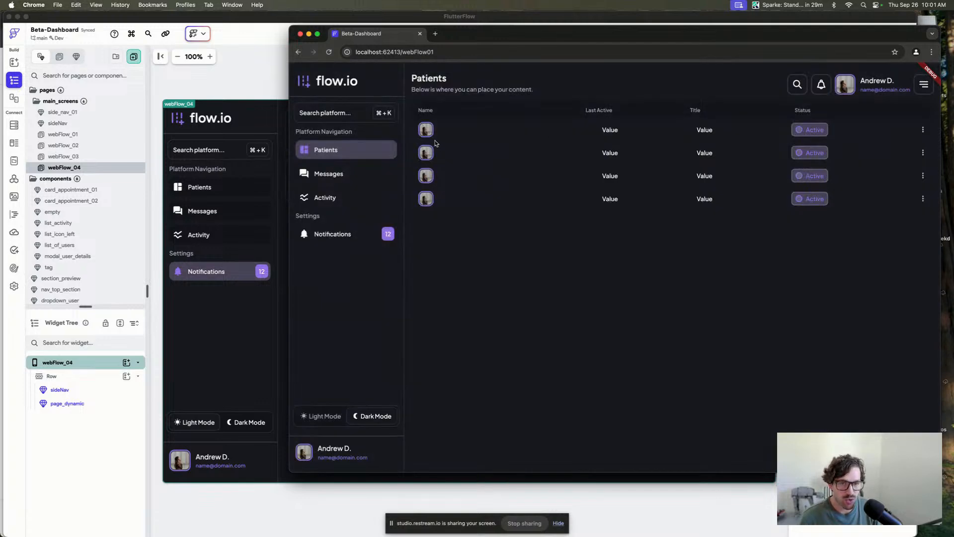
# Test the sidebar page navigation and the light mode switch in the running app.
pyautogui.click(224, 224)
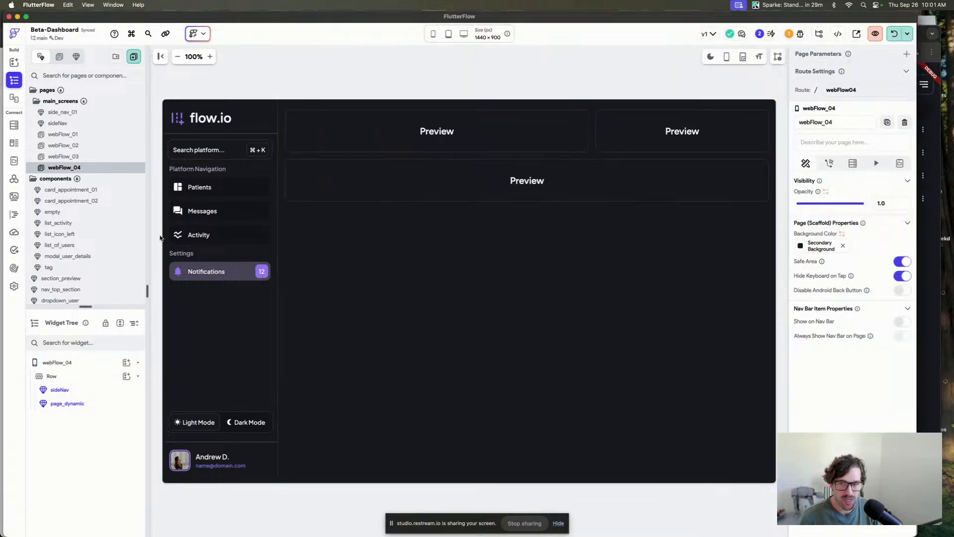
pyautogui.click(86, 157)
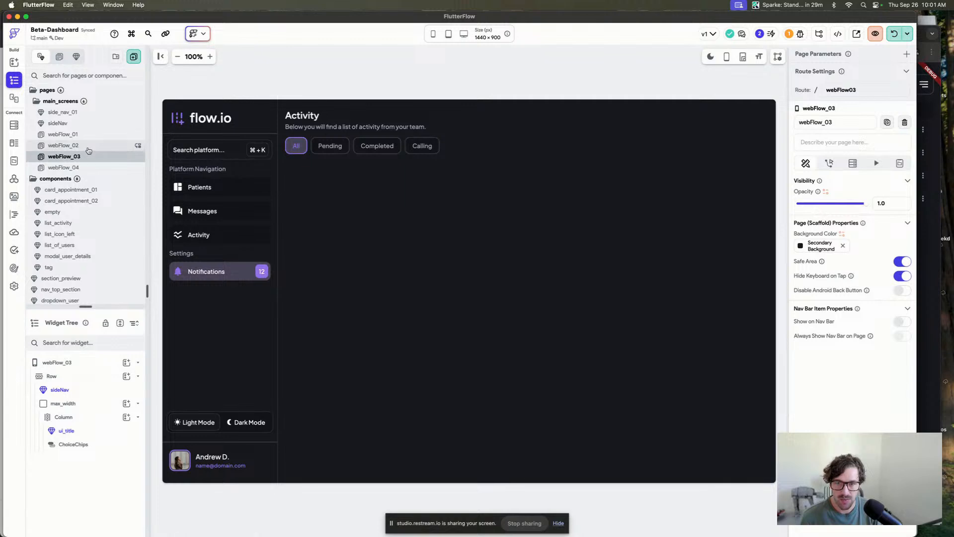
pyautogui.click(934, 182)
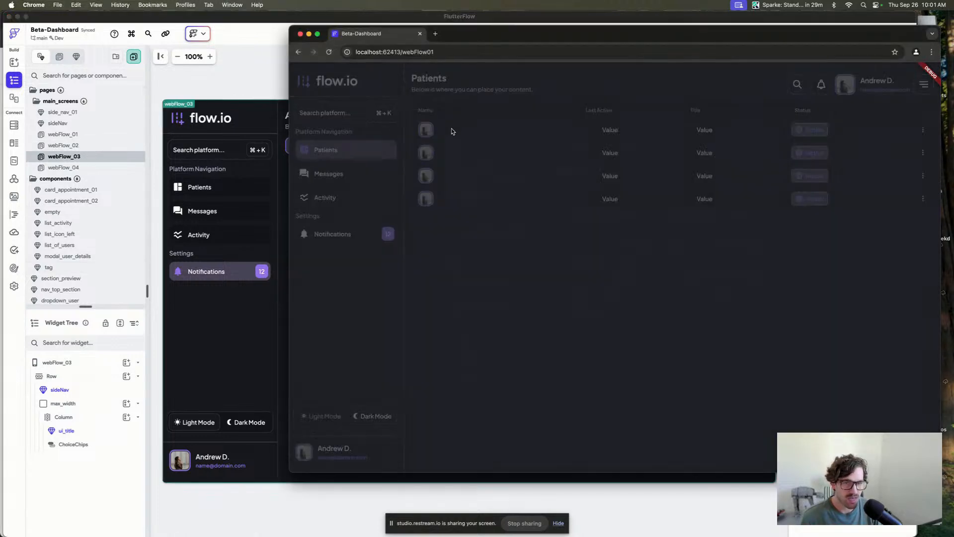
pyautogui.click(771, 132)
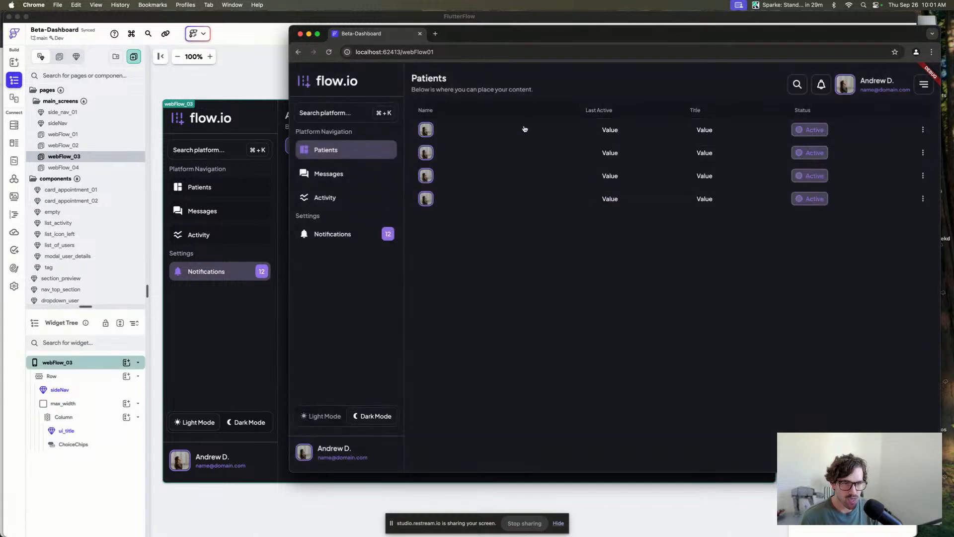
pyautogui.click(370, 174)
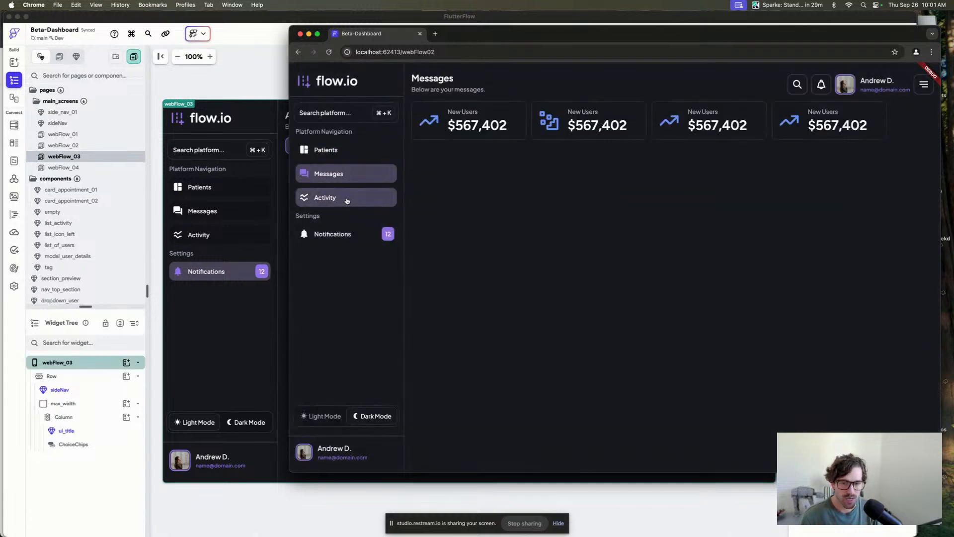
pyautogui.click(347, 199)
pyautogui.click(346, 172)
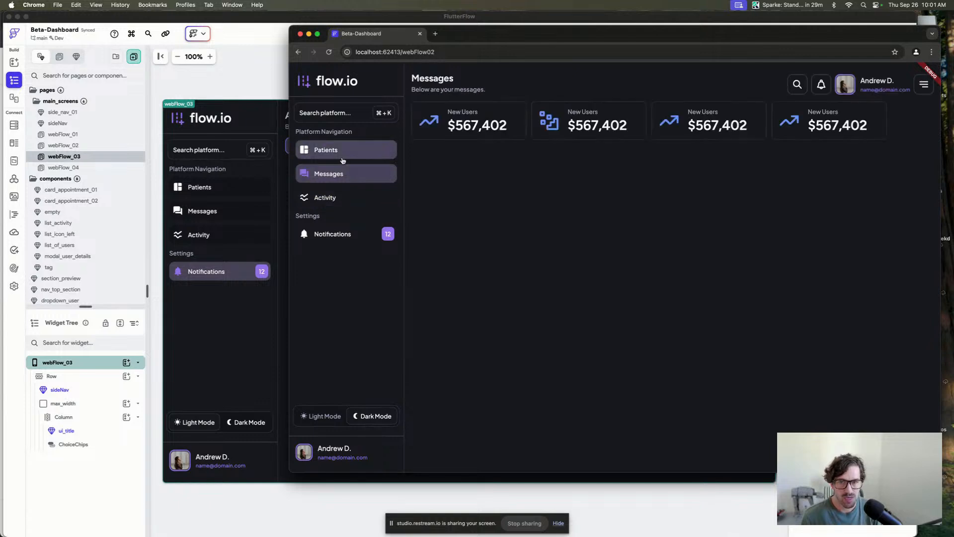
pyautogui.click(342, 159)
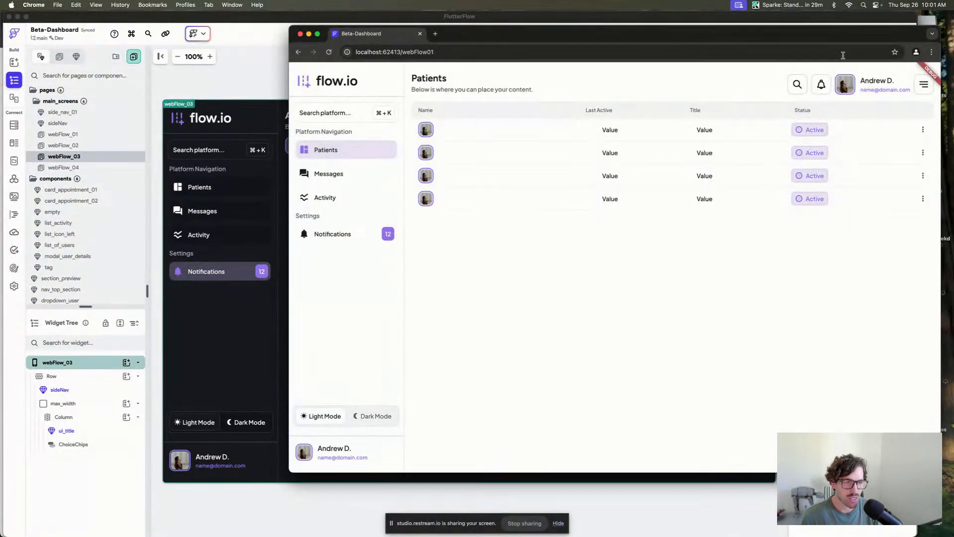
# Test the account dropdown, search dialog and sidebar navigation in light mode.
pyautogui.click(918, 92)
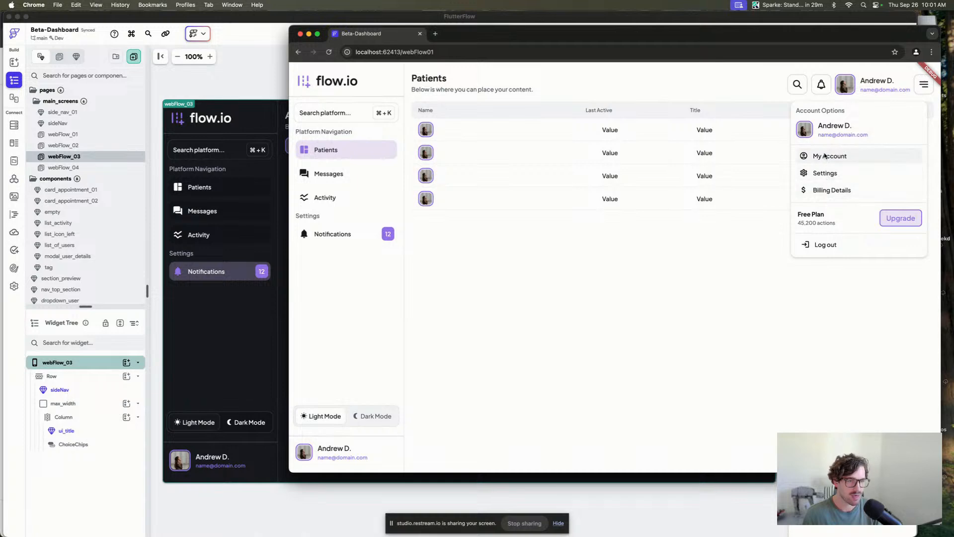
pyautogui.click(923, 91)
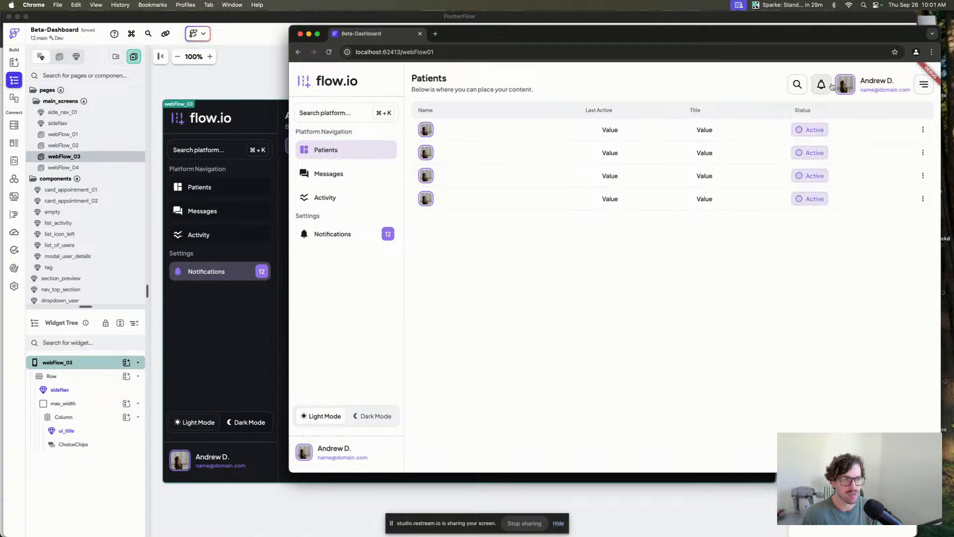
pyautogui.click(803, 131)
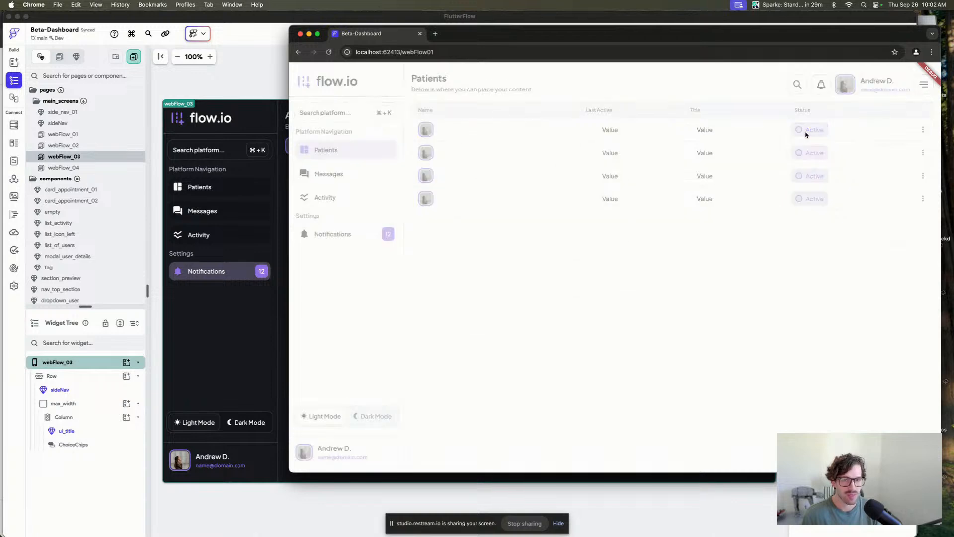
pyautogui.click(774, 137)
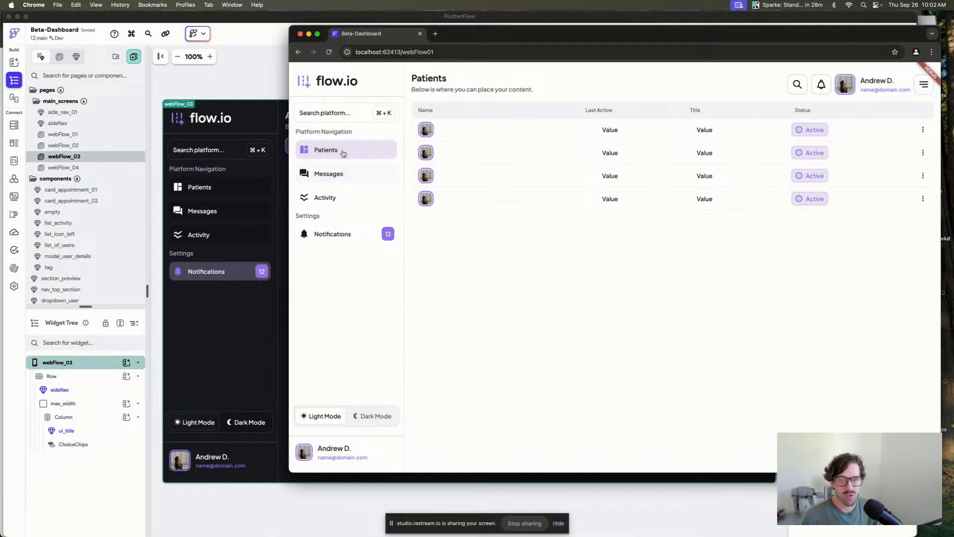
pyautogui.click(342, 177)
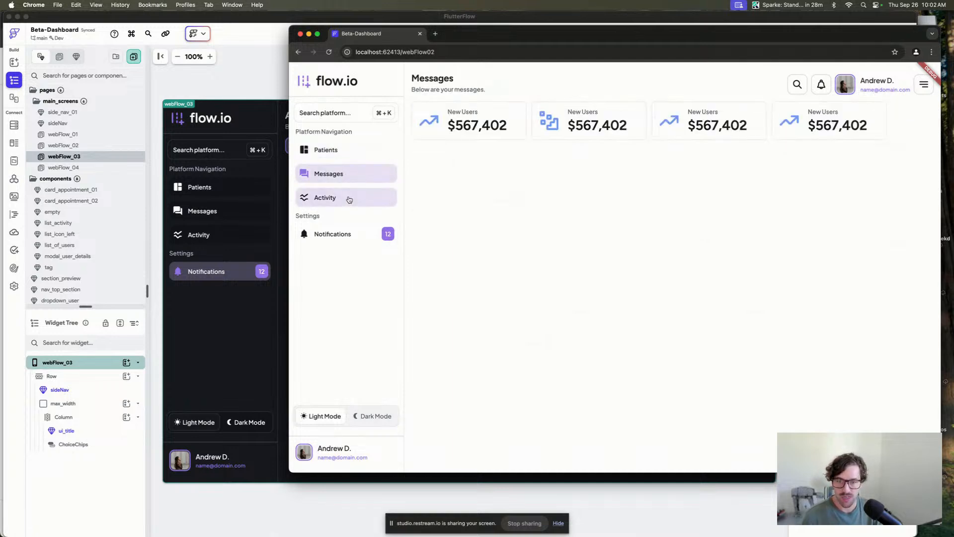
pyautogui.click(350, 198)
pyautogui.click(341, 235)
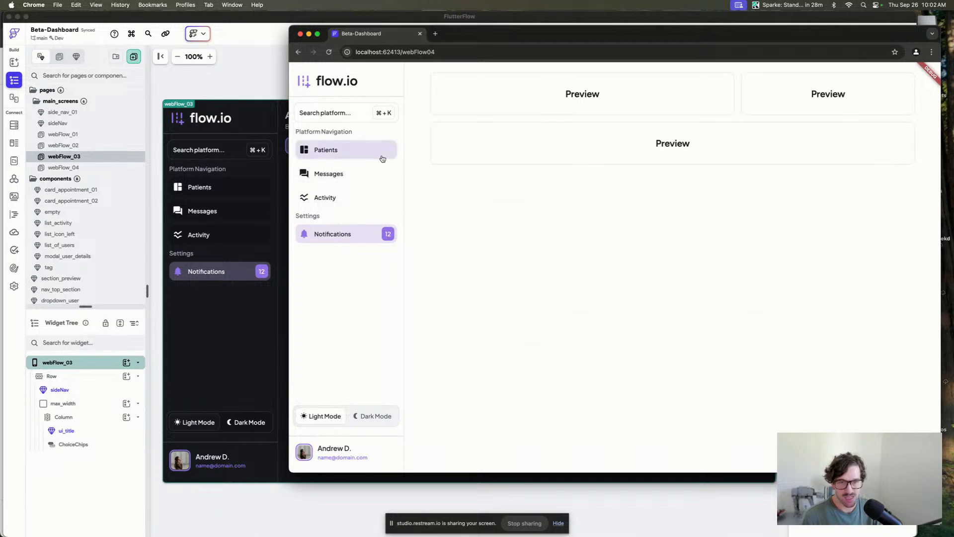